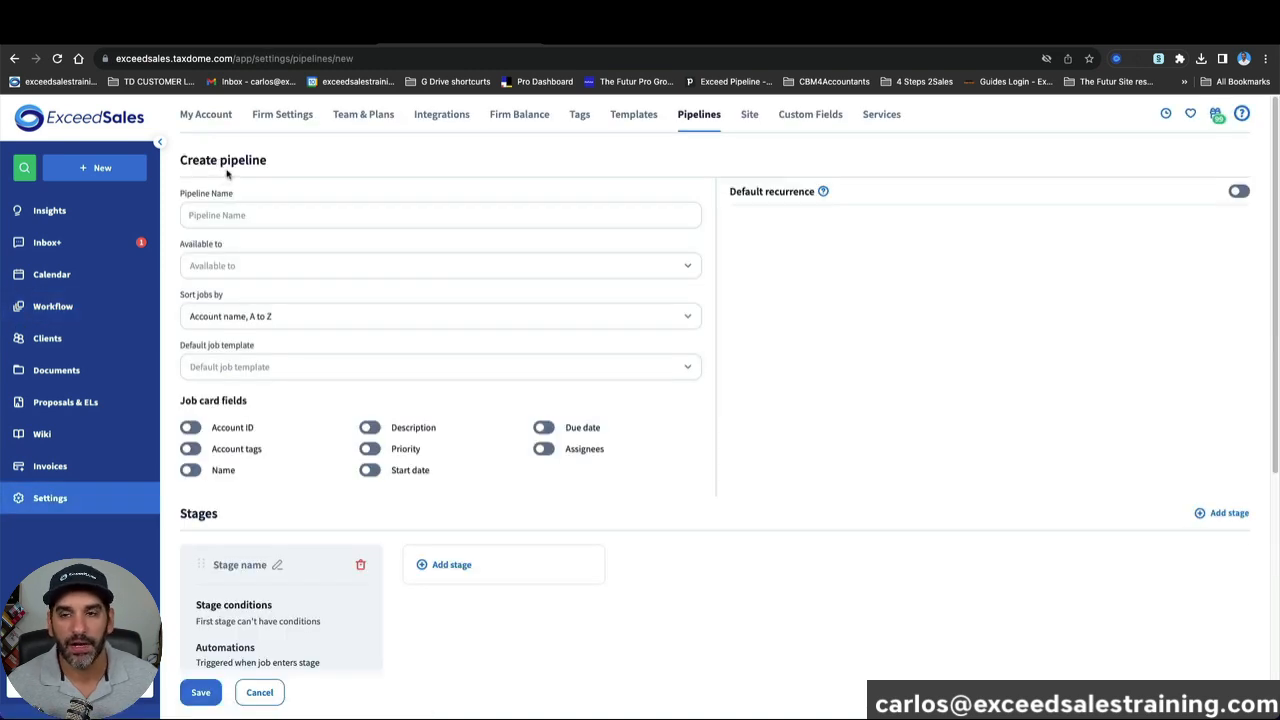
Step: Examine the new pipeline's name, availability, job sorting and default job template options without choosing any
{"action": "left_click", "coordinate": [394, 211]}
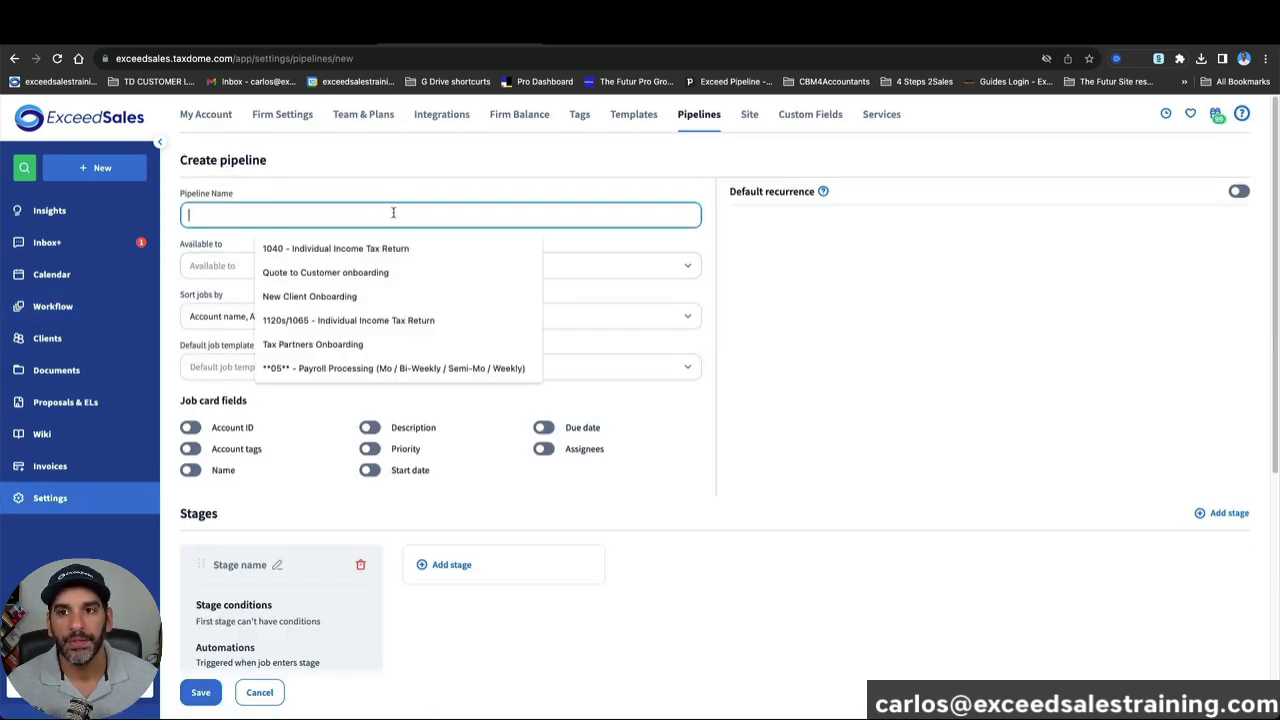
{"action": "left_click", "coordinate": [772, 267]}
{"action": "left_click", "coordinate": [394, 271]}
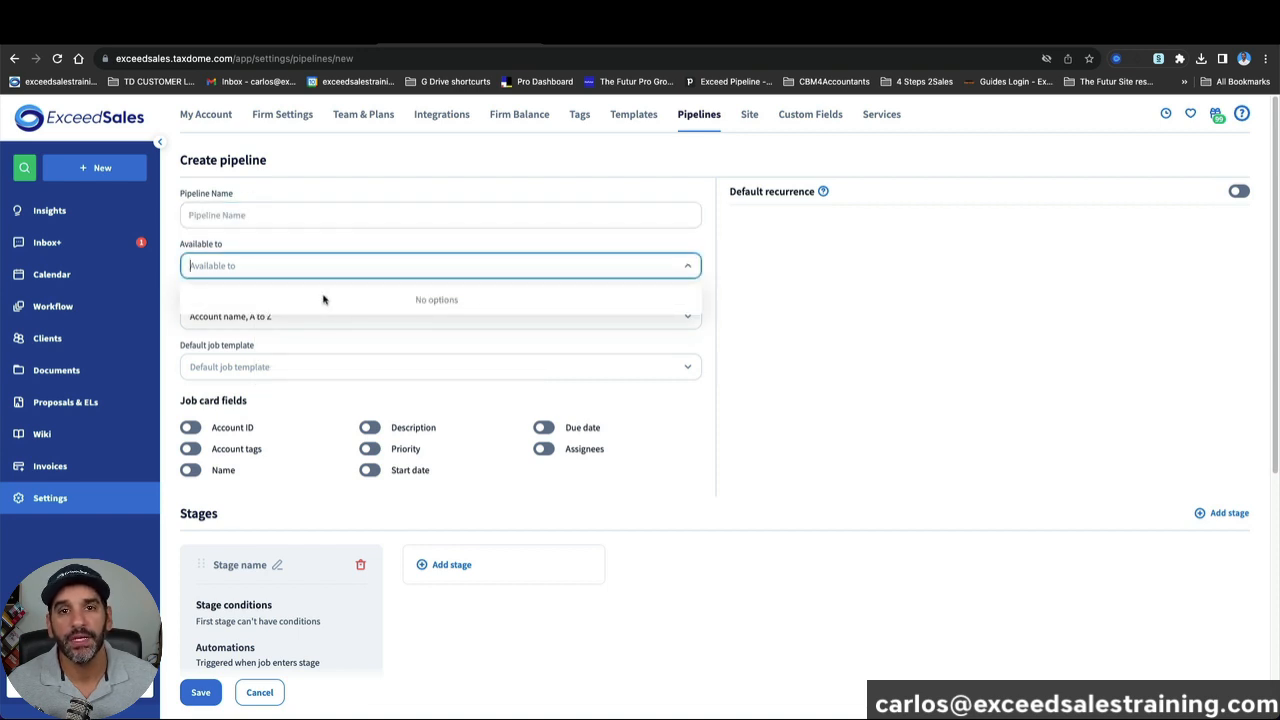
{"action": "left_click", "coordinate": [560, 292]}
{"action": "left_click", "coordinate": [391, 334]}
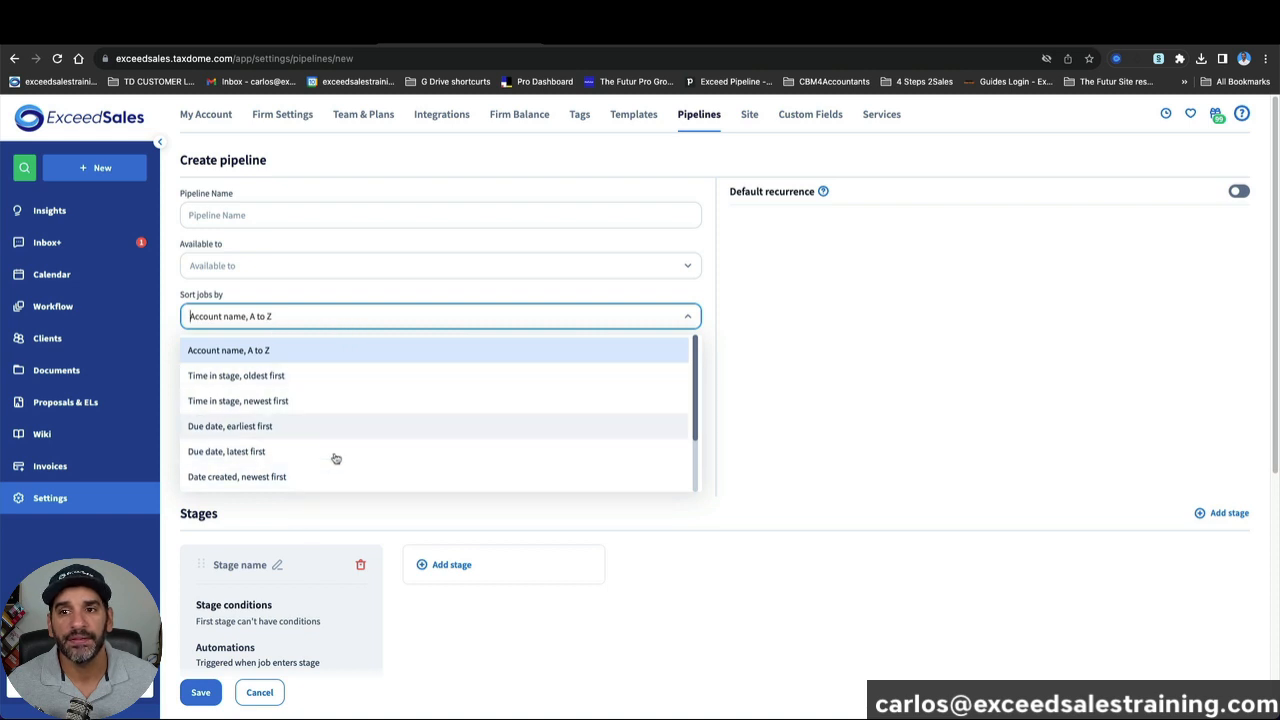
{"action": "left_click", "coordinate": [820, 372]}
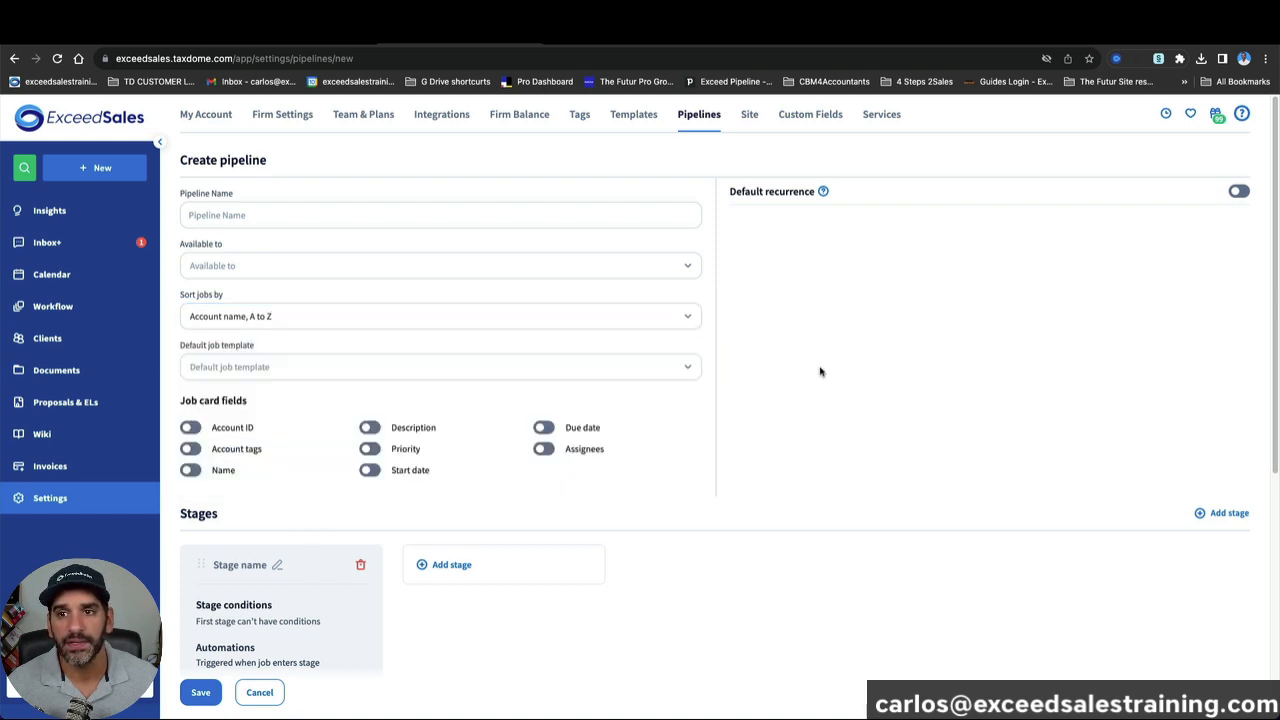
{"action": "left_click", "coordinate": [351, 376]}
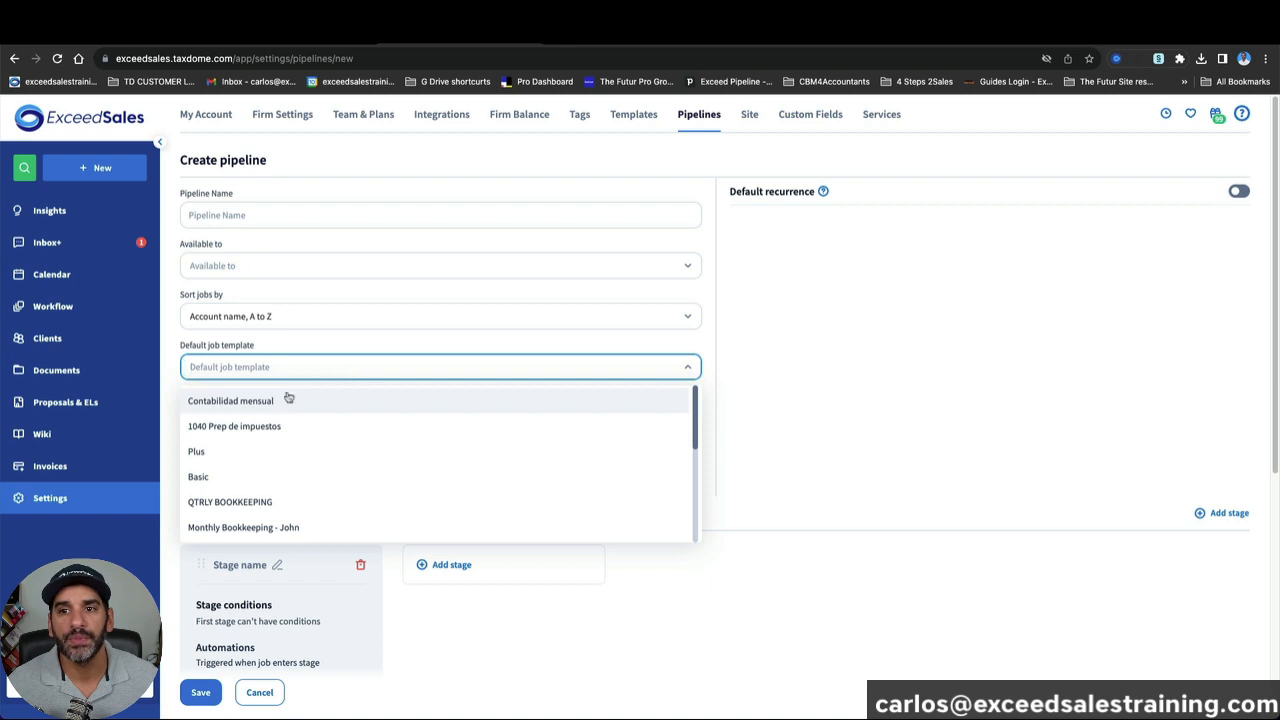
{"action": "left_click", "coordinate": [788, 399]}
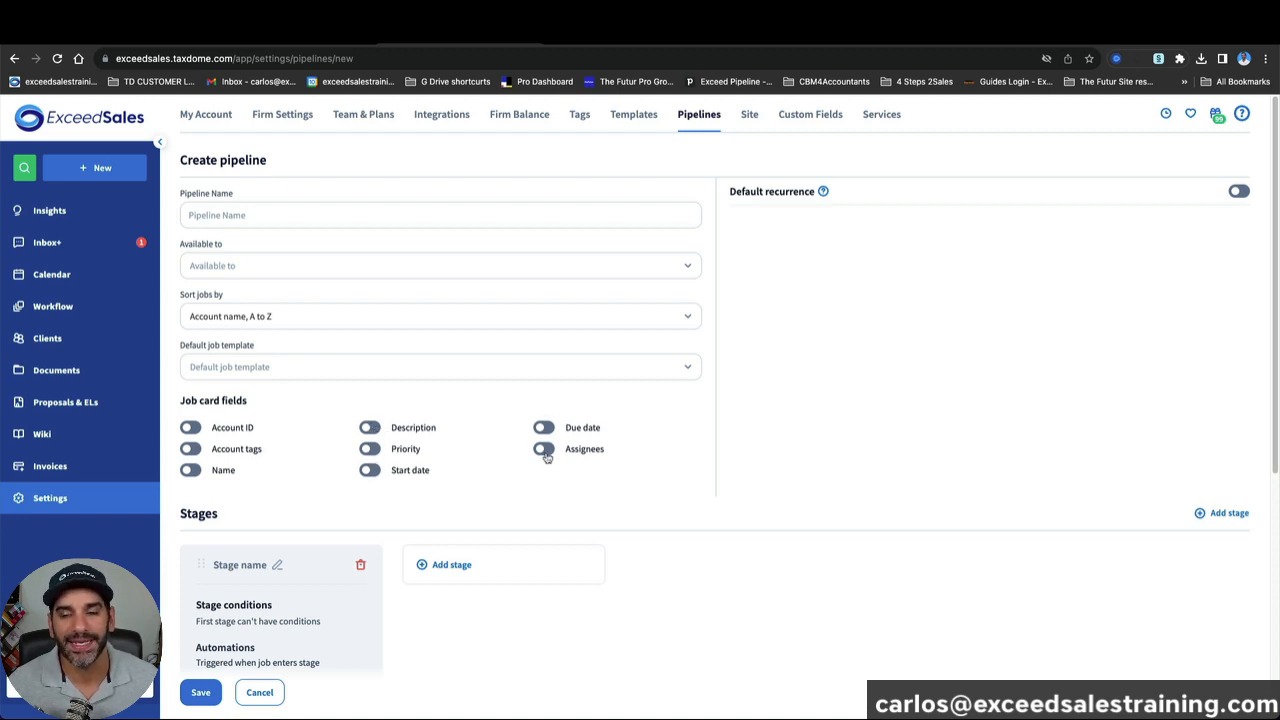
Step: Add four more stages after the first stage of the new pipeline
{"action": "scroll", "coordinate": [630, 510], "scroll_direction": "down", "scroll_amount": 3}
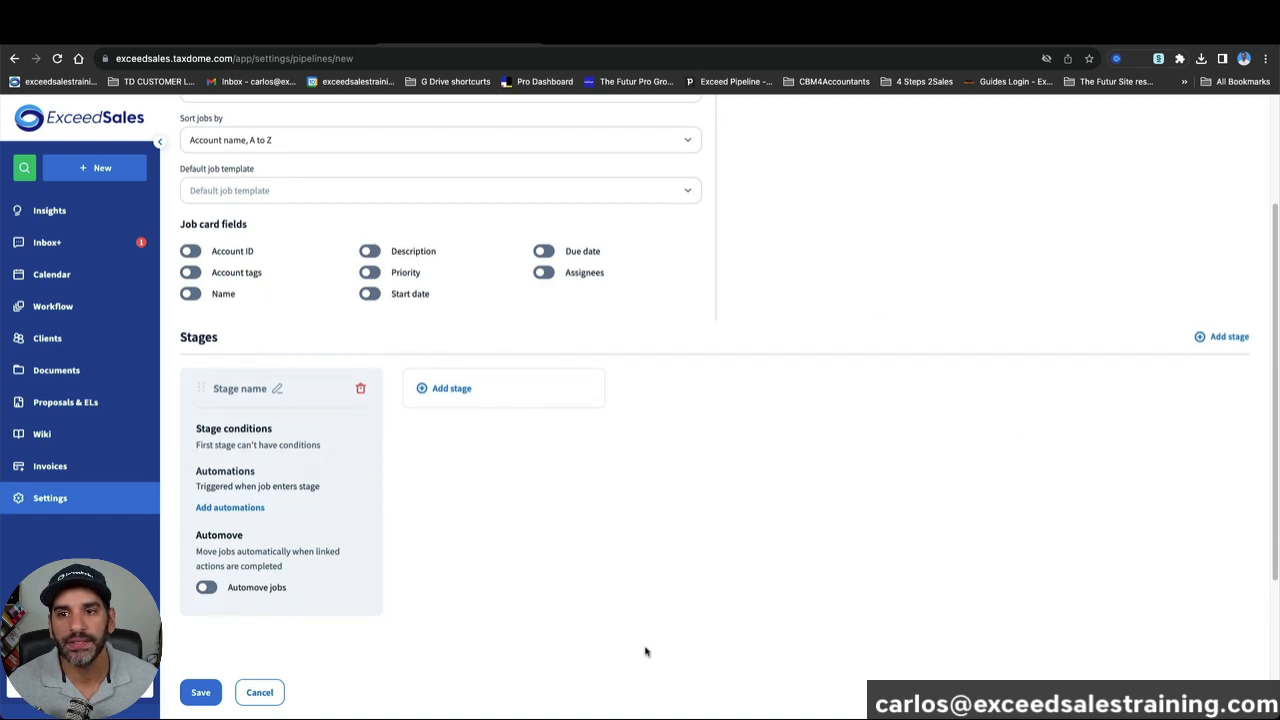
{"action": "left_click", "coordinate": [511, 391]}
{"action": "scroll", "coordinate": [623, 397], "scroll_direction": "down", "scroll_amount": 2}
{"action": "left_click", "coordinate": [681, 304]}
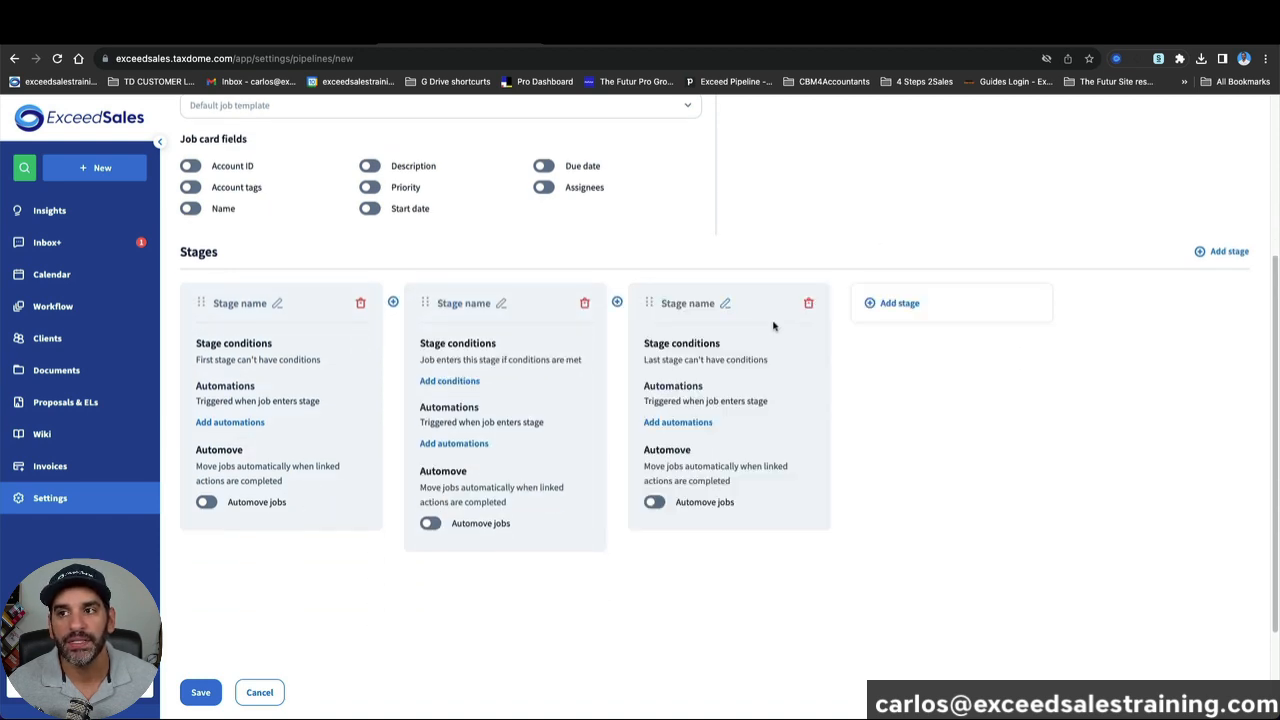
{"action": "left_click", "coordinate": [899, 302]}
{"action": "left_click", "coordinate": [1115, 303]}
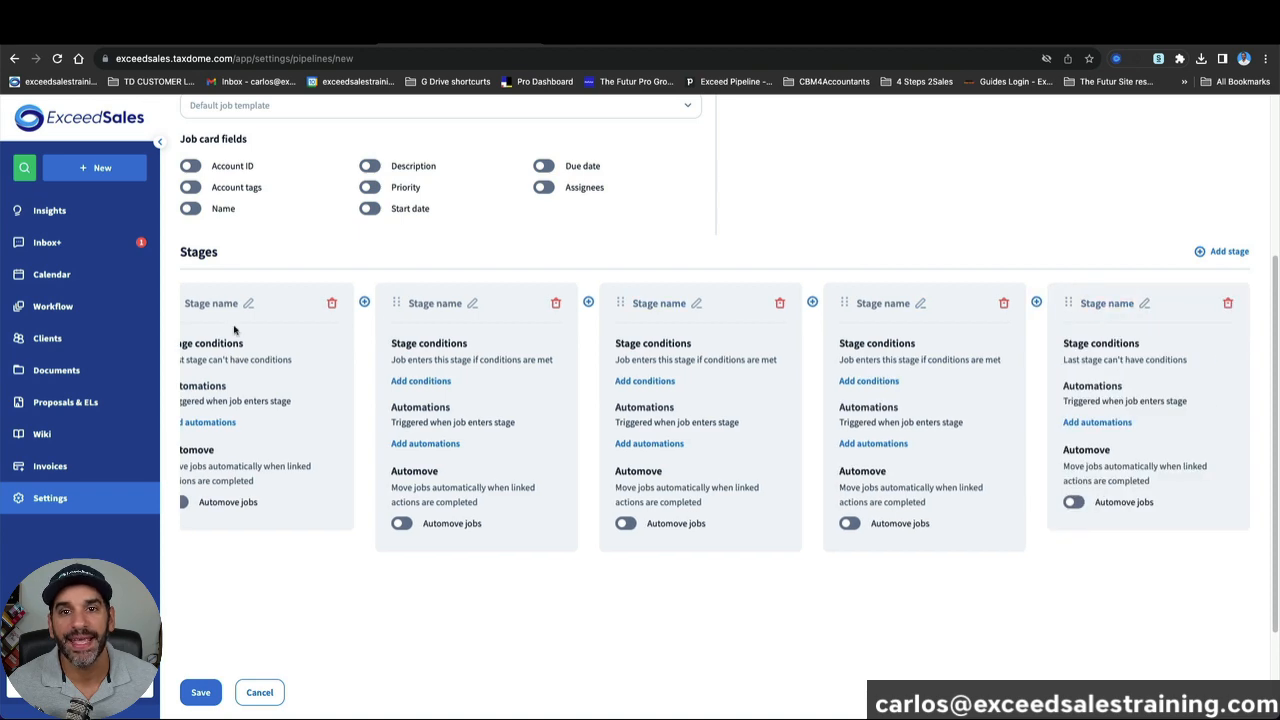
Step: Delete the second stage from the new pipeline
{"action": "scroll", "coordinate": [463, 581], "scroll_direction": "down", "scroll_amount": 3}
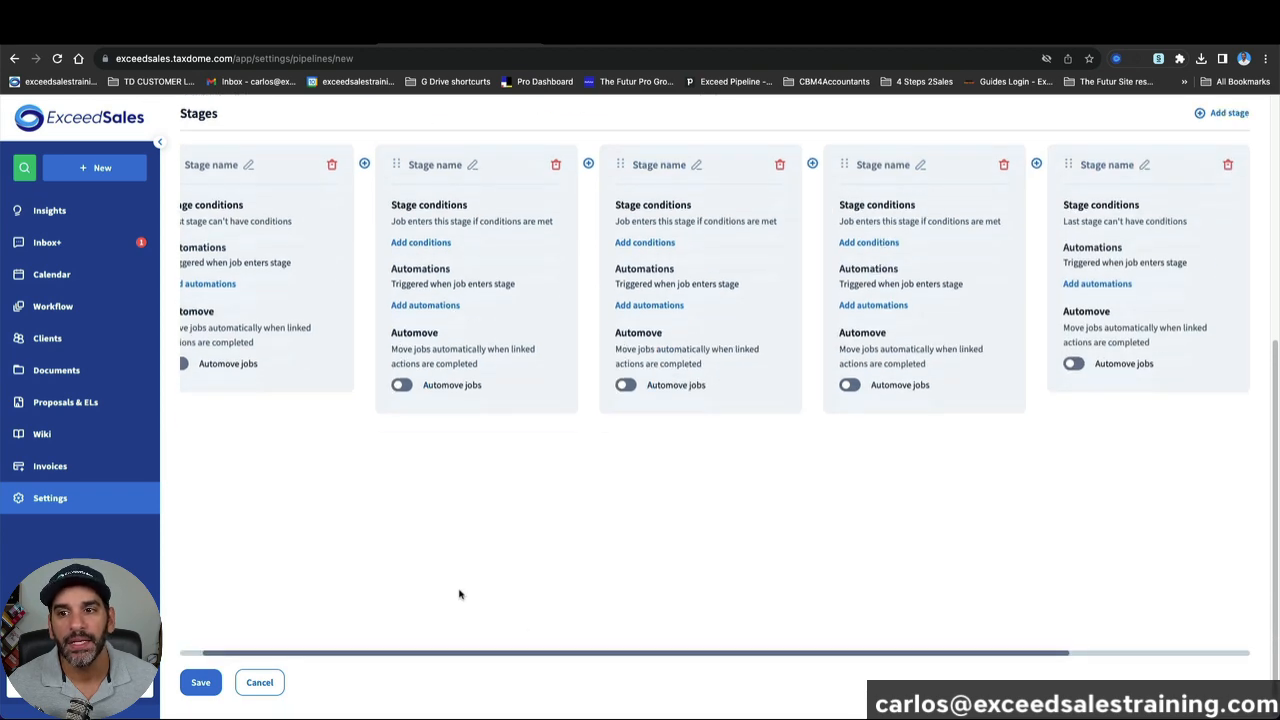
{"action": "left_click_drag", "start_coordinate": [479, 663], "coordinate": [343, 646]}
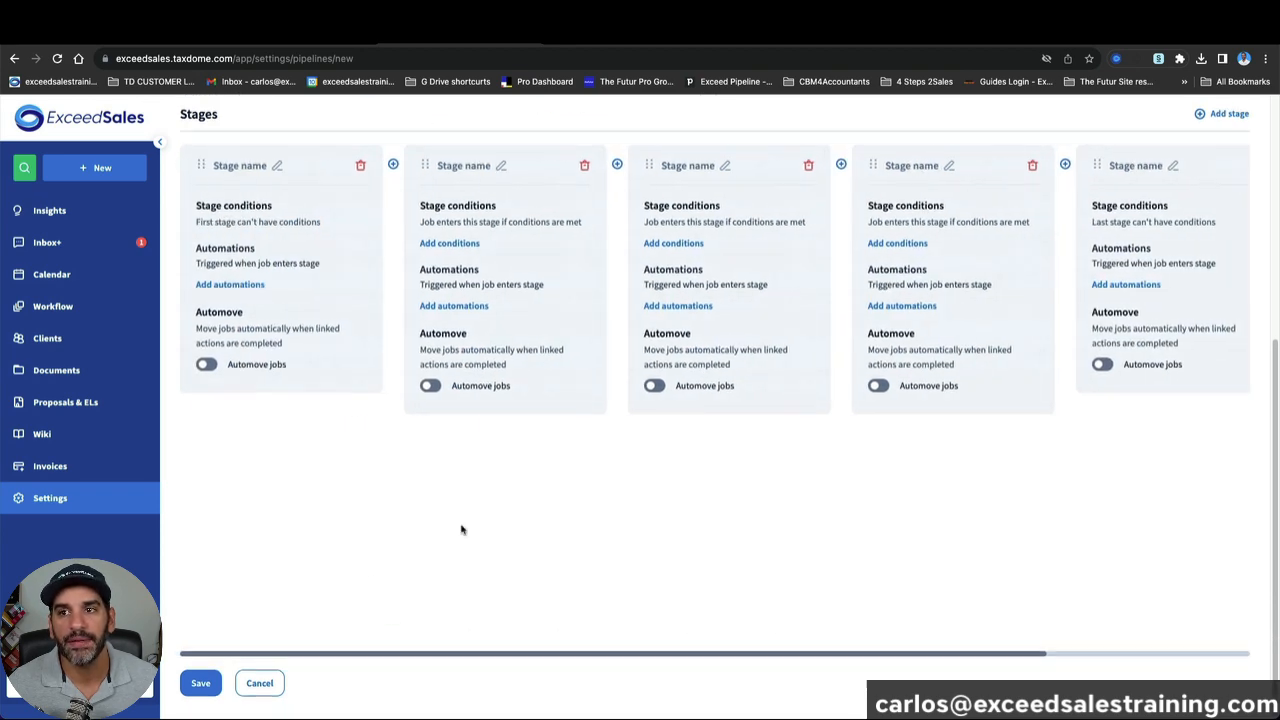
{"action": "scroll", "coordinate": [460, 526], "scroll_direction": "up", "scroll_amount": 5}
{"action": "left_click", "coordinate": [584, 565]}
{"action": "scroll", "coordinate": [257, 363], "scroll_direction": "down", "scroll_amount": 8}
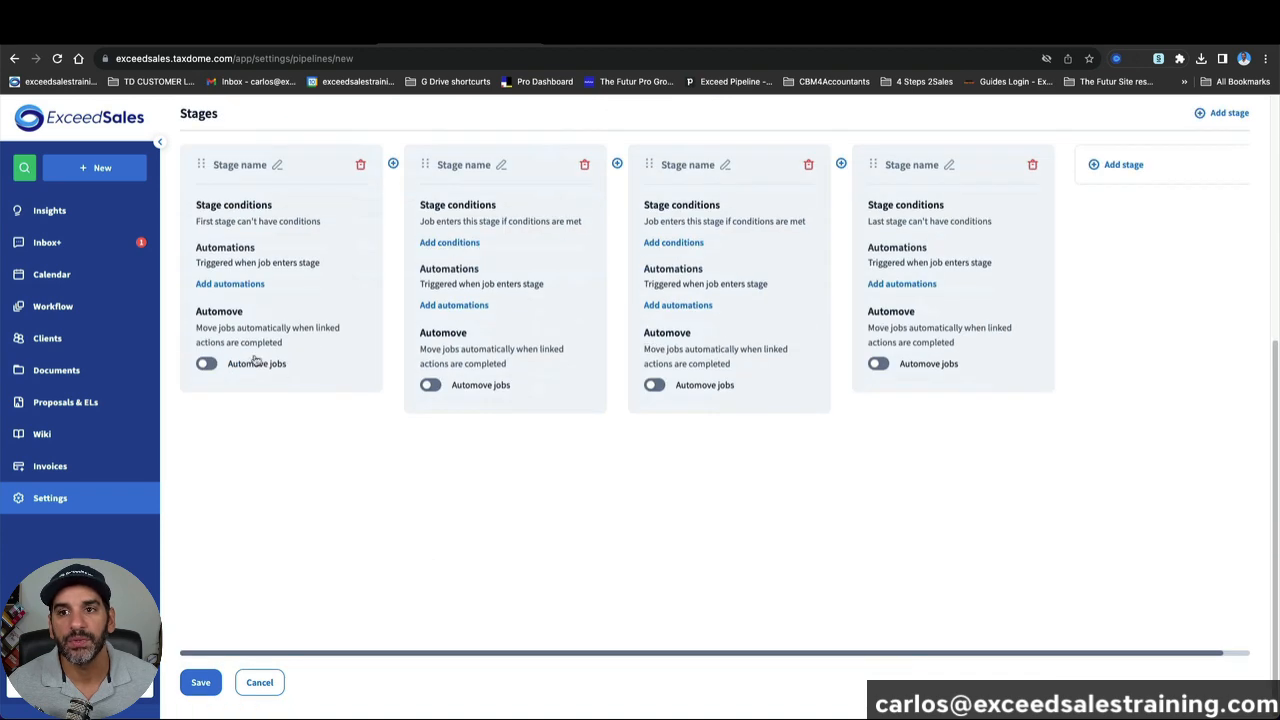
Step: Turn on Automove jobs for the first stage, leaving it off for the second stage
{"action": "left_click", "coordinate": [208, 365]}
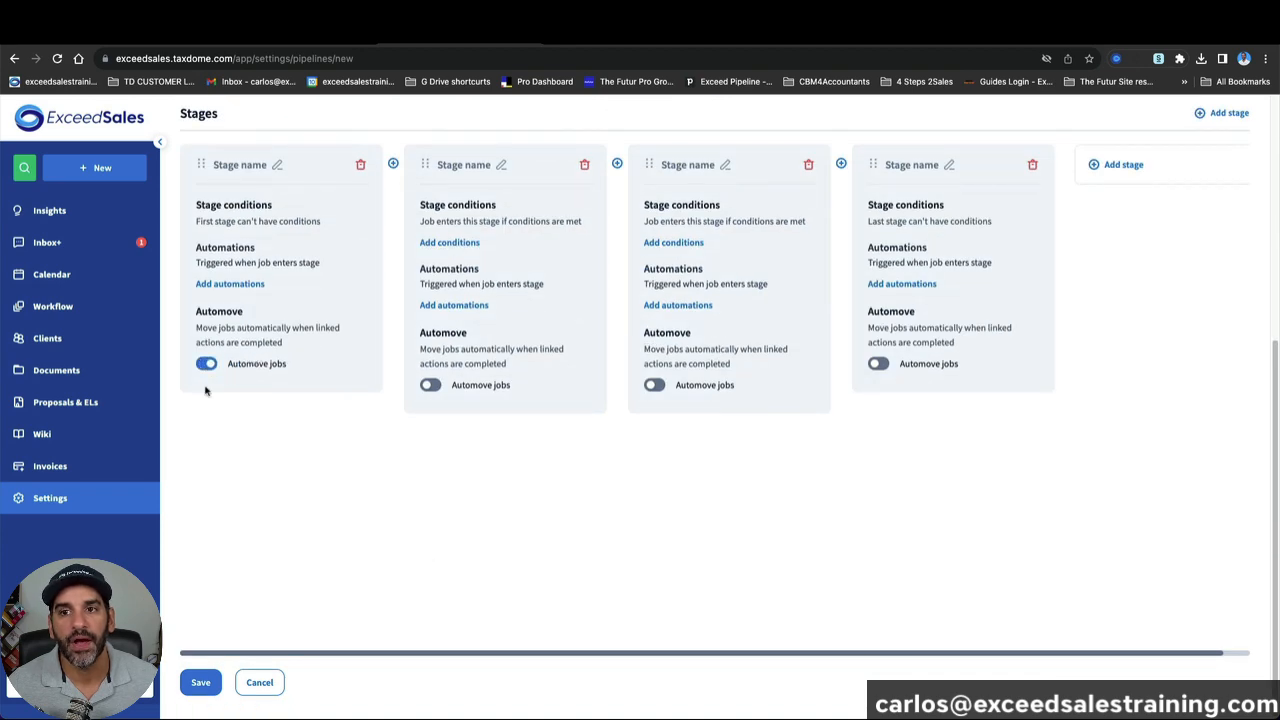
{"action": "left_click", "coordinate": [432, 387]}
{"action": "left_click", "coordinate": [433, 388]}
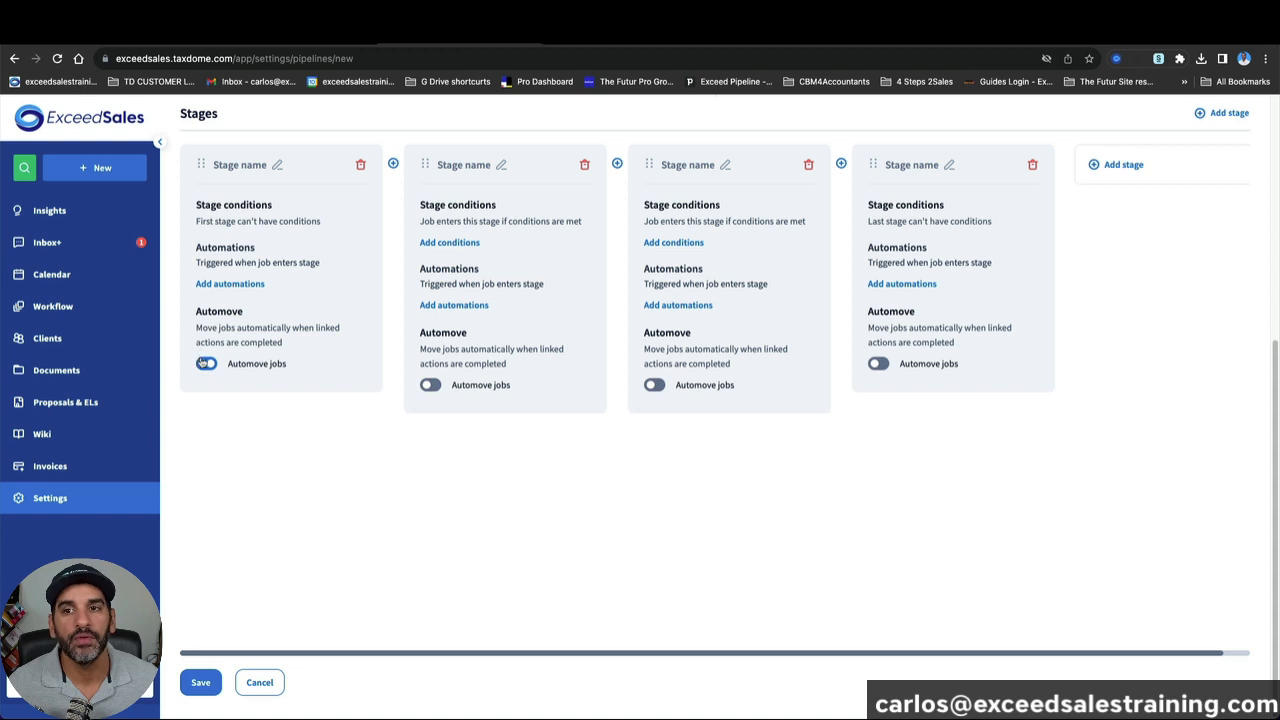
{"action": "scroll", "coordinate": [203, 363], "scroll_direction": "up", "scroll_amount": 3}
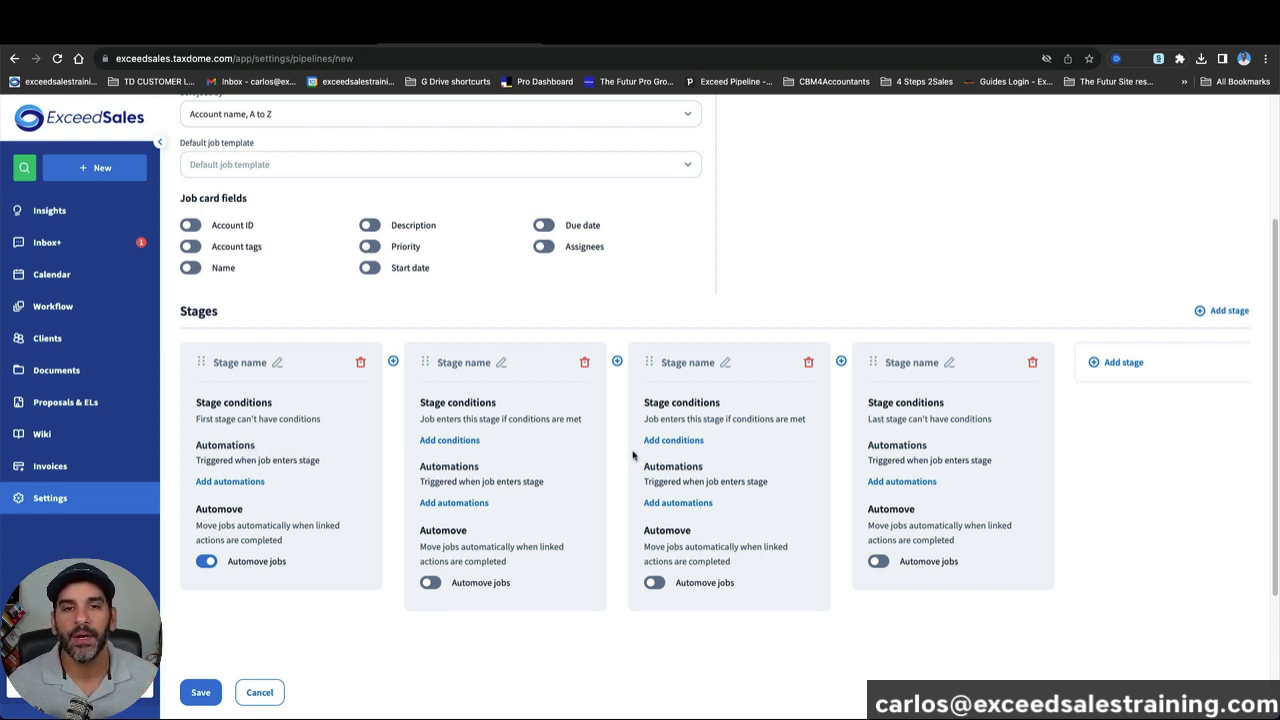
Step: Enable default recurrence for the pipeline and set its repeat period to every month
{"action": "scroll", "coordinate": [616, 491], "scroll_direction": "up", "scroll_amount": 3}
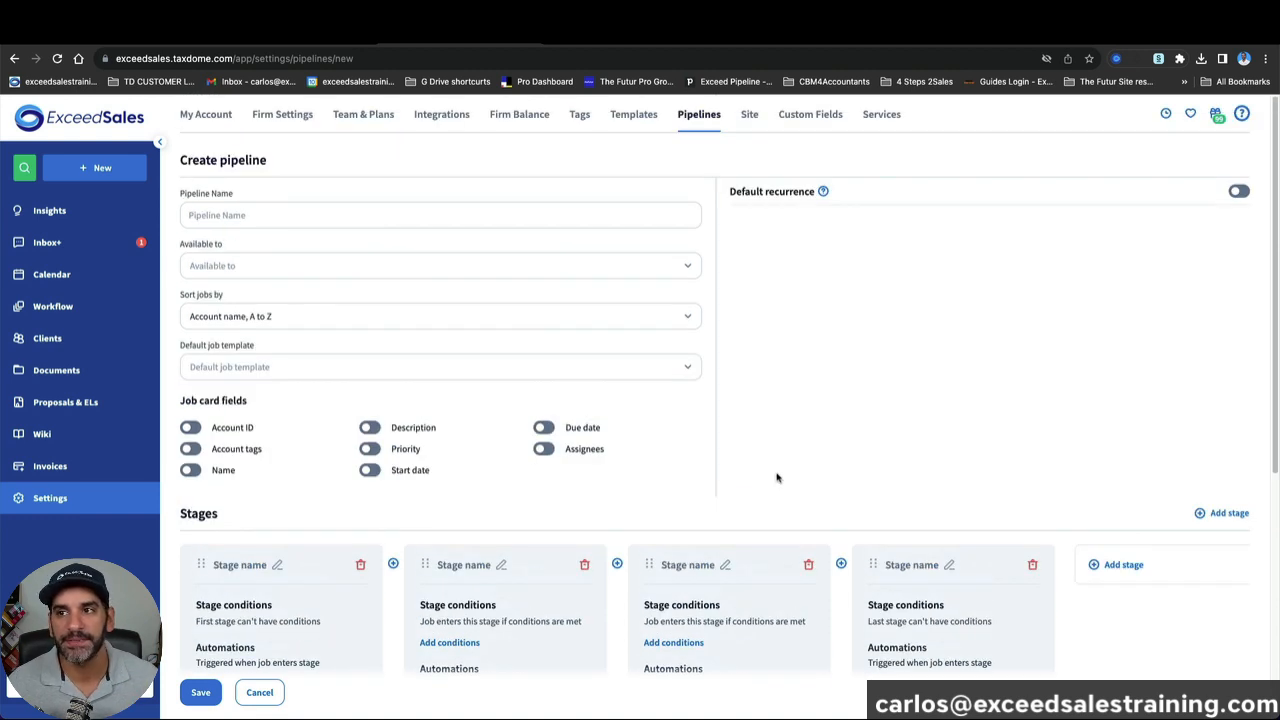
{"action": "left_click_drag", "start_coordinate": [731, 192], "coordinate": [812, 197]}
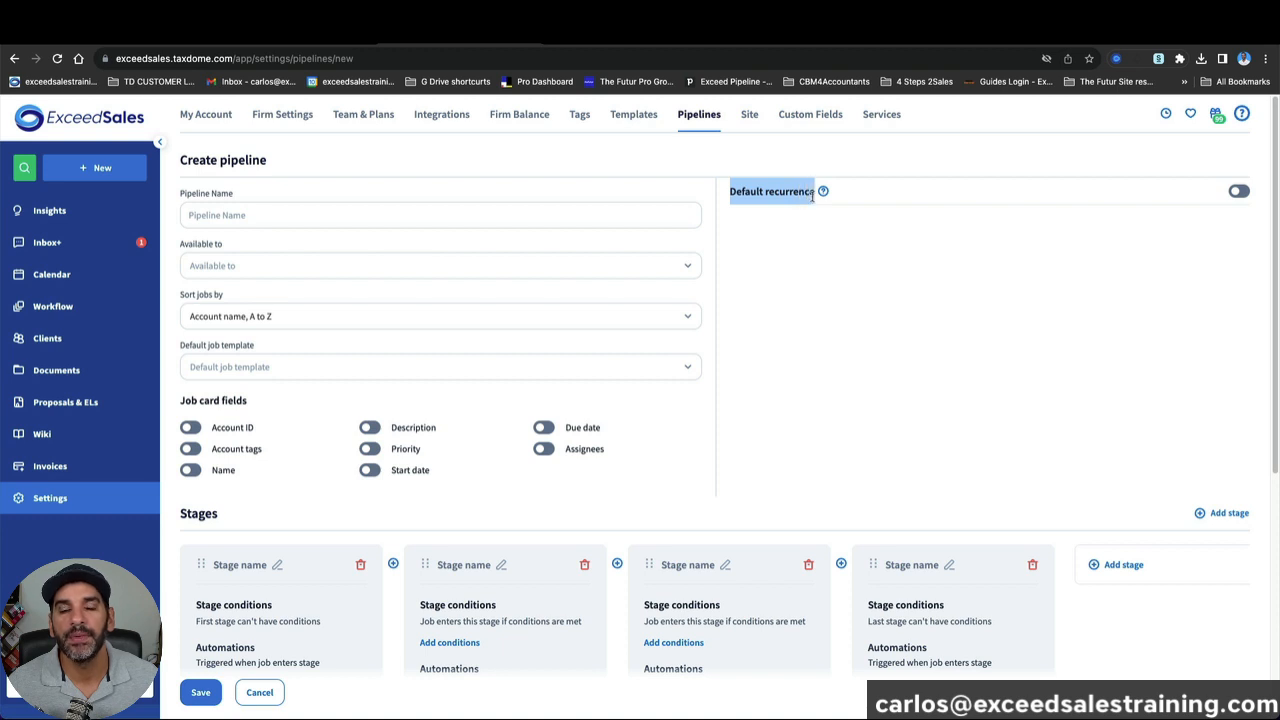
{"action": "left_click", "coordinate": [1240, 192]}
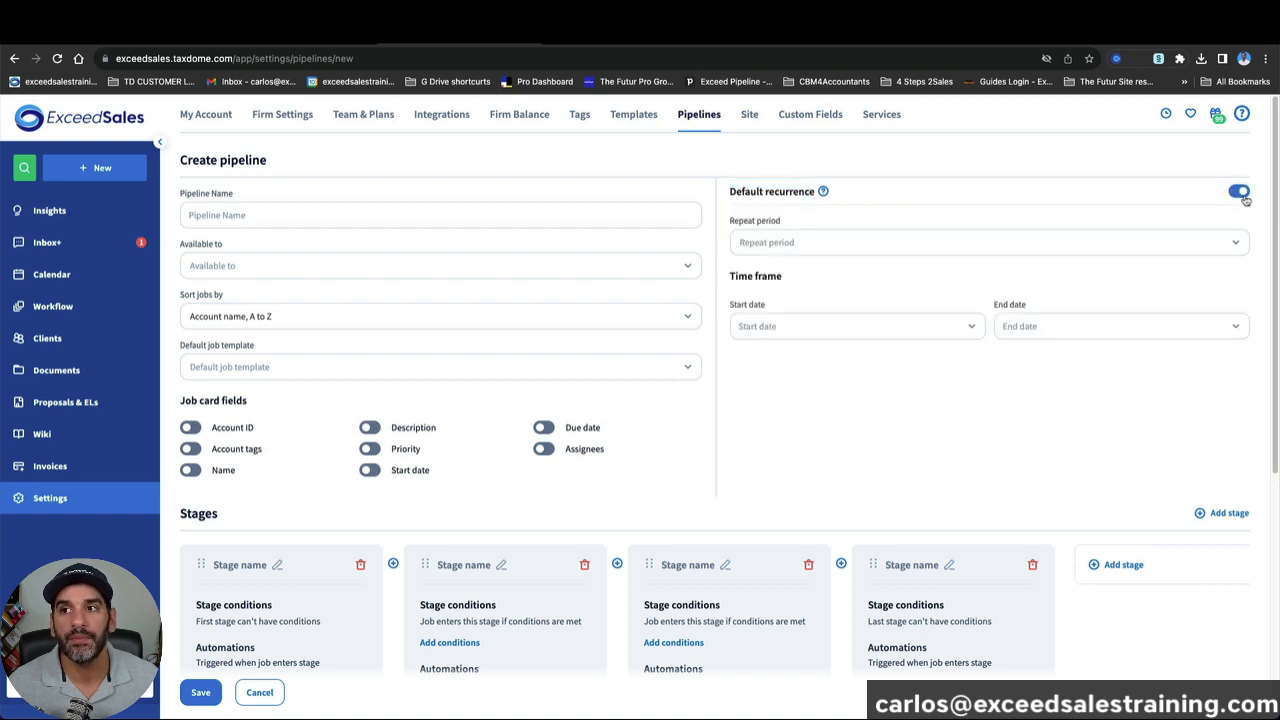
{"action": "left_click", "coordinate": [866, 242]}
{"action": "left_click", "coordinate": [811, 347]}
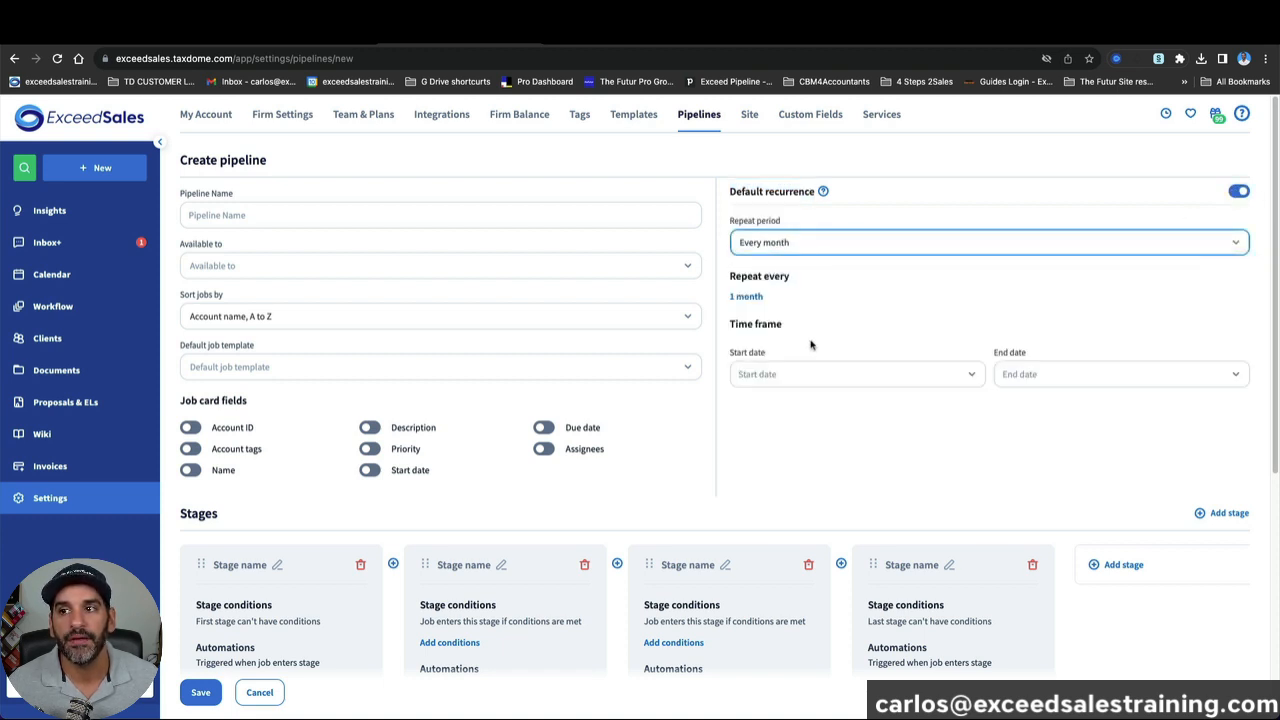
Step: Set the recurrence start date to November 6, 2023
{"action": "left_click", "coordinate": [808, 374]}
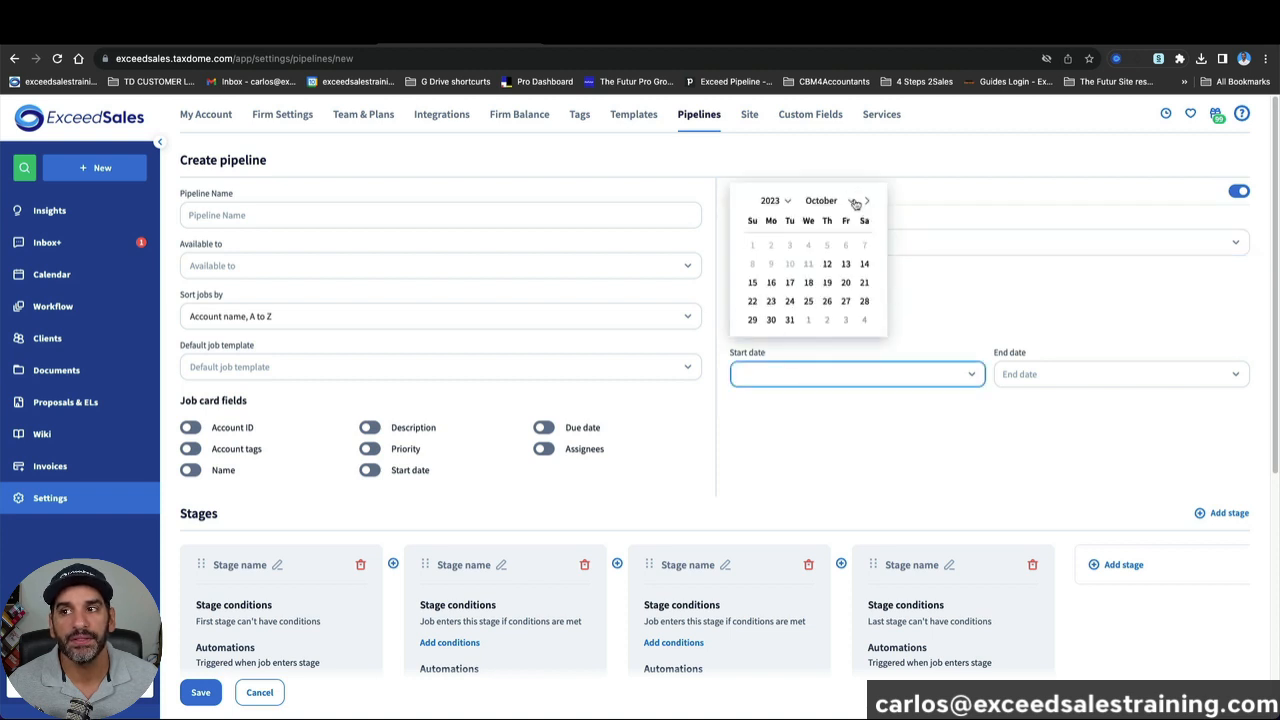
{"action": "left_click", "coordinate": [852, 202]}
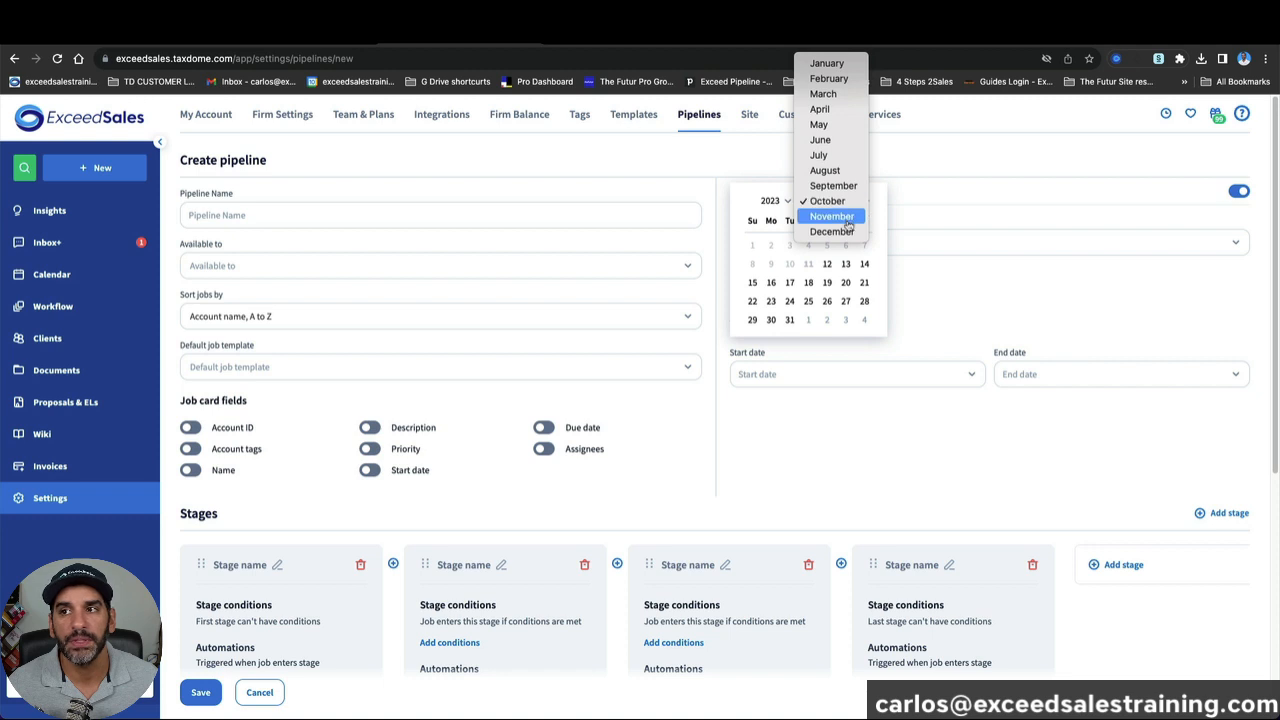
{"action": "left_click", "coordinate": [845, 219]}
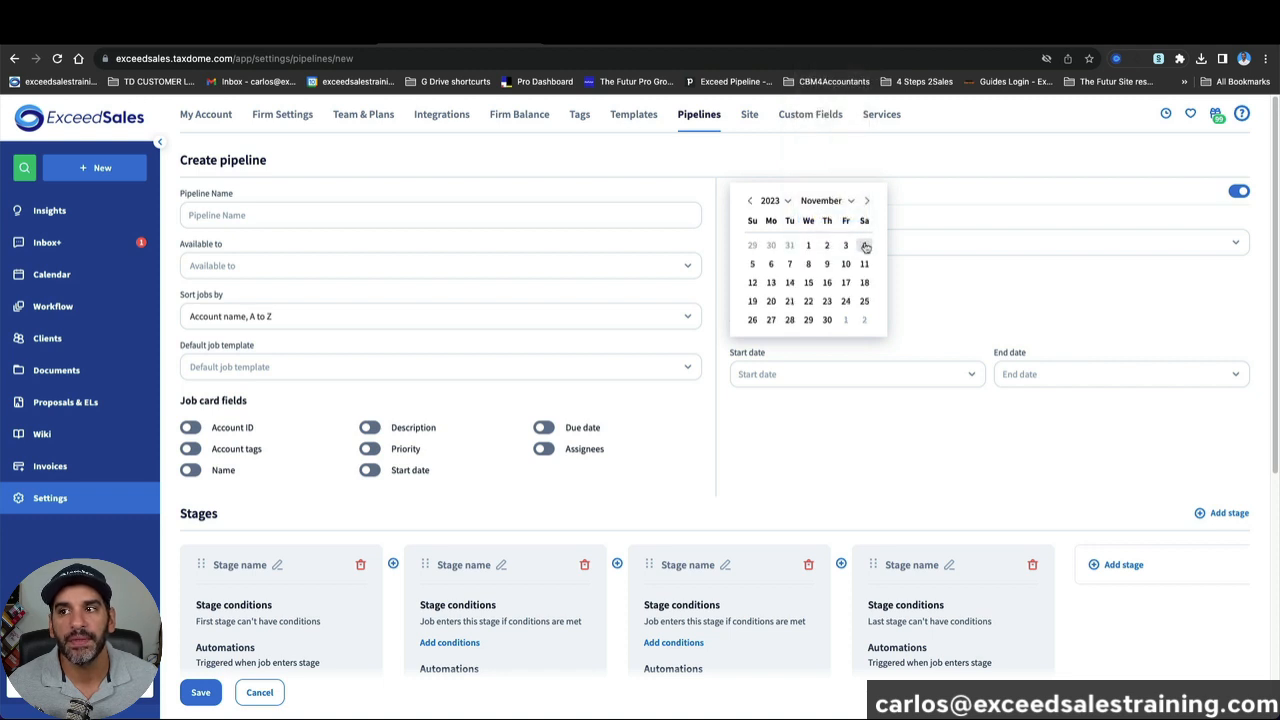
{"action": "left_click", "coordinate": [771, 264]}
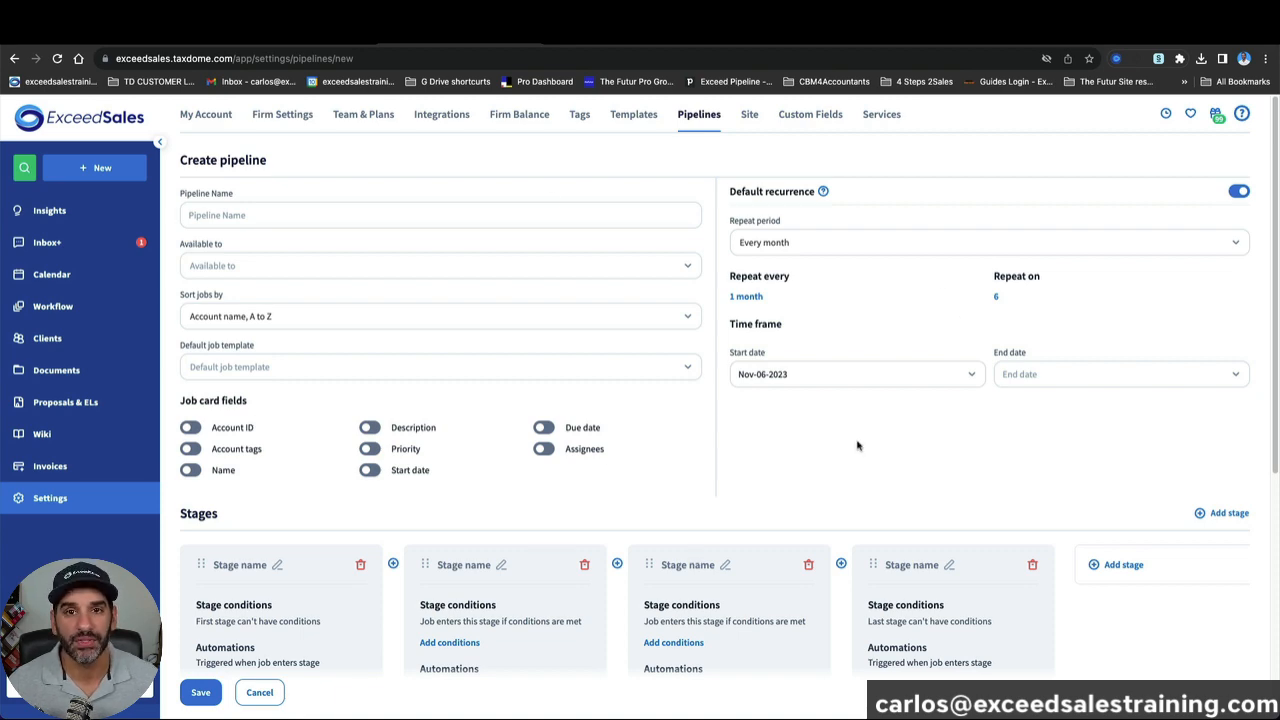
Step: Open the name fields of the four stages in turn without entering any names
{"action": "scroll", "coordinate": [855, 445], "scroll_direction": "down", "scroll_amount": 5}
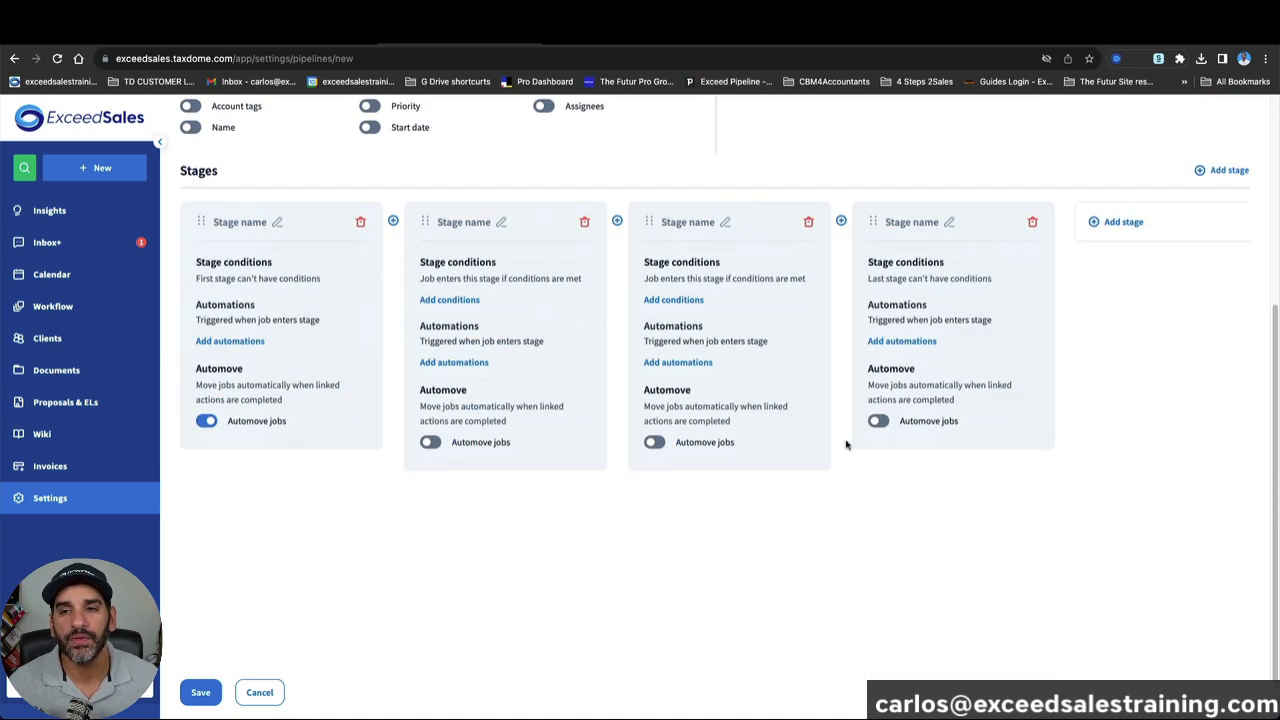
{"action": "scroll", "coordinate": [845, 444], "scroll_direction": "up", "scroll_amount": 2}
{"action": "left_click", "coordinate": [243, 347]}
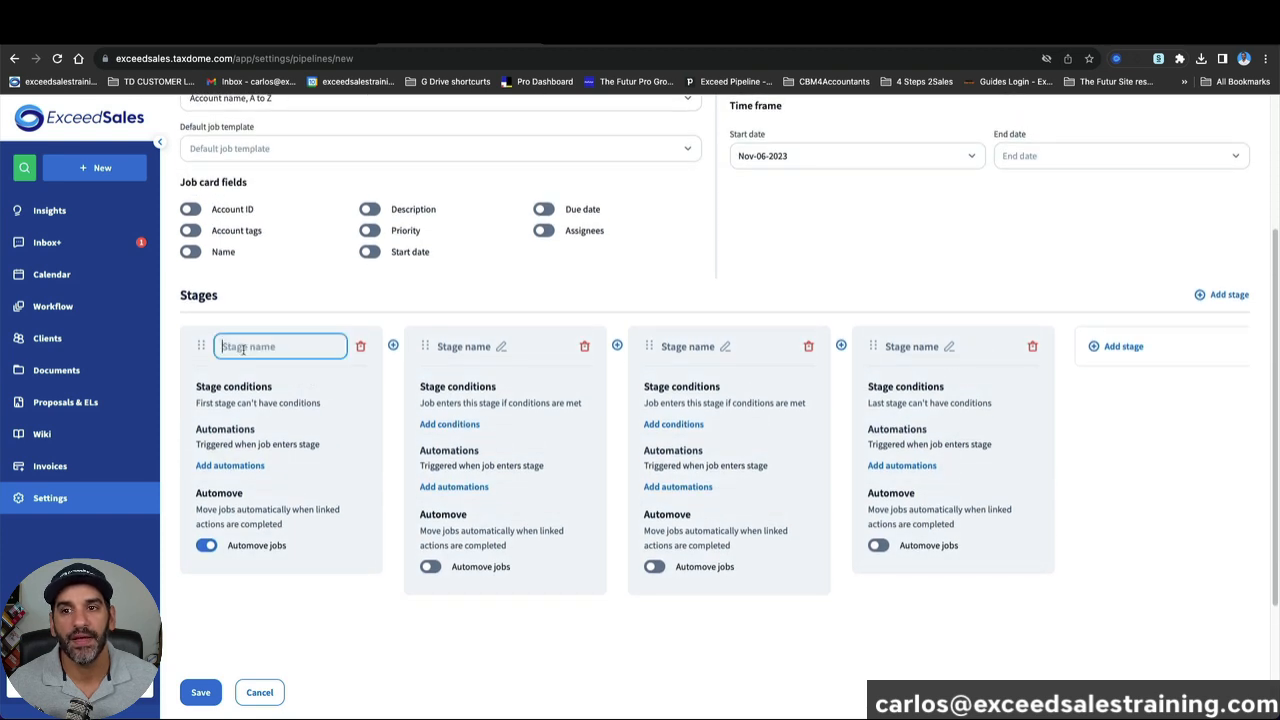
{"action": "left_click", "coordinate": [482, 348]}
{"action": "left_click", "coordinate": [688, 348]}
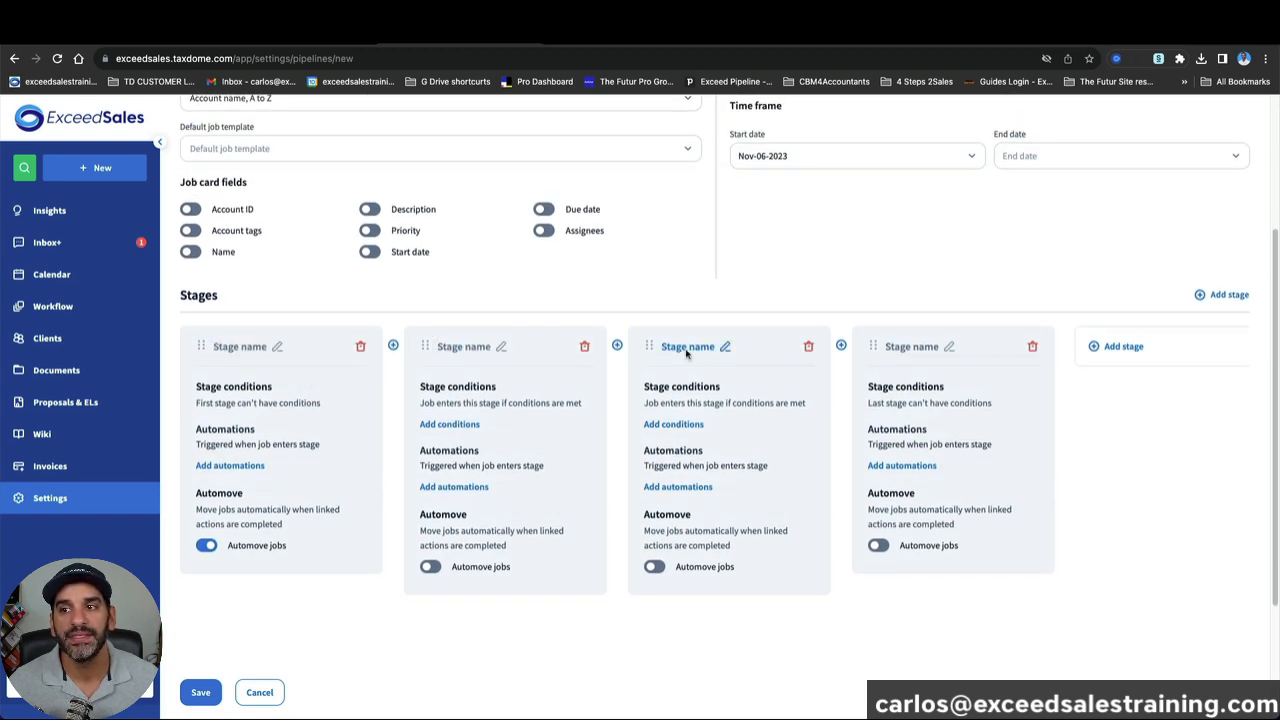
{"action": "left_click", "coordinate": [889, 347]}
{"action": "scroll", "coordinate": [405, 473], "scroll_direction": "up", "scroll_amount": 3}
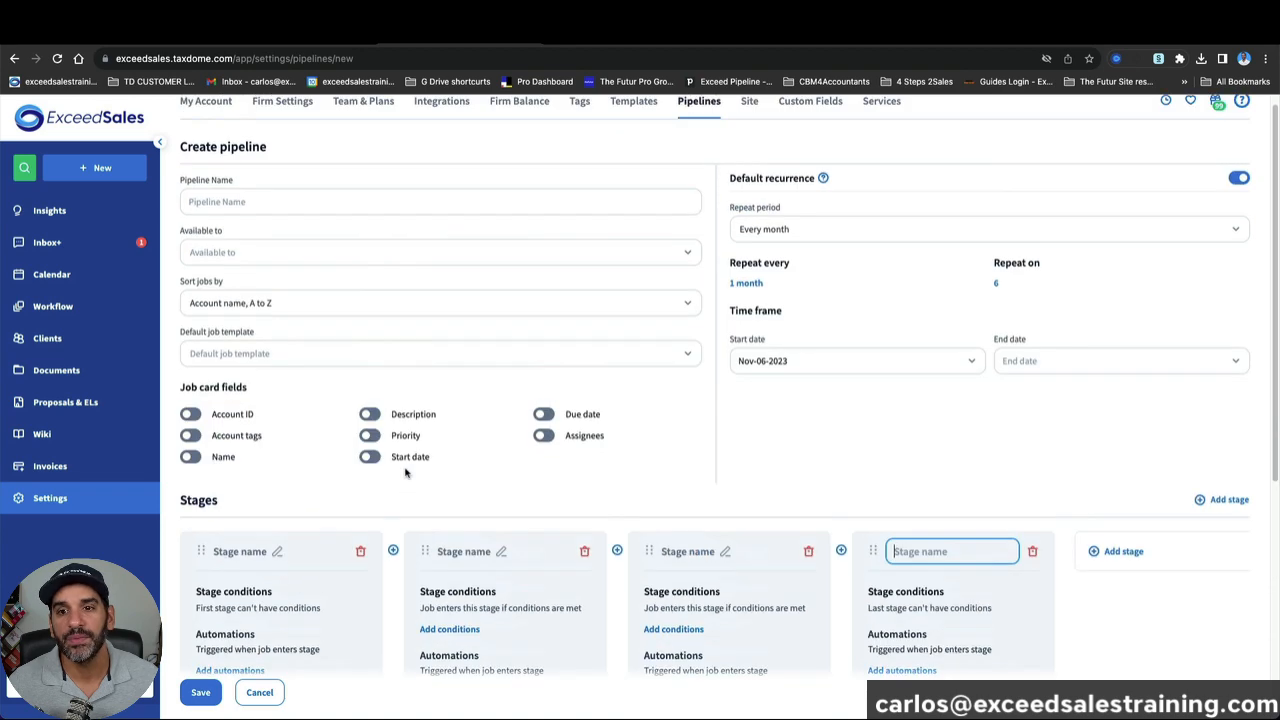
Step: Leave the new pipeline form for the list of pipelines, discarding the unsaved changes
{"action": "left_click", "coordinate": [118, 506]}
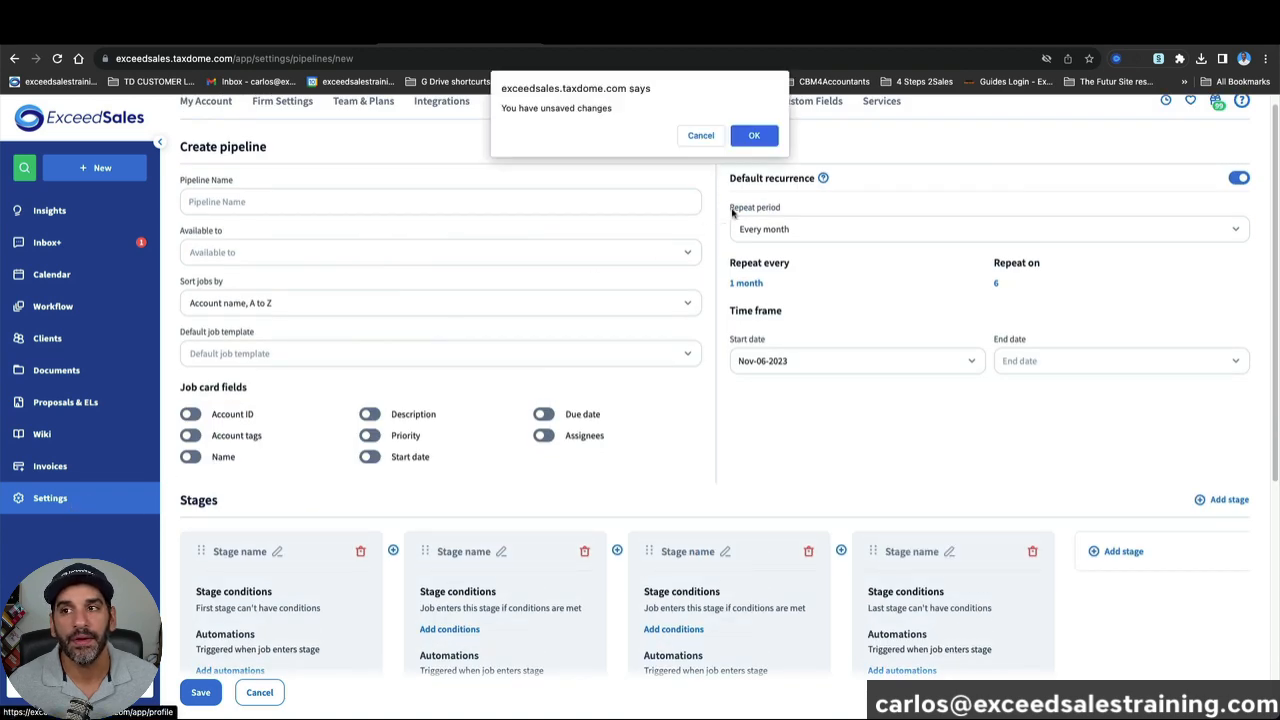
{"action": "left_click", "coordinate": [700, 137]}
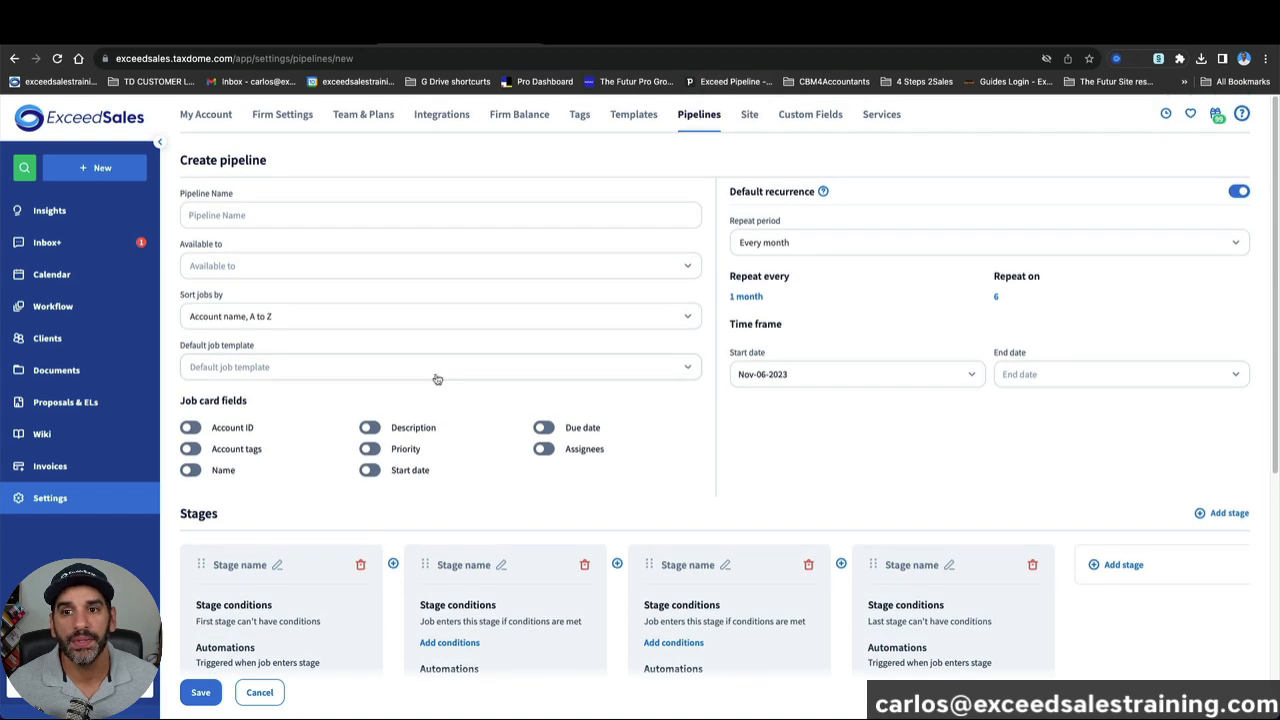
{"action": "left_click", "coordinate": [48, 506]}
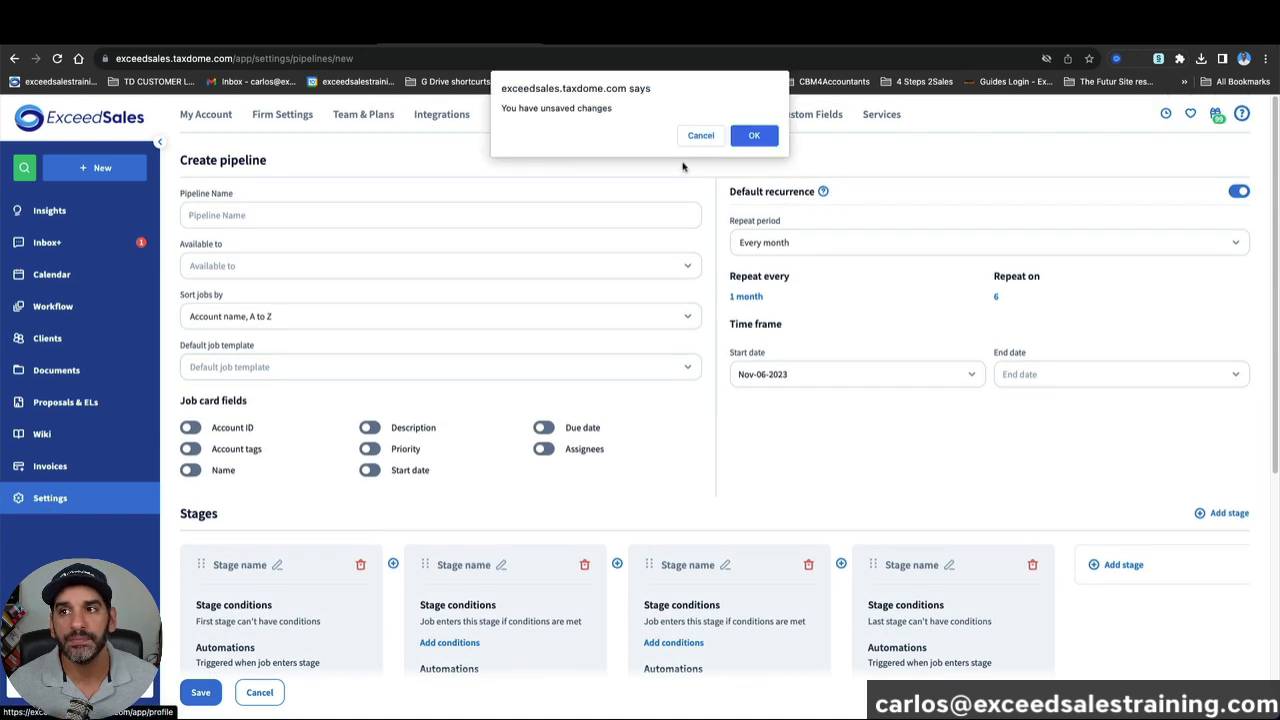
{"action": "left_click", "coordinate": [700, 137]}
{"action": "left_click", "coordinate": [700, 120]}
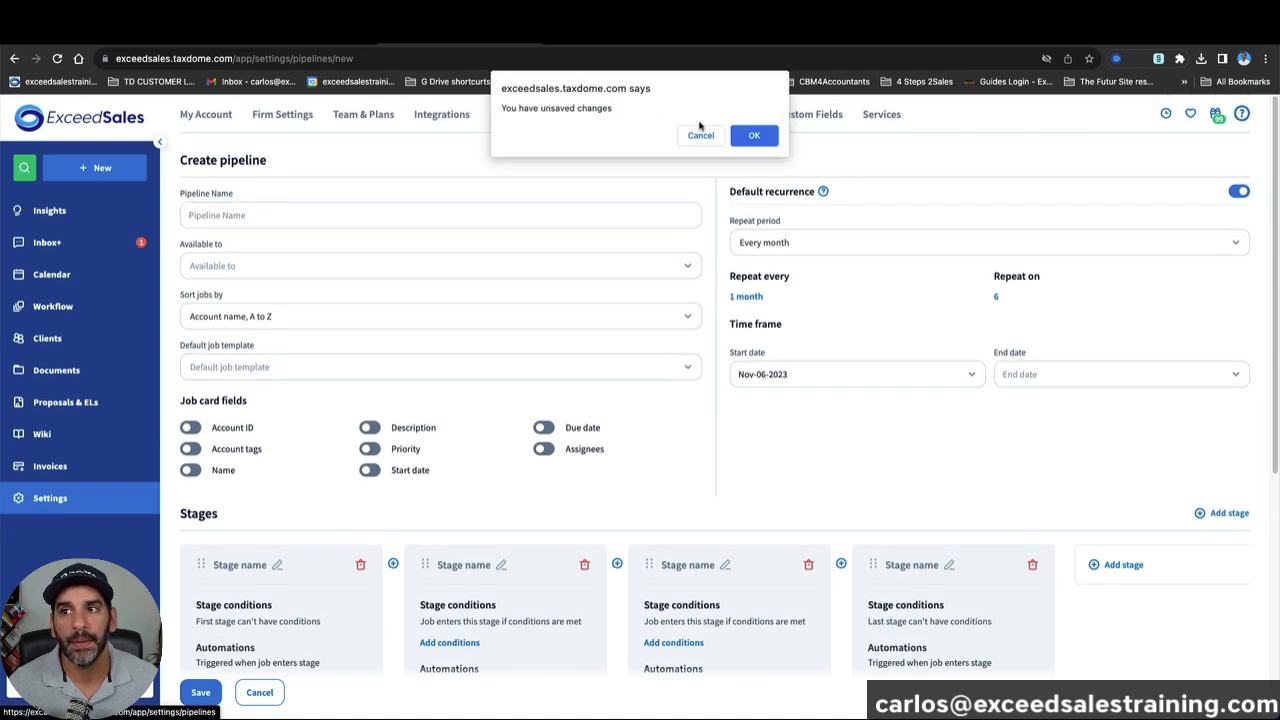
{"action": "left_click", "coordinate": [754, 136]}
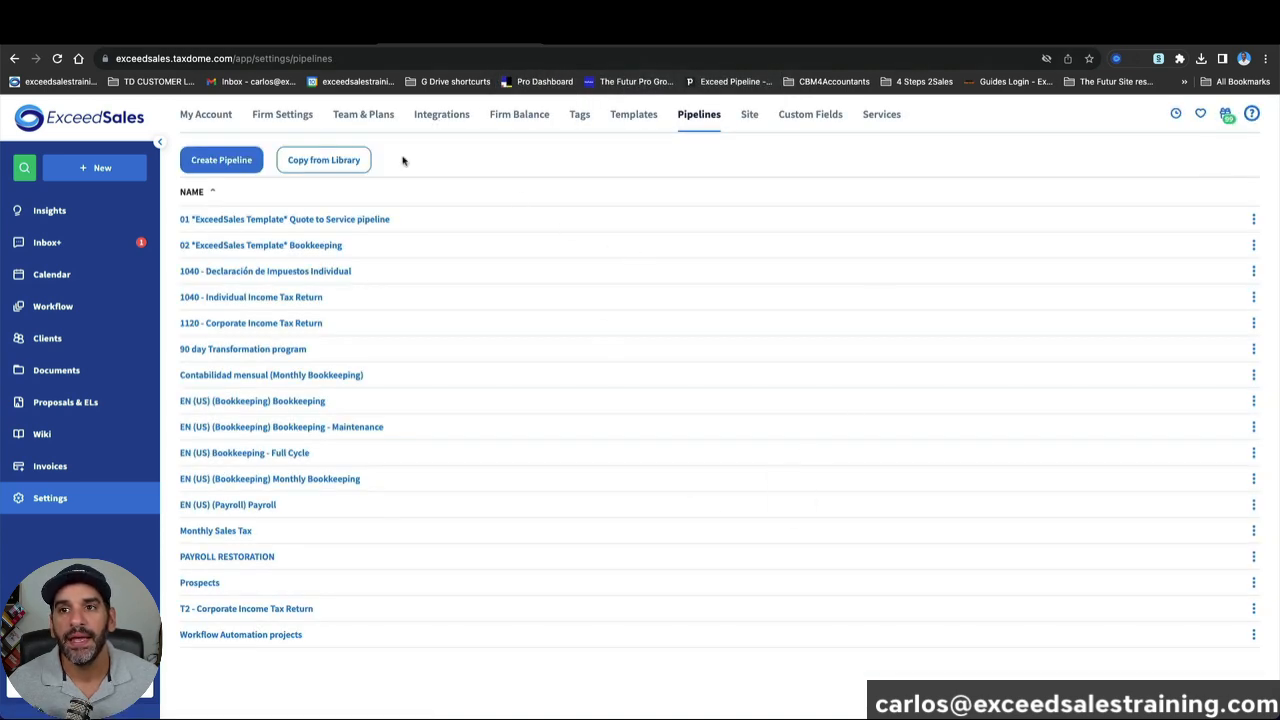
Step: Open the library of pipeline templates that can be copied
{"action": "left_click", "coordinate": [323, 160]}
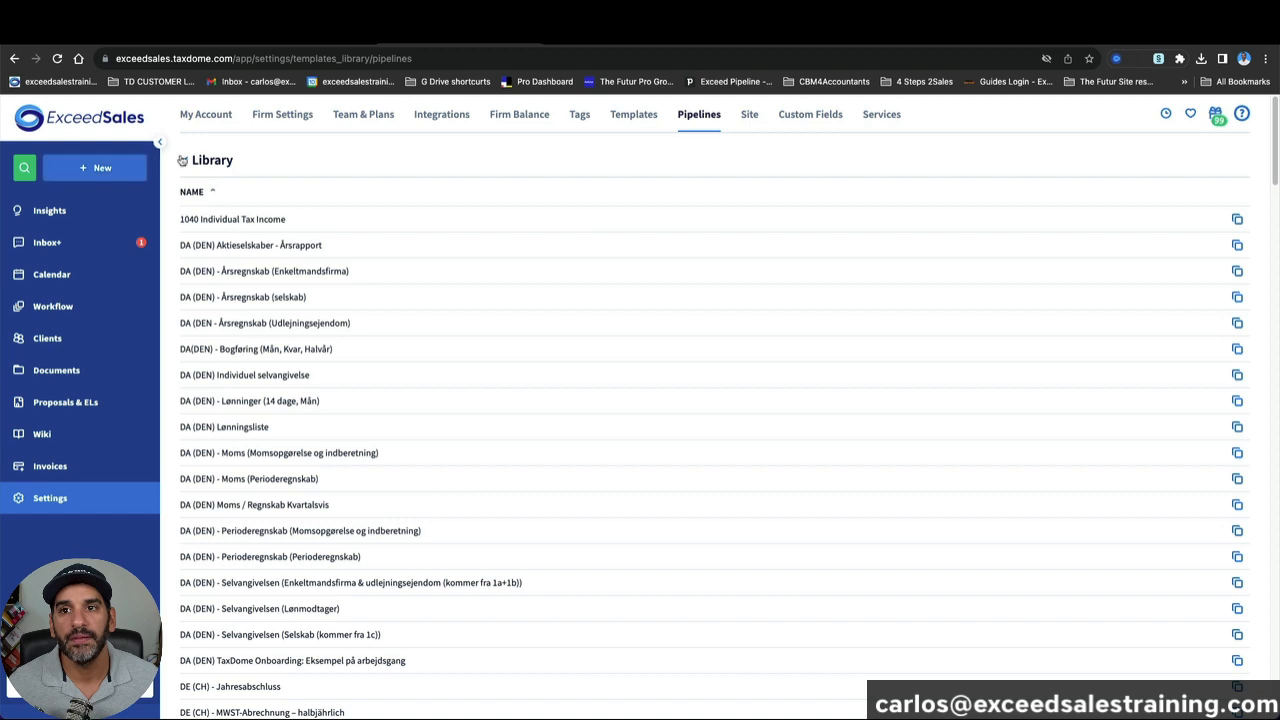
{"action": "left_click", "coordinate": [182, 160]}
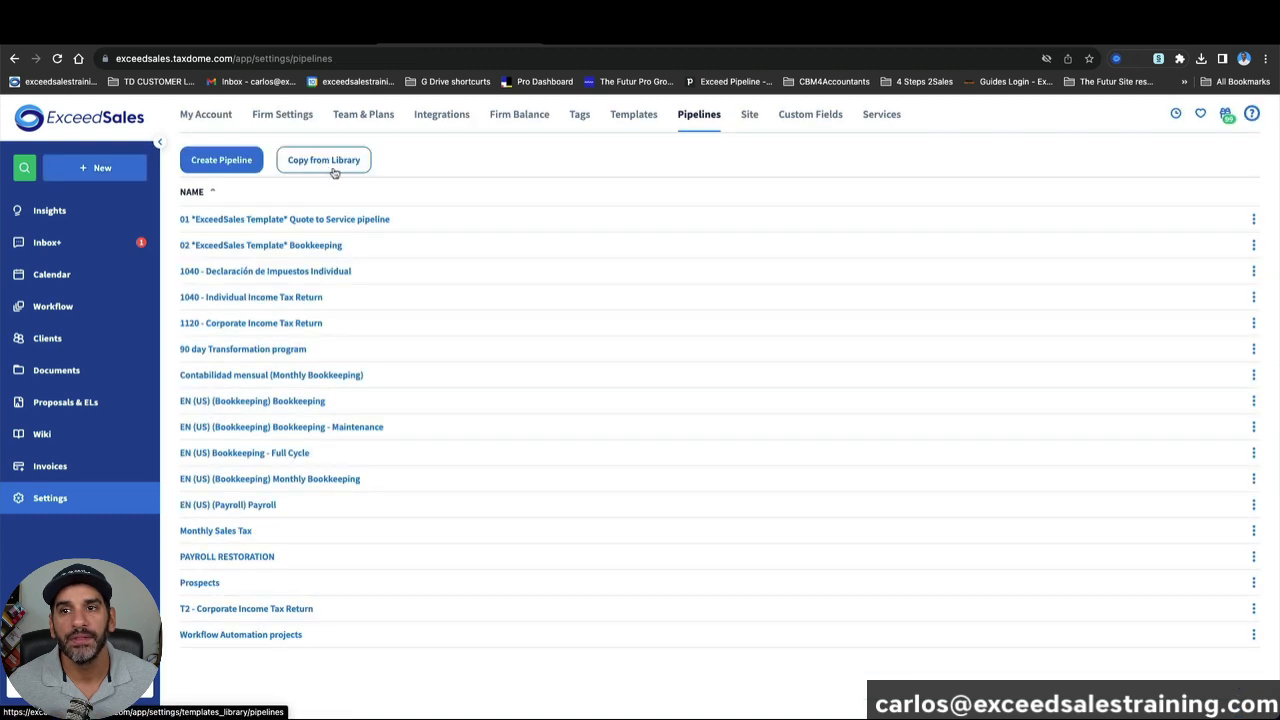
{"action": "left_click", "coordinate": [335, 172]}
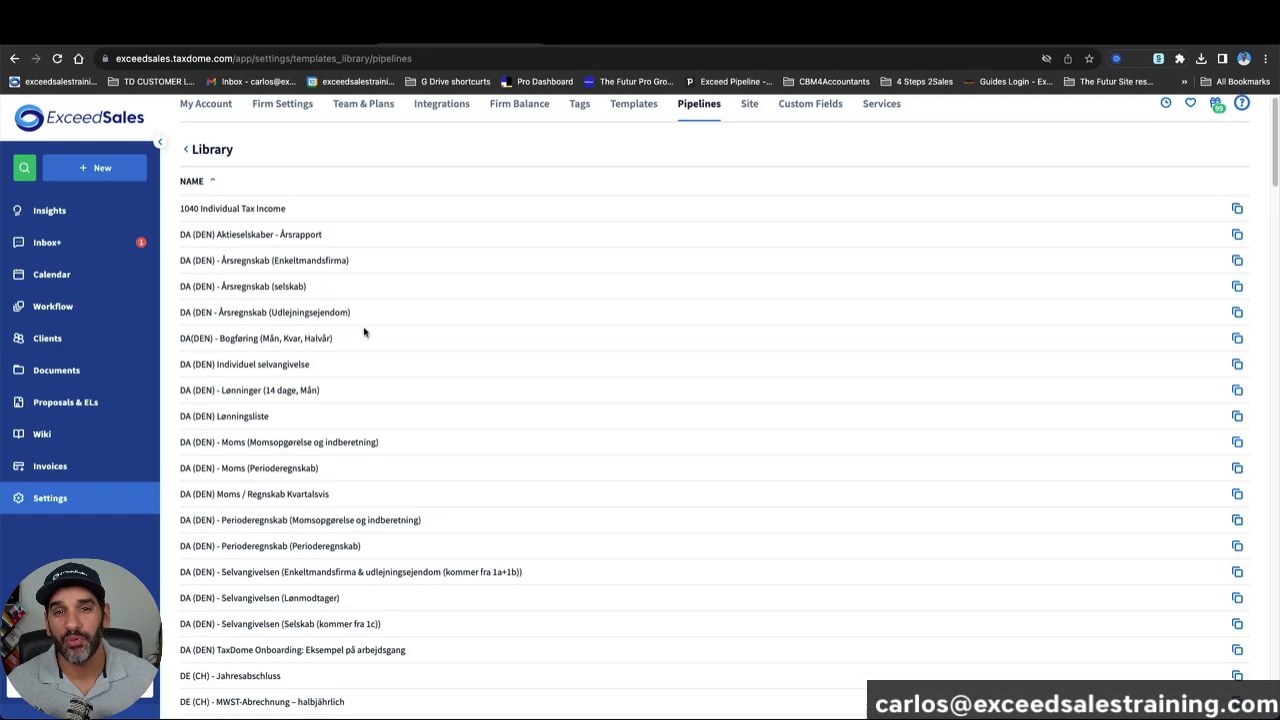
Step: Look through the pipeline templates in the library, paying attention to the language and country codes in their names
{"action": "scroll", "coordinate": [363, 332], "scroll_direction": "down", "scroll_amount": 15}
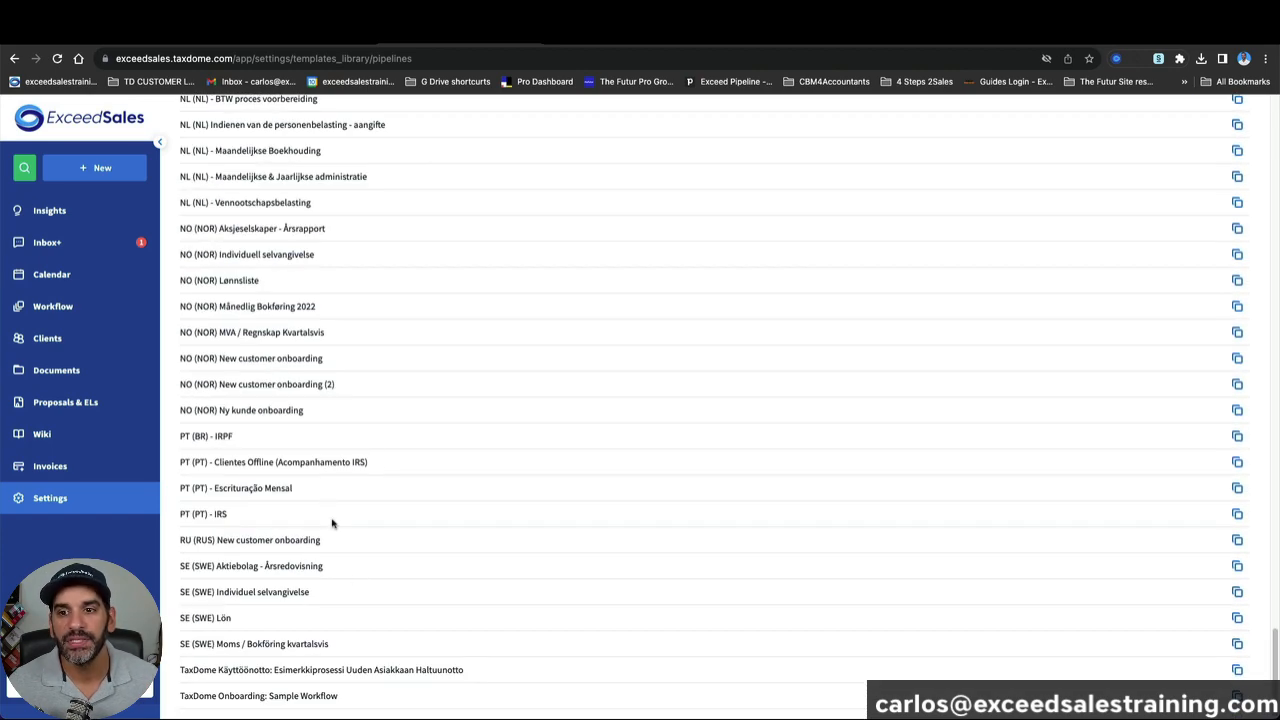
{"action": "scroll", "coordinate": [428, 634], "scroll_direction": "up", "scroll_amount": 20}
{"action": "scroll", "coordinate": [432, 628], "scroll_direction": "up", "scroll_amount": 15}
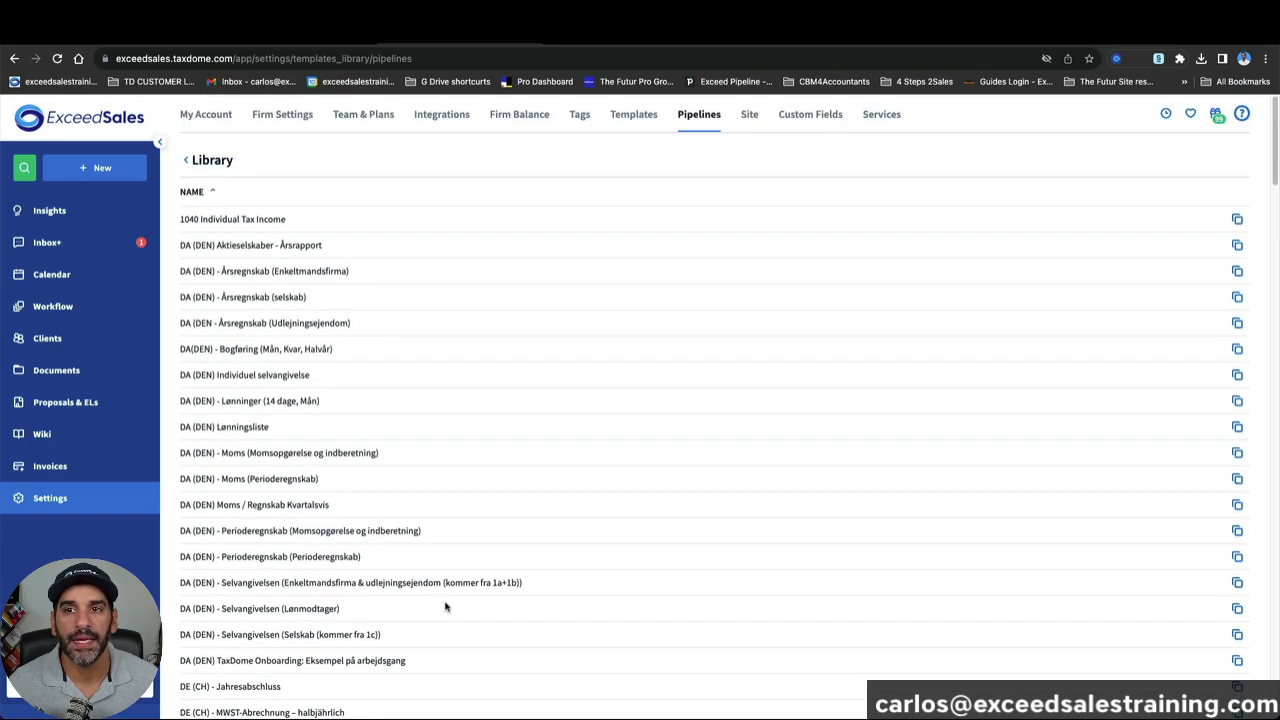
{"action": "left_click", "coordinate": [1265, 59]}
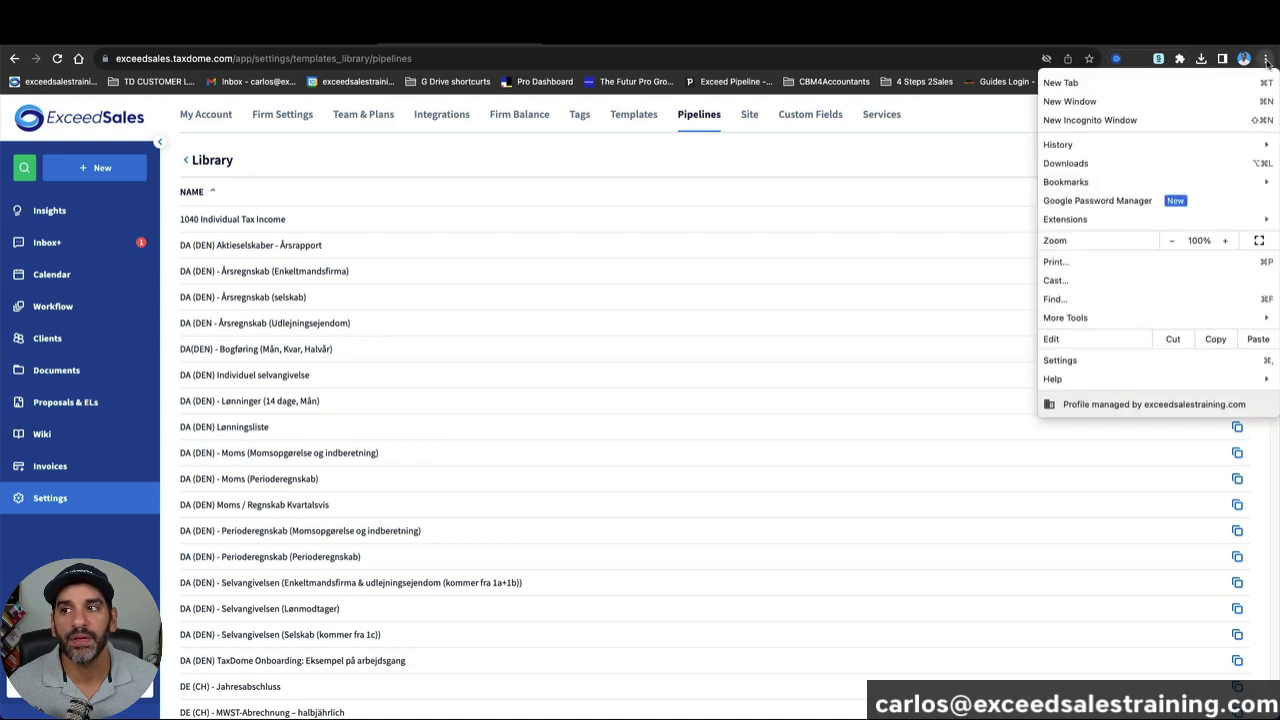
{"action": "left_click", "coordinate": [868, 289]}
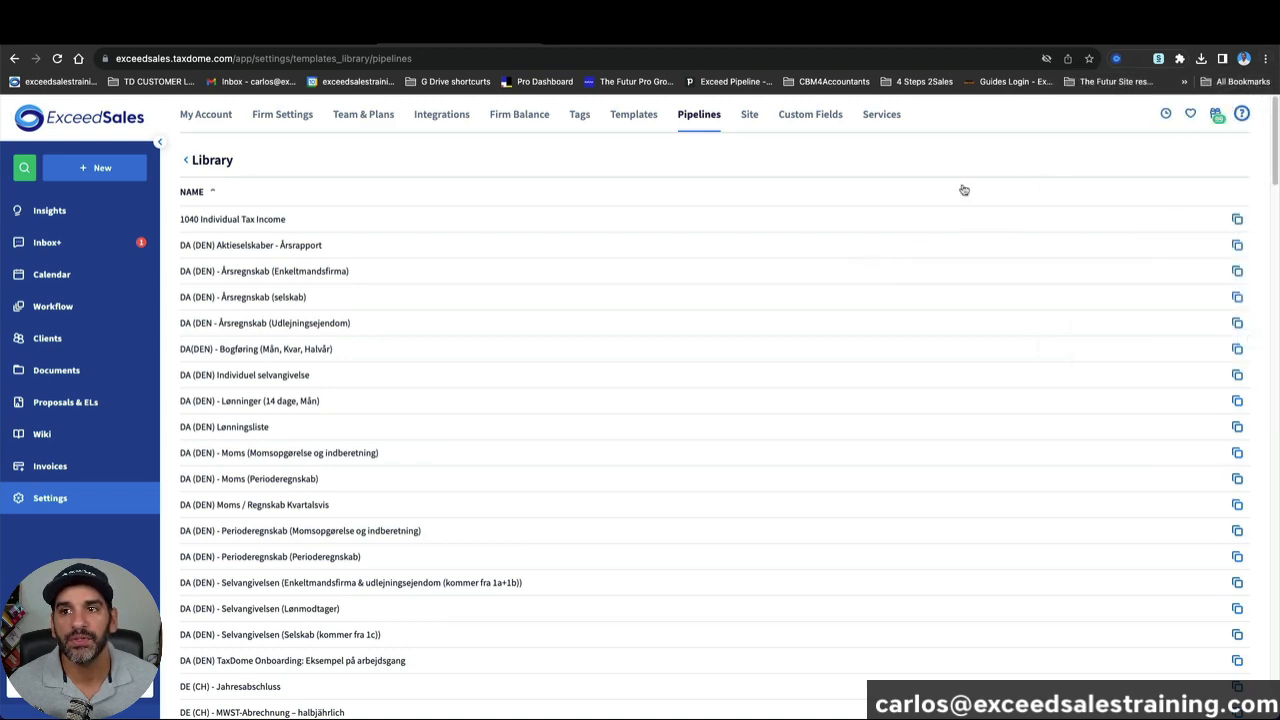
{"action": "scroll", "coordinate": [729, 447], "scroll_direction": "down", "scroll_amount": 20}
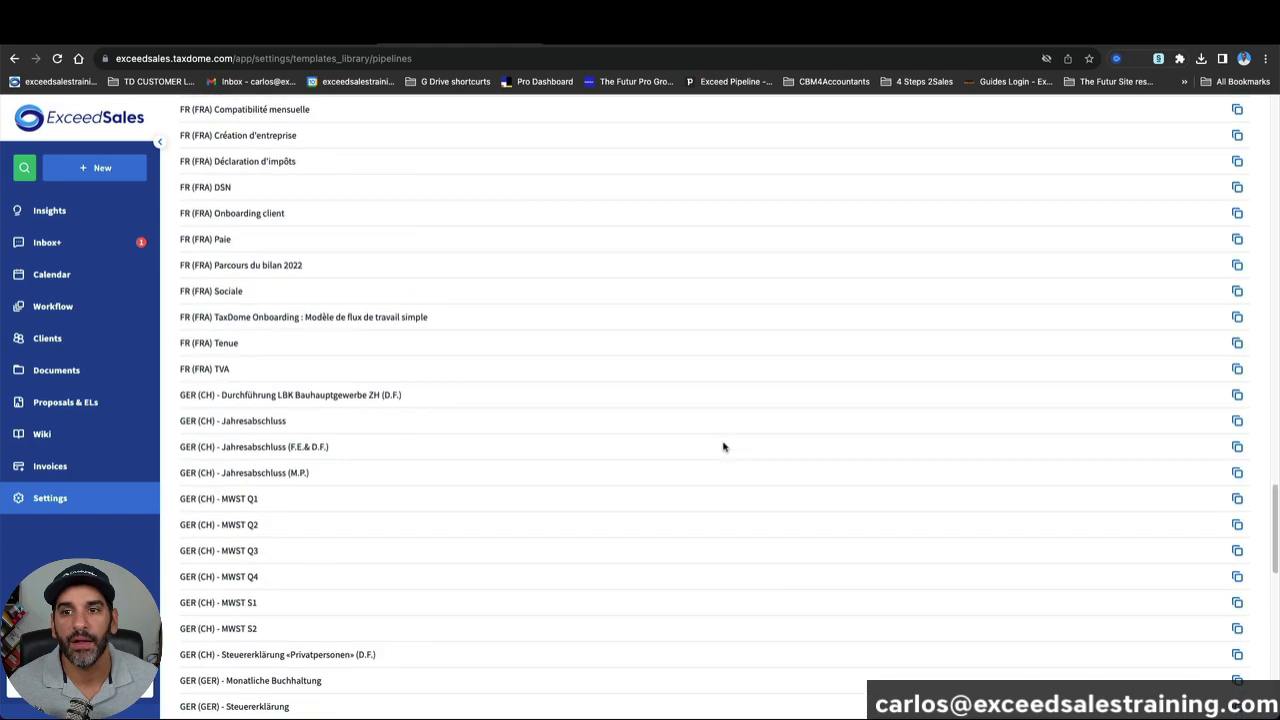
{"action": "scroll", "coordinate": [724, 450], "scroll_direction": "up", "scroll_amount": 20}
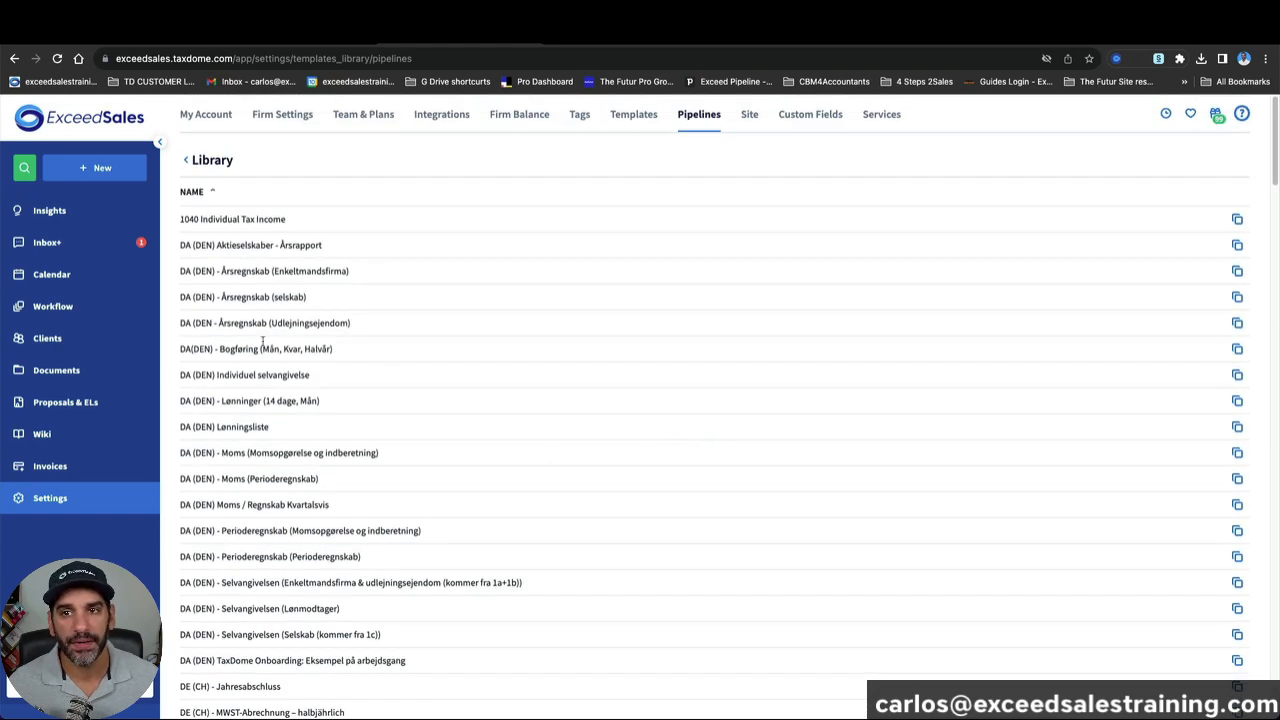
{"action": "left_click_drag", "start_coordinate": [183, 323], "coordinate": [217, 323]}
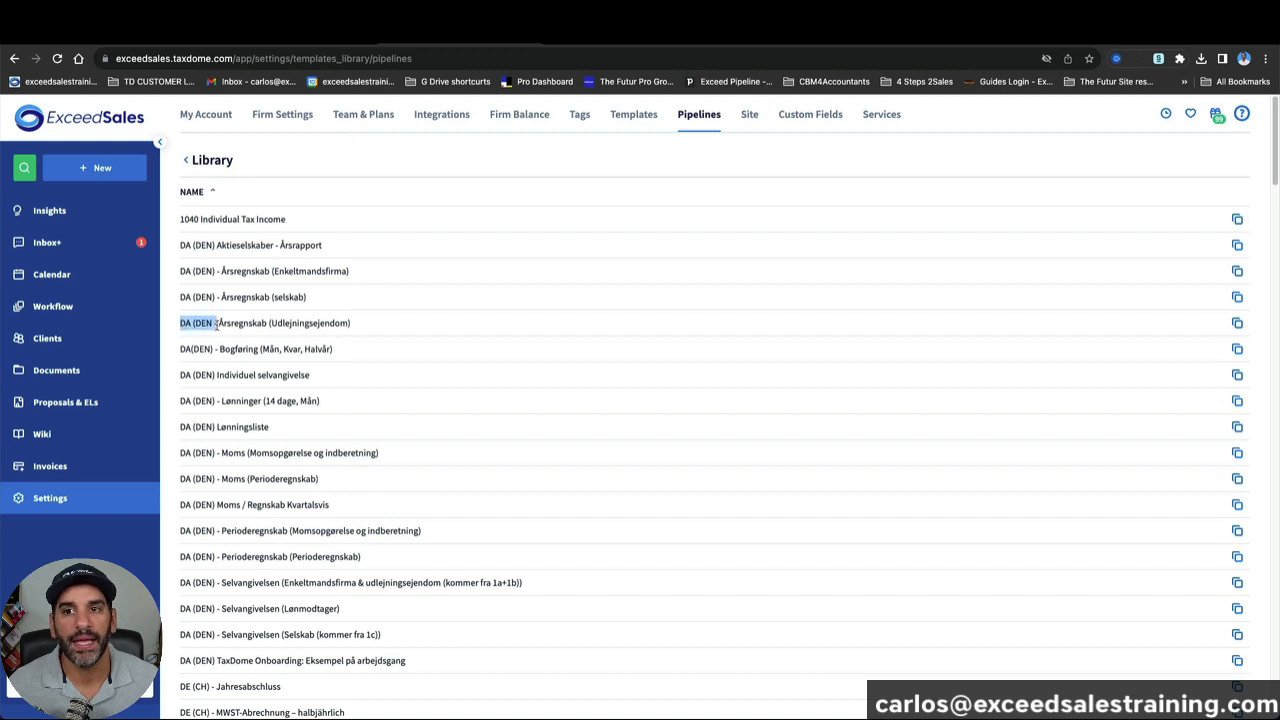
{"action": "scroll", "coordinate": [318, 428], "scroll_direction": "down", "scroll_amount": 2}
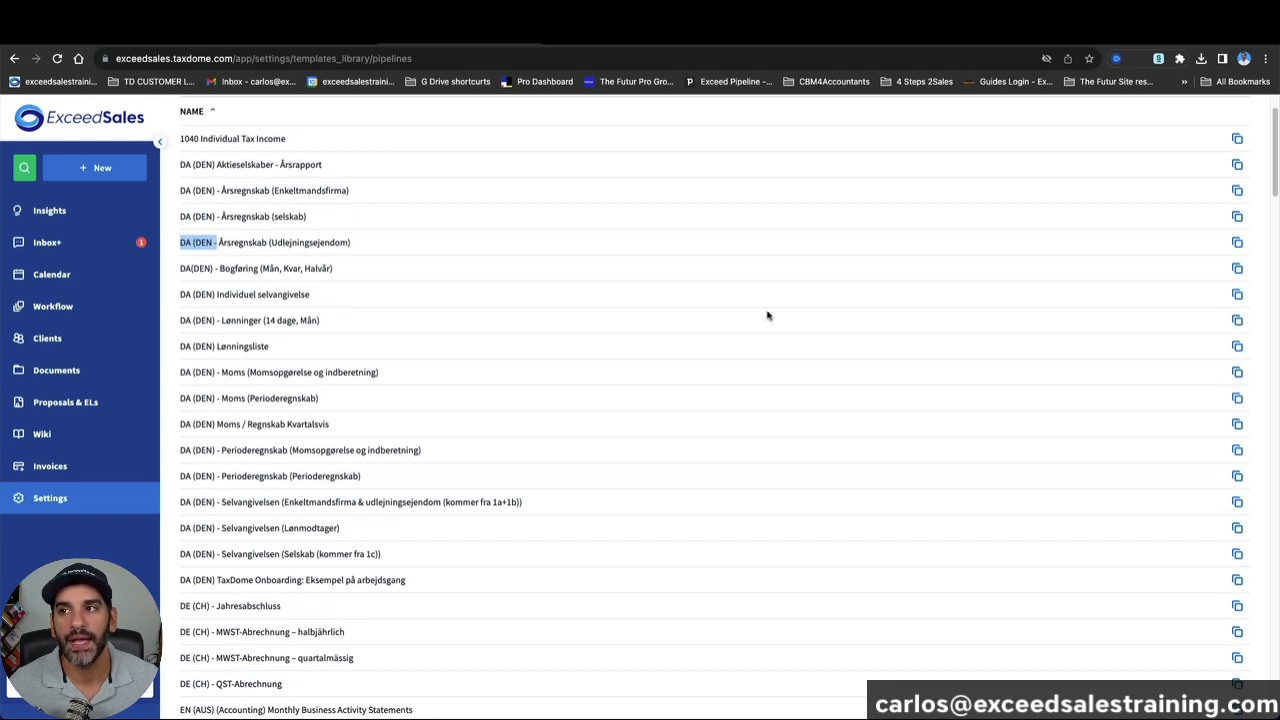
{"action": "scroll", "coordinate": [767, 316], "scroll_direction": "up", "scroll_amount": 2}
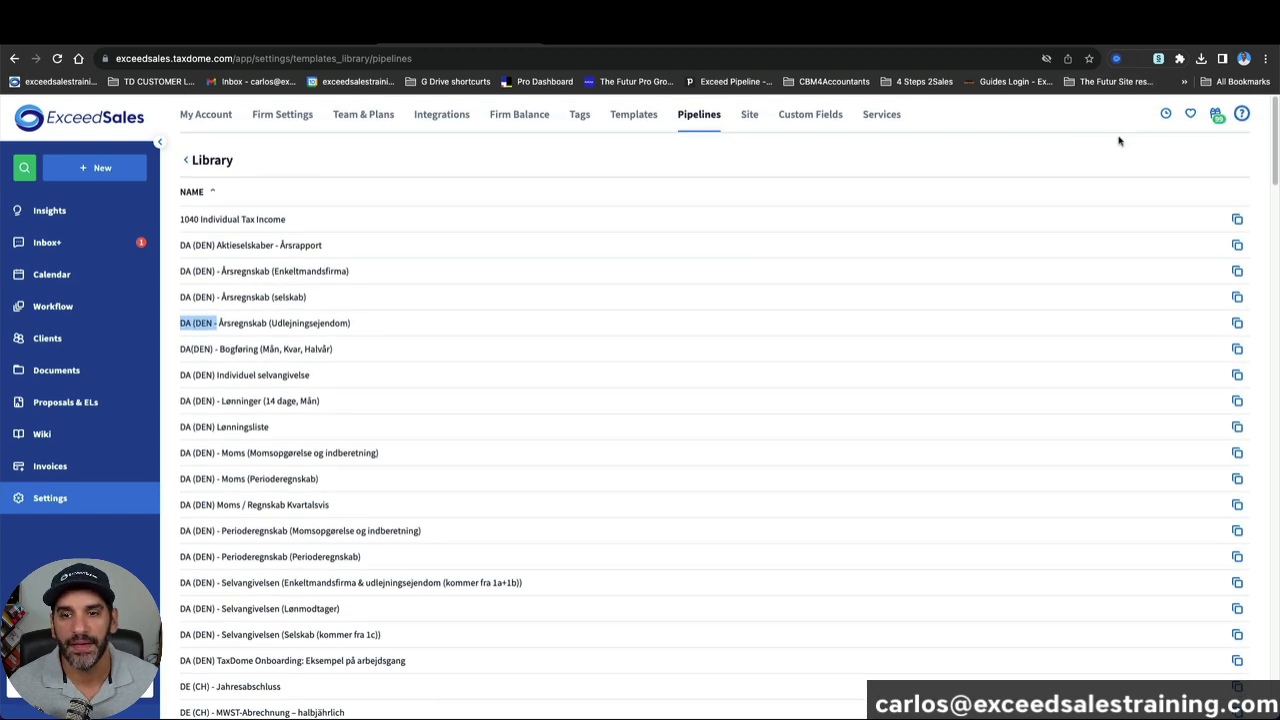
Step: Search the library page for "US" and step through the matches to examine the US pipeline templates
{"action": "left_click", "coordinate": [1266, 60]}
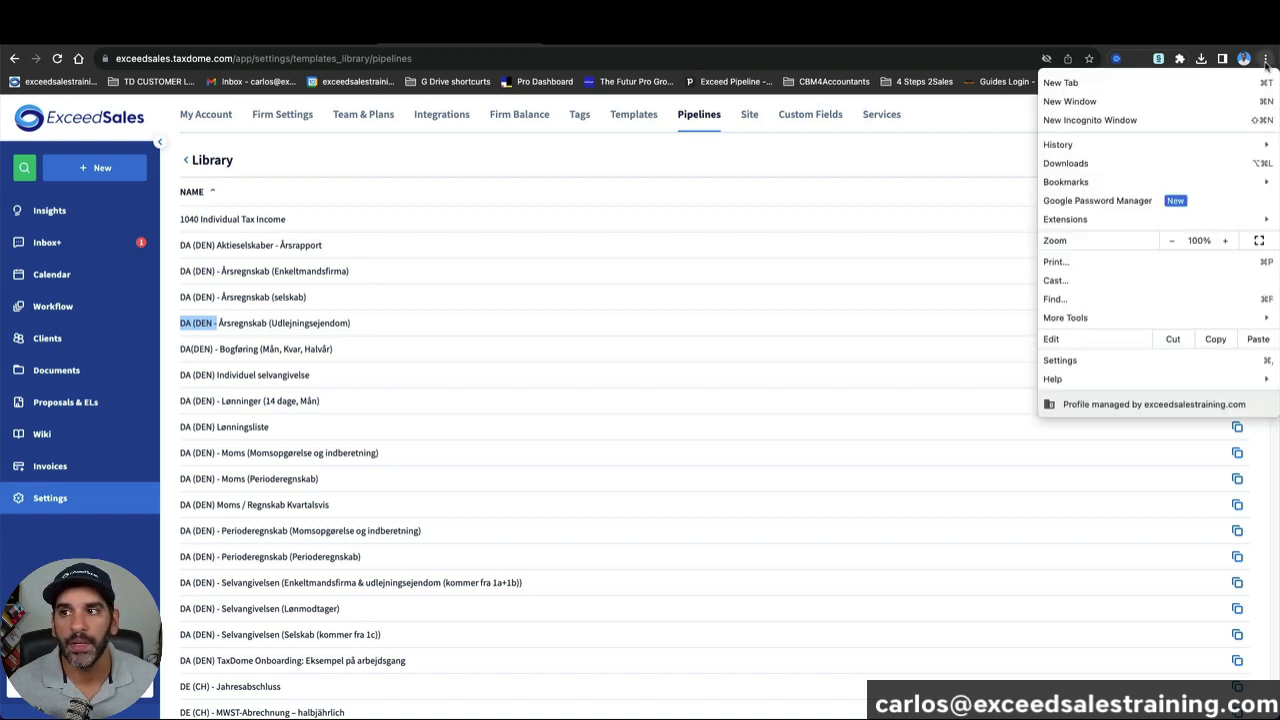
{"action": "left_click", "coordinate": [1079, 300]}
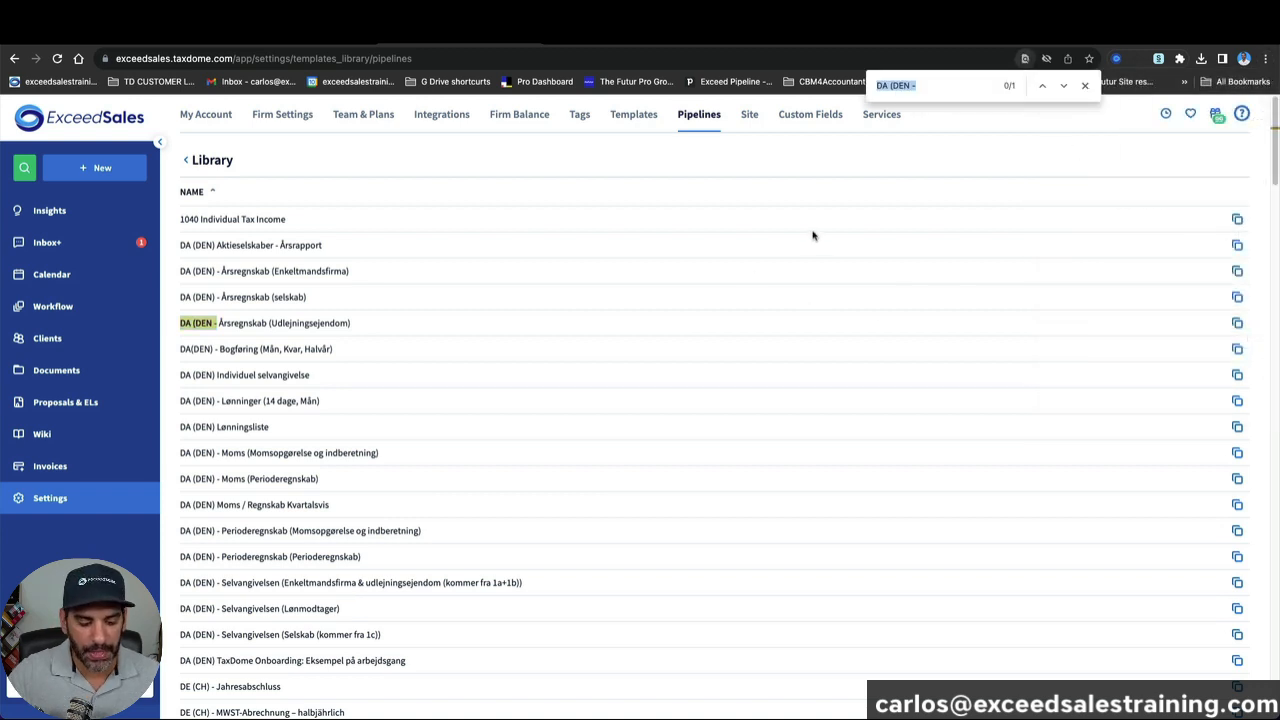
{"action": "type", "text": "US"}
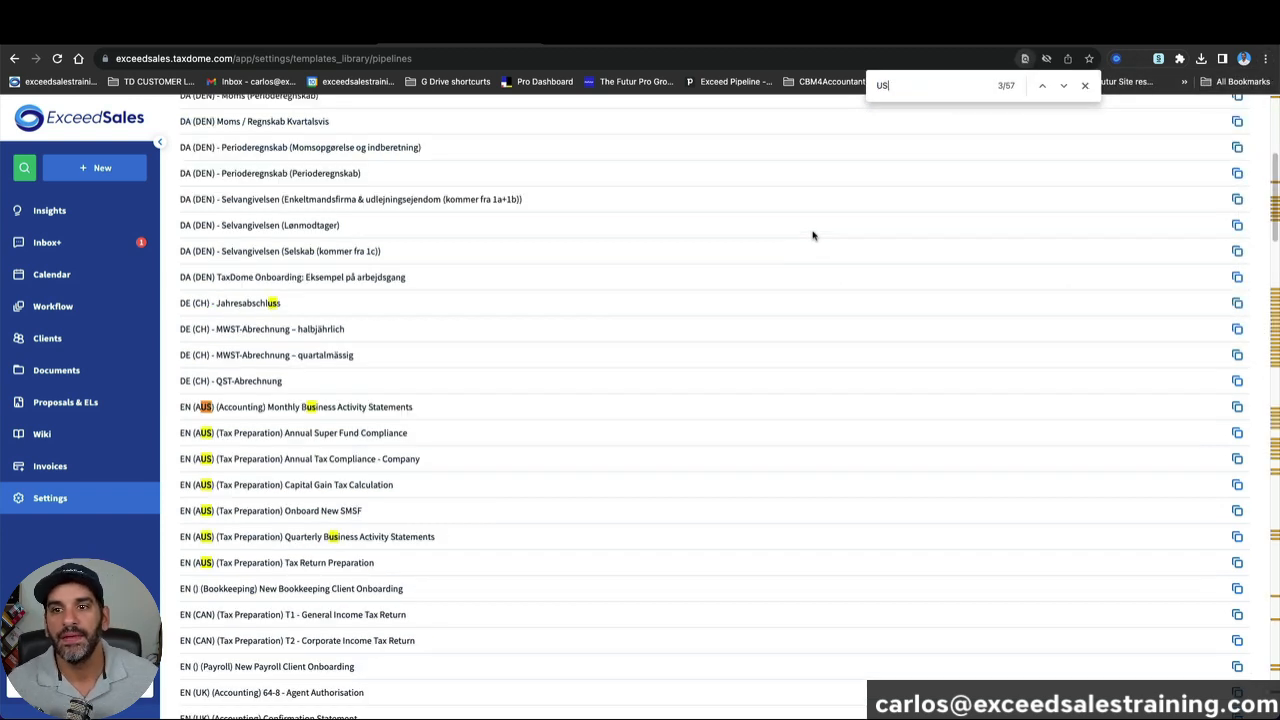
{"action": "key", "text": "Return"}
{"action": "key", "text": "Return"}
{"action": "key", "text": "Return"}
{"action": "key", "text": "Return"}
{"action": "key", "text": "Return"}
{"action": "key", "text": "Return"}
{"action": "key", "text": "Return"}
{"action": "key", "text": "Return"}
{"action": "key", "text": "Return"}
{"action": "key", "text": "Return"}
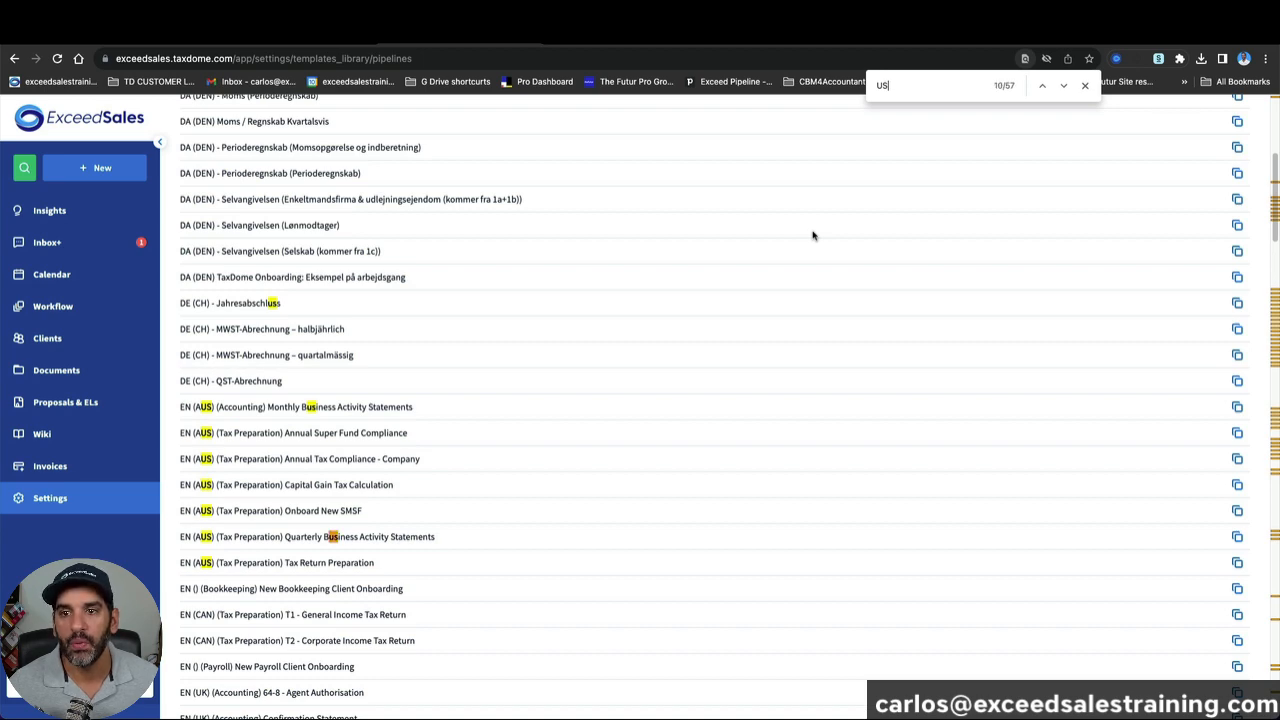
{"action": "key", "text": "Return"}
{"action": "key", "text": "Return"}
{"action": "key", "text": "Return"}
{"action": "key", "text": "Return"}
{"action": "key", "text": "Return"}
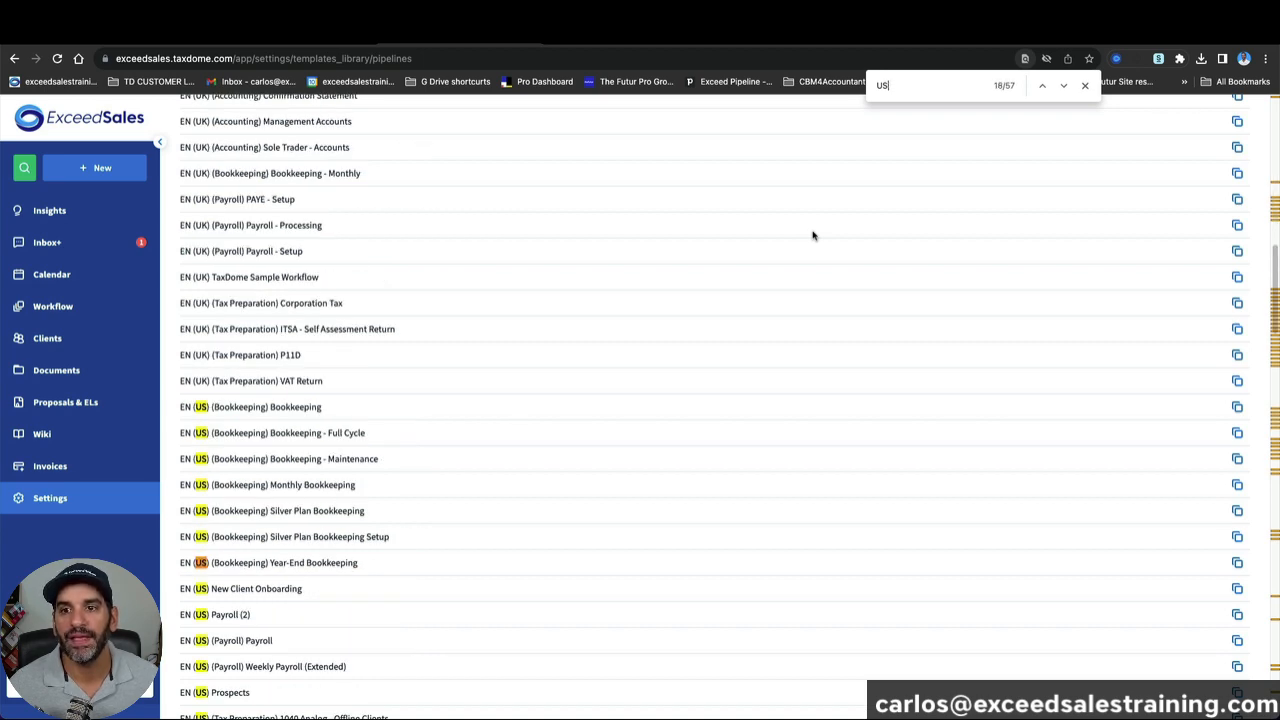
{"action": "scroll", "coordinate": [740, 377], "scroll_direction": "down", "scroll_amount": 5}
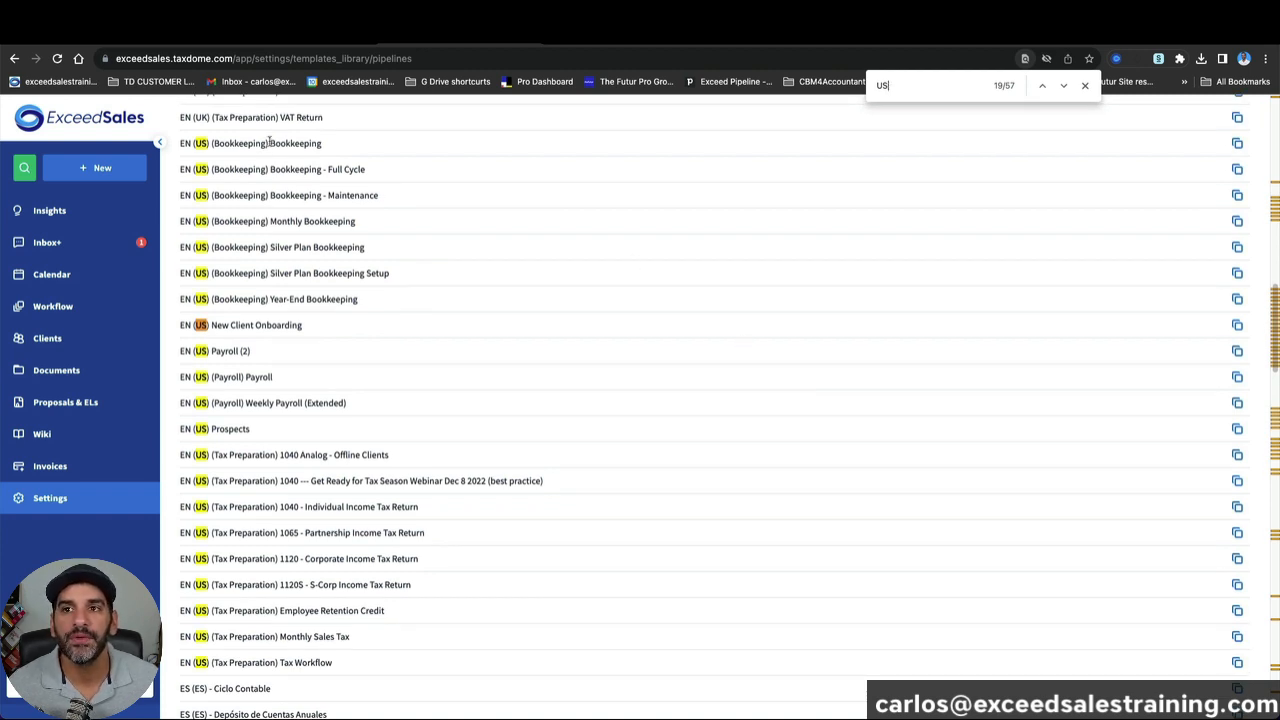
{"action": "left_click_drag", "start_coordinate": [256, 143], "coordinate": [343, 145]}
{"action": "left_click", "coordinate": [345, 147]}
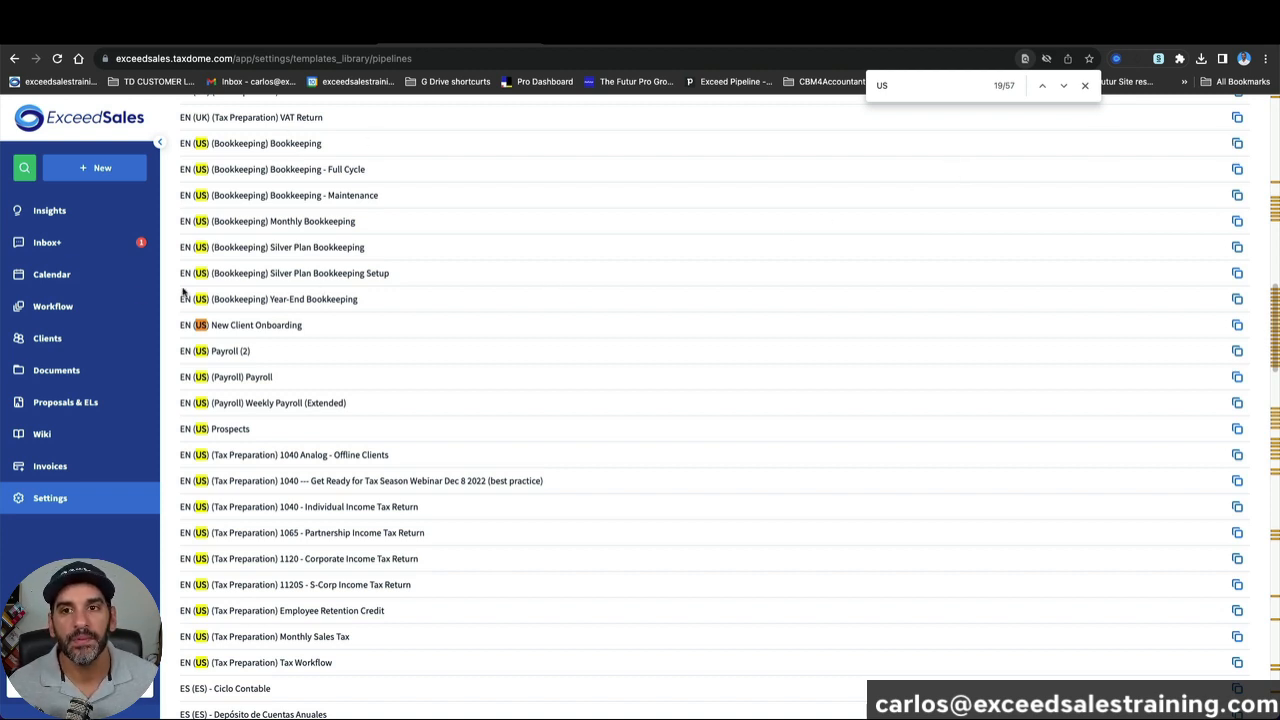
Step: View the stages of the EN (US) (Bookkeeping) Bookkeeping pipeline in the workflow area, and return to the pipeline list
{"action": "left_click", "coordinate": [78, 309]}
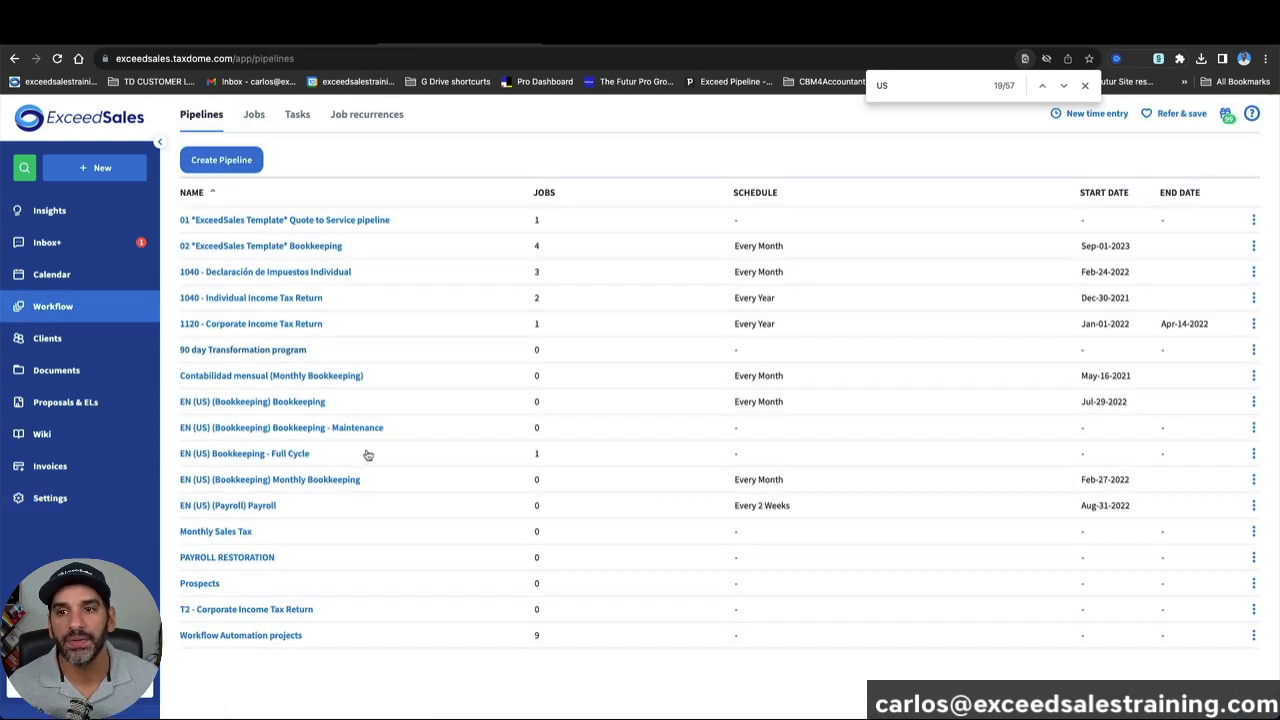
{"action": "left_click", "coordinate": [302, 401]}
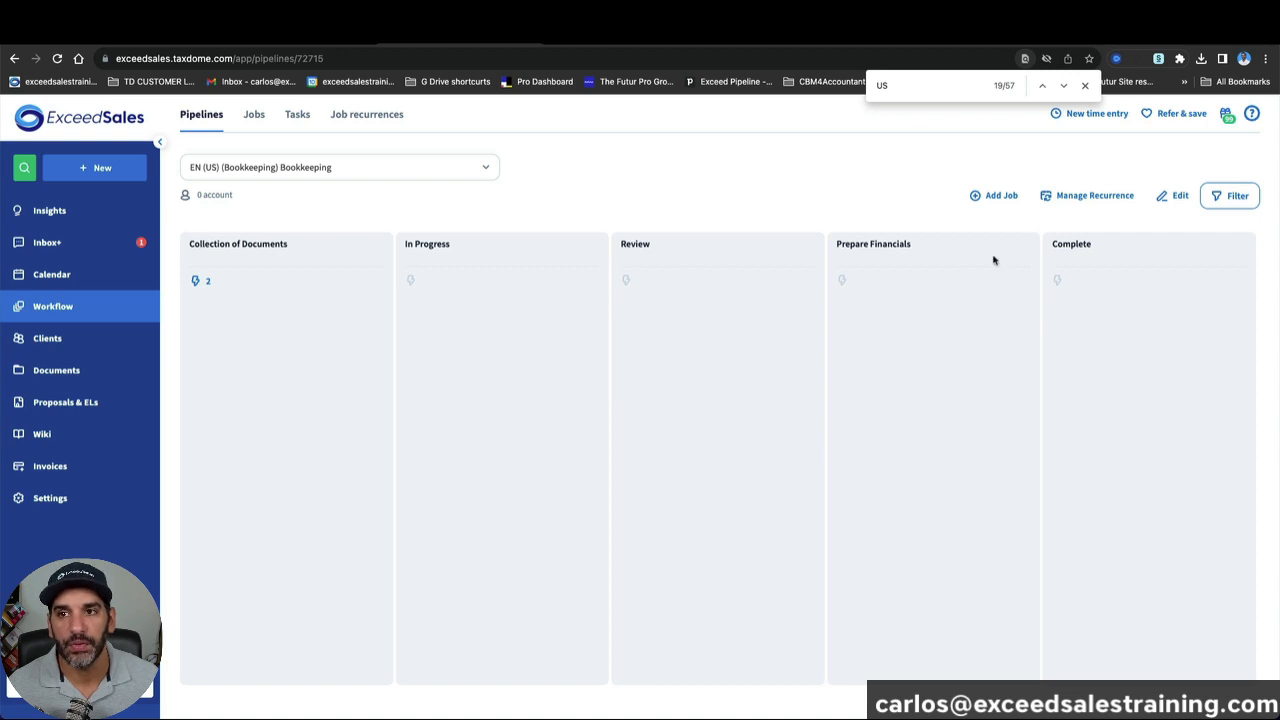
{"action": "left_click", "coordinate": [85, 315]}
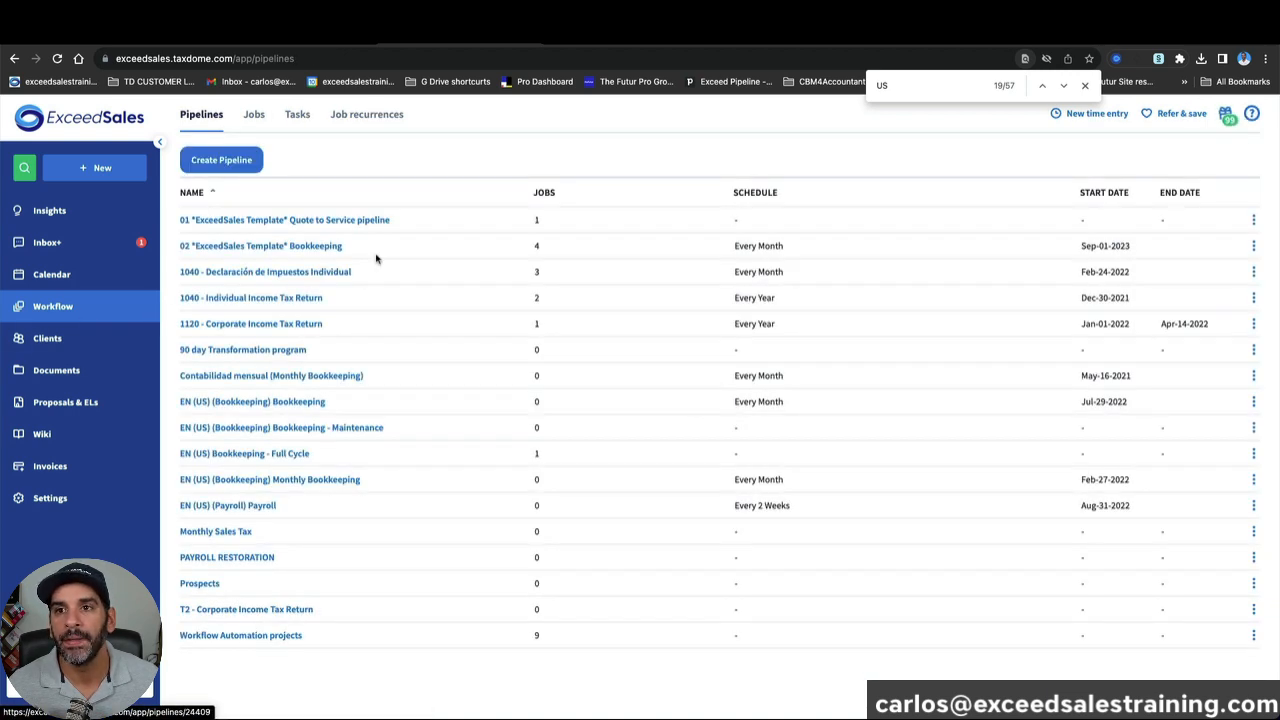
Step: Open the 02 *ExceedSales Template* Bookkeeping pipeline and examine its stages, especially Data Entry / Ask Client
{"action": "left_click", "coordinate": [323, 246]}
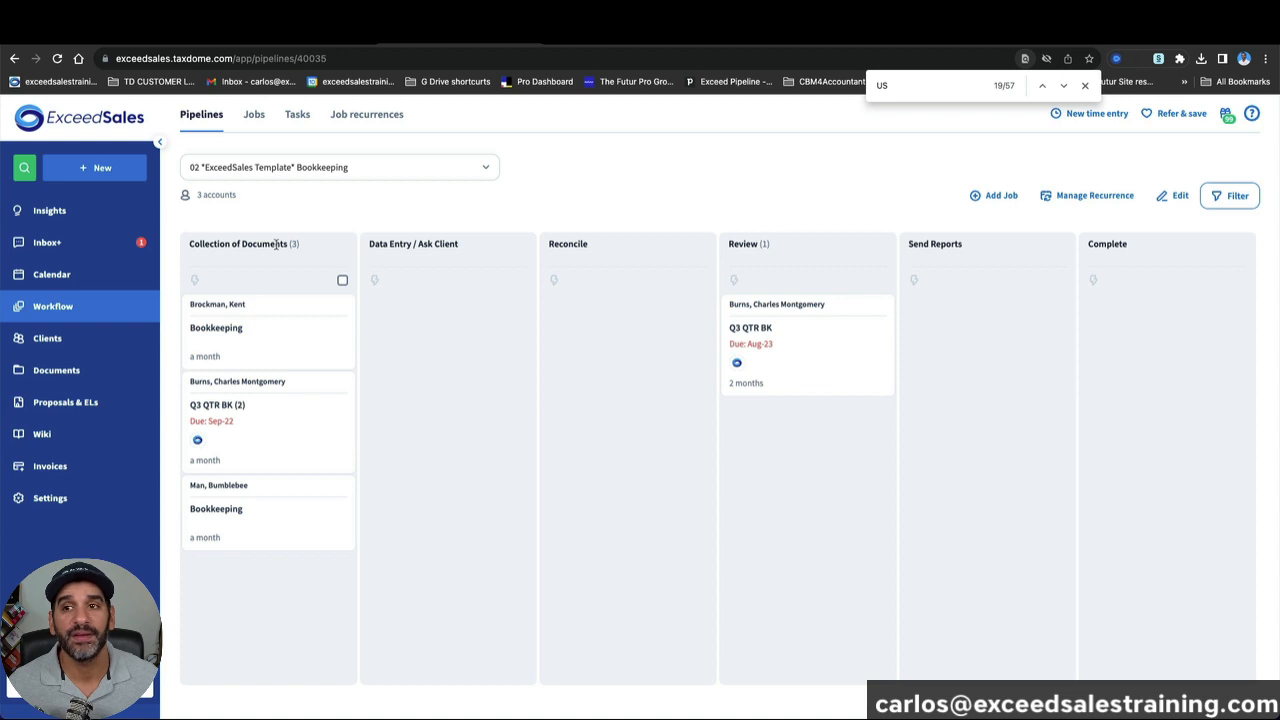
{"action": "left_click_drag", "start_coordinate": [370, 245], "coordinate": [460, 250]}
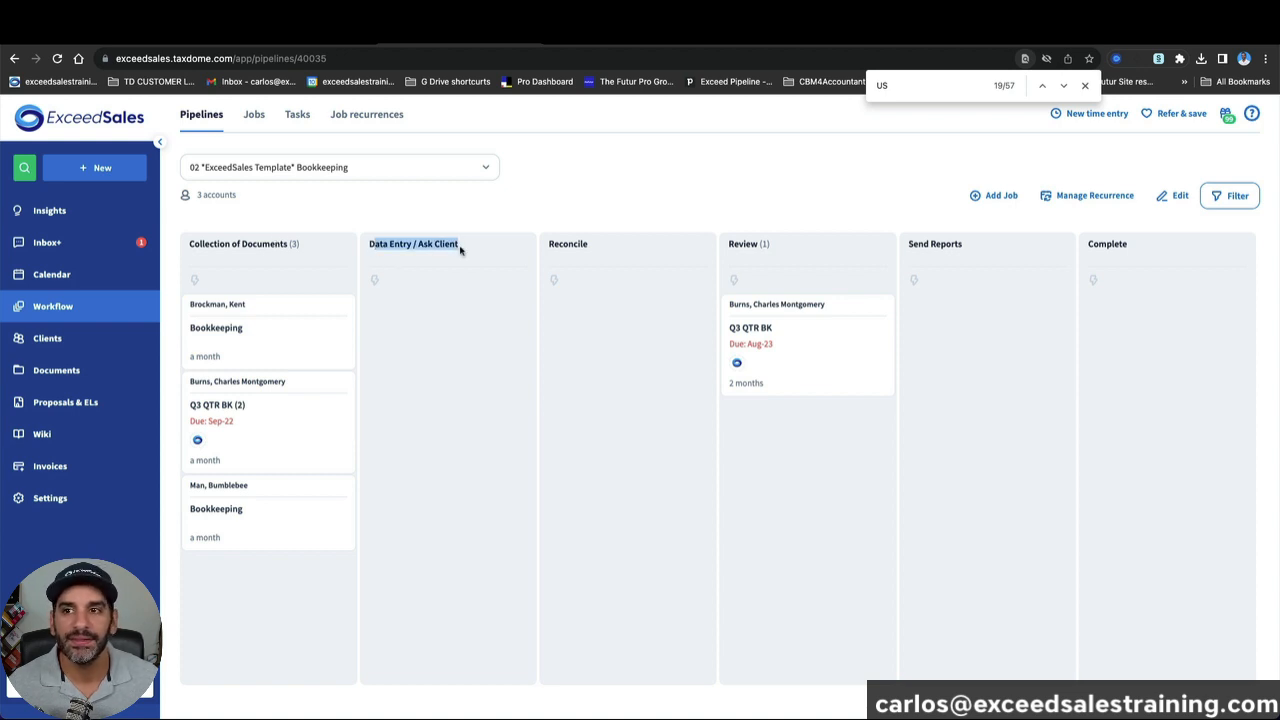
{"action": "left_click", "coordinate": [464, 258]}
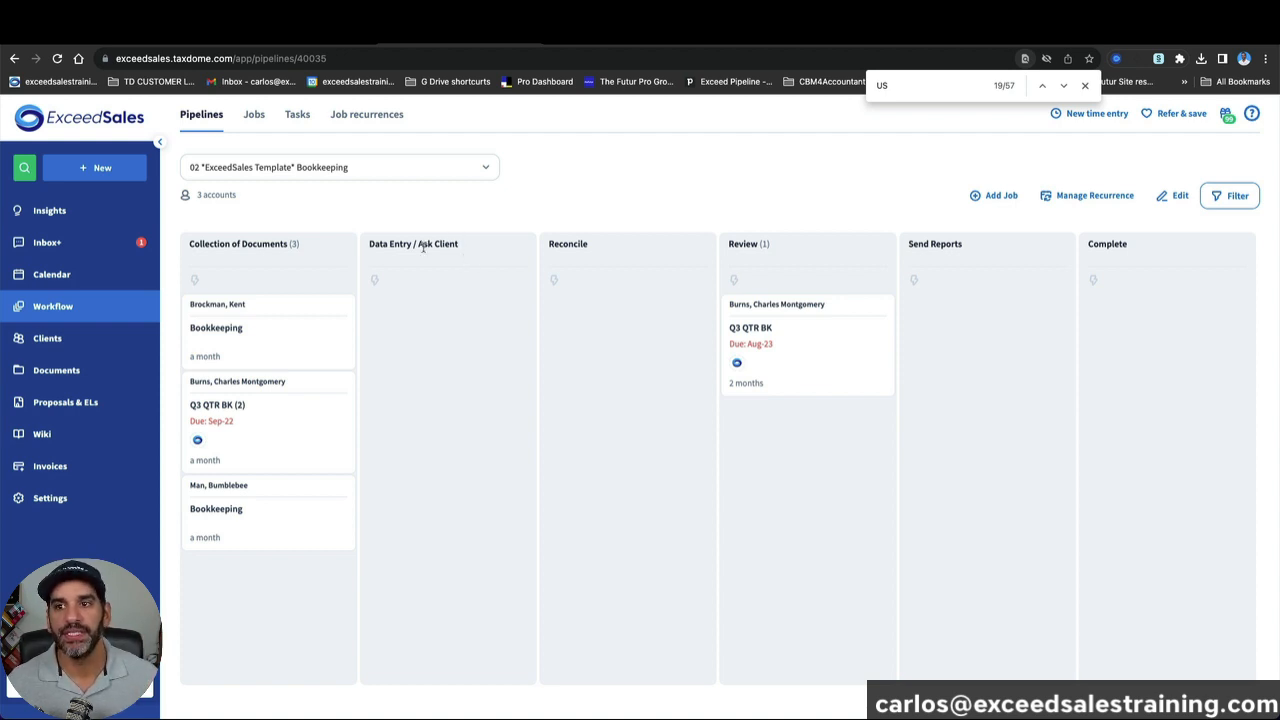
{"action": "left_click_drag", "start_coordinate": [419, 244], "coordinate": [466, 246]}
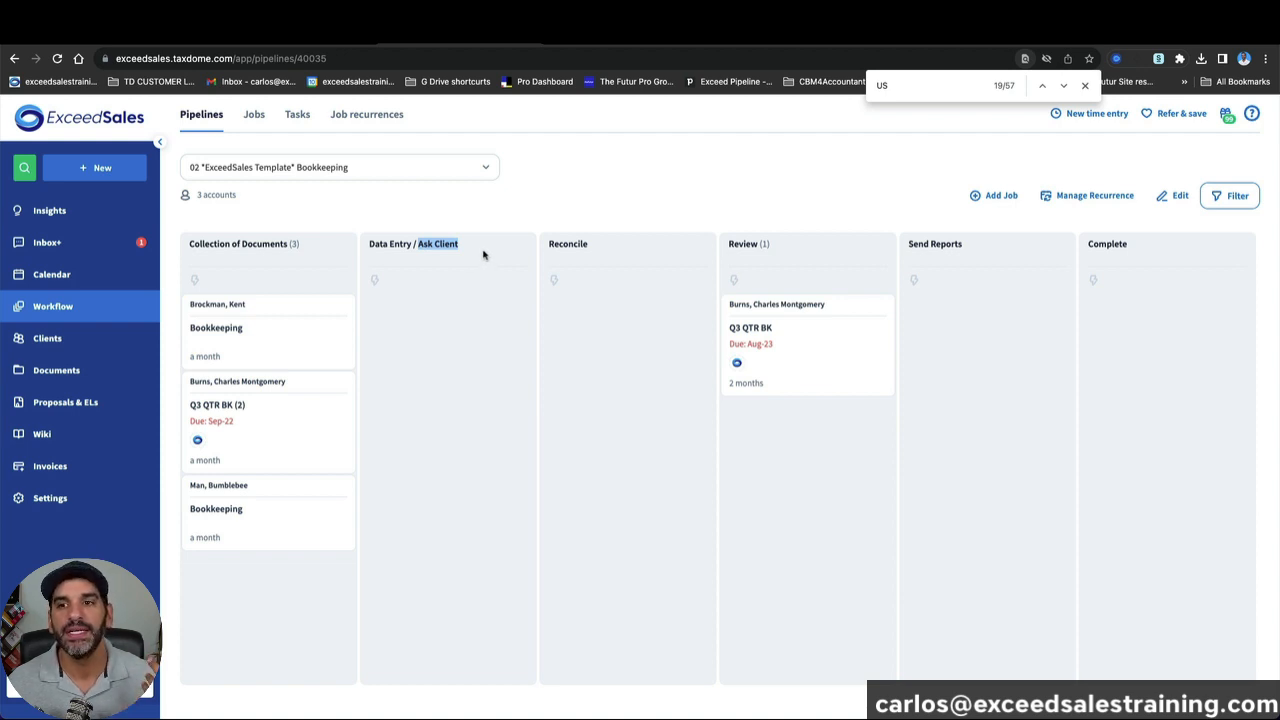
{"action": "left_click", "coordinate": [483, 254]}
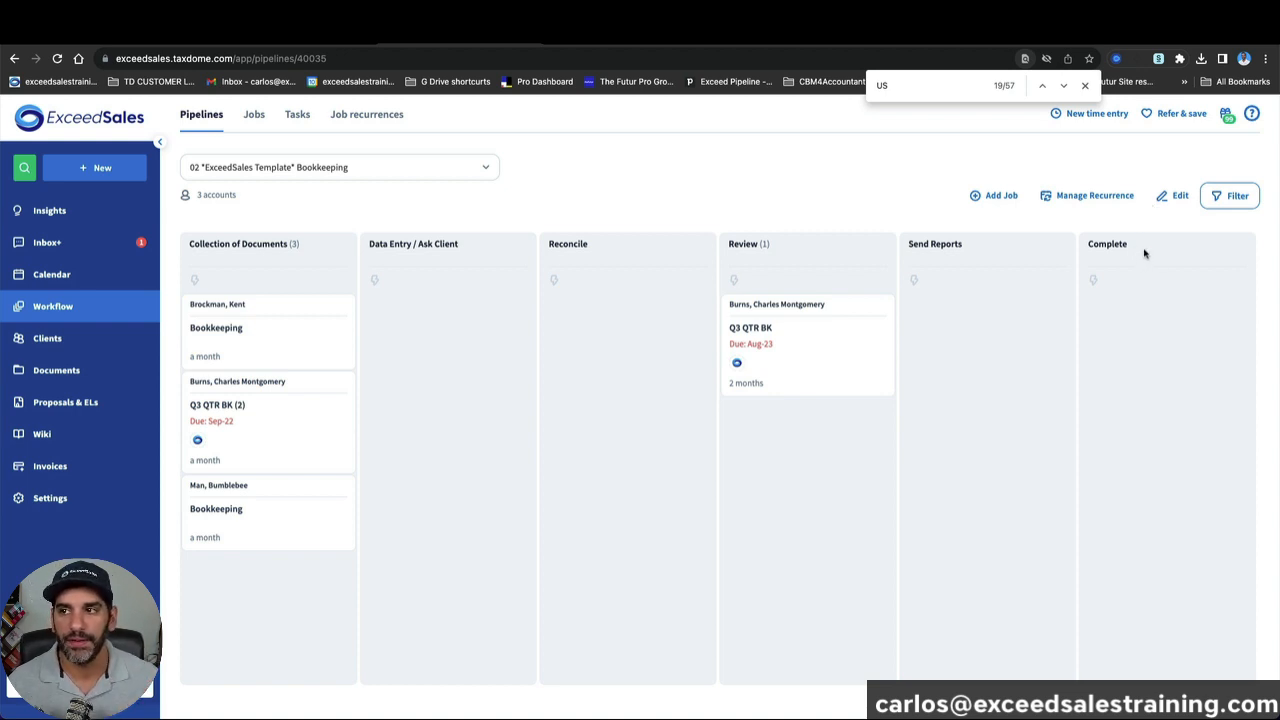
Step: Open the 02 *ExceedSales Template* Bookkeeping pipeline for editing and review its stage settings
{"action": "left_click", "coordinate": [1176, 197]}
{"action": "scroll", "coordinate": [940, 402], "scroll_direction": "down", "scroll_amount": 1}
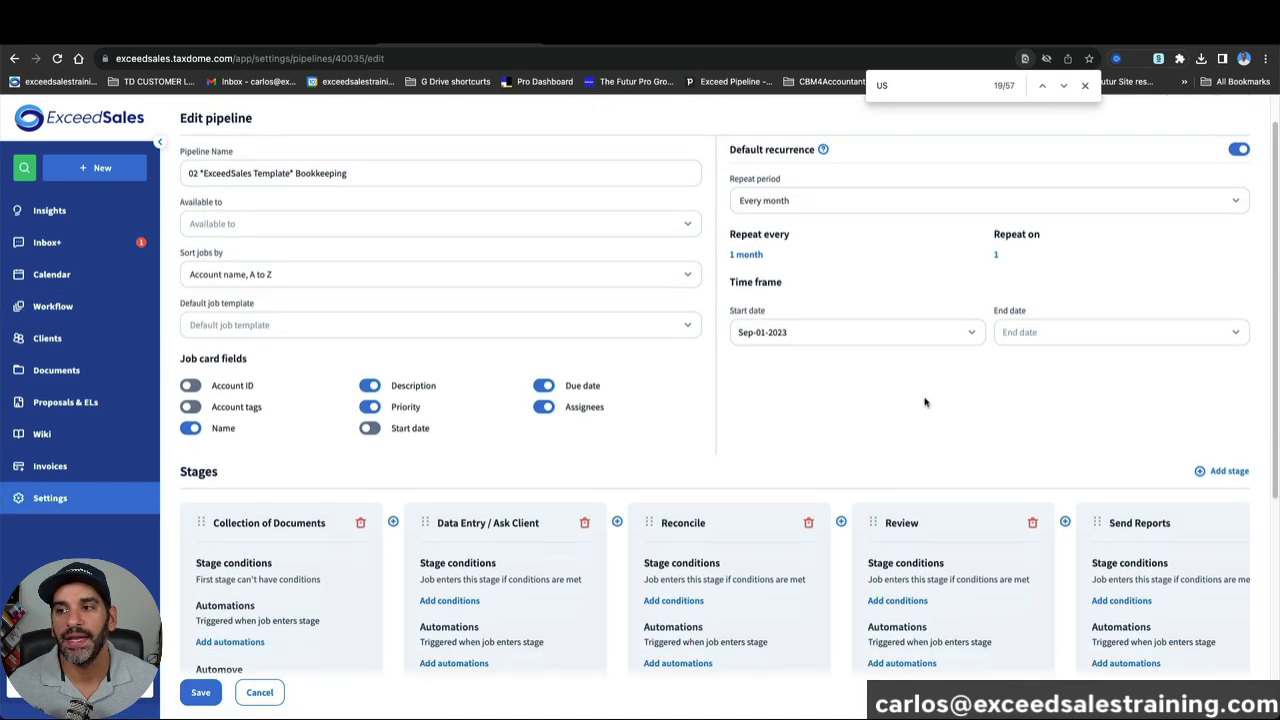
{"action": "scroll", "coordinate": [924, 401], "scroll_direction": "down", "scroll_amount": 5}
{"action": "scroll", "coordinate": [750, 350], "scroll_direction": "up", "scroll_amount": 1}
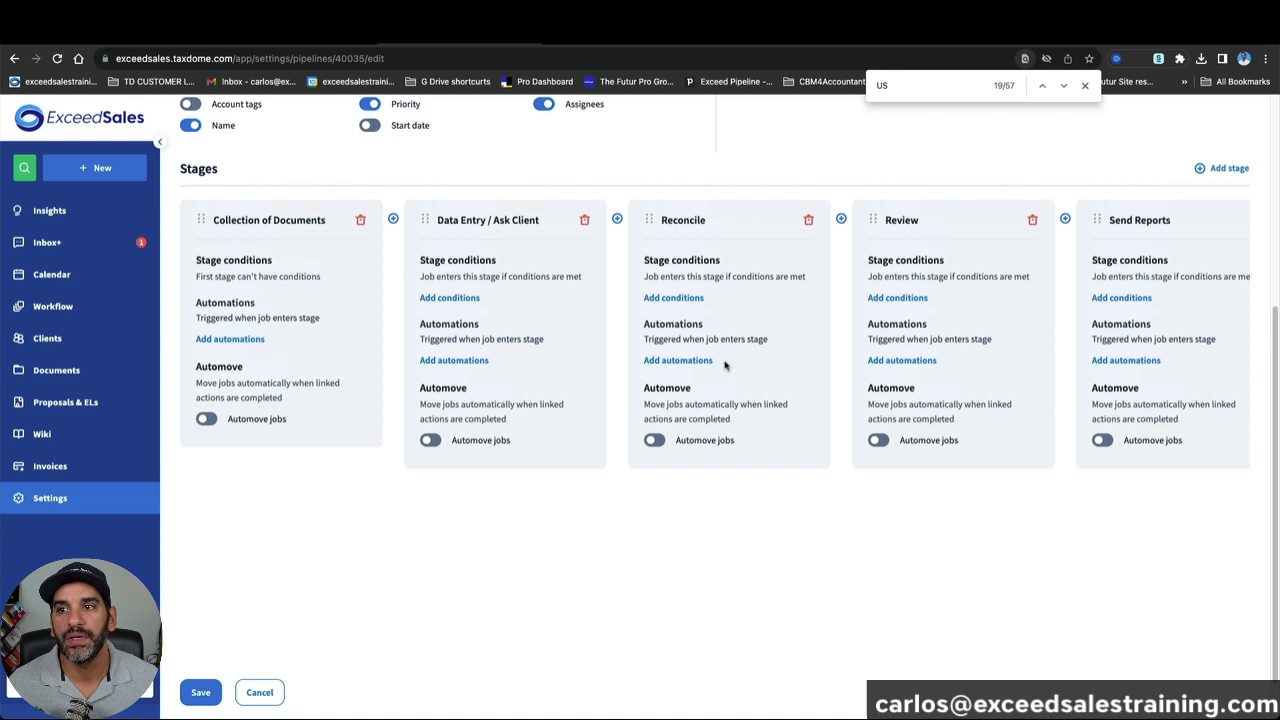
Step: Insert an unnamed stage between Data Entry / Ask Client and Reconcile, and delete that new stage
{"action": "left_click", "coordinate": [618, 220]}
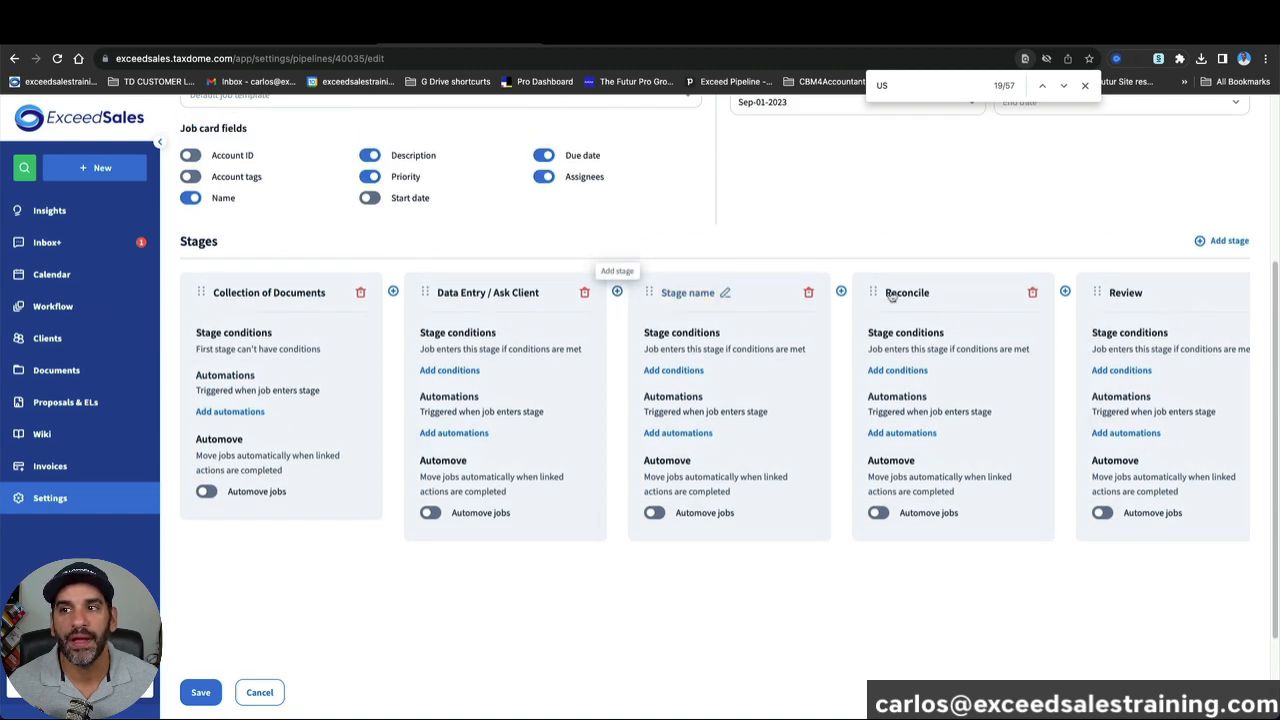
{"action": "left_click_drag", "start_coordinate": [651, 293], "coordinate": [712, 322]}
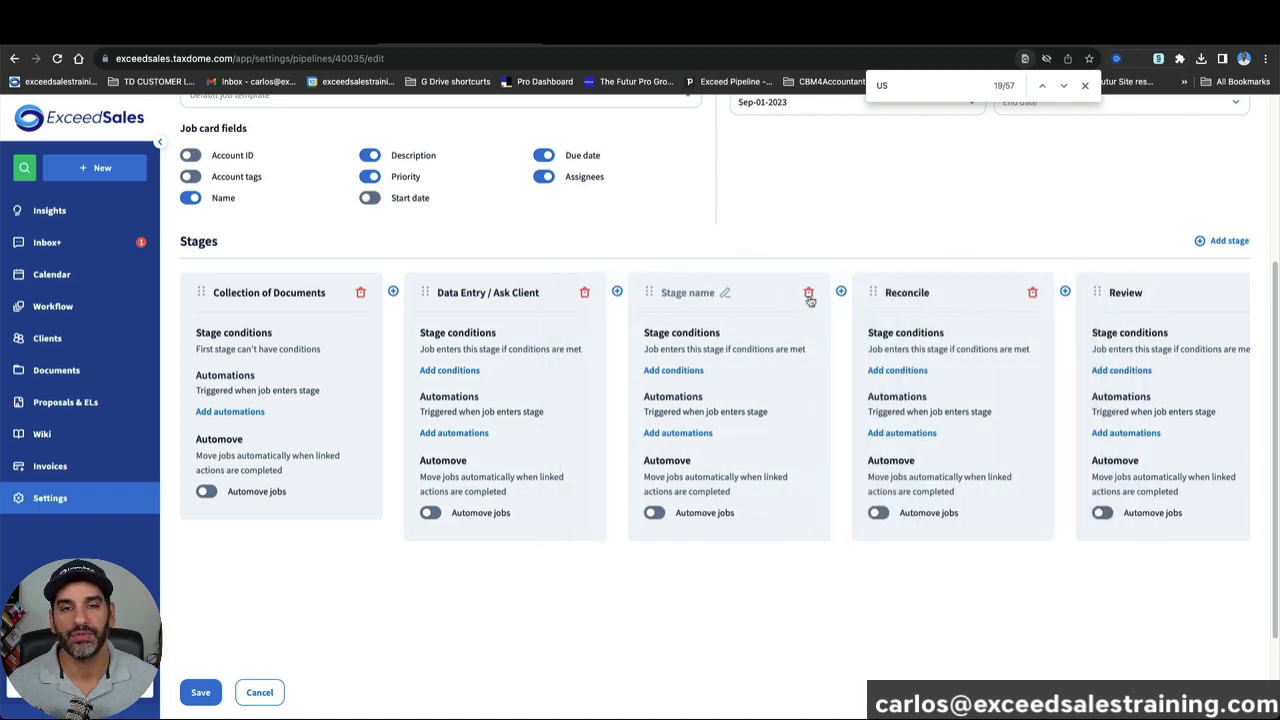
{"action": "left_click", "coordinate": [808, 293]}
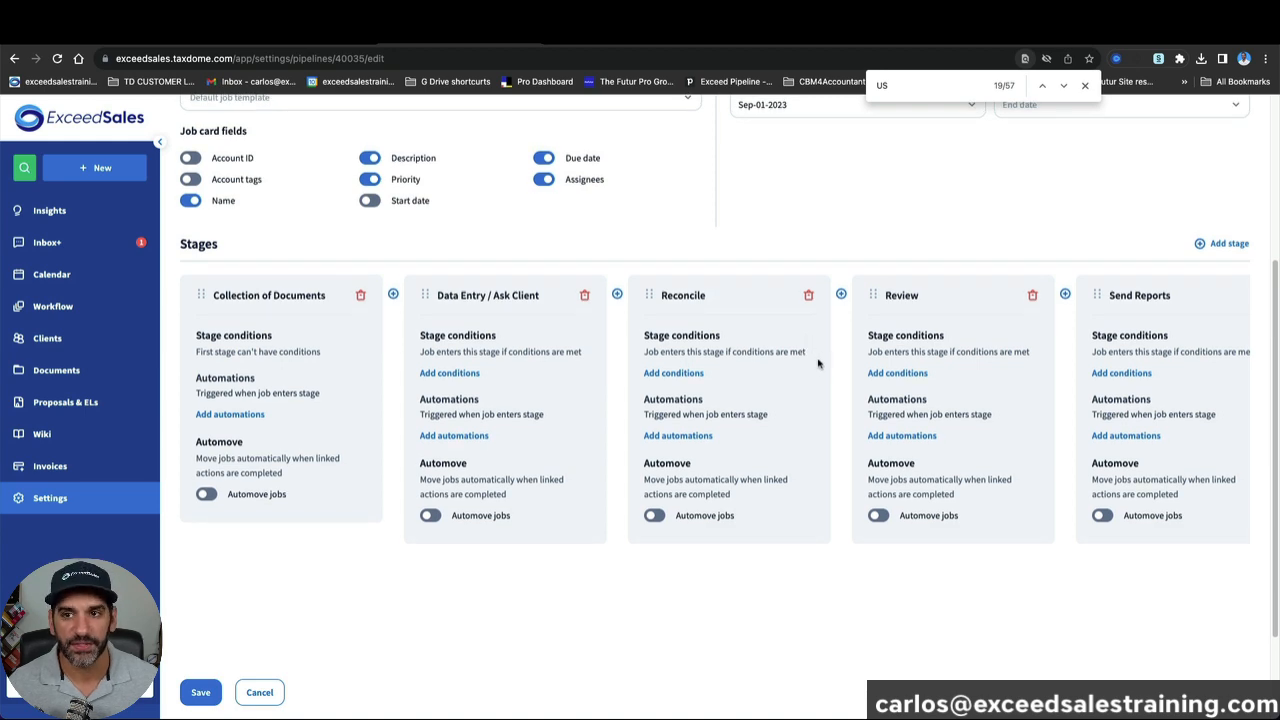
Step: Look through the available default job templates for the pipeline without choosing one
{"action": "scroll", "coordinate": [816, 360], "scroll_direction": "up", "scroll_amount": 1}
{"action": "scroll", "coordinate": [806, 431], "scroll_direction": "up", "scroll_amount": 1}
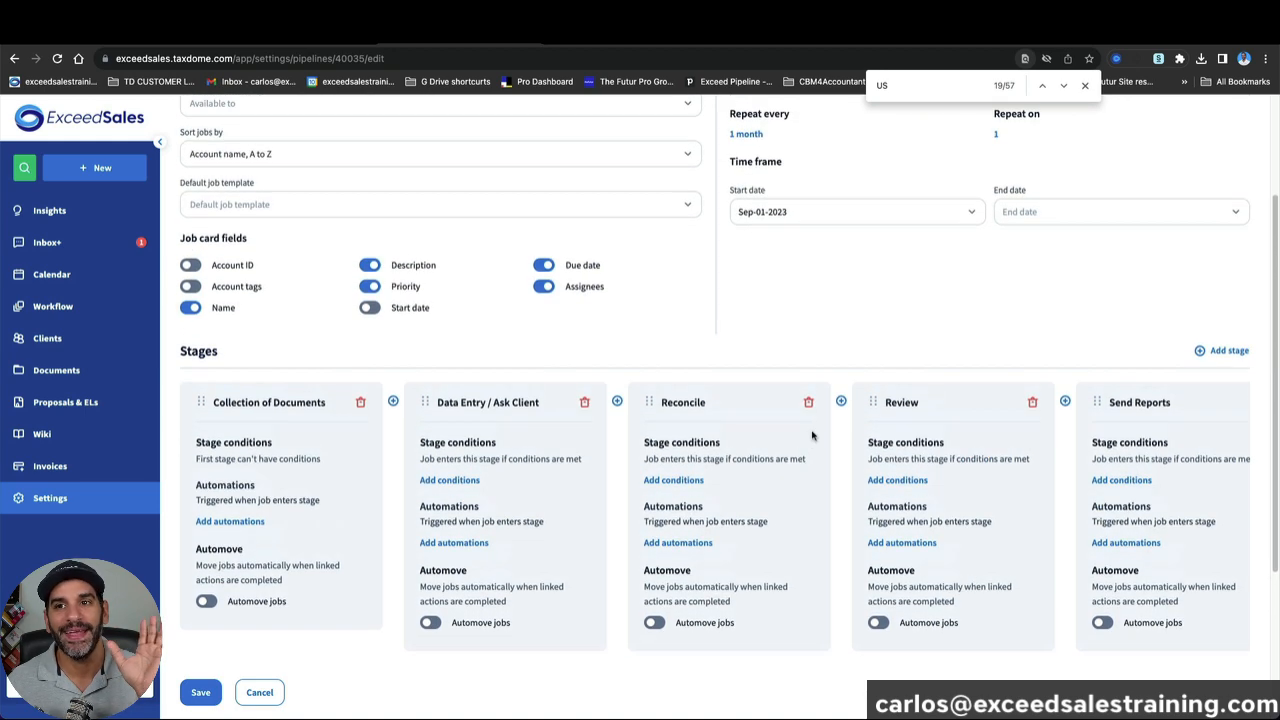
{"action": "scroll", "coordinate": [830, 437], "scroll_direction": "up", "scroll_amount": 3}
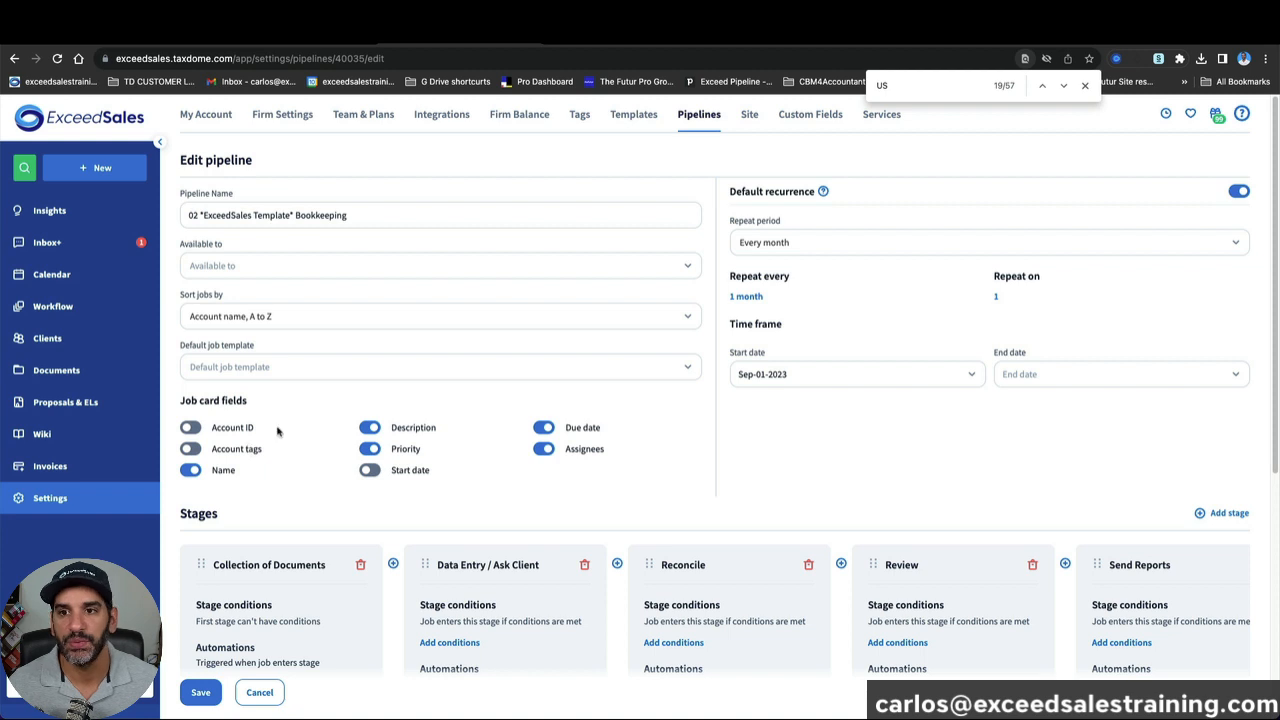
{"action": "left_click", "coordinate": [410, 372]}
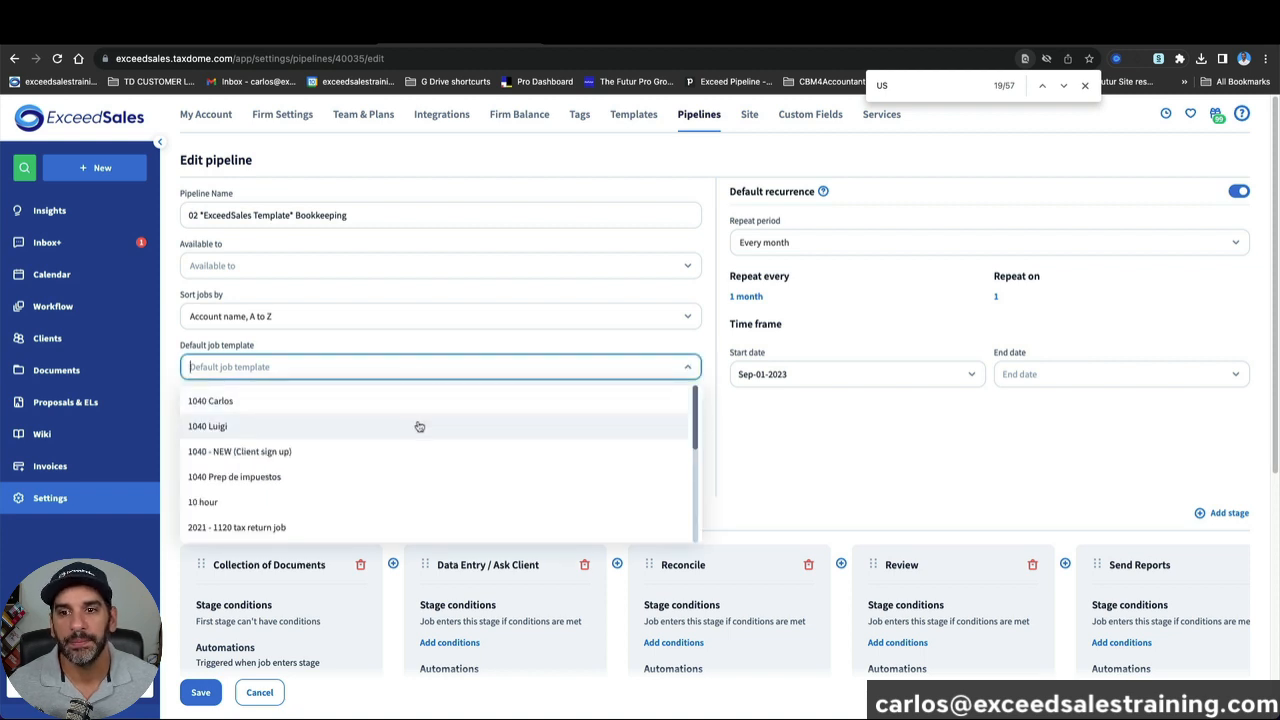
{"action": "scroll", "coordinate": [419, 426], "scroll_direction": "down", "scroll_amount": 5}
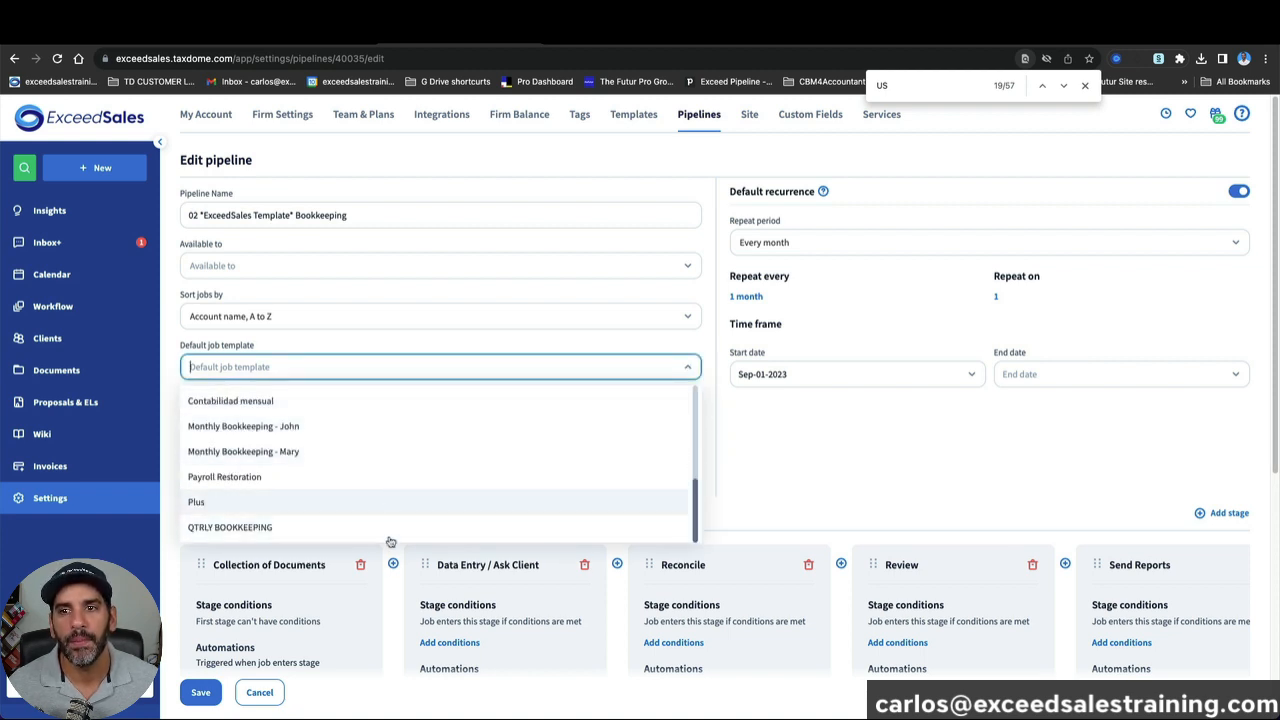
{"action": "scroll", "coordinate": [363, 506], "scroll_direction": "up", "scroll_amount": 3}
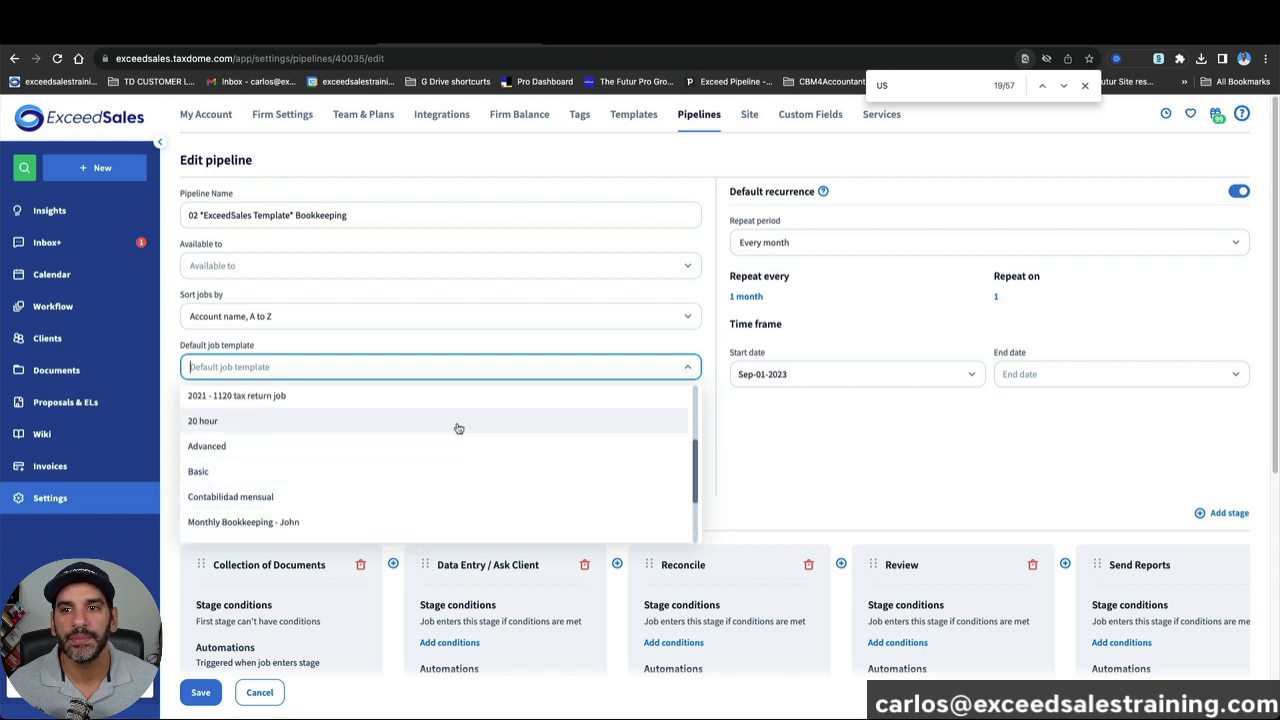
{"action": "left_click", "coordinate": [731, 469]}
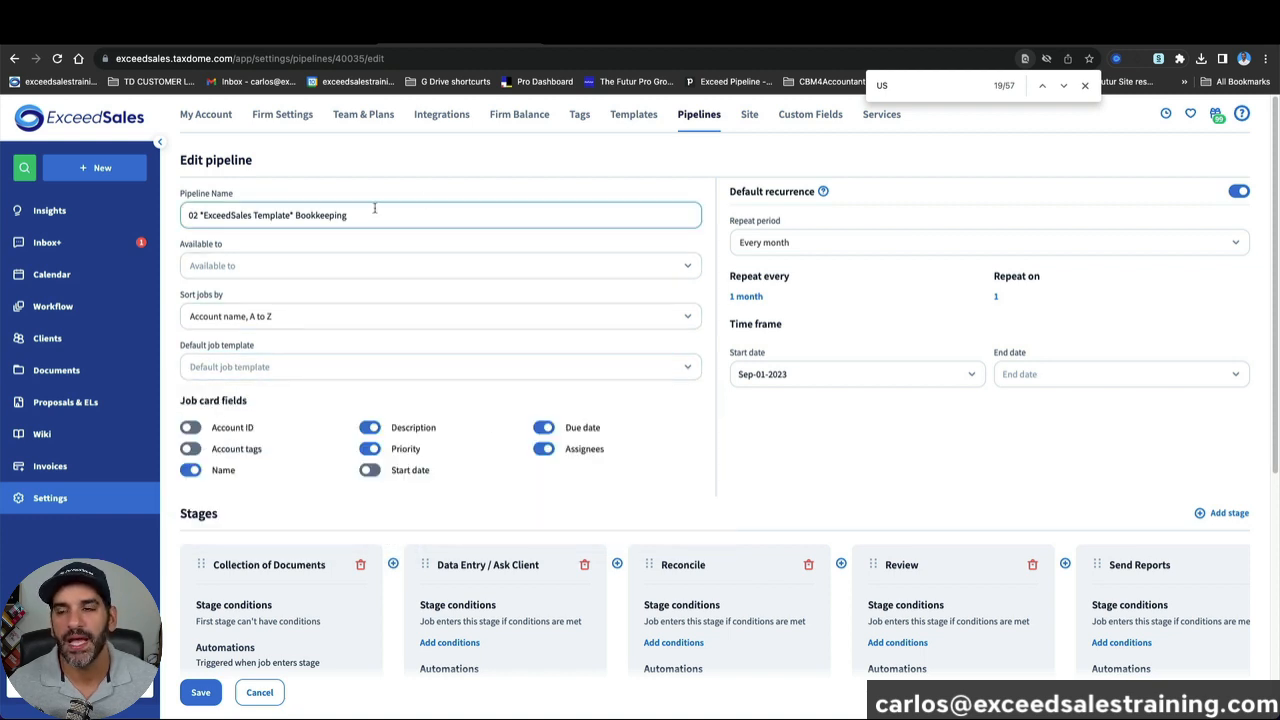
Step: Open the Templates settings in a separate browser tab and display the job templates
{"action": "right_click", "coordinate": [645, 114]}
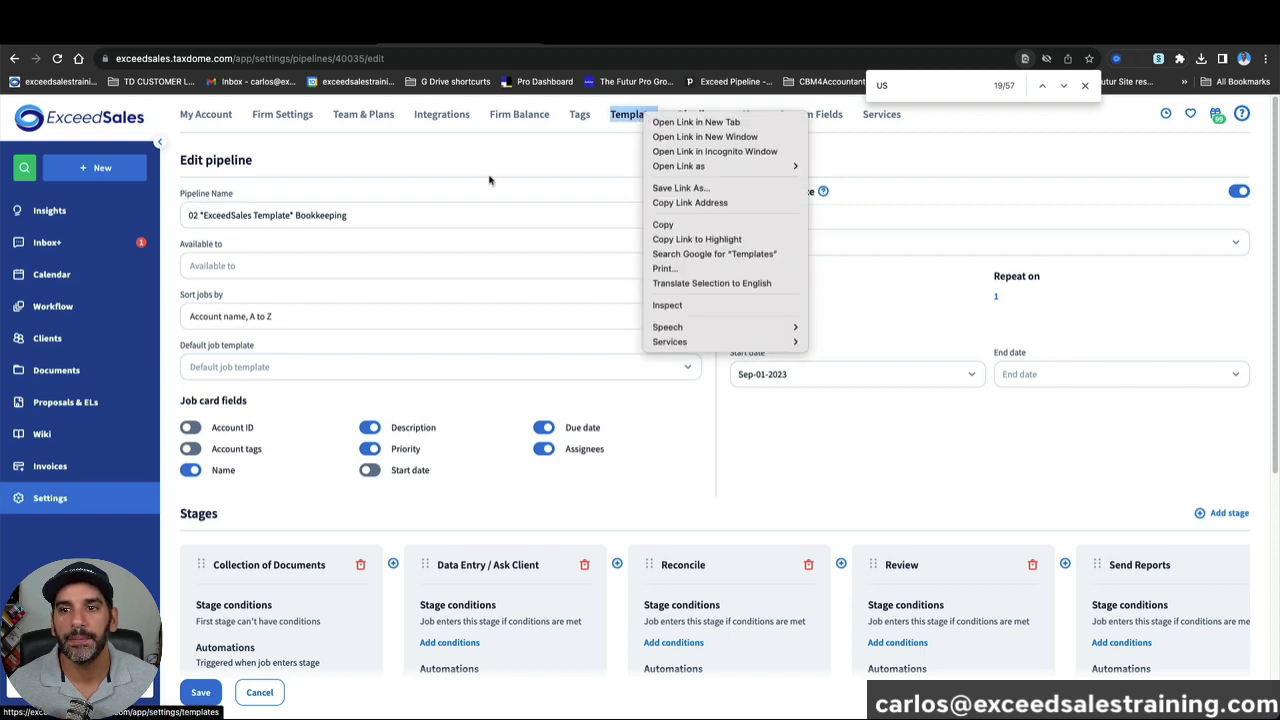
{"action": "left_click", "coordinate": [91, 530]}
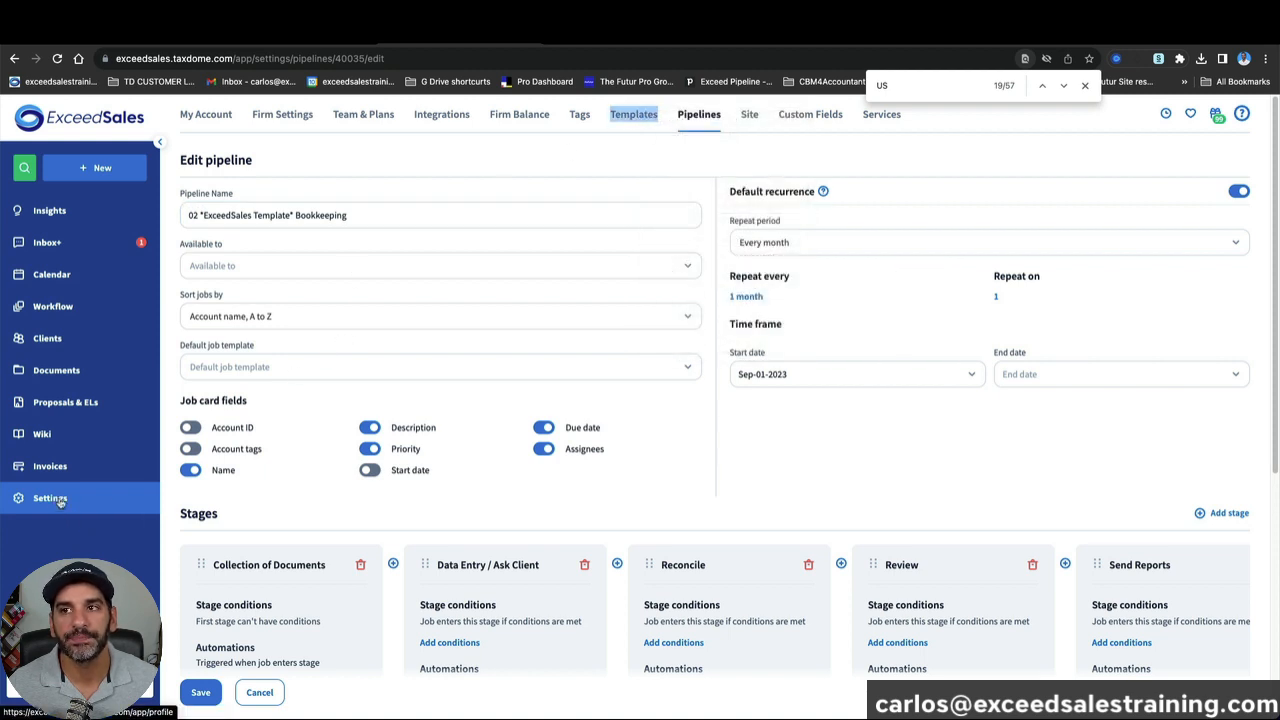
{"action": "right_click", "coordinate": [633, 126]}
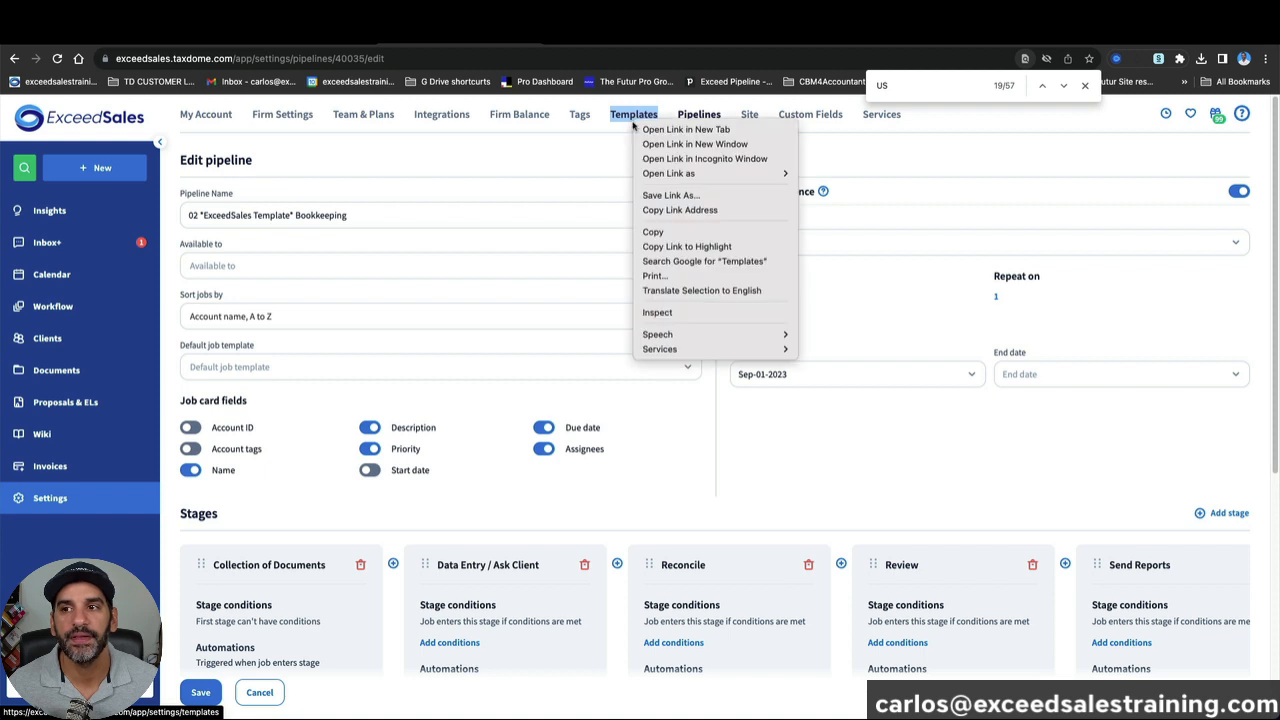
{"action": "left_click", "coordinate": [686, 132]}
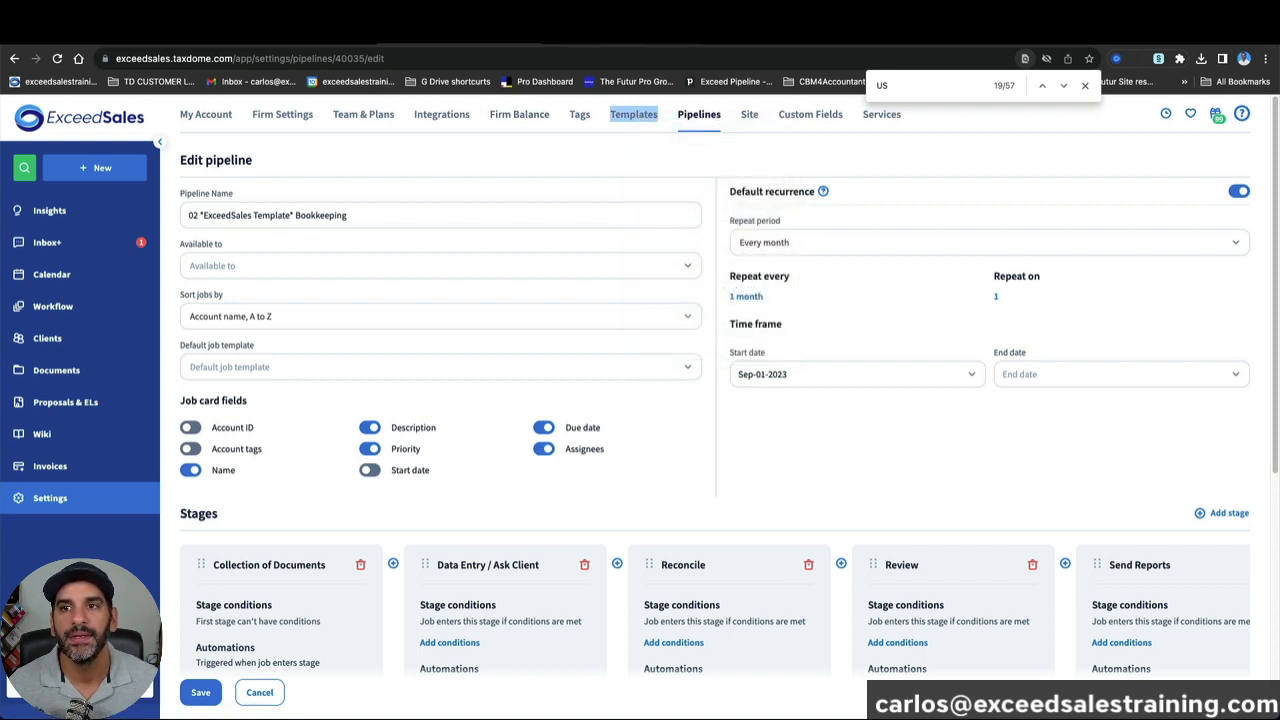
{"action": "left_click", "coordinate": [618, 34]}
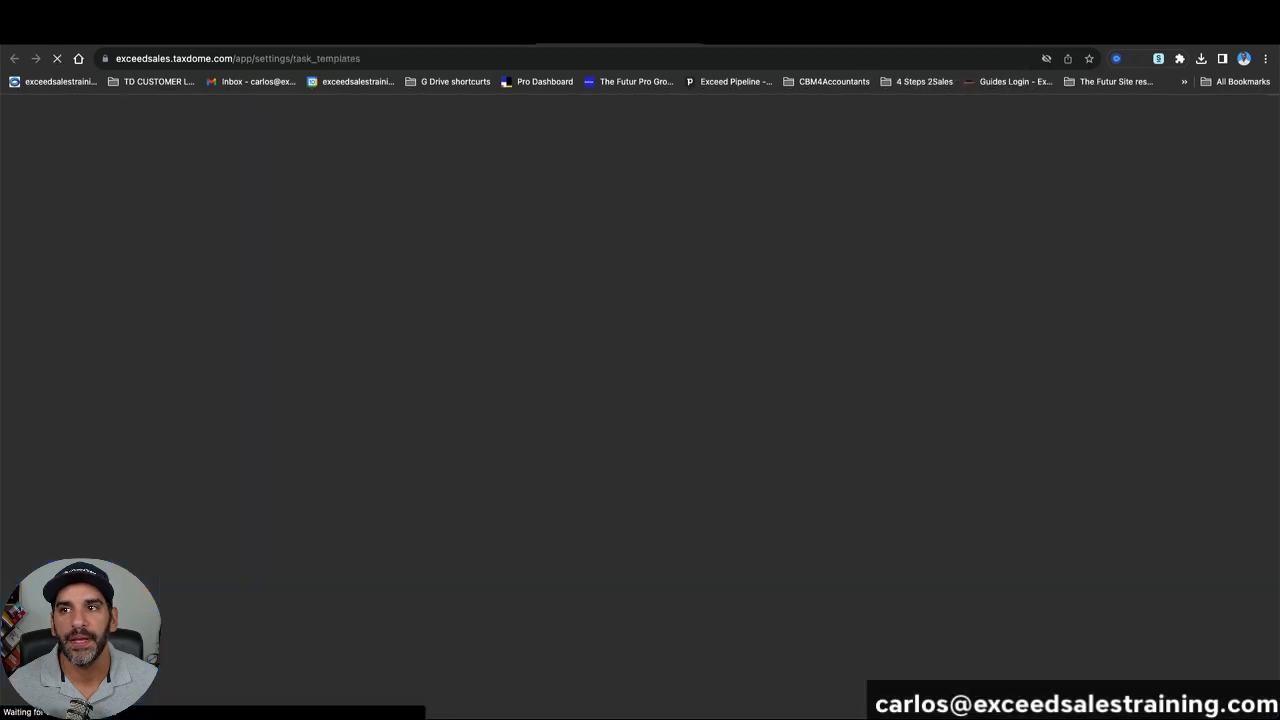
{"action": "left_click", "coordinate": [279, 140]}
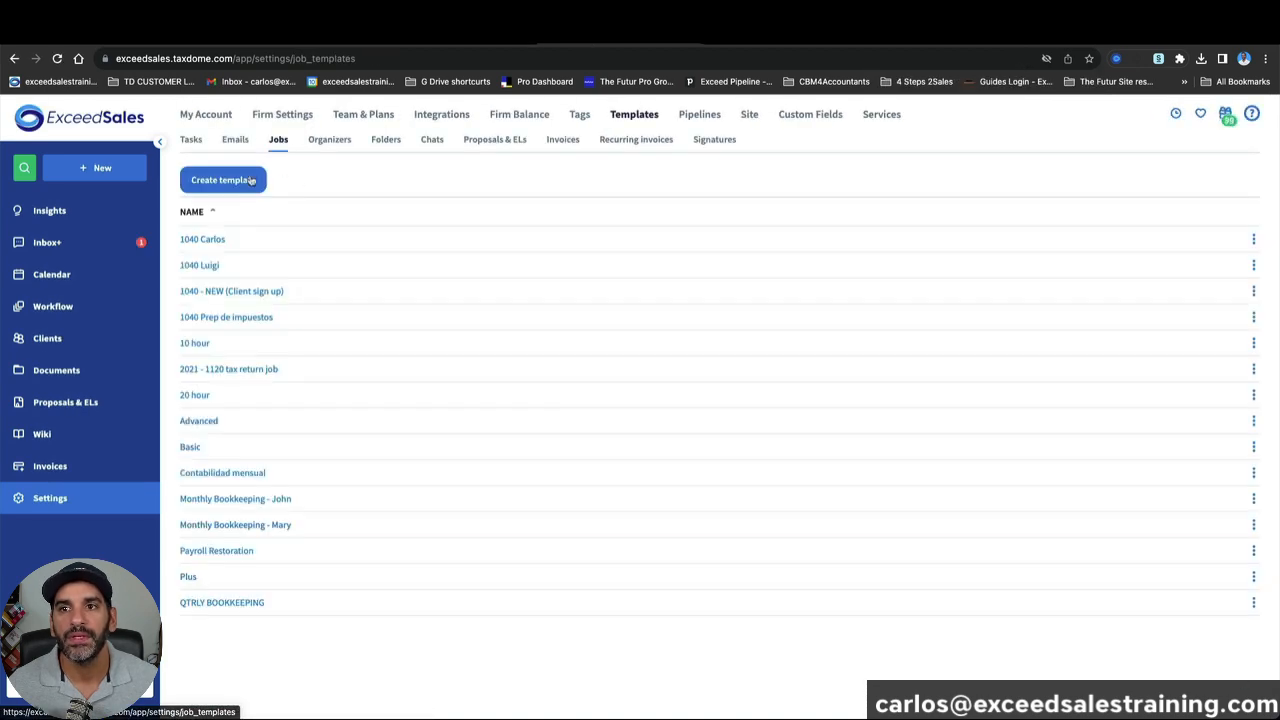
Step: Start a new job template and name it Monthly Bookkeeping - TEAM A
{"action": "left_click", "coordinate": [251, 180]}
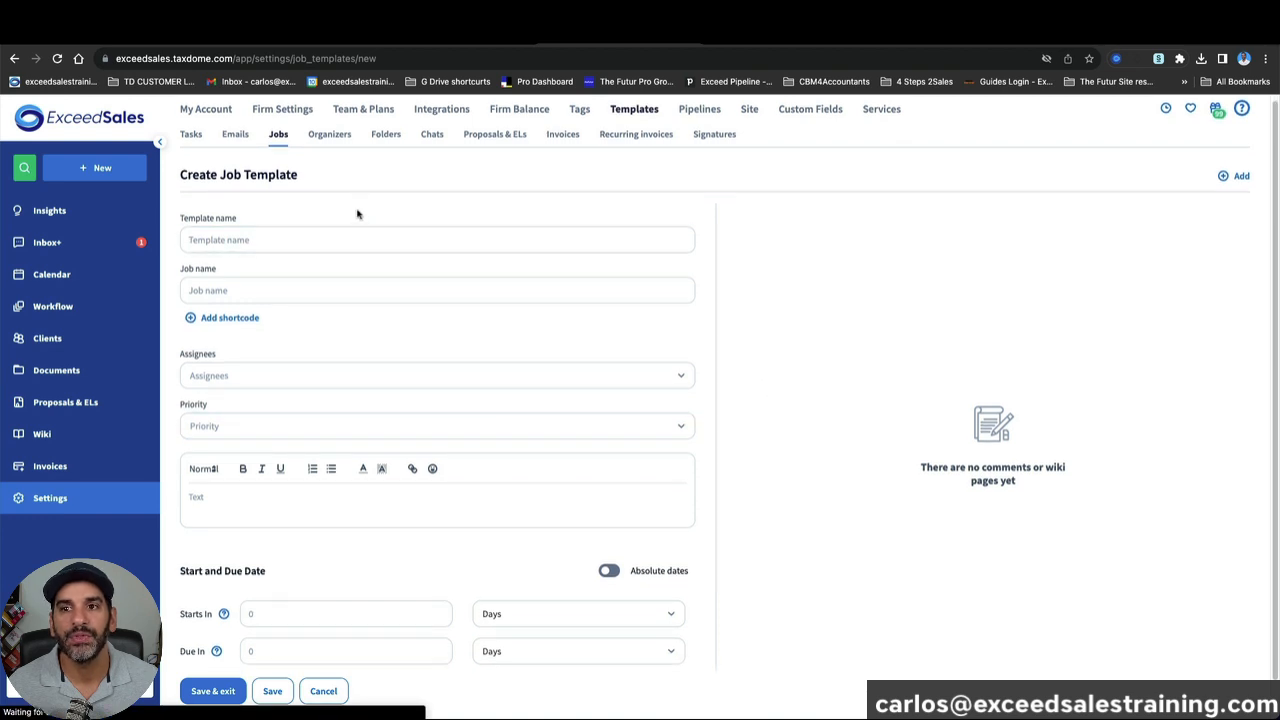
{"action": "left_click", "coordinate": [371, 241]}
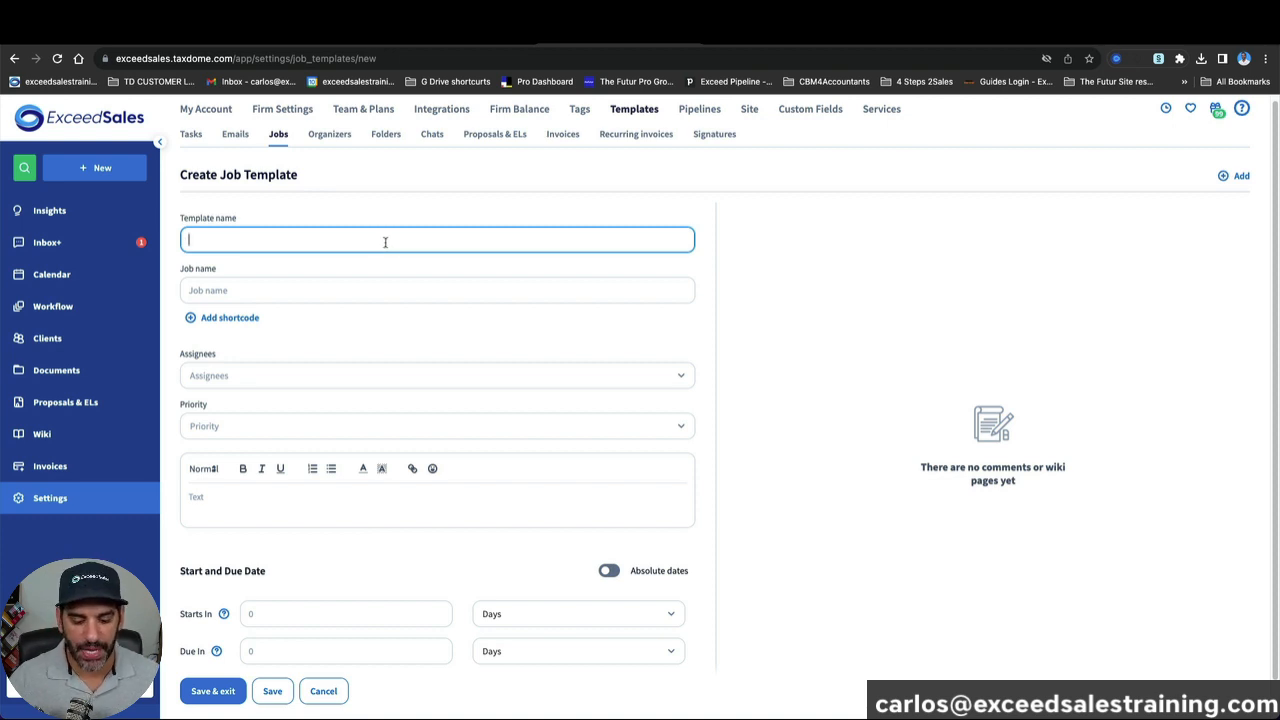
{"action": "type", "text": "Month"}
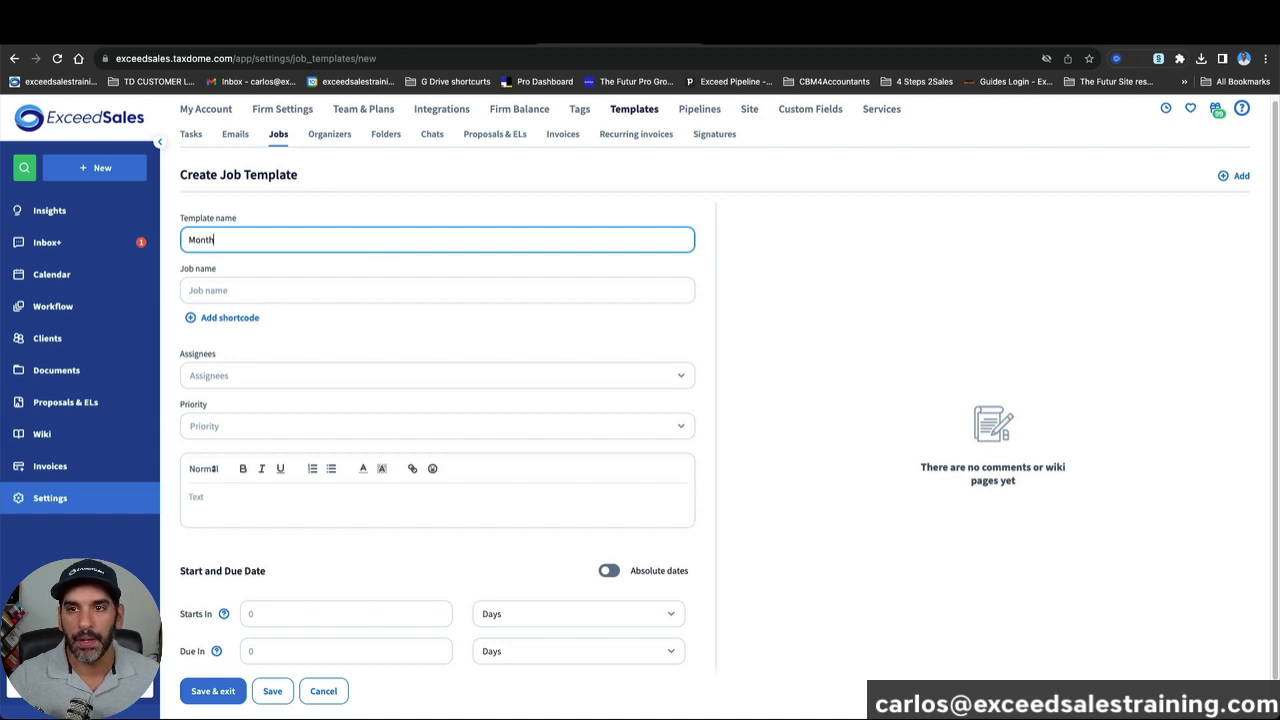
{"action": "type", "text": "ly Bookkeeping"}
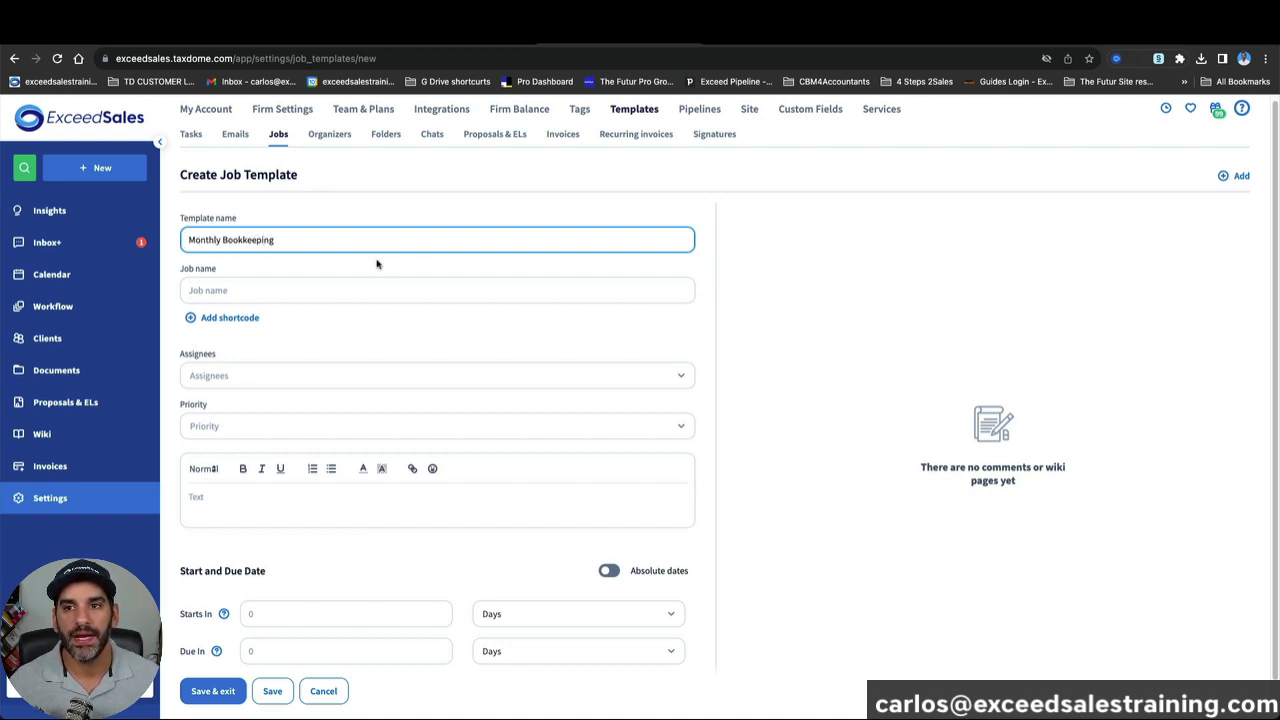
{"action": "type", "text": " - T"}
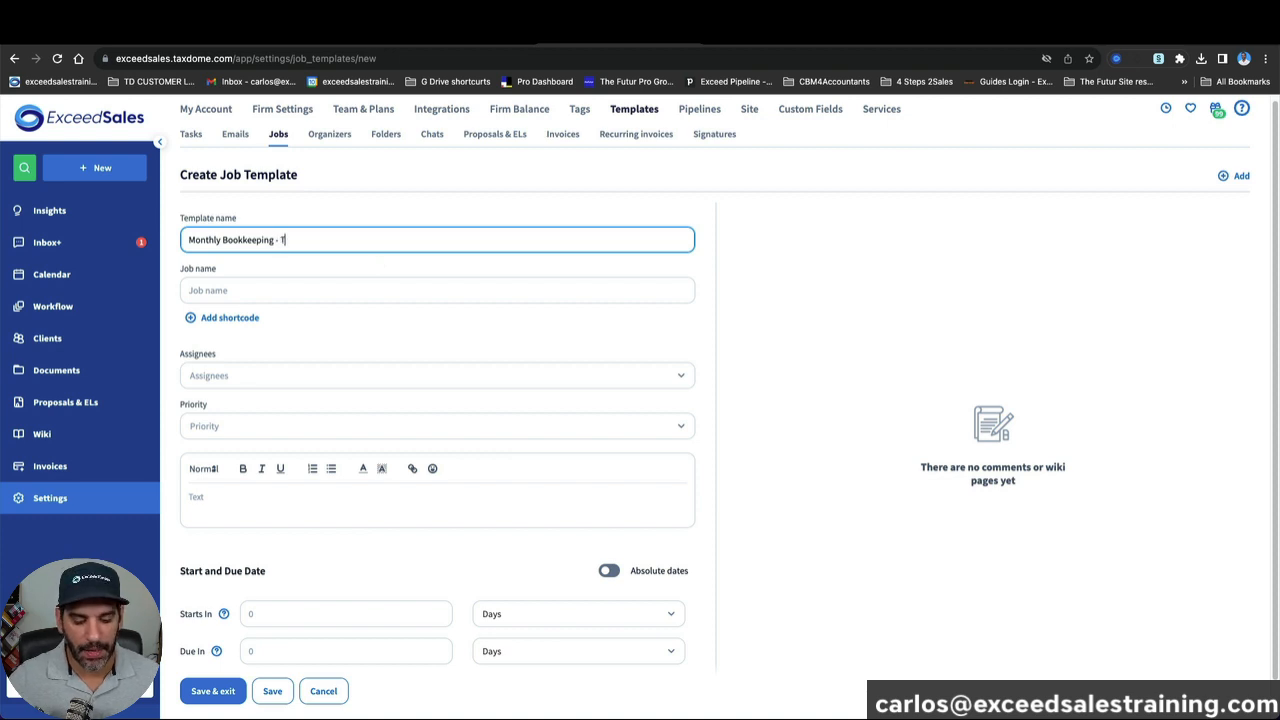
{"action": "type", "text": "EAM A"}
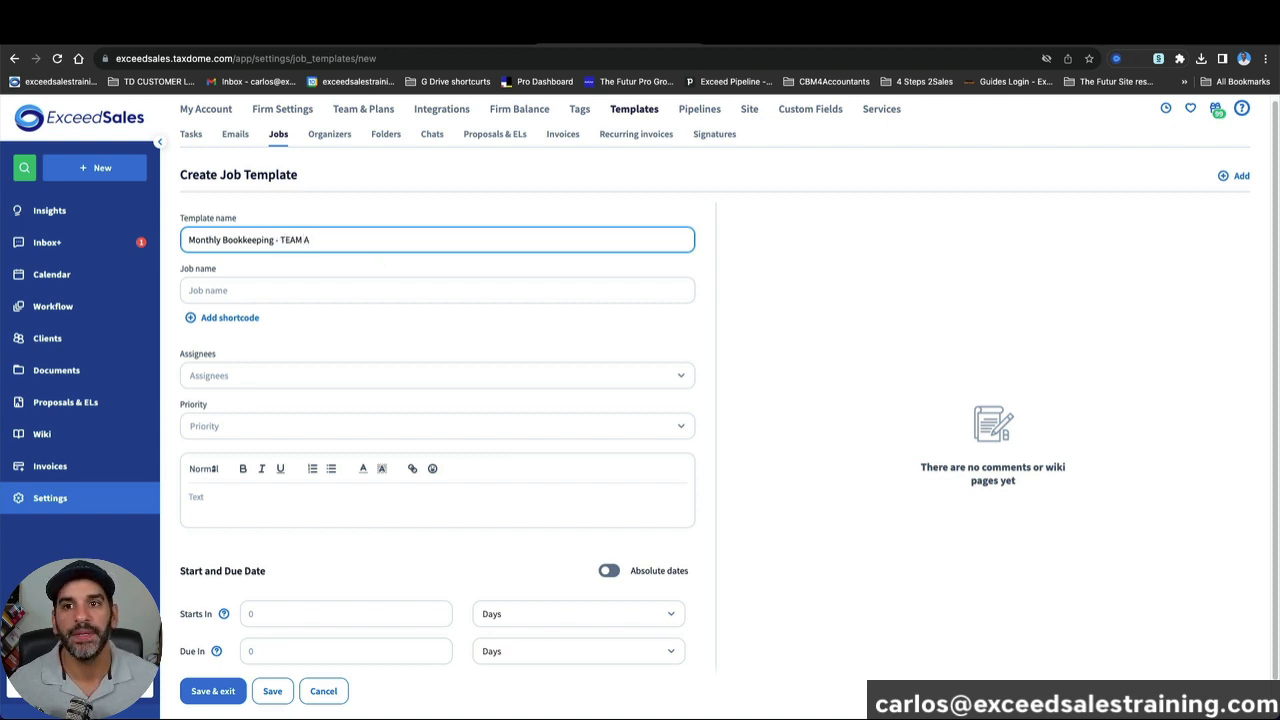
Step: Set the job name to MO BK [LAST_MONTH_NAME] - TEAM A, inserting the Last month name shortcode for the month
{"action": "left_click", "coordinate": [387, 290]}
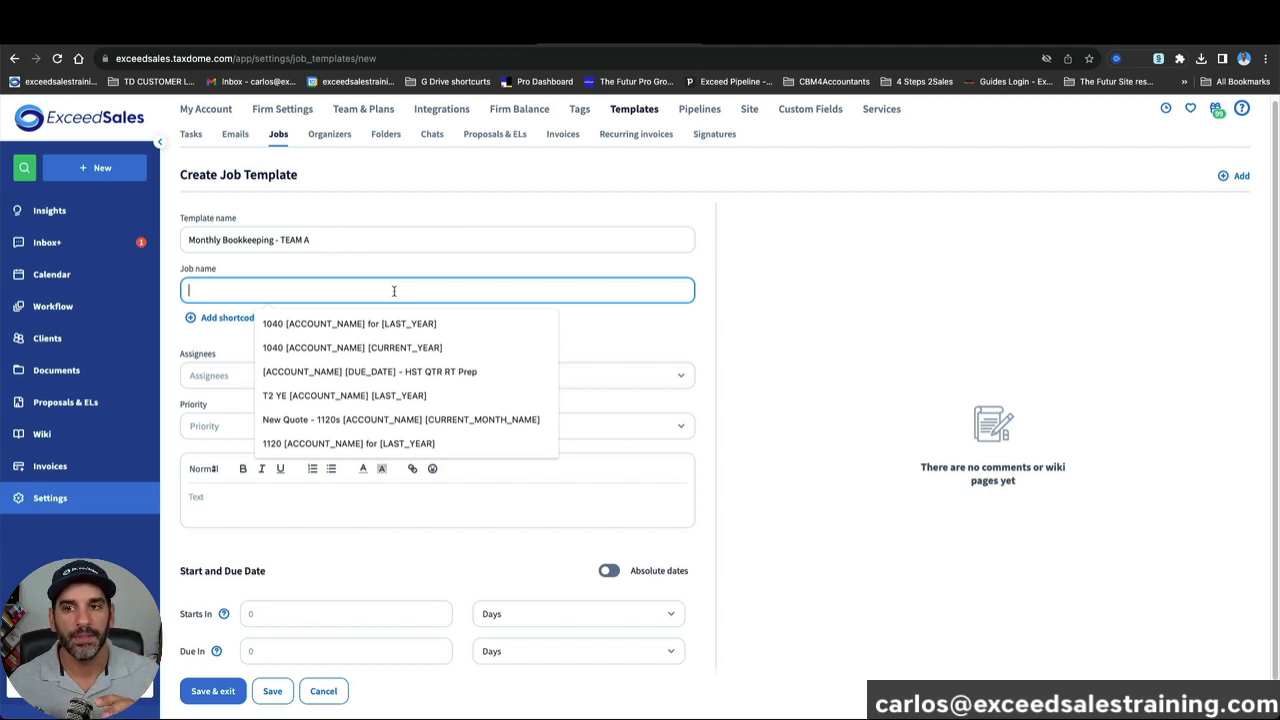
{"action": "type", "text": "MO BK"}
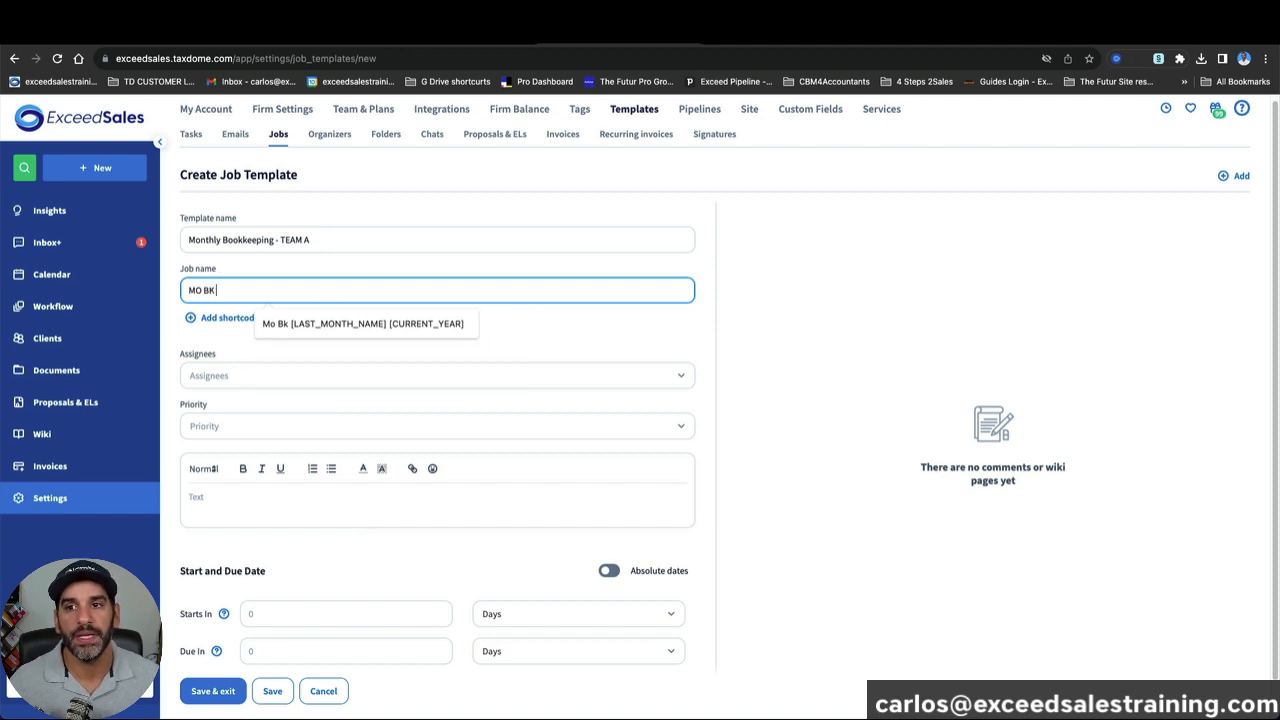
{"action": "left_click", "coordinate": [629, 346]}
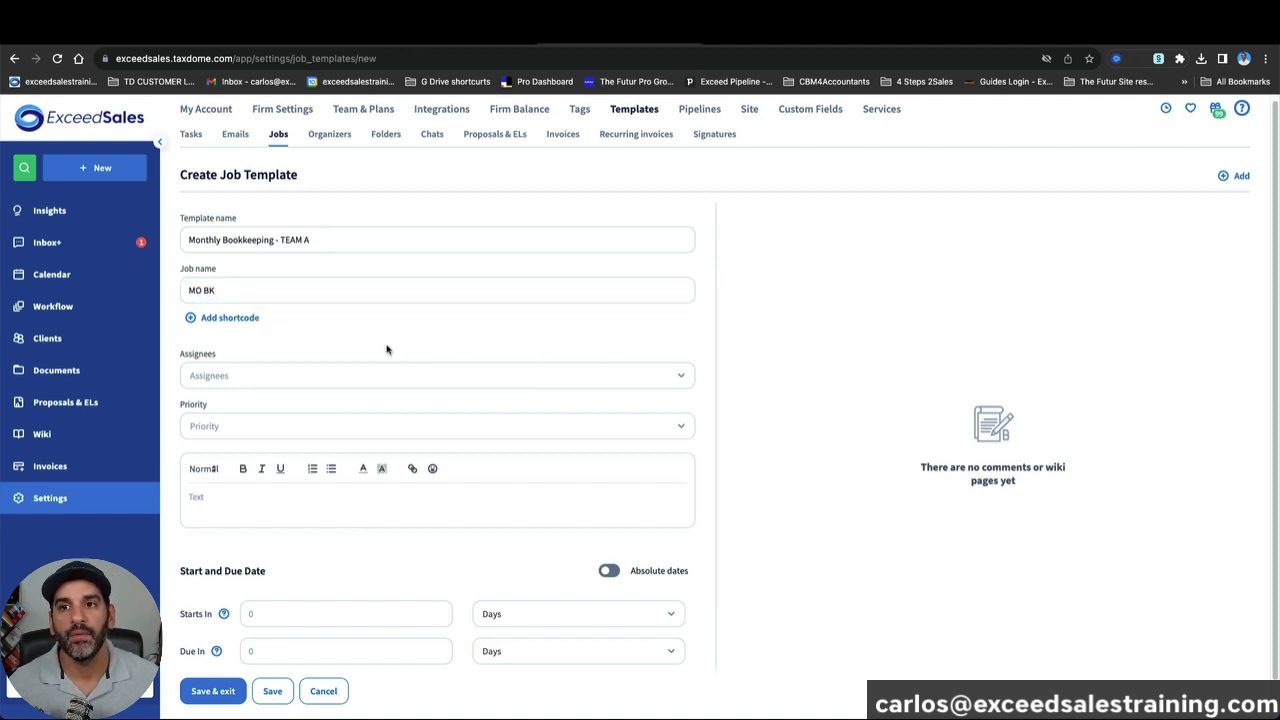
{"action": "left_click", "coordinate": [246, 322]}
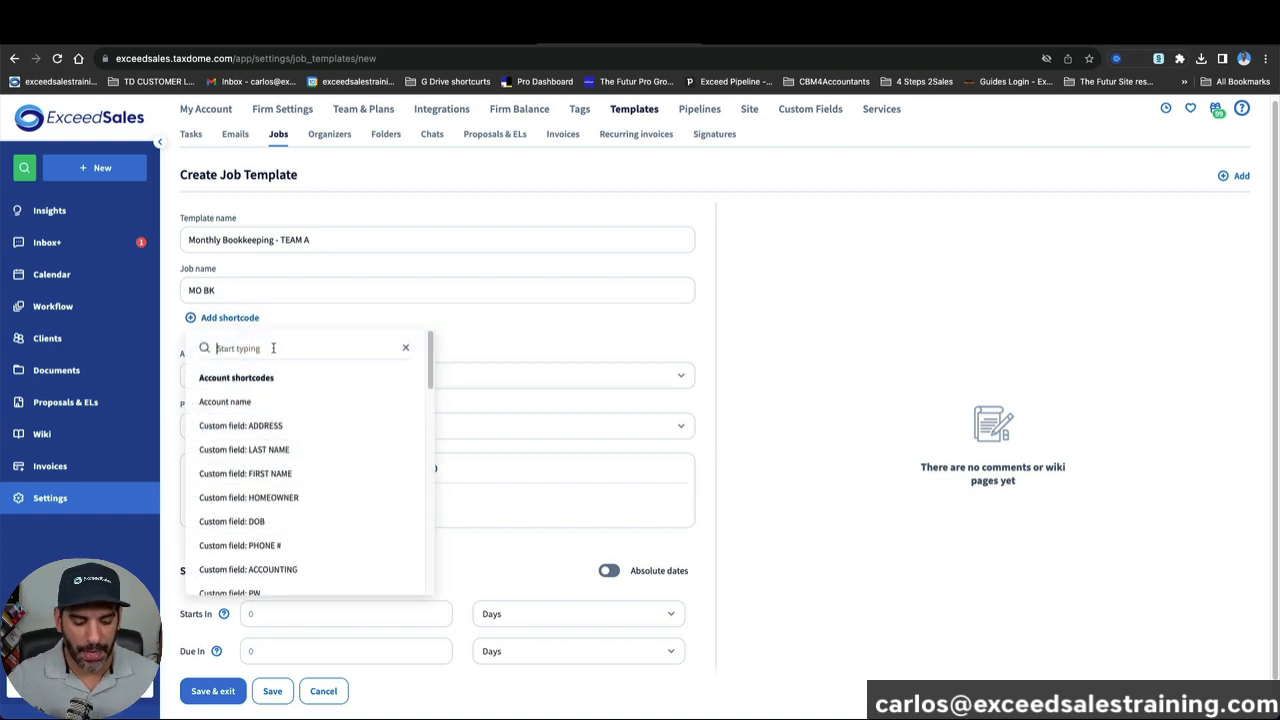
{"action": "type", "text": "las"}
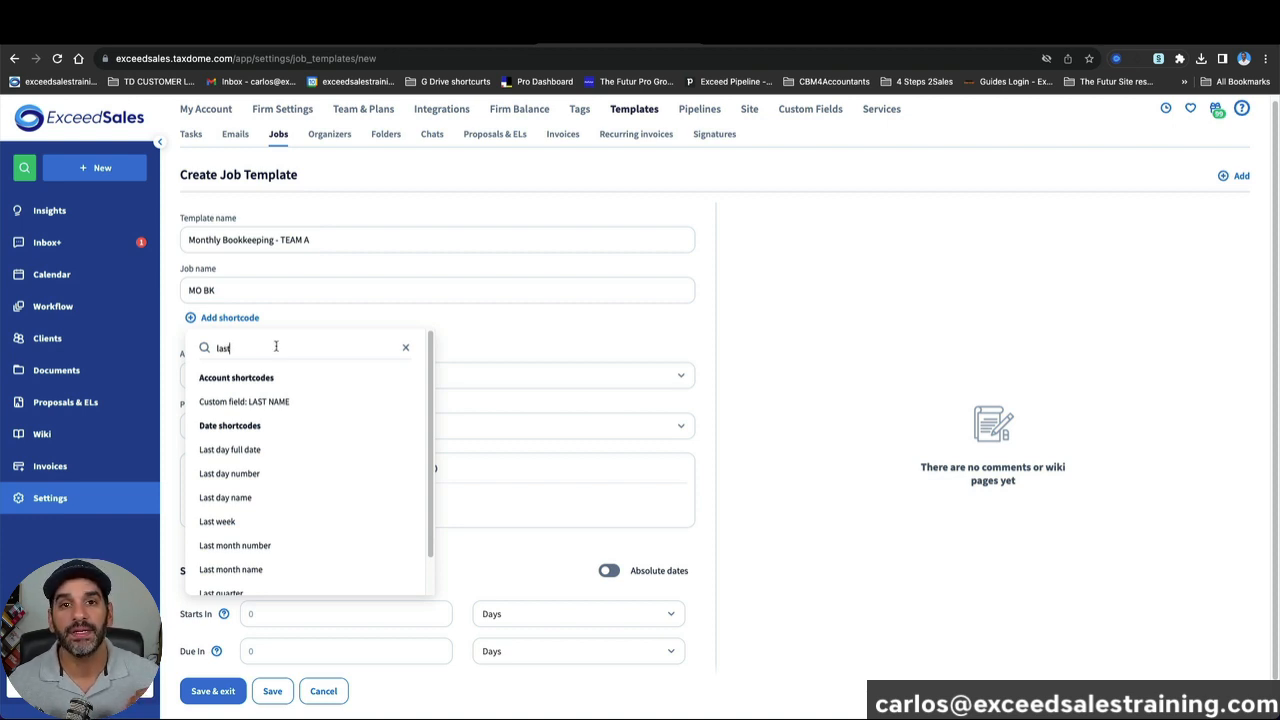
{"action": "type", "text": "t"}
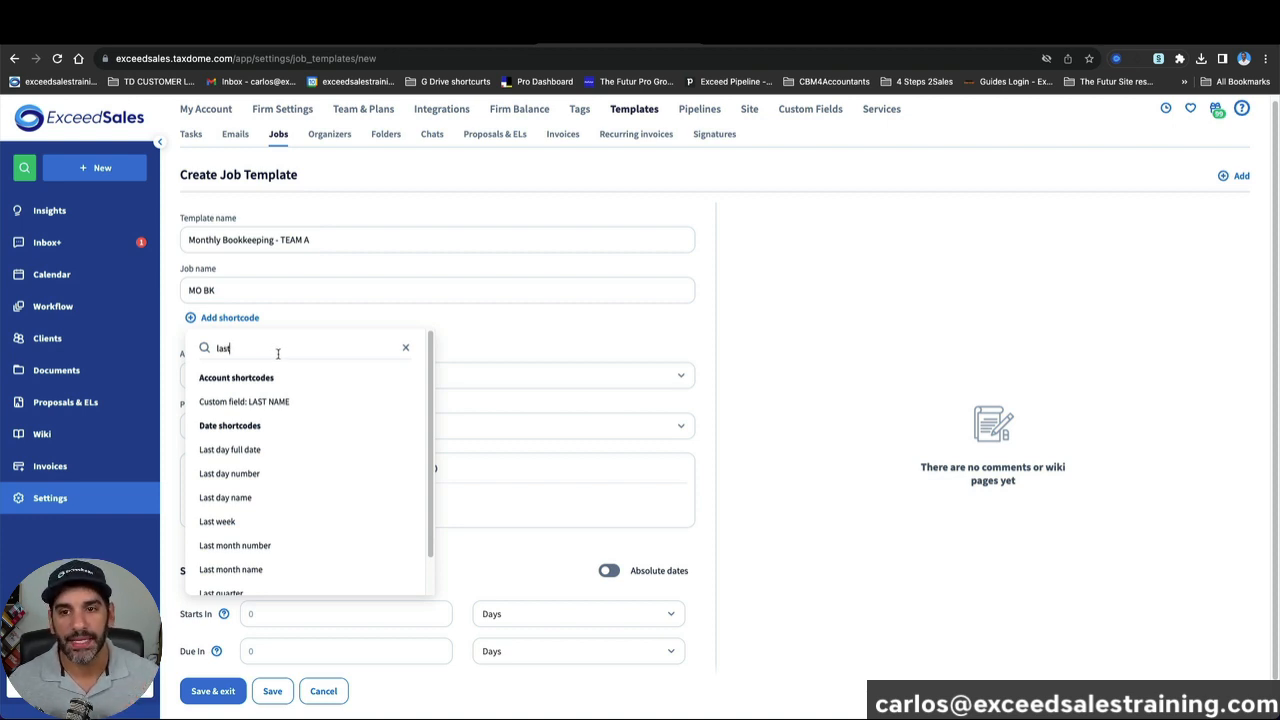
{"action": "type", "text": " mo"}
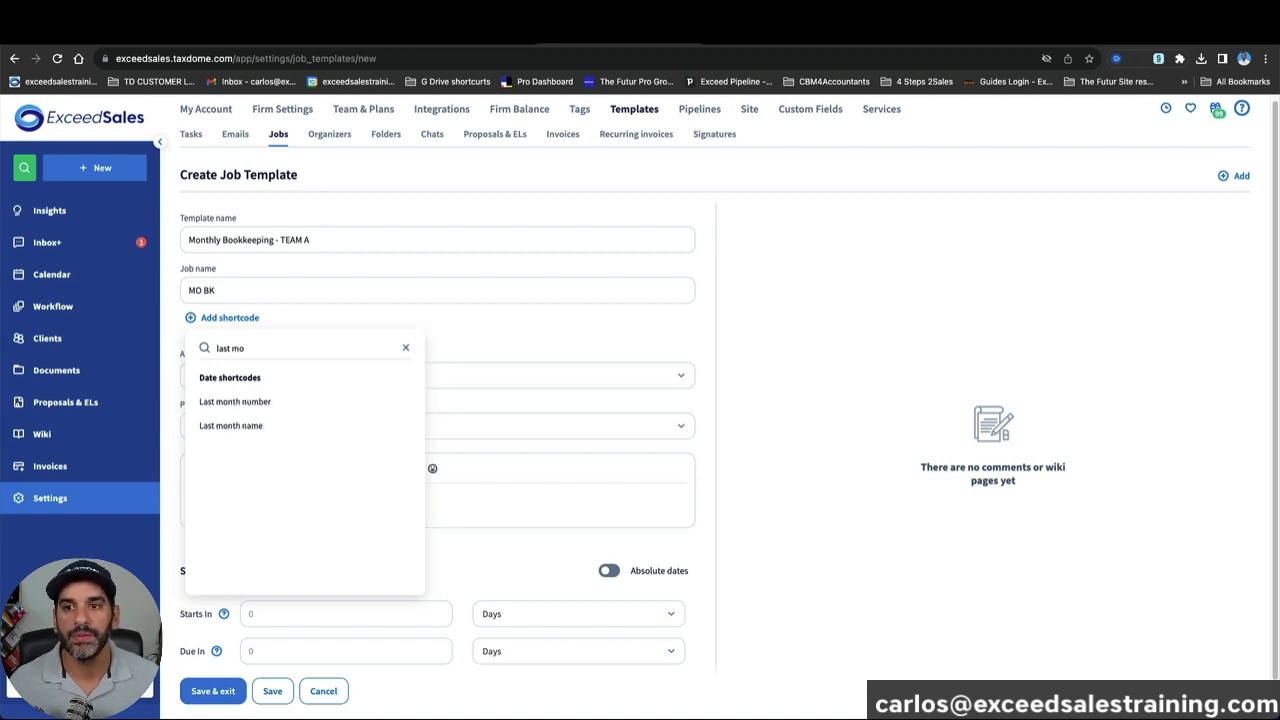
{"action": "left_click", "coordinate": [263, 426]}
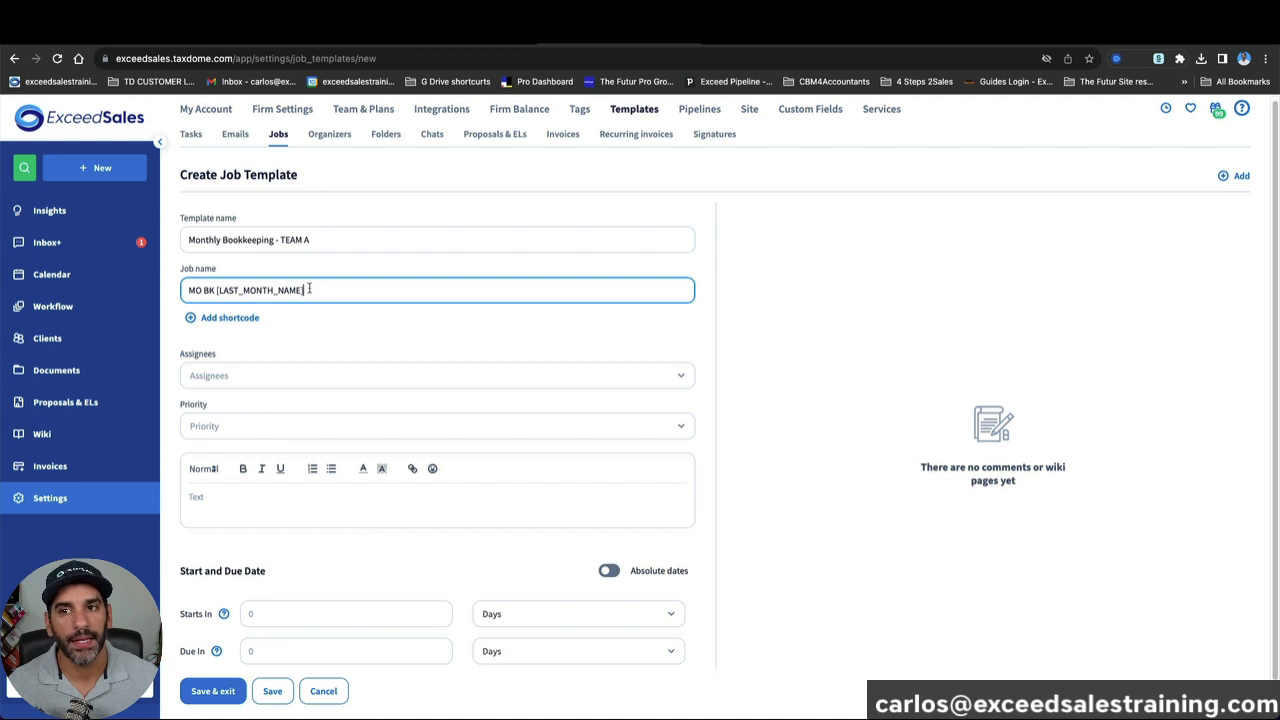
{"action": "type", "text": "- TEAM A"}
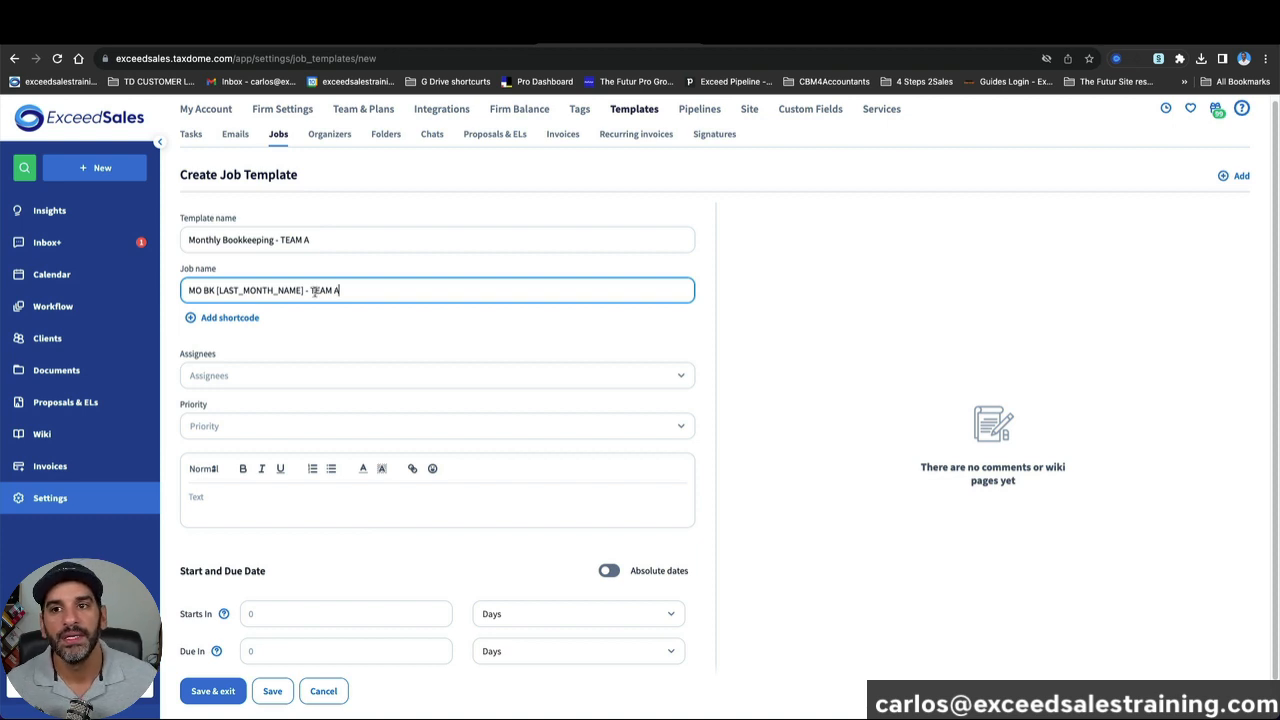
Step: Assign the available team member to the job template and set its priority to Urgent
{"action": "left_click", "coordinate": [334, 383]}
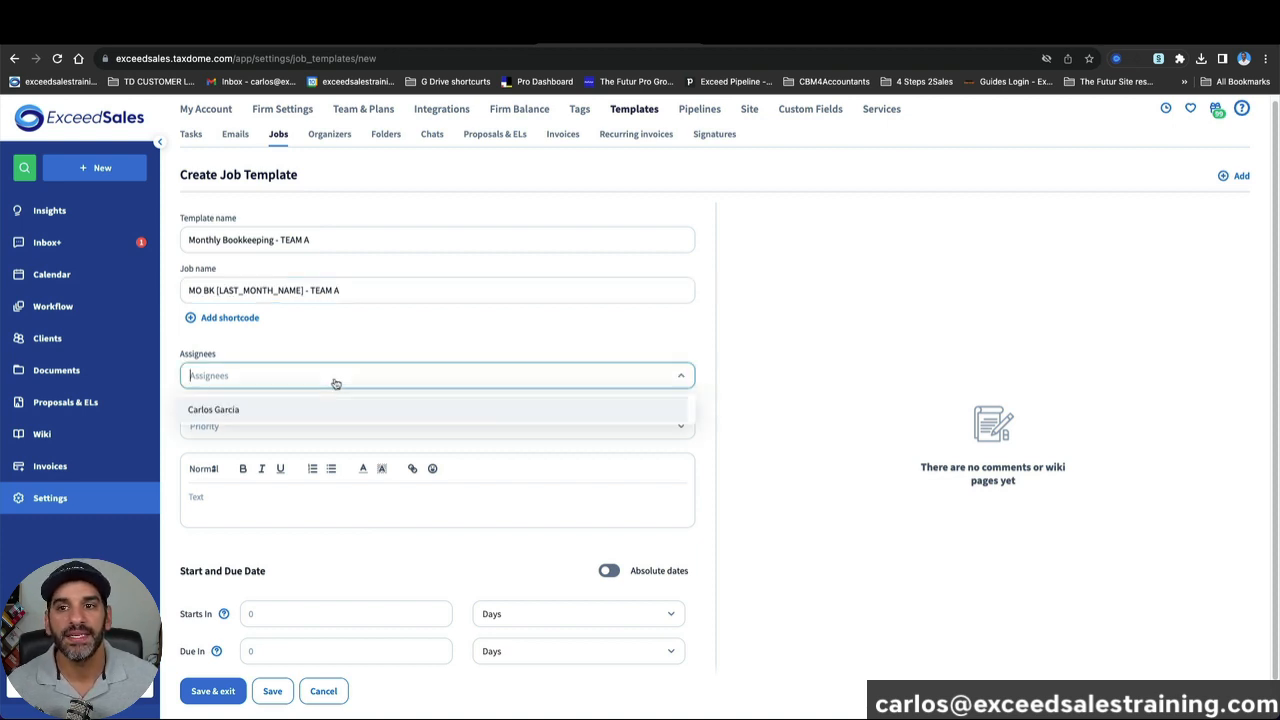
{"action": "left_click", "coordinate": [225, 411]}
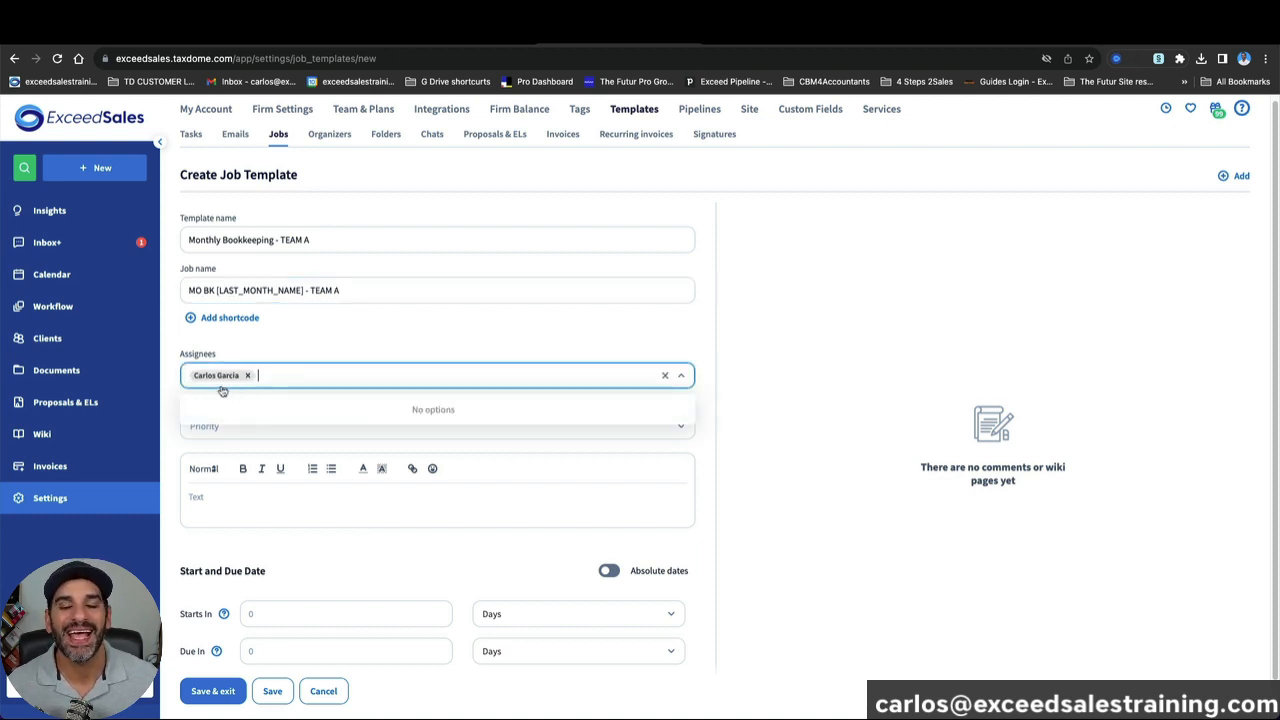
{"action": "left_click", "coordinate": [838, 415]}
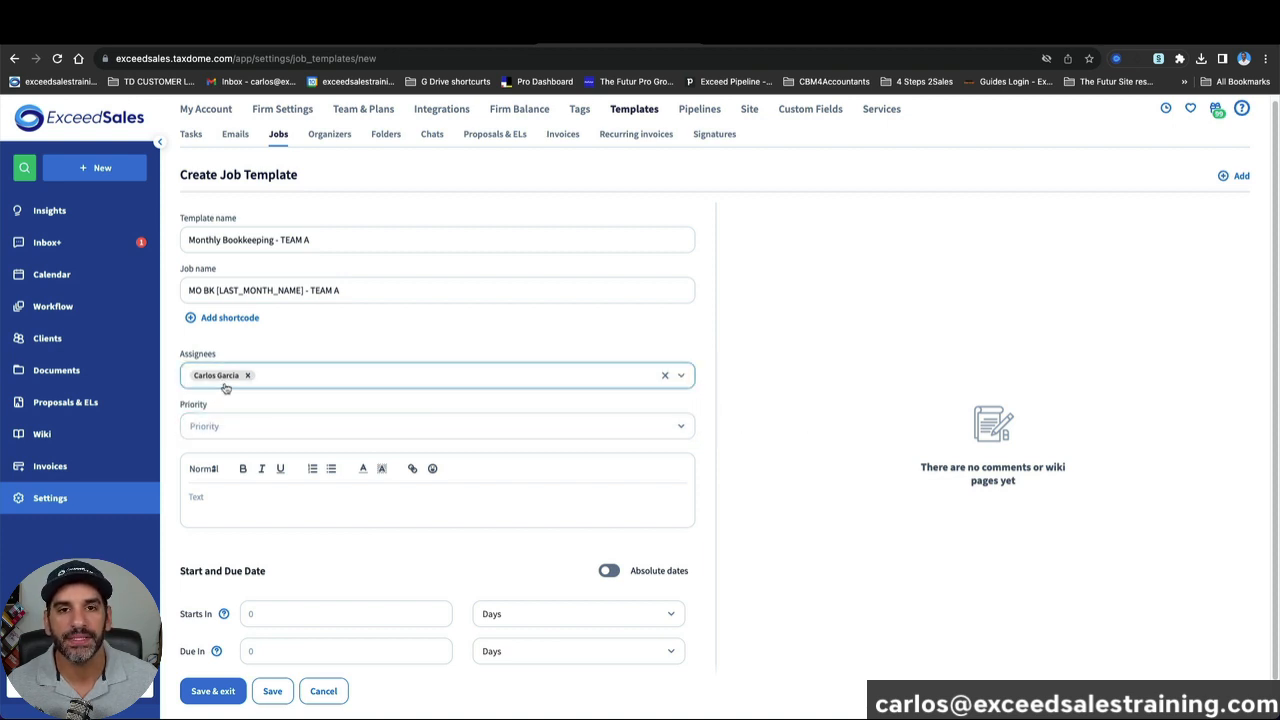
{"action": "left_click", "coordinate": [330, 432]}
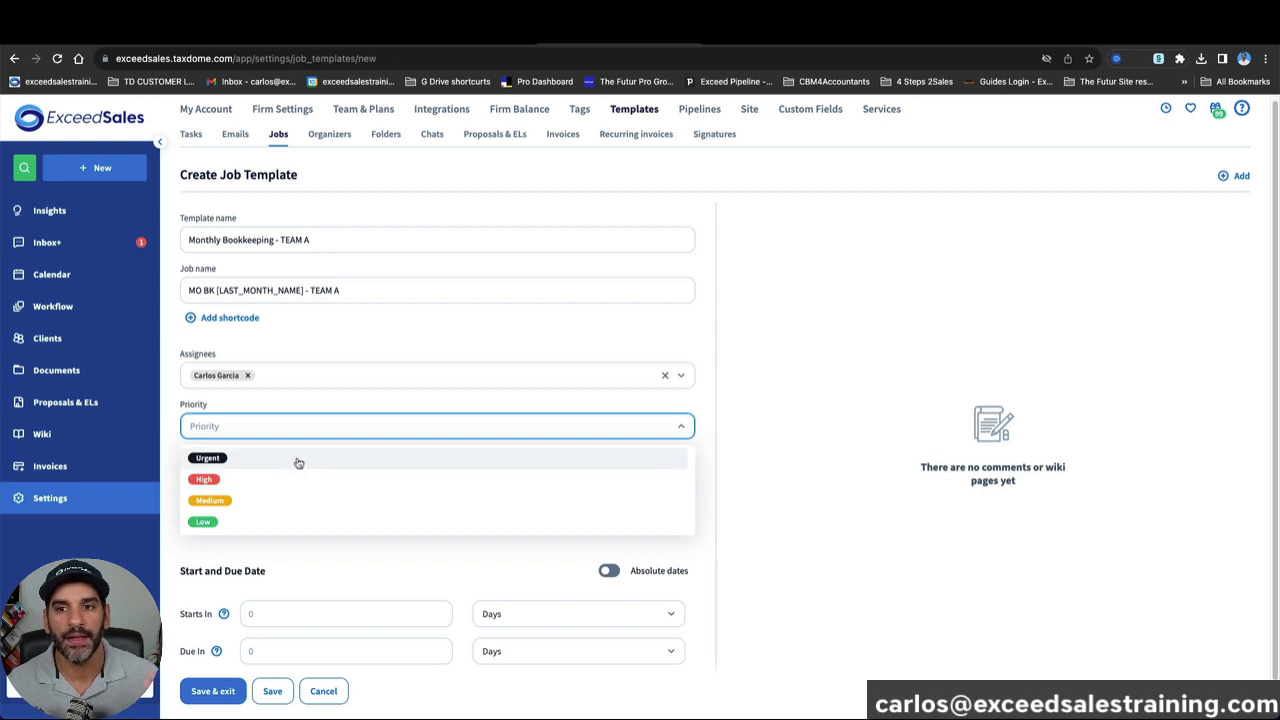
{"action": "left_click", "coordinate": [295, 460]}
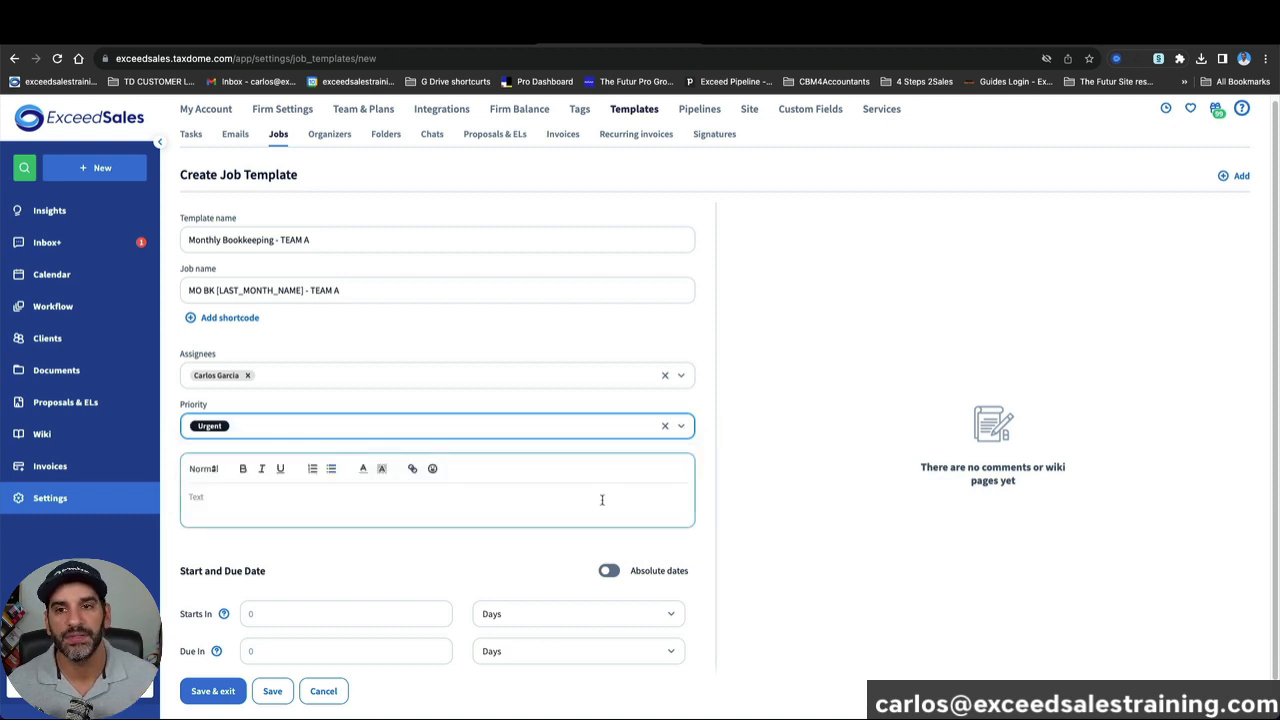
Step: Make the job due in 10 days, then save the template and exit to the job templates list
{"action": "scroll", "coordinate": [505, 505], "scroll_direction": "down", "scroll_amount": 1}
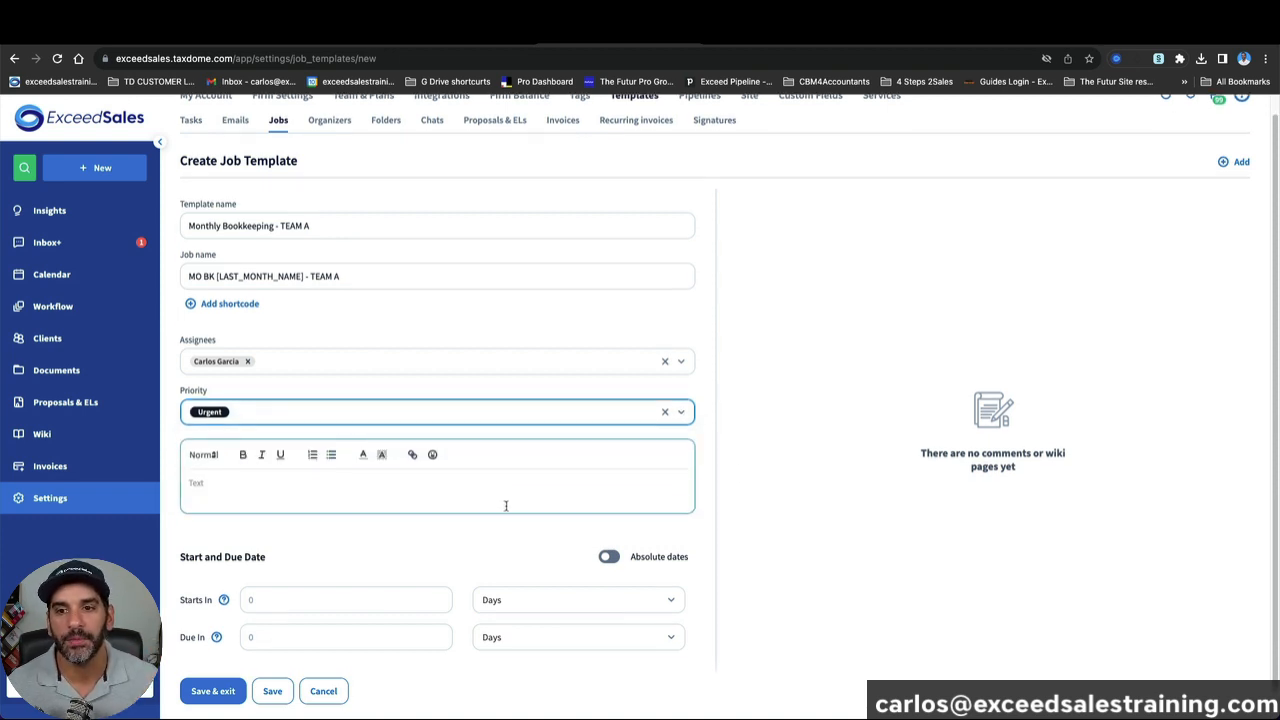
{"action": "left_click", "coordinate": [326, 602]}
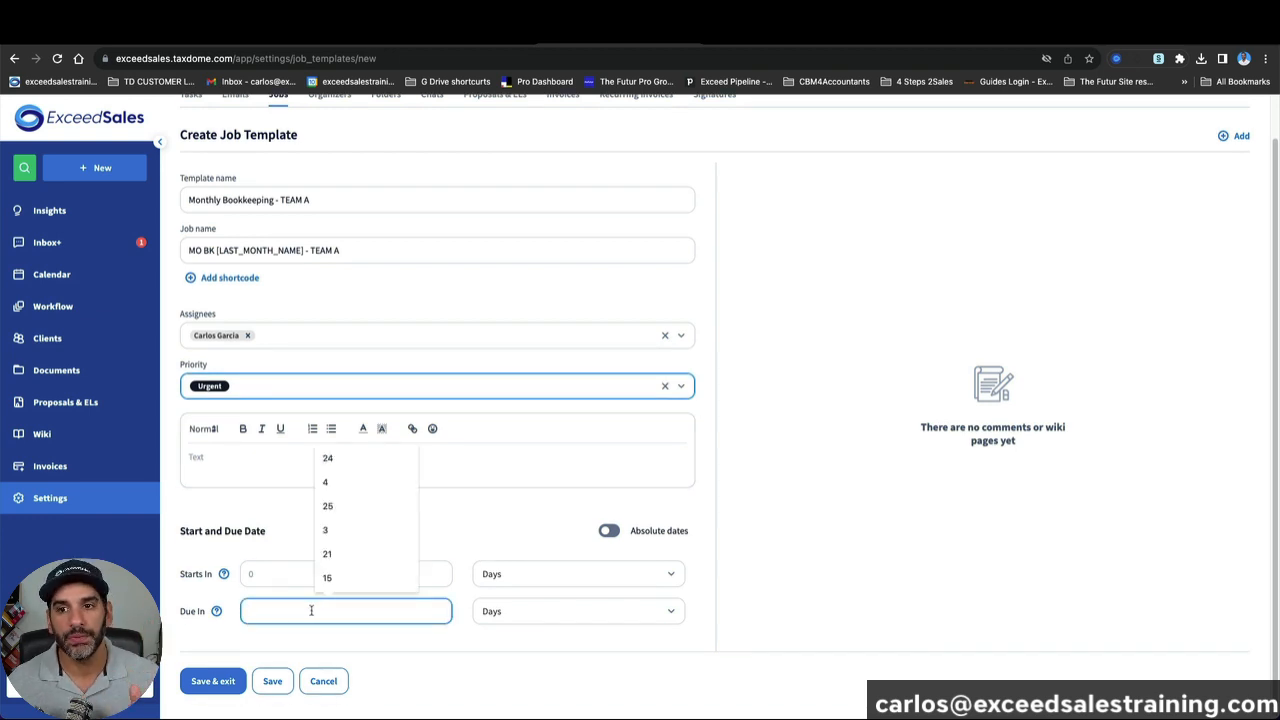
{"action": "type", "text": "10"}
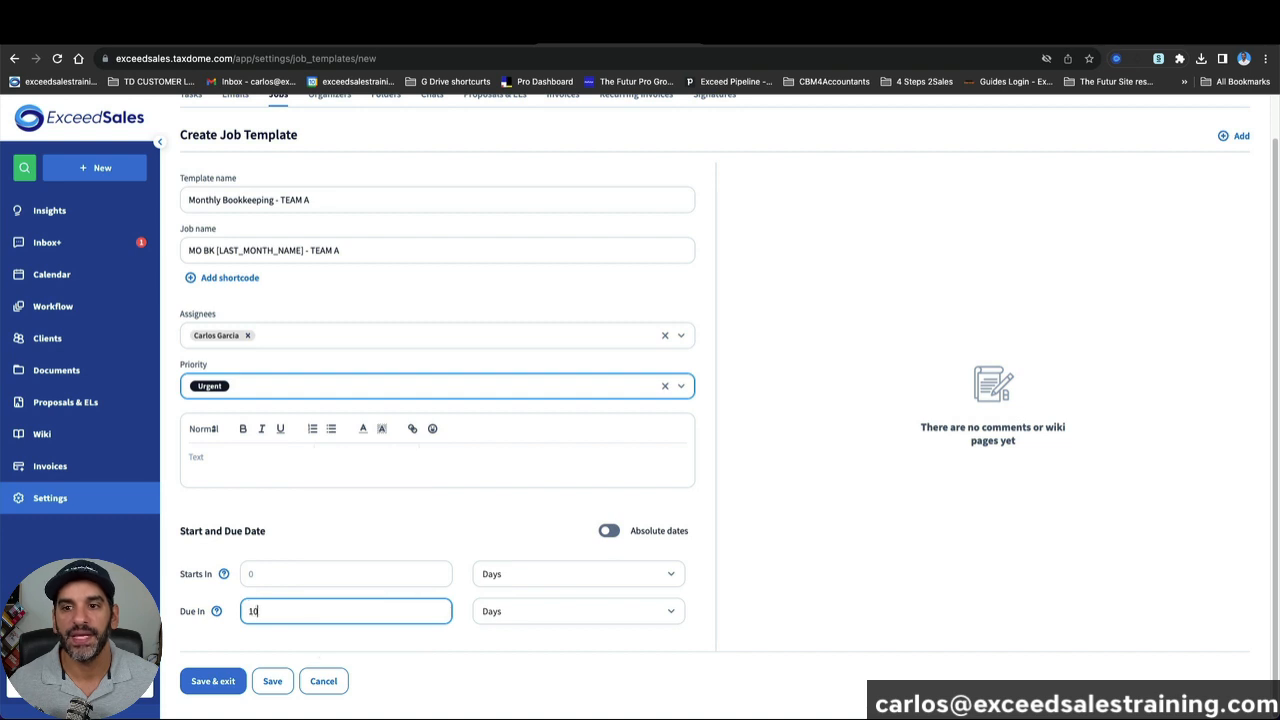
{"action": "left_click", "coordinate": [215, 684]}
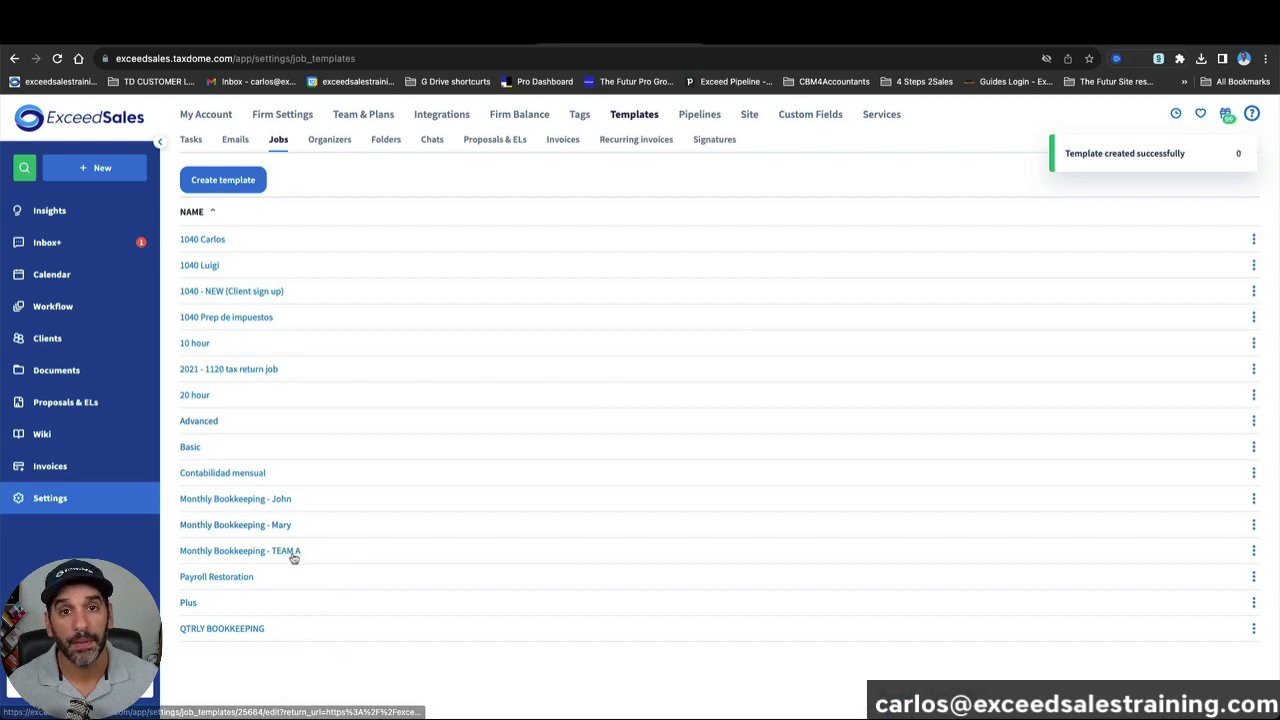
Step: Duplicate the Monthly Bookkeeping - TEAM A job template and rename the copy Monthly Bookkeeping - TEAM B
{"action": "left_click", "coordinate": [1253, 550]}
{"action": "left_click", "coordinate": [1238, 599]}
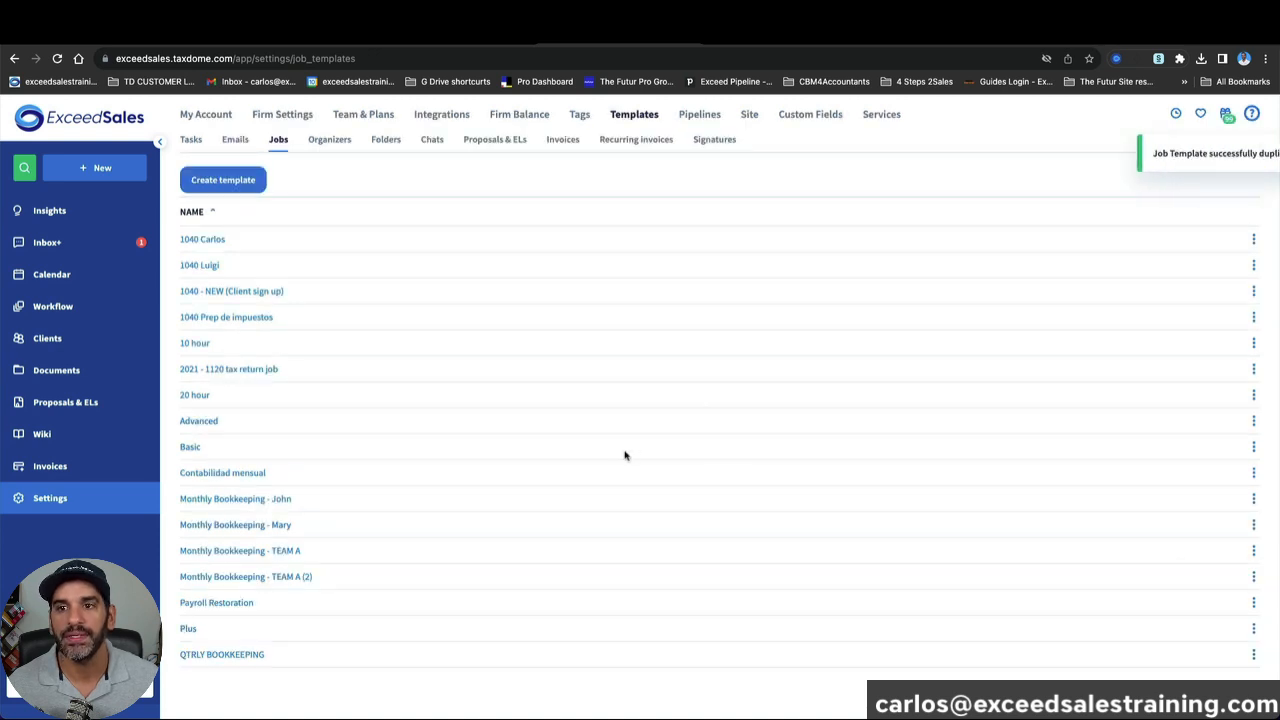
{"action": "left_click", "coordinate": [298, 577]}
{"action": "left_click_drag", "start_coordinate": [304, 247], "coordinate": [339, 251]}
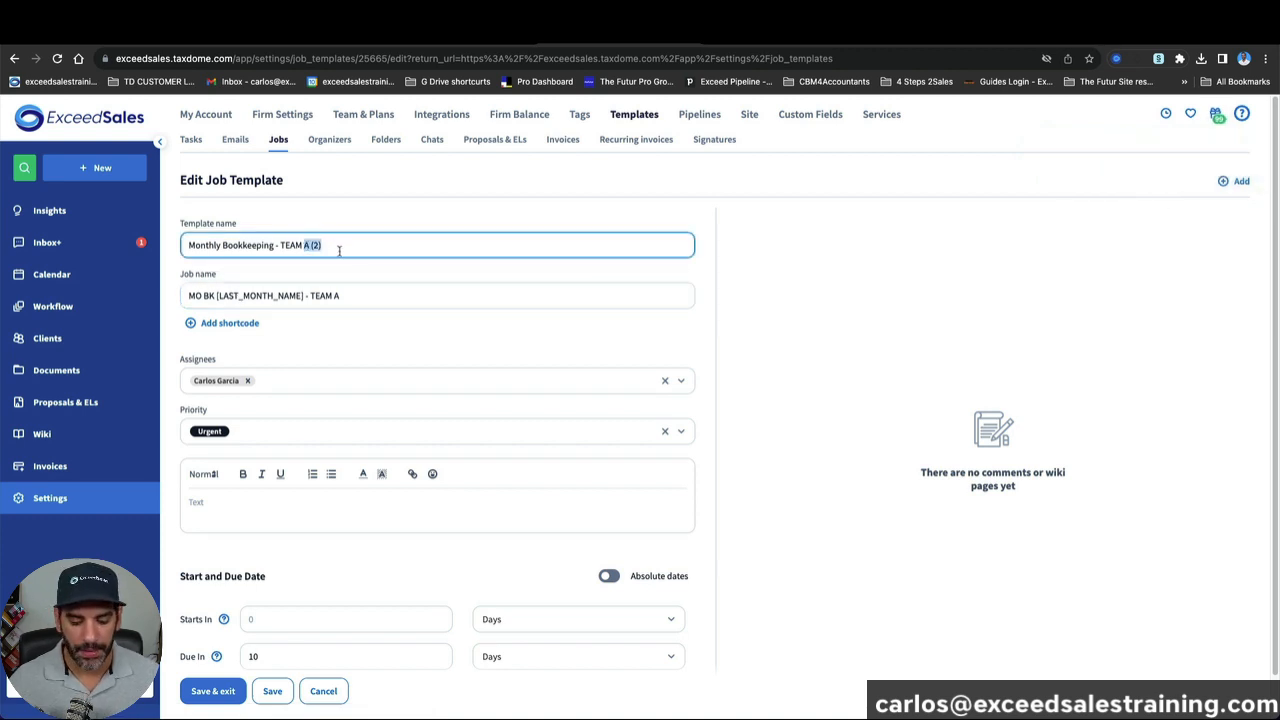
{"action": "type", "text": "B"}
Step: Change the duplicated template's job name to MO BK [LAST_MONTH_NAME] - TEAM B
{"action": "left_click", "coordinate": [344, 297]}
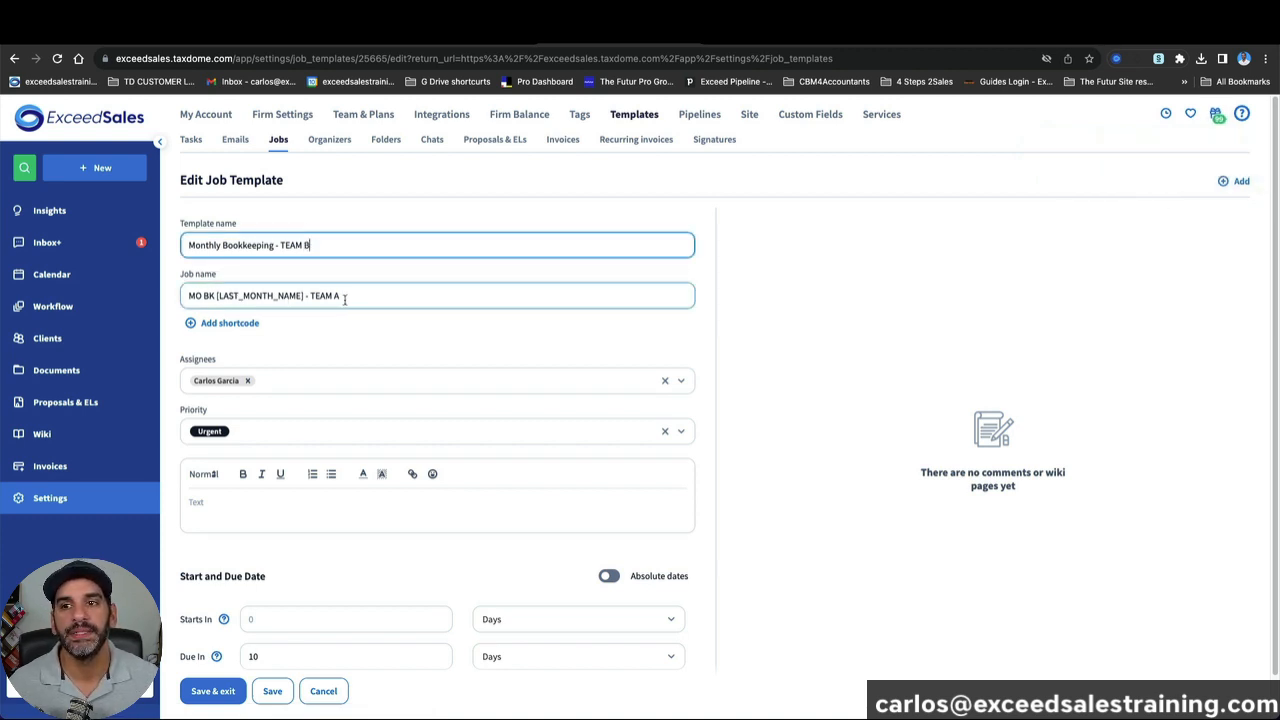
{"action": "key", "text": "BackSpace"}
{"action": "type", "text": "b"}
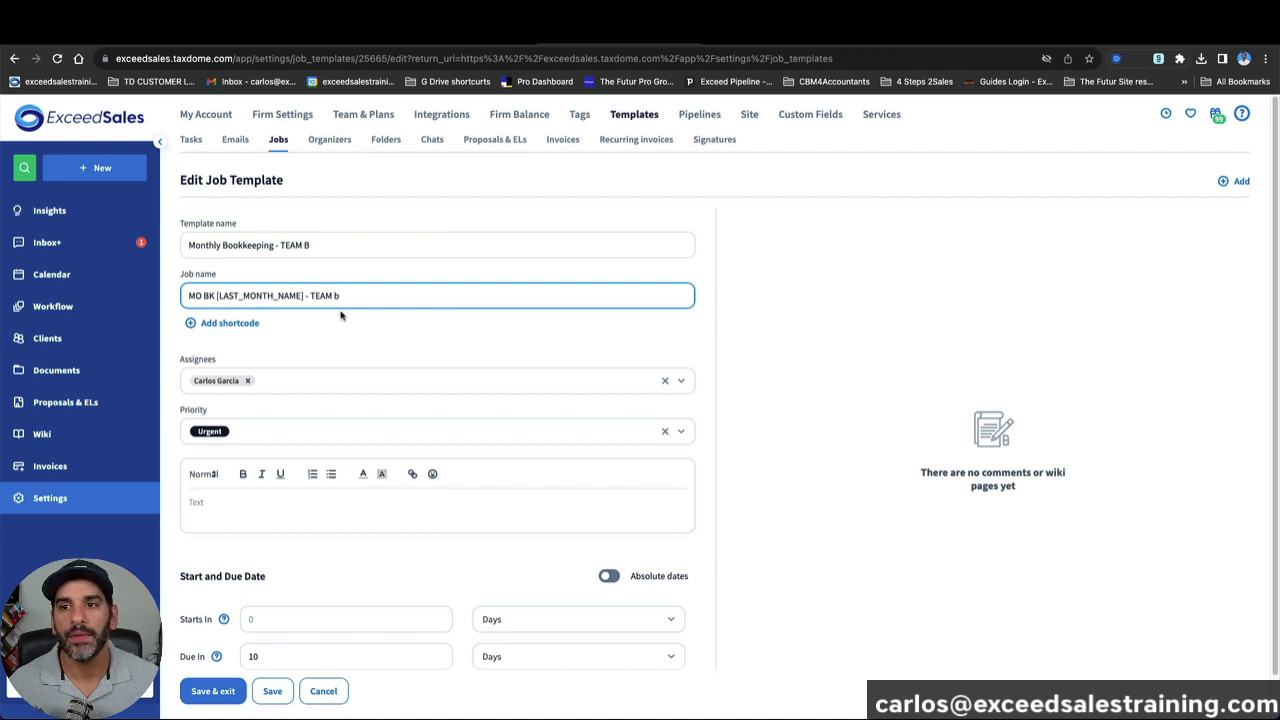
{"action": "key", "text": "BackSpace"}
{"action": "type", "text": "B"}
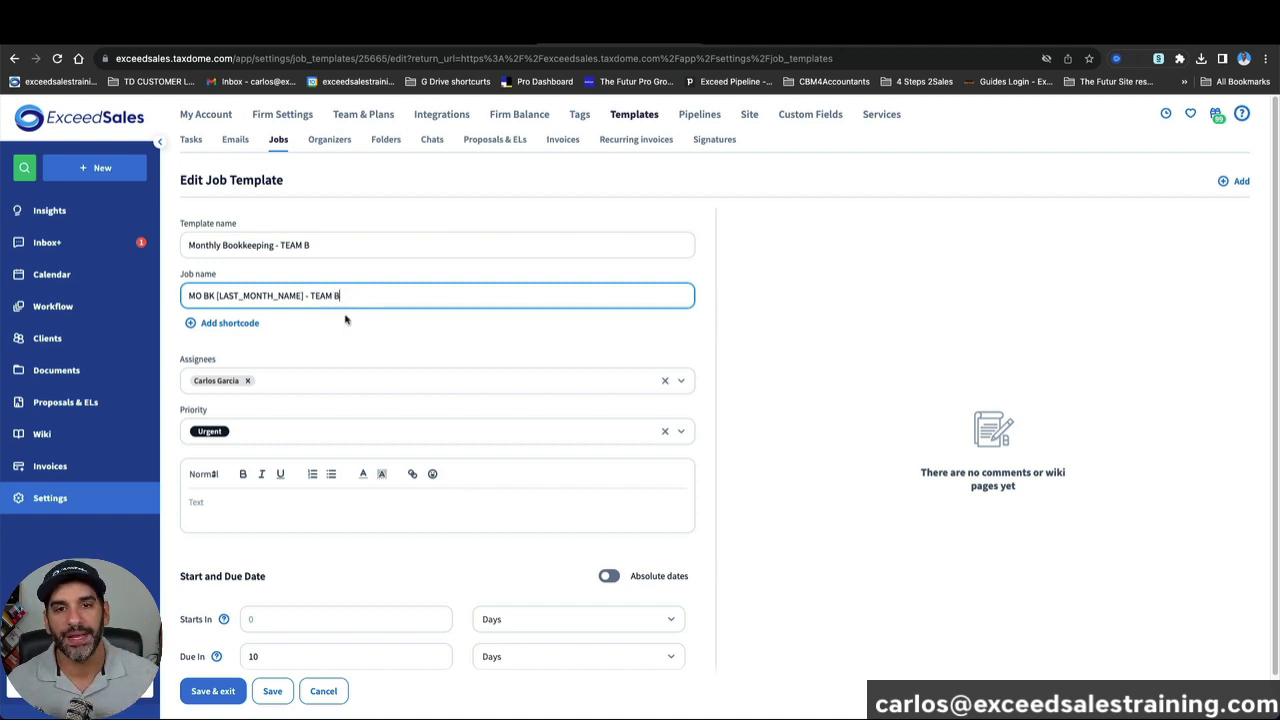
Step: Set the TEAM B job template's priority to Medium and its due period to 20 days, then save and exit
{"action": "left_click", "coordinate": [309, 437]}
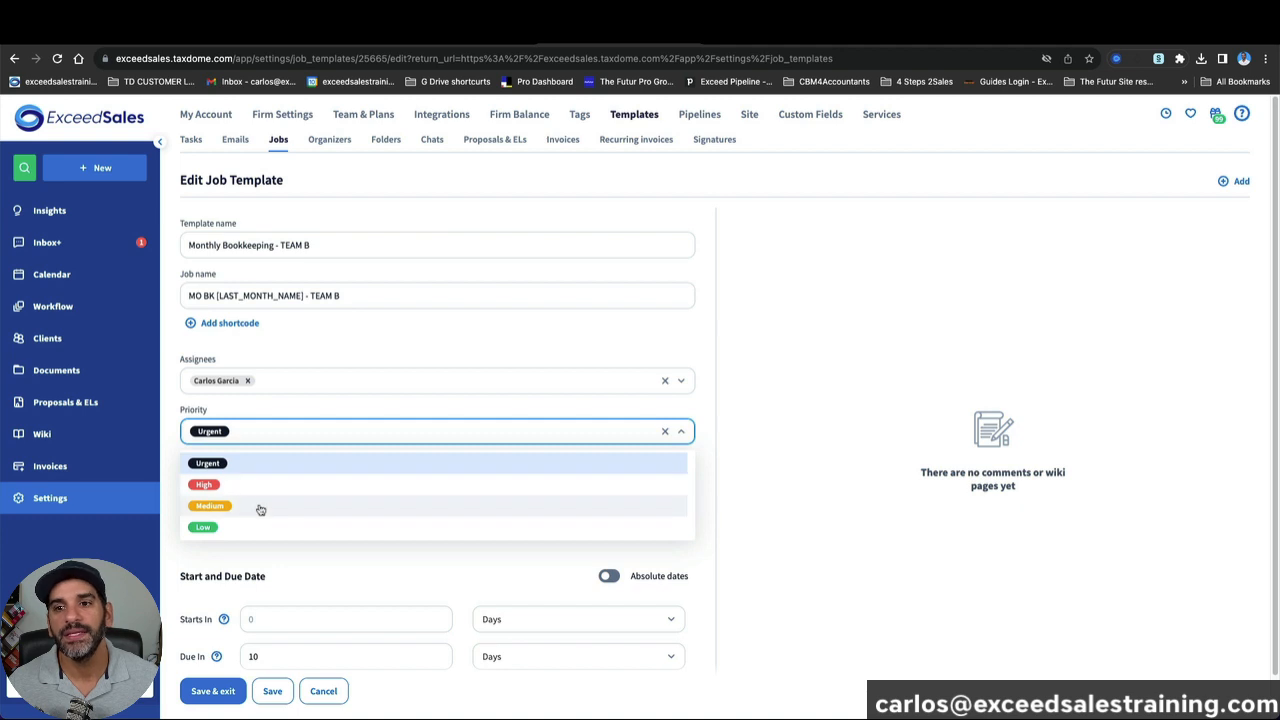
{"action": "left_click", "coordinate": [270, 501]}
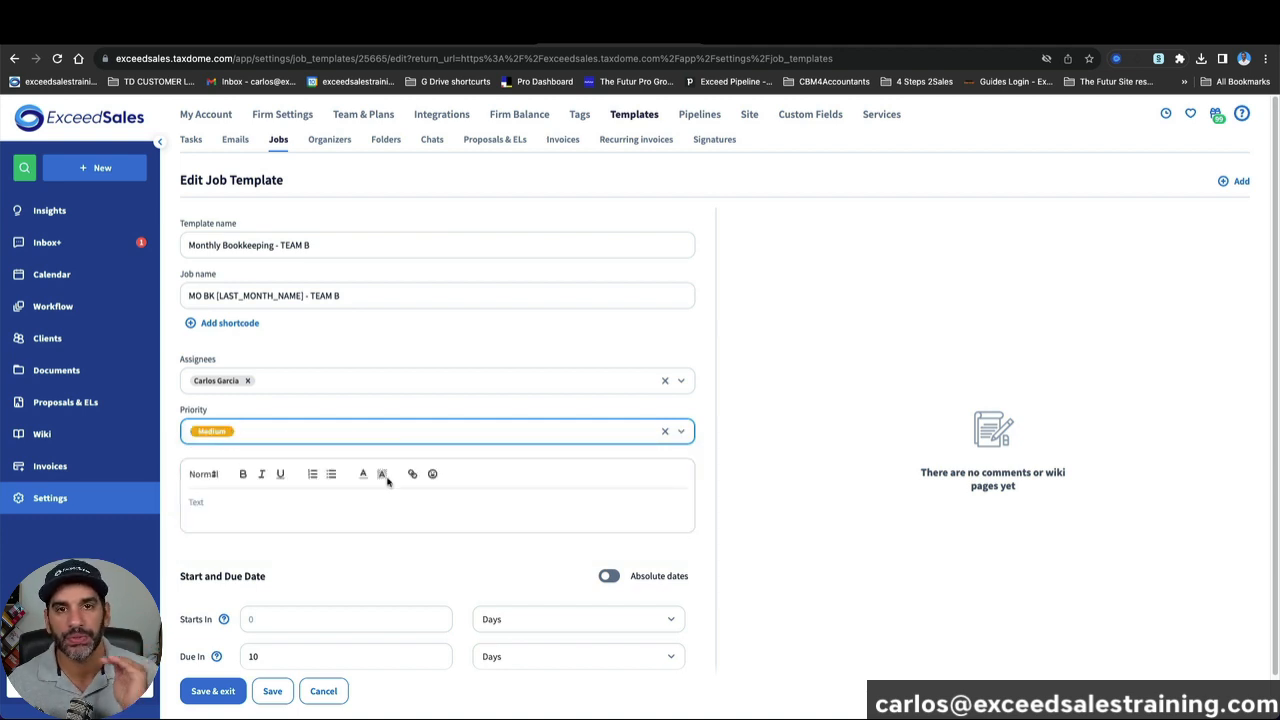
{"action": "left_click", "coordinate": [323, 630]}
{"action": "left_click", "coordinate": [326, 651]}
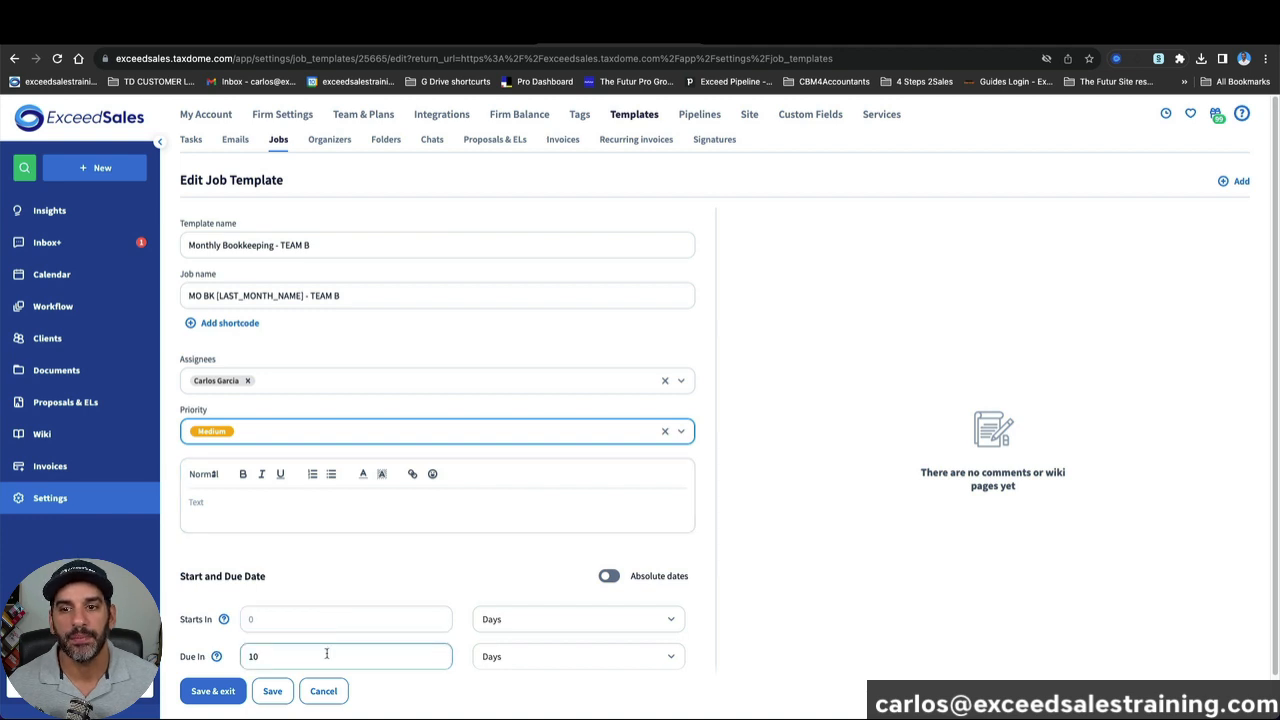
{"action": "key", "text": "BackSpace"}
{"action": "key", "text": "BackSpace"}
{"action": "type", "text": "0"}
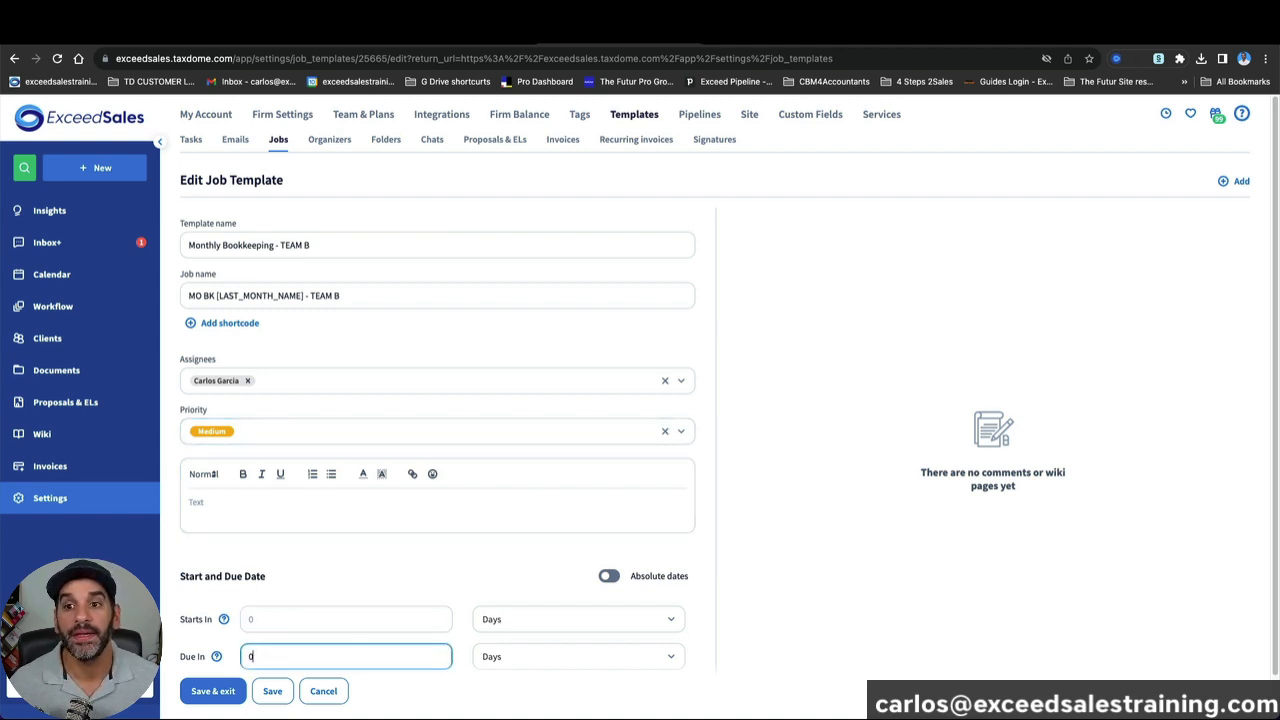
{"action": "key", "text": "BackSpace"}
{"action": "type", "text": "20"}
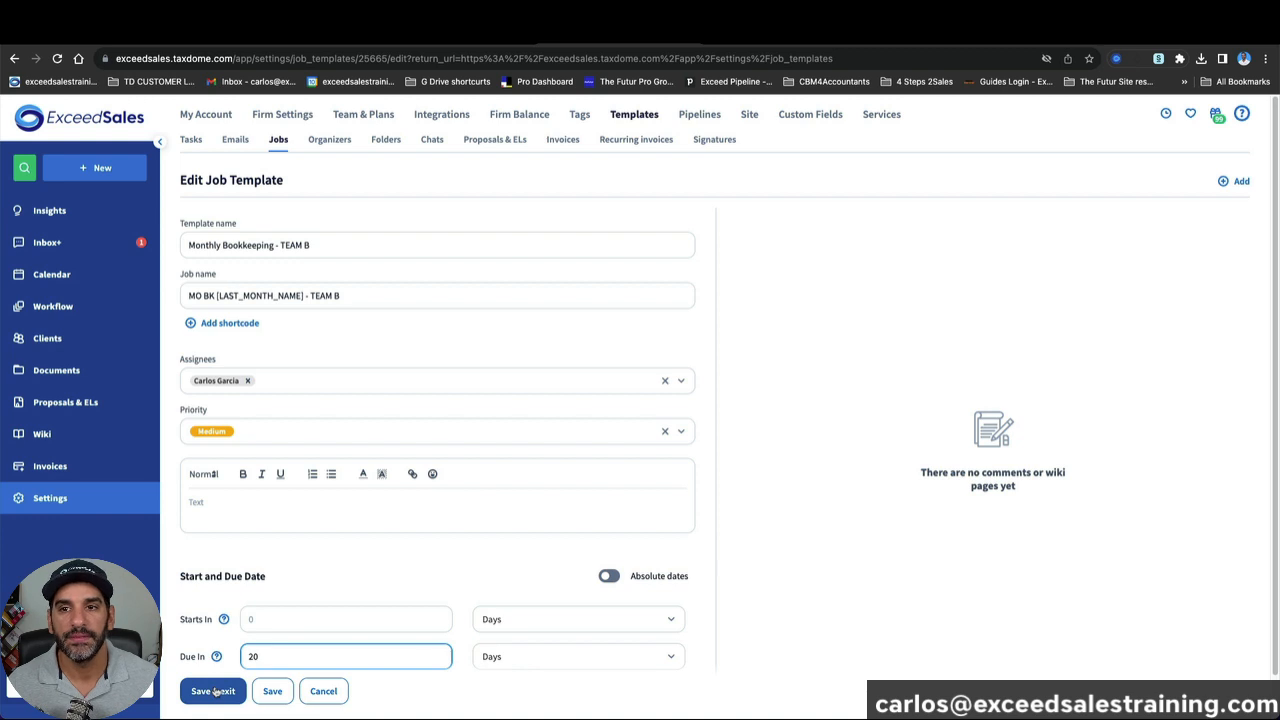
{"action": "left_click", "coordinate": [214, 691]}
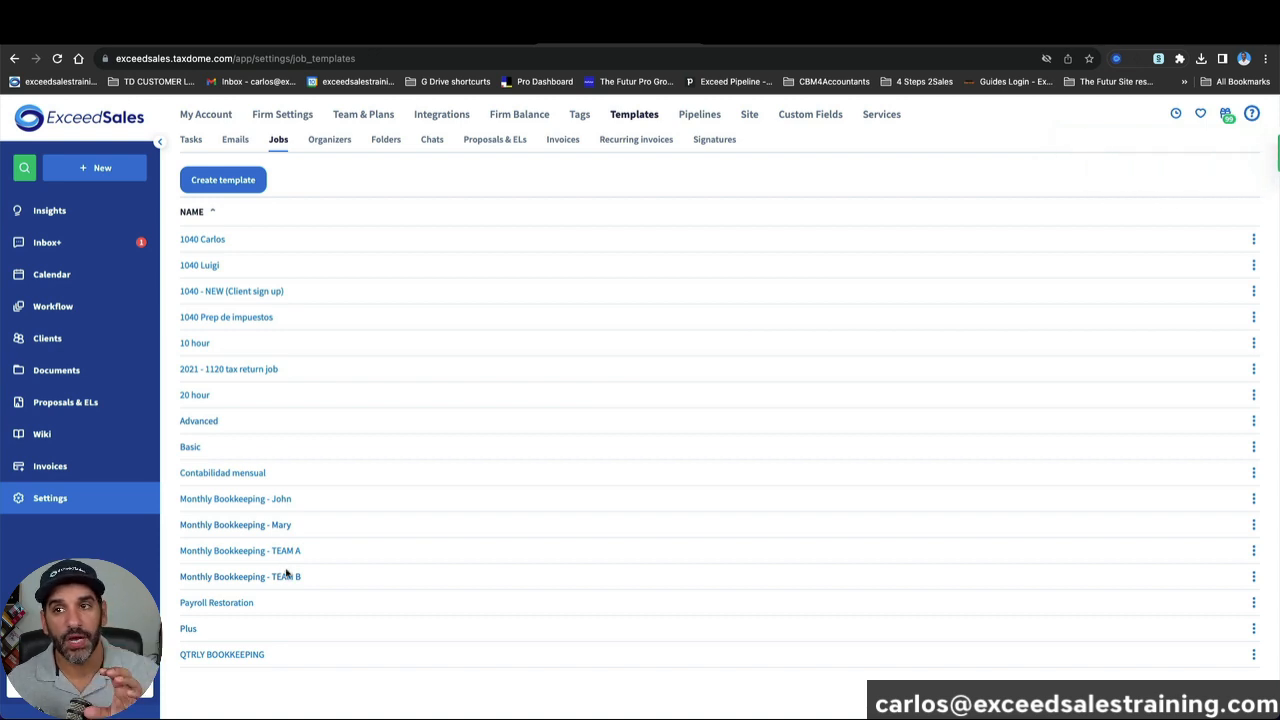
Step: Return to editing the 02 *ExceedSales Template* Bookkeeping pipeline and review its default job template options without choosing one
{"action": "left_click", "coordinate": [81, 314]}
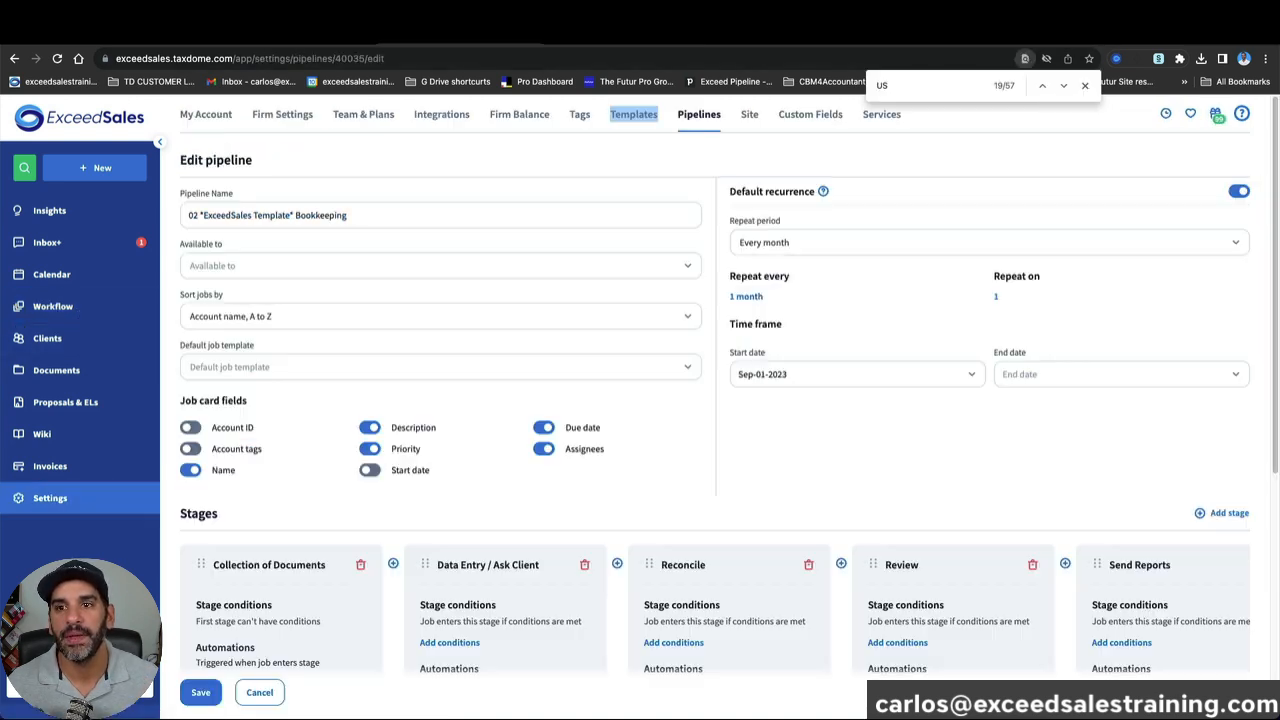
{"action": "left_click", "coordinate": [390, 367]}
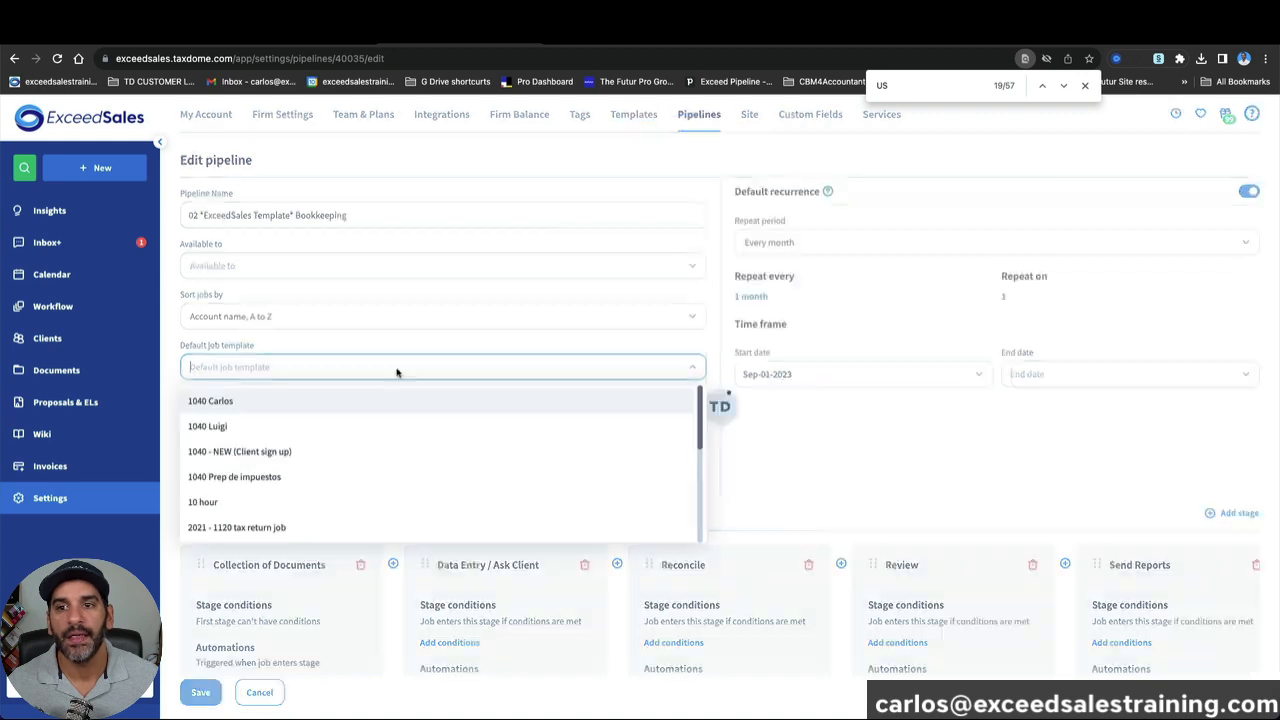
{"action": "scroll", "coordinate": [363, 457], "scroll_direction": "down", "scroll_amount": 10}
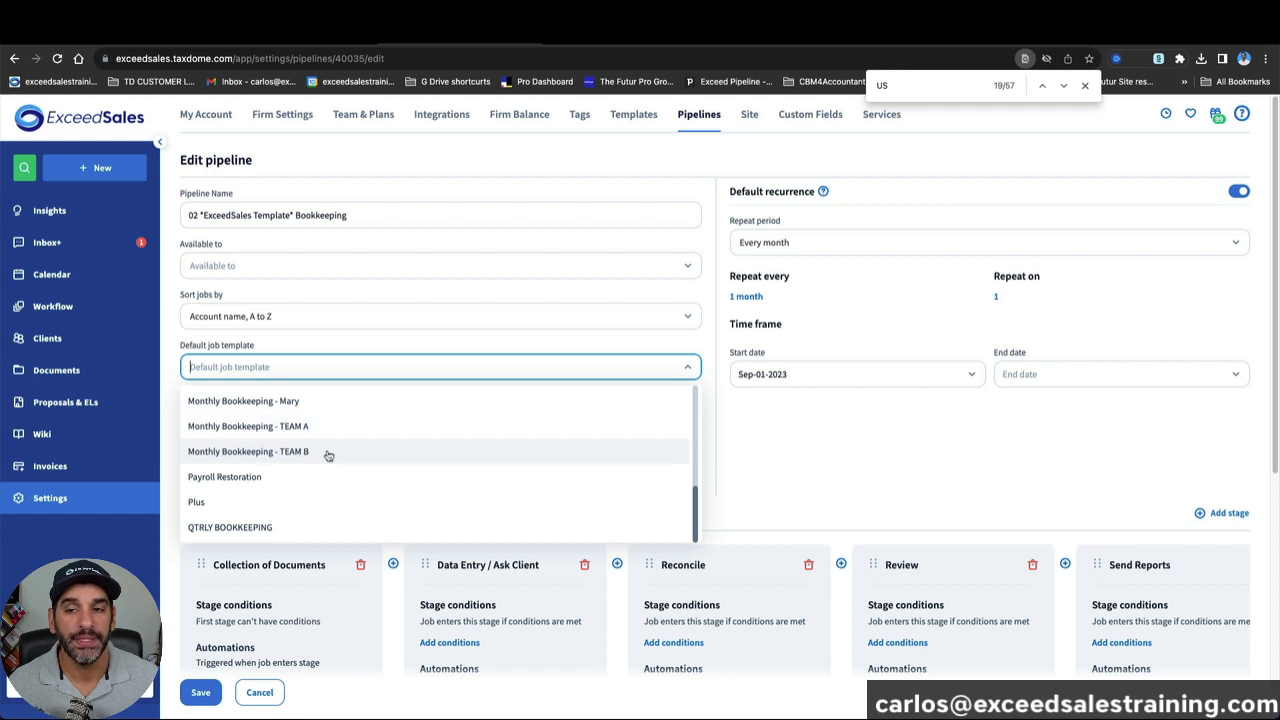
{"action": "left_click", "coordinate": [800, 451]}
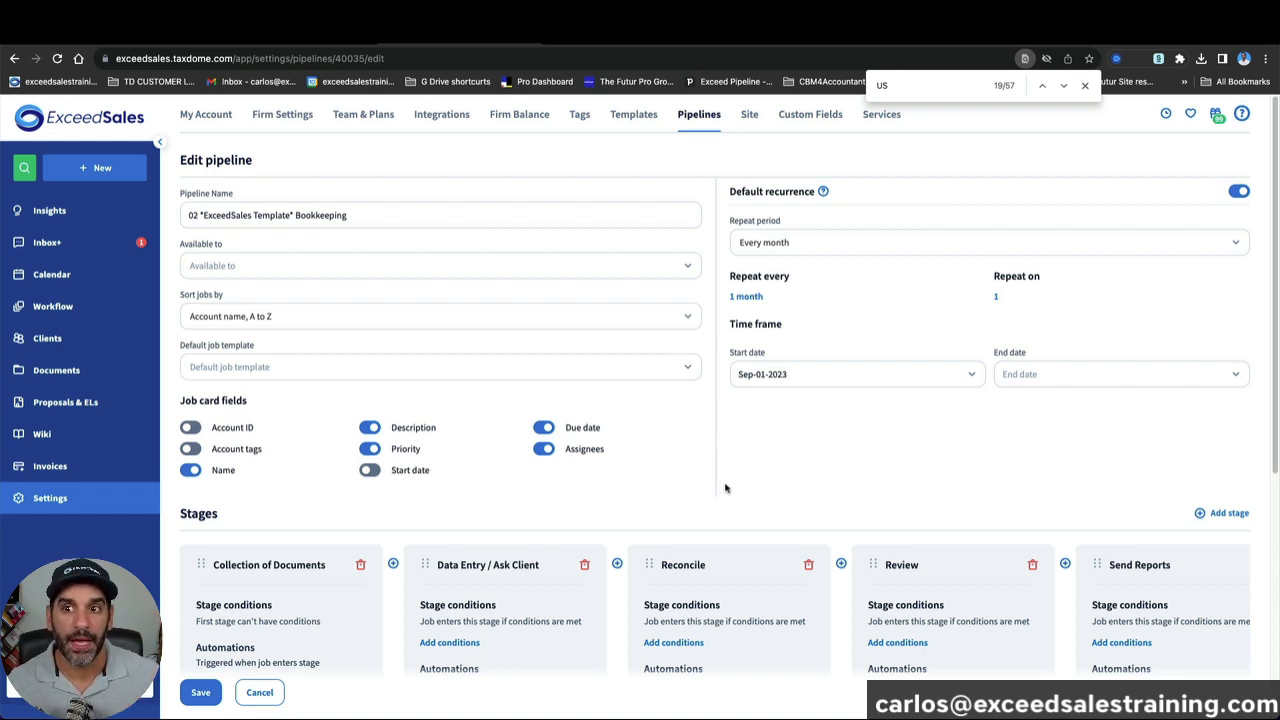
Step: Save the pipeline settings and open the 02 *ExceedSales Template* Bookkeeping pipeline board
{"action": "scroll", "coordinate": [722, 480], "scroll_direction": "down", "scroll_amount": 3}
{"action": "scroll", "coordinate": [718, 469], "scroll_direction": "up", "scroll_amount": 5}
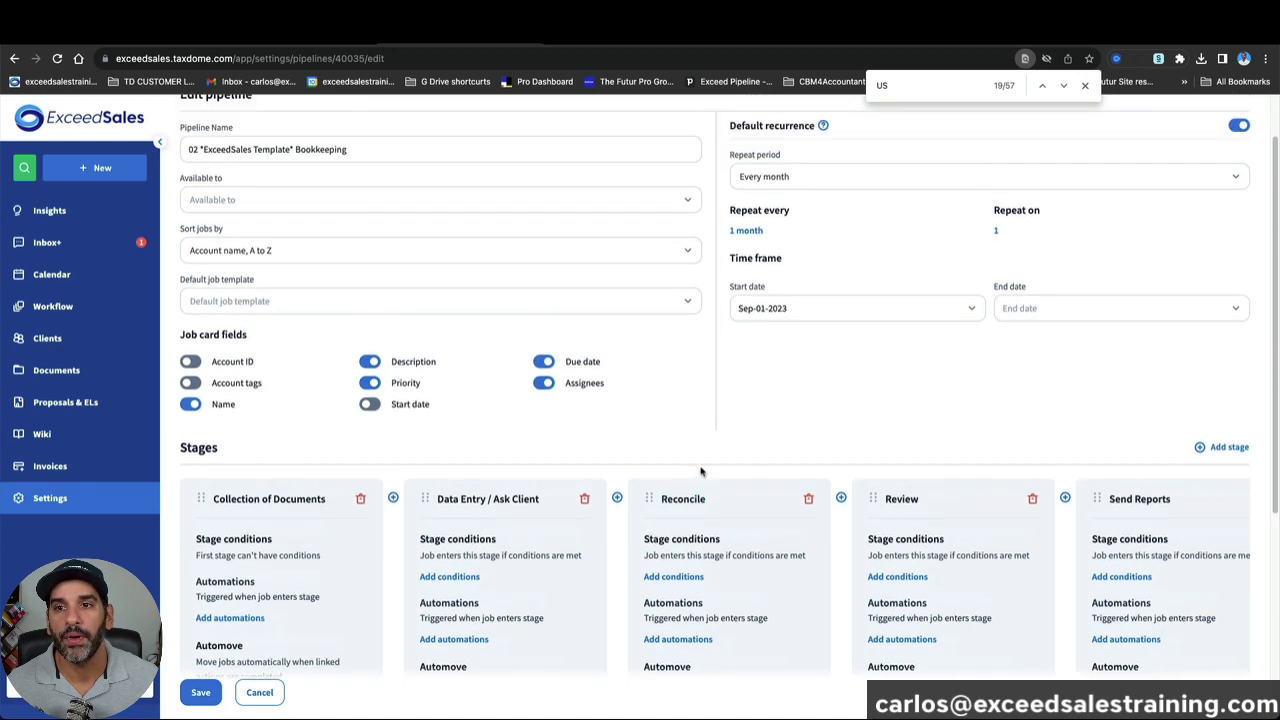
{"action": "left_click", "coordinate": [200, 692]}
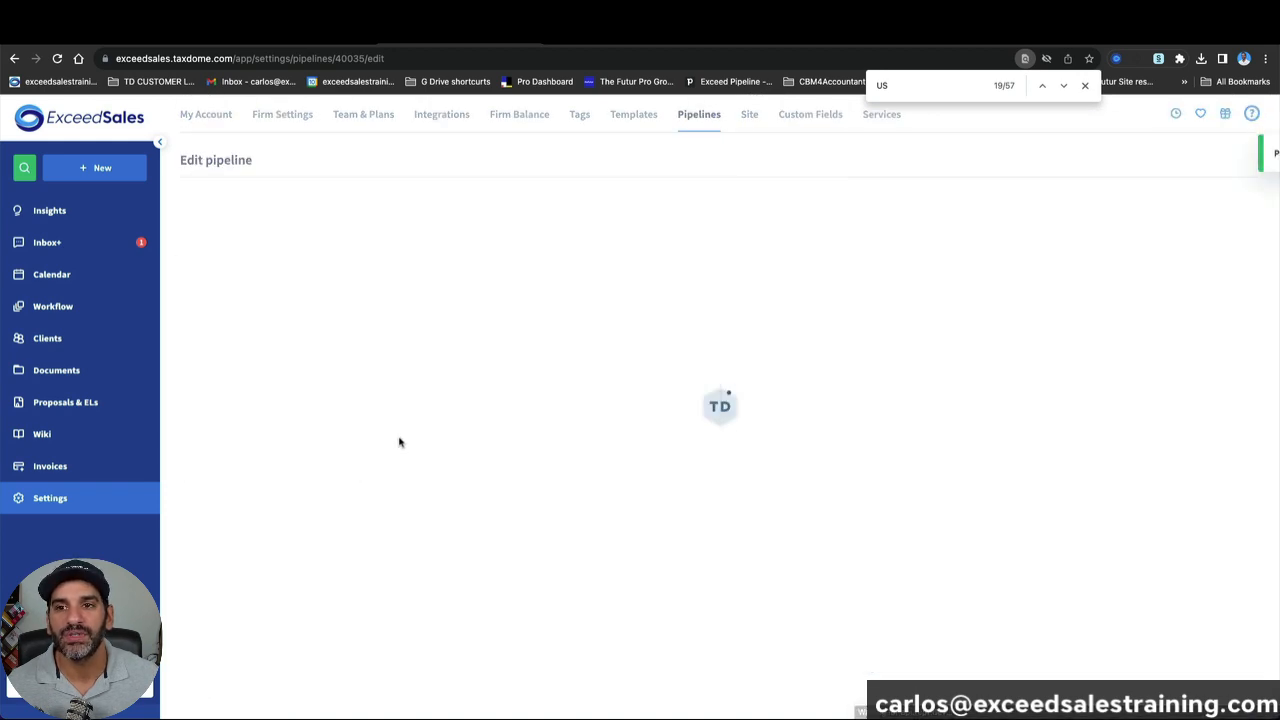
{"action": "left_click", "coordinate": [115, 309]}
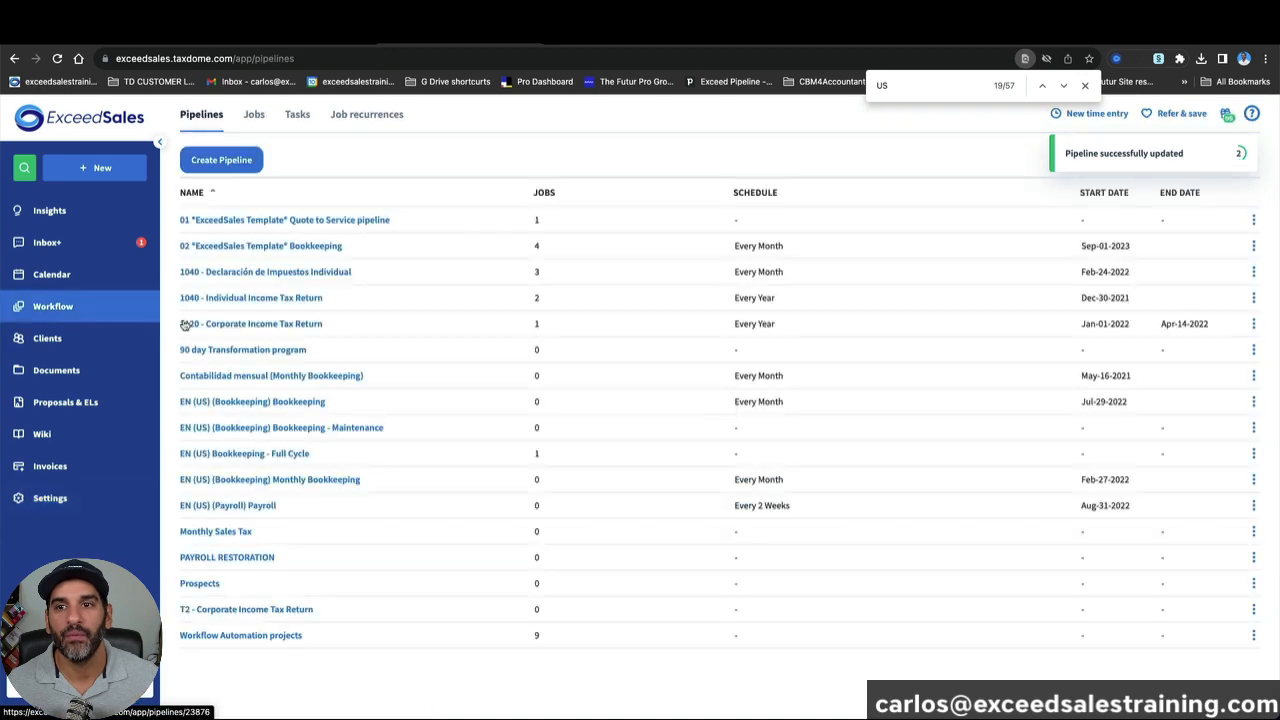
{"action": "left_click", "coordinate": [323, 258]}
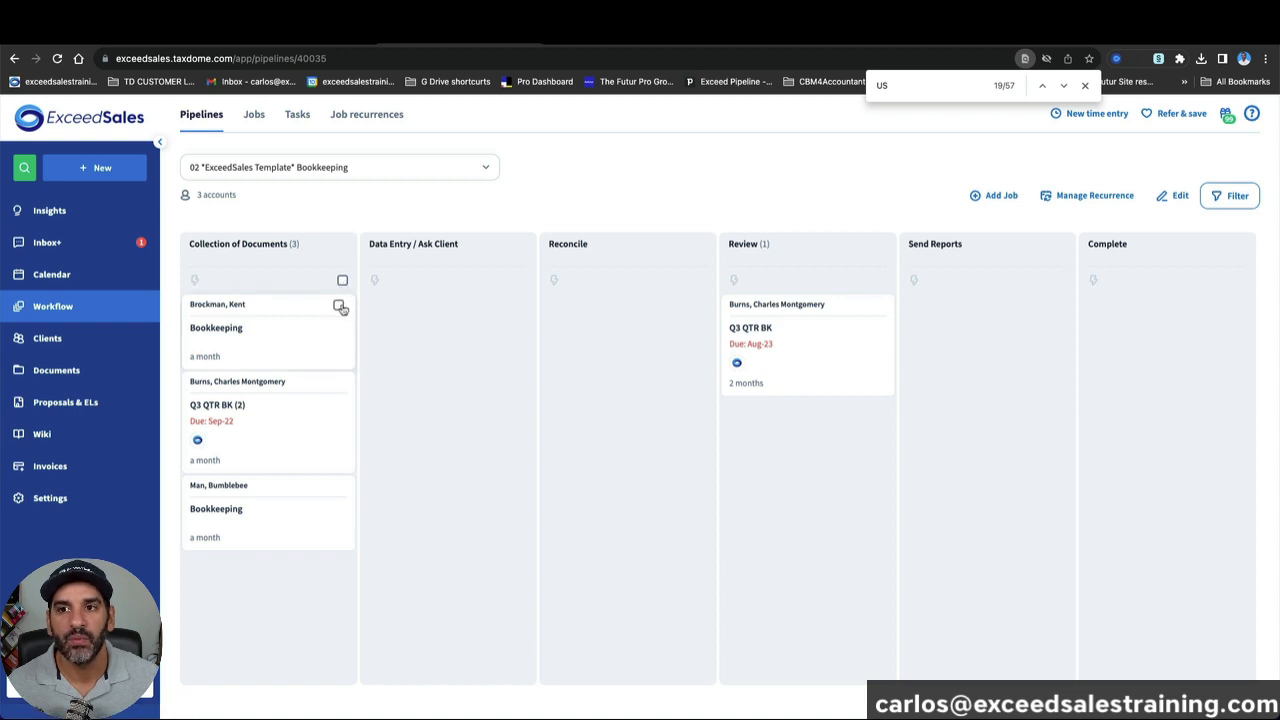
Step: Archive all jobs in the Collection of Documents stage
{"action": "left_click", "coordinate": [338, 305]}
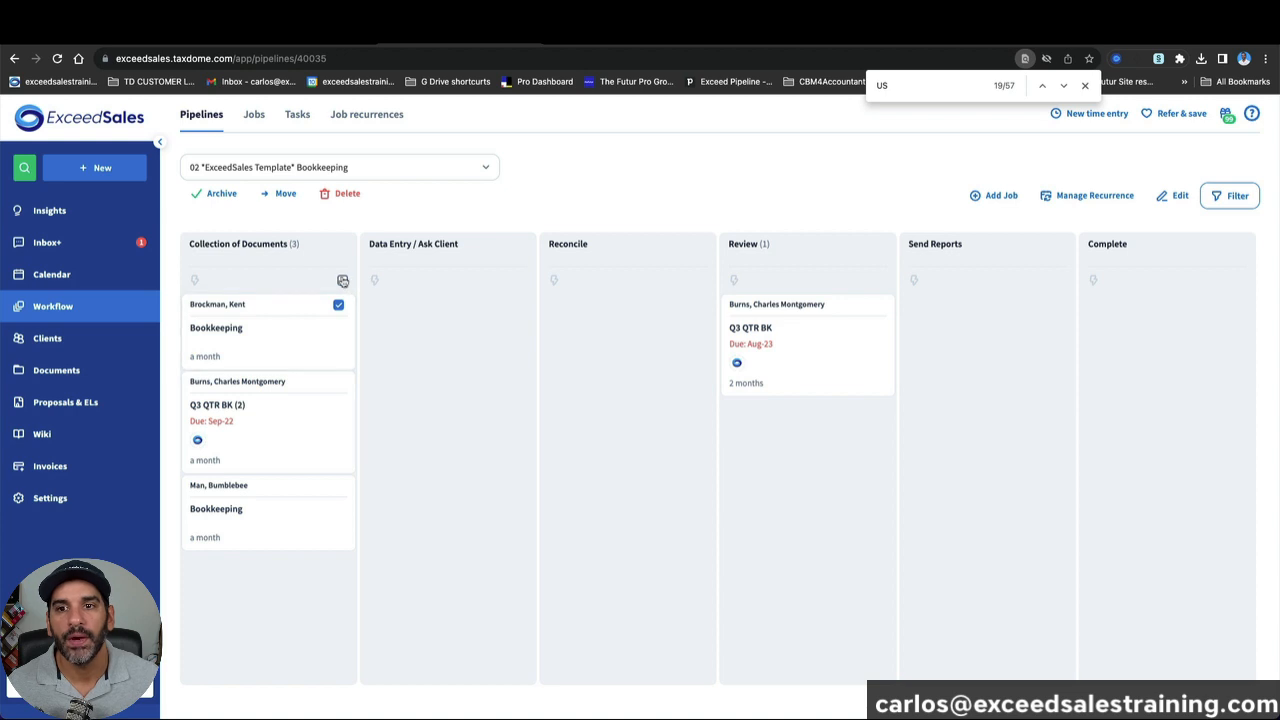
{"action": "left_click", "coordinate": [342, 280]}
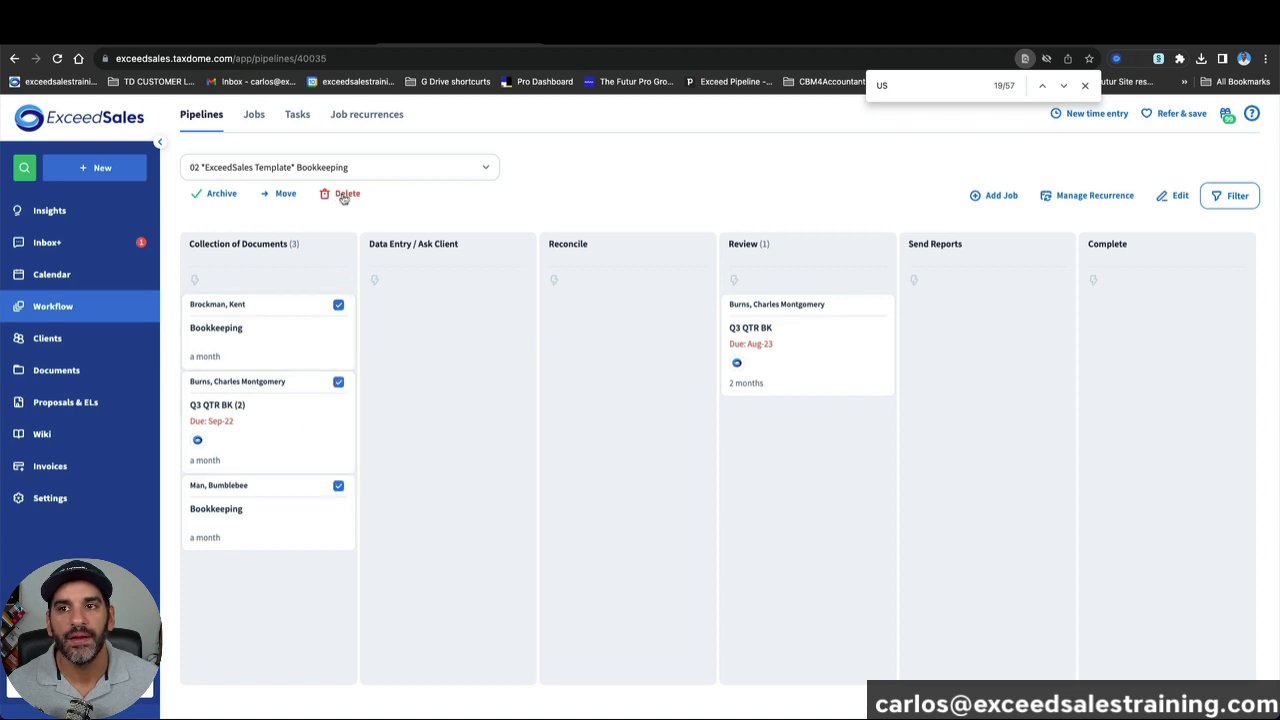
{"action": "left_click", "coordinate": [223, 200]}
{"action": "left_click", "coordinate": [483, 421]}
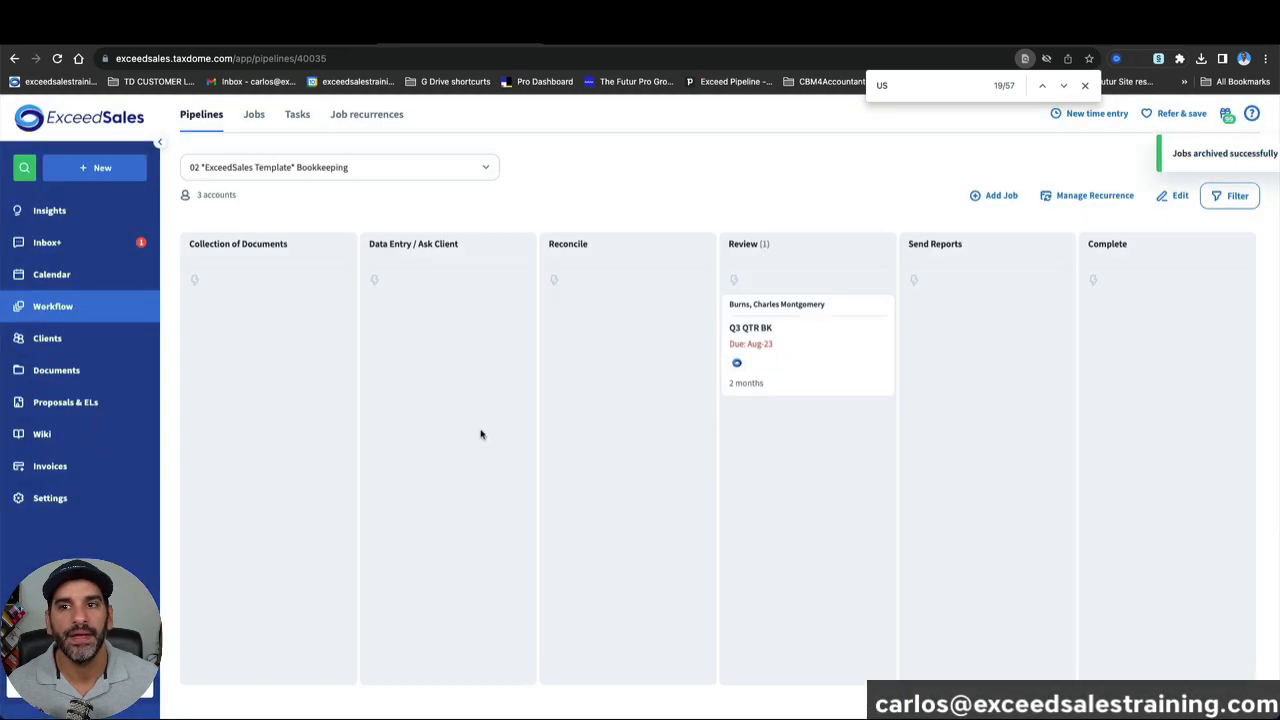
Step: Archive the Q3 QTR BK job in the Review stage and dismiss the browser's find bar
{"action": "left_click", "coordinate": [878, 302]}
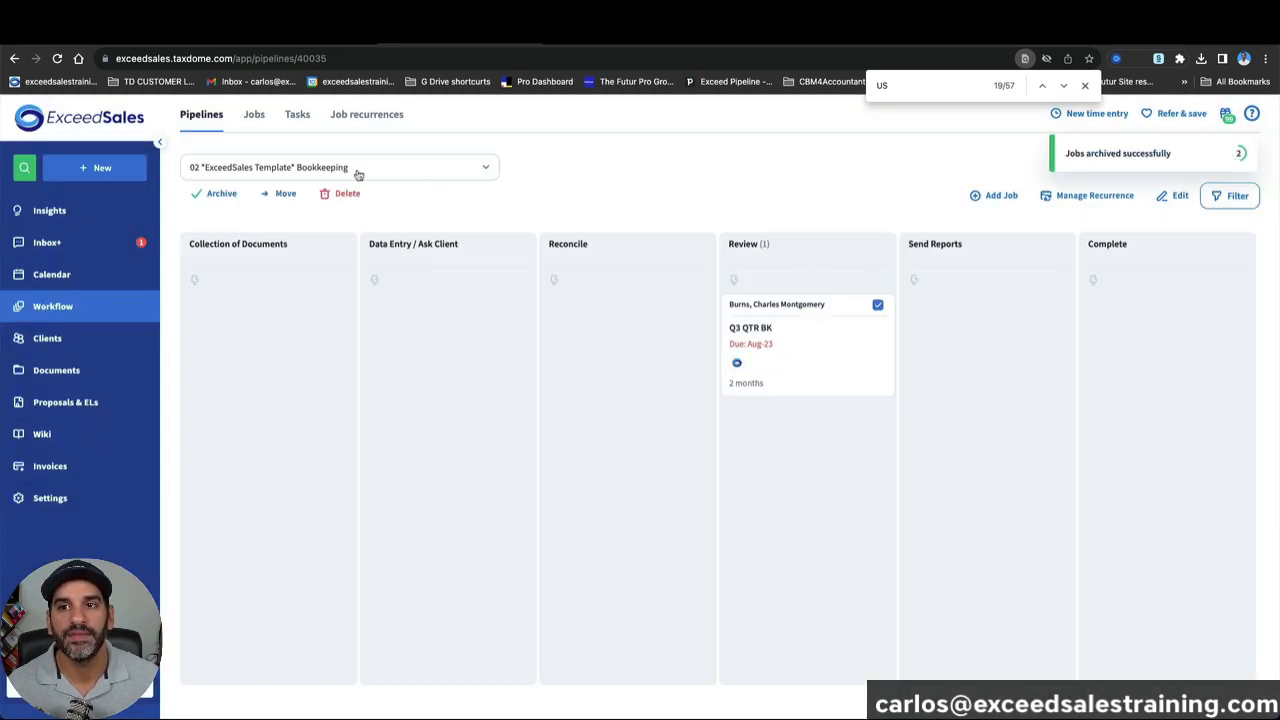
{"action": "left_click", "coordinate": [224, 200]}
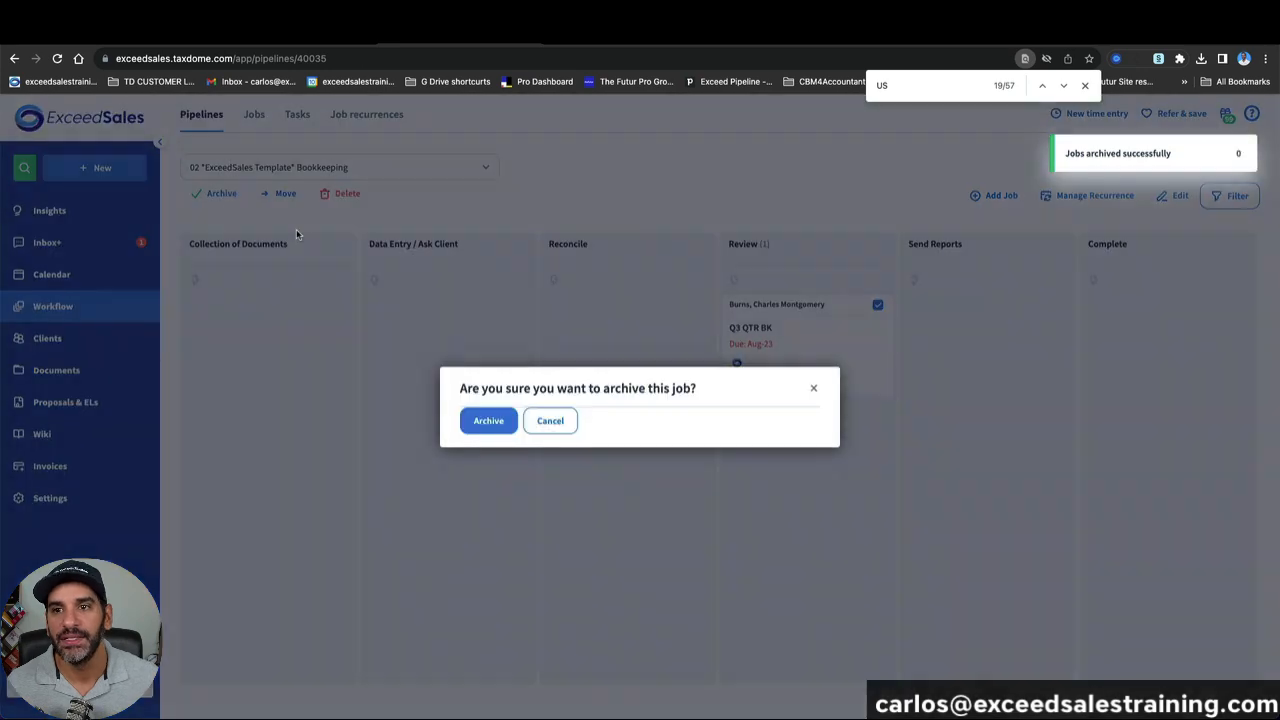
{"action": "left_click", "coordinate": [486, 421]}
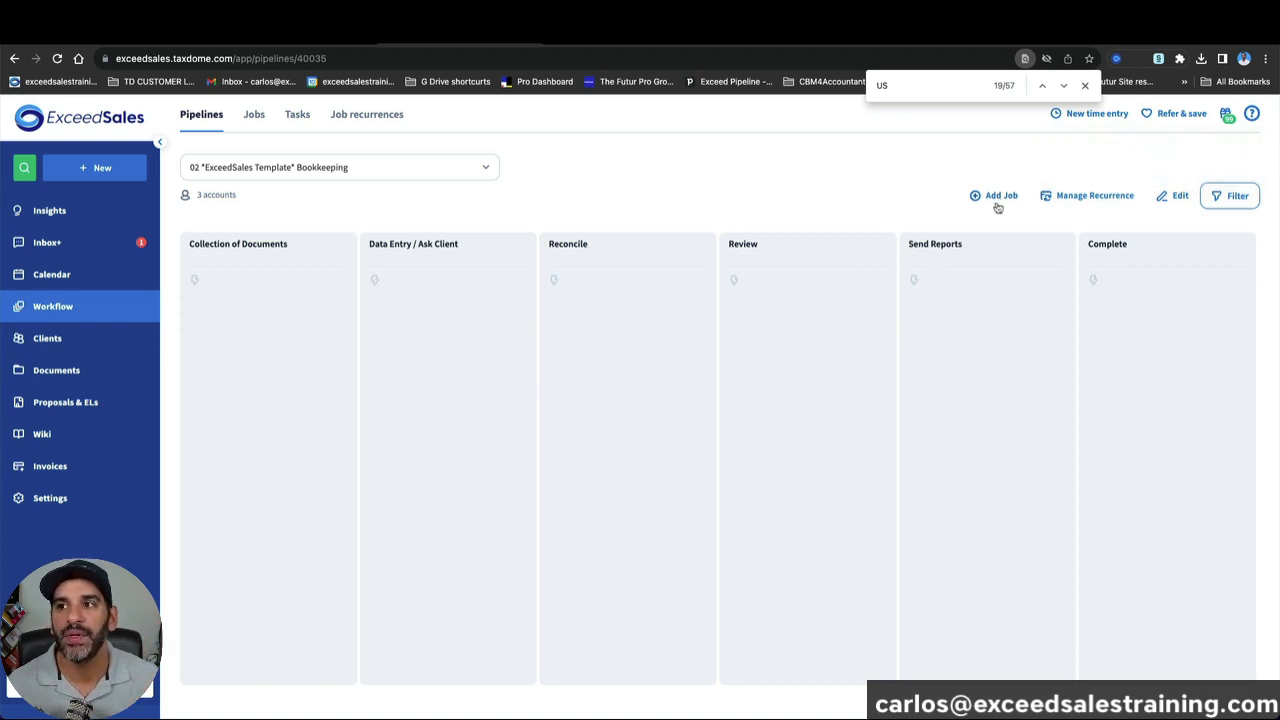
{"action": "left_click", "coordinate": [1085, 86]}
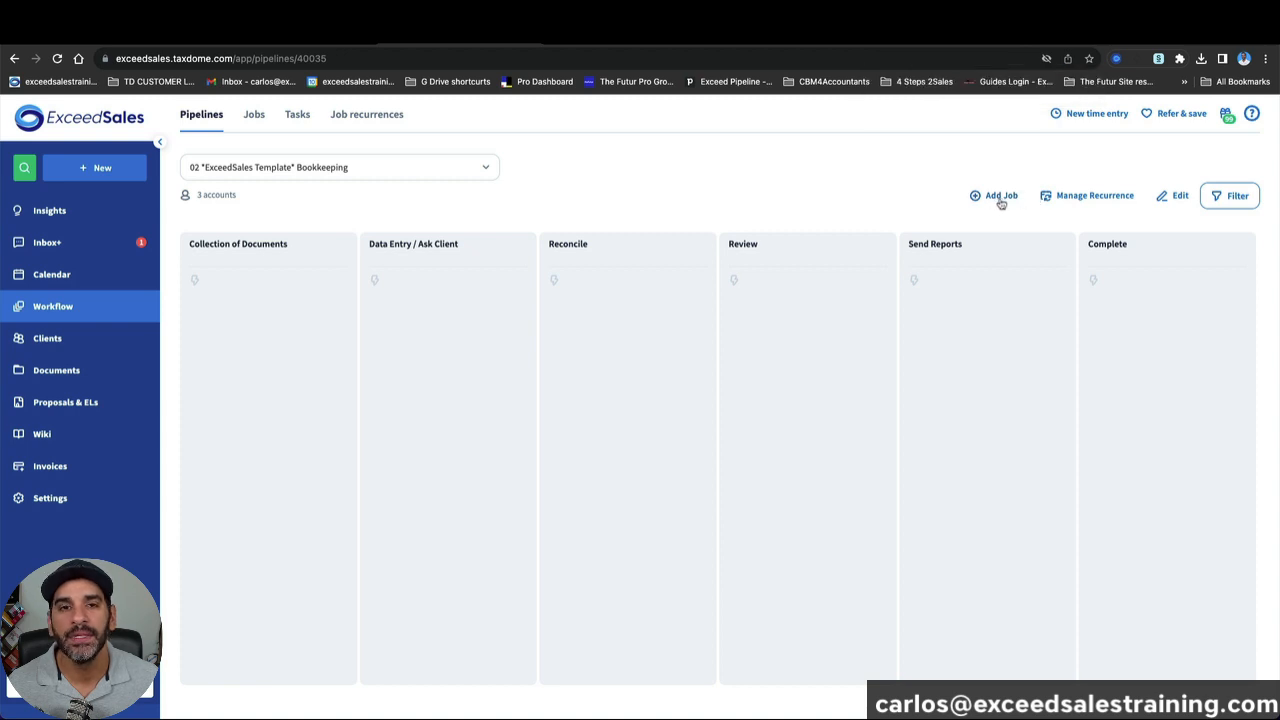
{"action": "left_click", "coordinate": [1000, 197]}
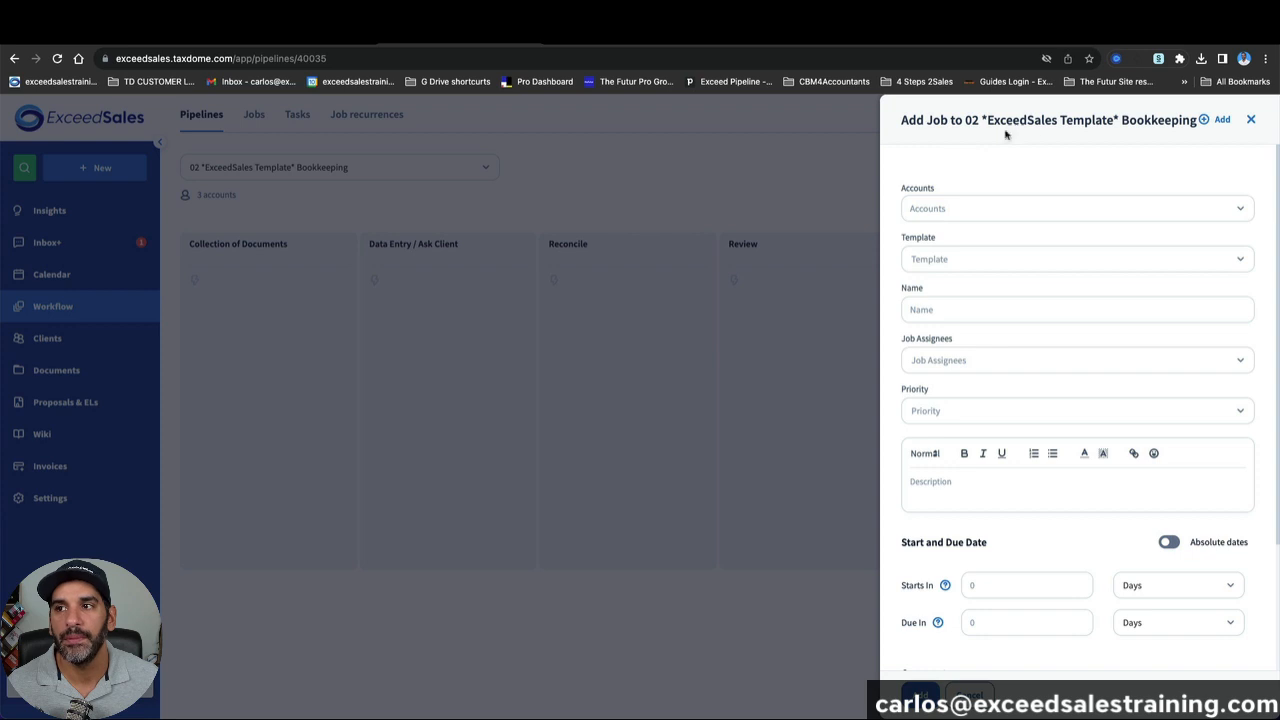
{"action": "left_click", "coordinate": [1014, 207]}
{"action": "left_click", "coordinate": [1017, 172]}
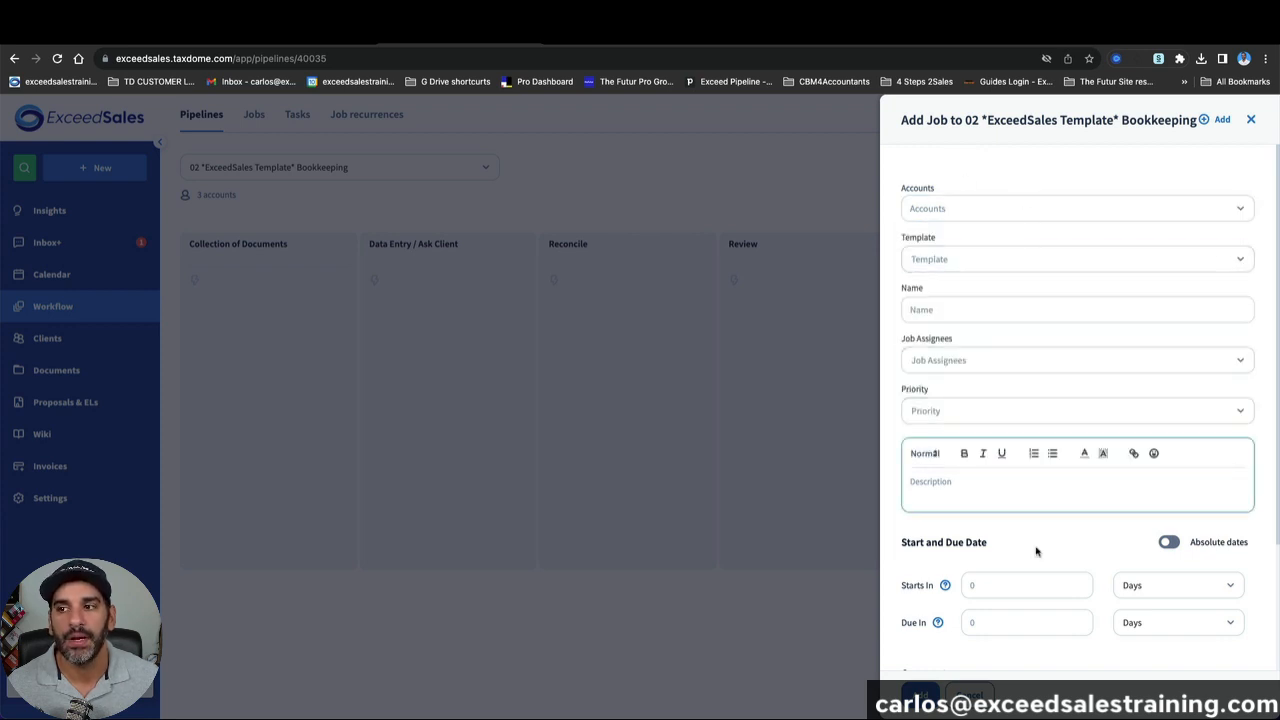
{"action": "left_click", "coordinate": [1037, 215]}
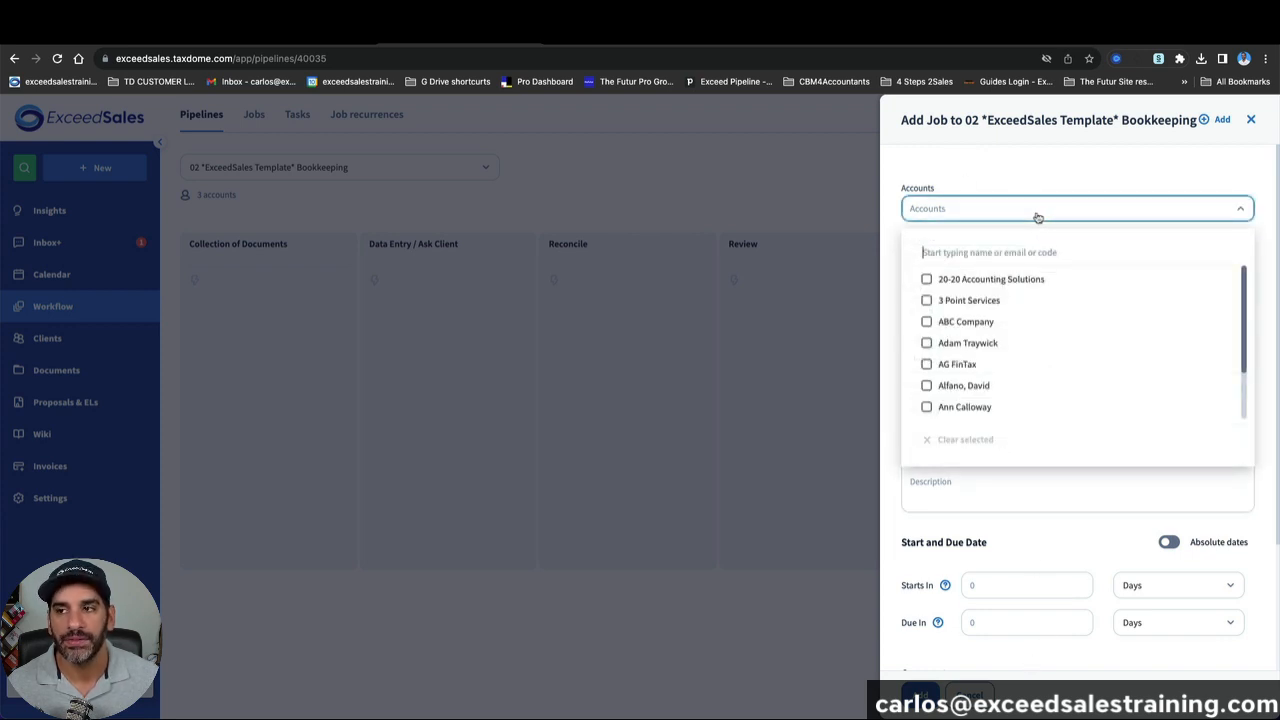
{"action": "left_click", "coordinate": [824, 198]}
{"action": "left_click", "coordinate": [824, 198]}
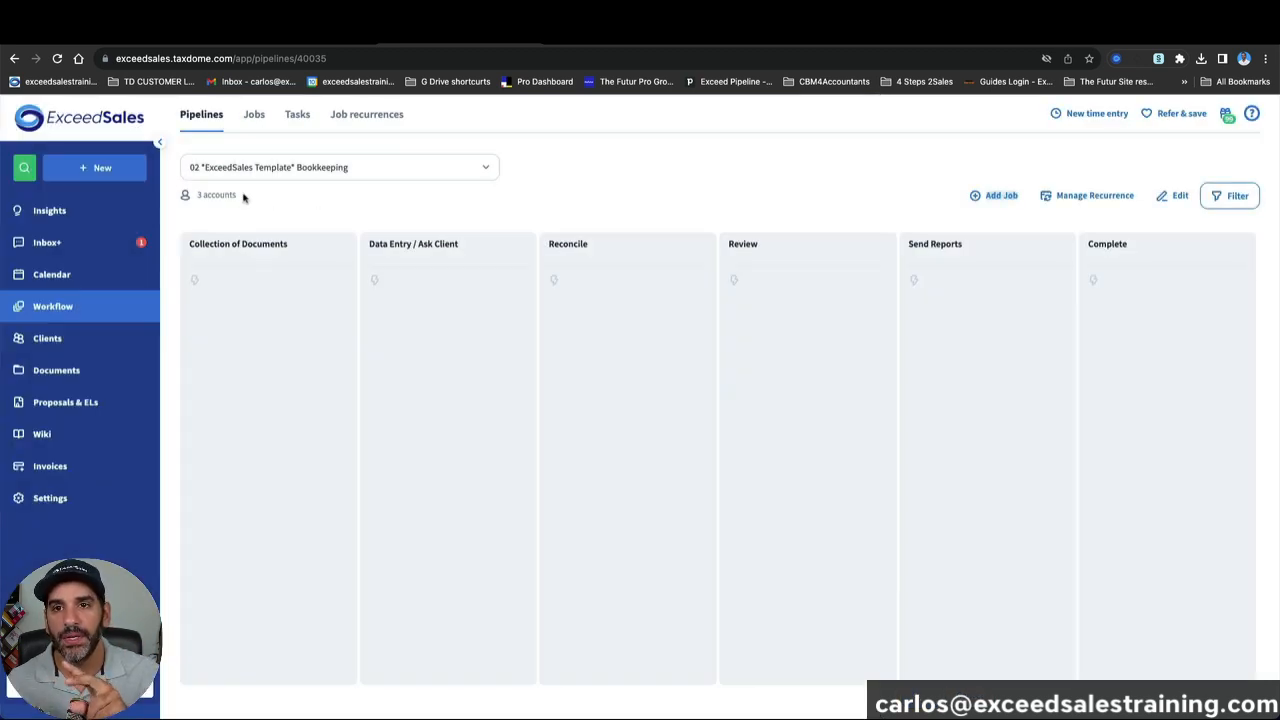
Step: Start a new job outside the pipeline board and choose the demo client account for it
{"action": "left_click", "coordinate": [105, 178]}
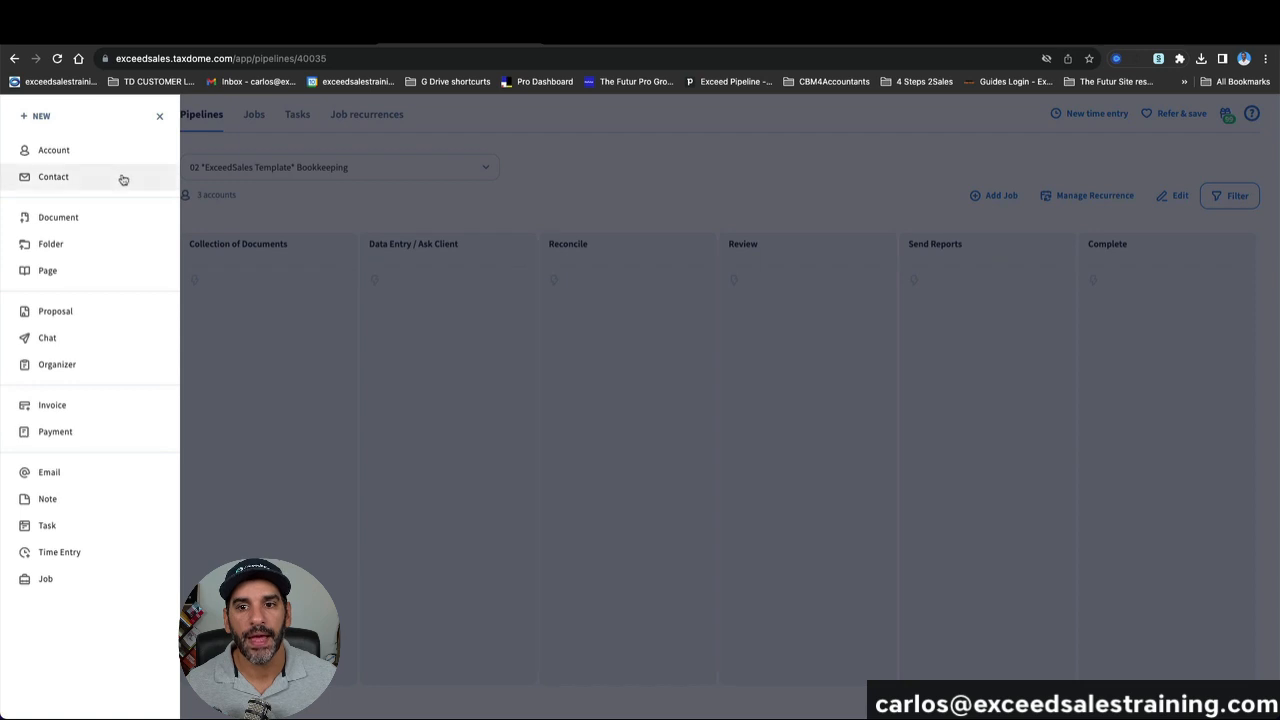
{"action": "left_click", "coordinate": [50, 584]}
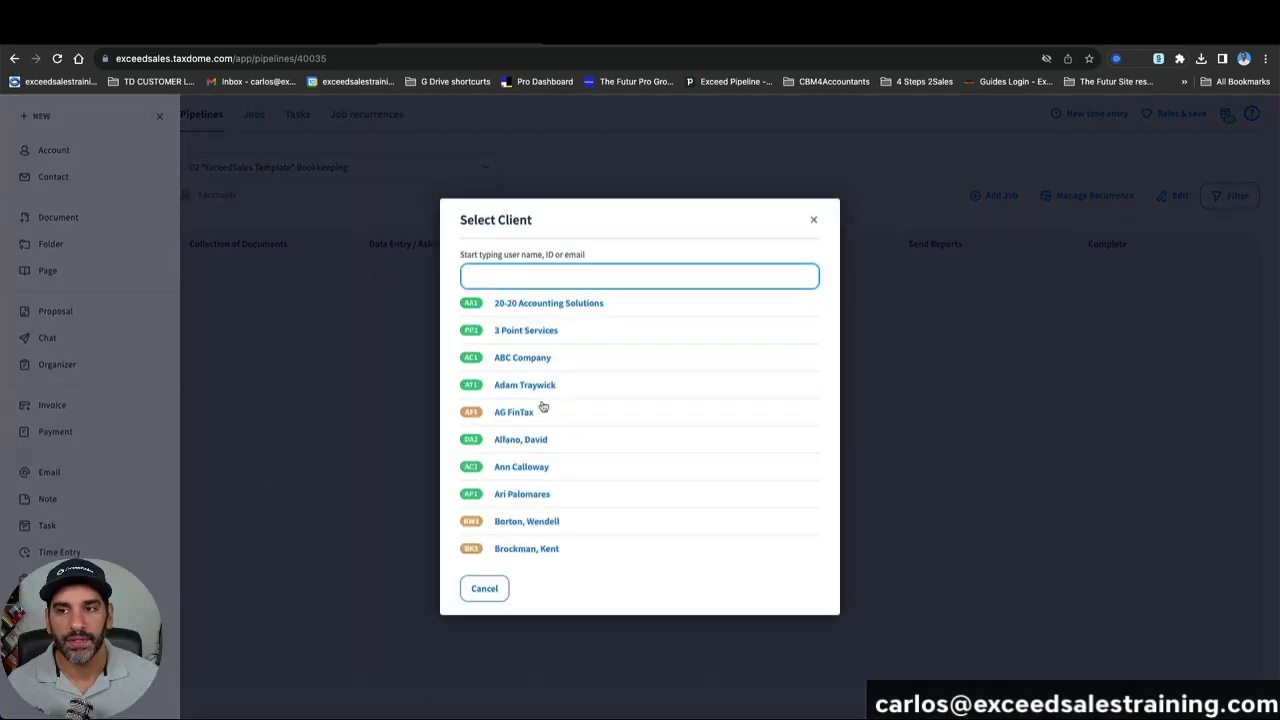
{"action": "type", "text": "carlo"}
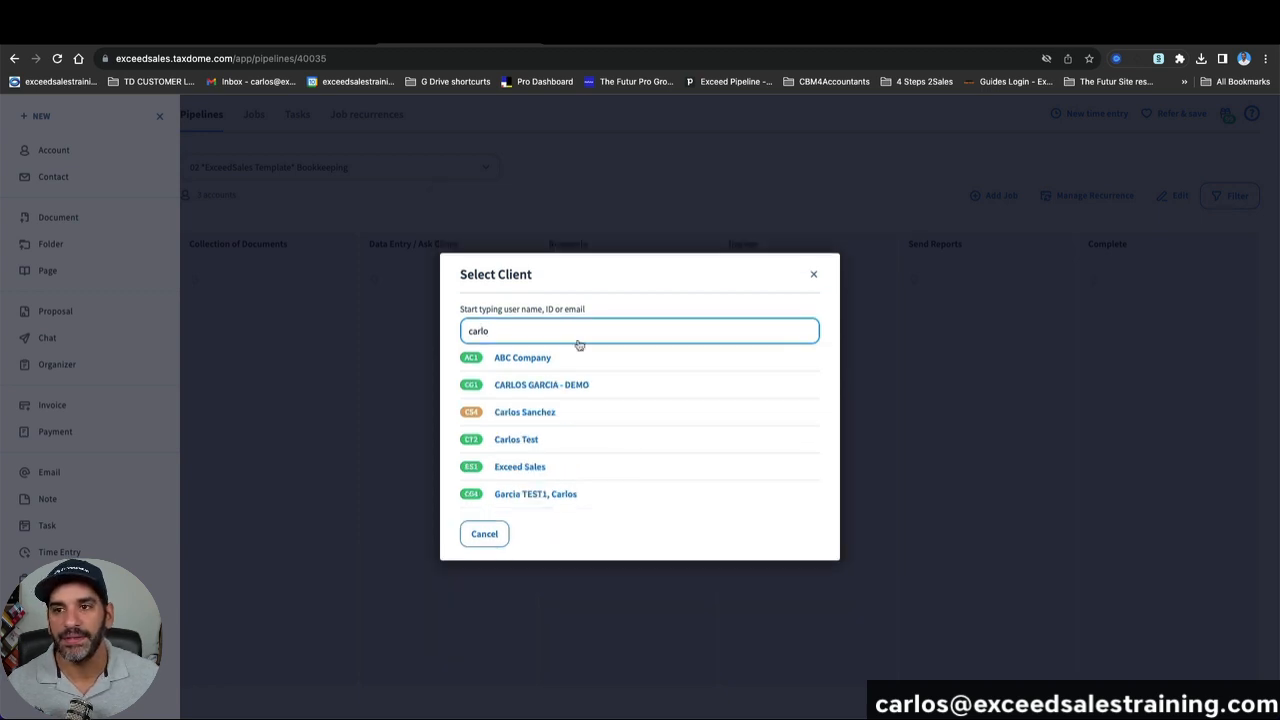
{"action": "left_click", "coordinate": [566, 382]}
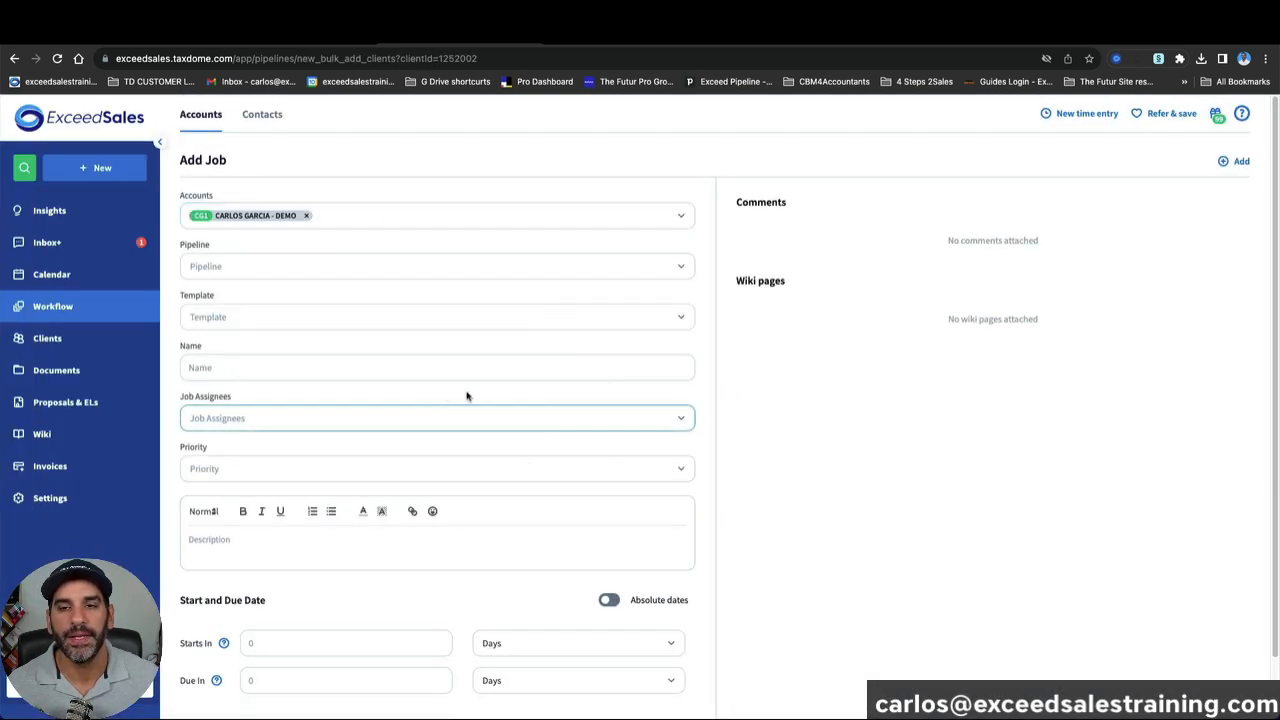
Step: Reopen the 02 *ExceedSales Template* Bookkeeping pipeline and start adding a job to it for the ABC Company account
{"action": "left_click", "coordinate": [88, 308]}
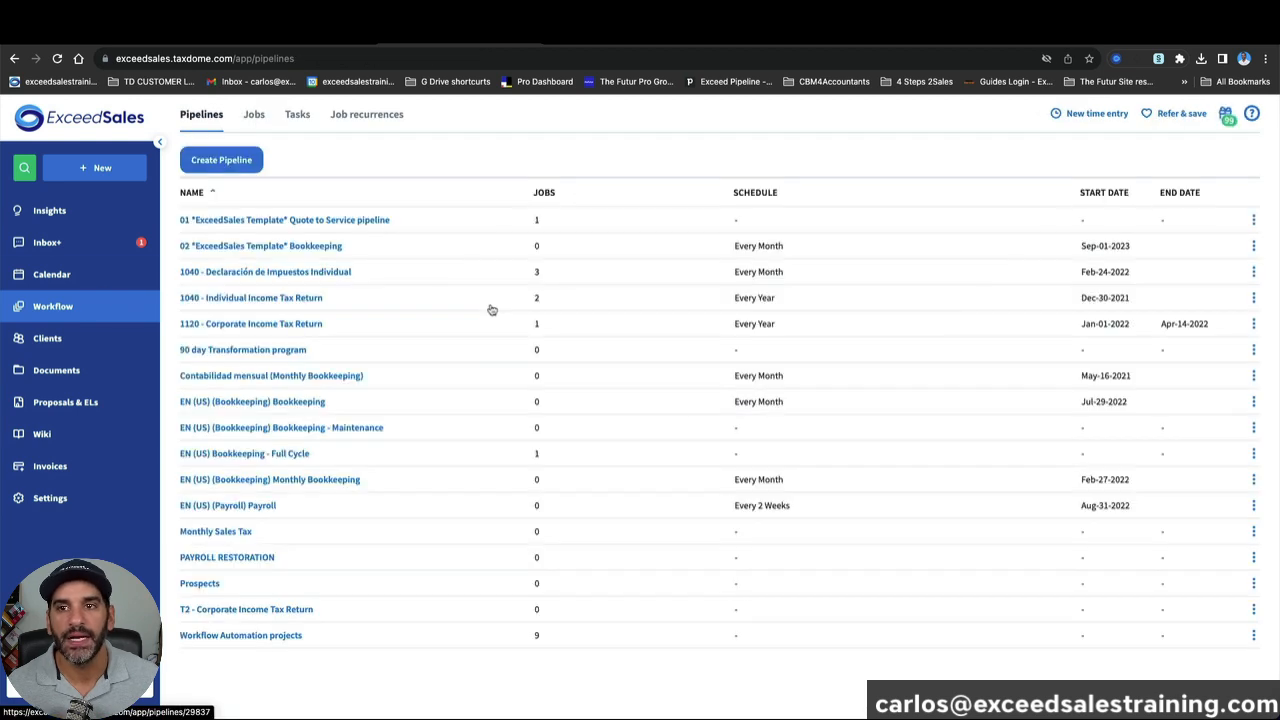
{"action": "left_click", "coordinate": [329, 246]}
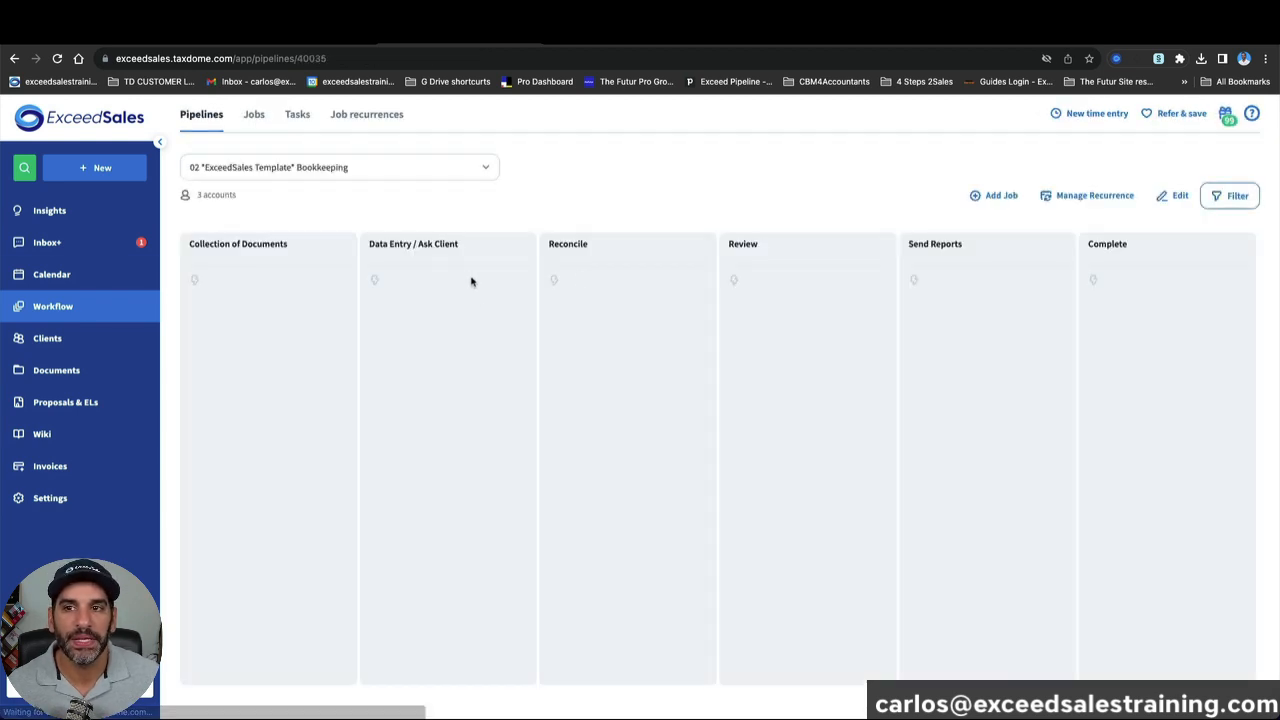
{"action": "left_click", "coordinate": [990, 196]}
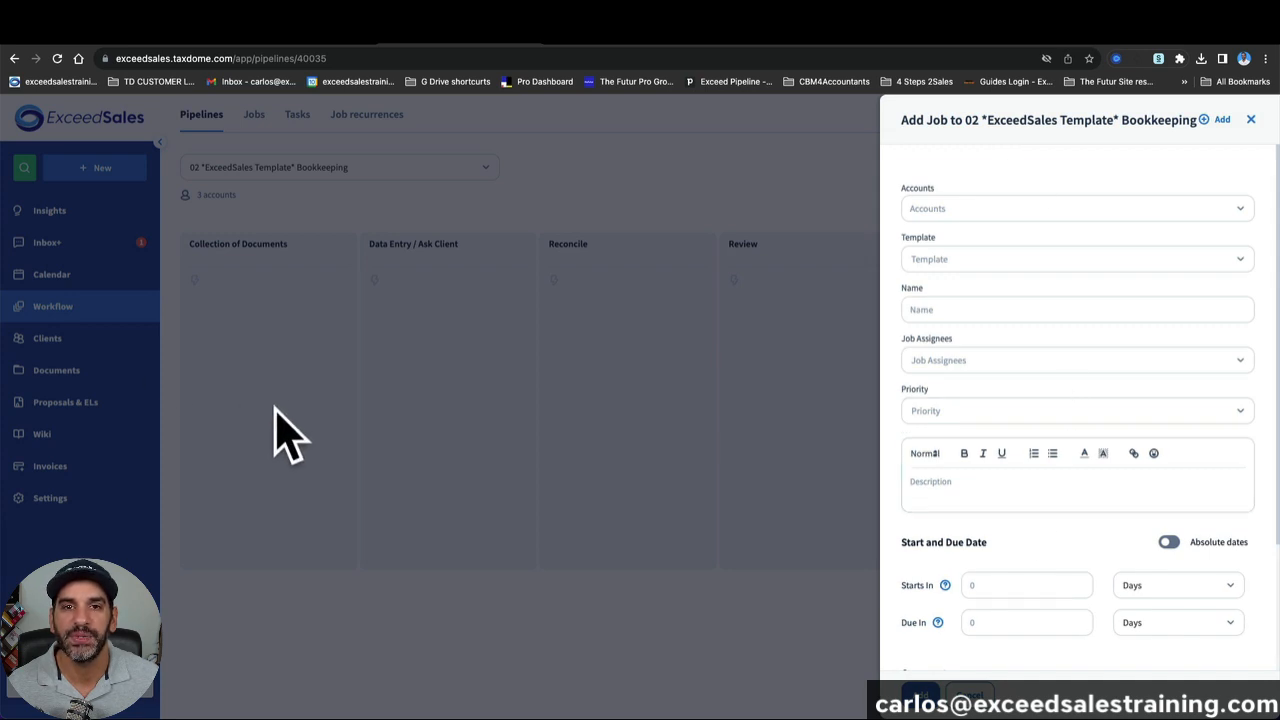
{"action": "left_click", "coordinate": [999, 212]}
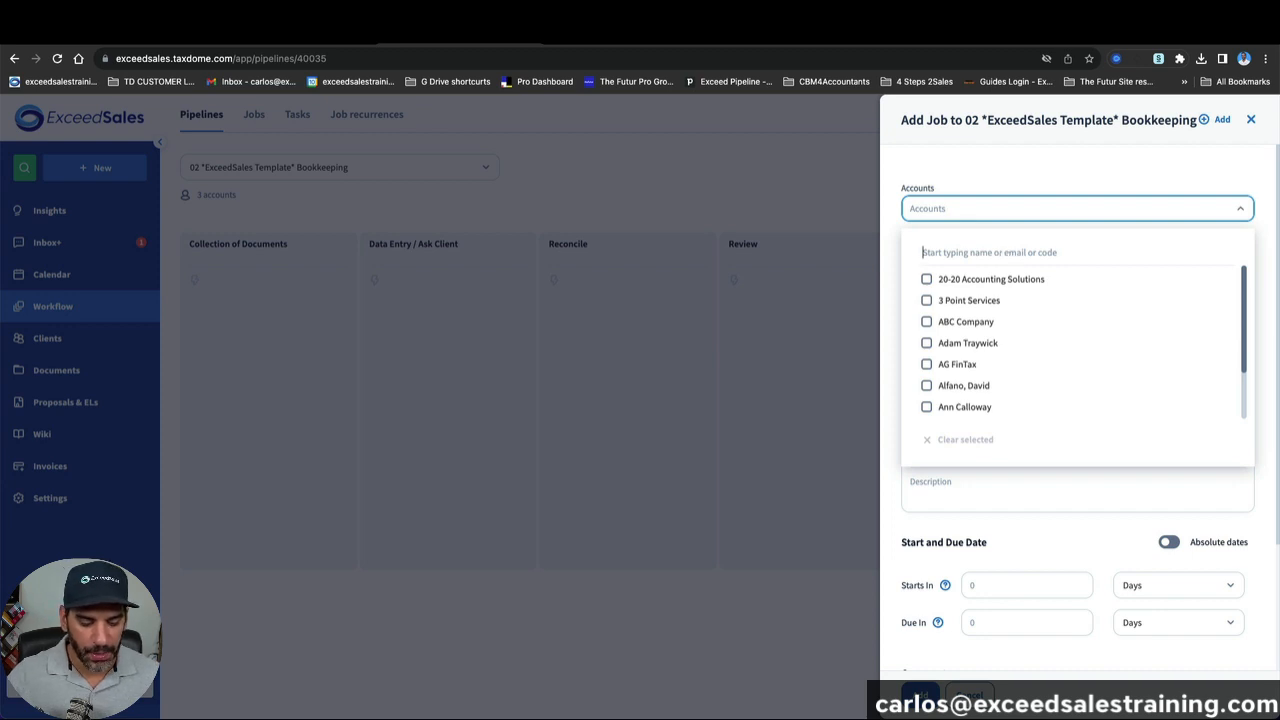
{"action": "type", "text": "abc"}
{"action": "left_click", "coordinate": [990, 281]}
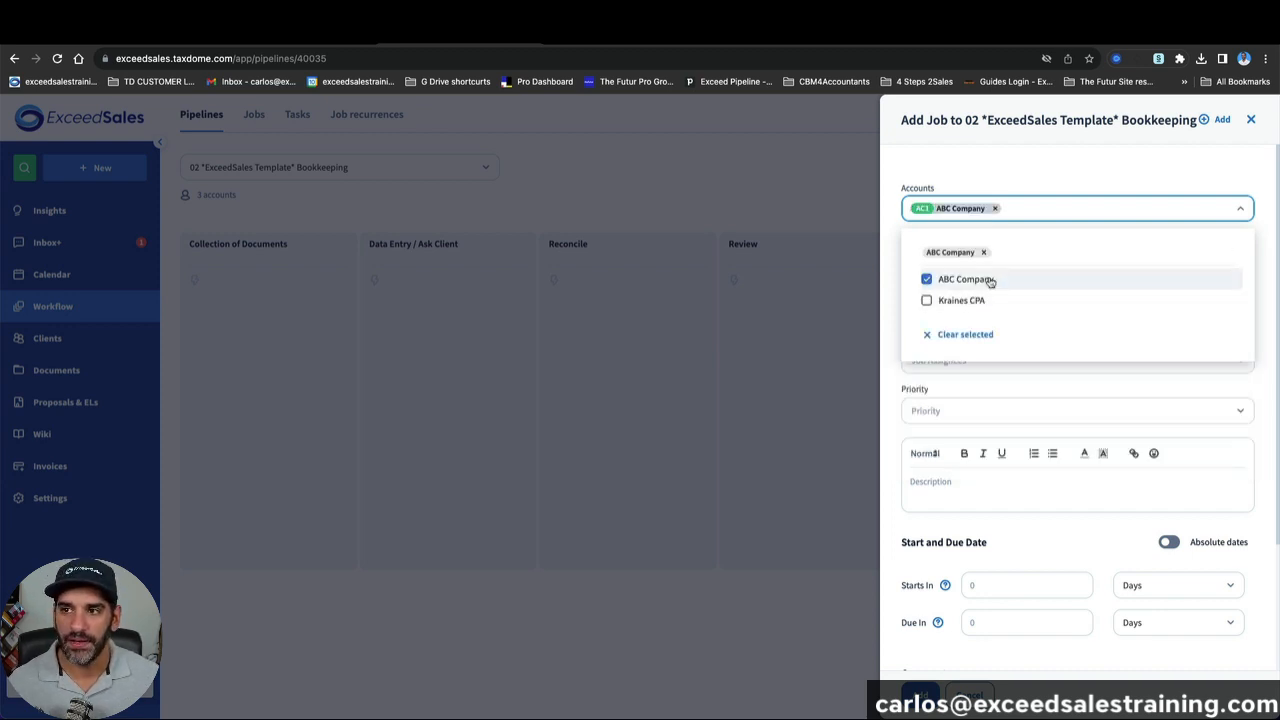
{"action": "left_click", "coordinate": [1060, 193]}
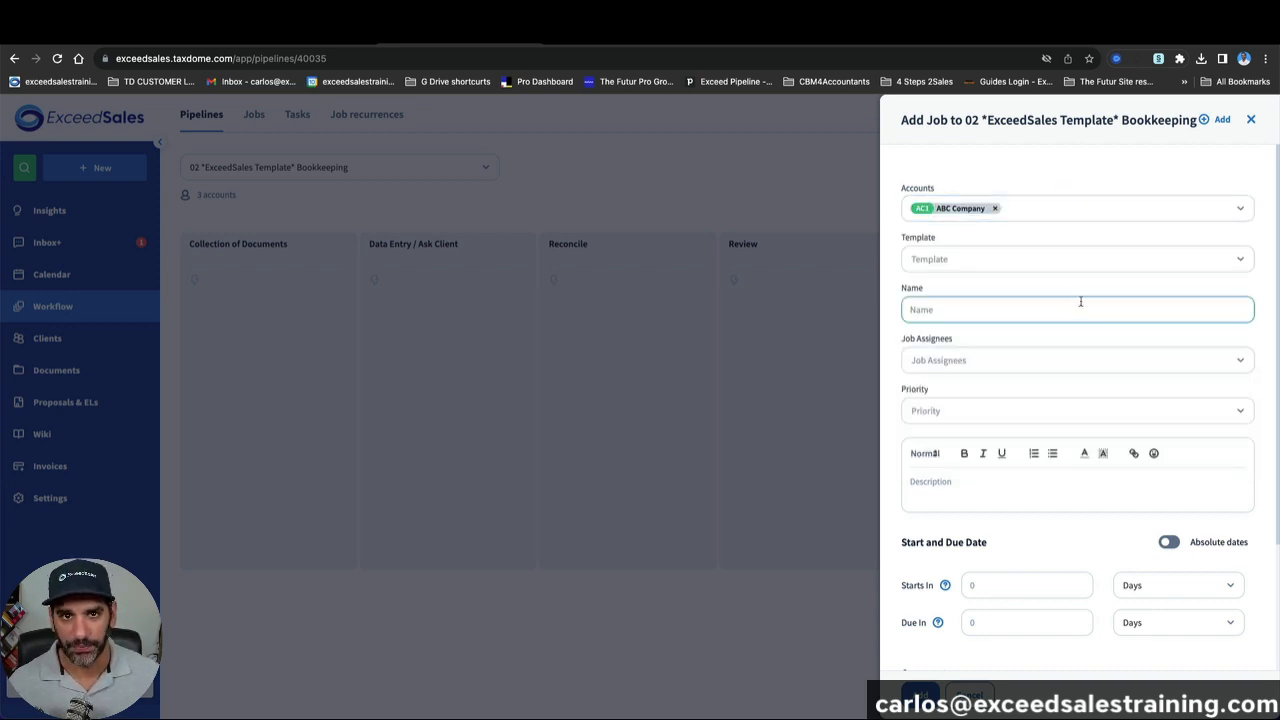
Step: Add the ABC Company job using the Monthly Bookkeeping - TEAM A template and move its card to the Send Reports stage
{"action": "left_click", "coordinate": [1052, 266]}
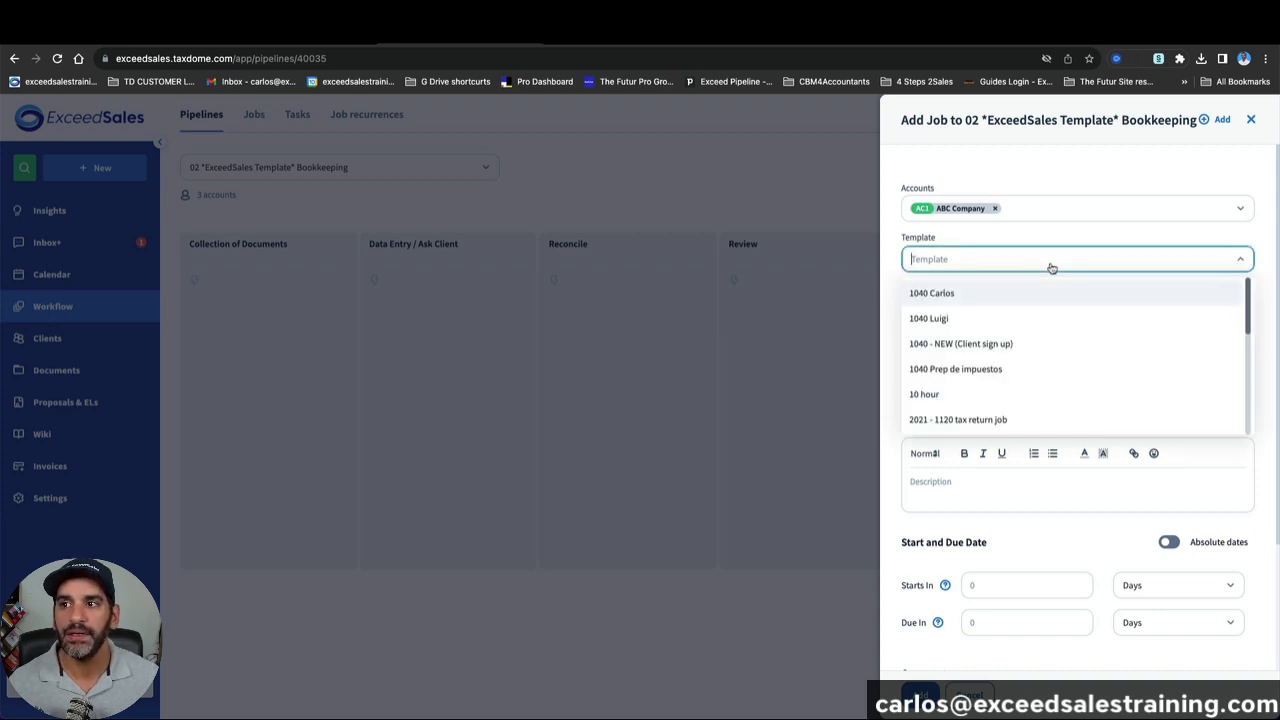
{"action": "scroll", "coordinate": [1040, 335], "scroll_direction": "down", "scroll_amount": 5}
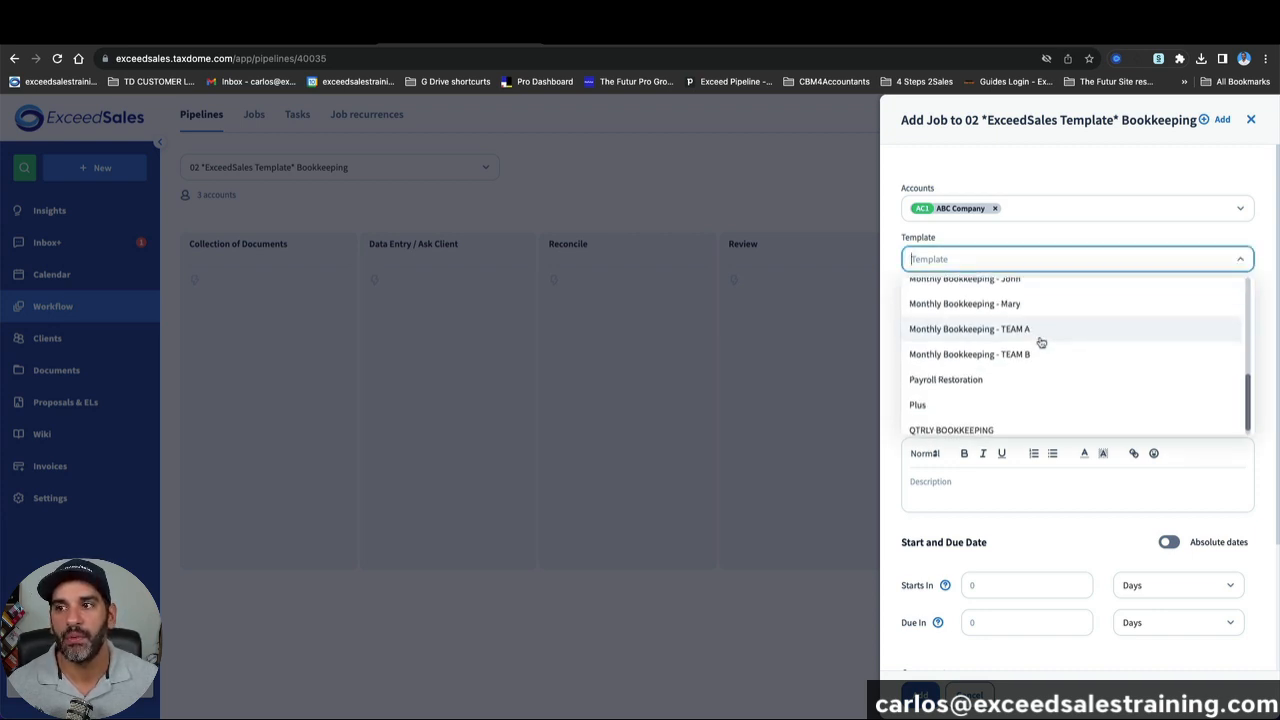
{"action": "left_click", "coordinate": [1038, 337]}
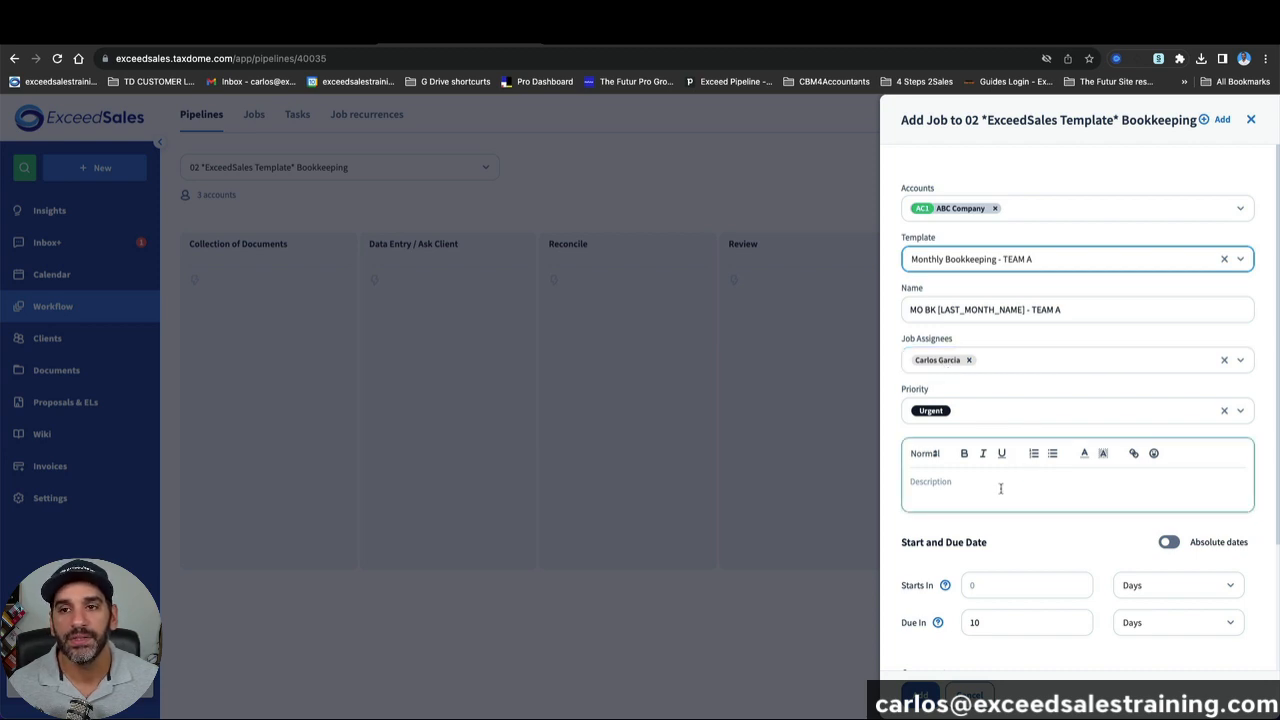
{"action": "scroll", "coordinate": [990, 540], "scroll_direction": "down", "scroll_amount": 3}
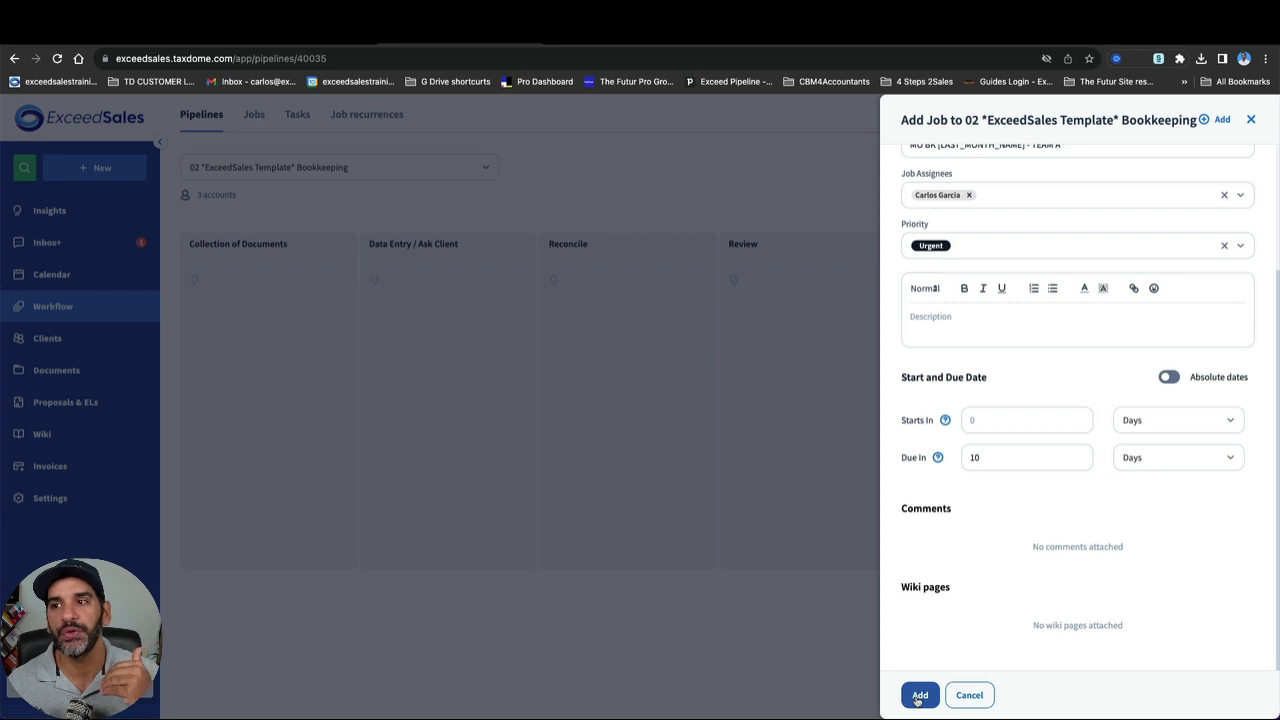
{"action": "left_click", "coordinate": [918, 697]}
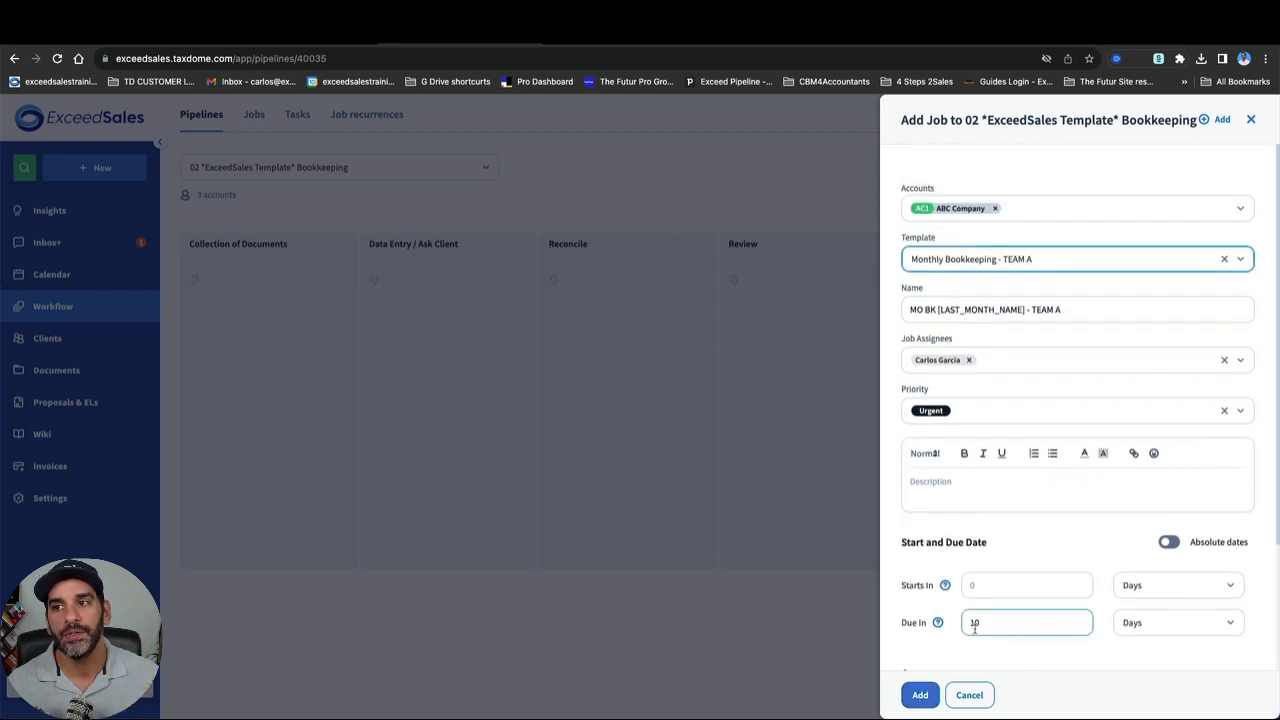
{"action": "left_click", "coordinate": [920, 700]}
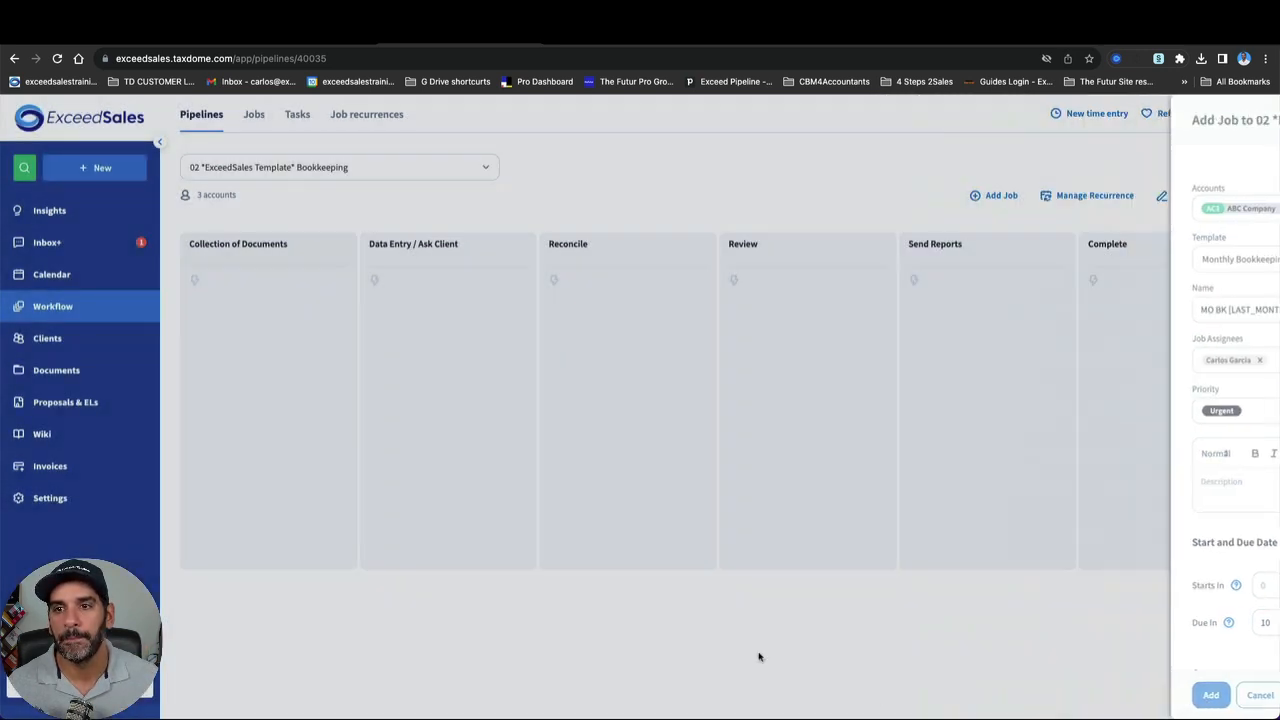
{"action": "left_click", "coordinate": [619, 579]}
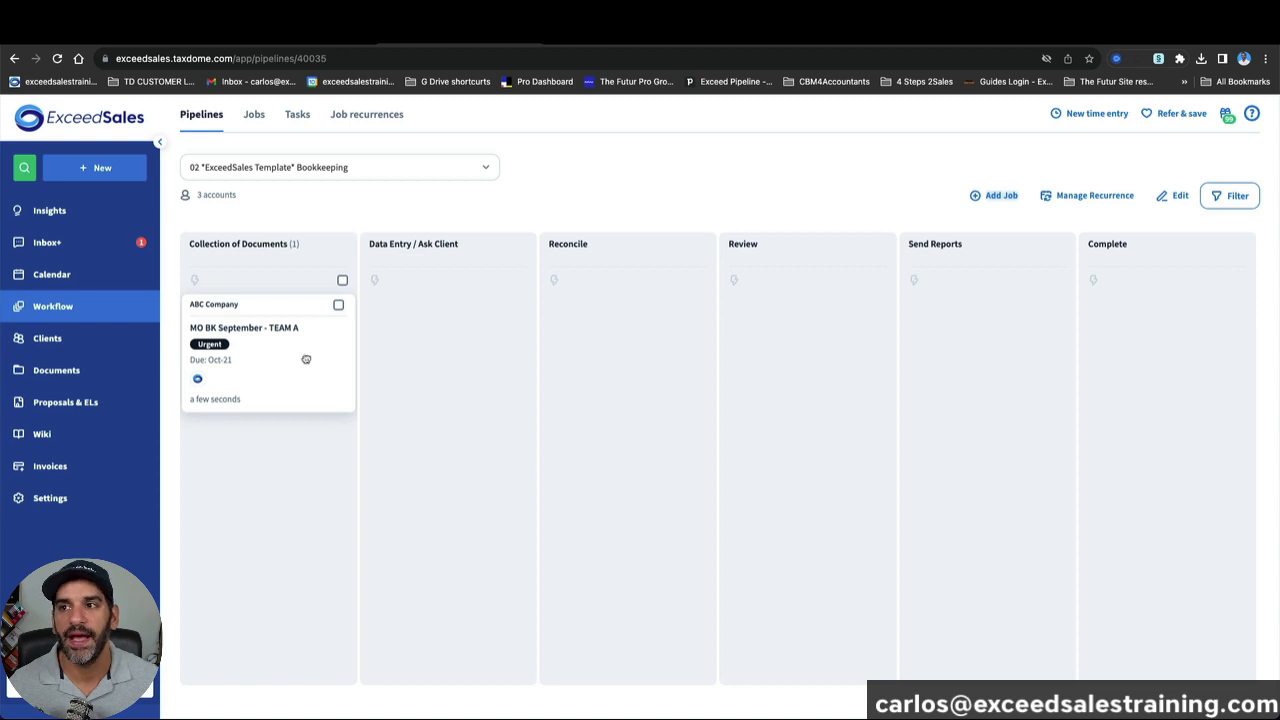
{"action": "left_click_drag", "start_coordinate": [314, 363], "coordinate": [1027, 352]}
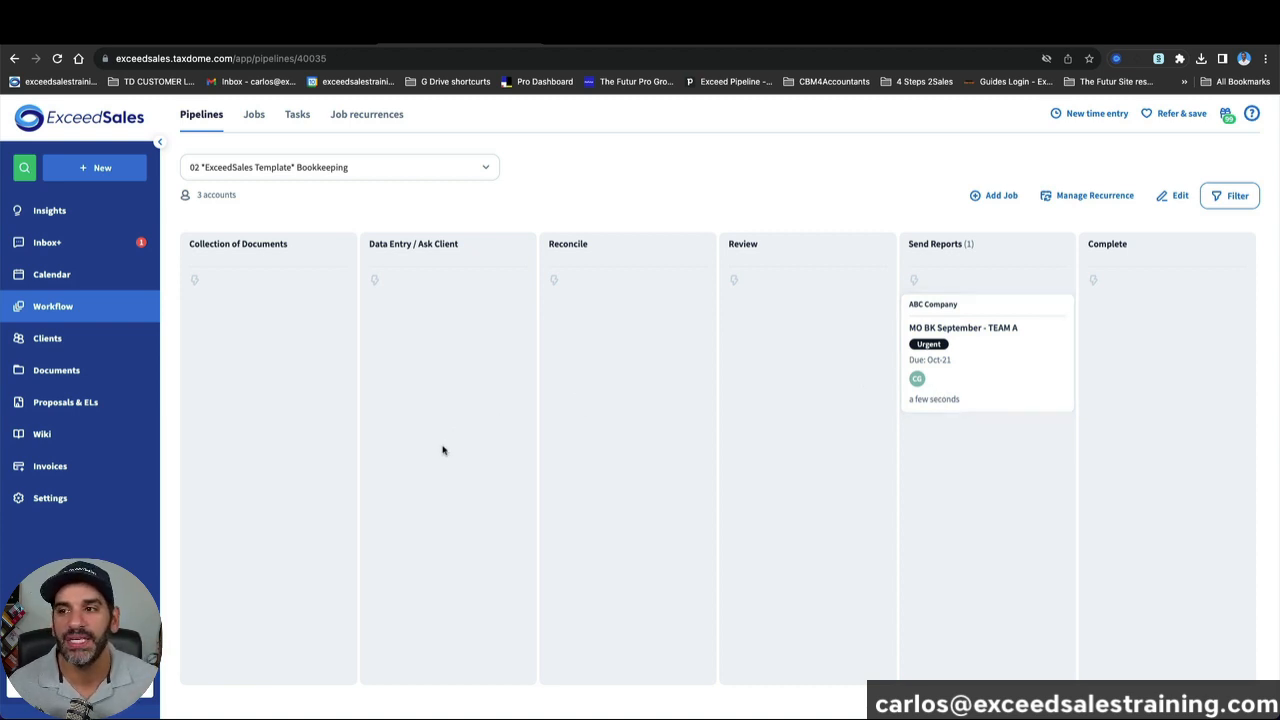
Step: Filter the jobs list to show only jobs in the 02 *ExceedSales Template* Bookkeeping pipeline
{"action": "left_click", "coordinate": [256, 120]}
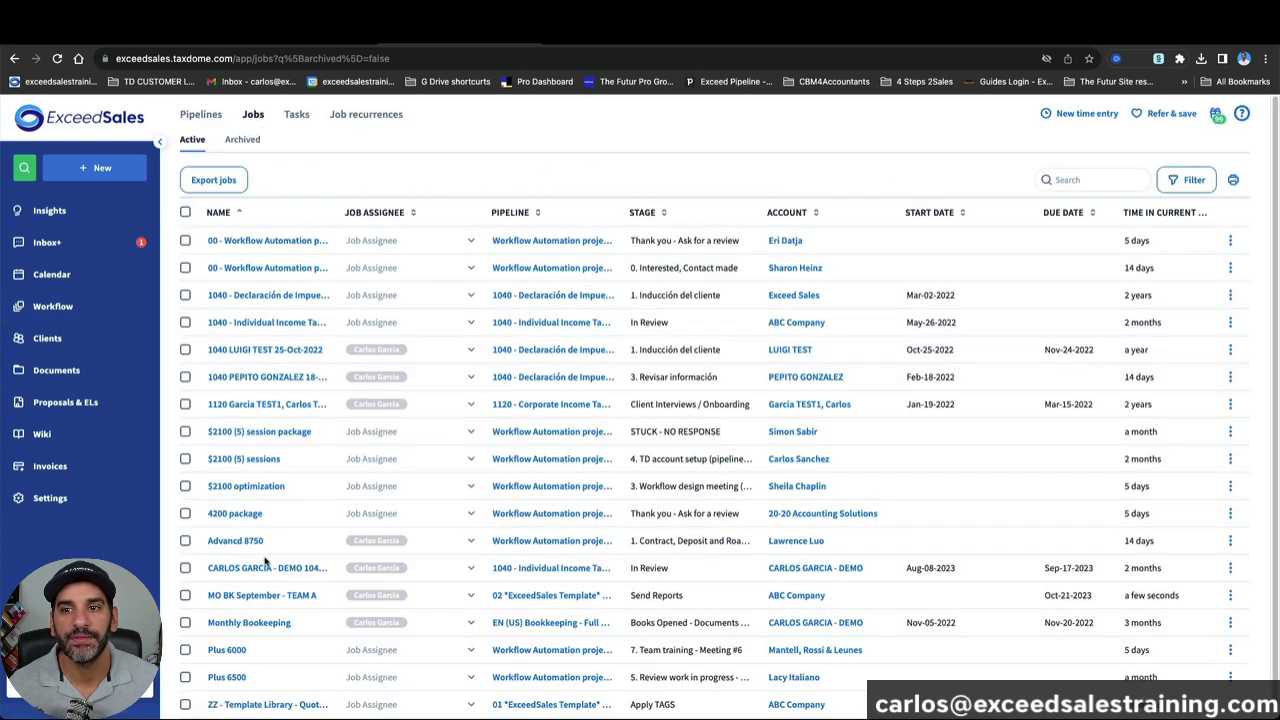
{"action": "left_click", "coordinate": [1194, 181]}
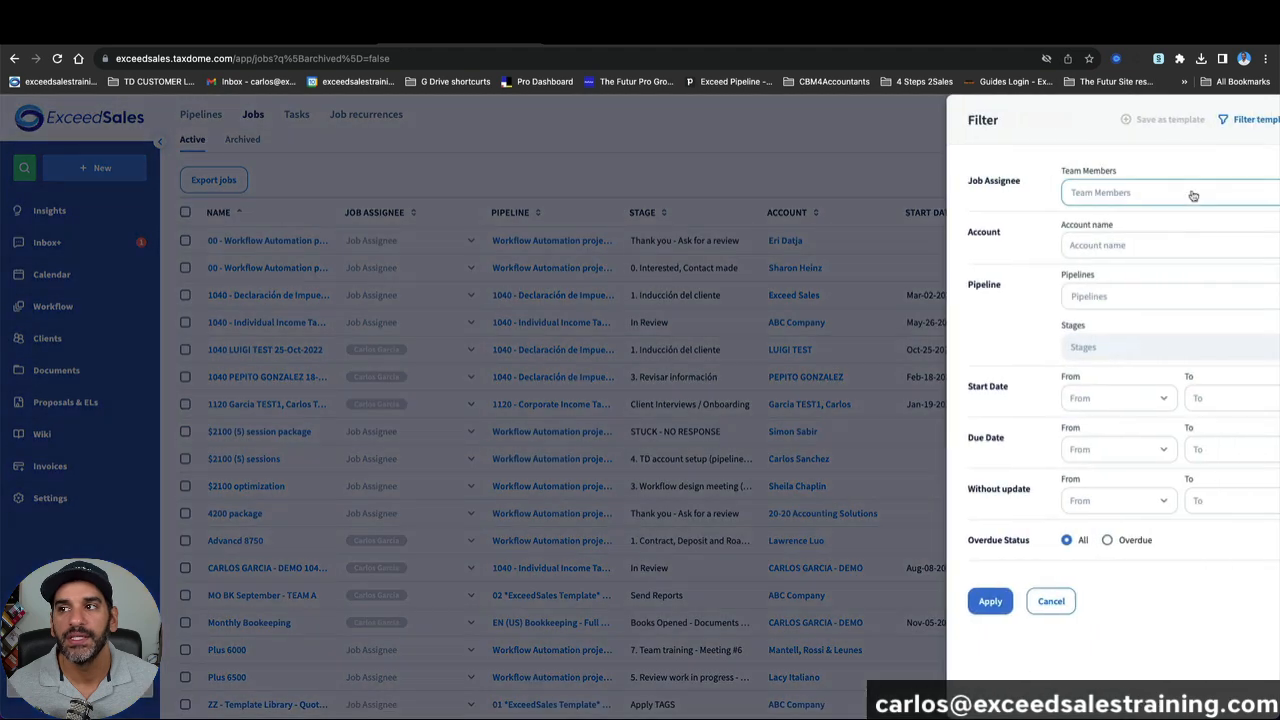
{"action": "left_click", "coordinate": [1085, 247]}
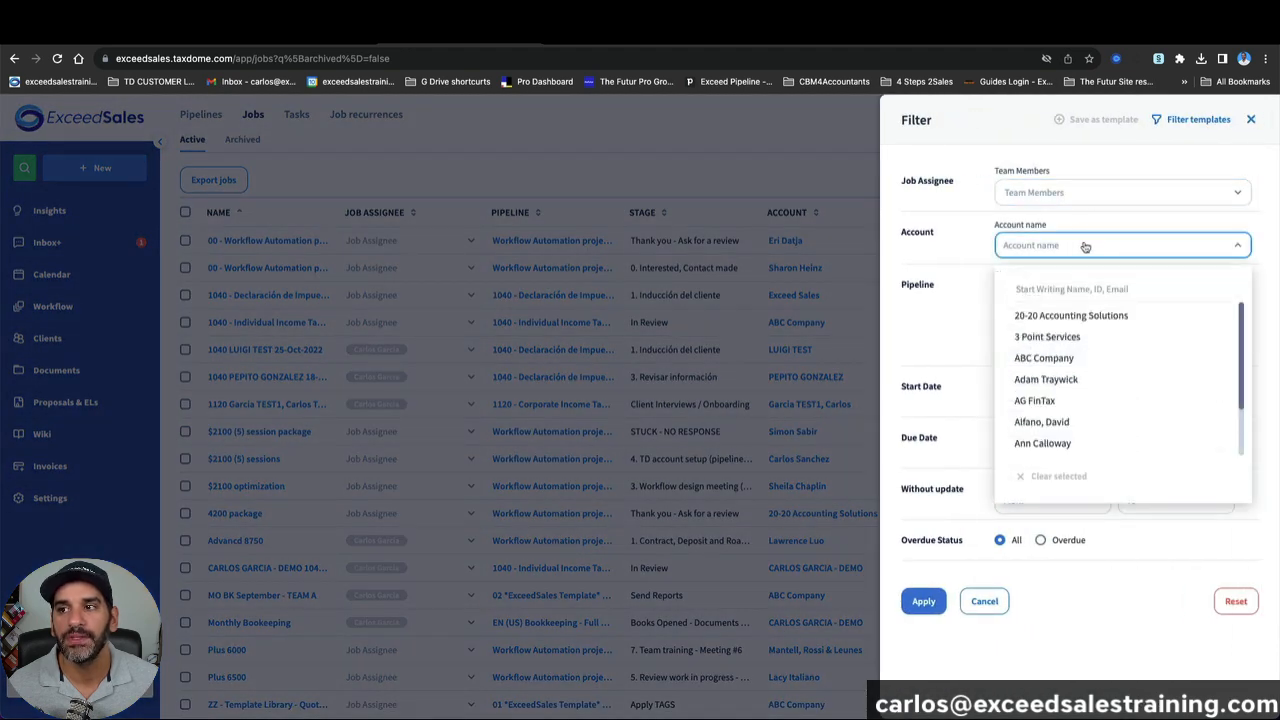
{"action": "left_click", "coordinate": [1020, 295]}
{"action": "left_click", "coordinate": [1066, 356]}
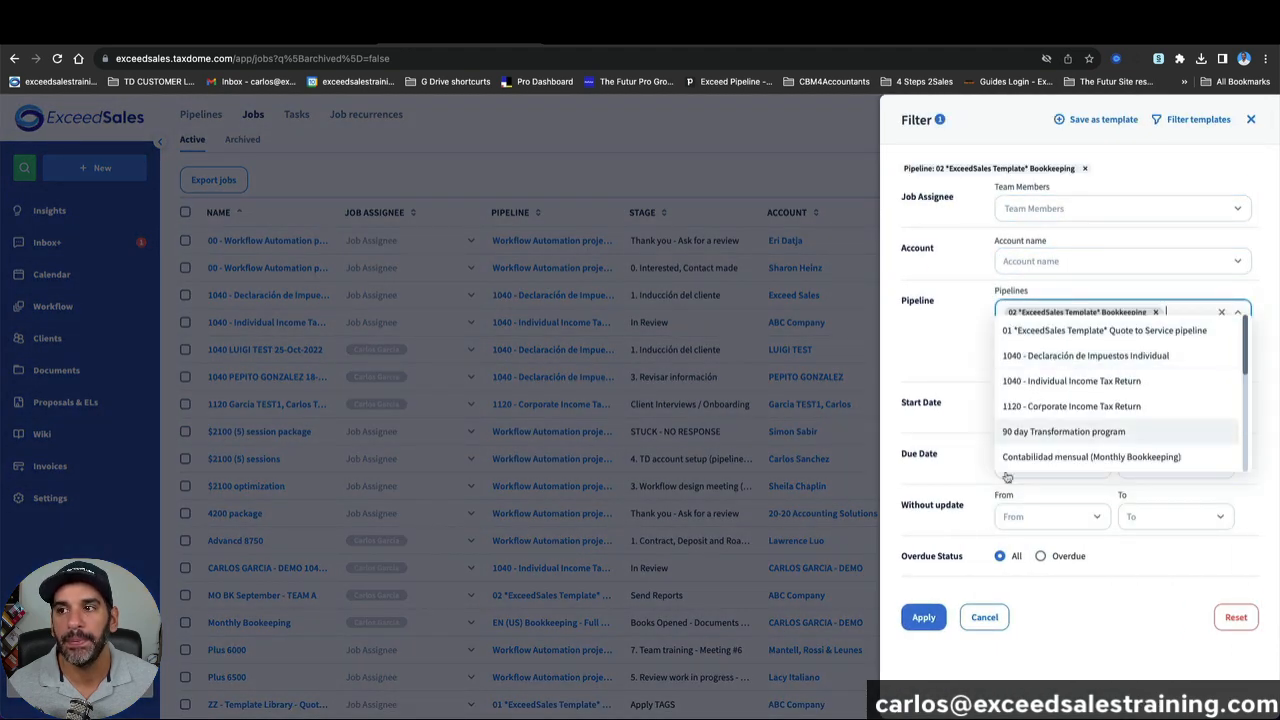
{"action": "left_click", "coordinate": [923, 613]}
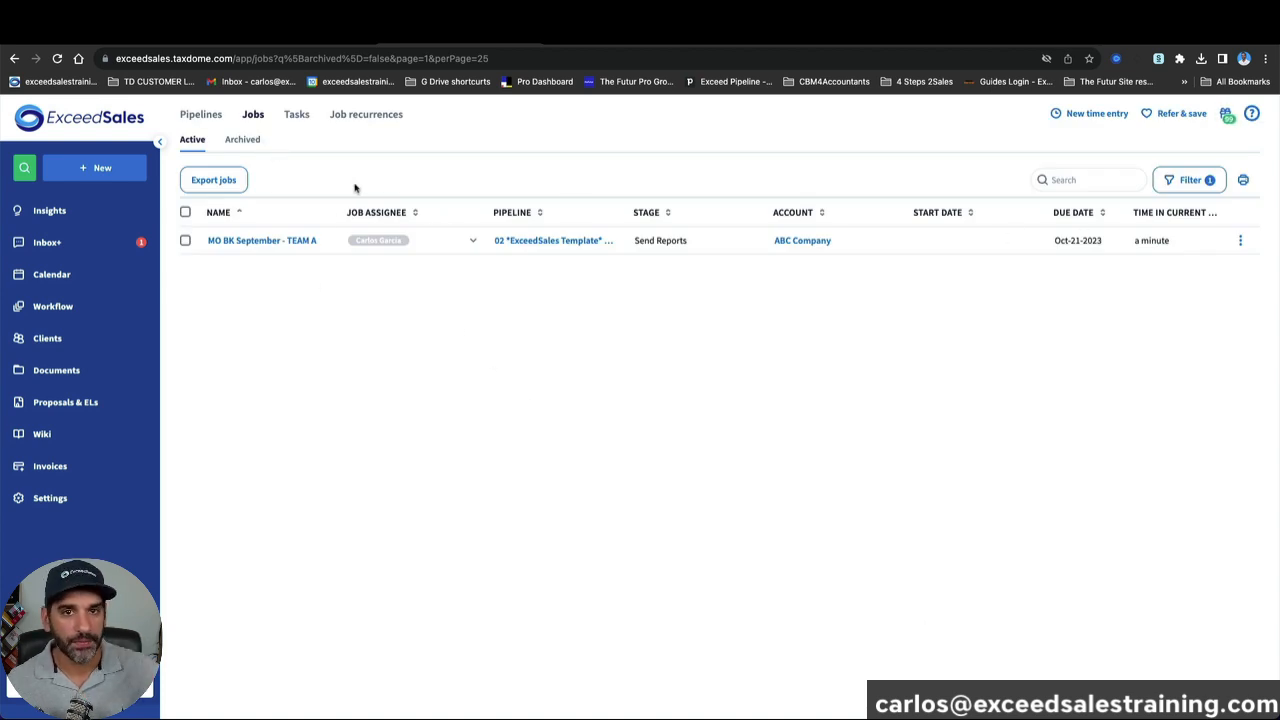
Step: Make all archived Bookkeeping and Q3 QTR BK jobs of the filtered pipeline active again
{"action": "left_click", "coordinate": [245, 141]}
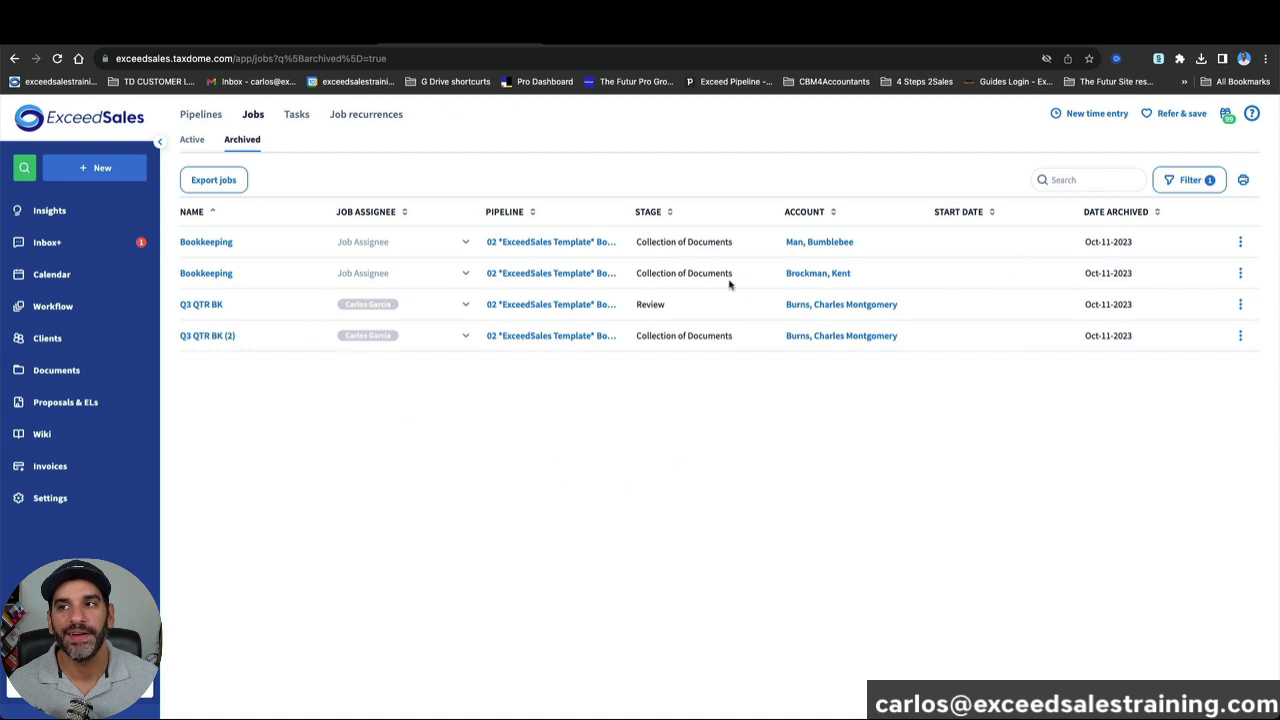
{"action": "left_click", "coordinate": [1240, 244]}
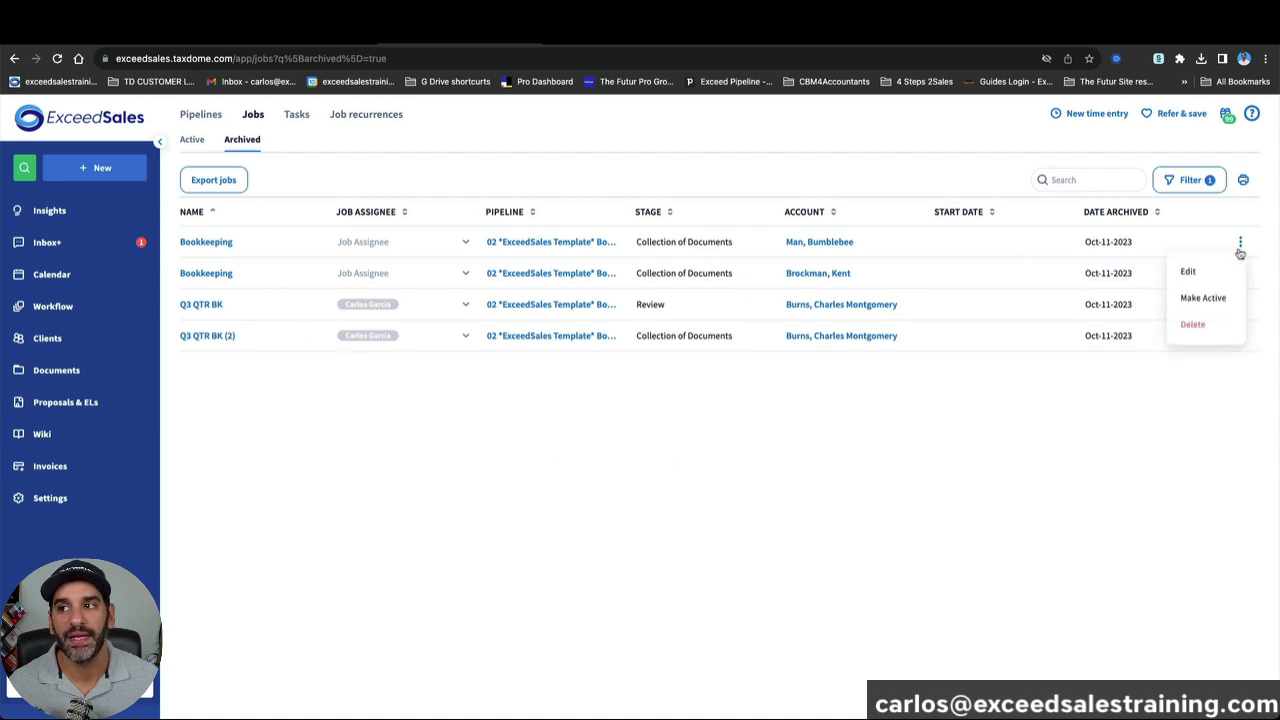
{"action": "left_click", "coordinate": [1220, 300]}
{"action": "left_click", "coordinate": [1240, 243]}
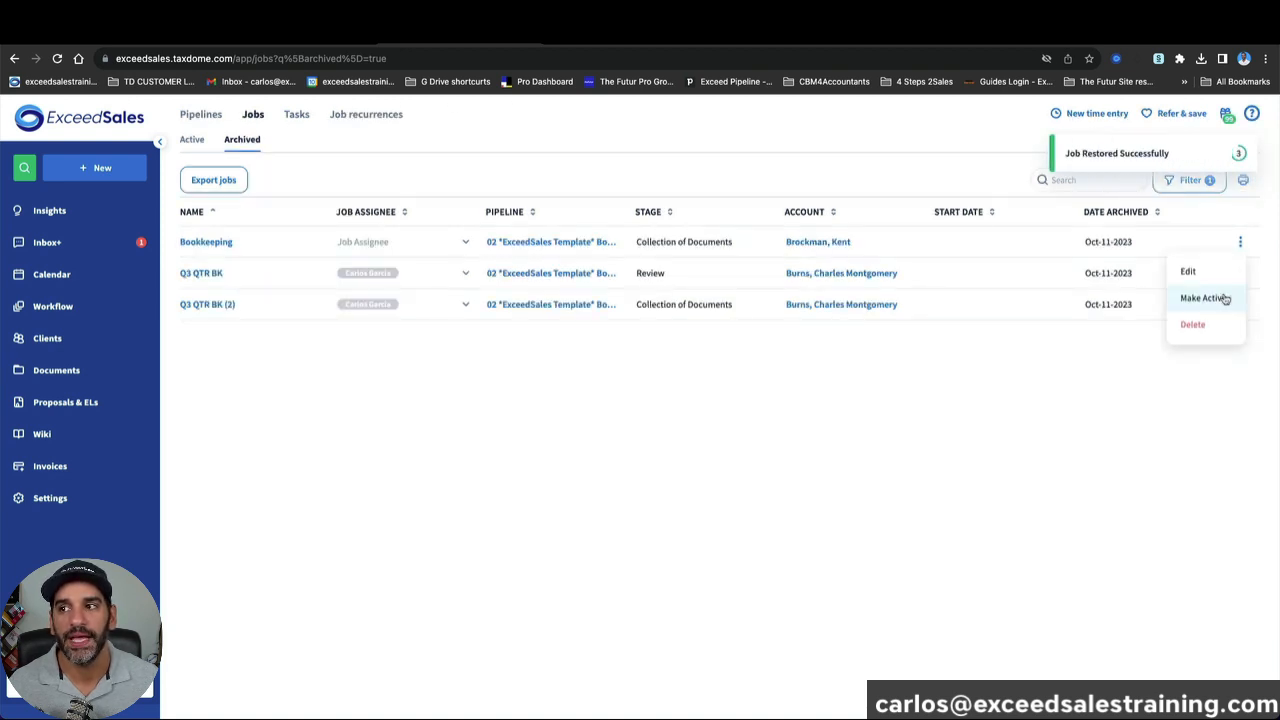
{"action": "left_click", "coordinate": [1215, 295]}
{"action": "left_click", "coordinate": [1241, 243]}
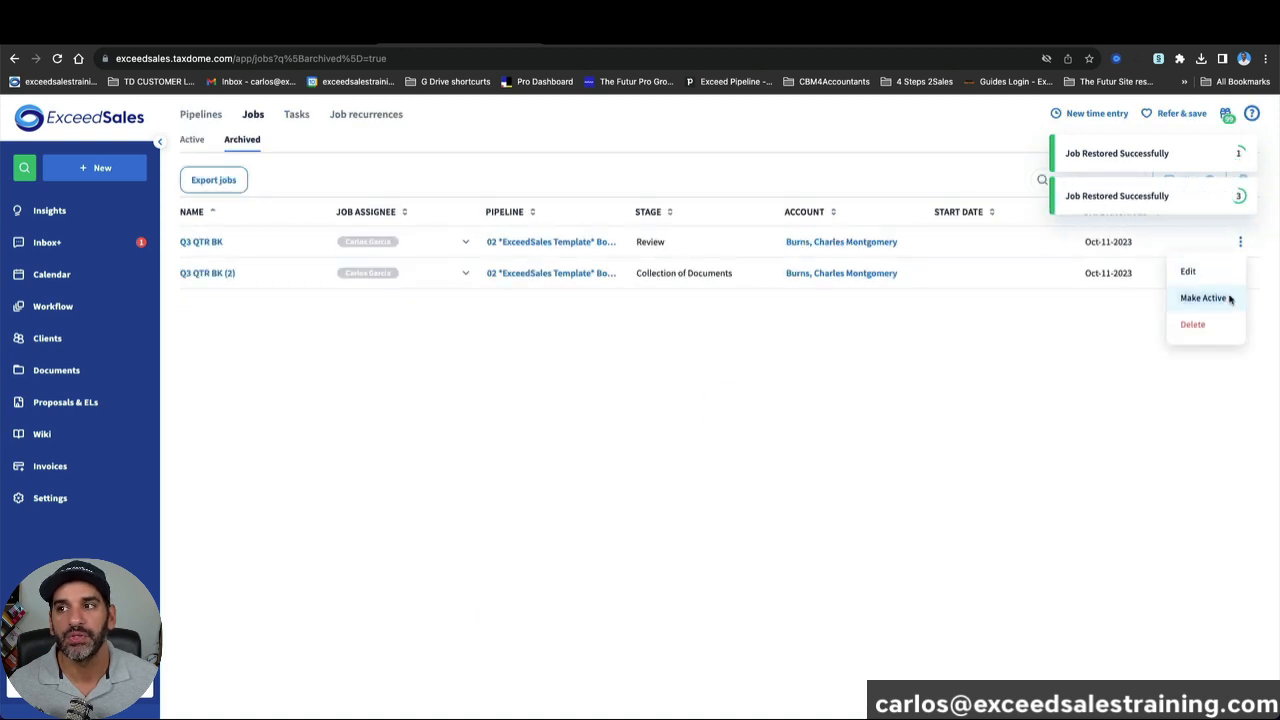
{"action": "left_click", "coordinate": [1224, 297]}
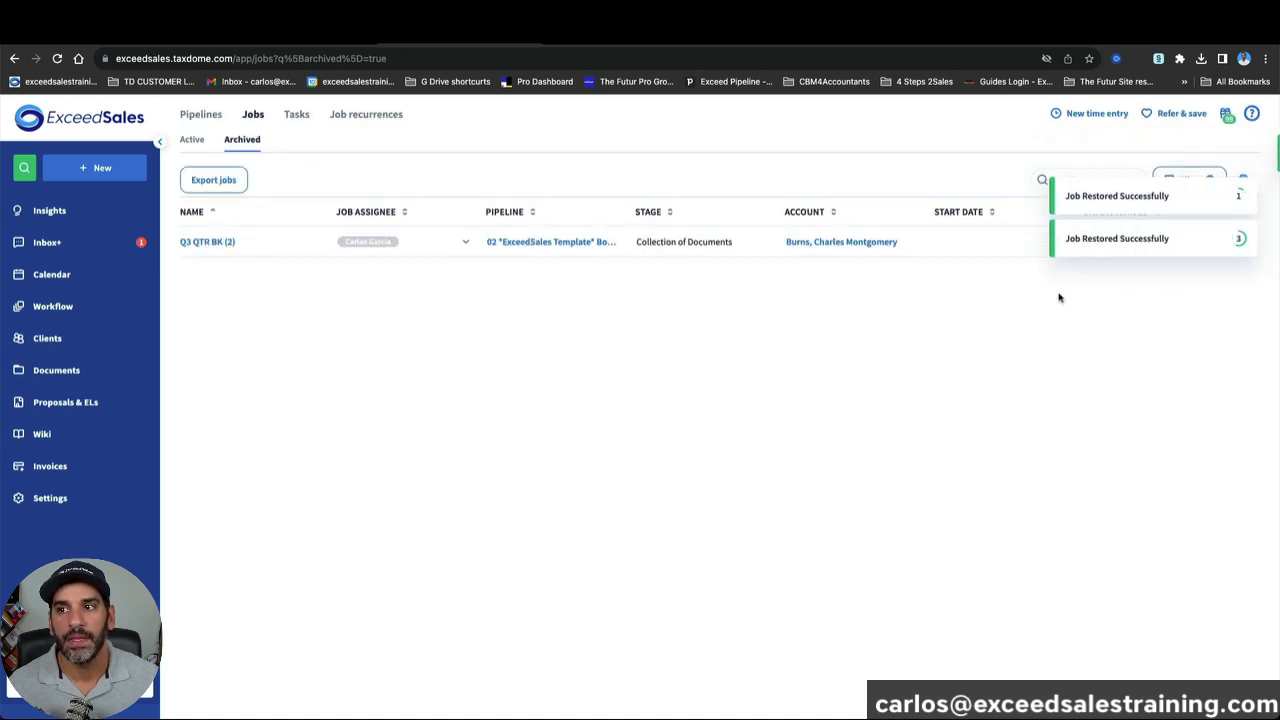
{"action": "left_click", "coordinate": [1243, 242]}
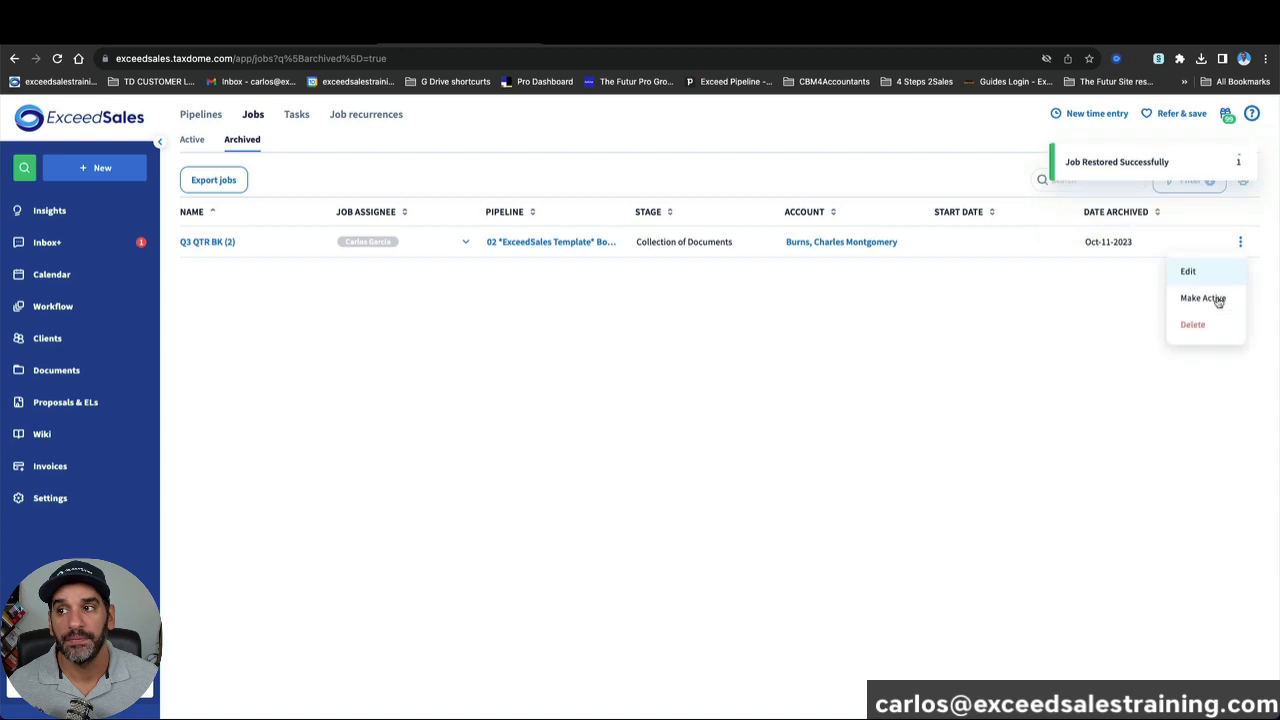
{"action": "left_click", "coordinate": [1213, 297]}
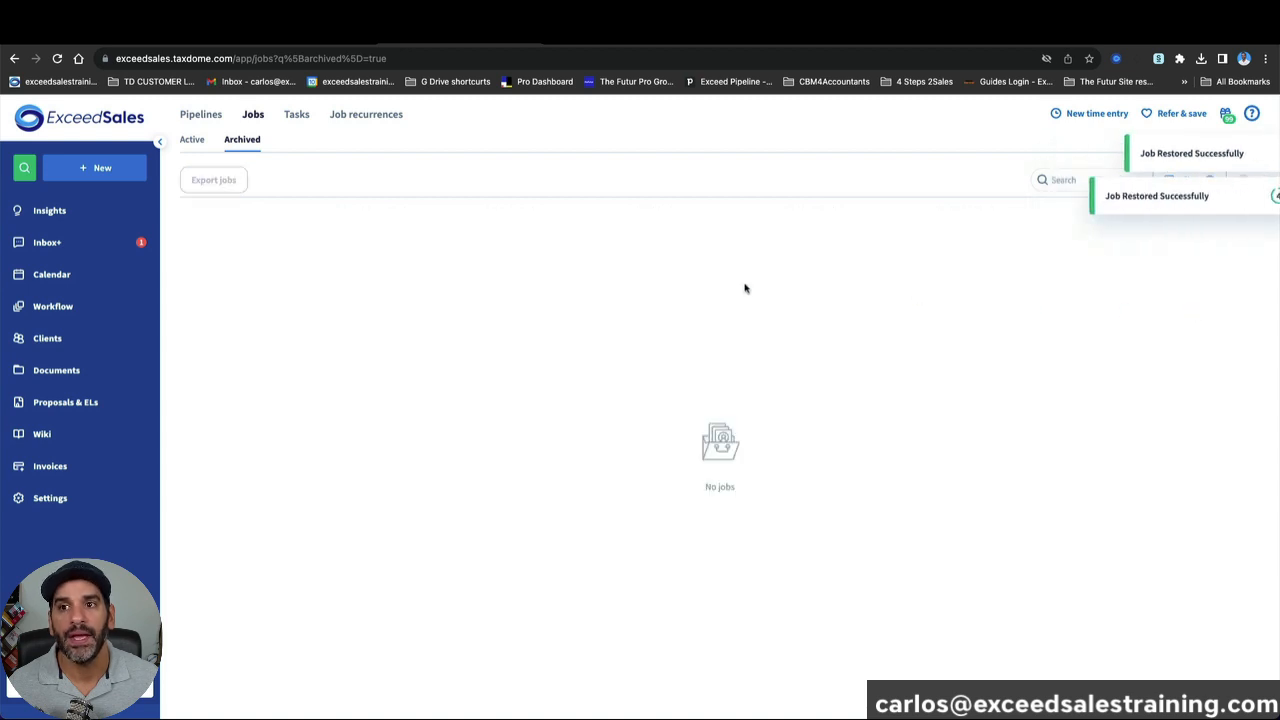
Step: Check the active jobs list and reopen the 02 *ExceedSales Template* Bookkeeping pipeline board
{"action": "left_click", "coordinate": [191, 140]}
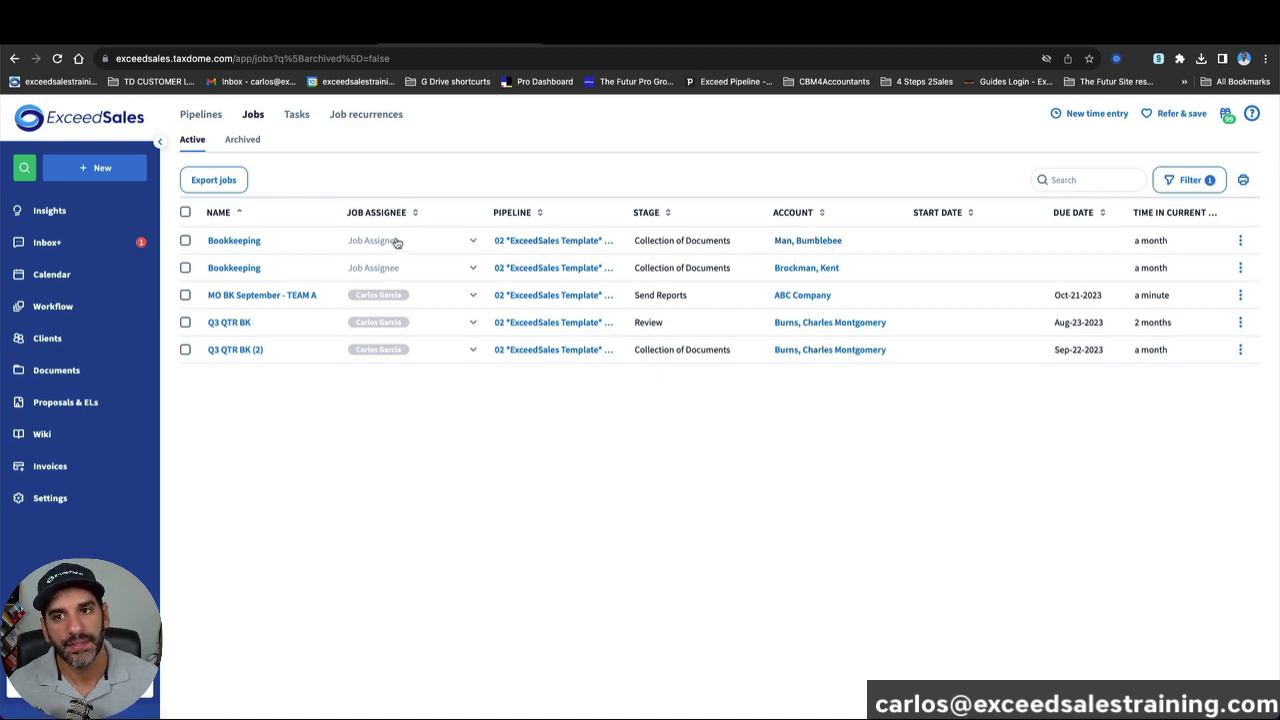
{"action": "left_click", "coordinate": [205, 117]}
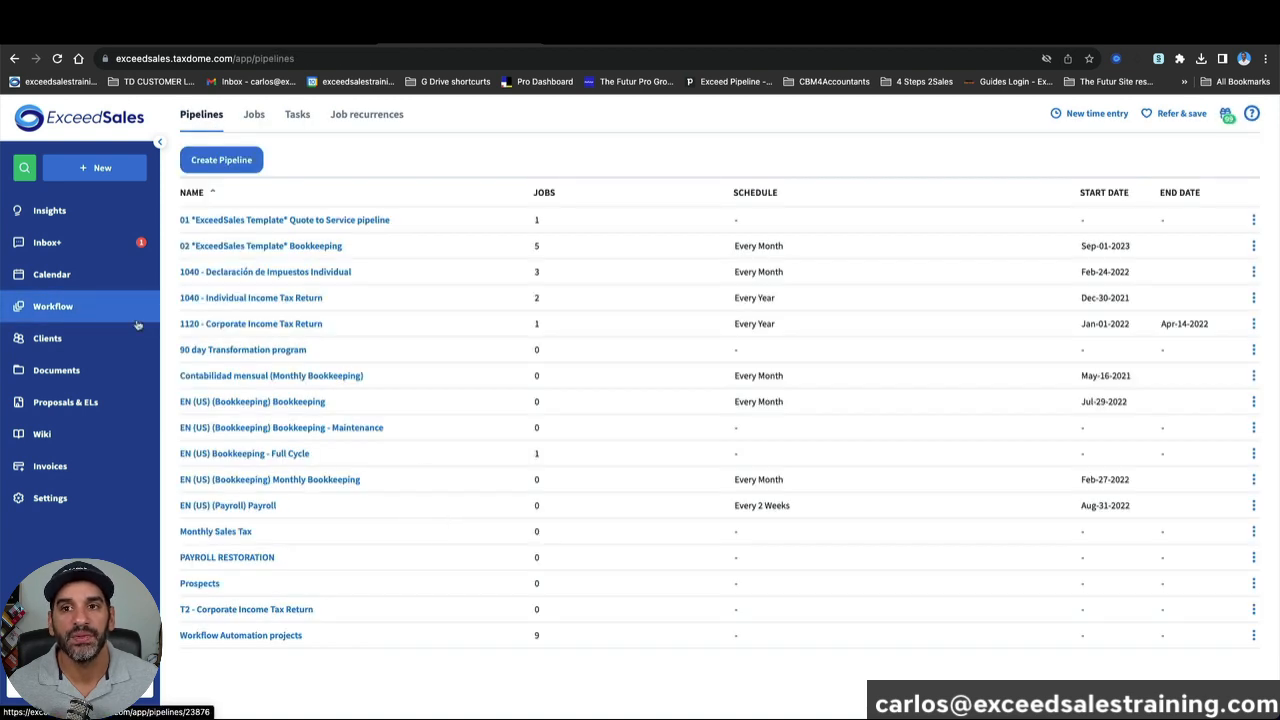
{"action": "left_click", "coordinate": [312, 247]}
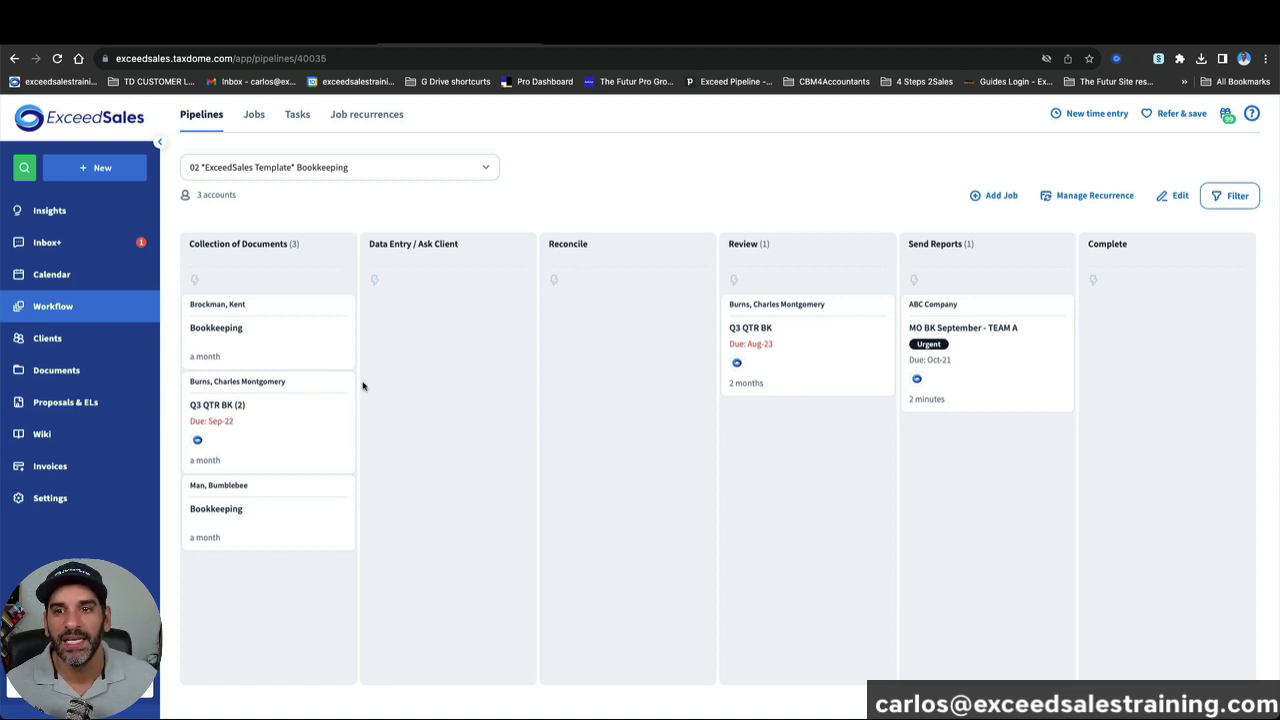
Step: Post the comment "Test" with a mention of the team member on the Q3 QTR BK (2) job and return to the board
{"action": "left_click", "coordinate": [309, 409]}
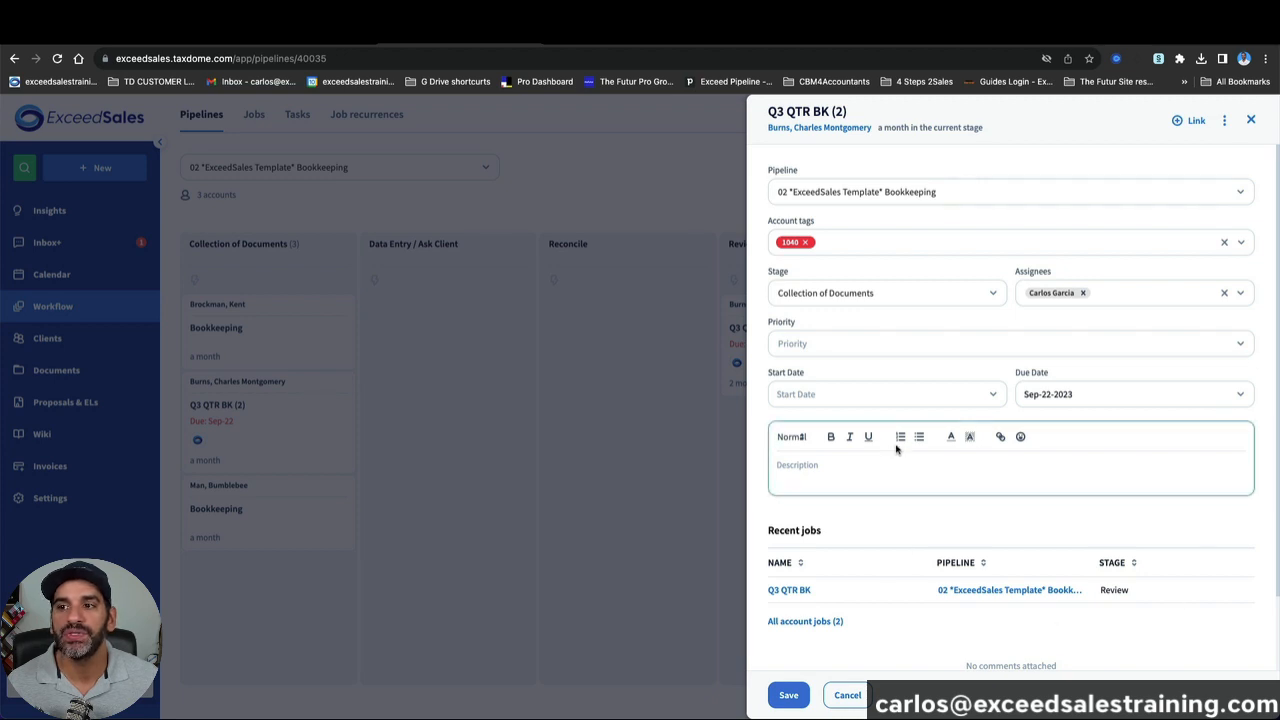
{"action": "scroll", "coordinate": [896, 449], "scroll_direction": "down", "scroll_amount": 1}
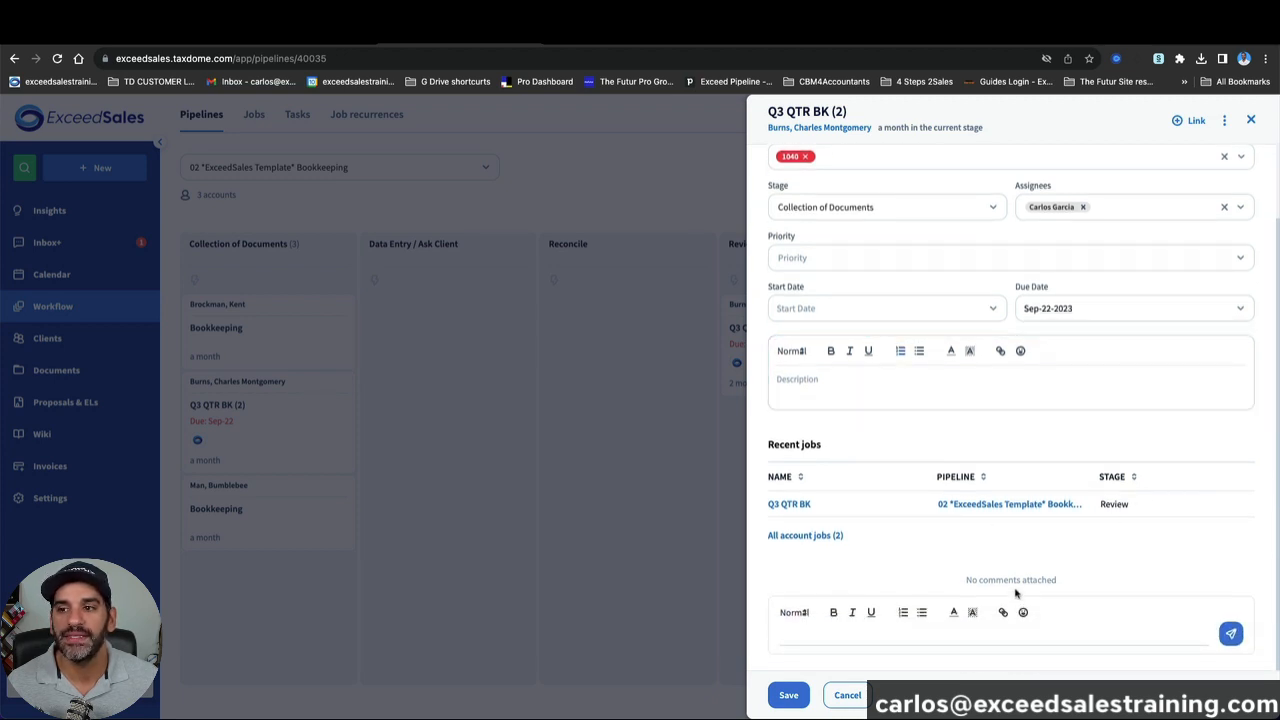
{"action": "left_click", "coordinate": [918, 632]}
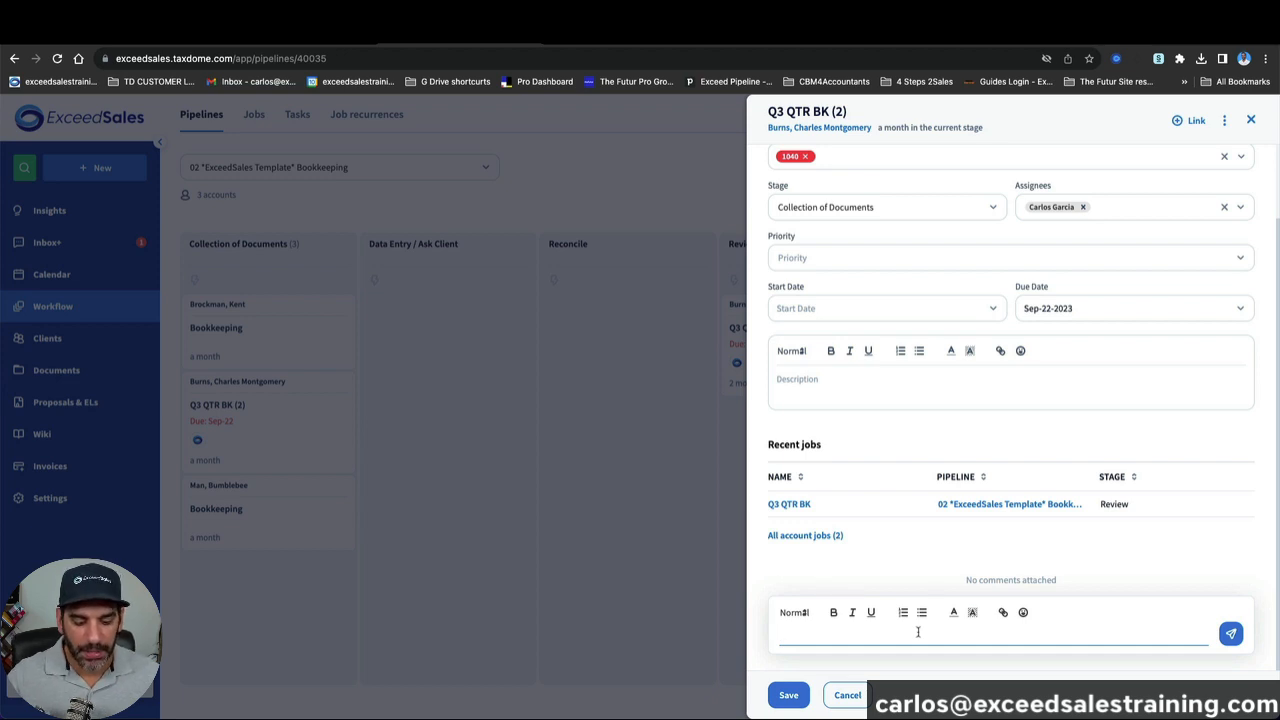
{"action": "type", "text": "Test"}
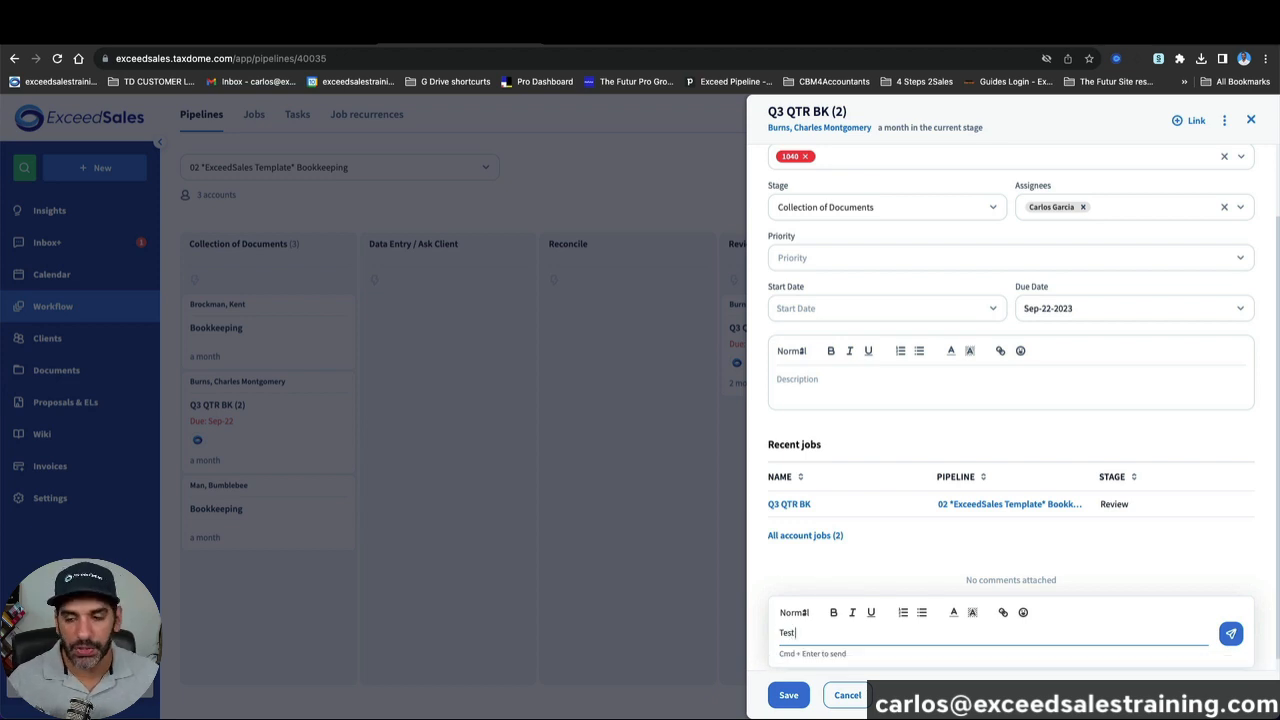
{"action": "type", "text": " @"}
{"action": "left_click", "coordinate": [899, 660]}
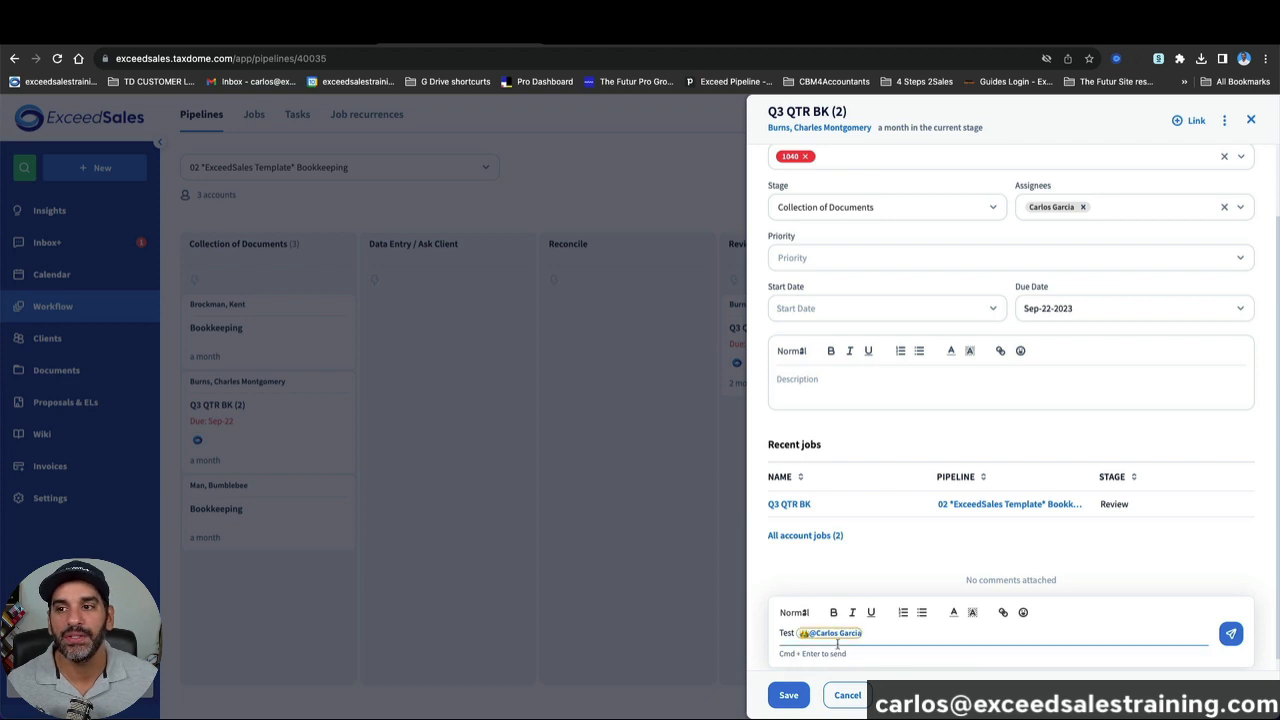
{"action": "left_click", "coordinate": [1231, 633]}
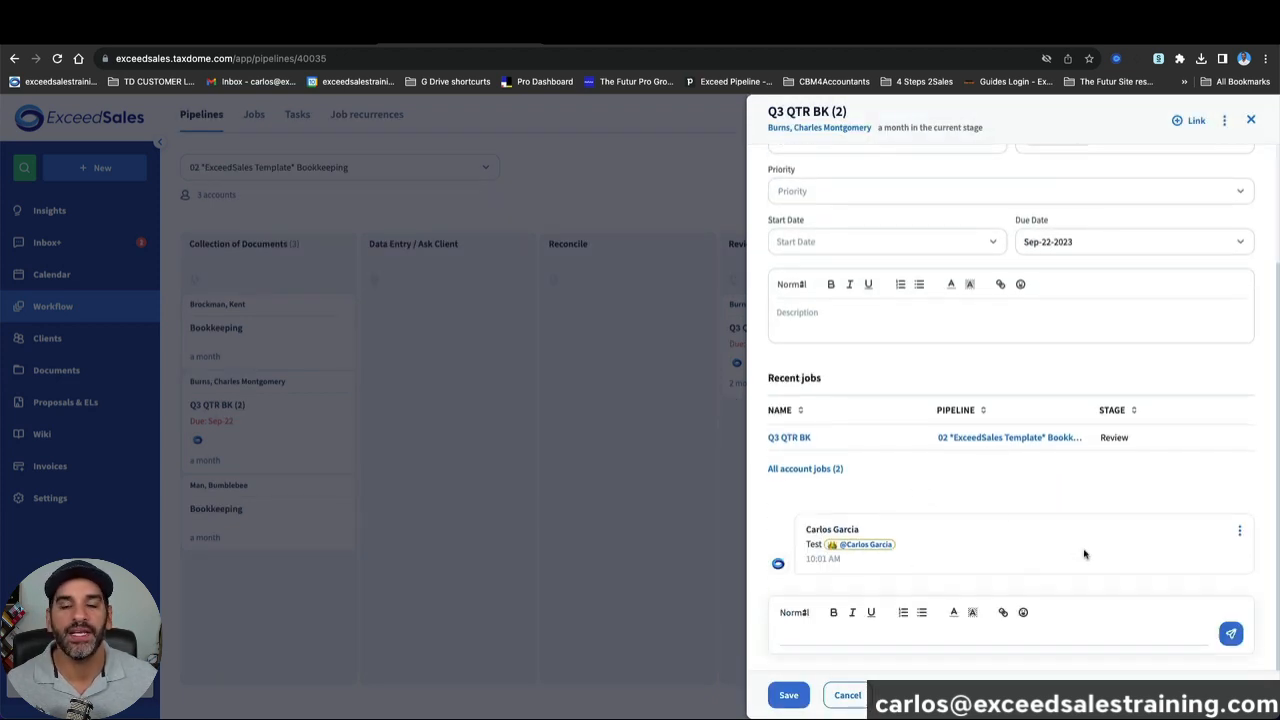
{"action": "left_click", "coordinate": [676, 487]}
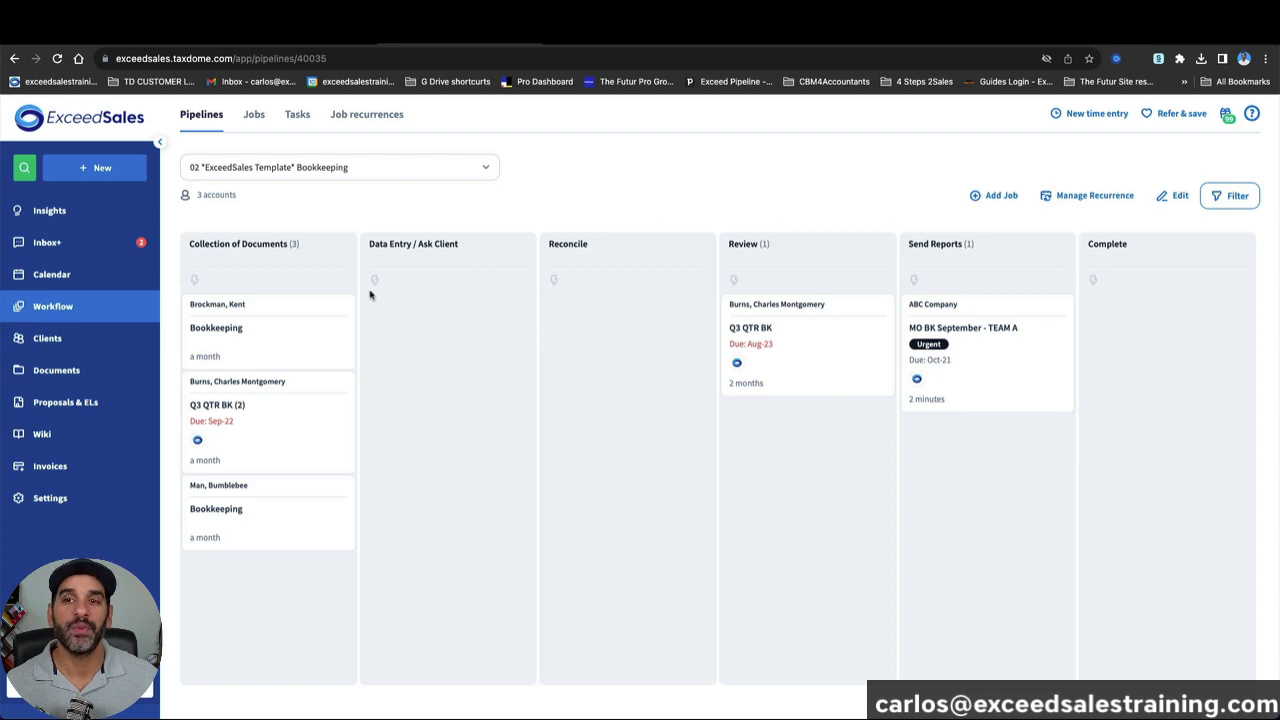
{"action": "left_click", "coordinate": [326, 343]}
{"action": "left_click", "coordinate": [646, 452]}
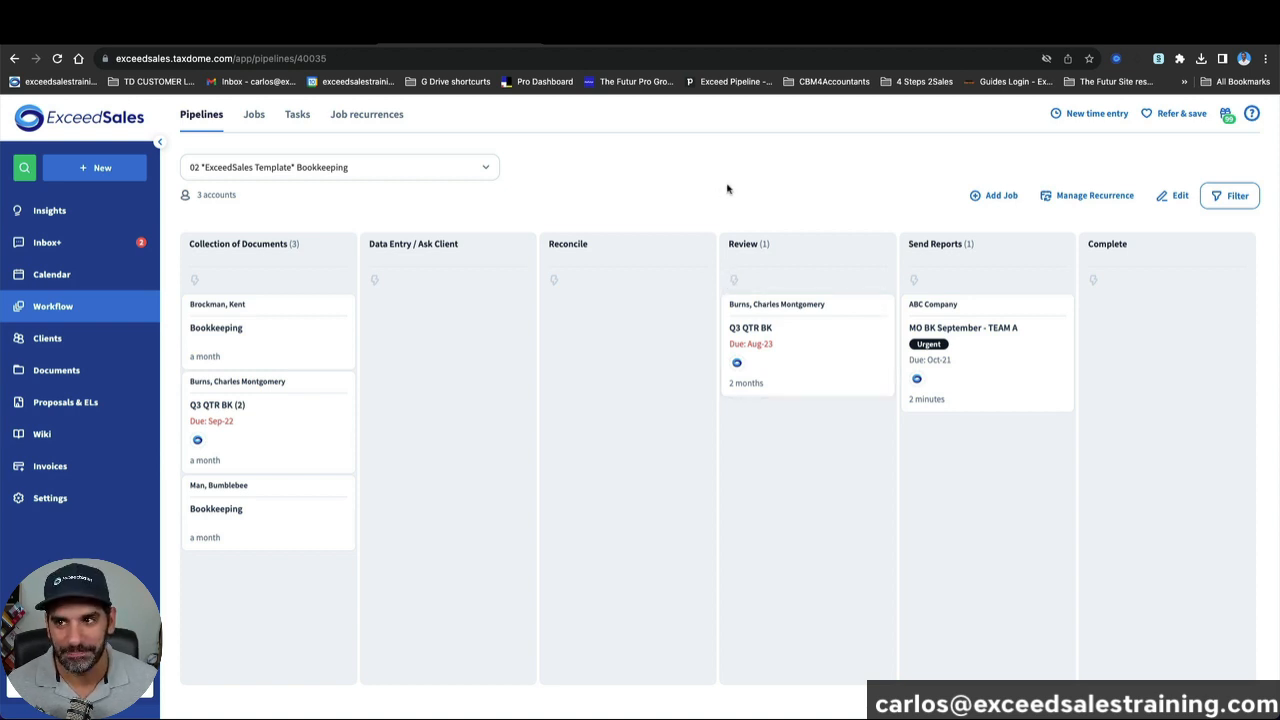
Step: Edit the pipeline and enable Automove jobs for the Collection of Documents, Data Entry / Ask Client, Reconcile, Review and Send Reports stages
{"action": "left_click", "coordinate": [1170, 197]}
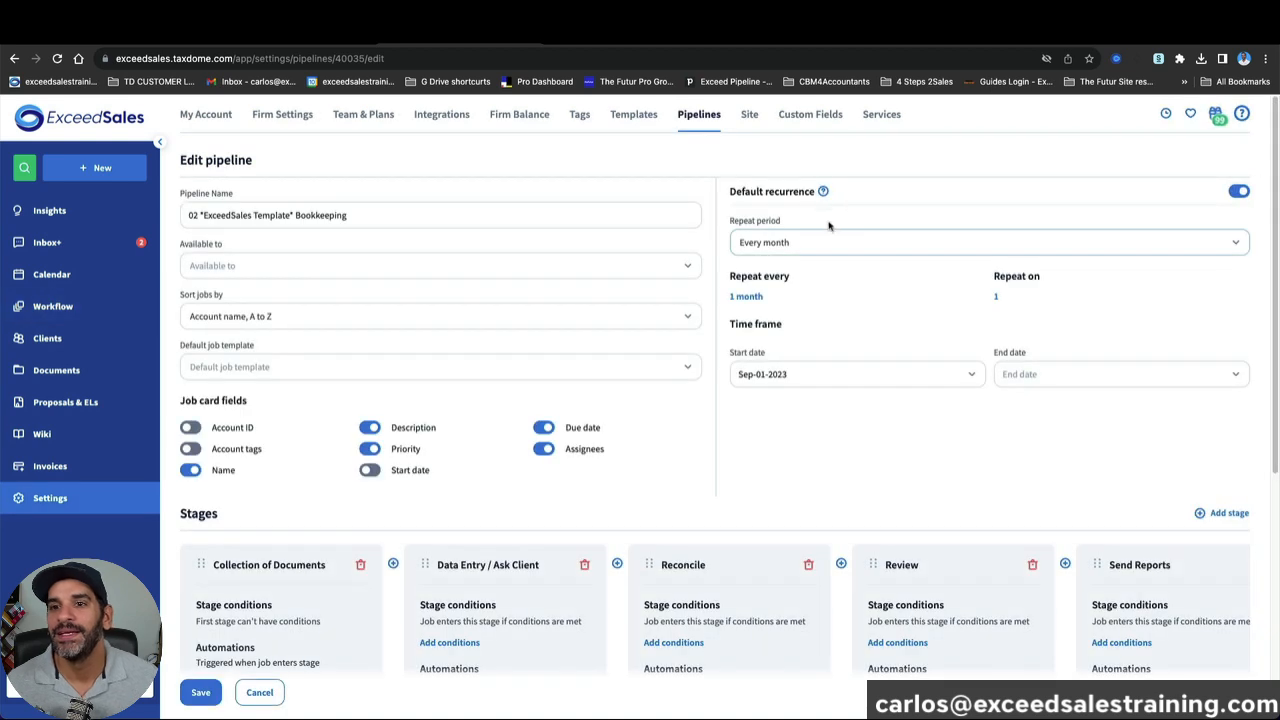
{"action": "scroll", "coordinate": [708, 366], "scroll_direction": "down", "scroll_amount": 3}
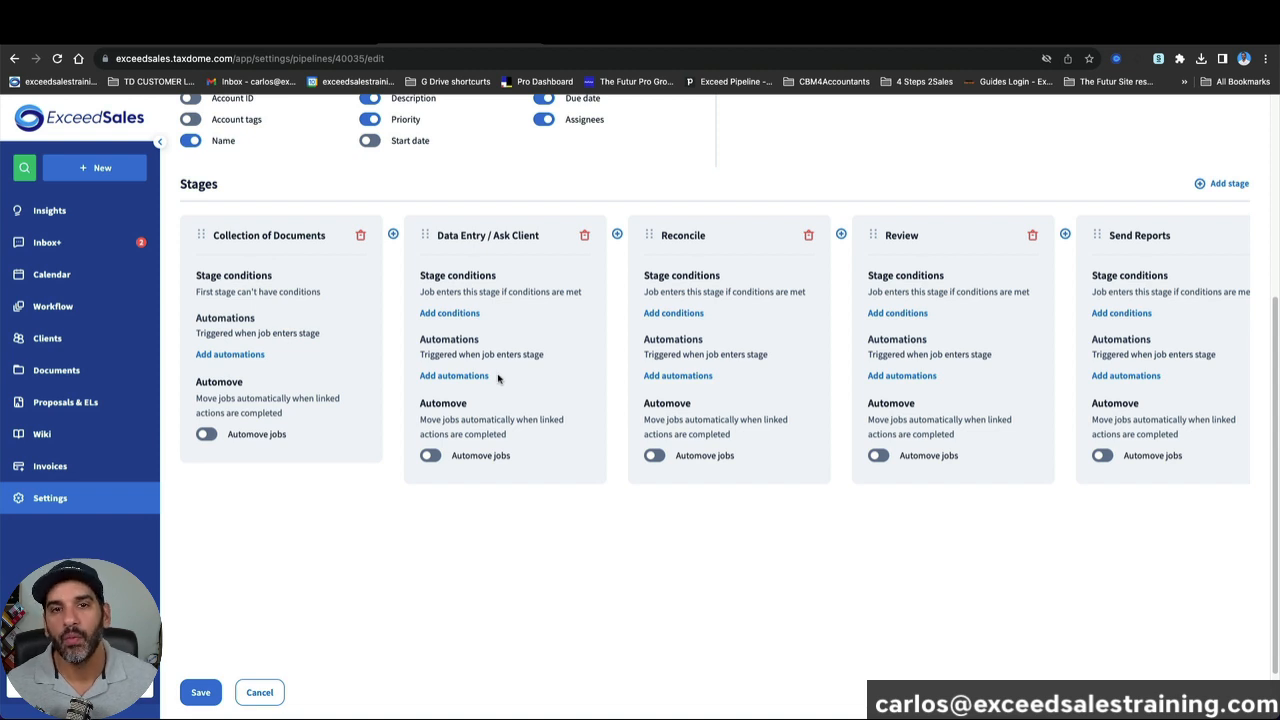
{"action": "left_click", "coordinate": [209, 434]}
{"action": "left_click", "coordinate": [429, 456]}
{"action": "left_click", "coordinate": [652, 456]}
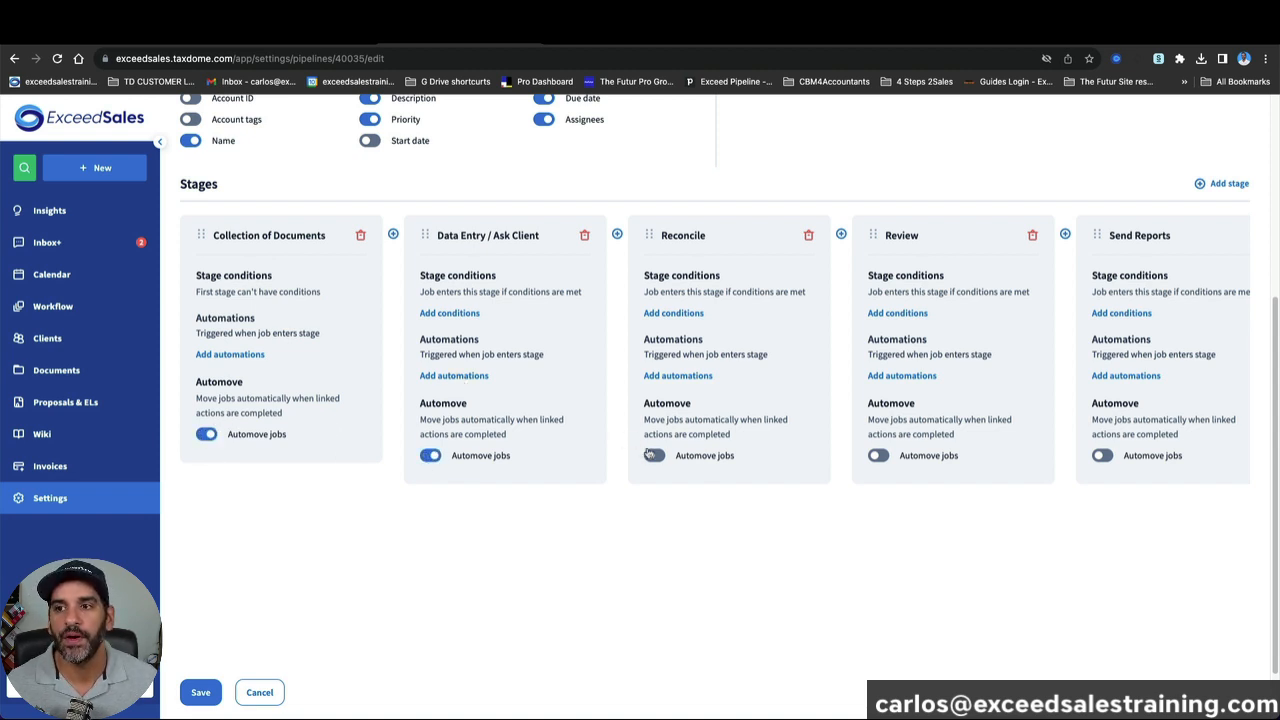
{"action": "left_click", "coordinate": [877, 456]}
{"action": "left_click", "coordinate": [1102, 456]}
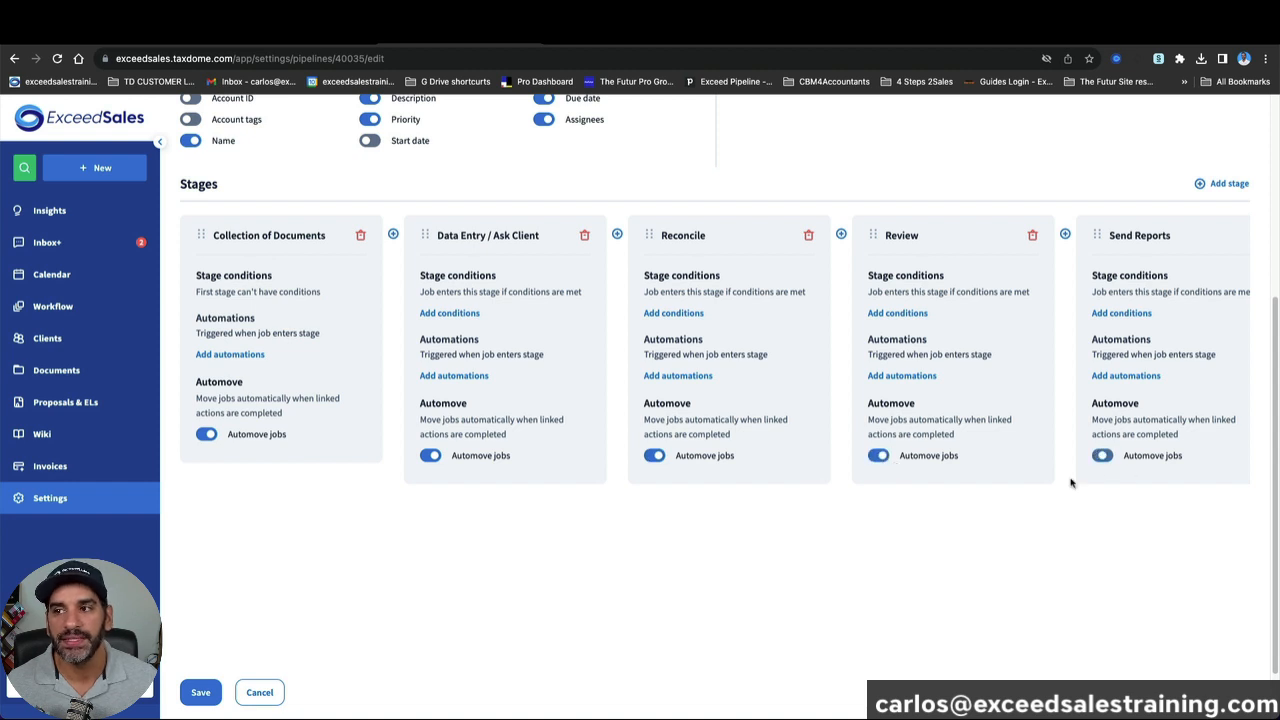
Step: Try enabling Automove jobs on the Complete stage with an extra stage after it, and delete that extra stage
{"action": "scroll", "coordinate": [786, 594], "scroll_direction": "down", "scroll_amount": 2}
{"action": "left_click_drag", "start_coordinate": [766, 651], "coordinate": [1043, 651]}
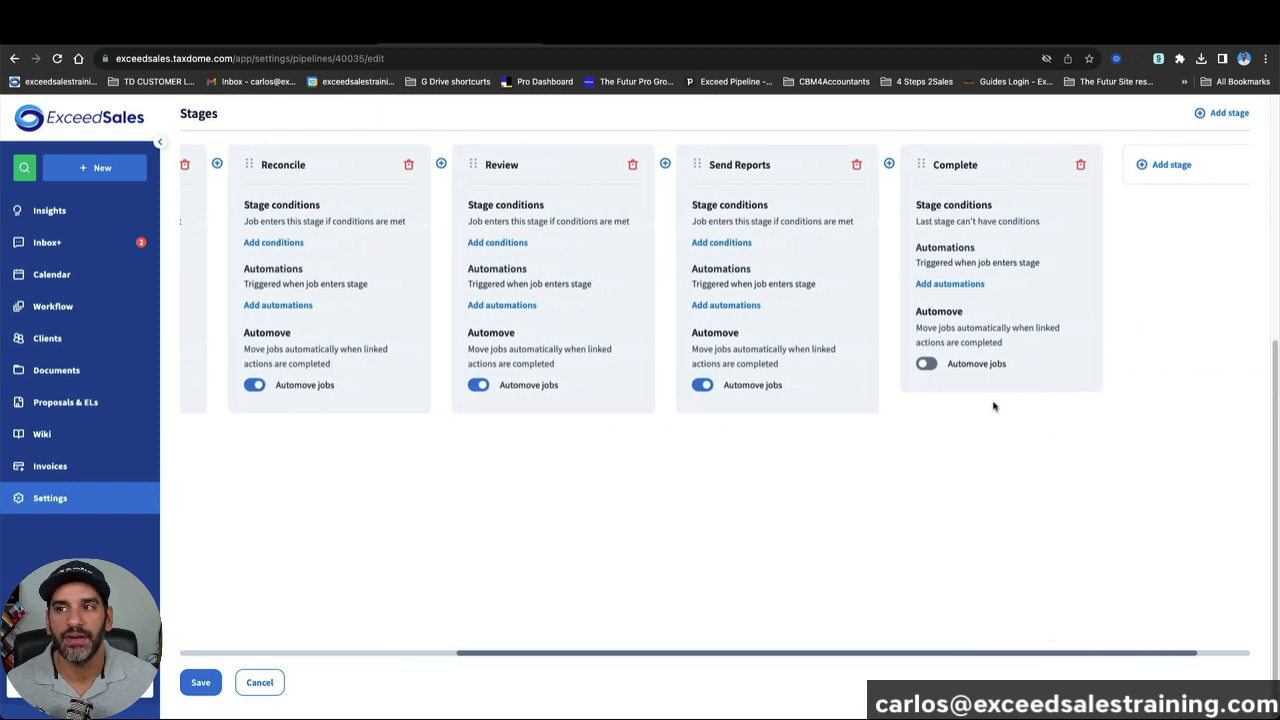
{"action": "left_click", "coordinate": [927, 364]}
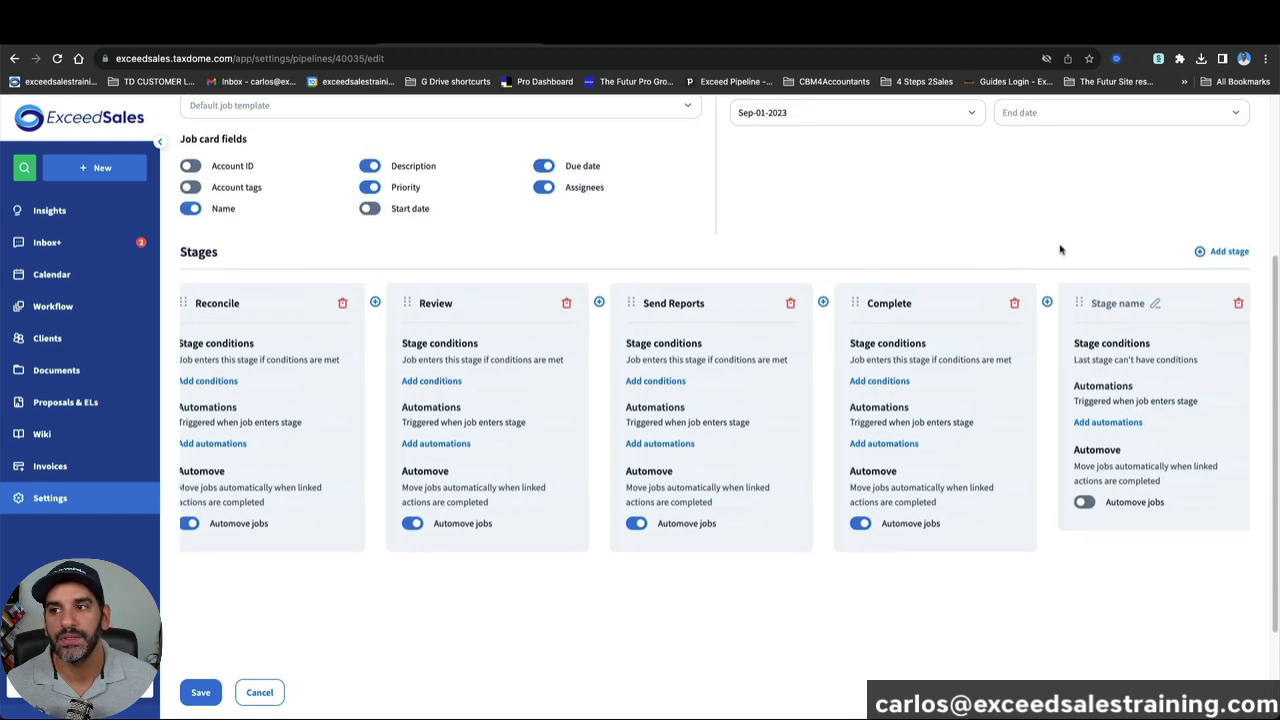
{"action": "left_click", "coordinate": [1228, 303]}
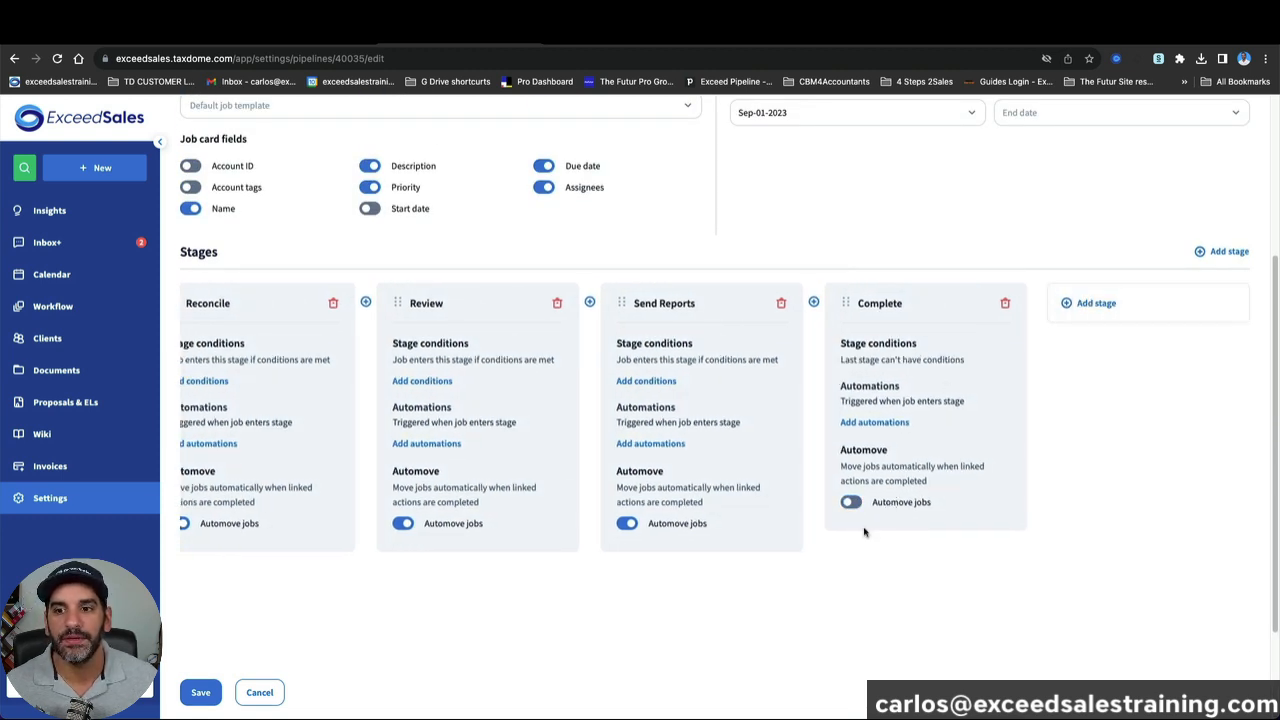
Step: Add a Send email automation to the Collection of Documents stage
{"action": "scroll", "coordinate": [862, 548], "scroll_direction": "down", "scroll_amount": 3}
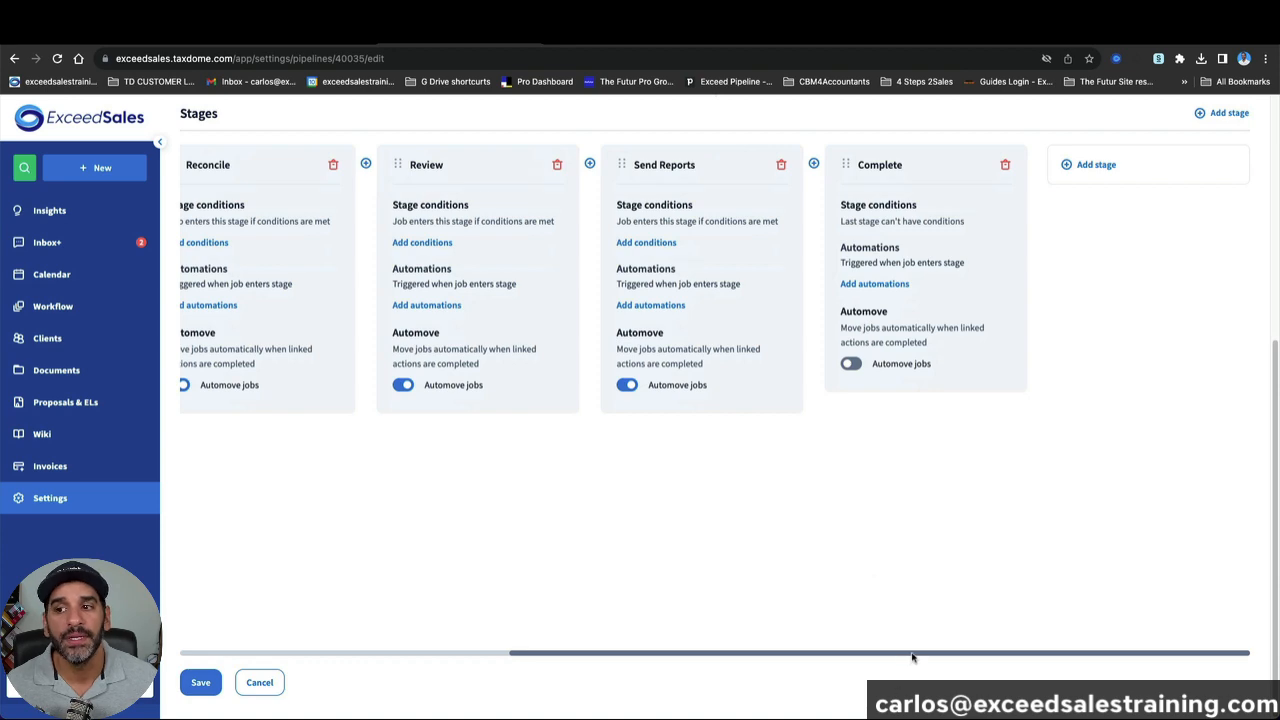
{"action": "left_click_drag", "start_coordinate": [912, 655], "coordinate": [814, 606]}
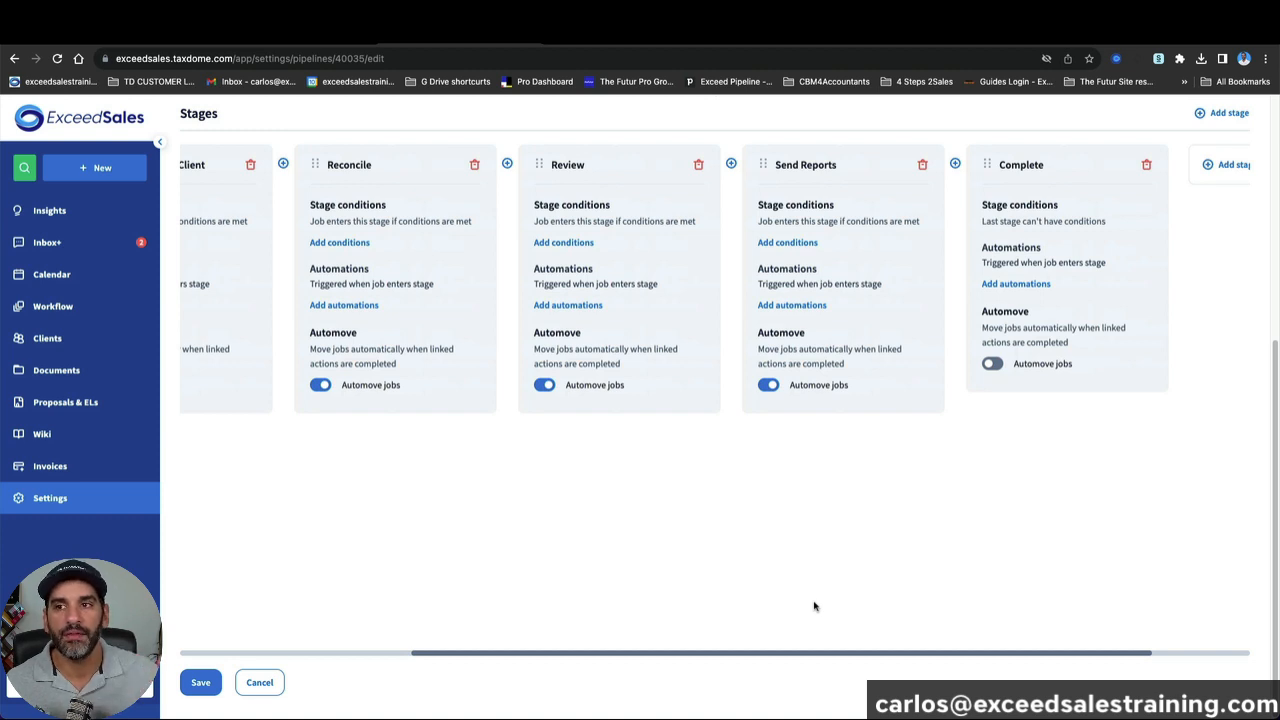
{"action": "left_click_drag", "start_coordinate": [814, 606], "coordinate": [519, 596]}
{"action": "scroll", "coordinate": [523, 588], "scroll_direction": "up", "scroll_amount": 1}
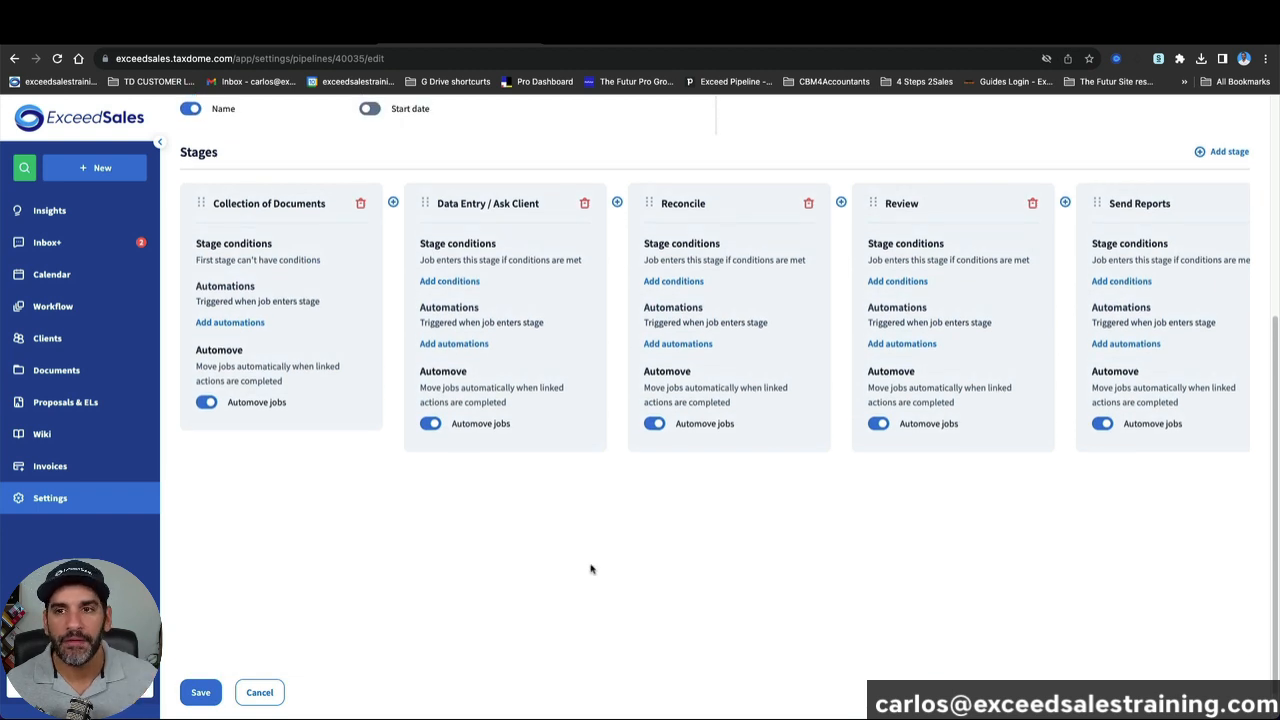
{"action": "scroll", "coordinate": [600, 564], "scroll_direction": "up", "scroll_amount": 1}
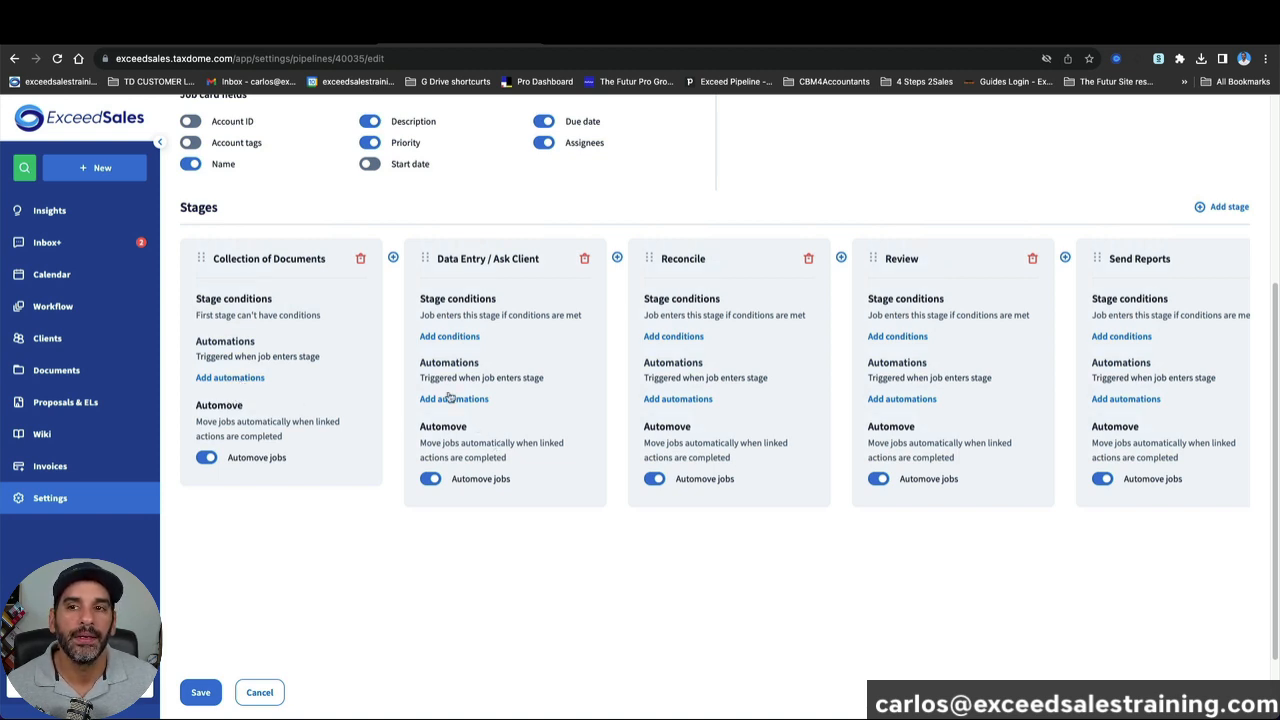
{"action": "left_click", "coordinate": [230, 378]}
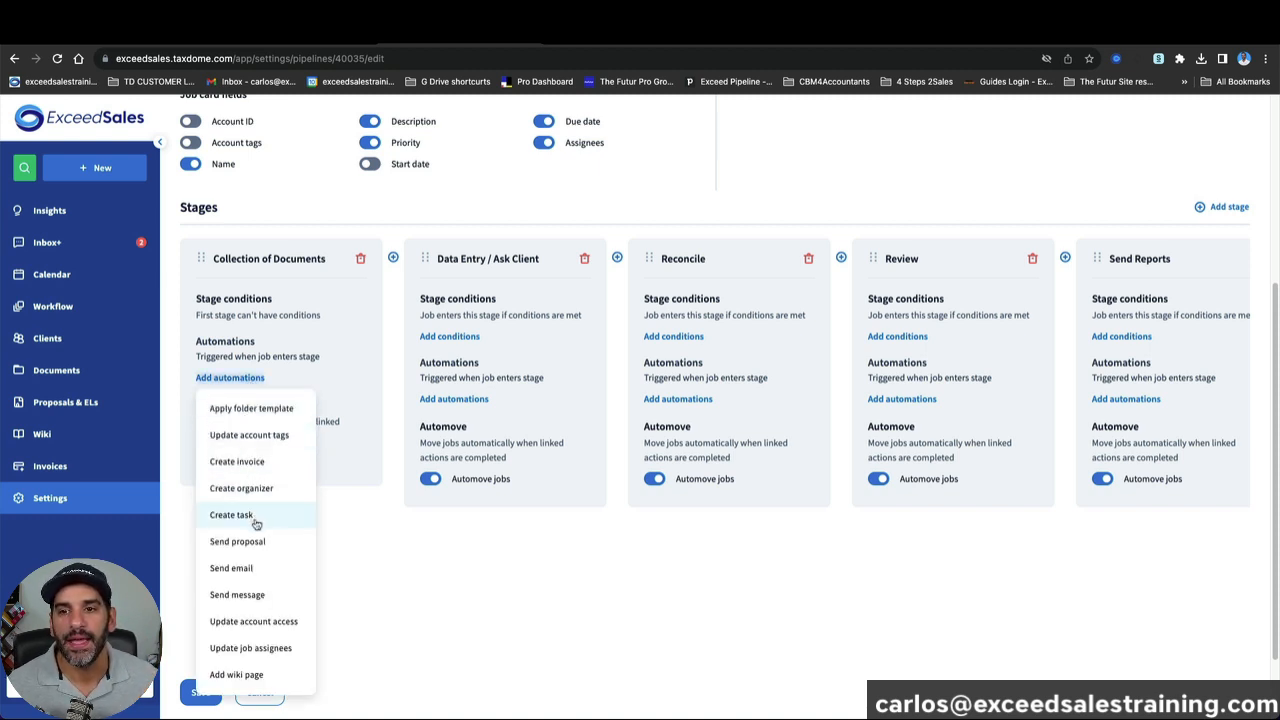
{"action": "left_click", "coordinate": [250, 568]}
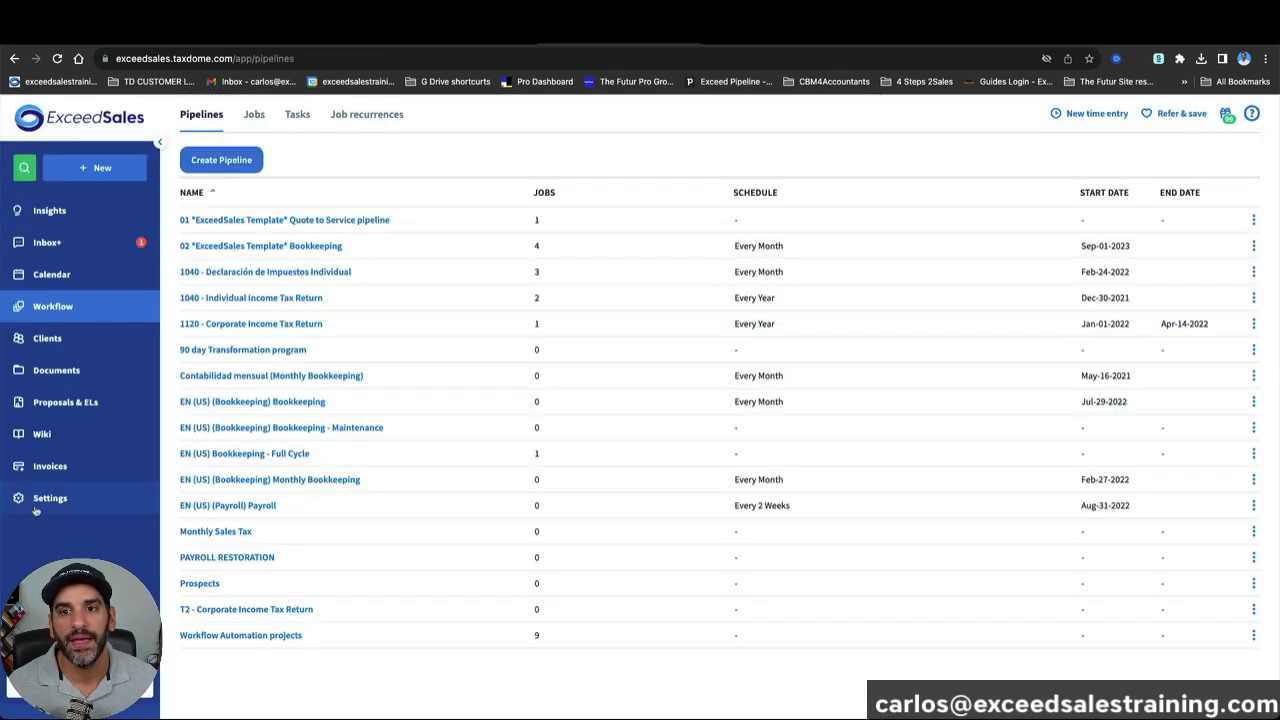
Step: Open the firm's email templates list in the settings, in the separate browser tab
{"action": "left_click", "coordinate": [50, 498]}
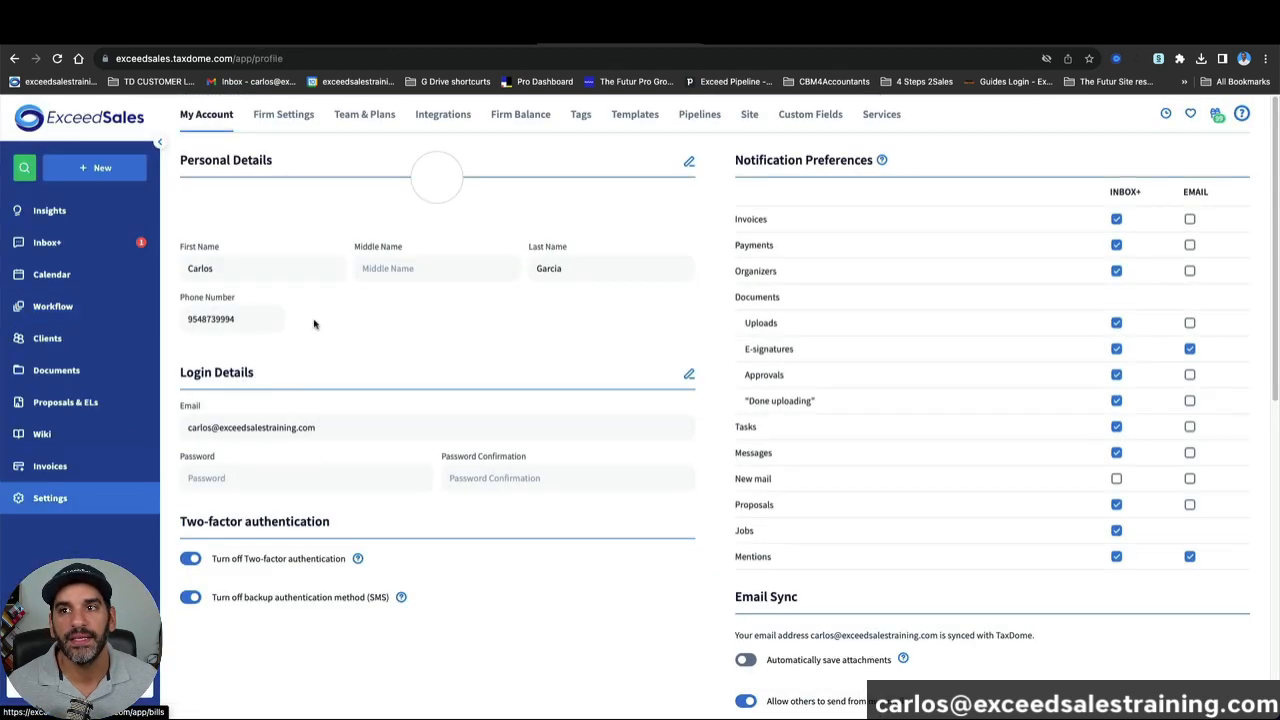
{"action": "left_click", "coordinate": [628, 118]}
{"action": "left_click", "coordinate": [235, 140]}
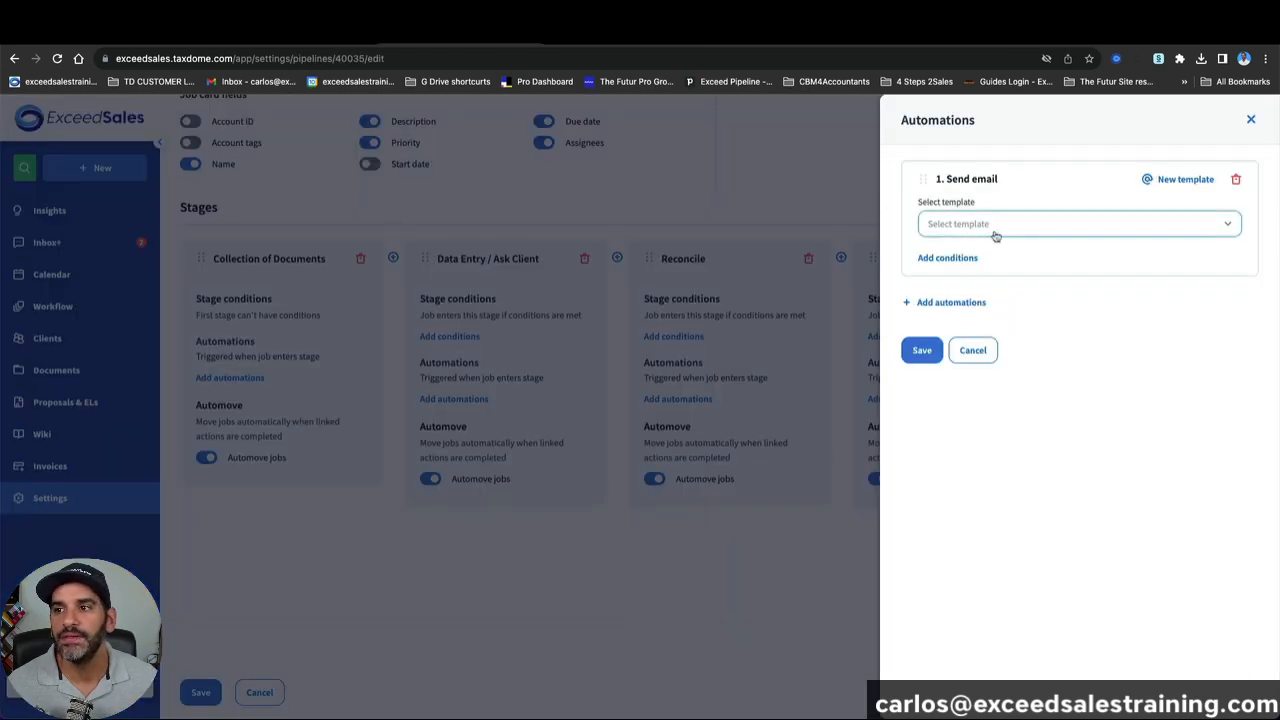
Step: Assign the Monthly Bookkeeping statement request template to the Send email automation and save the stage's automations
{"action": "left_click", "coordinate": [995, 230]}
{"action": "type", "text": "m"}
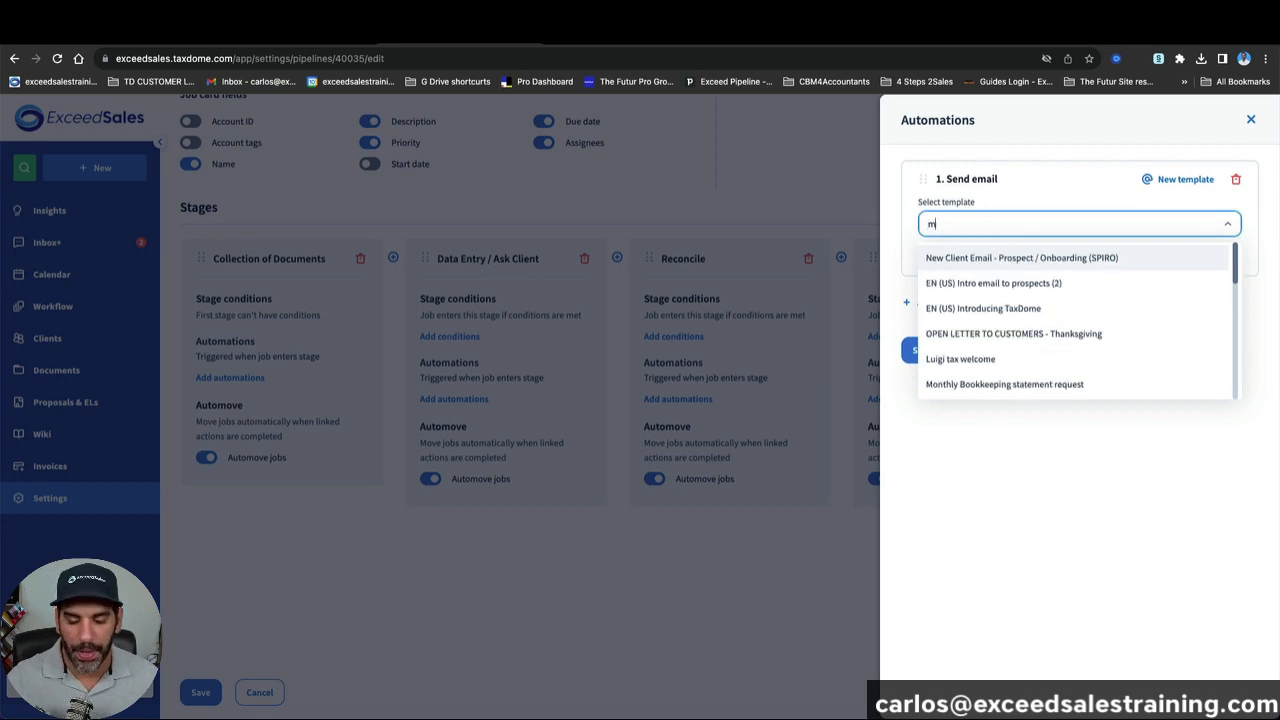
{"action": "type", "text": "d"}
{"action": "key", "text": "BackSpace"}
{"action": "type", "text": "o"}
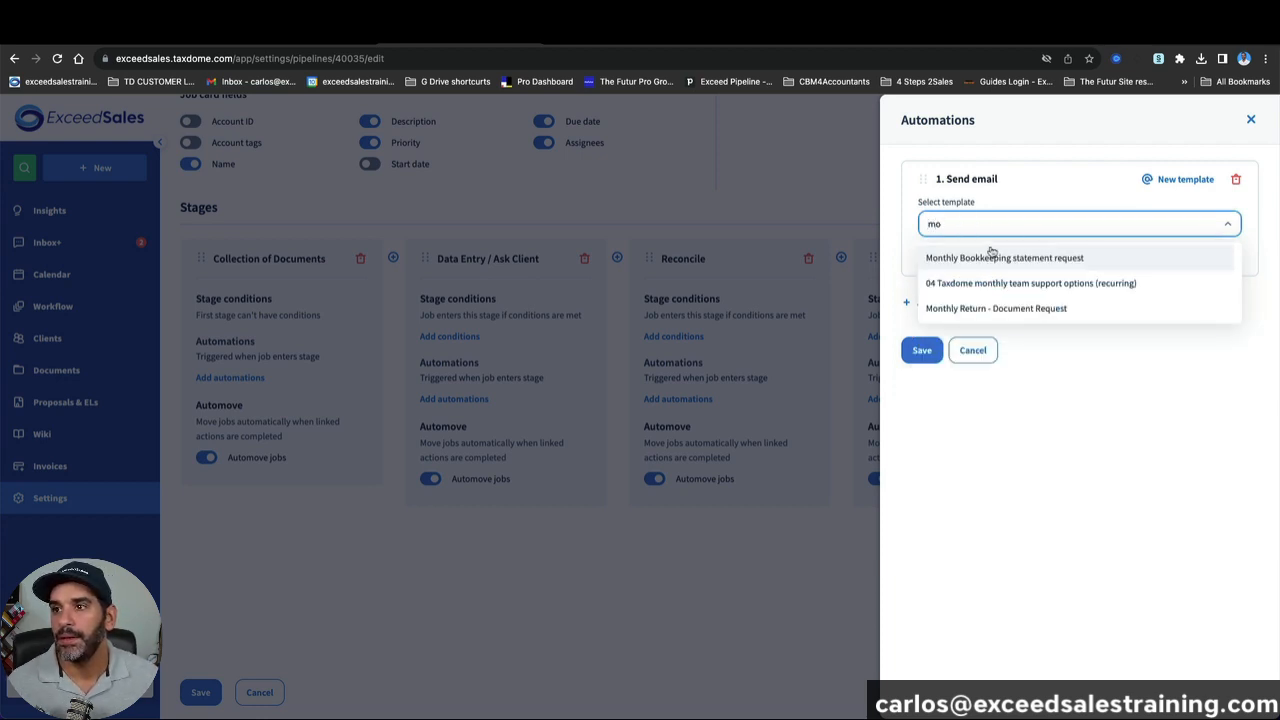
{"action": "left_click", "coordinate": [990, 262]}
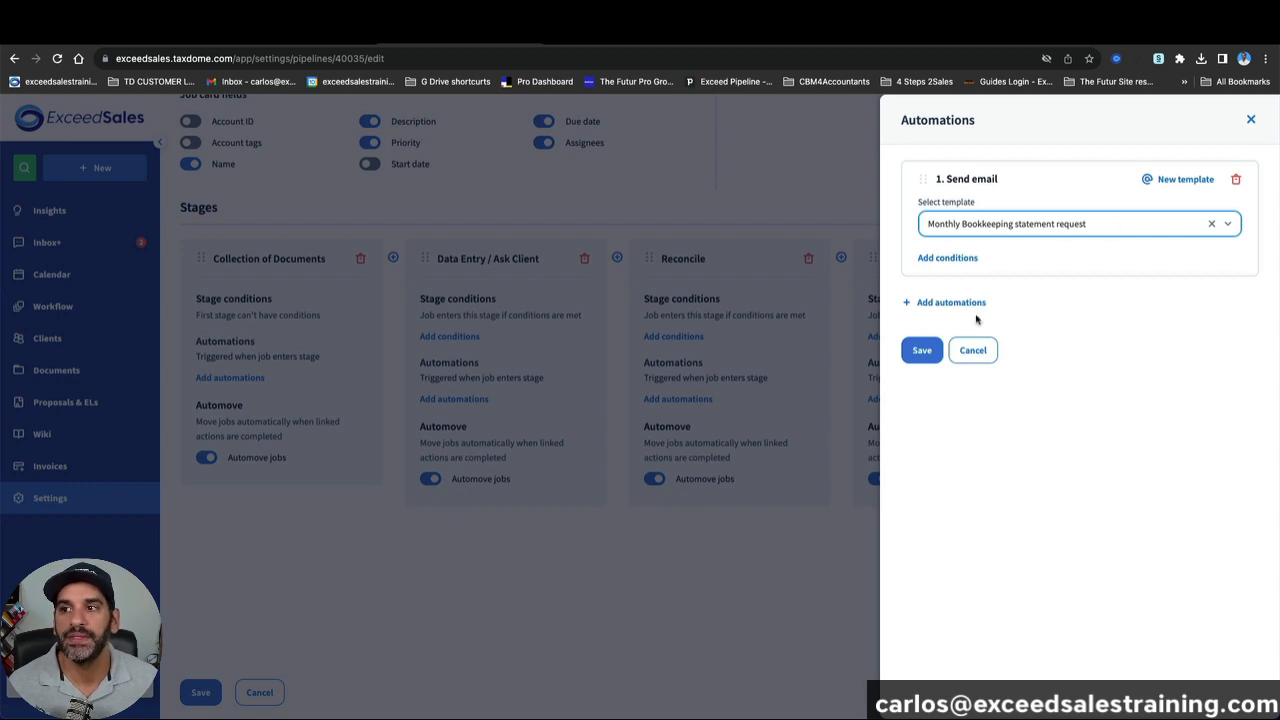
{"action": "left_click", "coordinate": [920, 352]}
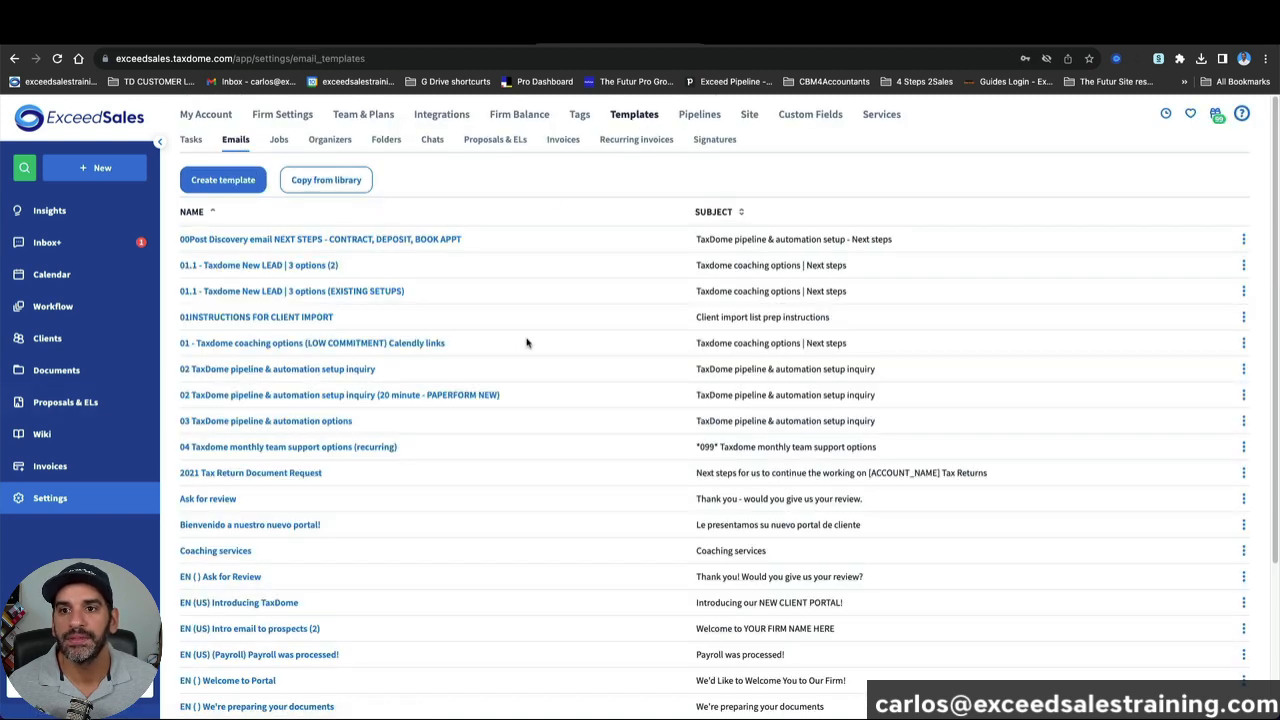
Step: Find the Monthly Bookkeeping statement request email template by searching for "monthl", open it and read its message text
{"action": "key", "text": "super+f"}
{"action": "type", "text": "mont"}
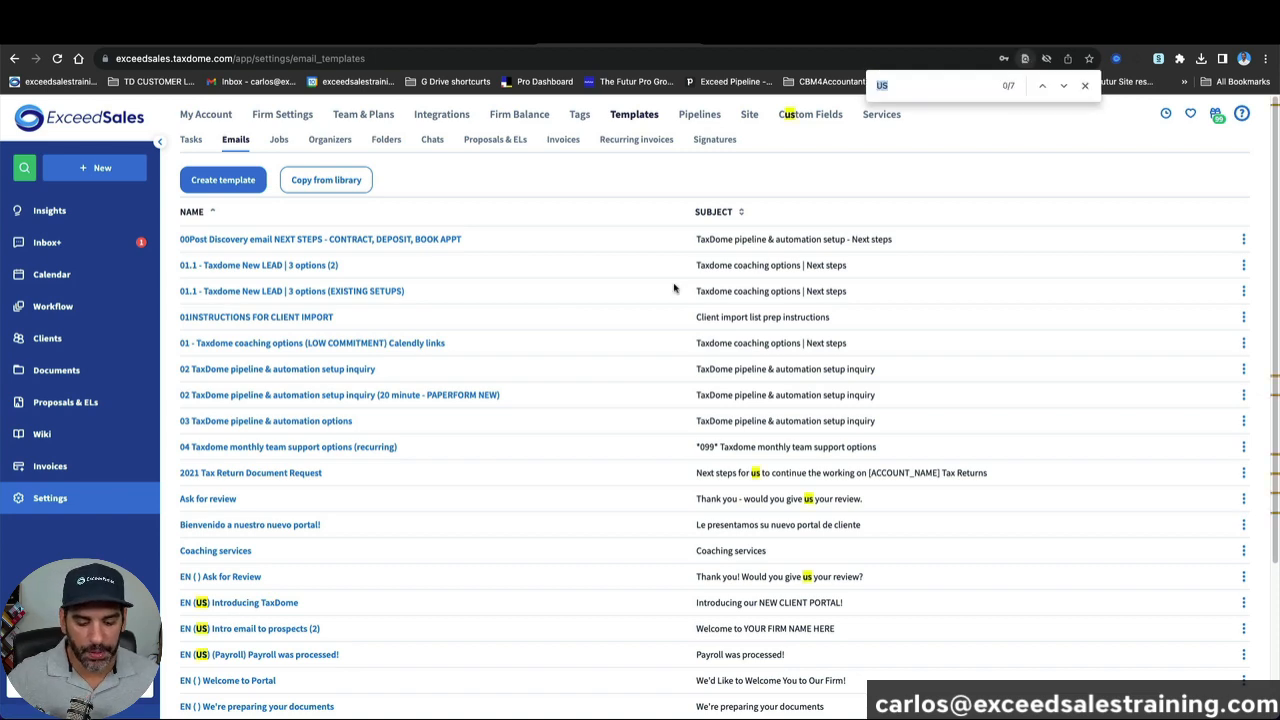
{"action": "type", "text": "hl"}
{"action": "key", "text": "Return"}
{"action": "key", "text": "Return"}
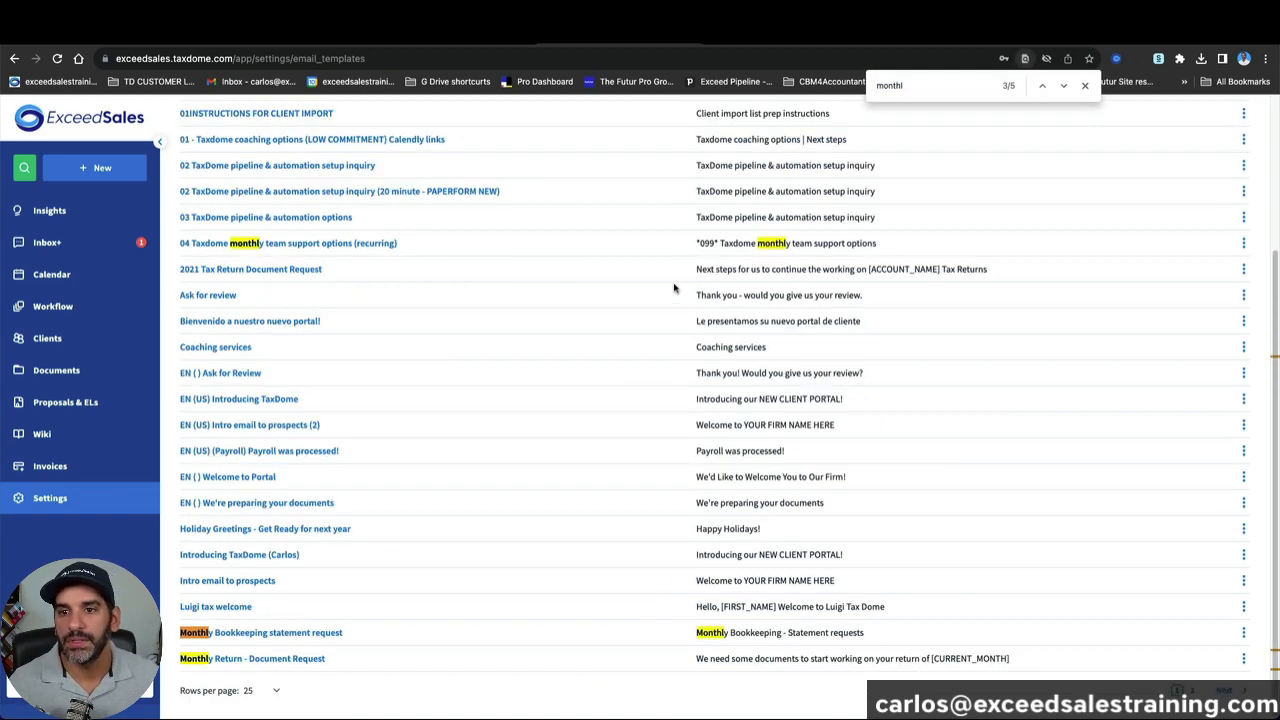
{"action": "left_click", "coordinate": [305, 632]}
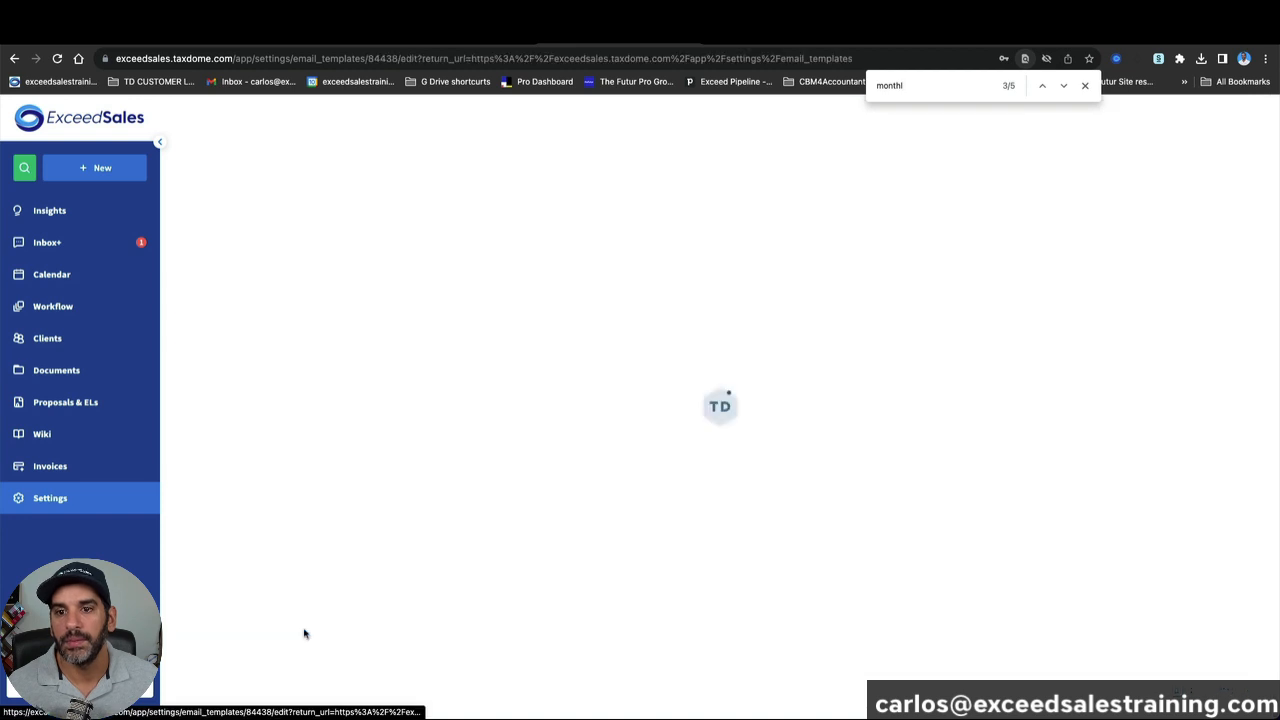
{"action": "left_click", "coordinate": [355, 554]}
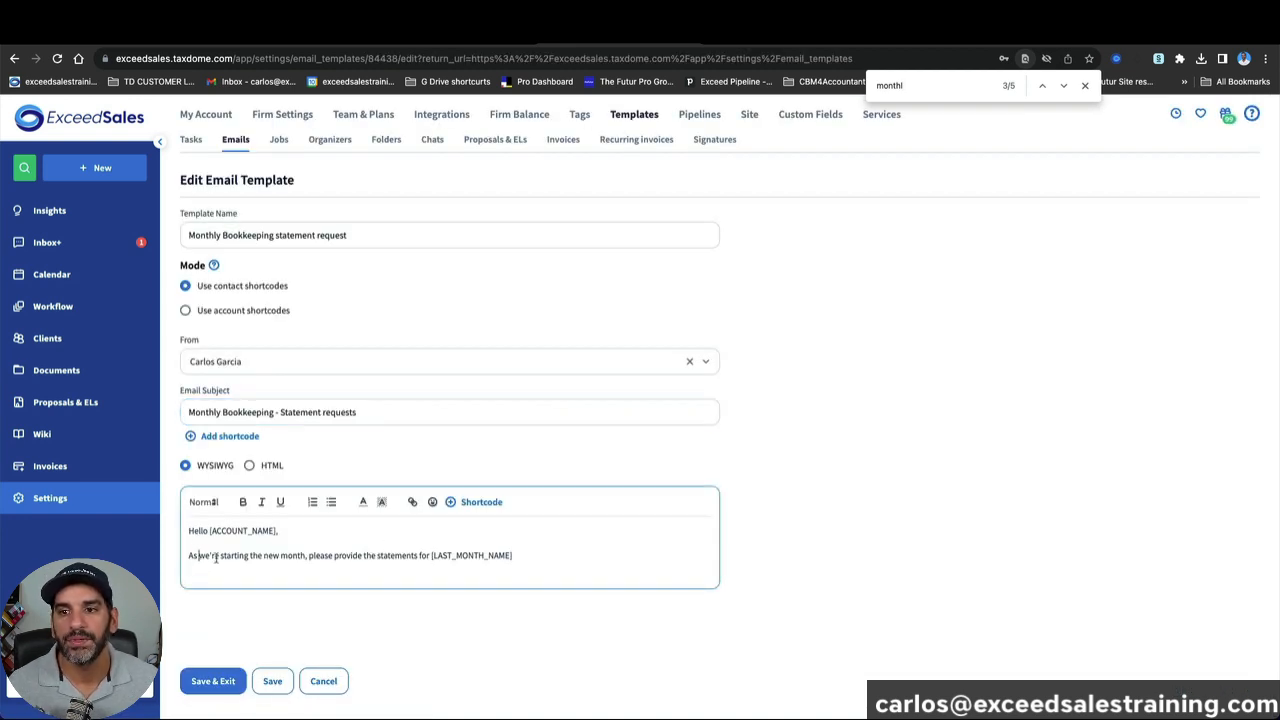
{"action": "left_click", "coordinate": [349, 560], "text": "shift"}
{"action": "left_click_drag", "start_coordinate": [349, 560], "coordinate": [537, 557]}
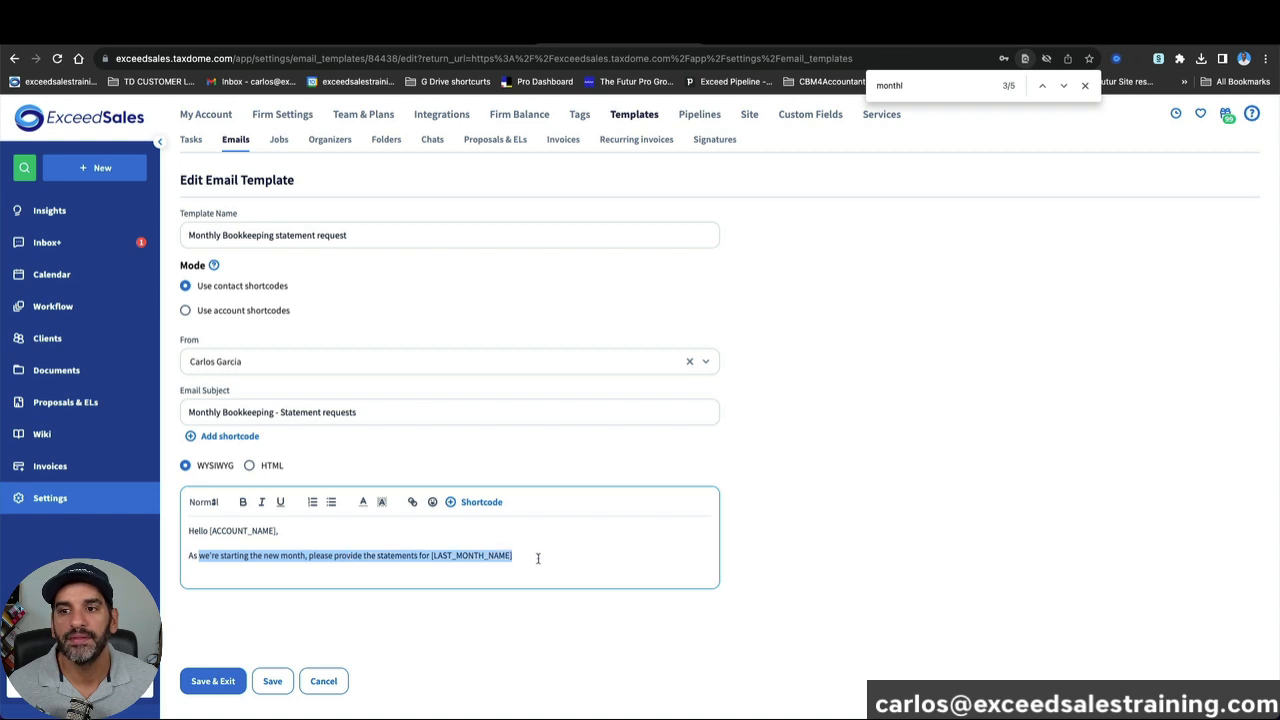
Step: Replace the account name shortcode in the template's greeting with the contact's First name shortcode, then save and exit
{"action": "left_click", "coordinate": [276, 532]}
{"action": "left_click_drag", "start_coordinate": [276, 532], "coordinate": [210, 536]}
{"action": "key", "text": "BackSpace"}
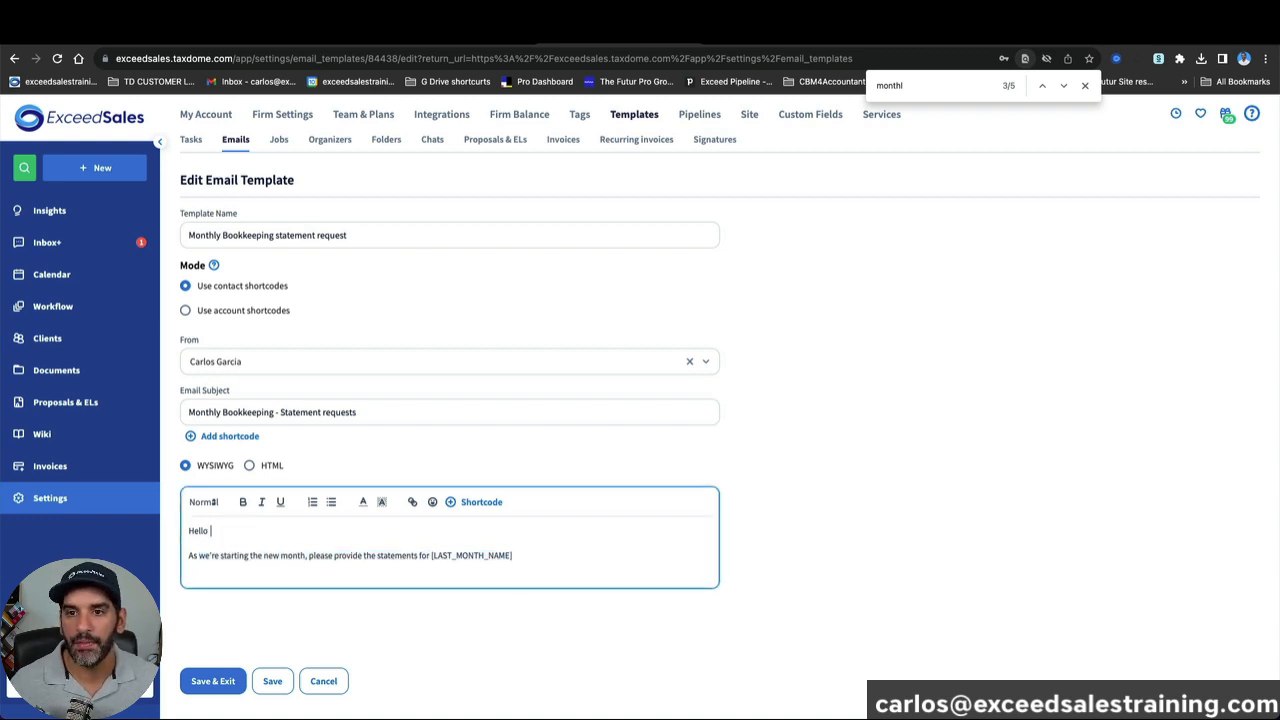
{"action": "left_click", "coordinate": [472, 503]}
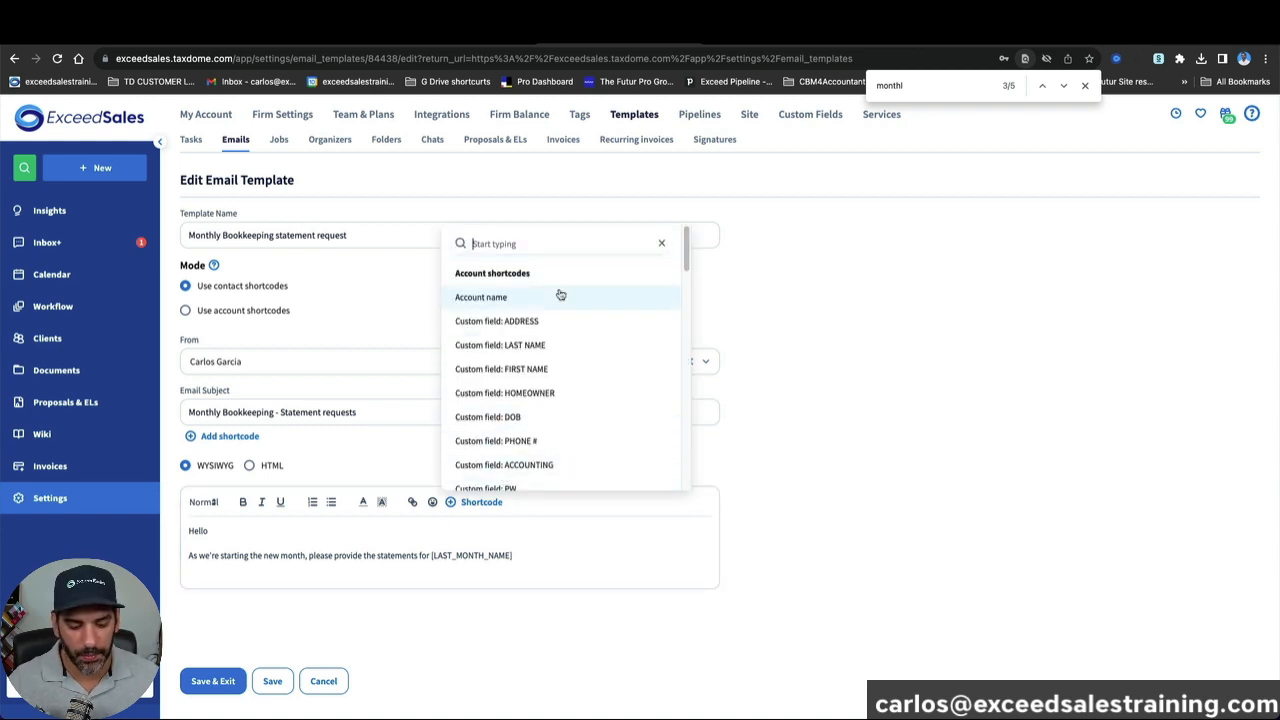
{"action": "type", "text": "first"}
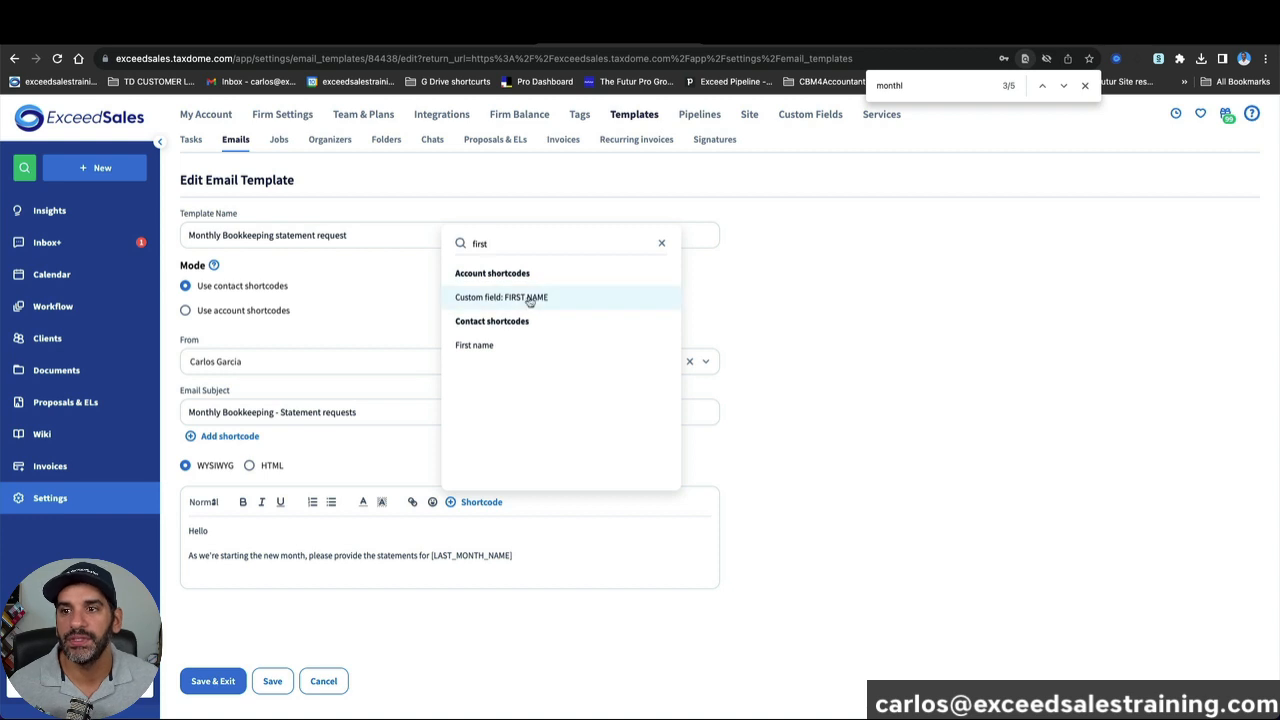
{"action": "left_click", "coordinate": [505, 348]}
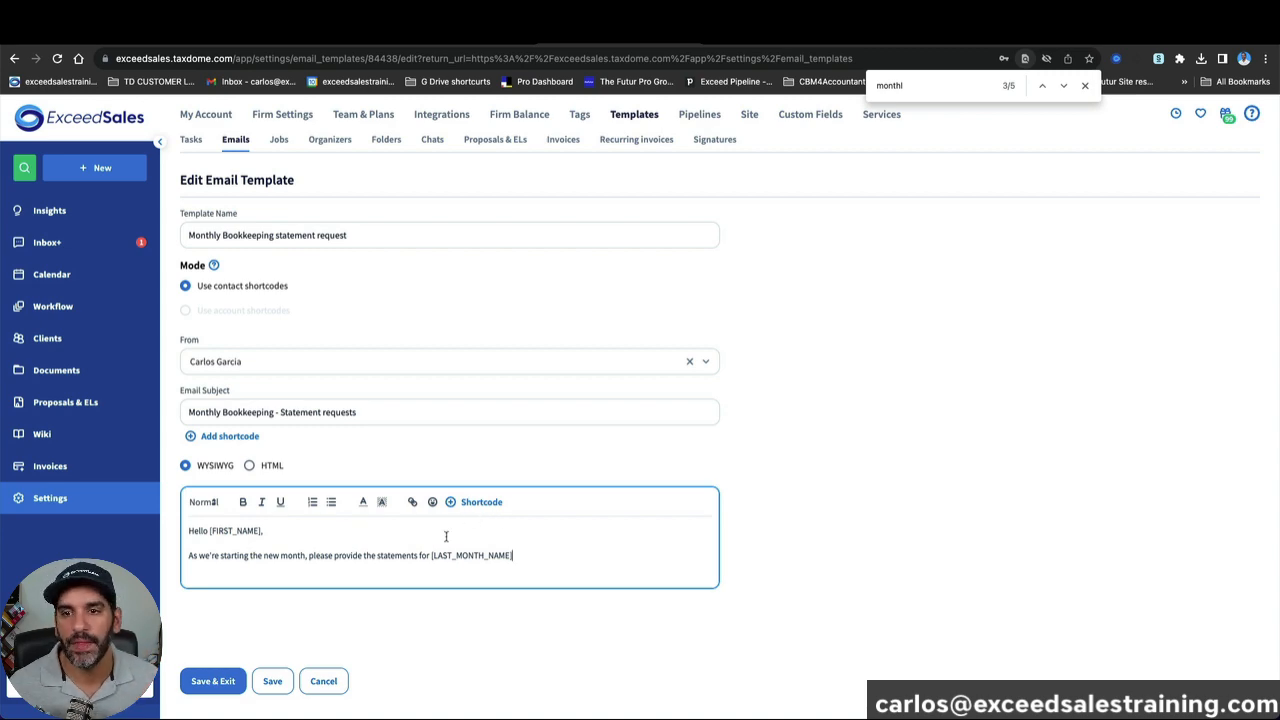
{"action": "left_click", "coordinate": [222, 681]}
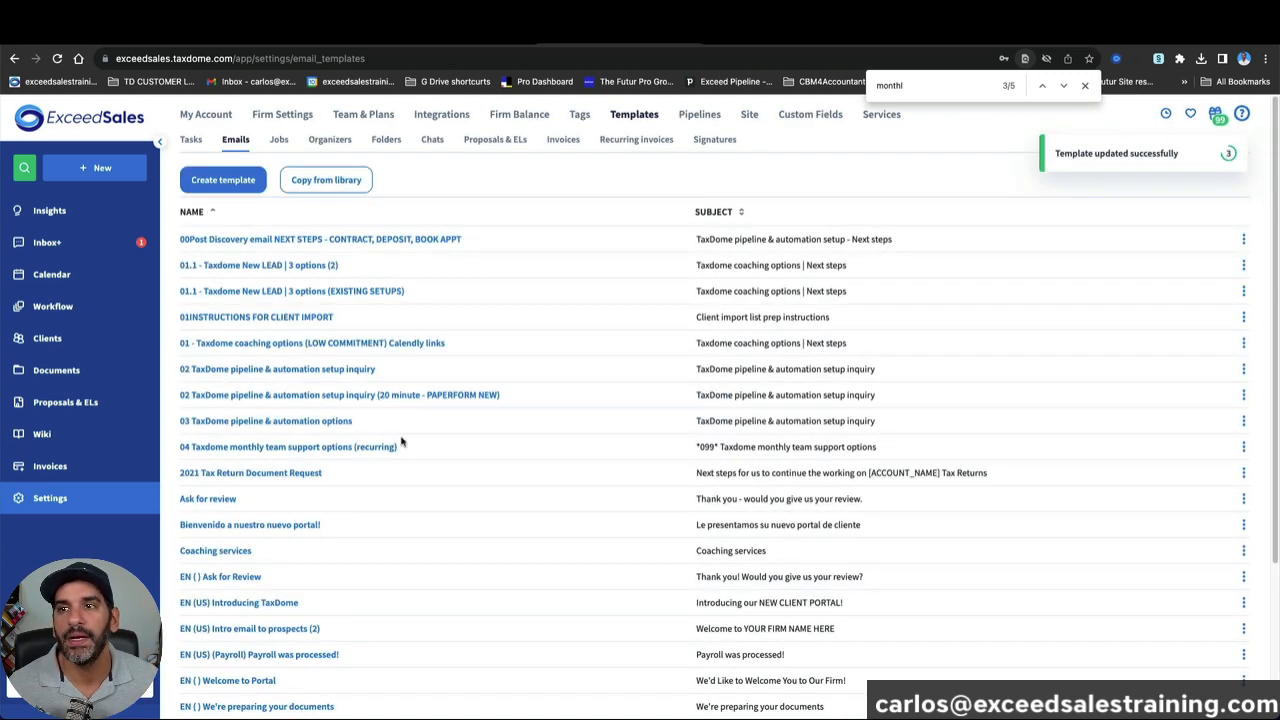
Step: Return to the pipeline editor, save the Bookkeeping pipeline and review its recurrence and stage settings
{"action": "left_click", "coordinate": [462, 34]}
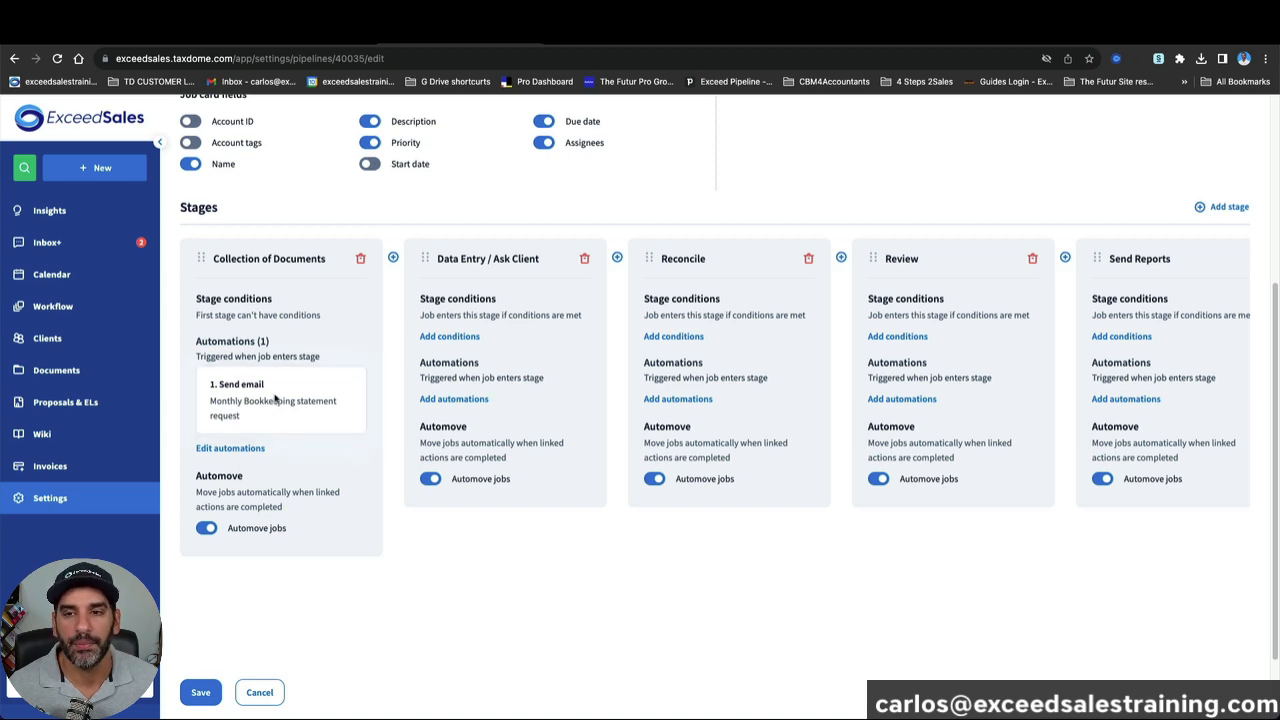
{"action": "left_click", "coordinate": [210, 690]}
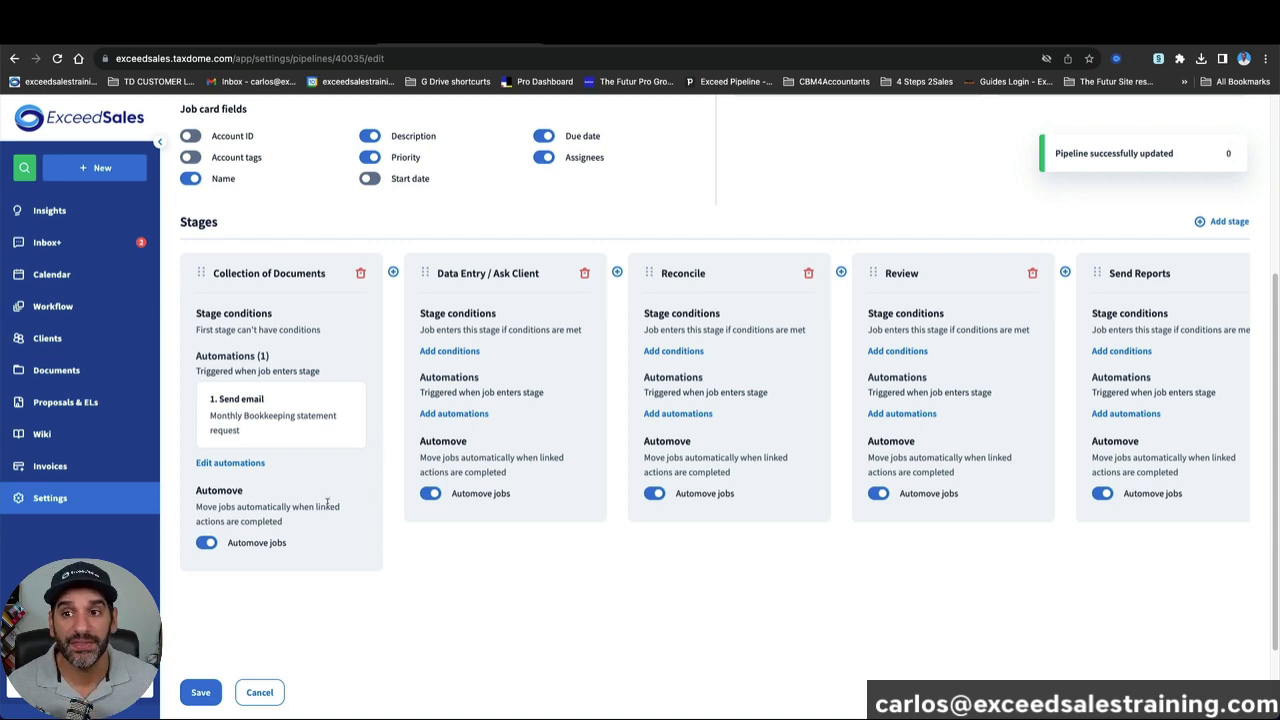
{"action": "scroll", "coordinate": [330, 466], "scroll_direction": "up", "scroll_amount": 3}
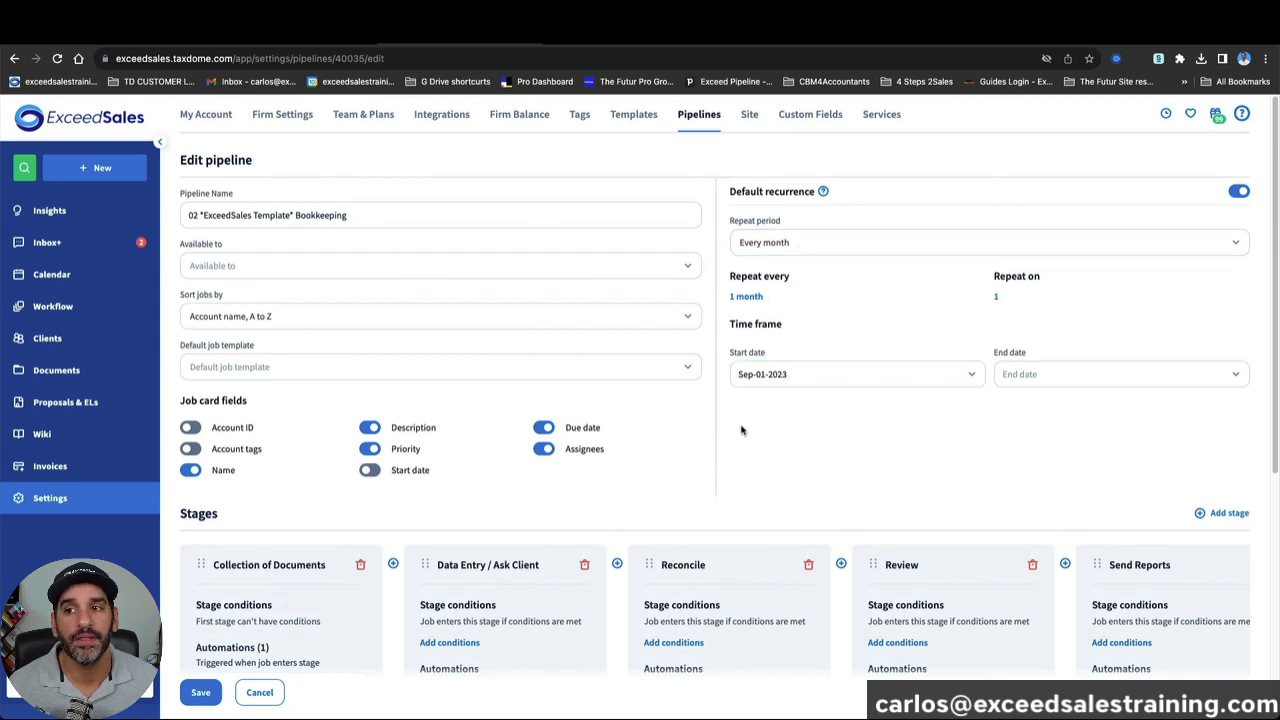
{"action": "scroll", "coordinate": [651, 446], "scroll_direction": "down", "scroll_amount": 2}
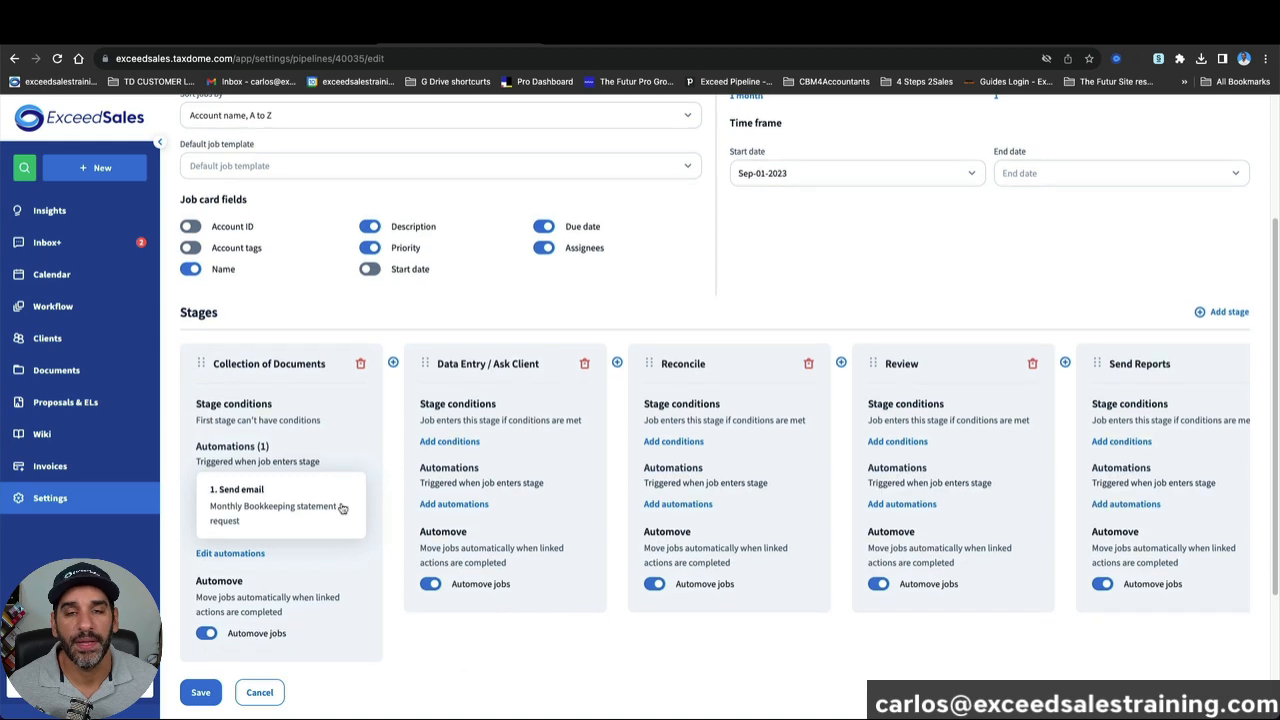
{"action": "scroll", "coordinate": [340, 512], "scroll_direction": "down", "scroll_amount": 1}
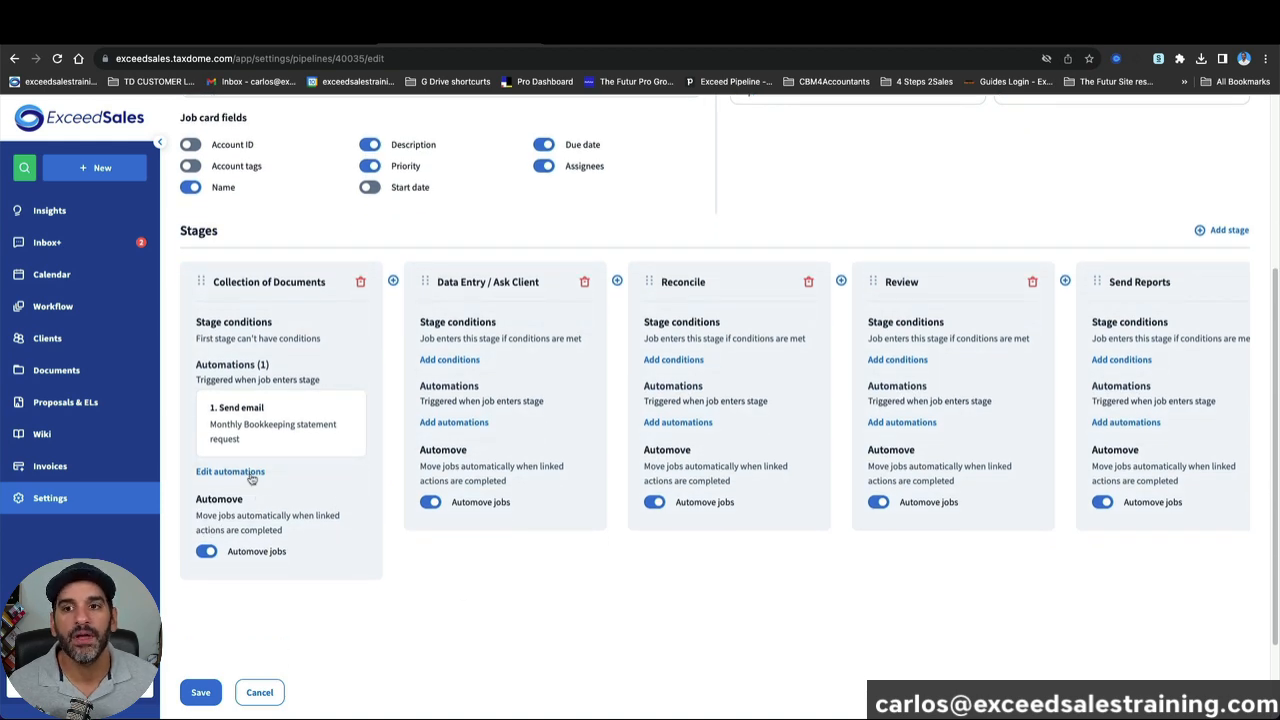
Step: Open the Collection of Documents stage's automations and look at the conditions available for its Send email automation
{"action": "left_click", "coordinate": [230, 471]}
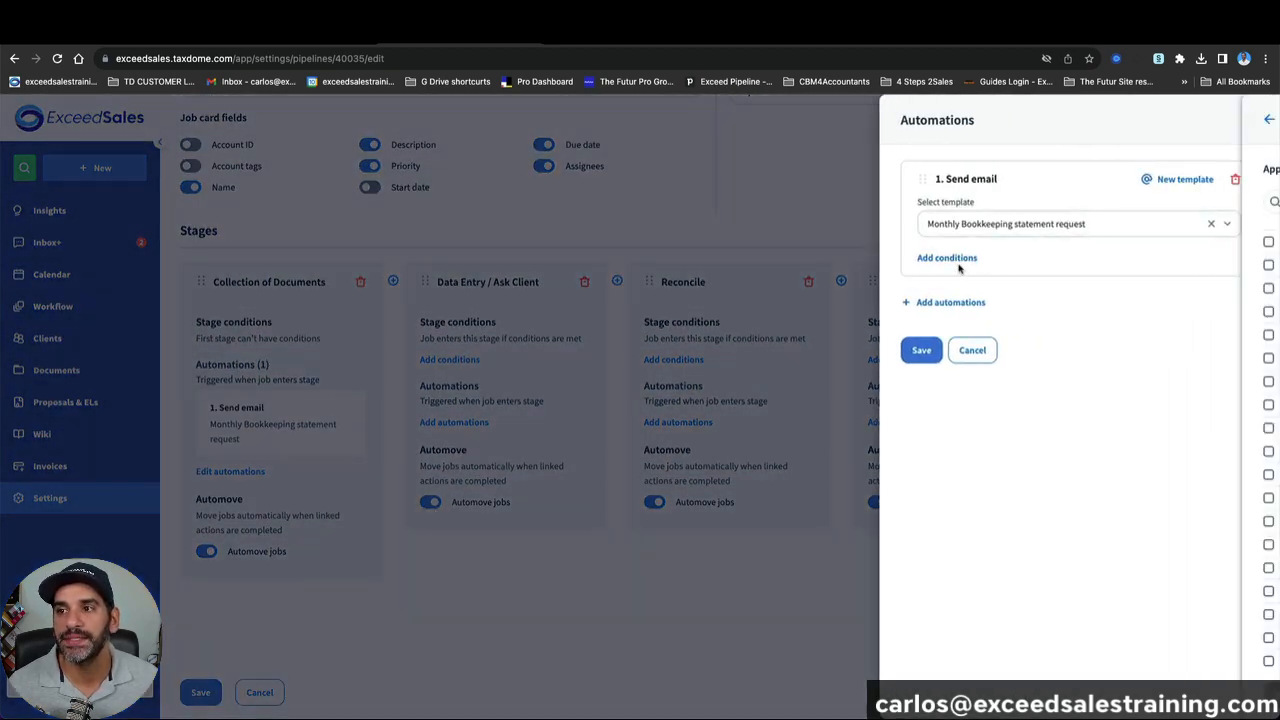
{"action": "left_click", "coordinate": [947, 258]}
{"action": "left_click", "coordinate": [974, 690]}
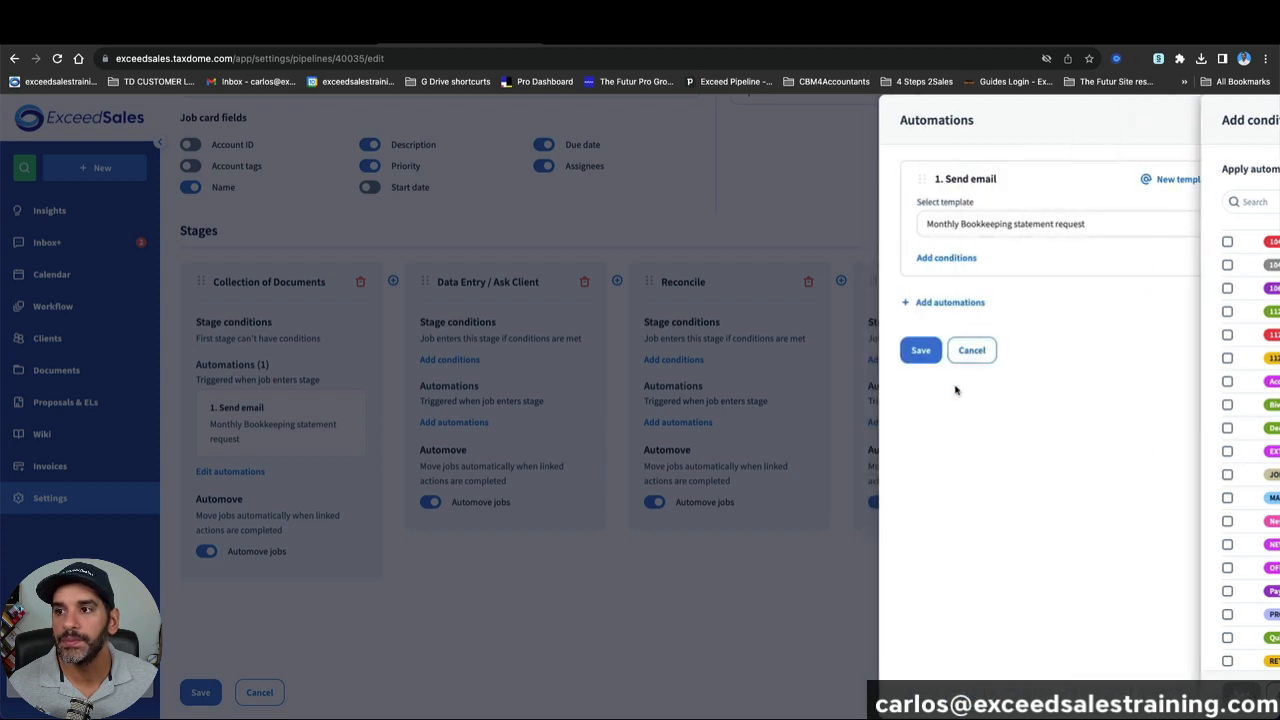
Step: Add a Create task automation to the Collection of Documents stage and select the EN ( ) (Bookkeeping) Monthly Bookkeeping template for it
{"action": "left_click", "coordinate": [944, 303]}
{"action": "left_click", "coordinate": [963, 442]}
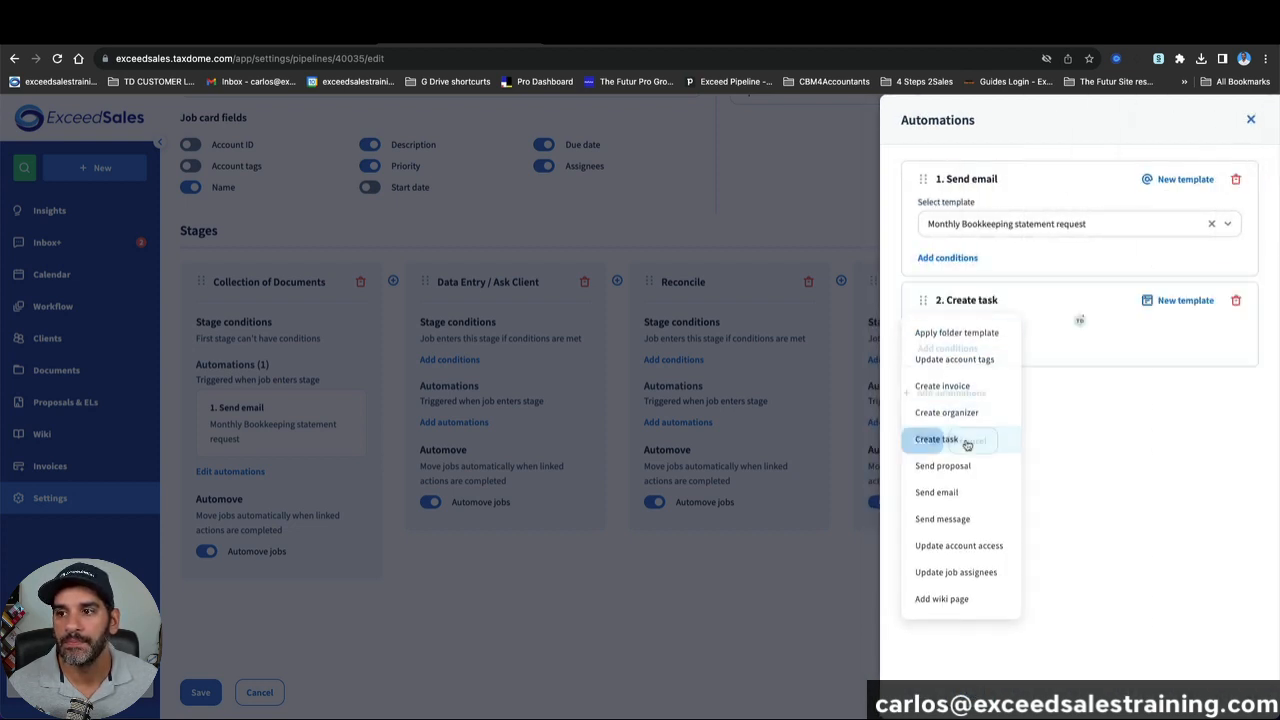
{"action": "left_click", "coordinate": [1013, 354]}
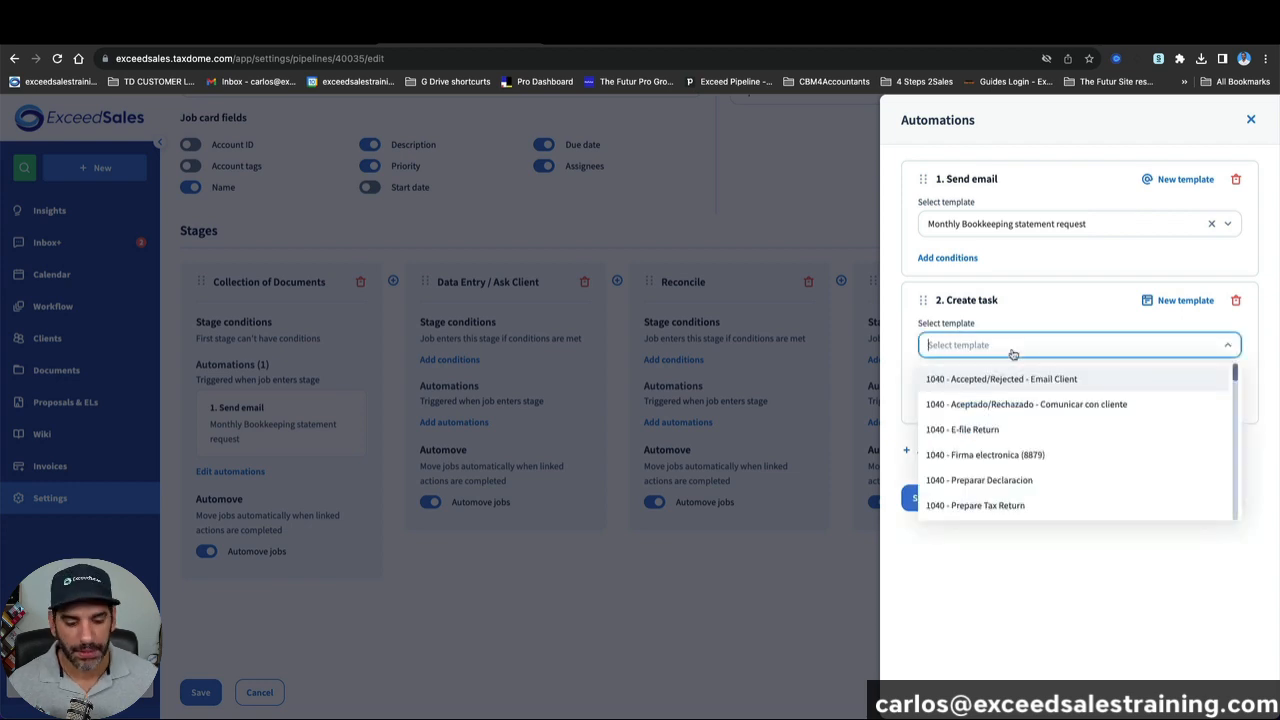
{"action": "type", "text": "doc"}
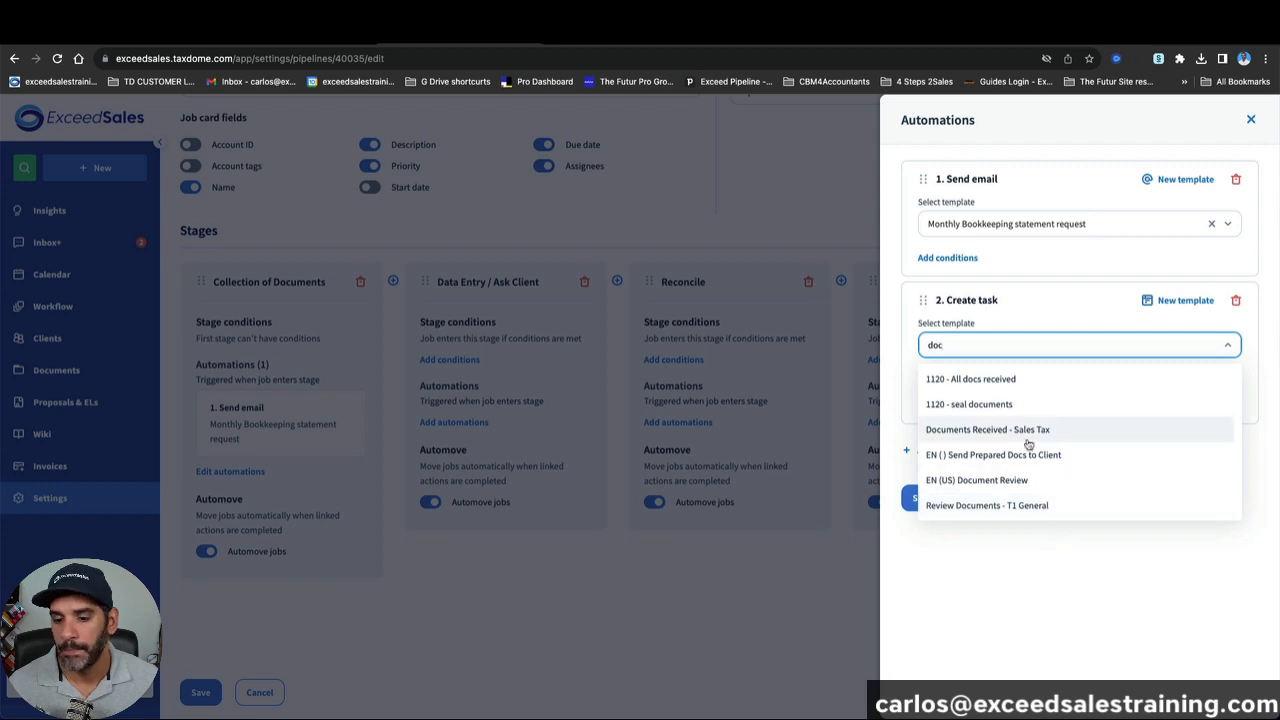
{"action": "key", "text": "BackSpace"}
{"action": "key", "text": "BackSpace"}
{"action": "key", "text": "BackSpace"}
{"action": "type", "text": "boo"}
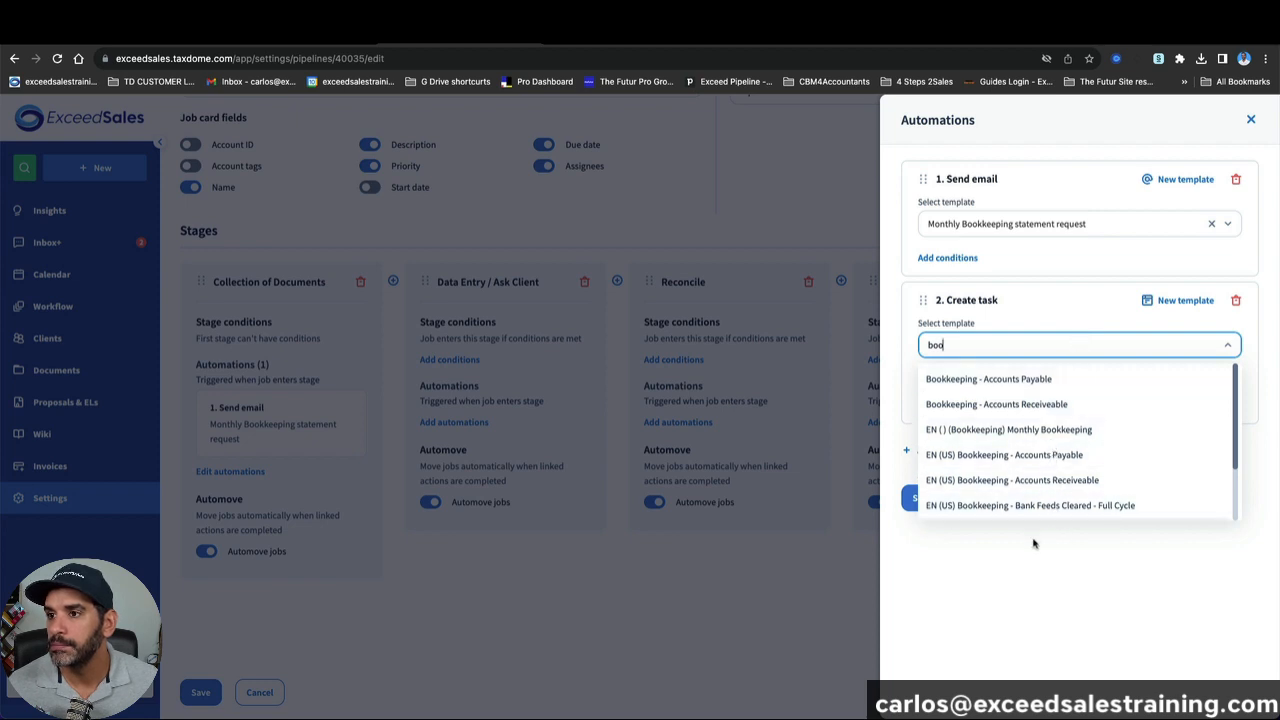
{"action": "left_click", "coordinate": [1060, 430]}
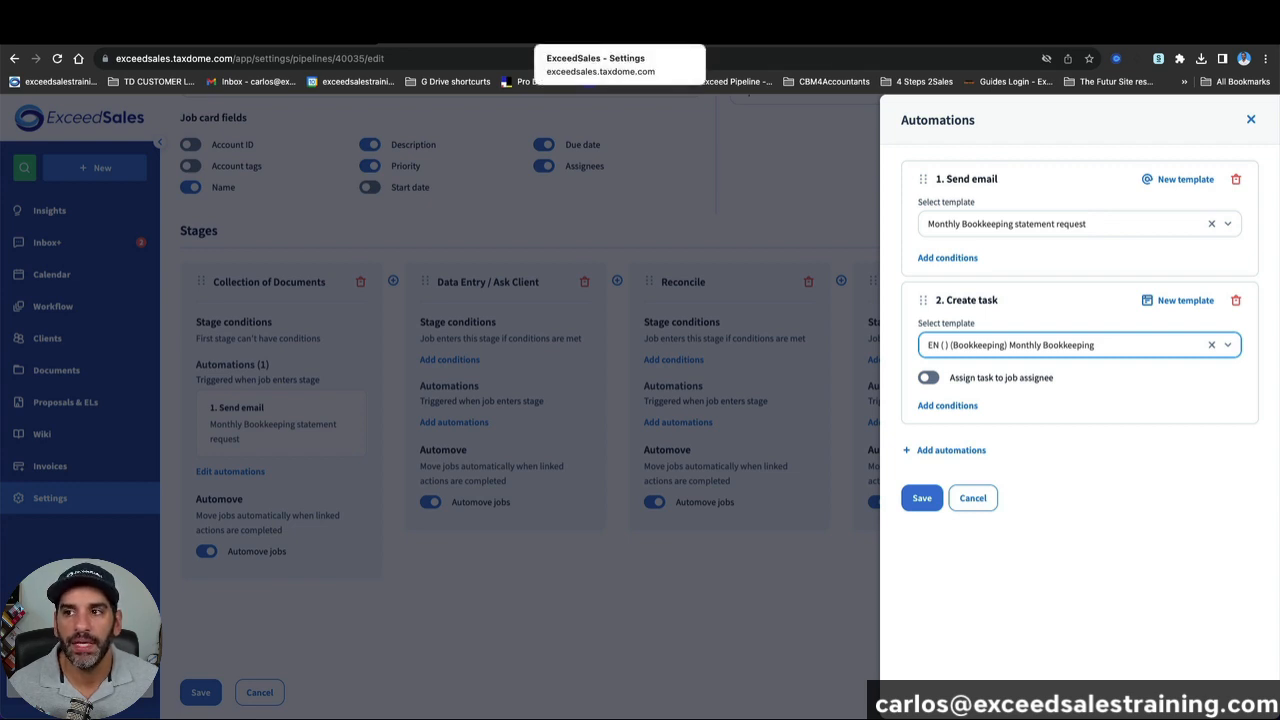
Step: Switch to the firm's templates, find the EN ( ) (Bookkeeping) Monthly Bookkeeping task template by searching for "book", and open it for editing
{"action": "left_click", "coordinate": [578, 33]}
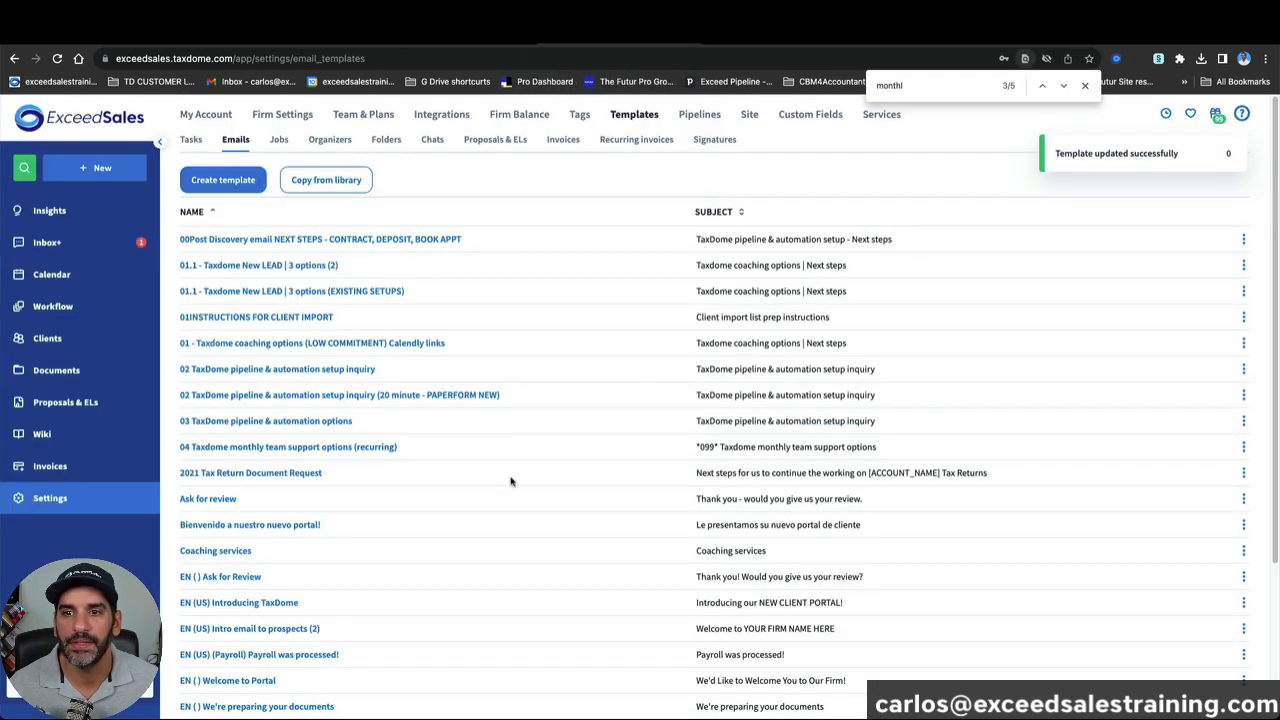
{"action": "scroll", "coordinate": [511, 481], "scroll_direction": "down", "scroll_amount": 5}
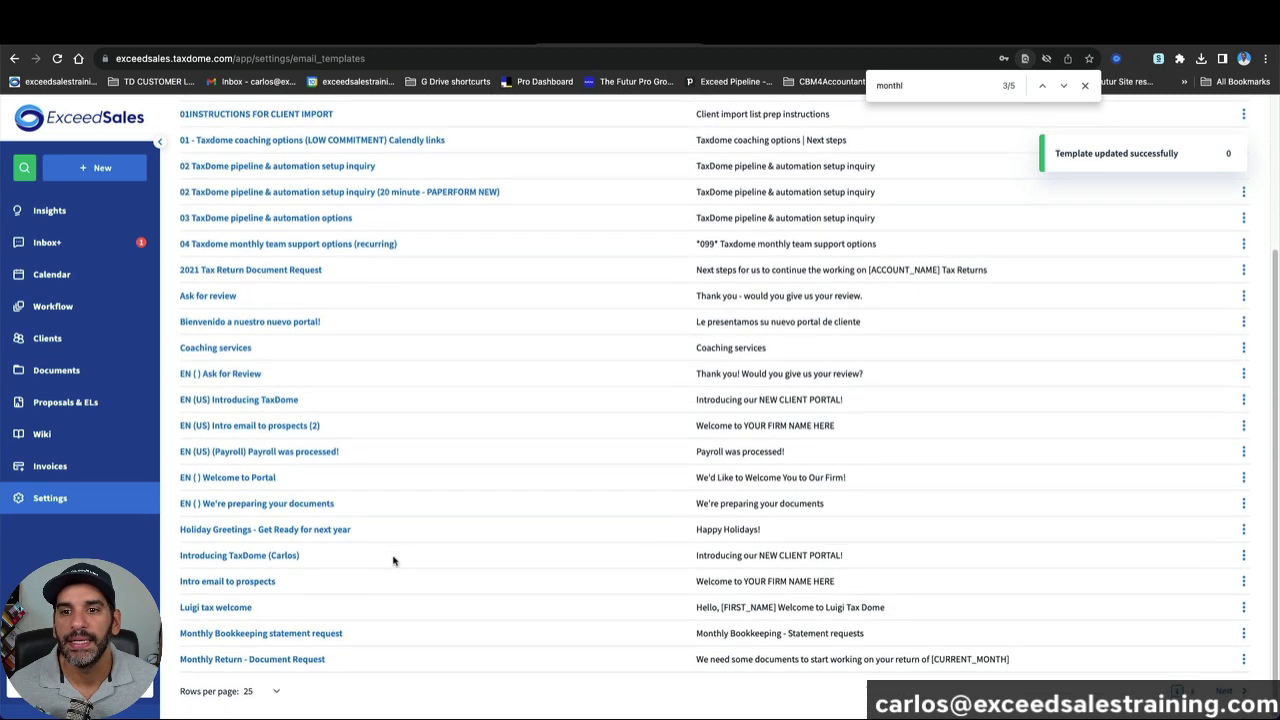
{"action": "left_click", "coordinate": [276, 691]}
{"action": "left_click", "coordinate": [262, 661]}
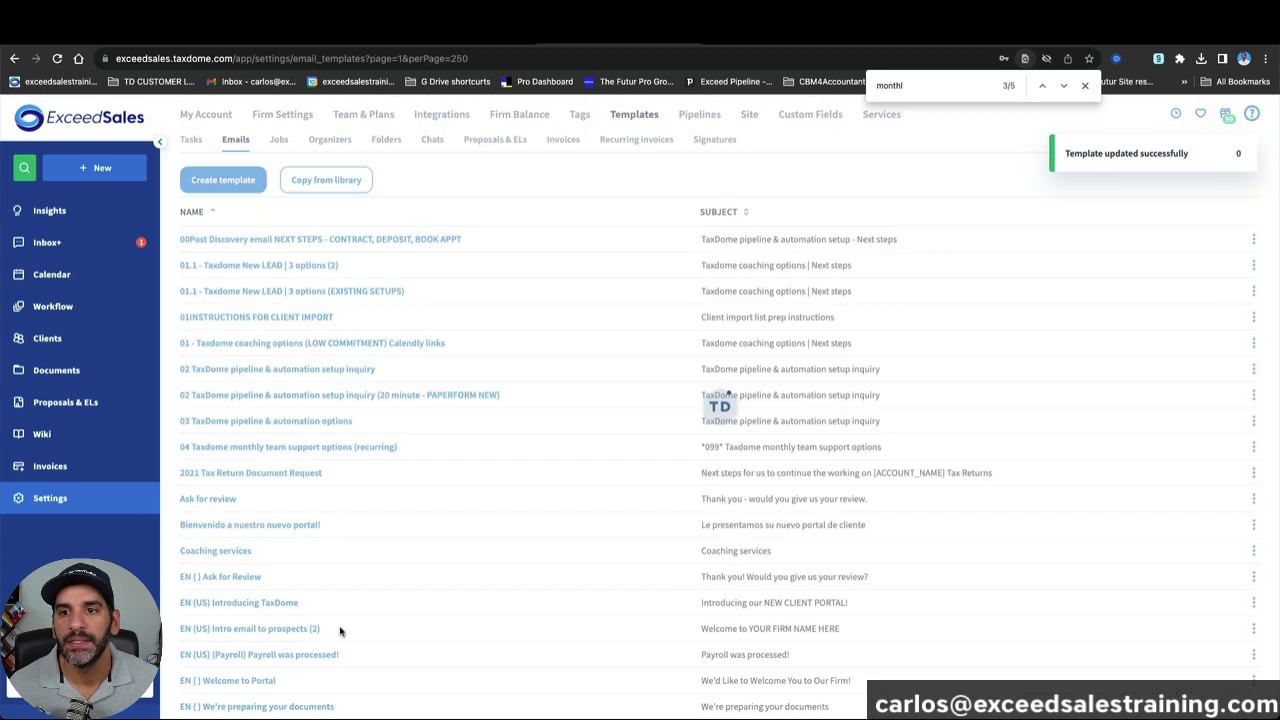
{"action": "scroll", "coordinate": [450, 500], "scroll_direction": "down", "scroll_amount": 5}
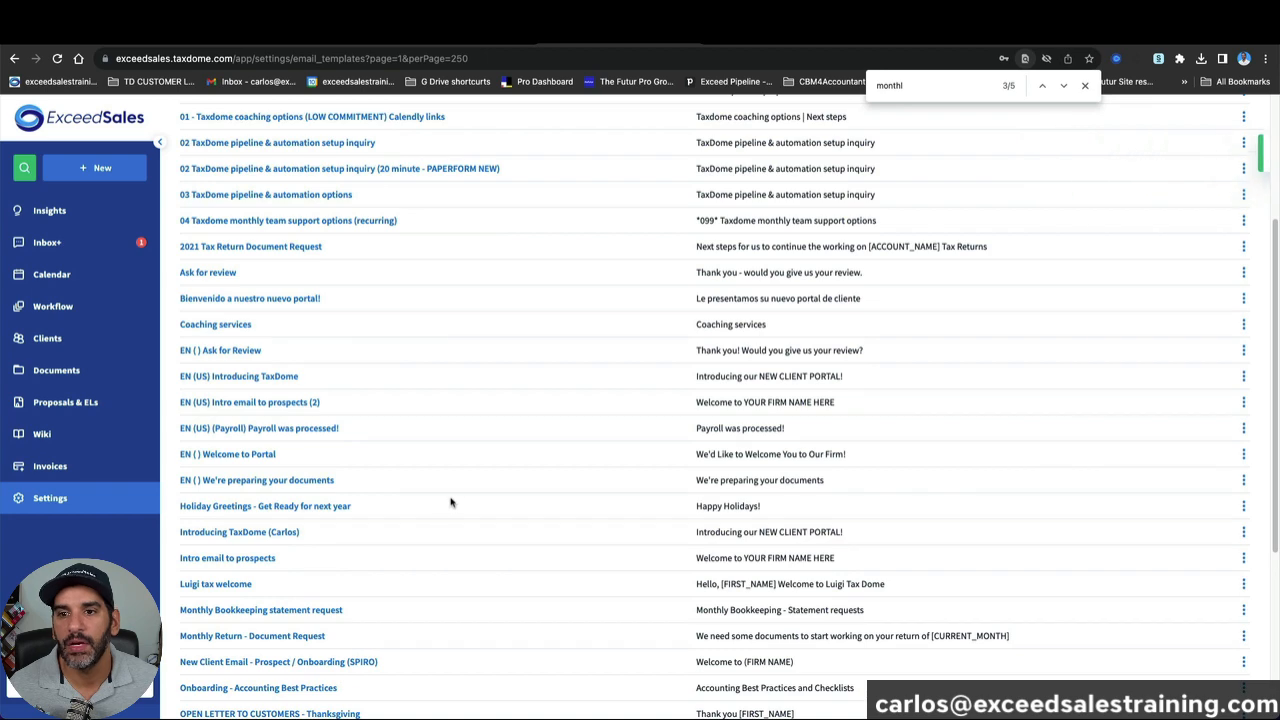
{"action": "scroll", "coordinate": [450, 501], "scroll_direction": "down", "scroll_amount": 2}
{"action": "scroll", "coordinate": [450, 503], "scroll_direction": "down", "scroll_amount": 2}
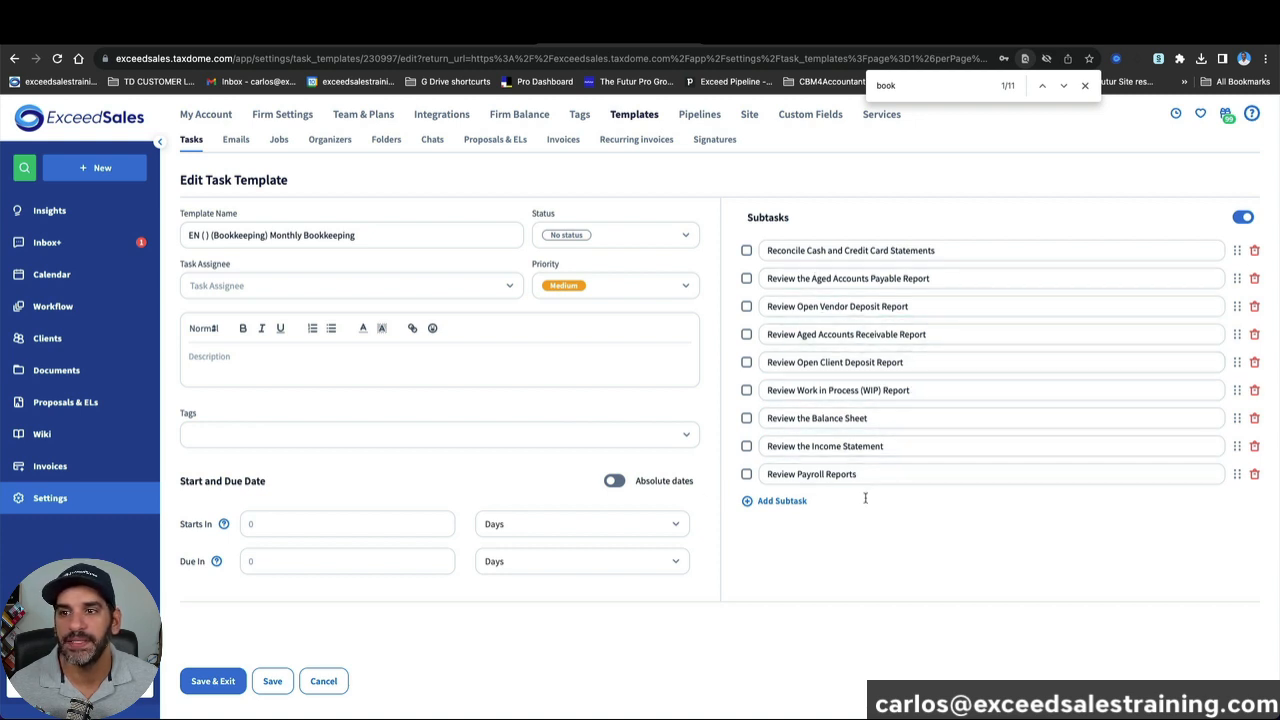
Step: Turn off the subtasks of the Monthly Bookkeeping task template and set its status to In progress
{"action": "left_click", "coordinate": [1243, 216]}
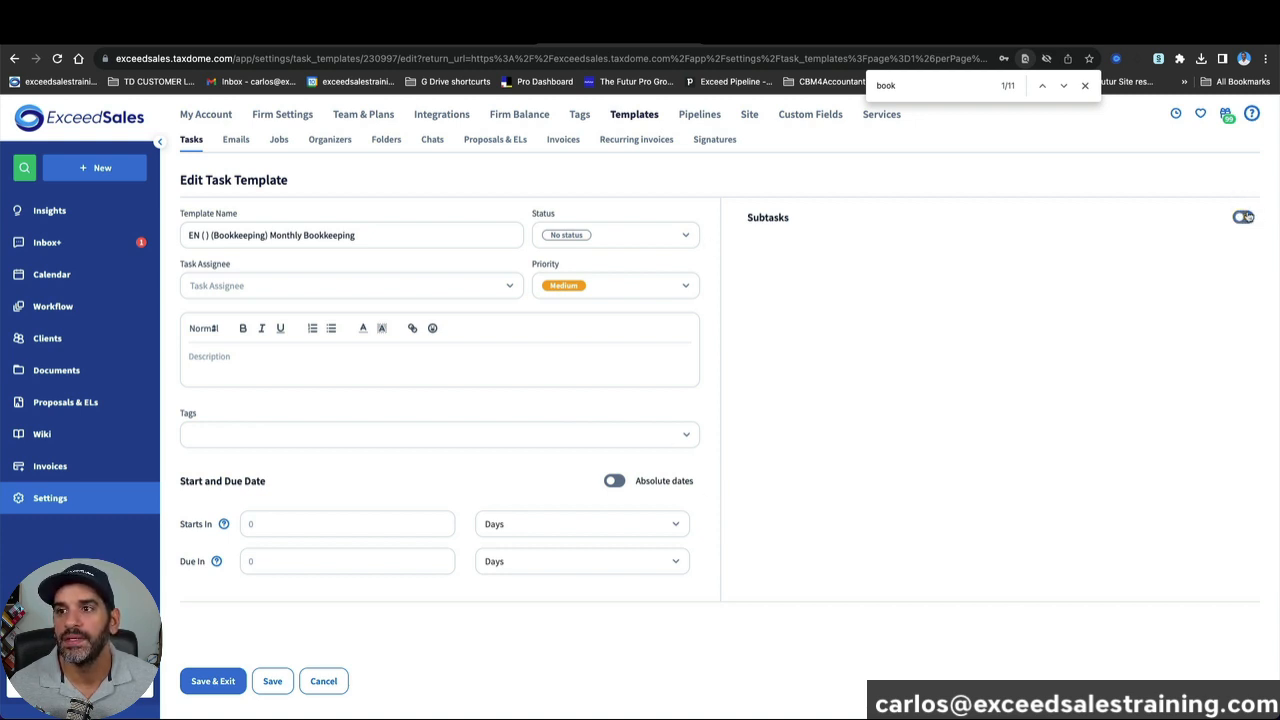
{"action": "left_click", "coordinate": [594, 240]}
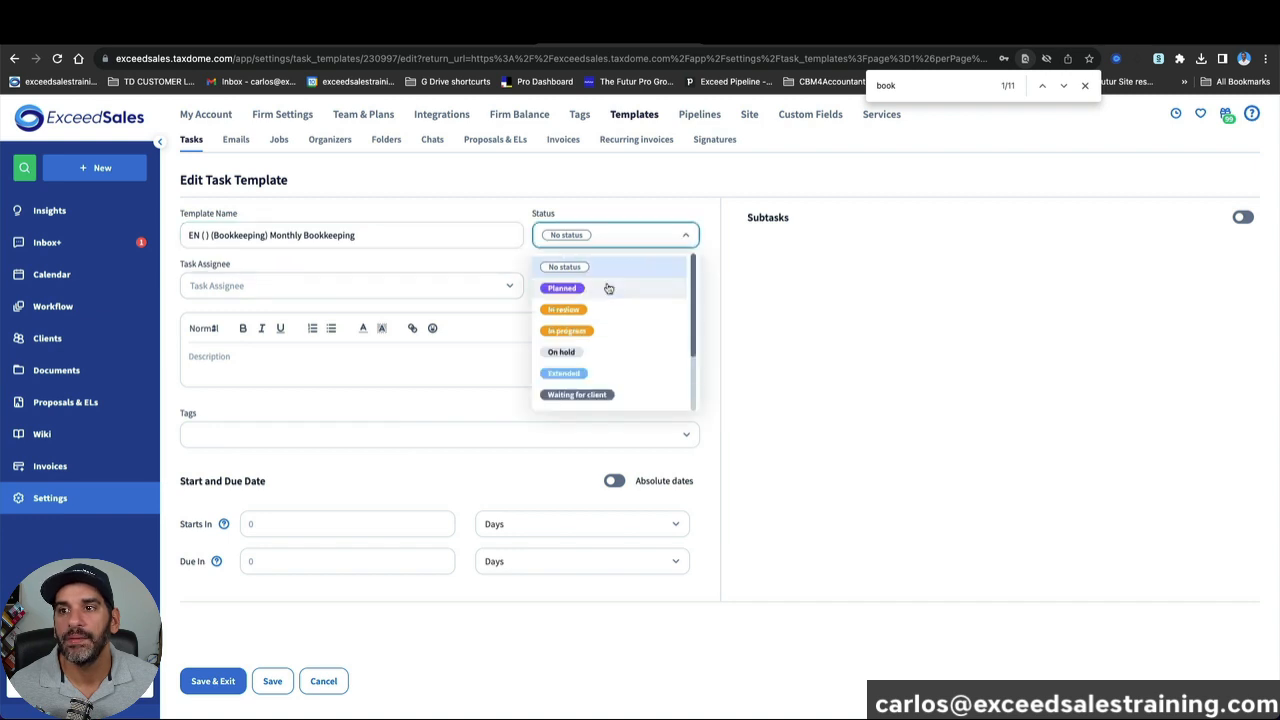
{"action": "left_click", "coordinate": [911, 311]}
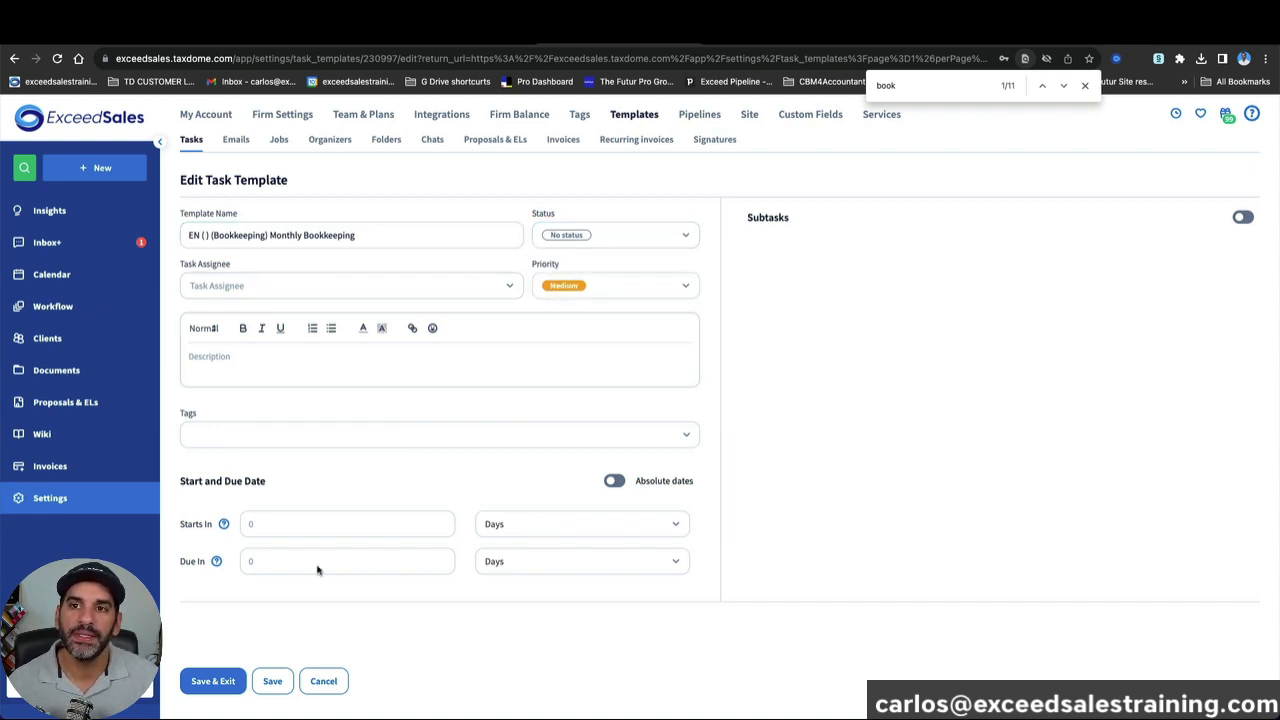
{"action": "left_click", "coordinate": [590, 236]}
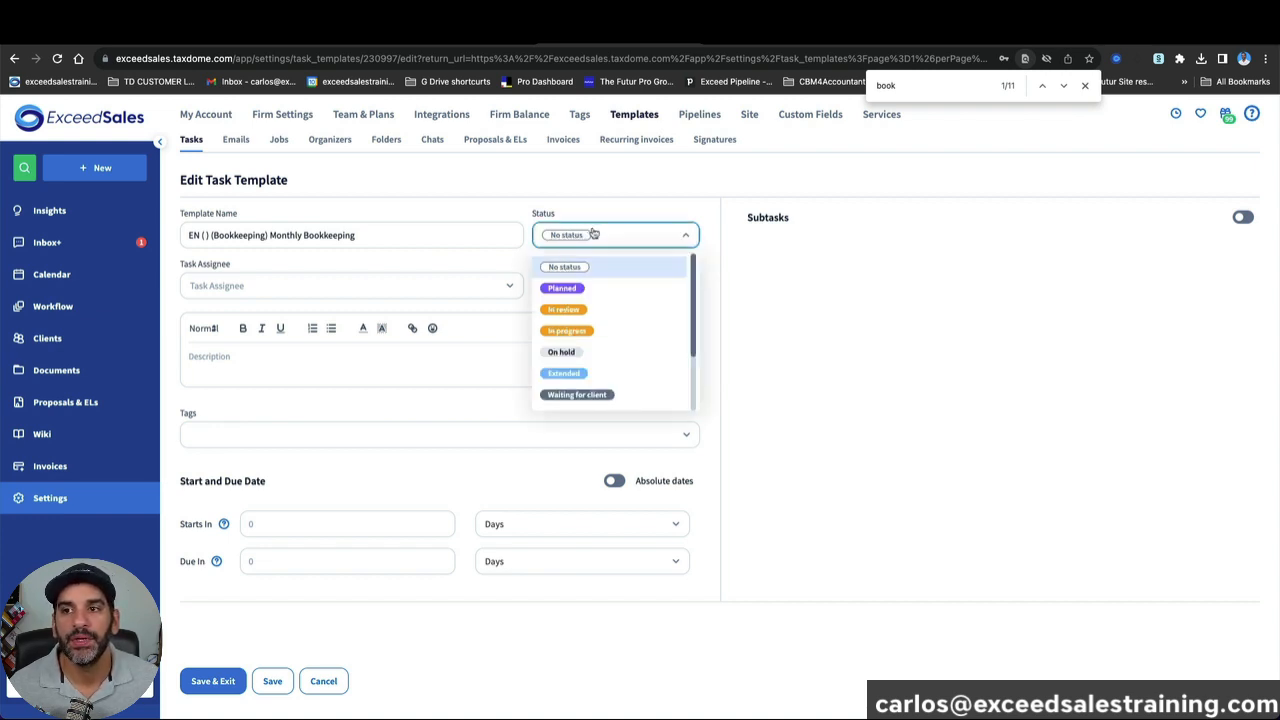
{"action": "left_click", "coordinate": [606, 330]}
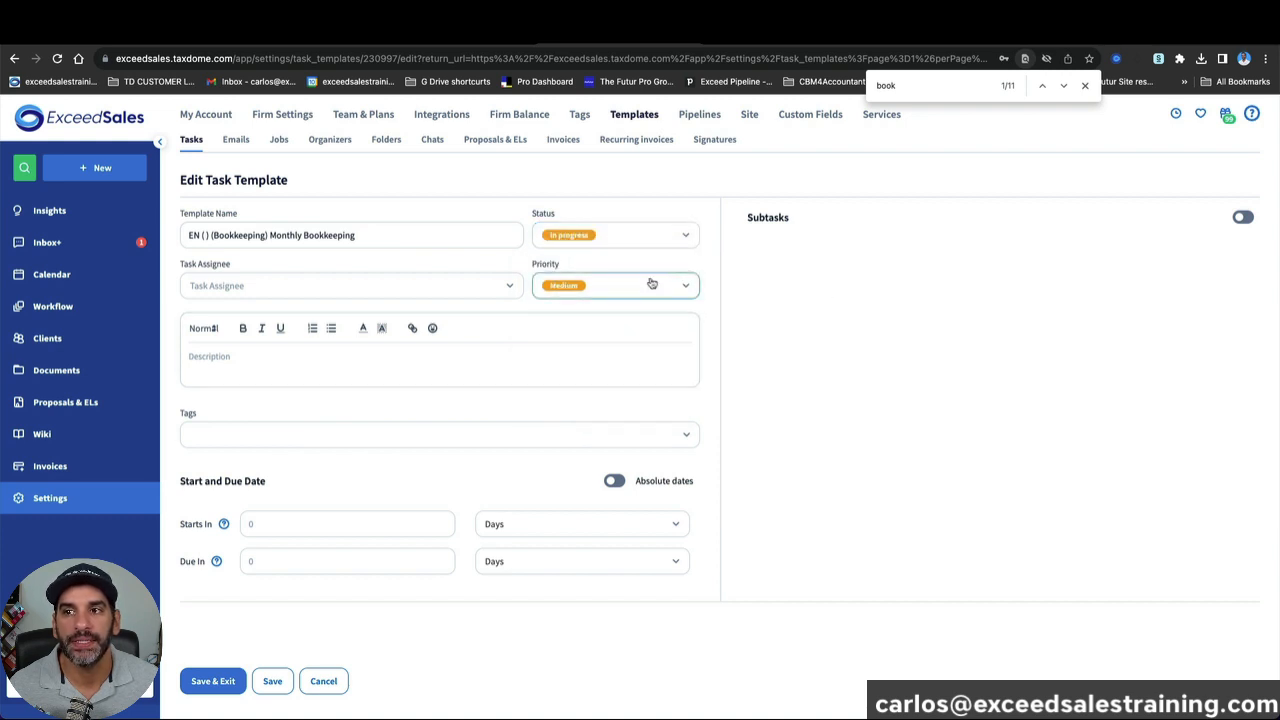
Step: Review the priority options and choose the listed team member as the template's task assignee
{"action": "left_click", "coordinate": [574, 287]}
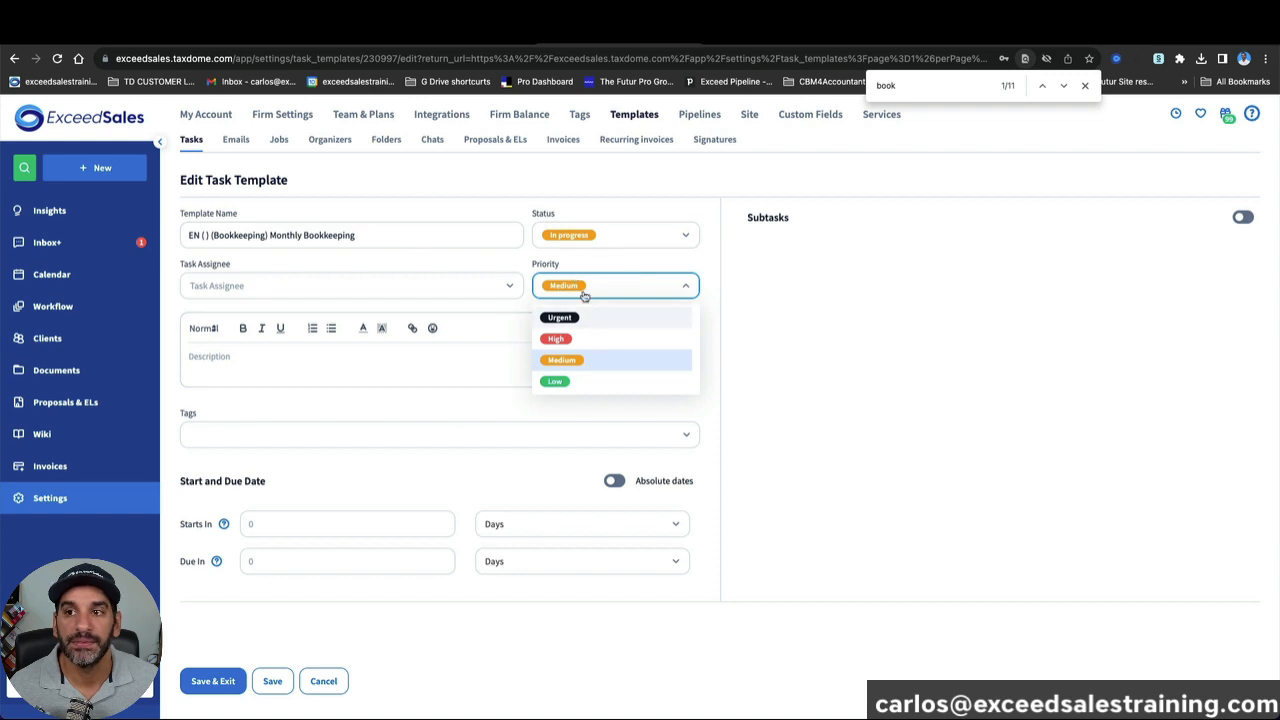
{"action": "left_click", "coordinate": [936, 314]}
{"action": "left_click", "coordinate": [402, 289]}
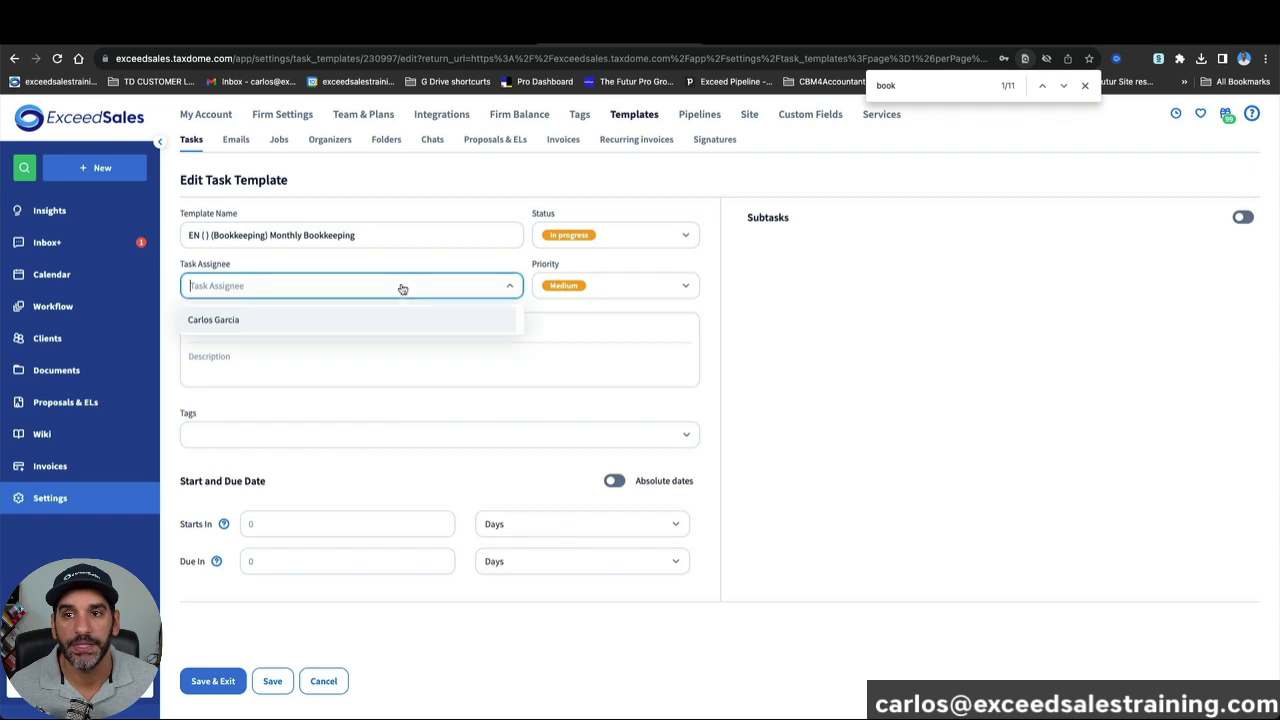
{"action": "left_click", "coordinate": [228, 319]}
{"action": "left_click", "coordinate": [834, 340]}
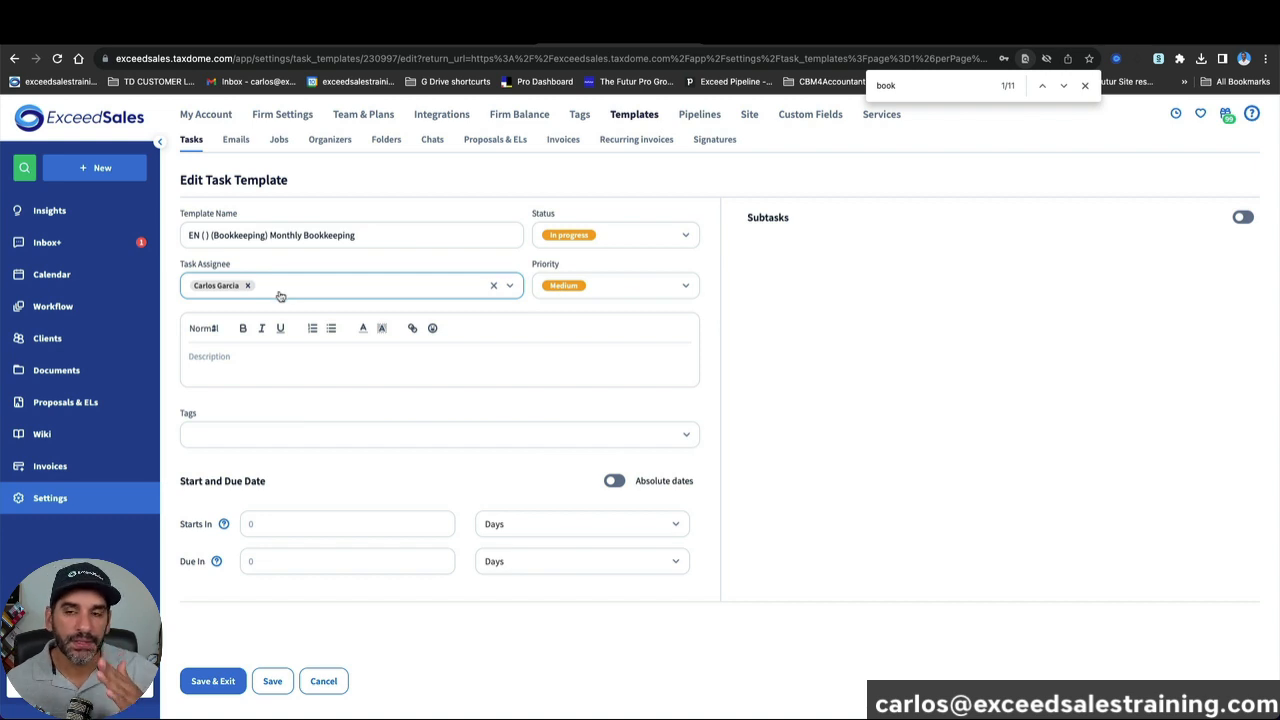
Step: Rename the task template as "Verify that all bank stmts are uploaded"
{"action": "left_click", "coordinate": [400, 236]}
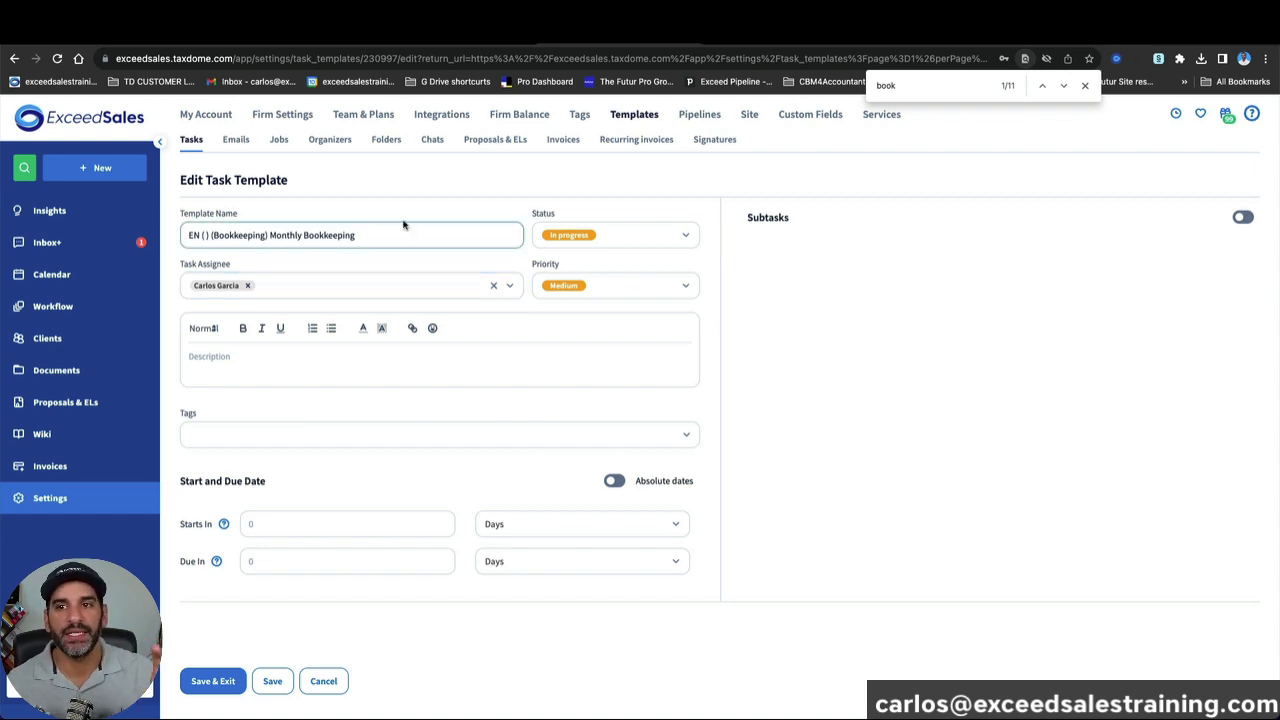
{"action": "left_click_drag", "start_coordinate": [400, 237], "coordinate": [172, 240]}
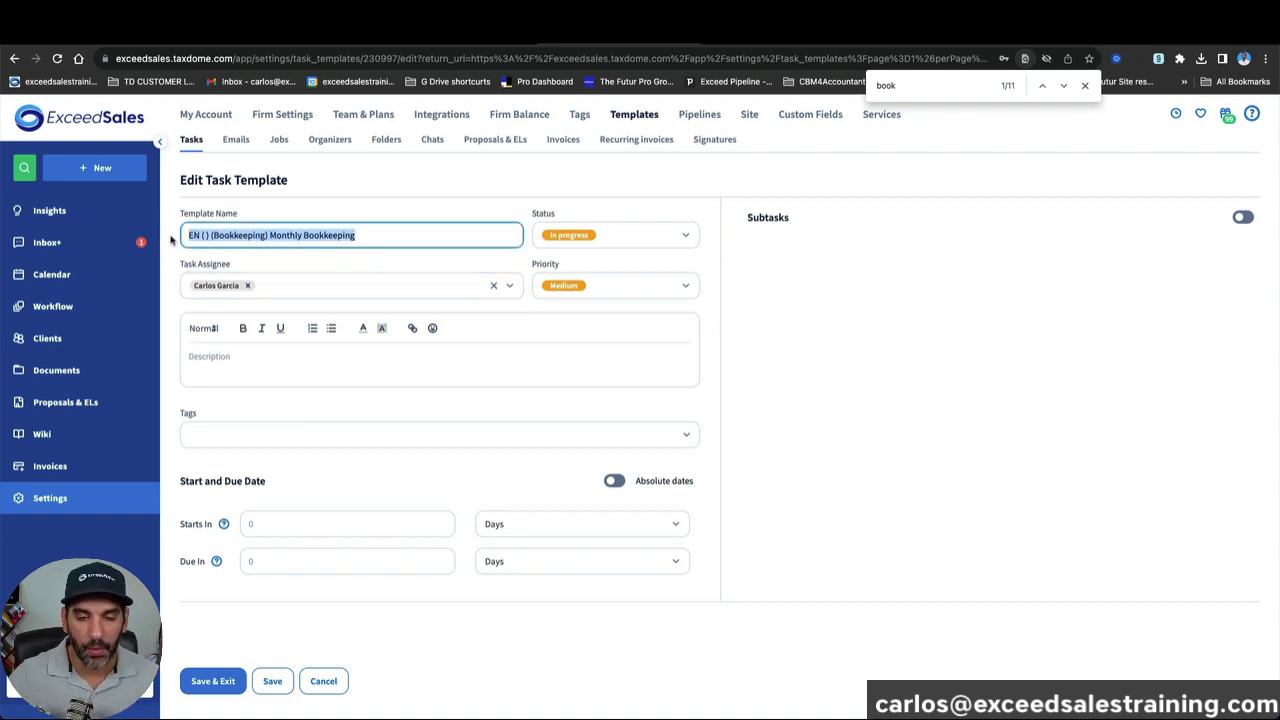
{"action": "type", "text": "Ver"}
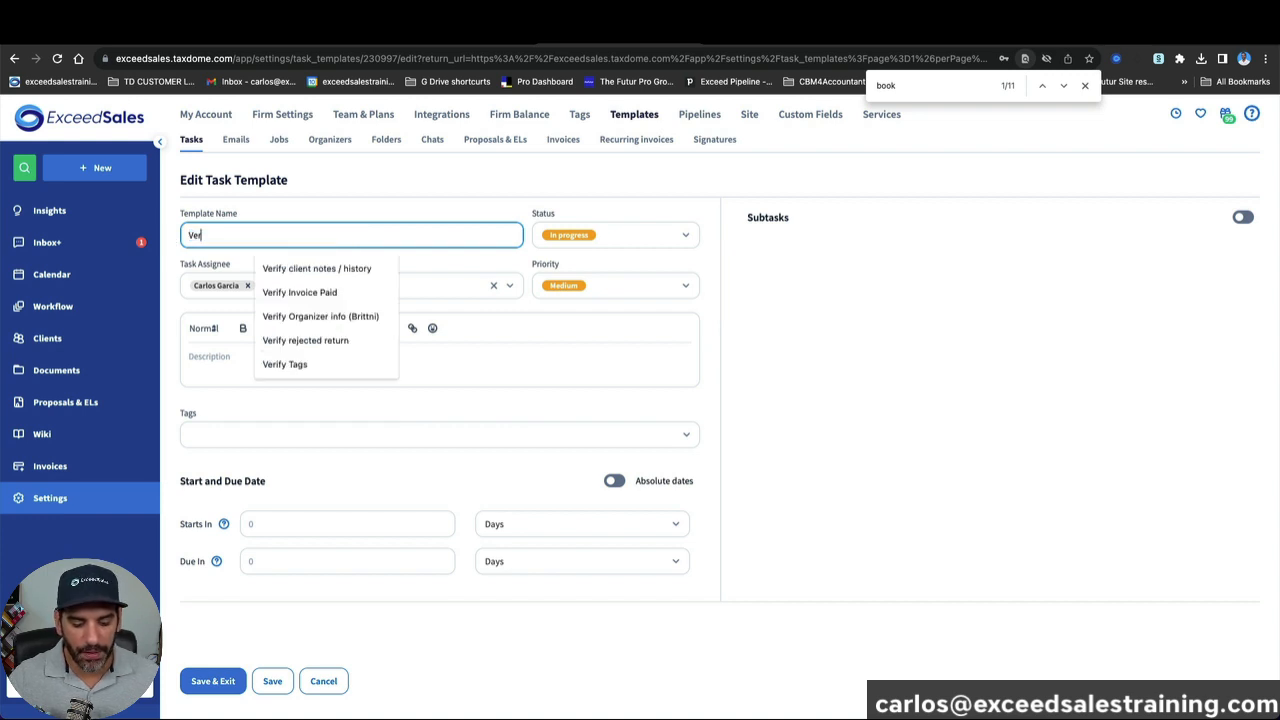
{"action": "type", "text": "ify that all"}
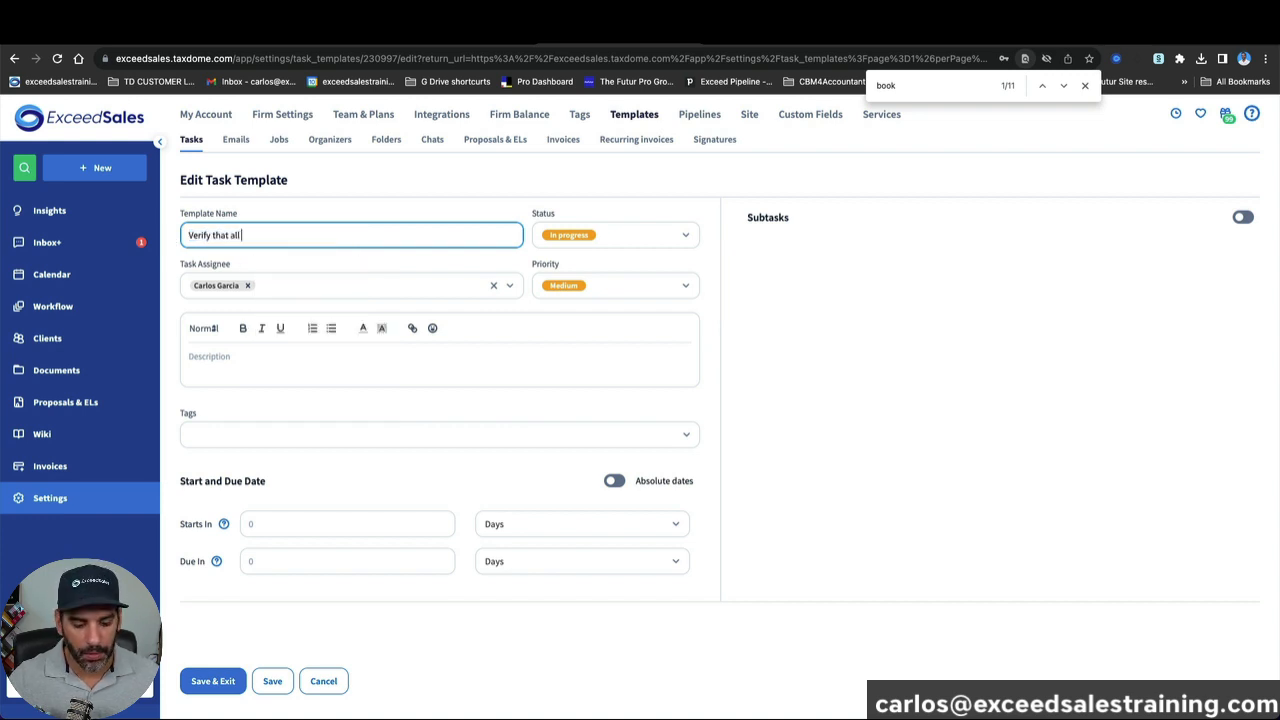
{"action": "type", "text": " bank stmts are uploaded"}
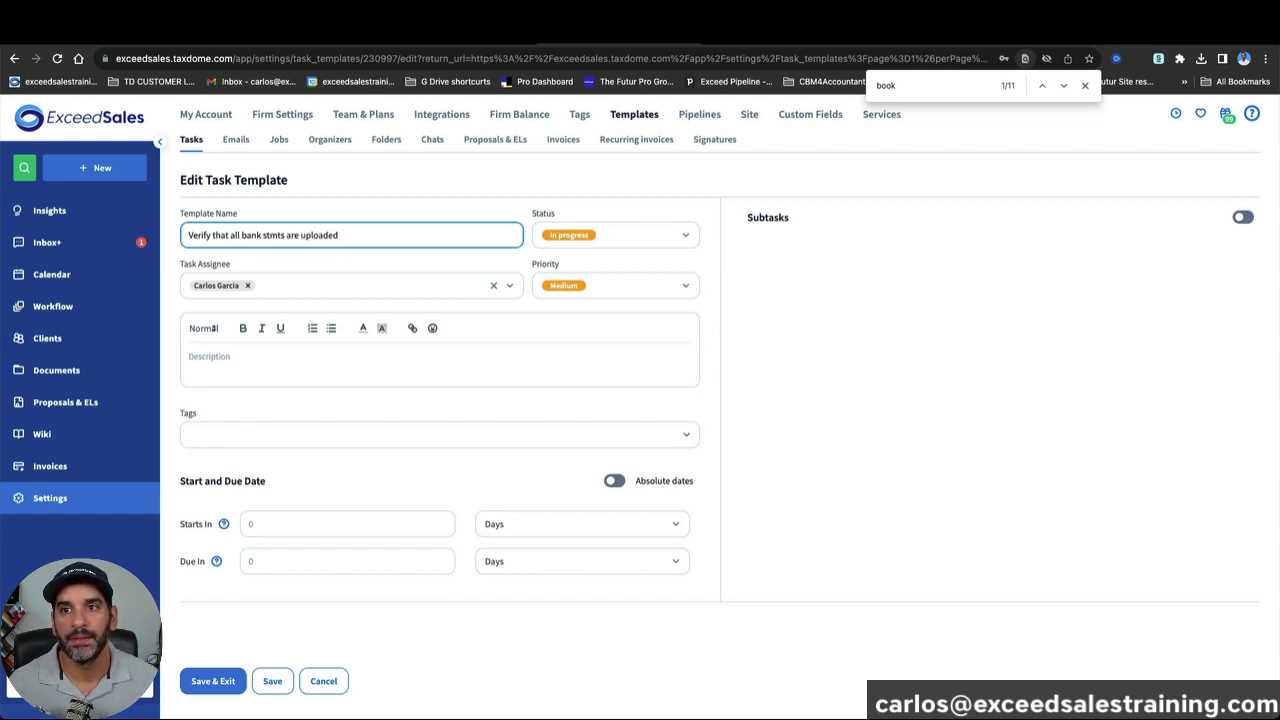
Step: Rename the task template as "Doc request completed" and make it due in 3 days
{"action": "left_click_drag", "start_coordinate": [345, 236], "coordinate": [90, 240]}
{"action": "type", "text": "D"}
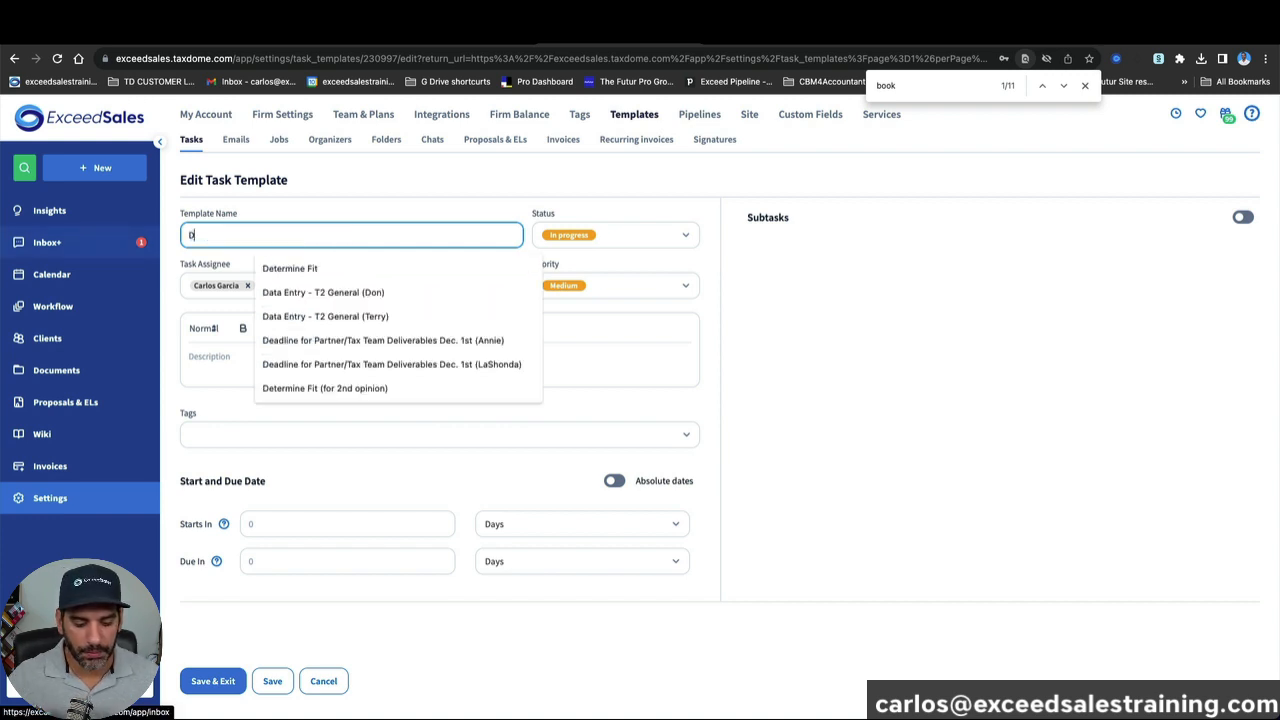
{"action": "type", "text": "oc"}
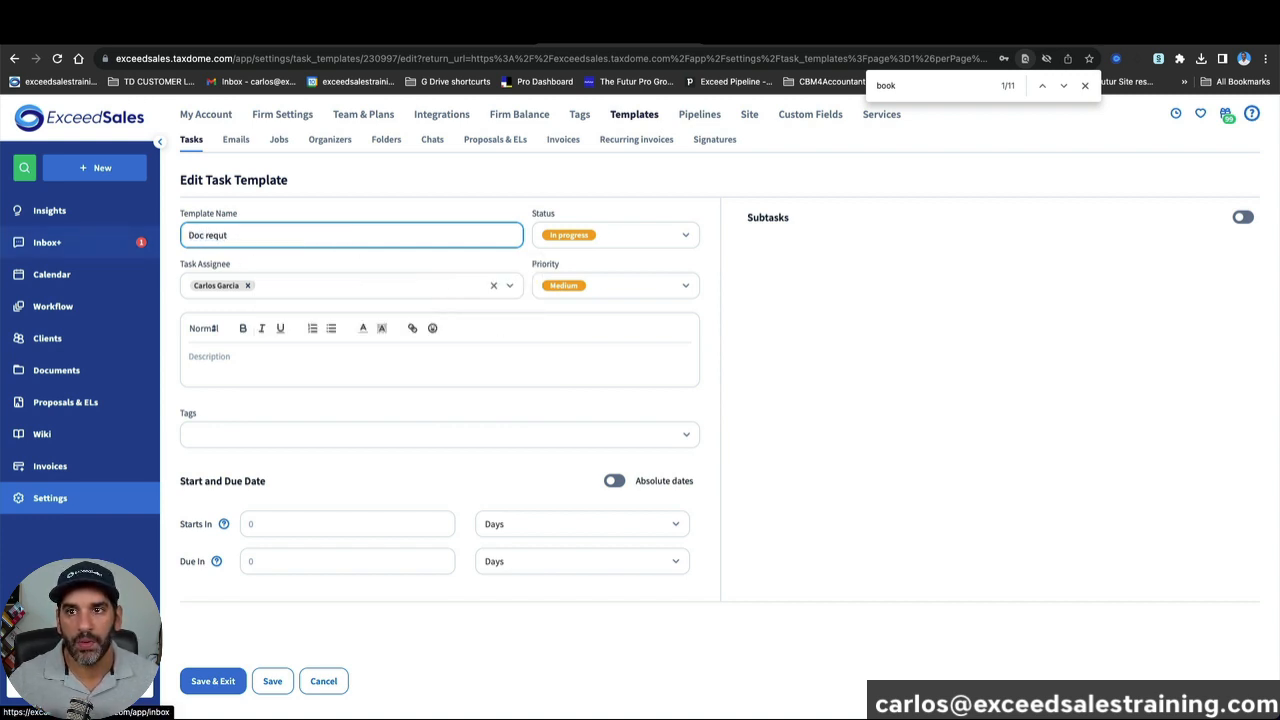
{"action": "type", "text": " request completed"}
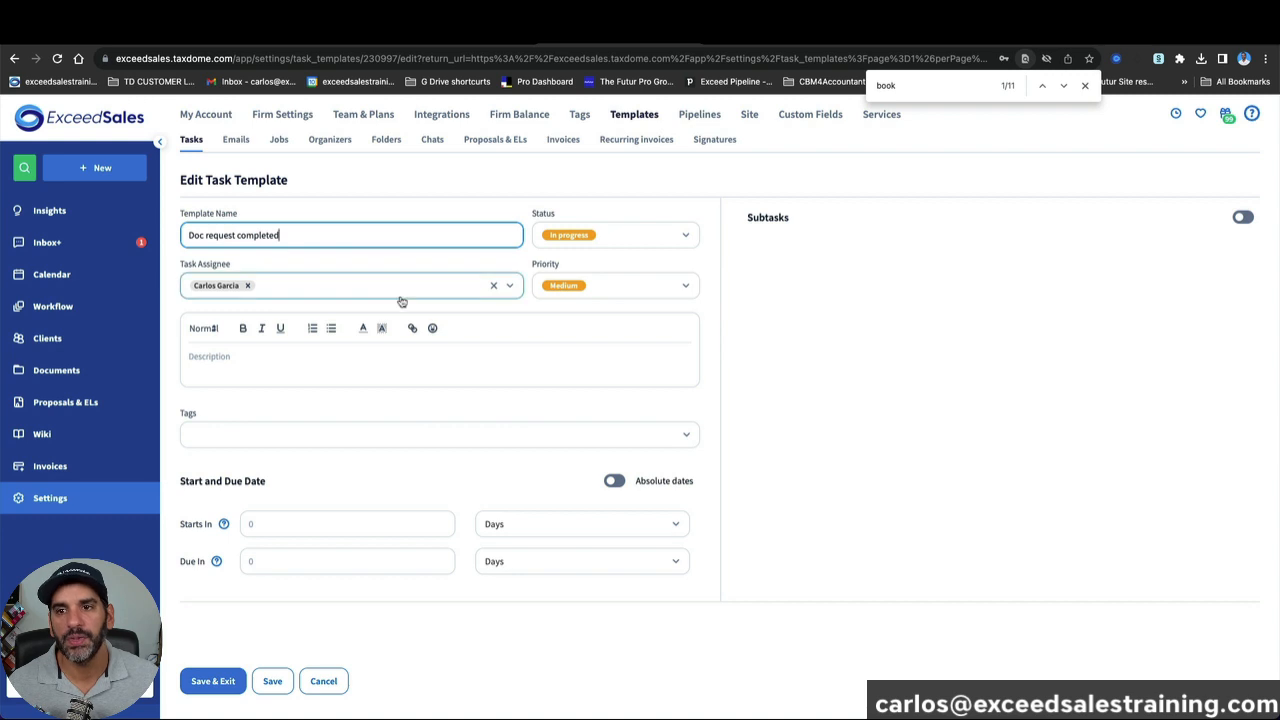
{"action": "left_click", "coordinate": [334, 560]}
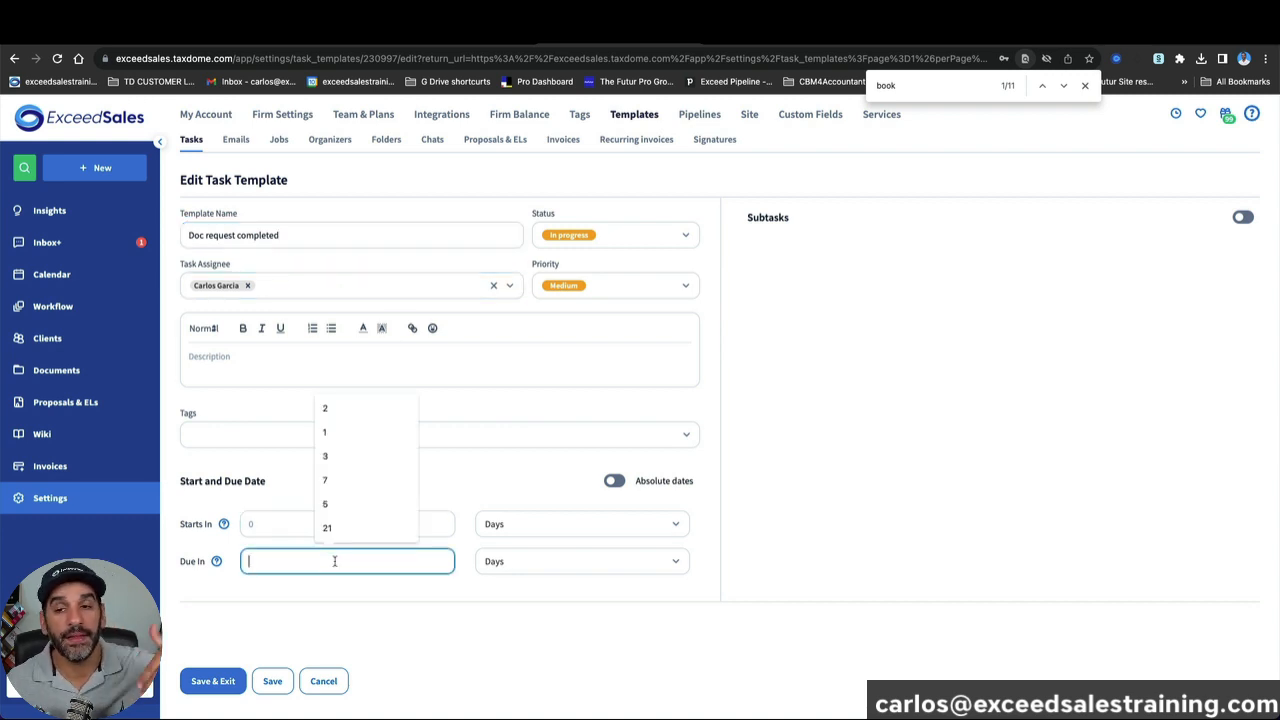
{"action": "type", "text": "3"}
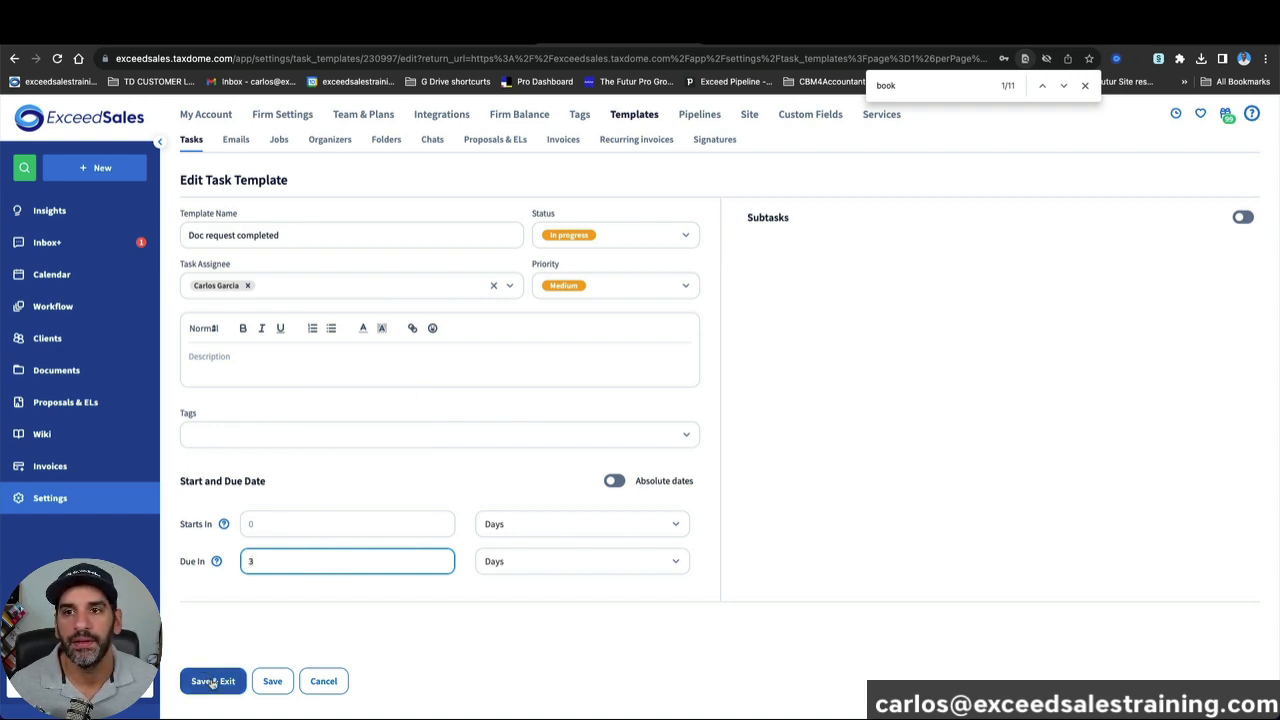
Step: Turn on subtasks, add "Mark this completed once all docs are received", then save and exit the task template
{"action": "left_click", "coordinate": [1242, 217]}
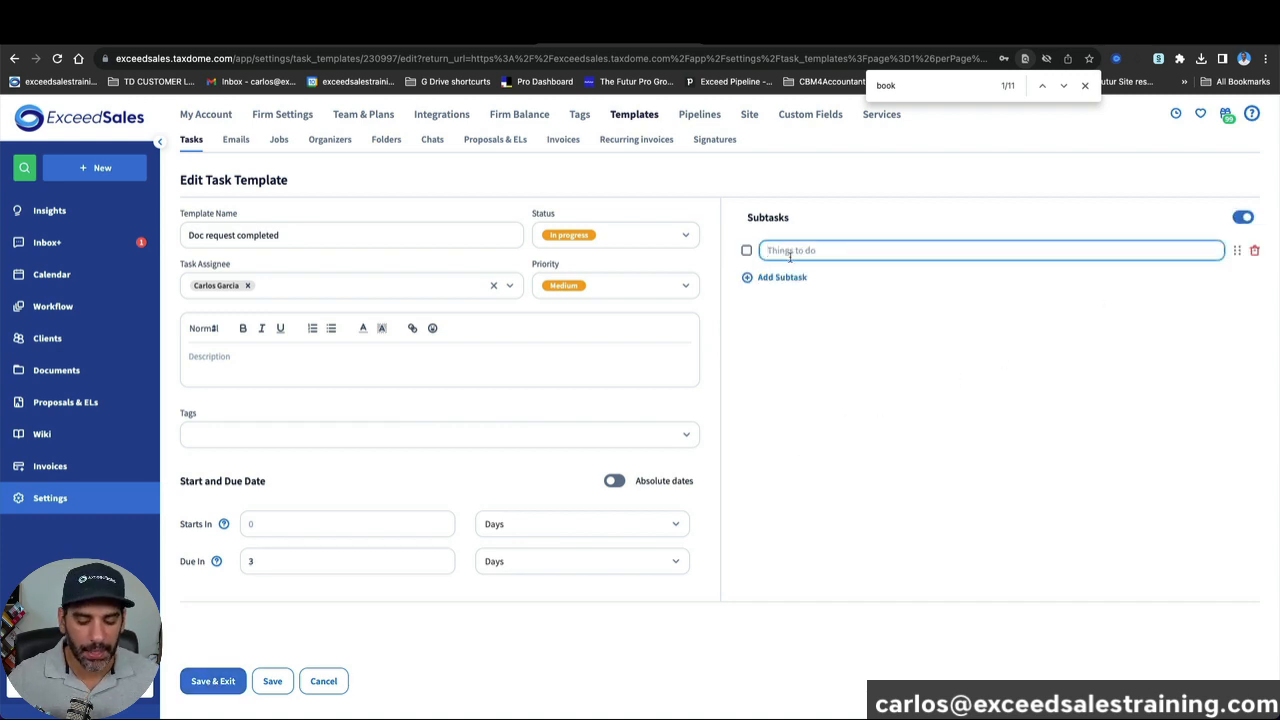
{"action": "type", "text": "Mark this completed once all docs are received"}
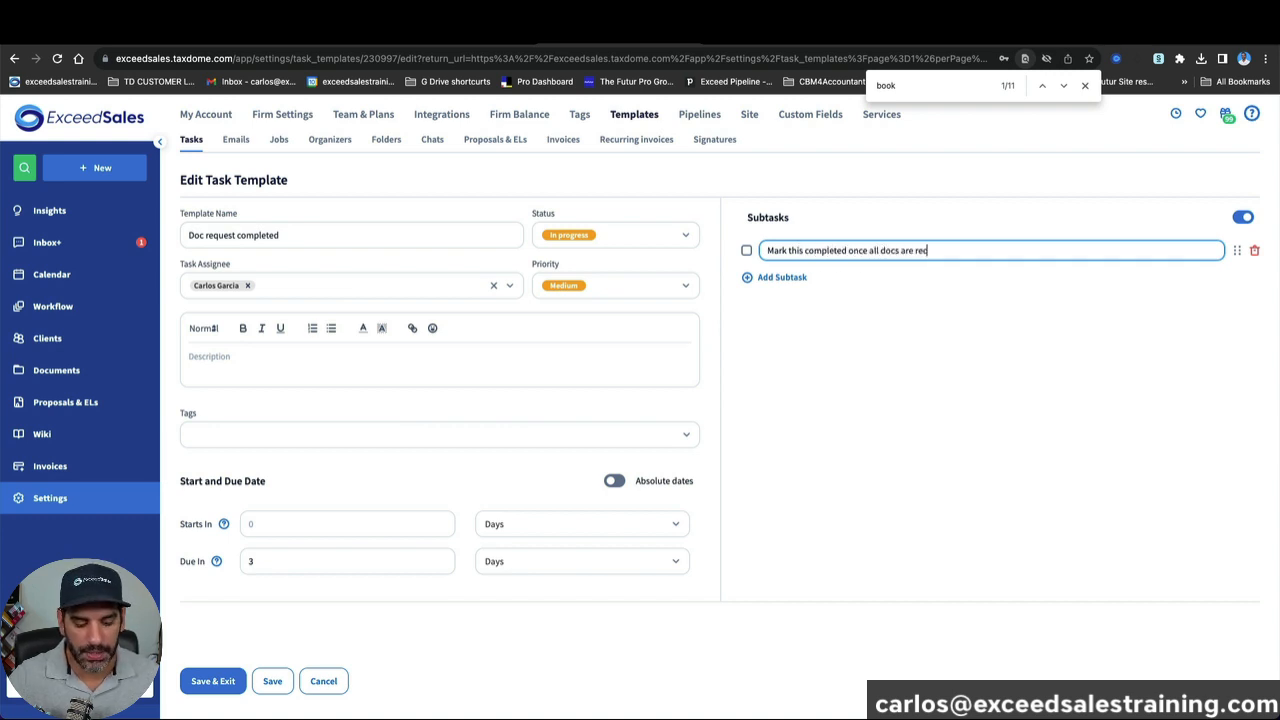
{"action": "left_click", "coordinate": [216, 684]}
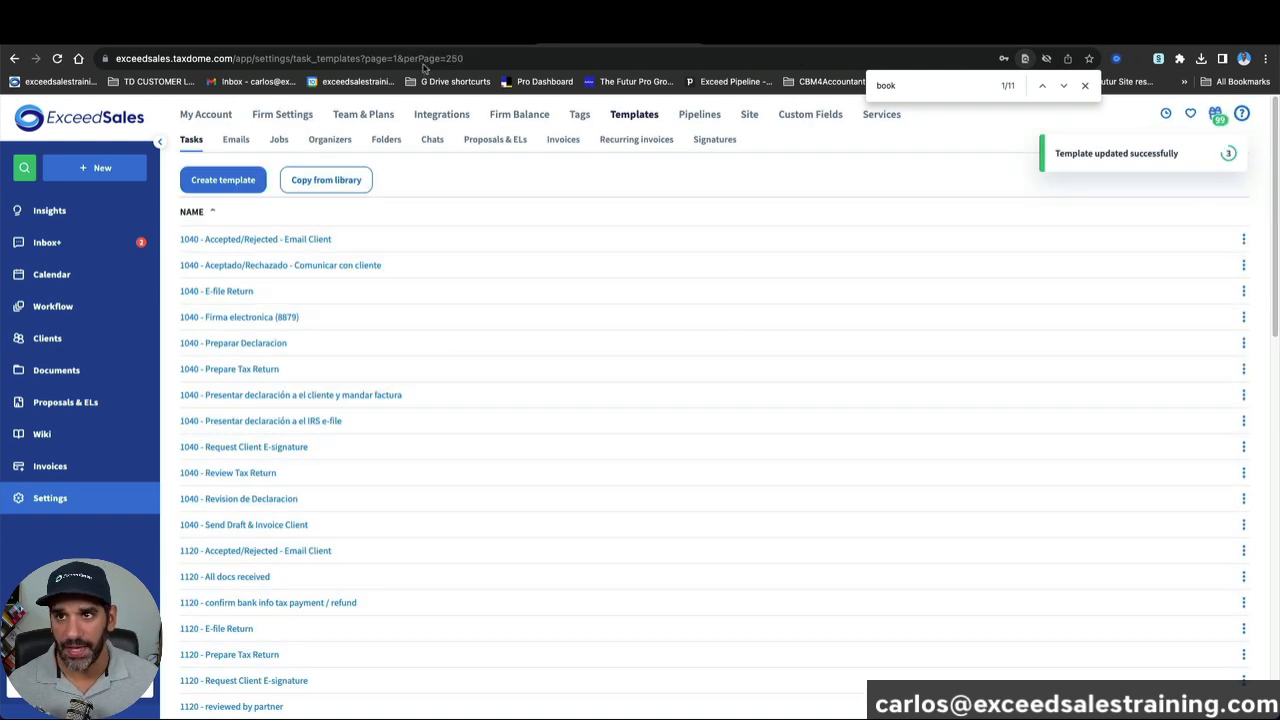
Step: Replace the Collection of Documents stage's task automation with one using the "Doc request completed" template, then save the automations and pipeline
{"action": "left_click", "coordinate": [484, 38]}
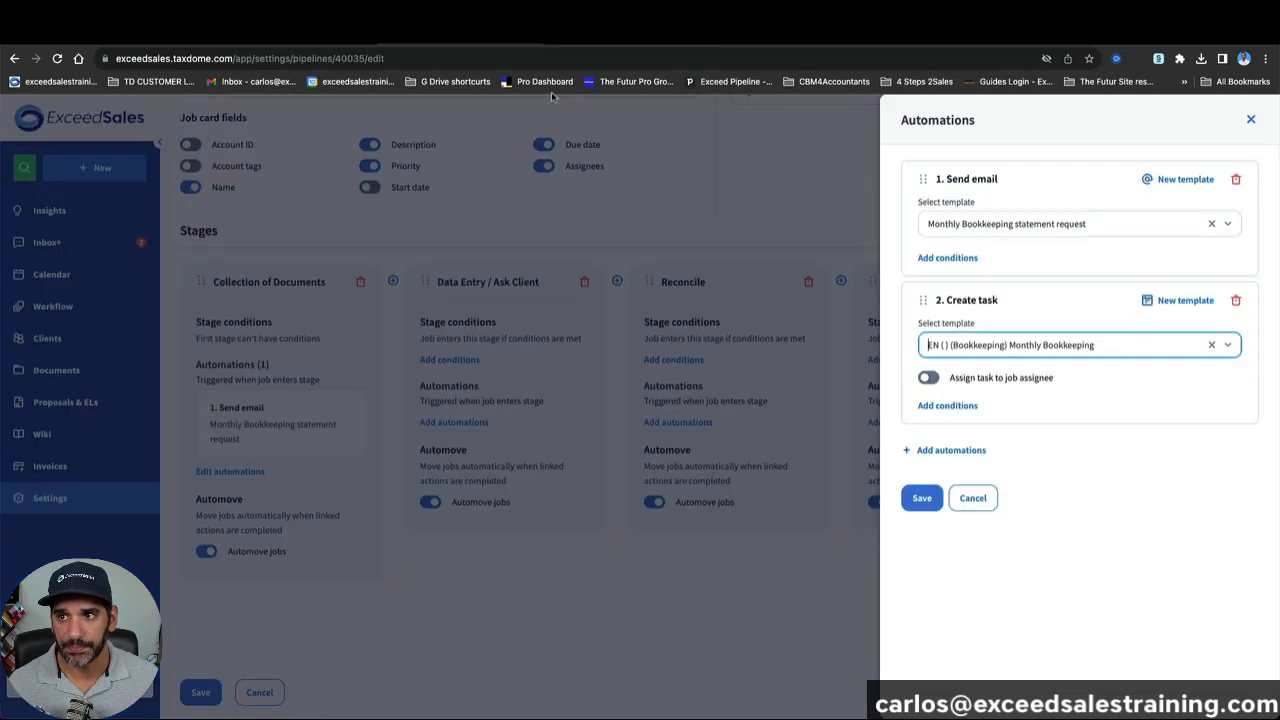
{"action": "left_click", "coordinate": [1236, 300]}
{"action": "left_click", "coordinate": [949, 303]}
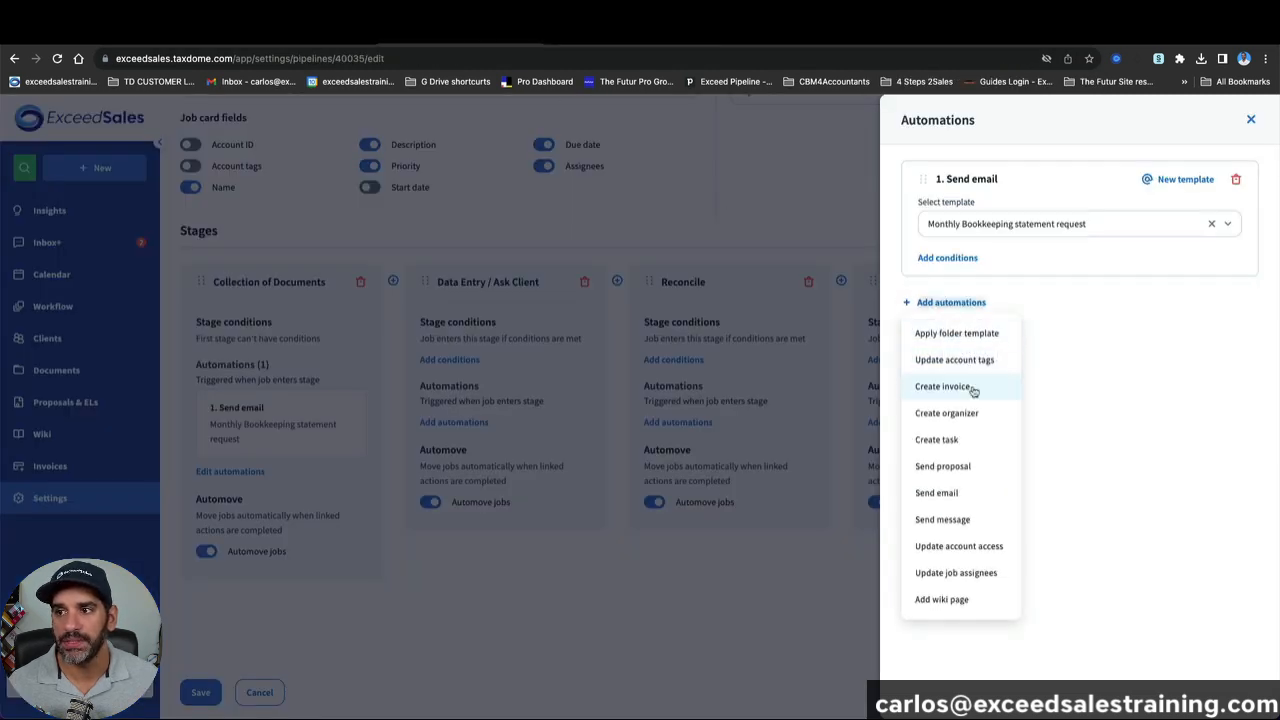
{"action": "left_click", "coordinate": [963, 440]}
{"action": "left_click", "coordinate": [984, 346]}
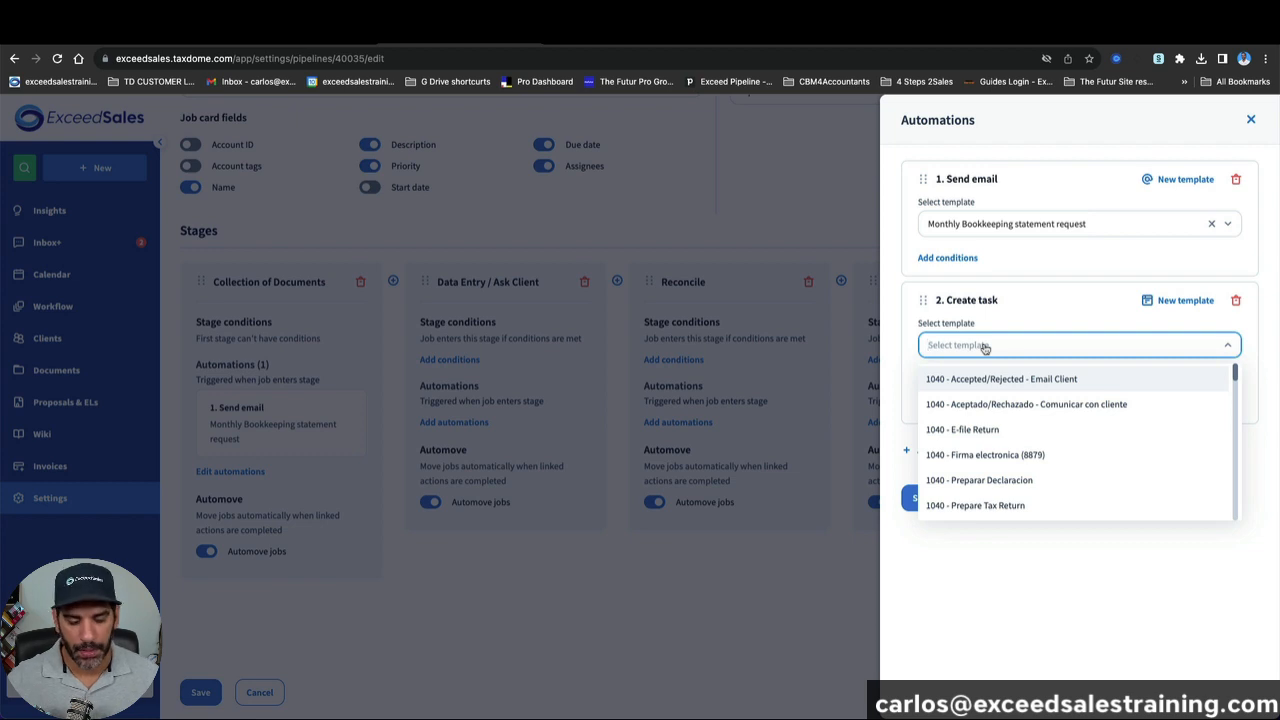
{"action": "type", "text": "doc"}
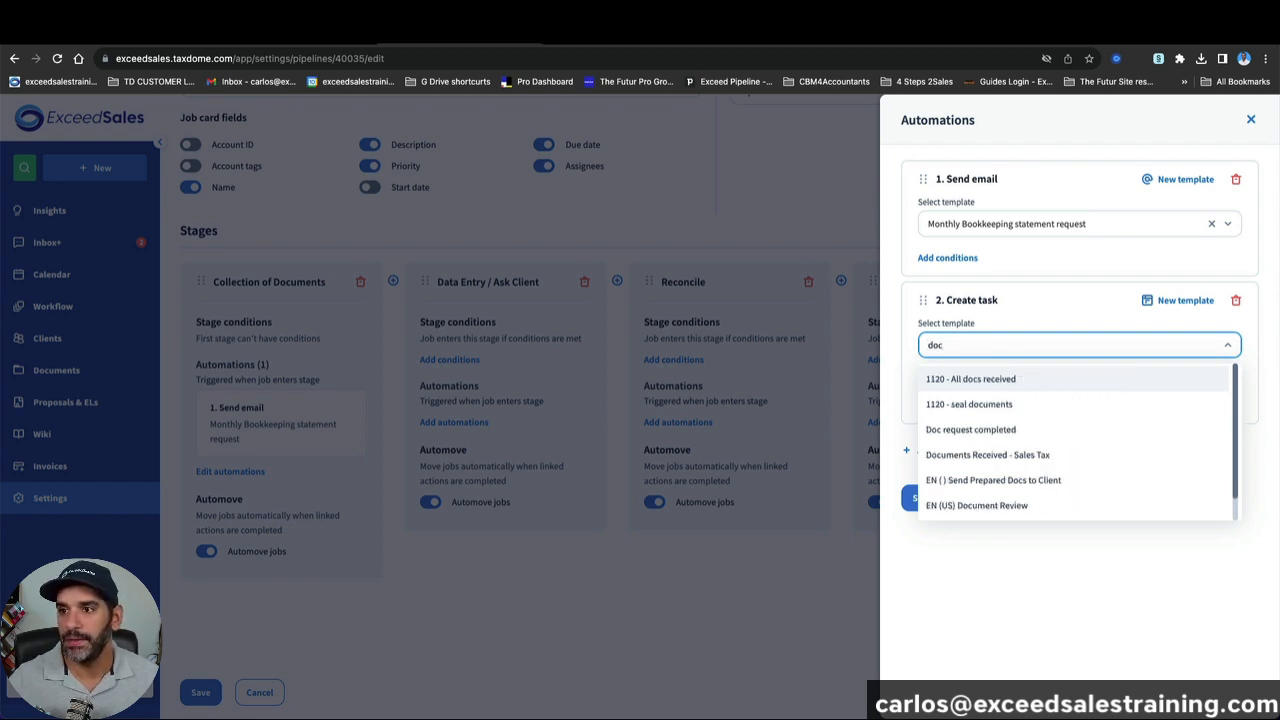
{"action": "left_click", "coordinate": [970, 429]}
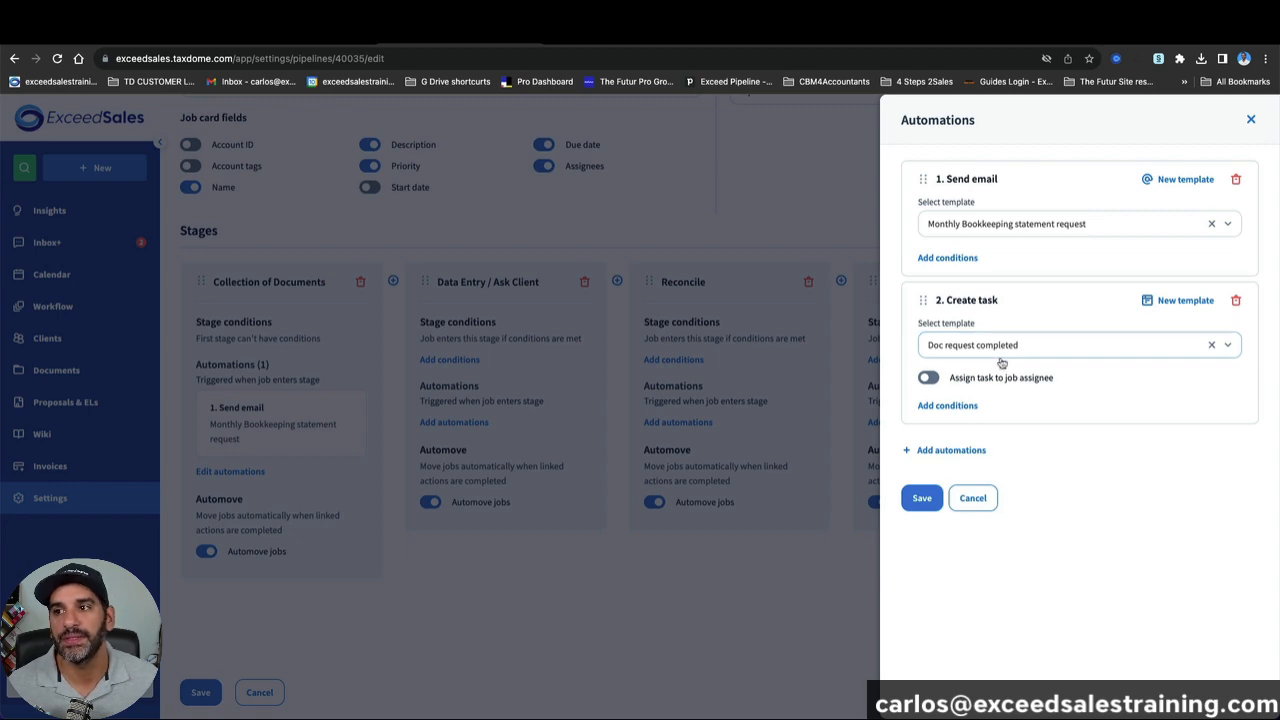
{"action": "left_click", "coordinate": [929, 500]}
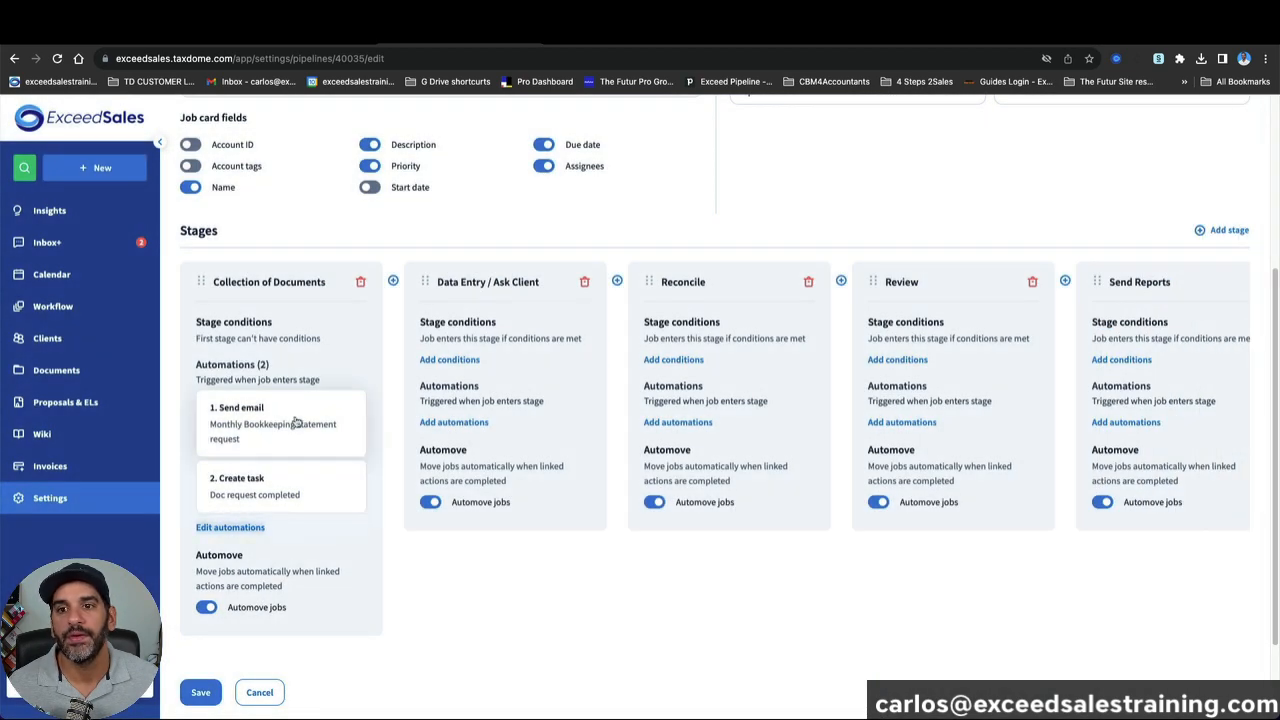
{"action": "left_click", "coordinate": [199, 692]}
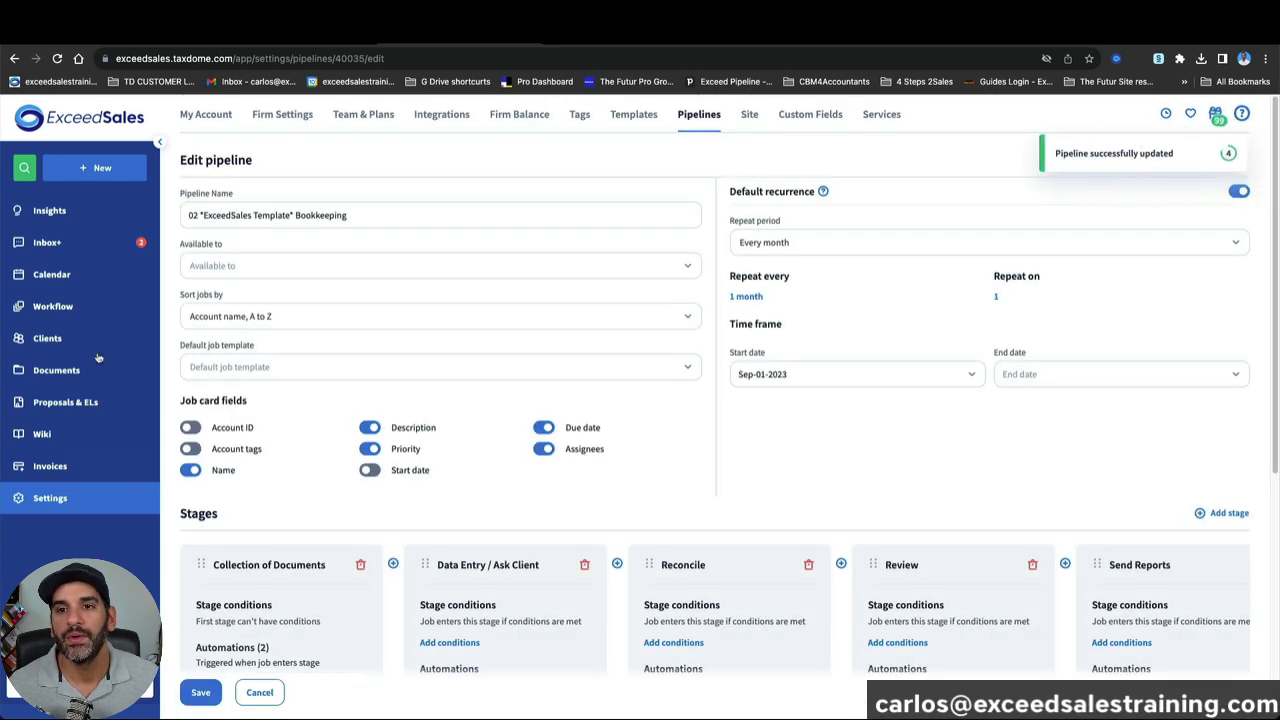
Step: Open the "02 *ExceedSales Template* Bookkeeping" pipeline board and examine the automations of the Collection of Documents stage
{"action": "left_click", "coordinate": [103, 307]}
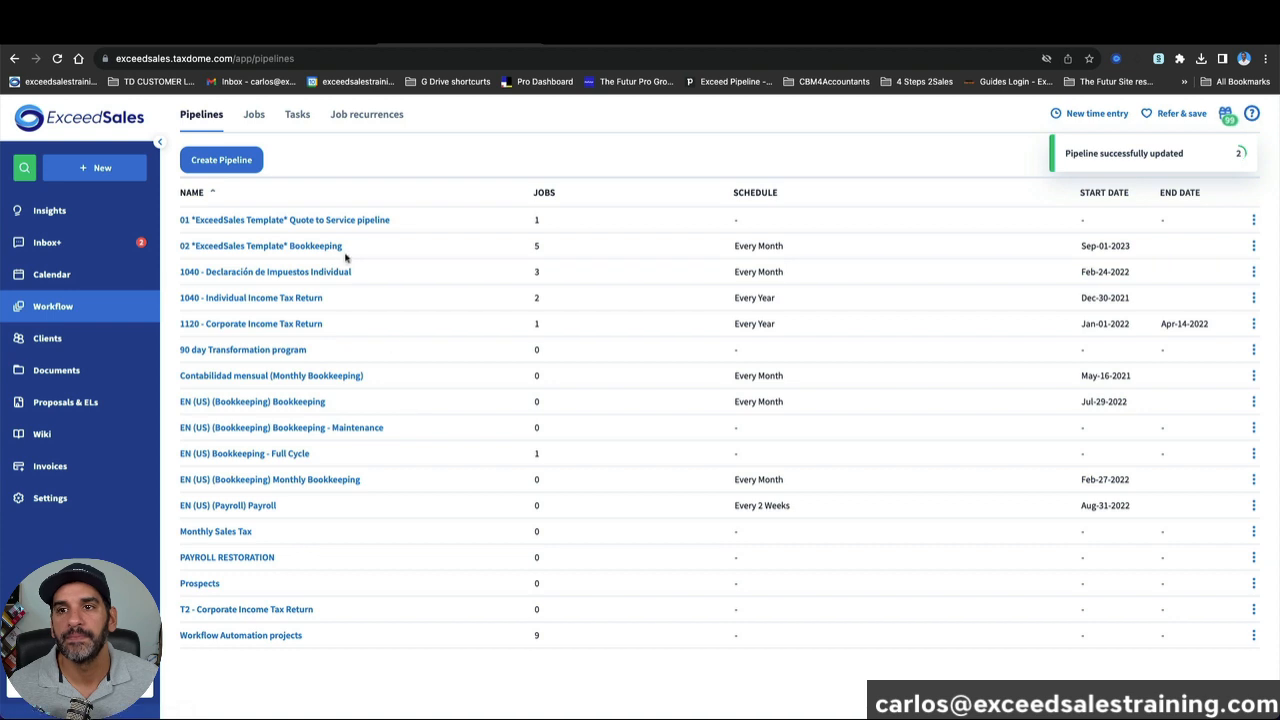
{"action": "left_click", "coordinate": [349, 257]}
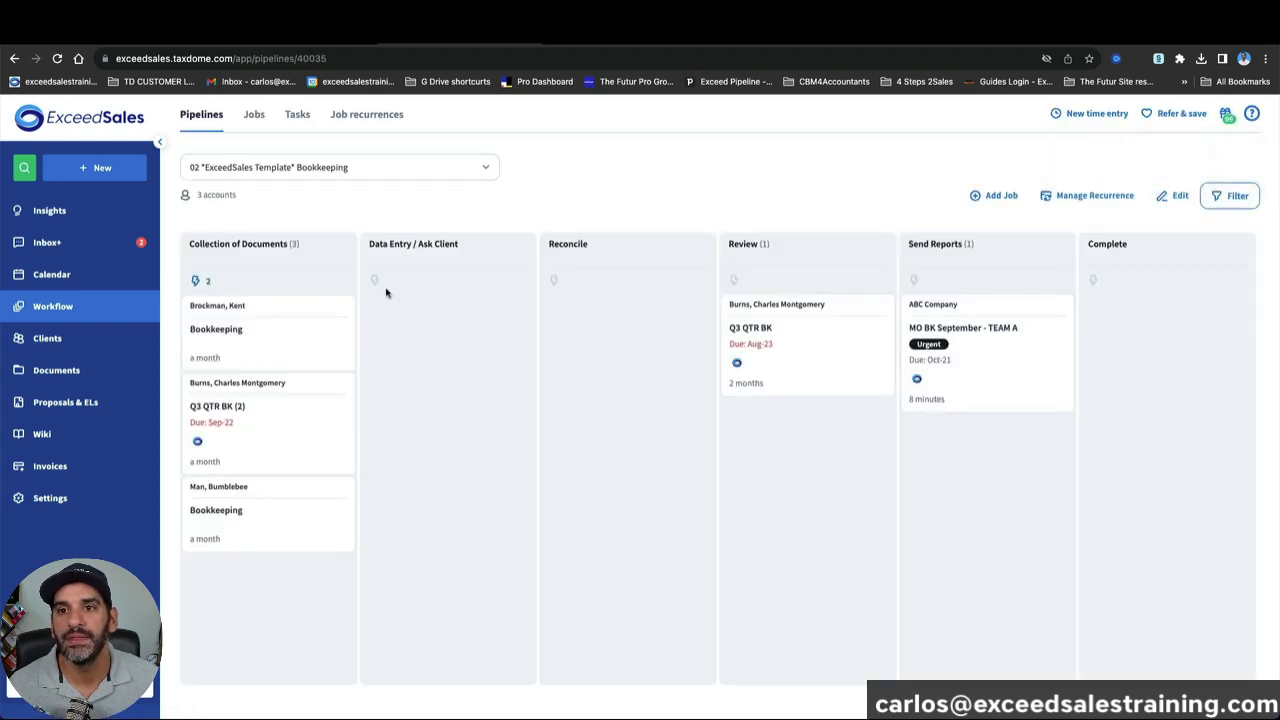
{"action": "left_click", "coordinate": [199, 282]}
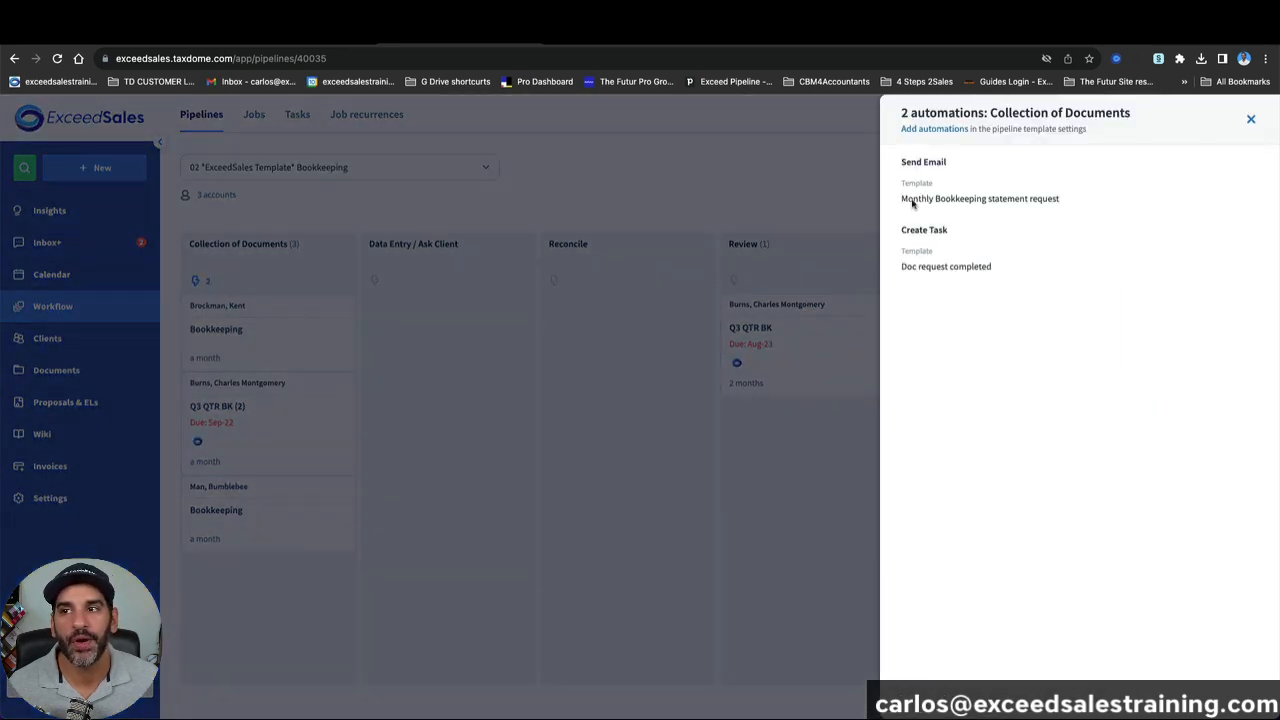
Step: Examine the email and task automations set on the Collection of Documents stage and return to the pipeline board
{"action": "left_click_drag", "start_coordinate": [908, 172], "coordinate": [1006, 269]}
{"action": "left_click", "coordinate": [1008, 270]}
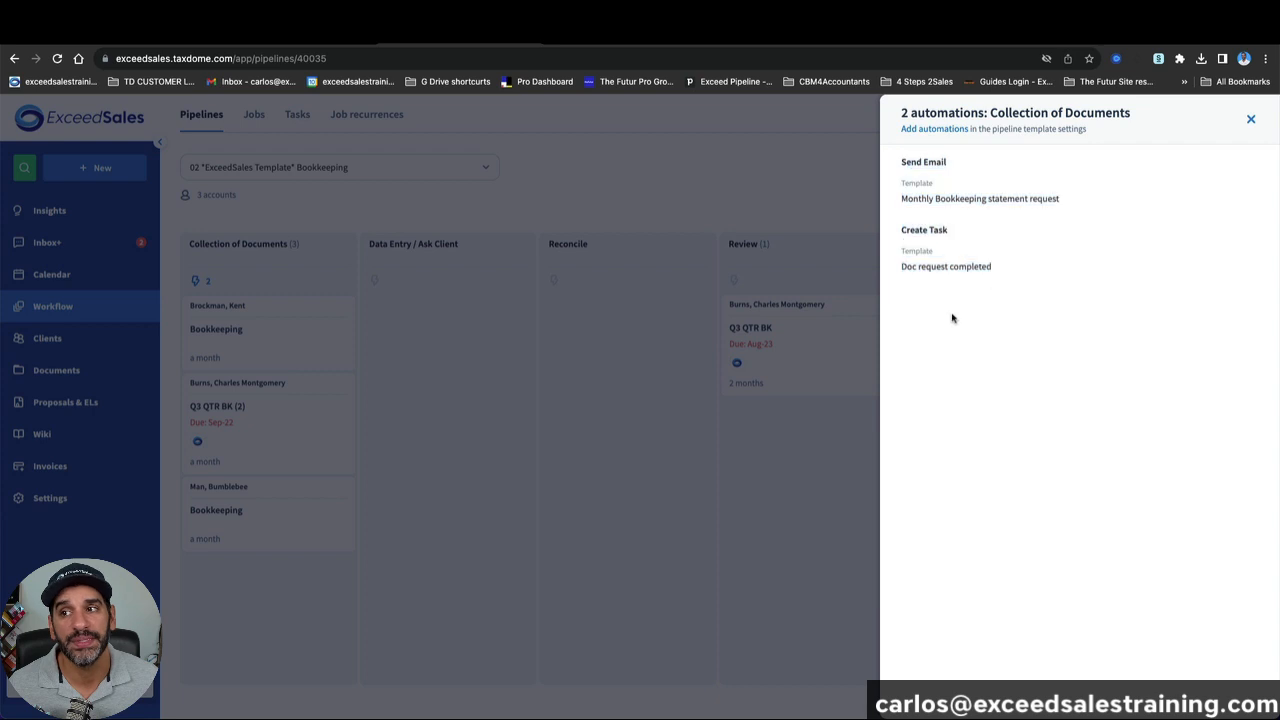
{"action": "left_click", "coordinate": [818, 324]}
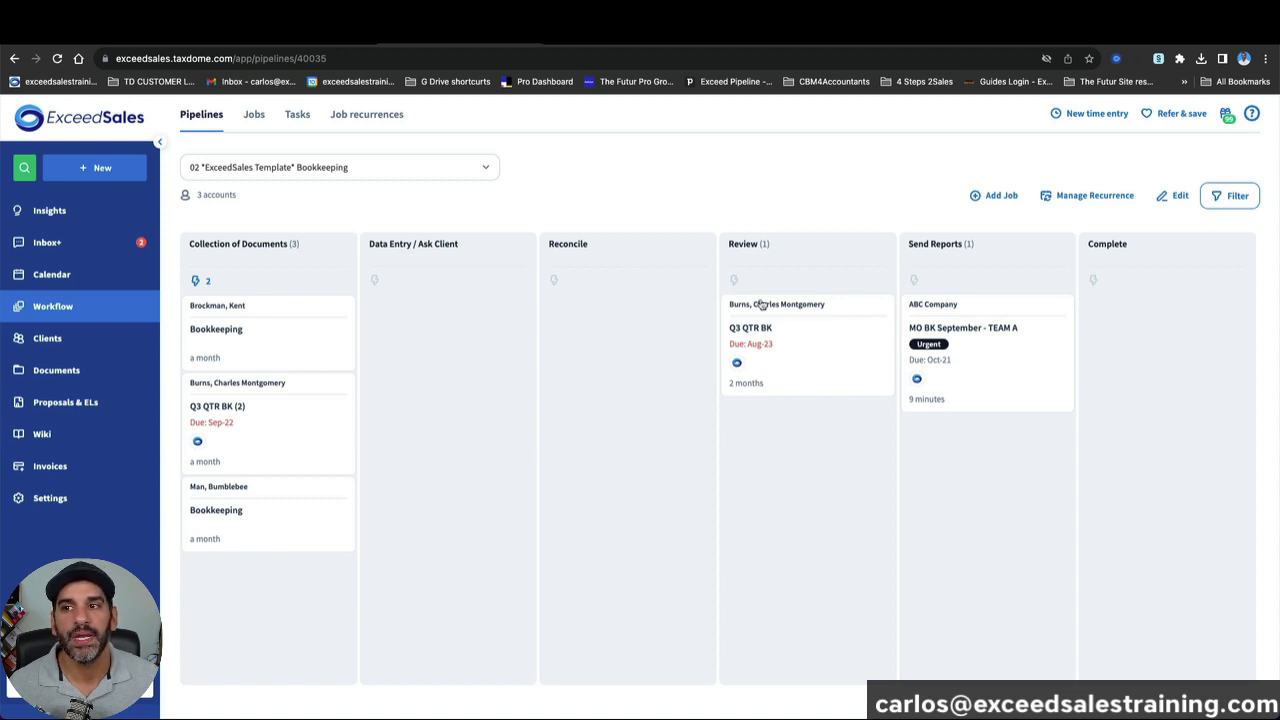
{"action": "left_click", "coordinate": [204, 283]}
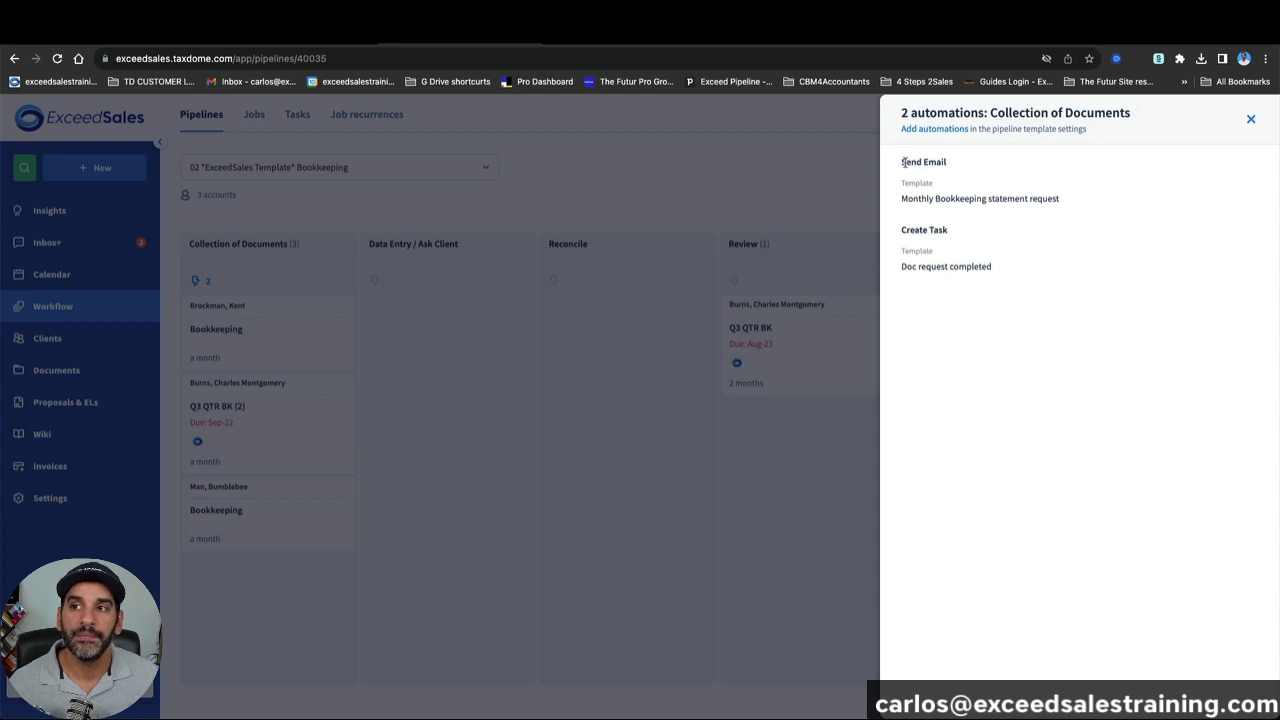
{"action": "left_click_drag", "start_coordinate": [903, 162], "coordinate": [1080, 271]}
{"action": "left_click", "coordinate": [1045, 300]}
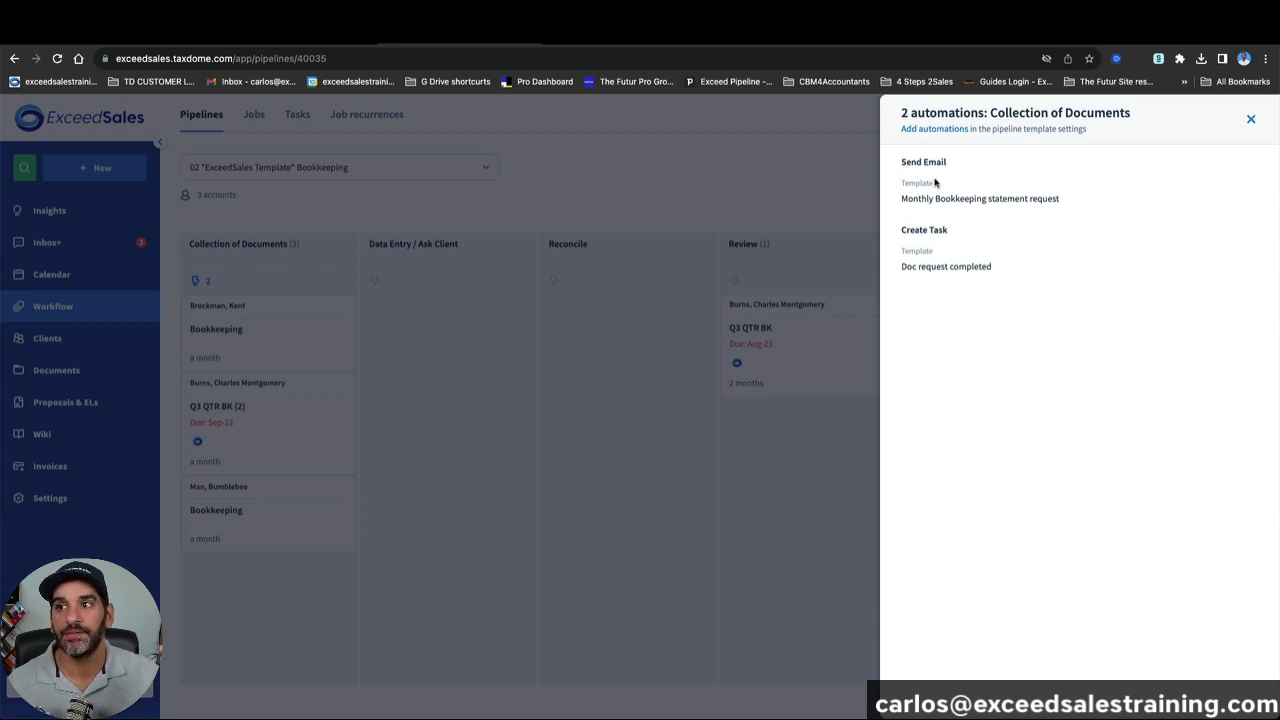
{"action": "left_click", "coordinate": [640, 360]}
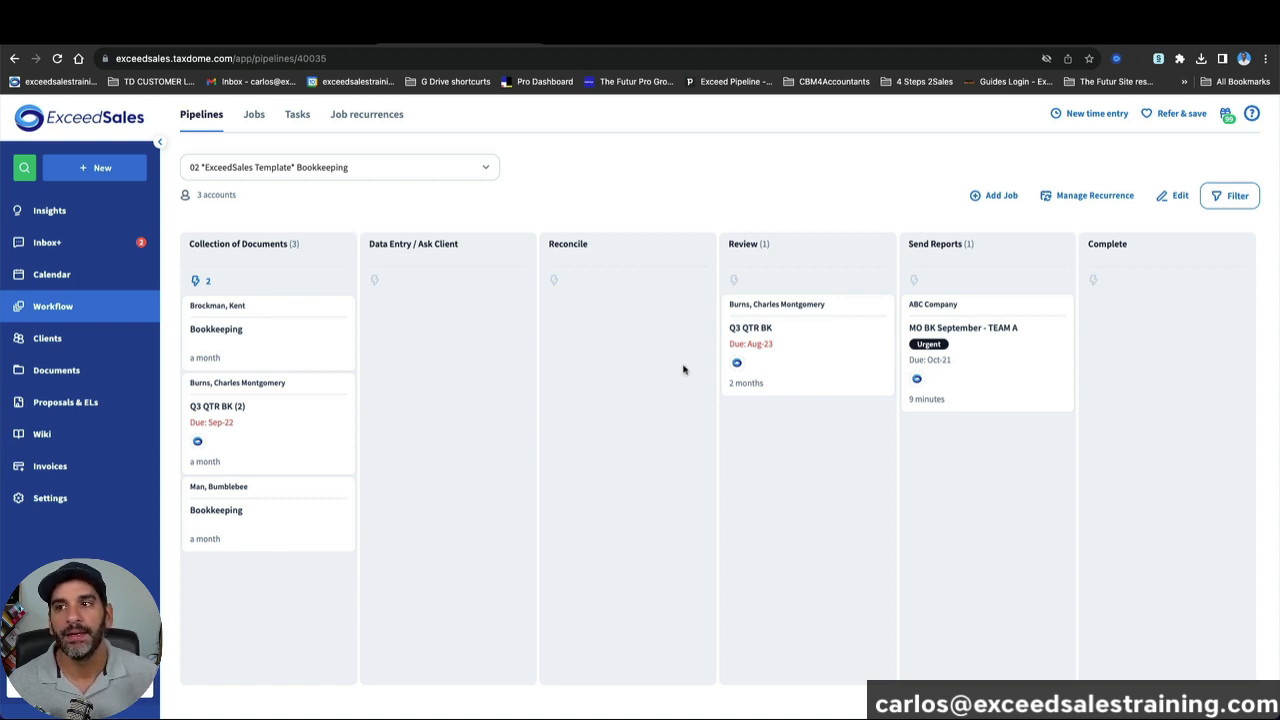
{"action": "left_click", "coordinate": [994, 197]}
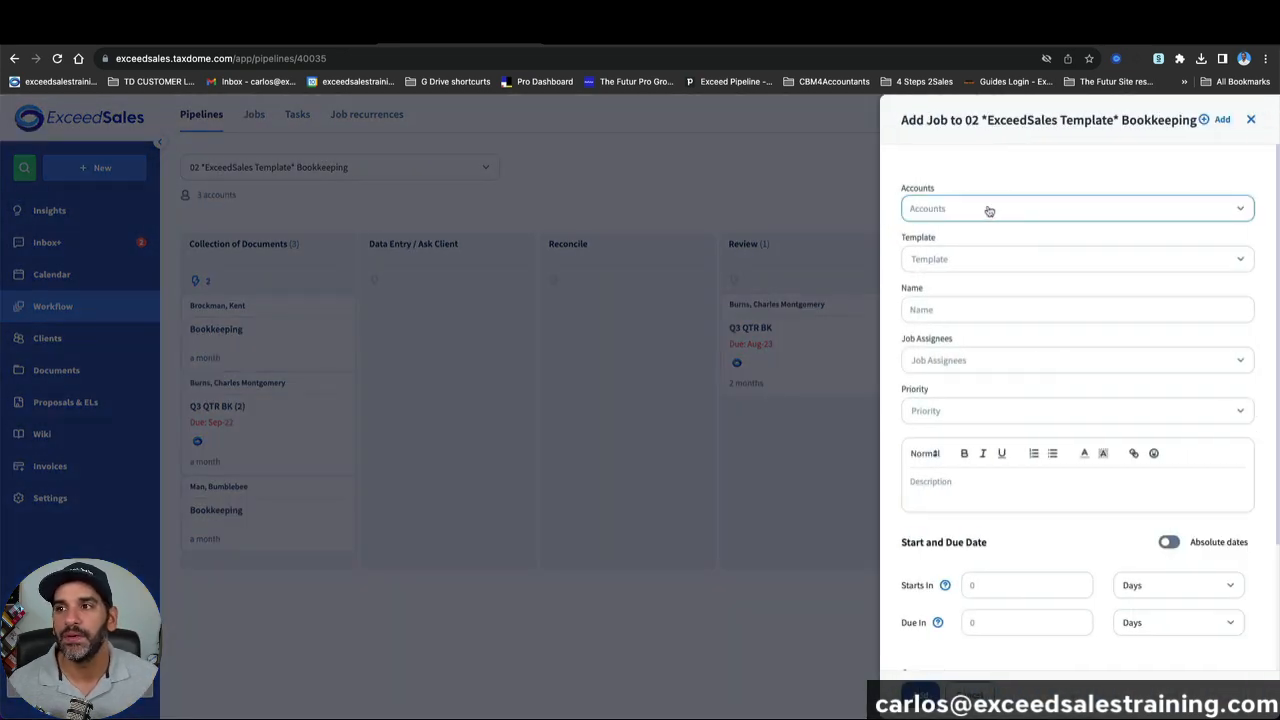
{"action": "left_click", "coordinate": [988, 209]}
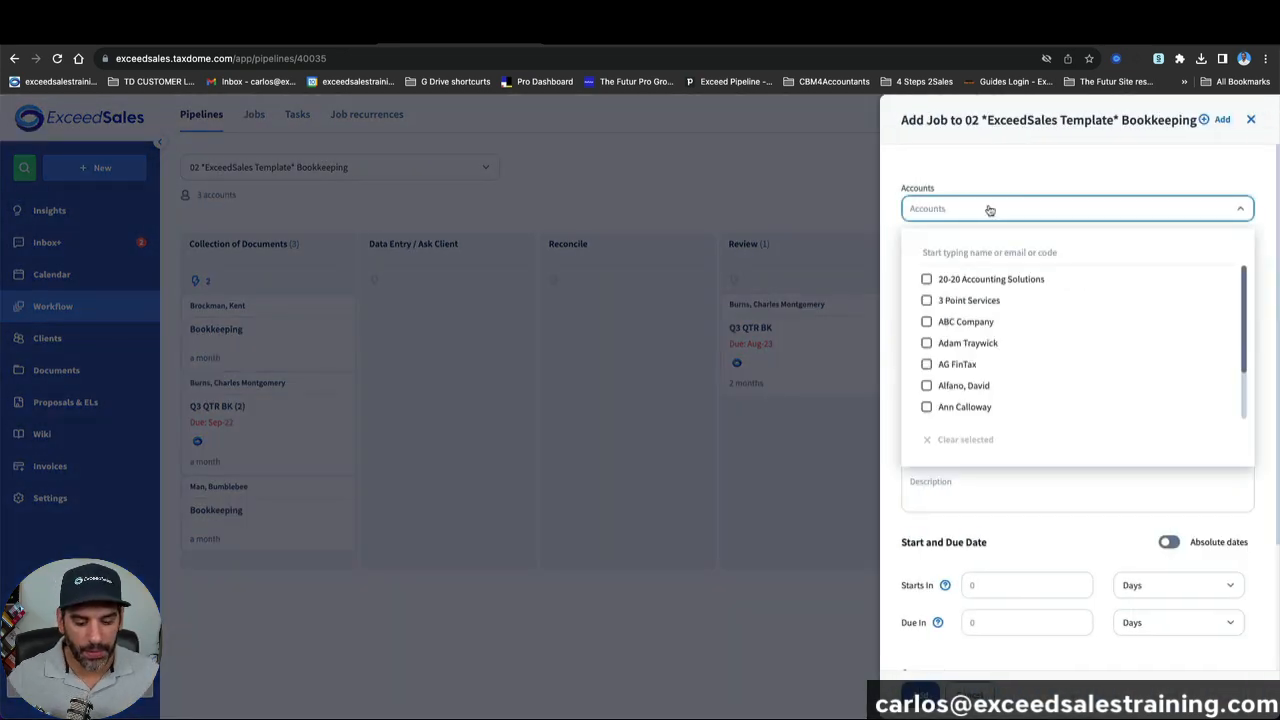
{"action": "type", "text": "abc"}
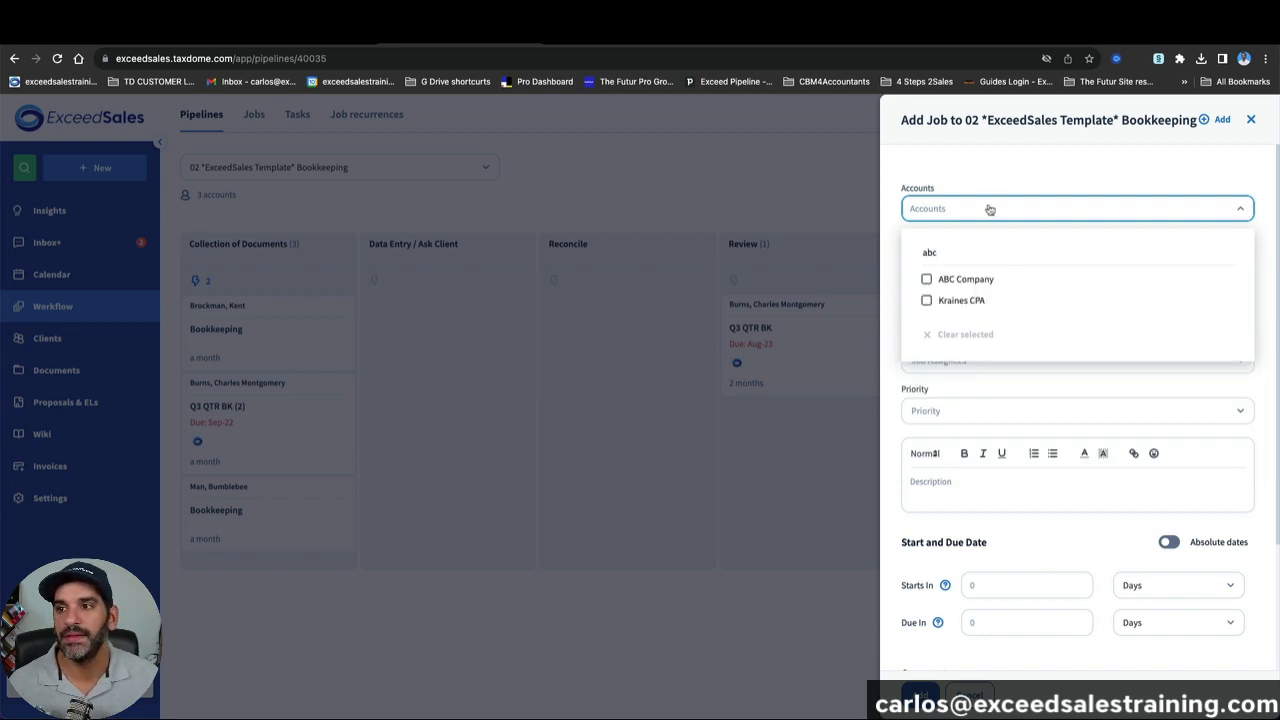
{"action": "left_click", "coordinate": [972, 283]}
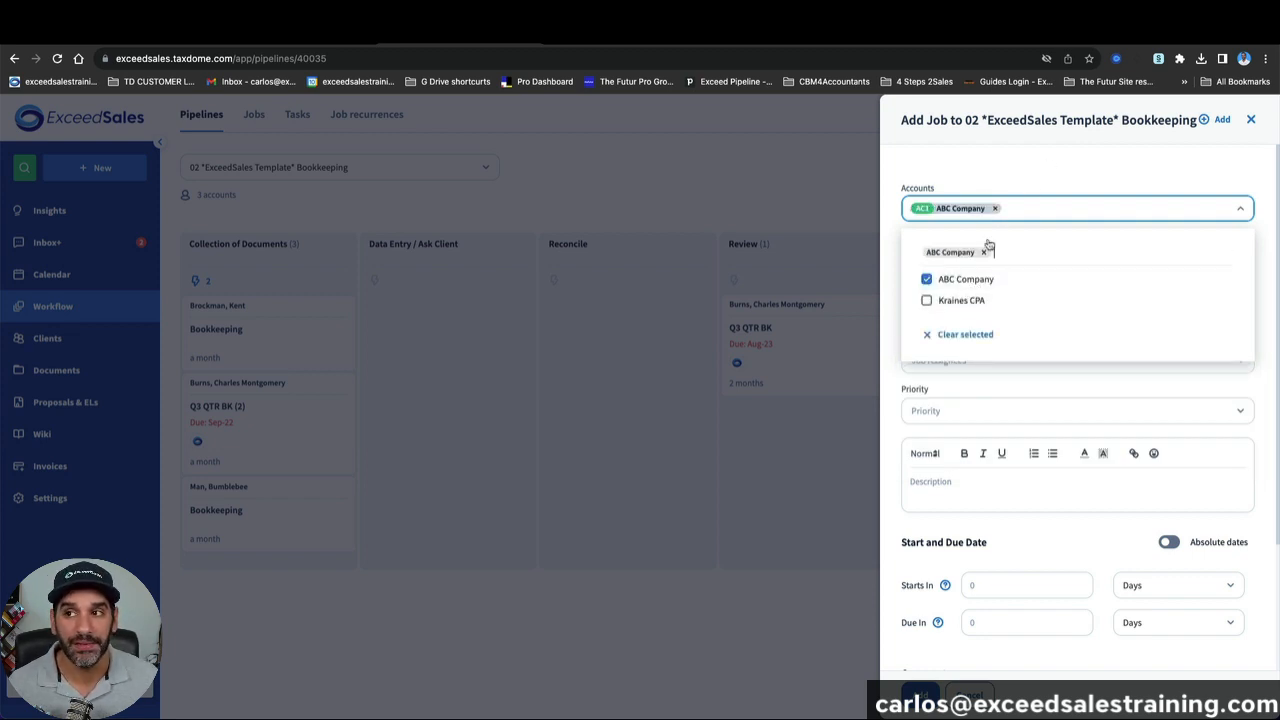
{"action": "left_click", "coordinate": [987, 166]}
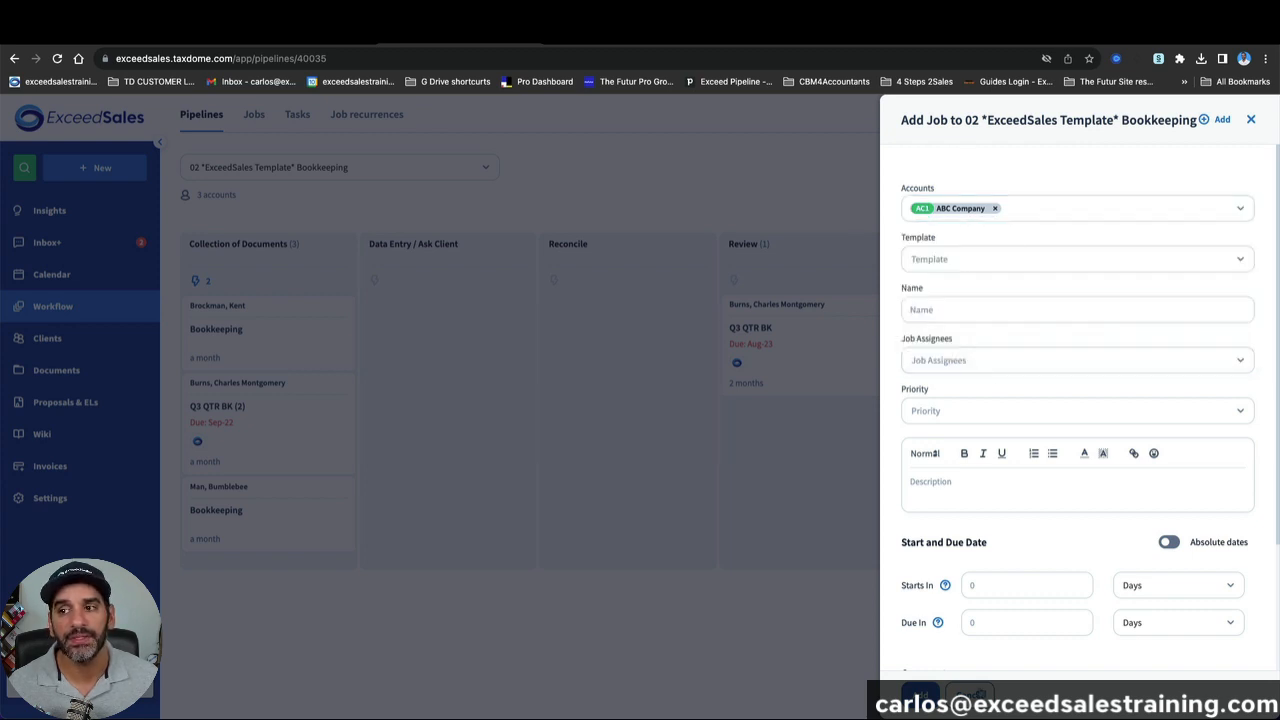
{"action": "left_click", "coordinate": [979, 695]}
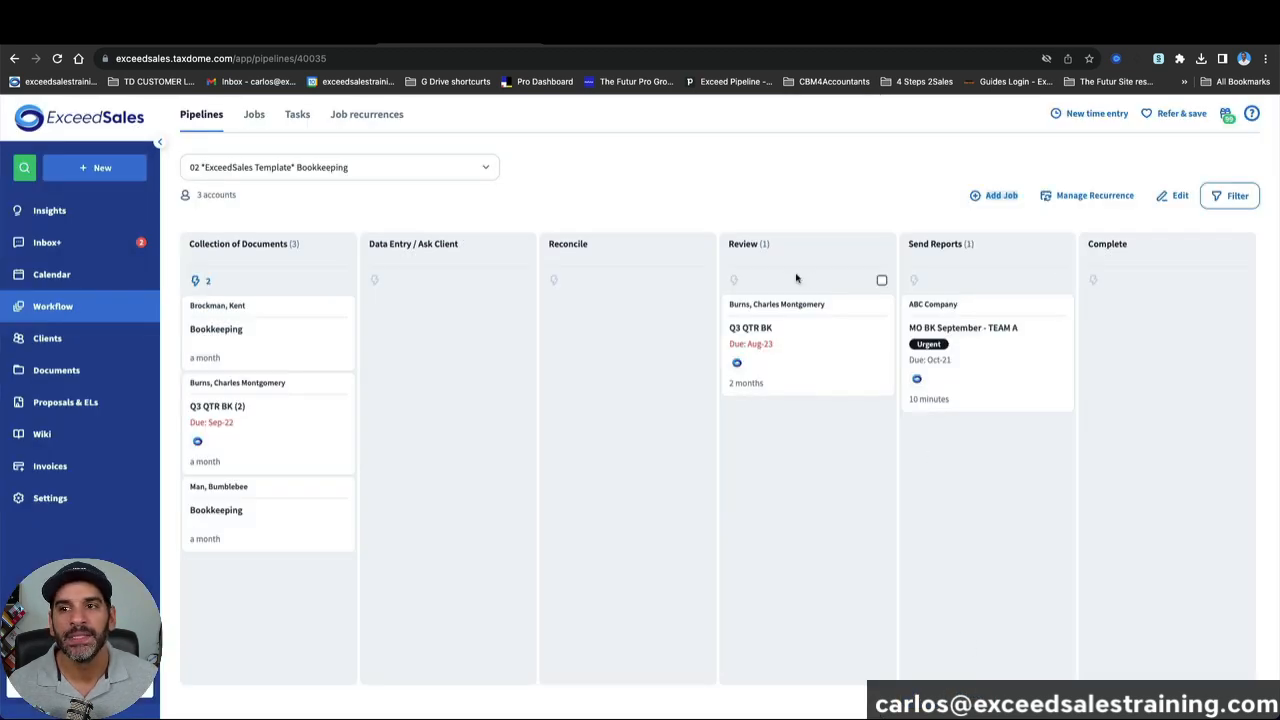
Step: Start a new job recurrence in the bookkeeping pipeline for the ABC Company account and continue to its settings
{"action": "left_click", "coordinate": [1100, 196]}
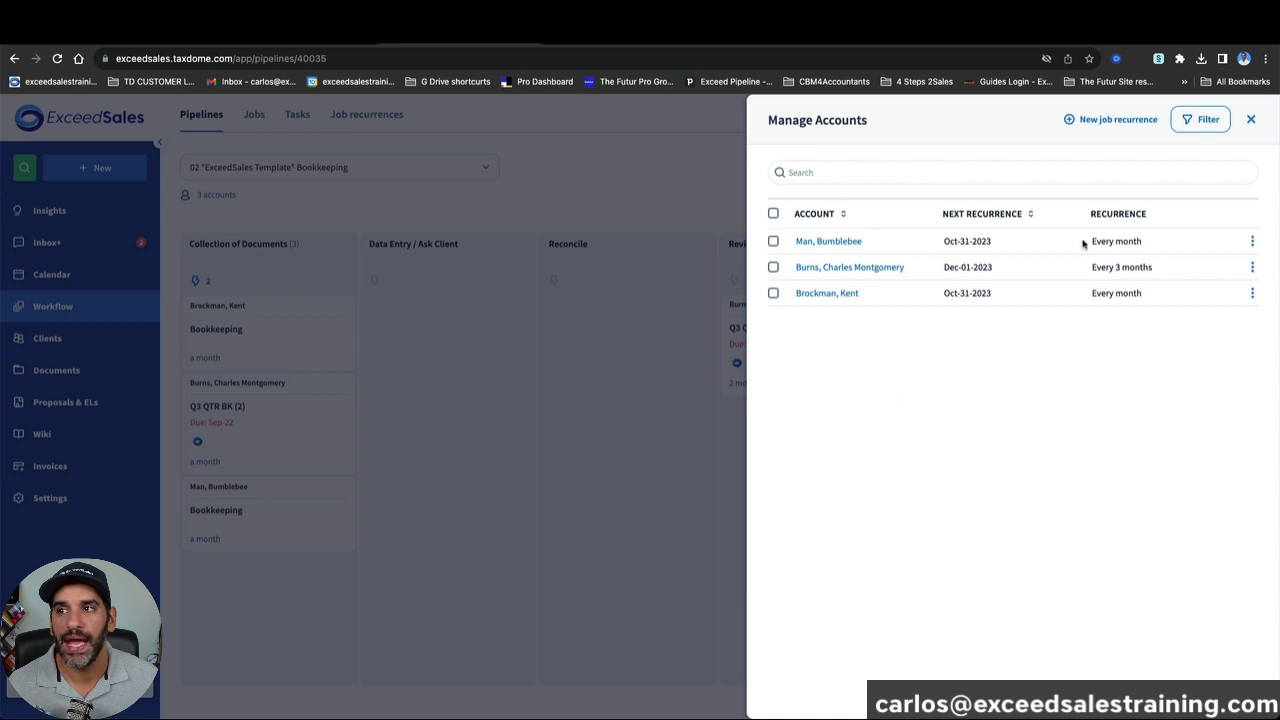
{"action": "left_click", "coordinate": [1109, 121]}
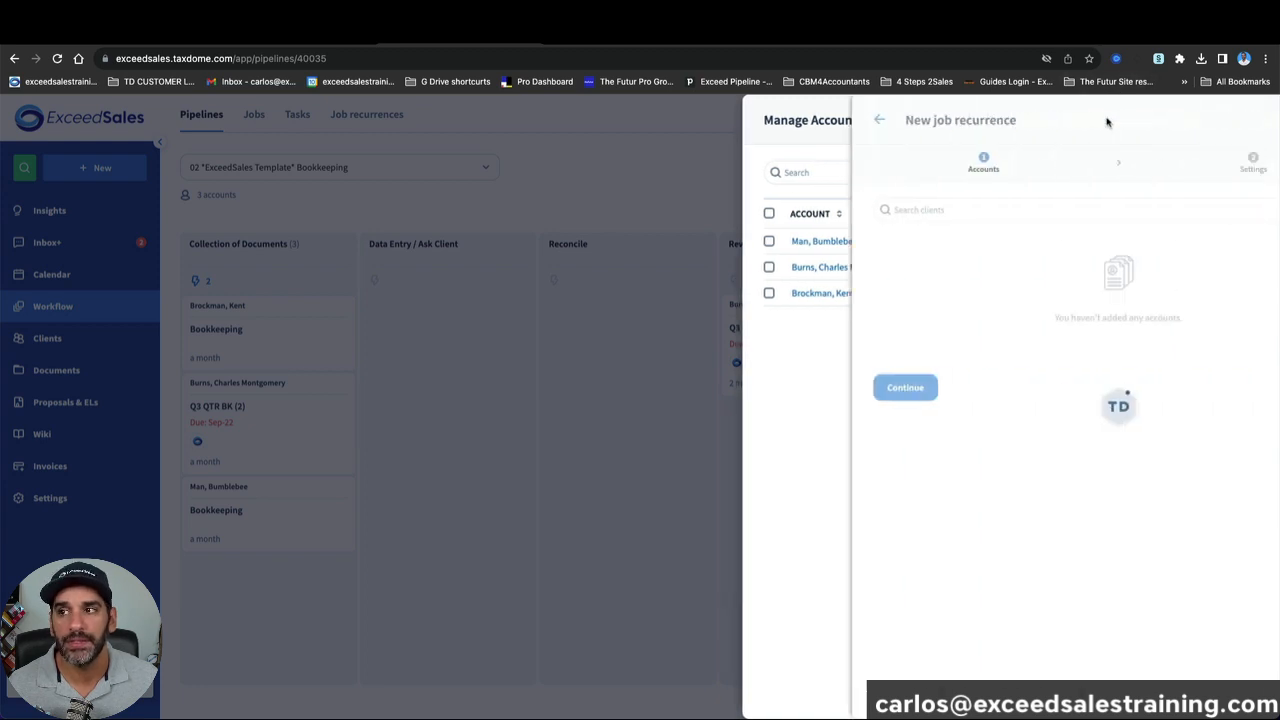
{"action": "left_click", "coordinate": [893, 210]}
{"action": "type", "text": "abc"}
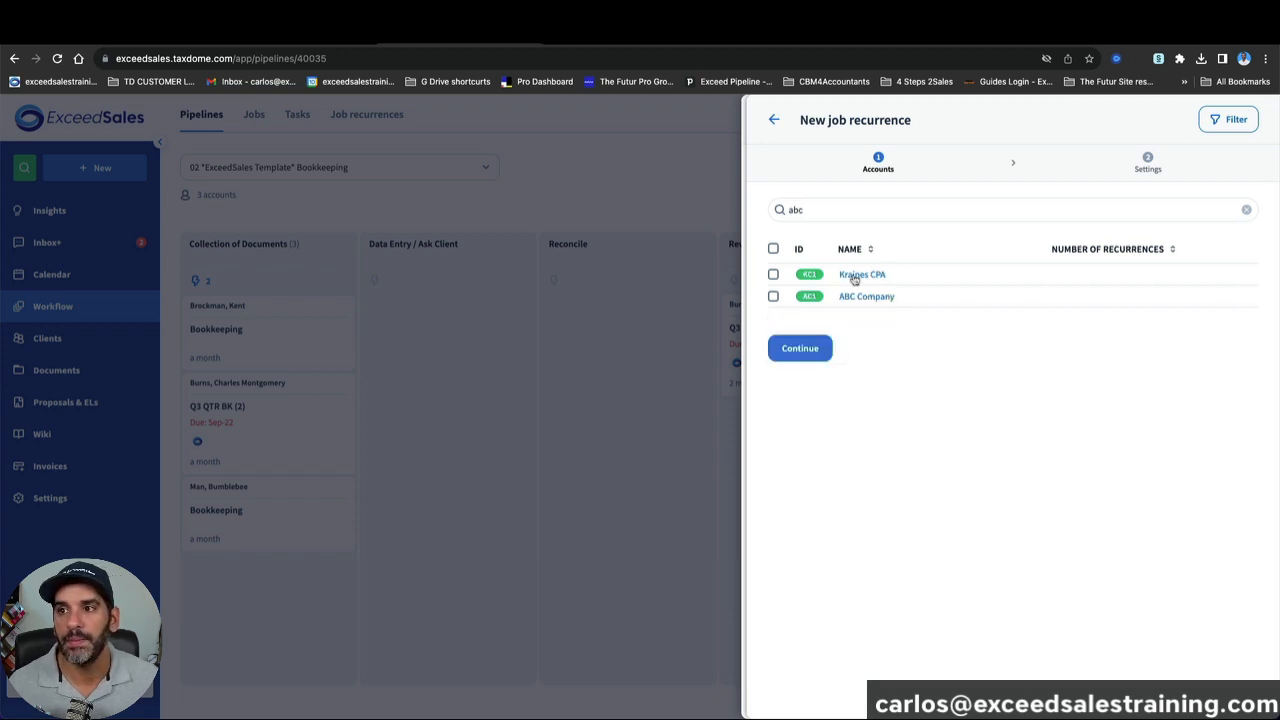
{"action": "left_click", "coordinate": [773, 296]}
{"action": "left_click", "coordinate": [800, 348]}
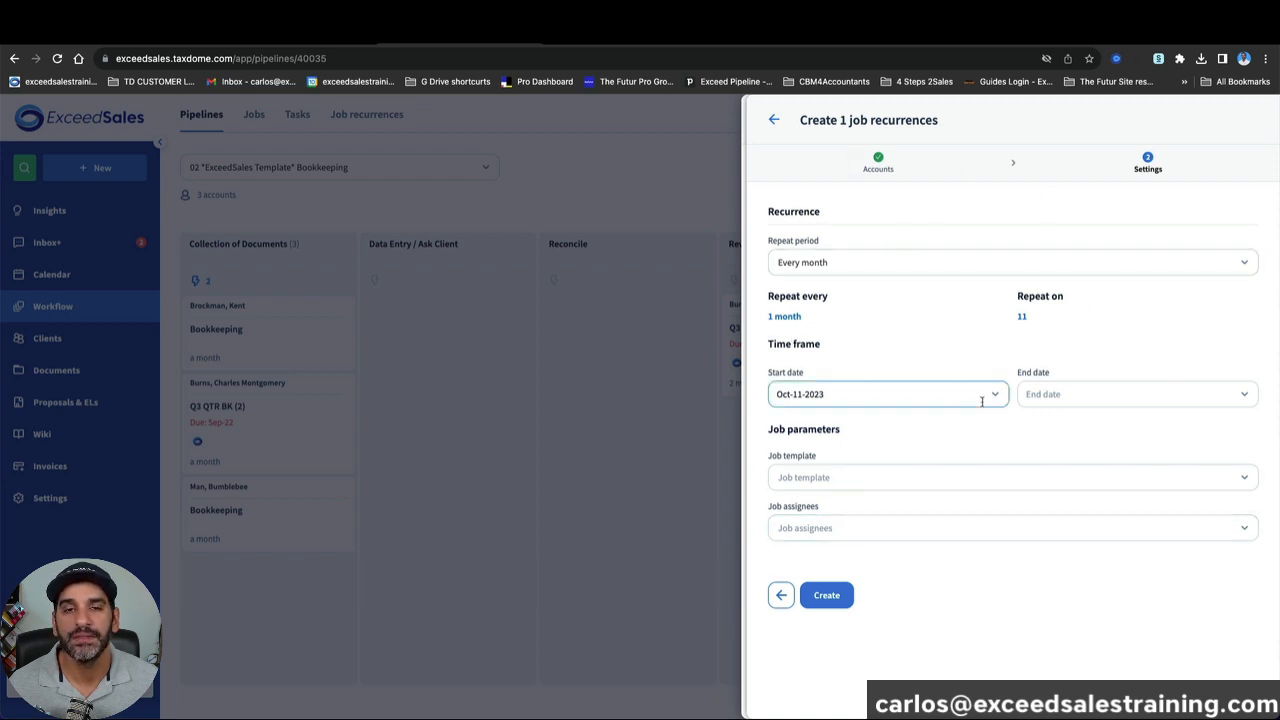
Step: Assign the Monthly Bookkeeping - TEAM A job template to the ABC Company recurrence and create it
{"action": "left_click", "coordinate": [826, 480]}
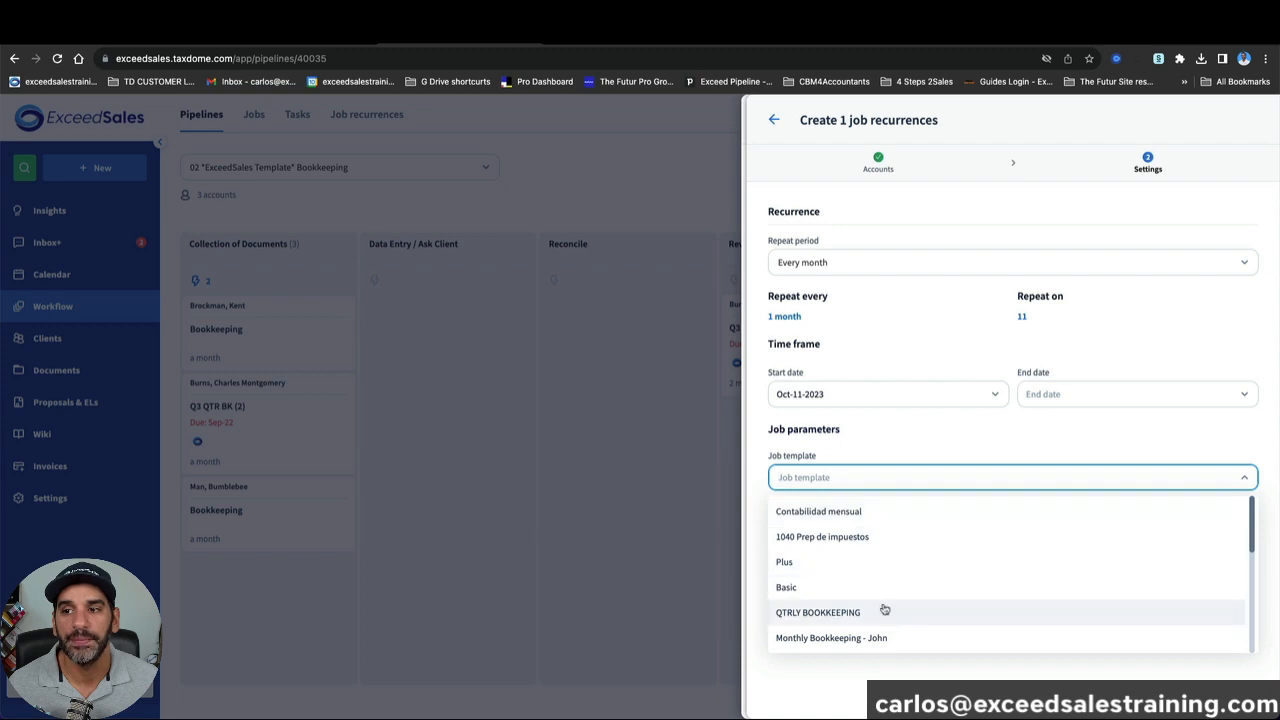
{"action": "scroll", "coordinate": [886, 606], "scroll_direction": "down", "scroll_amount": 5}
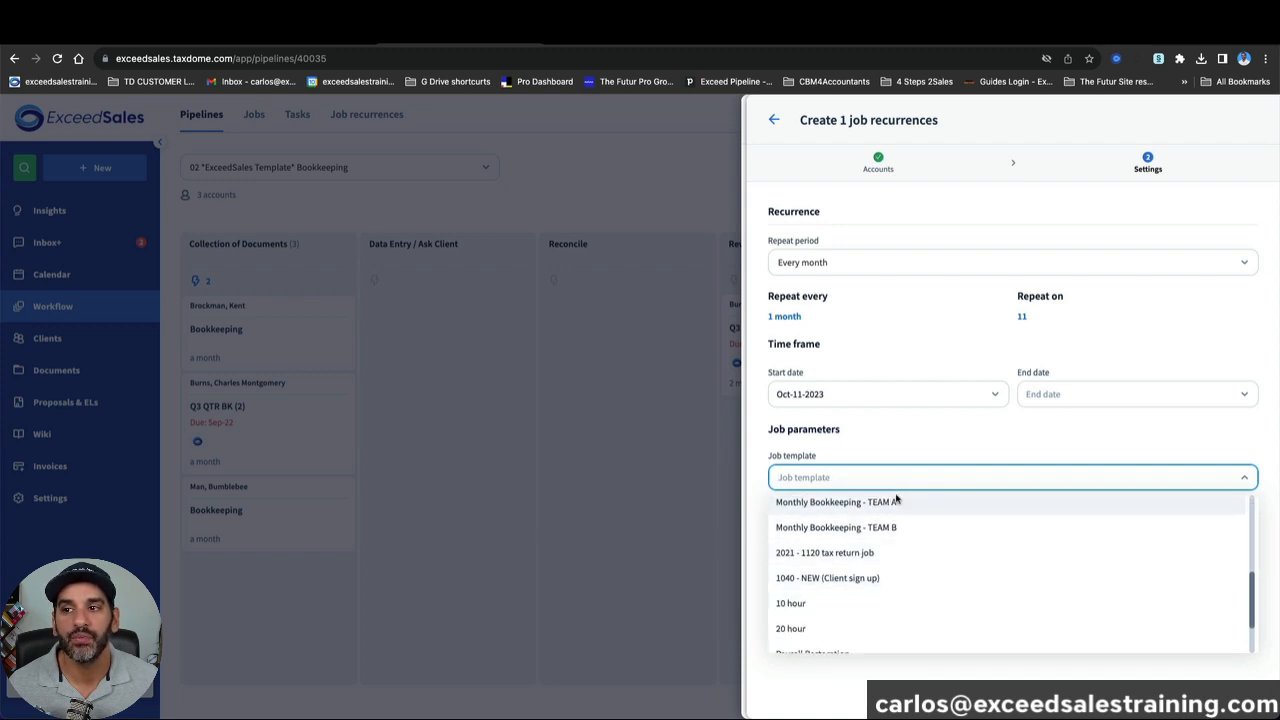
{"action": "left_click", "coordinate": [894, 500]}
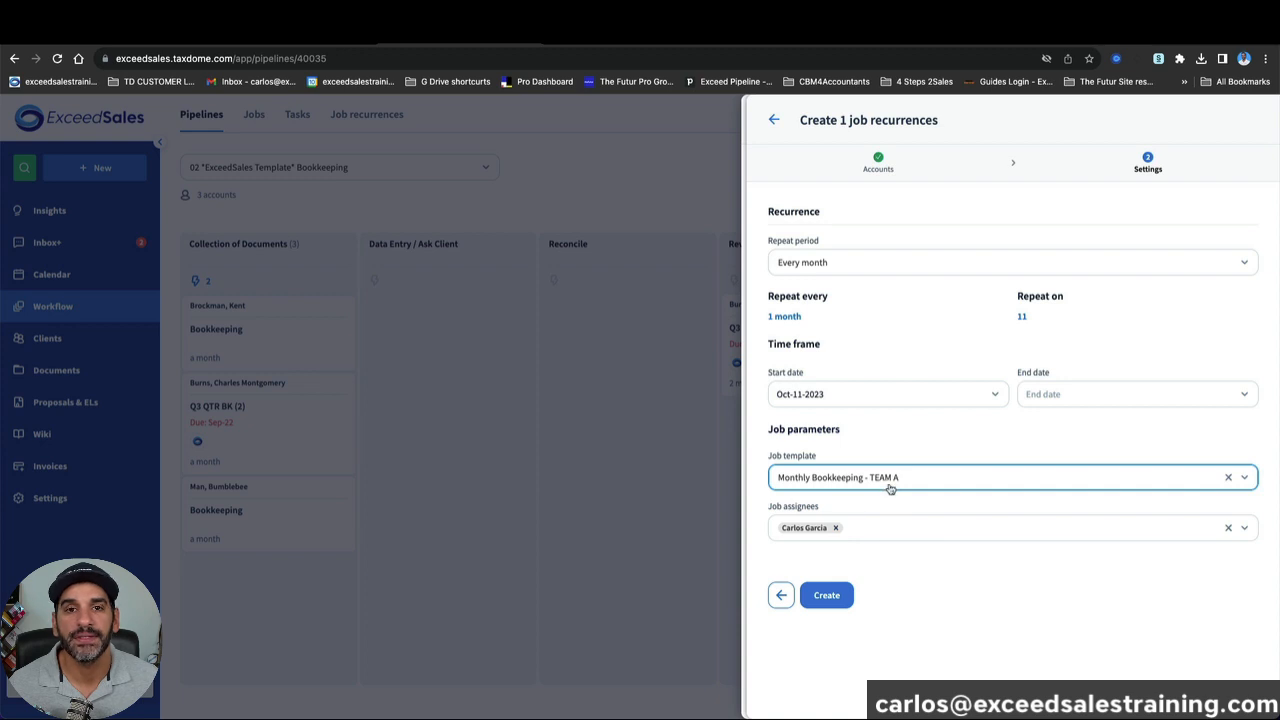
{"action": "left_click", "coordinate": [827, 593]}
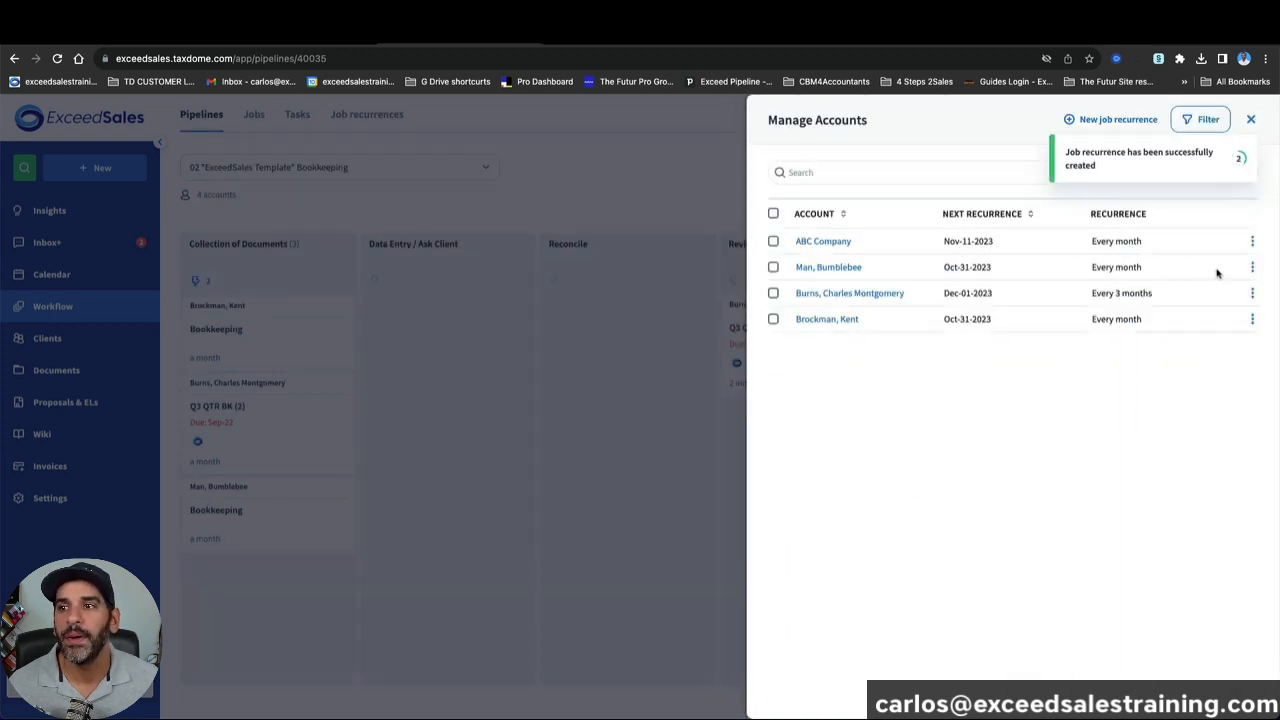
Step: Set the job template to Monthly Bookkeeping - TEAM B in the recurrence settings of the account listed below ABC Company, and save
{"action": "left_click", "coordinate": [1252, 270]}
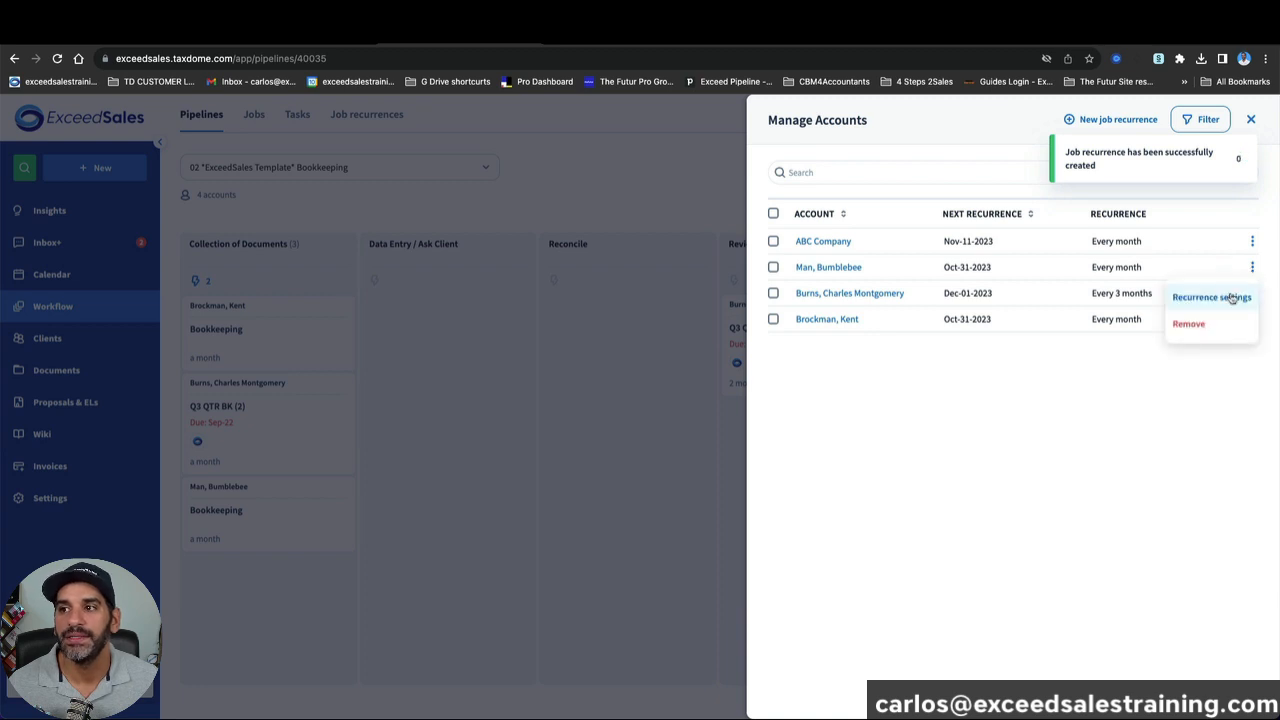
{"action": "left_click", "coordinate": [1215, 300]}
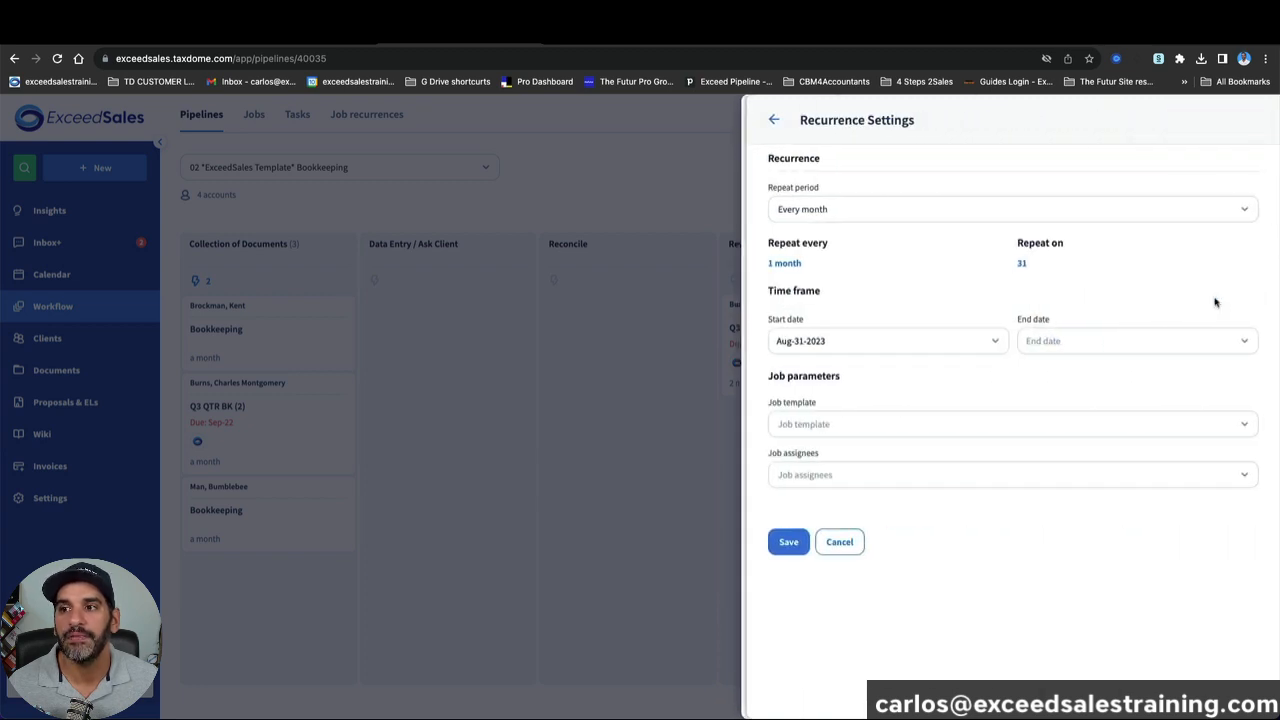
{"action": "left_click", "coordinate": [913, 423]}
{"action": "scroll", "coordinate": [900, 558], "scroll_direction": "down", "scroll_amount": 5}
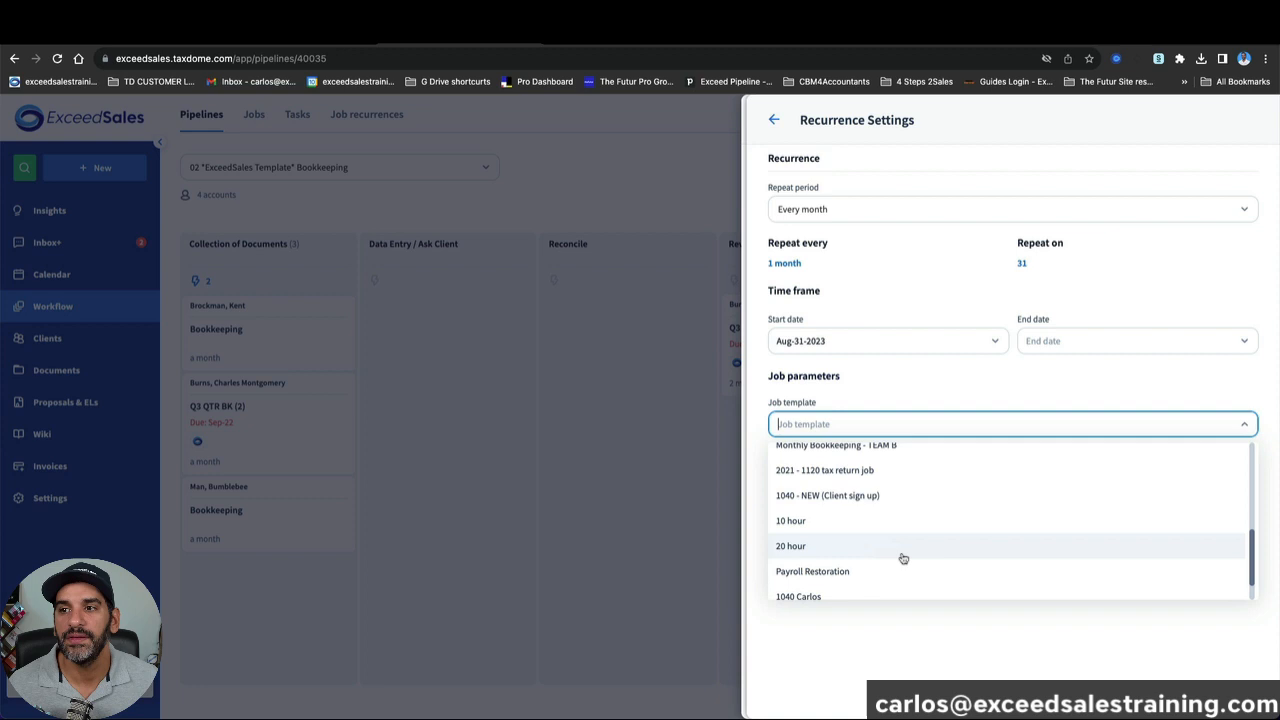
{"action": "left_click", "coordinate": [896, 455]}
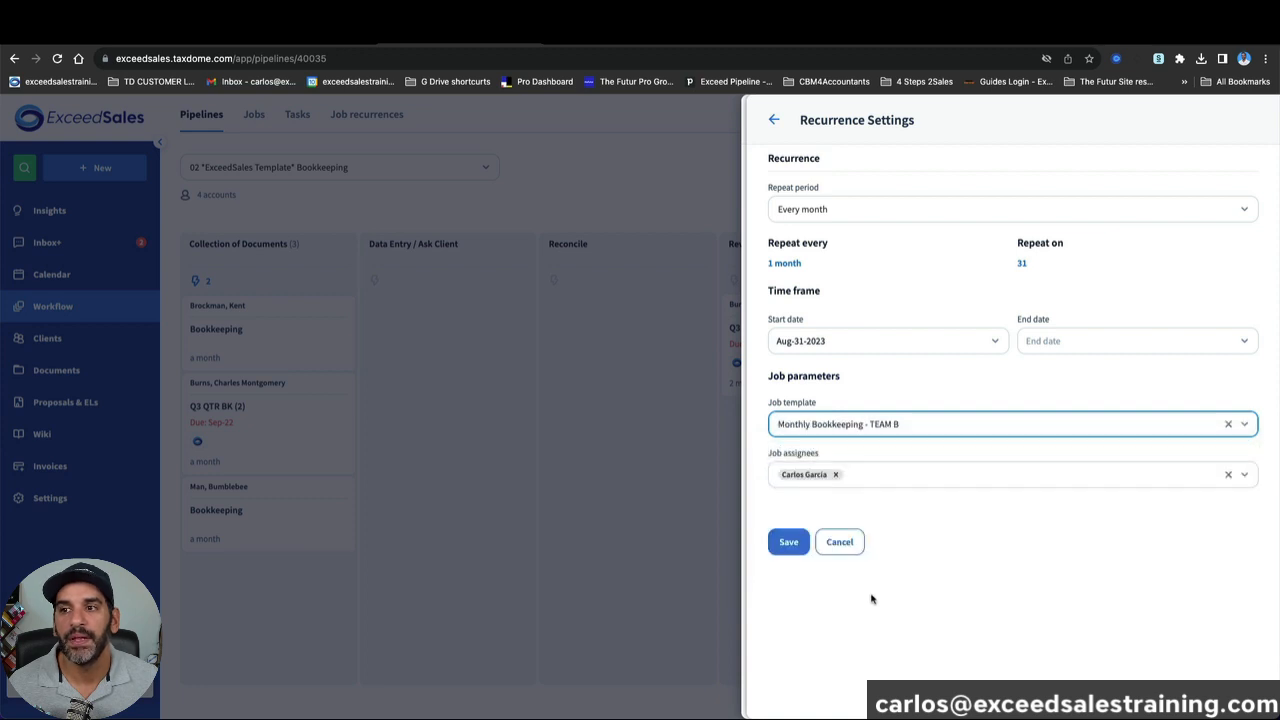
{"action": "left_click", "coordinate": [788, 543]}
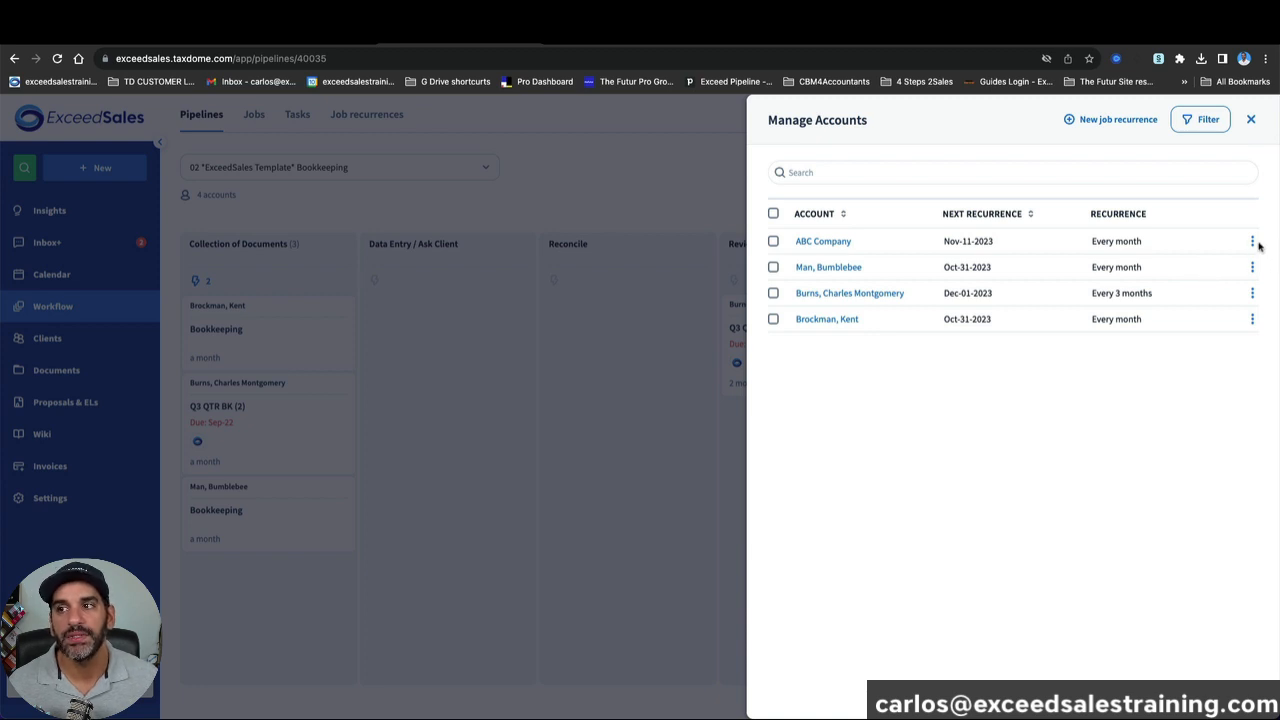
{"action": "left_click_drag", "start_coordinate": [1092, 293], "coordinate": [1186, 296]}
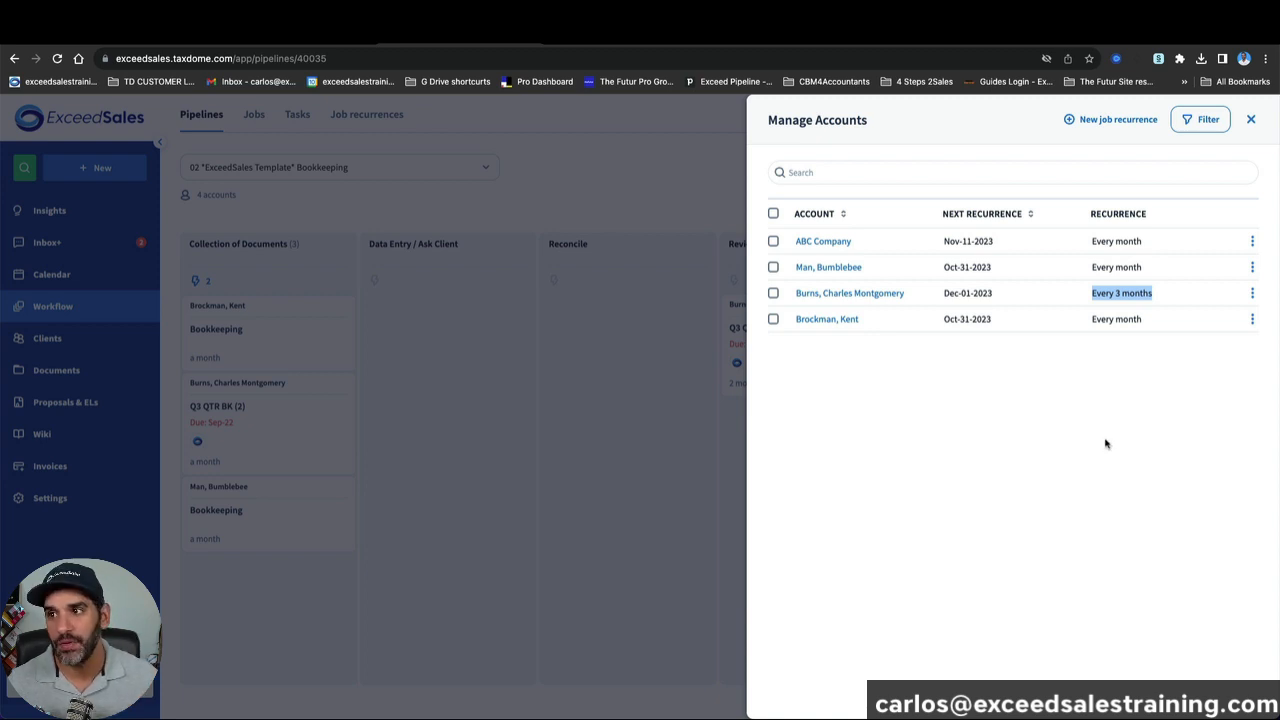
{"action": "left_click", "coordinate": [1109, 333]}
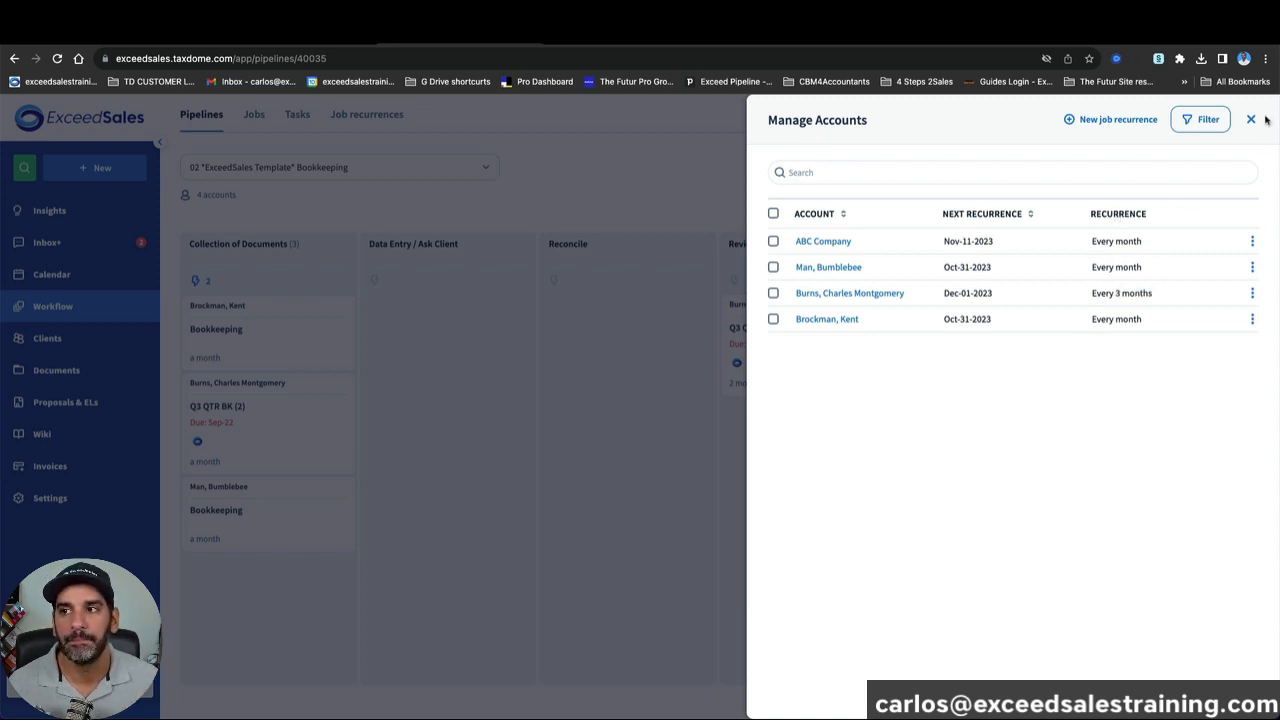
Step: Remove the ABC Company job recurrence from the pipeline and return to the board
{"action": "left_click", "coordinate": [1252, 241]}
{"action": "left_click", "coordinate": [1190, 300]}
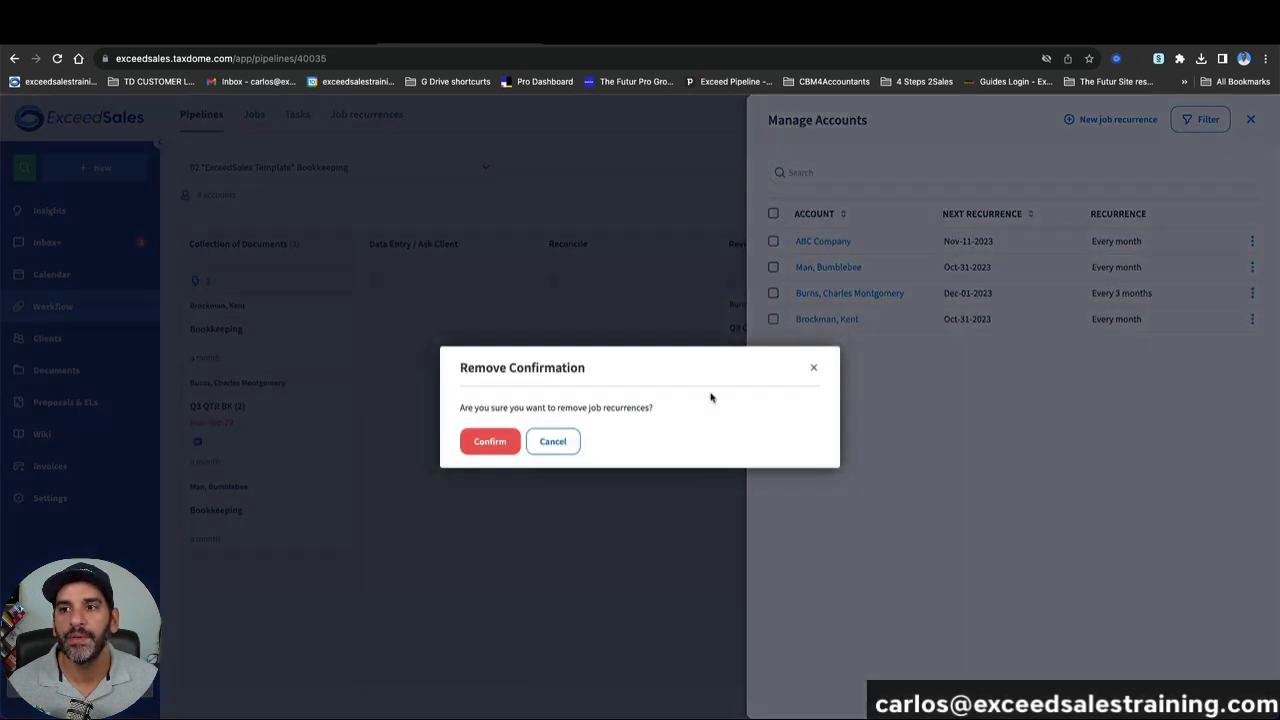
{"action": "left_click", "coordinate": [492, 446]}
{"action": "left_click", "coordinate": [1250, 119]}
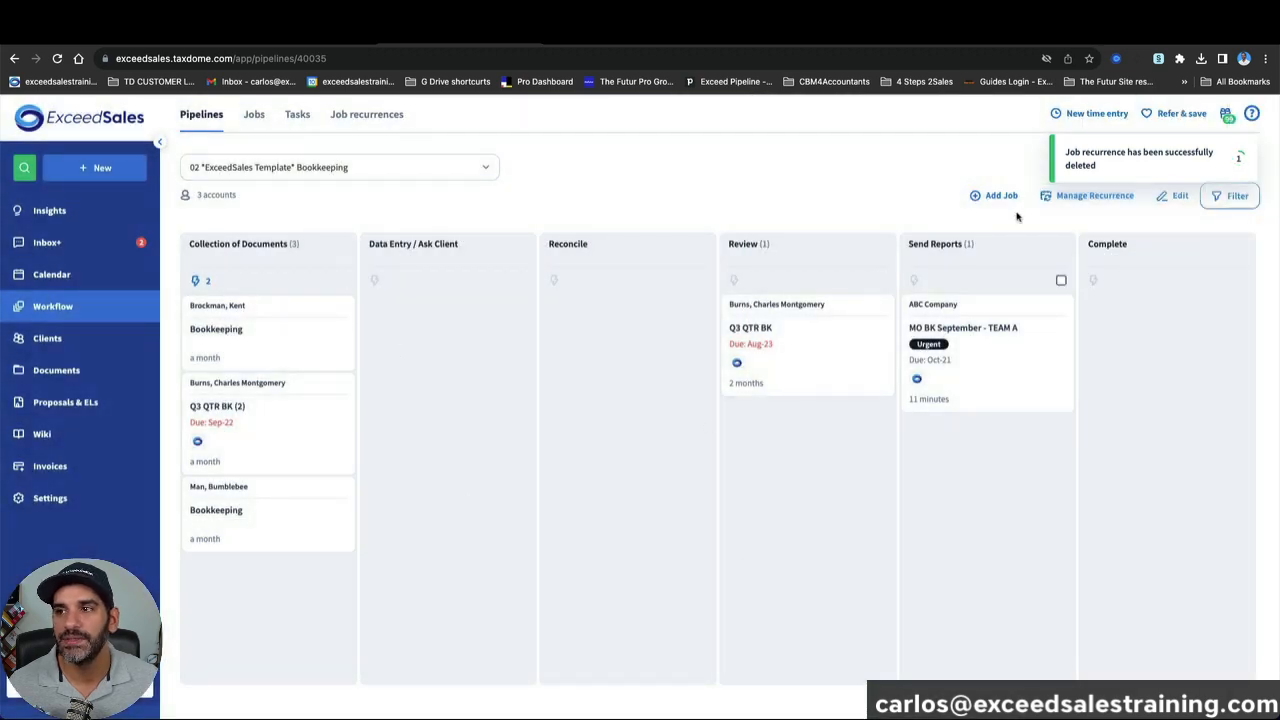
Step: Start a new job in the bookkeeping pipeline for the ABC Company account
{"action": "left_click", "coordinate": [999, 196]}
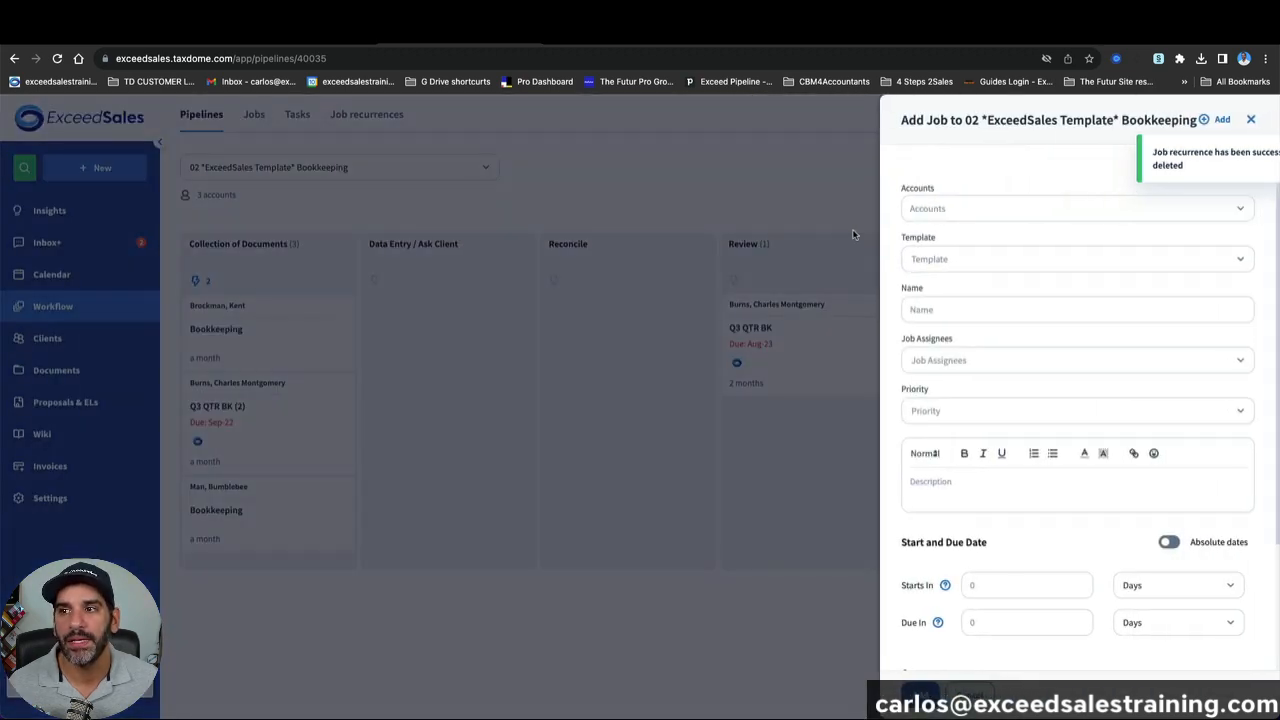
{"action": "left_click", "coordinate": [980, 209]}
{"action": "type", "text": "a"}
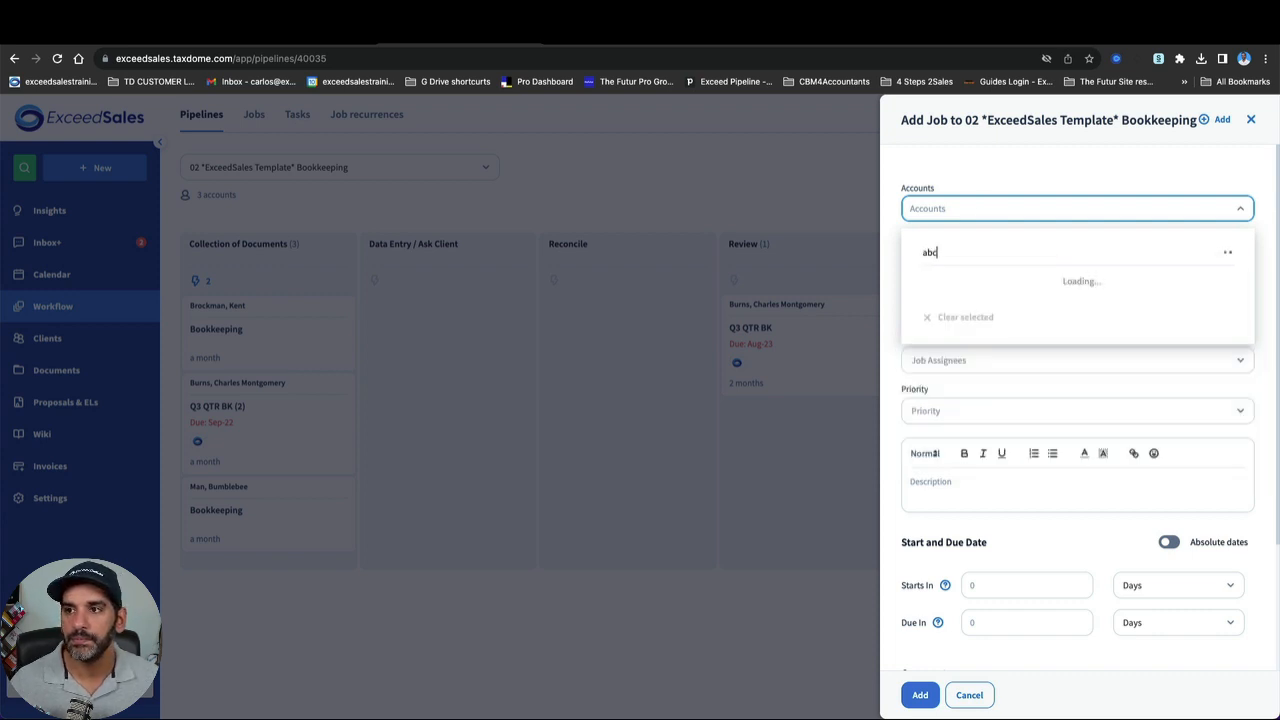
{"action": "type", "text": "bc"}
{"action": "left_click", "coordinate": [1025, 277]}
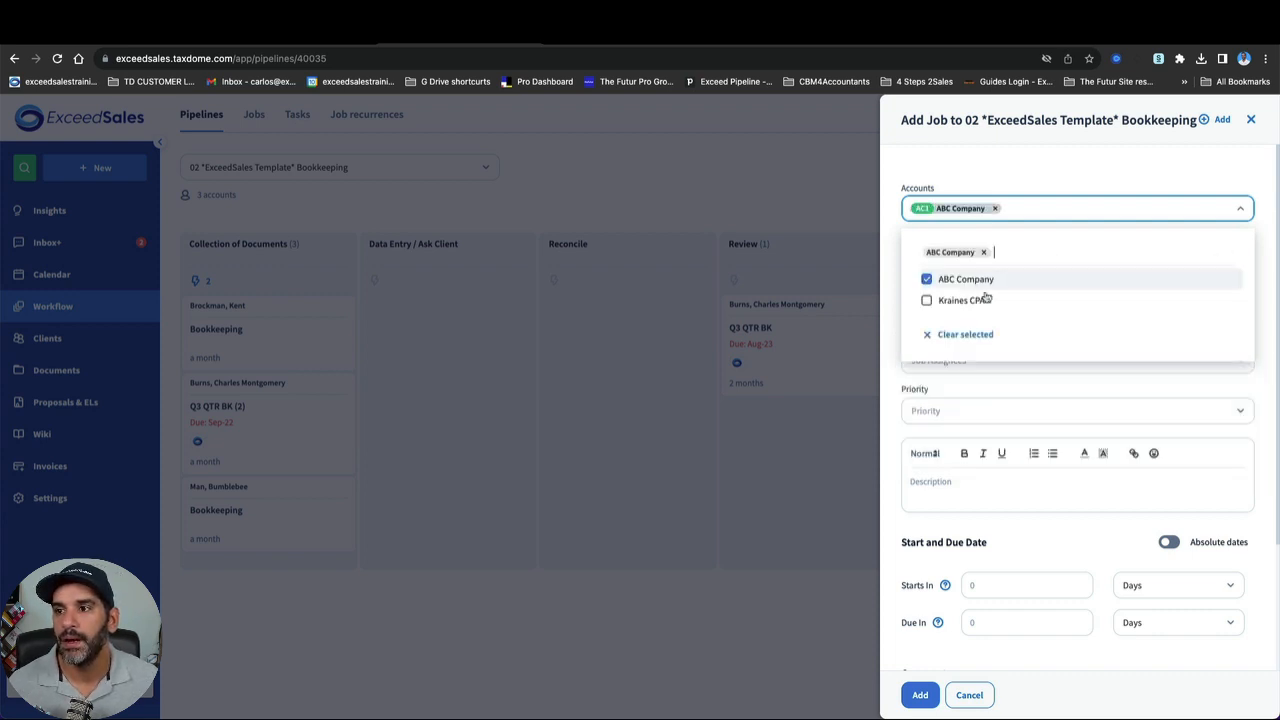
{"action": "left_click", "coordinate": [903, 655]}
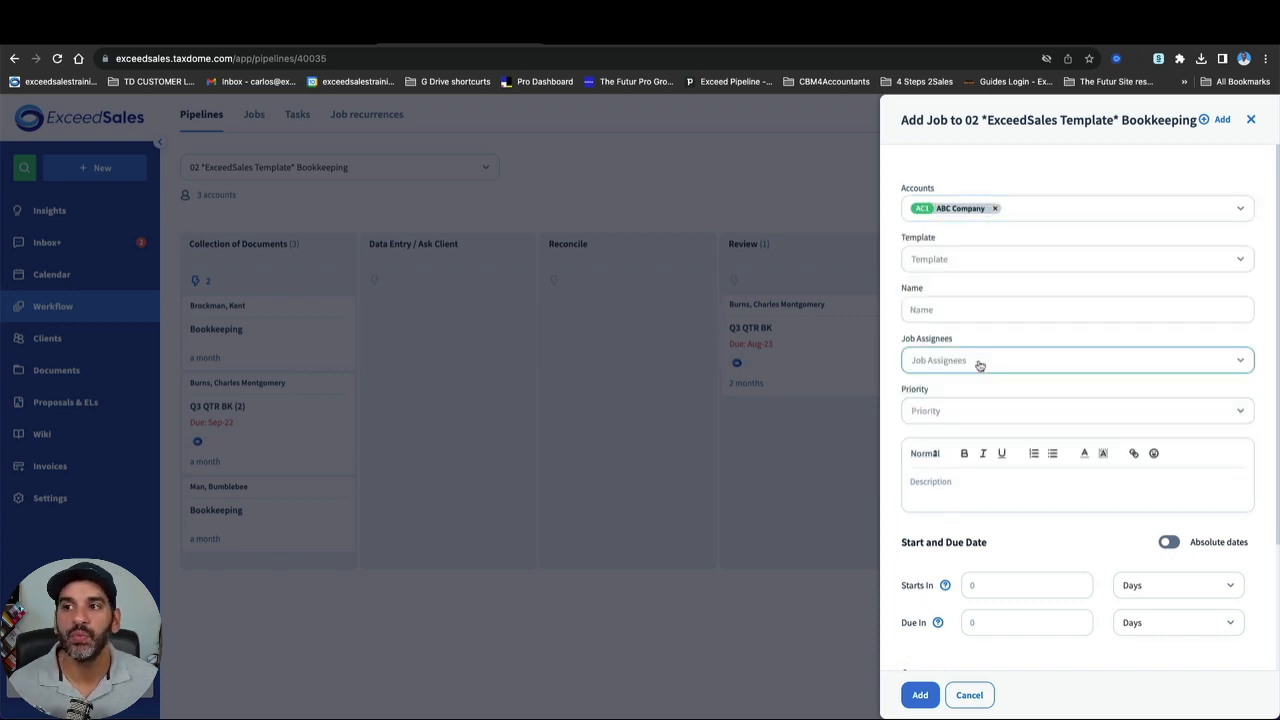
Step: Apply the Monthly Bookkeeping - TEAM A template to the new job and proceed to the automations it triggers
{"action": "left_click", "coordinate": [1012, 260]}
{"action": "scroll", "coordinate": [1034, 351], "scroll_direction": "down", "scroll_amount": 10}
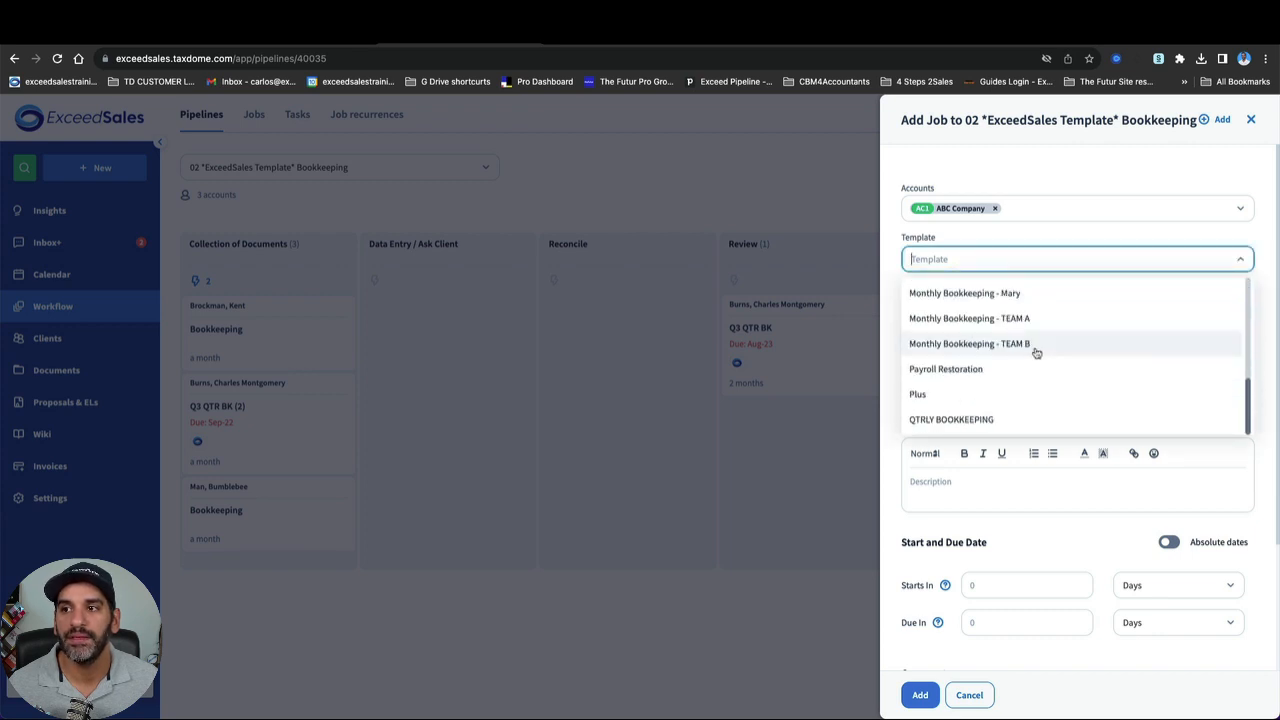
{"action": "left_click", "coordinate": [1037, 331]}
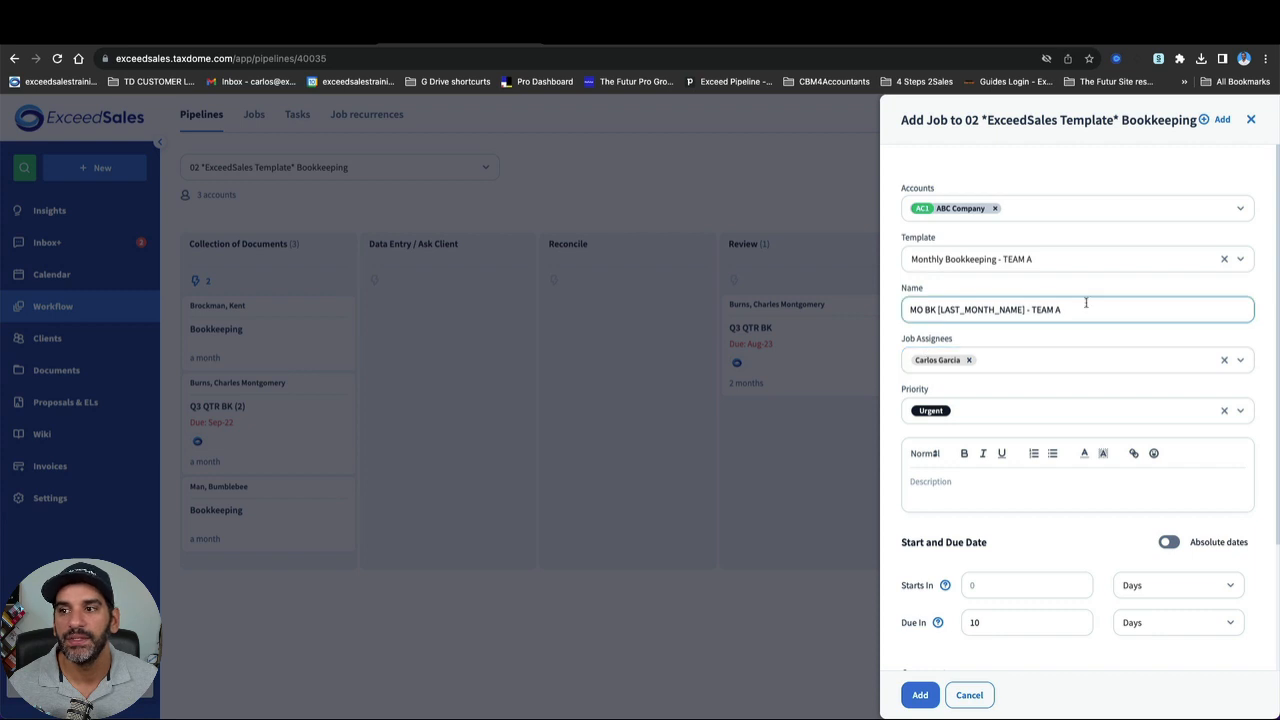
{"action": "left_click", "coordinate": [920, 697]}
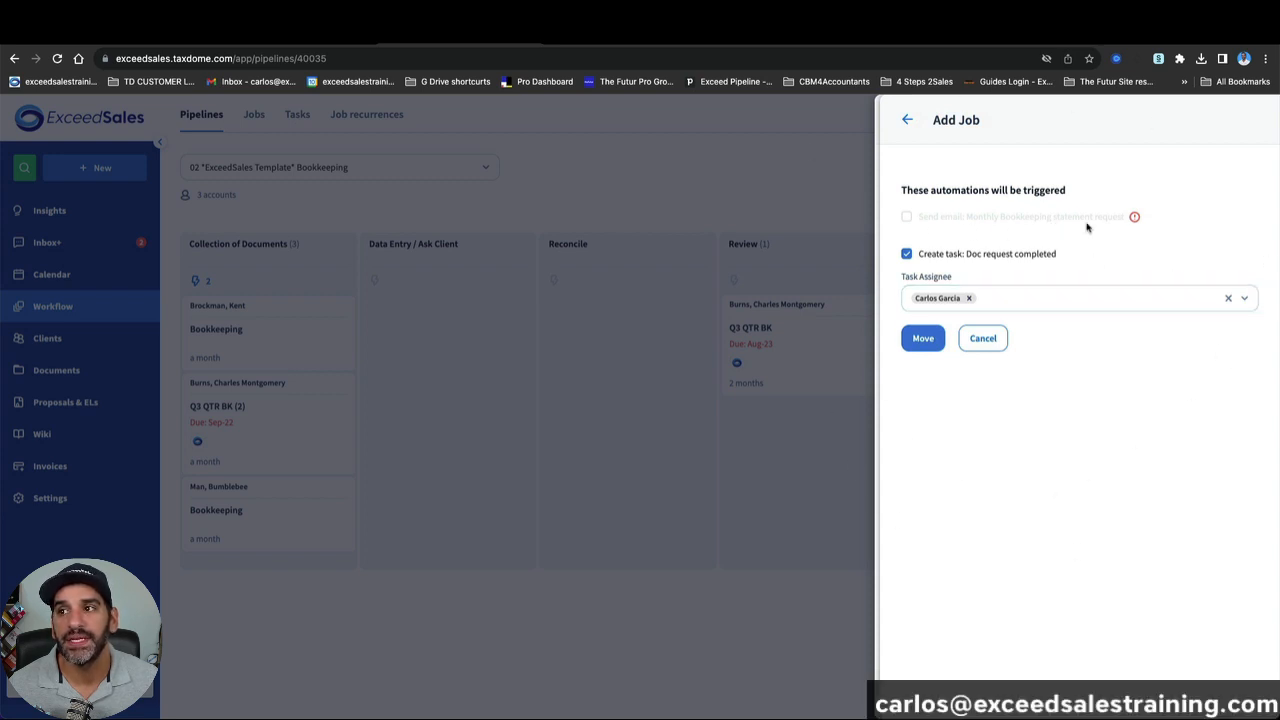
{"action": "mouse_move", "coordinate": [1136, 217]}
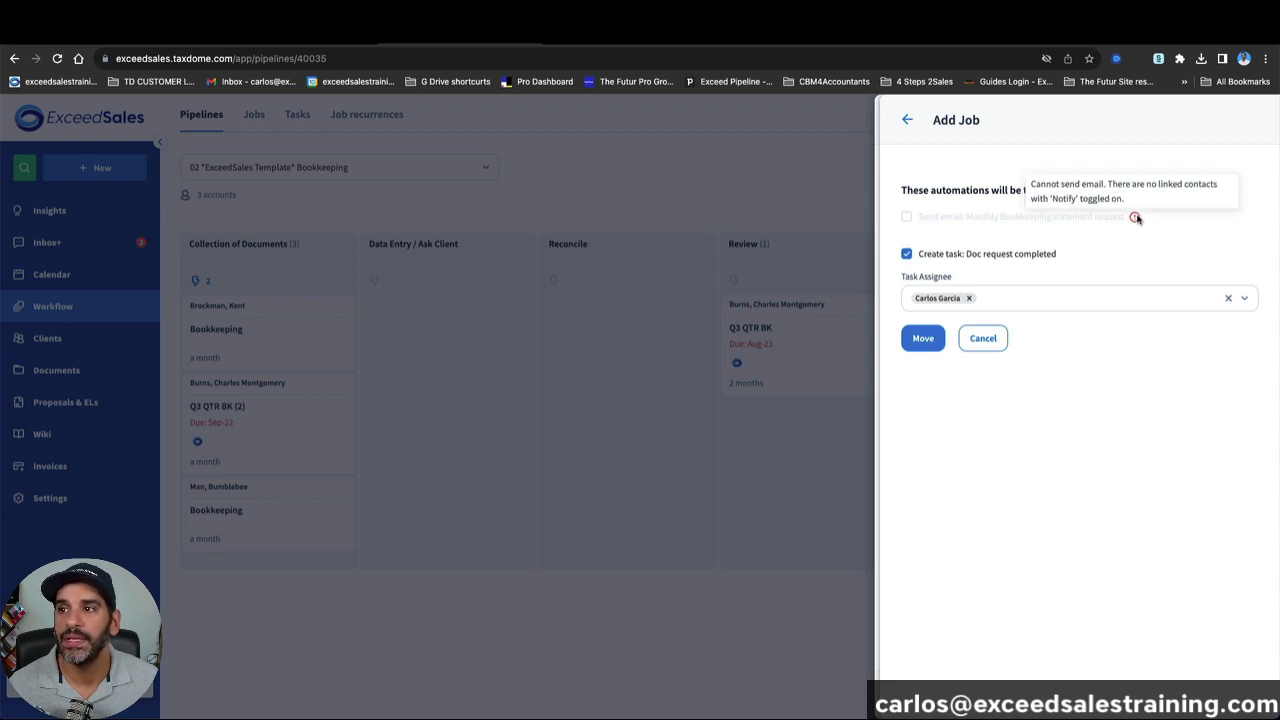
{"action": "left_click", "coordinate": [850, 474]}
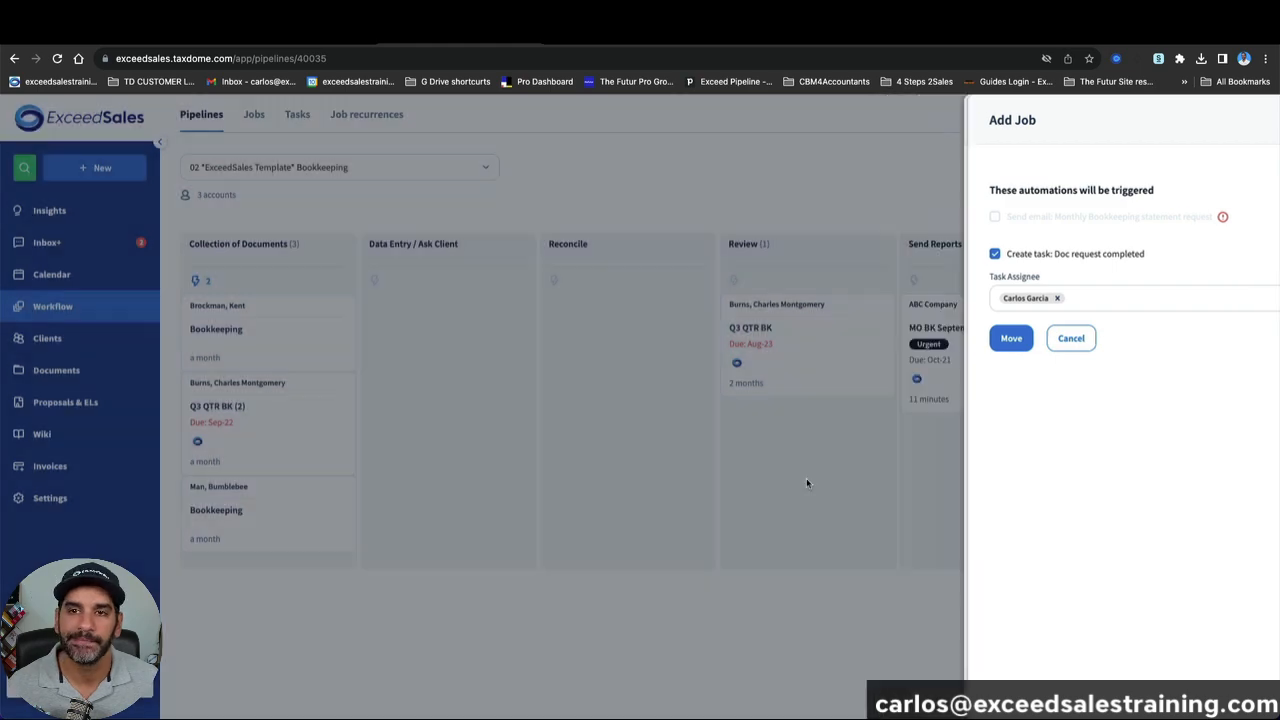
{"action": "left_click", "coordinate": [84, 345]}
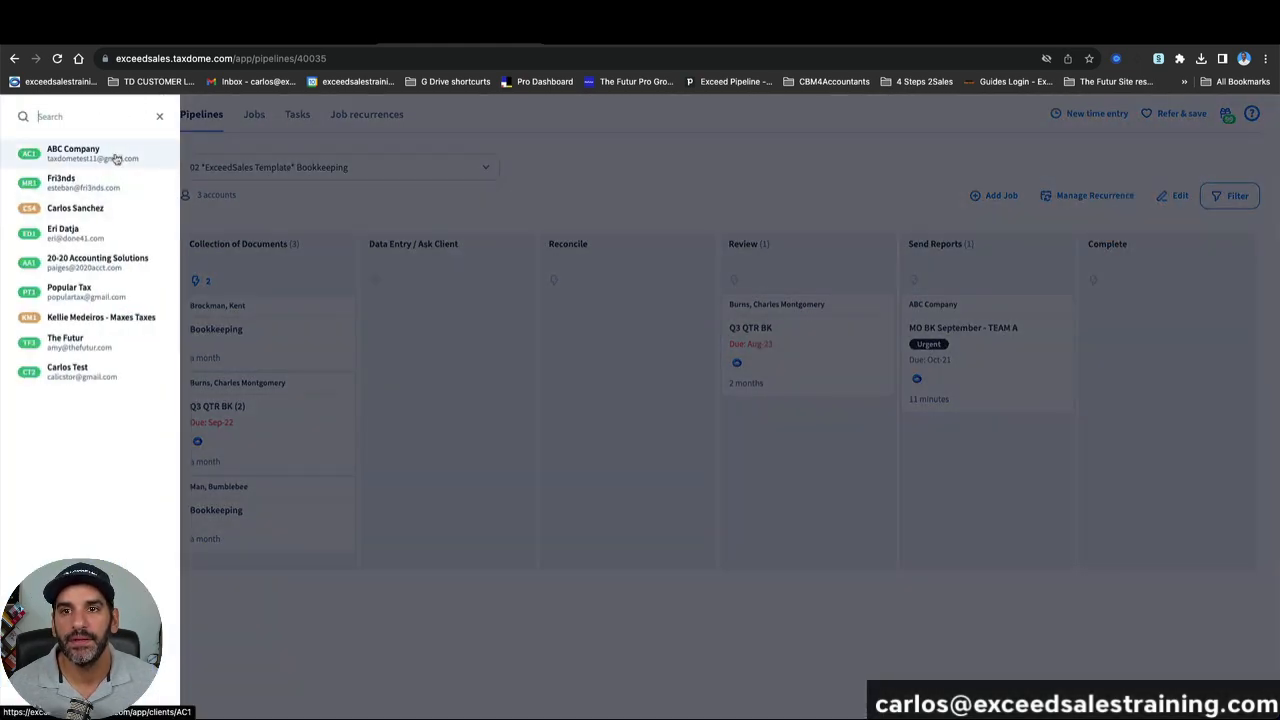
{"action": "left_click", "coordinate": [116, 160]}
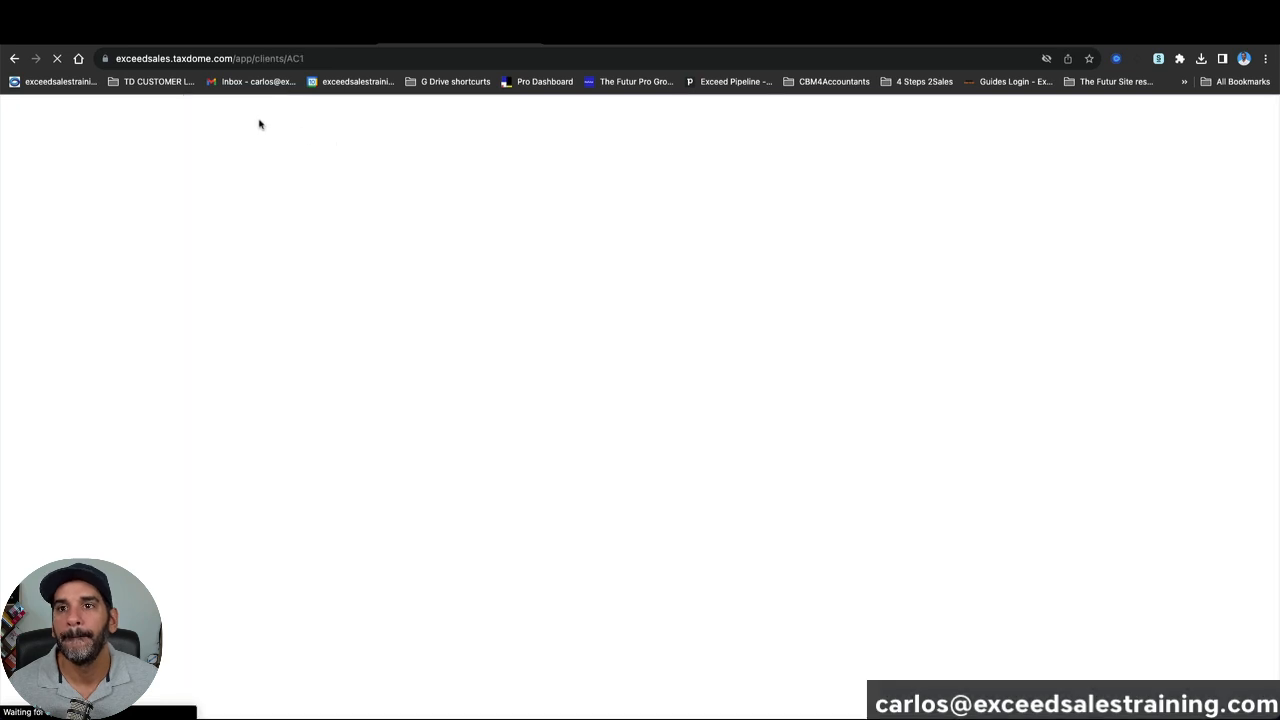
{"action": "left_click", "coordinate": [385, 117]}
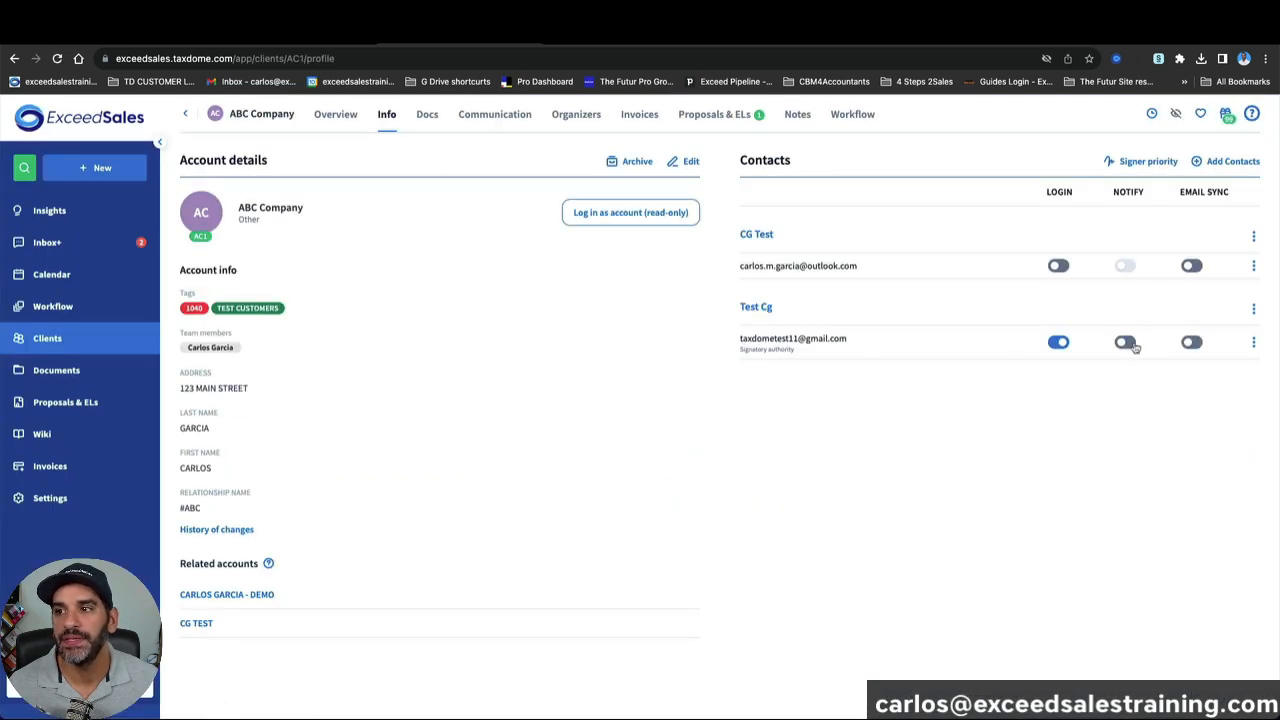
{"action": "left_click", "coordinate": [1127, 343]}
{"action": "left_click", "coordinate": [1186, 344]}
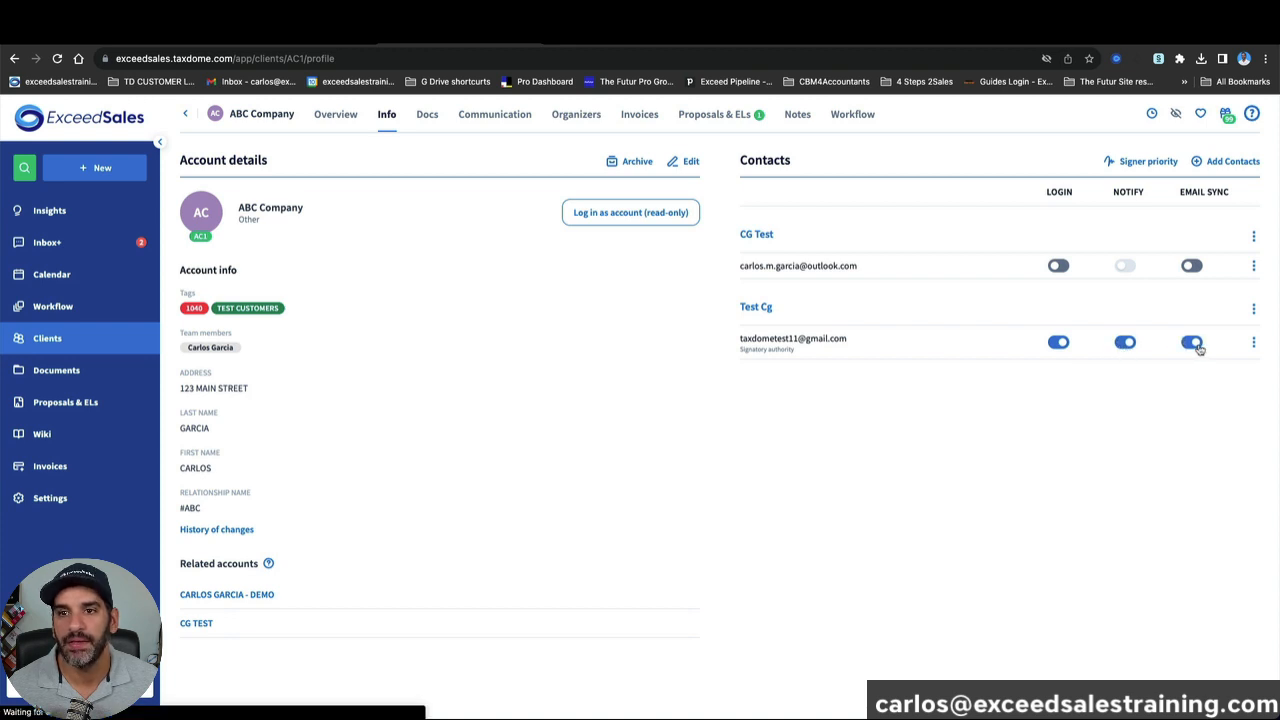
Step: Return to the 02 *ExceedSales Template* Bookkeeping pipeline and start a new job for the ABC Company account
{"action": "left_click", "coordinate": [73, 307]}
{"action": "left_click", "coordinate": [303, 248]}
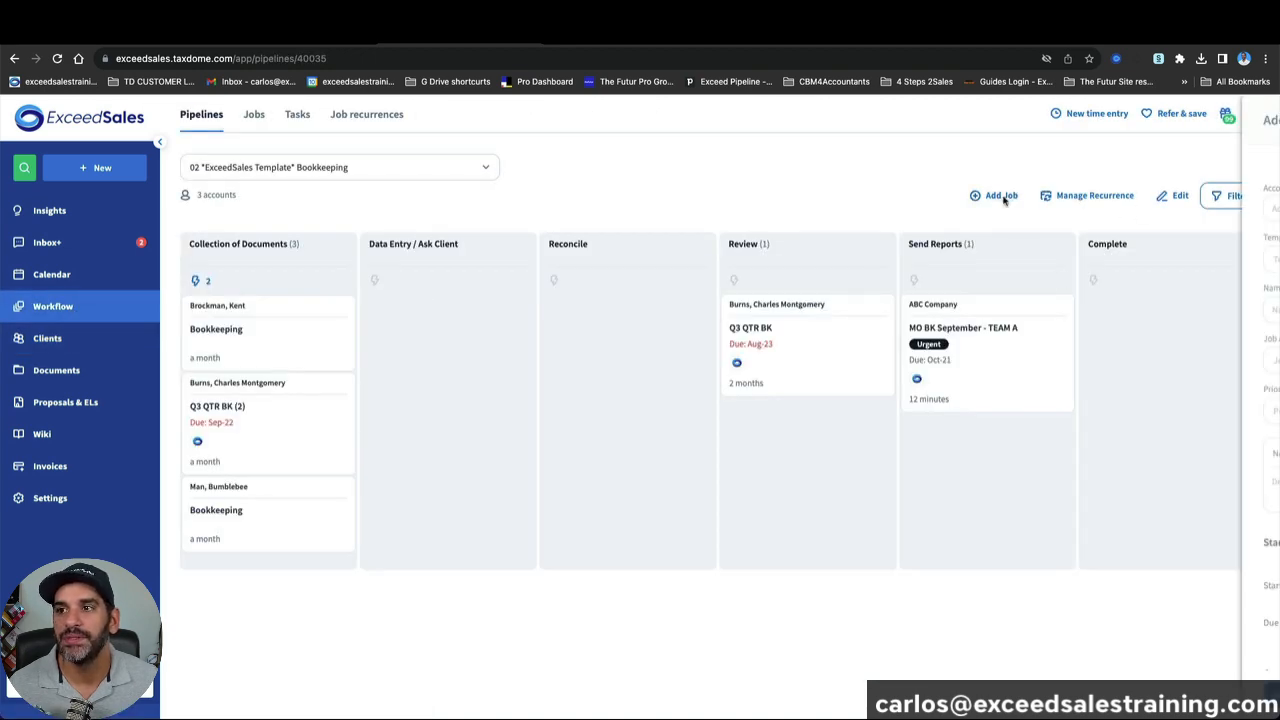
{"action": "left_click", "coordinate": [1012, 196]}
{"action": "left_click", "coordinate": [1000, 208]}
{"action": "type", "text": "abc"}
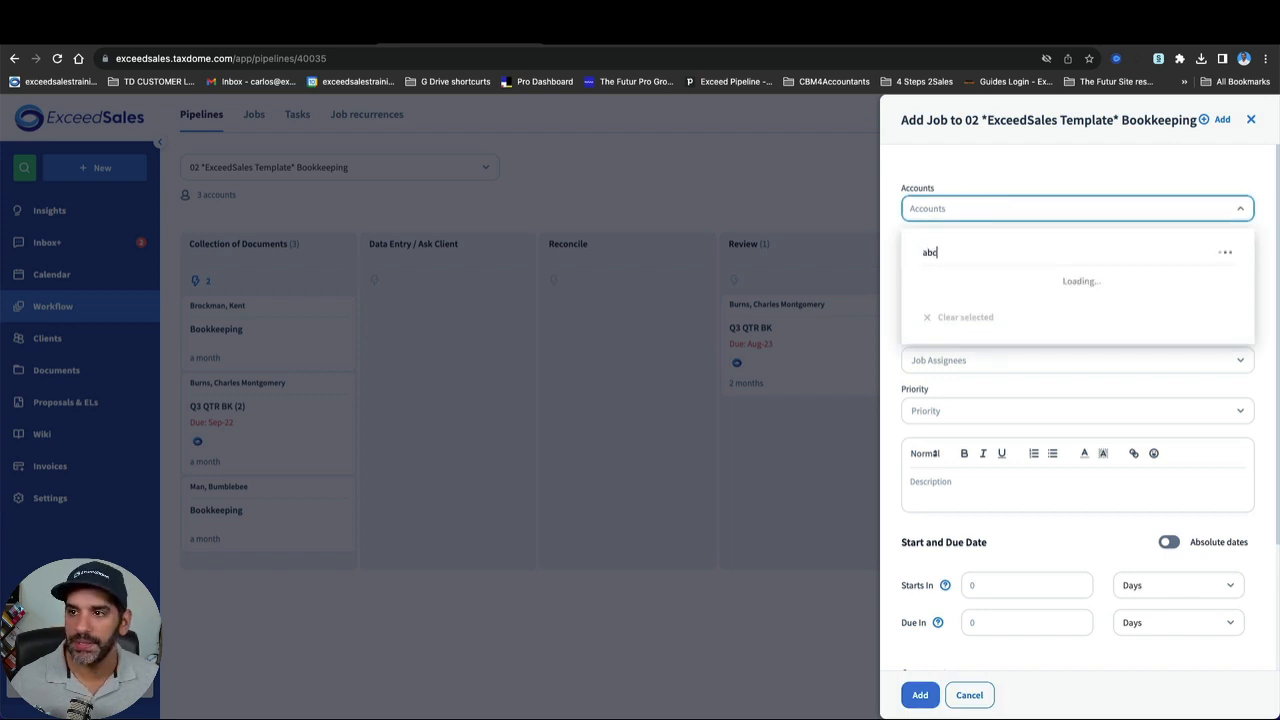
{"action": "left_click", "coordinate": [926, 279]}
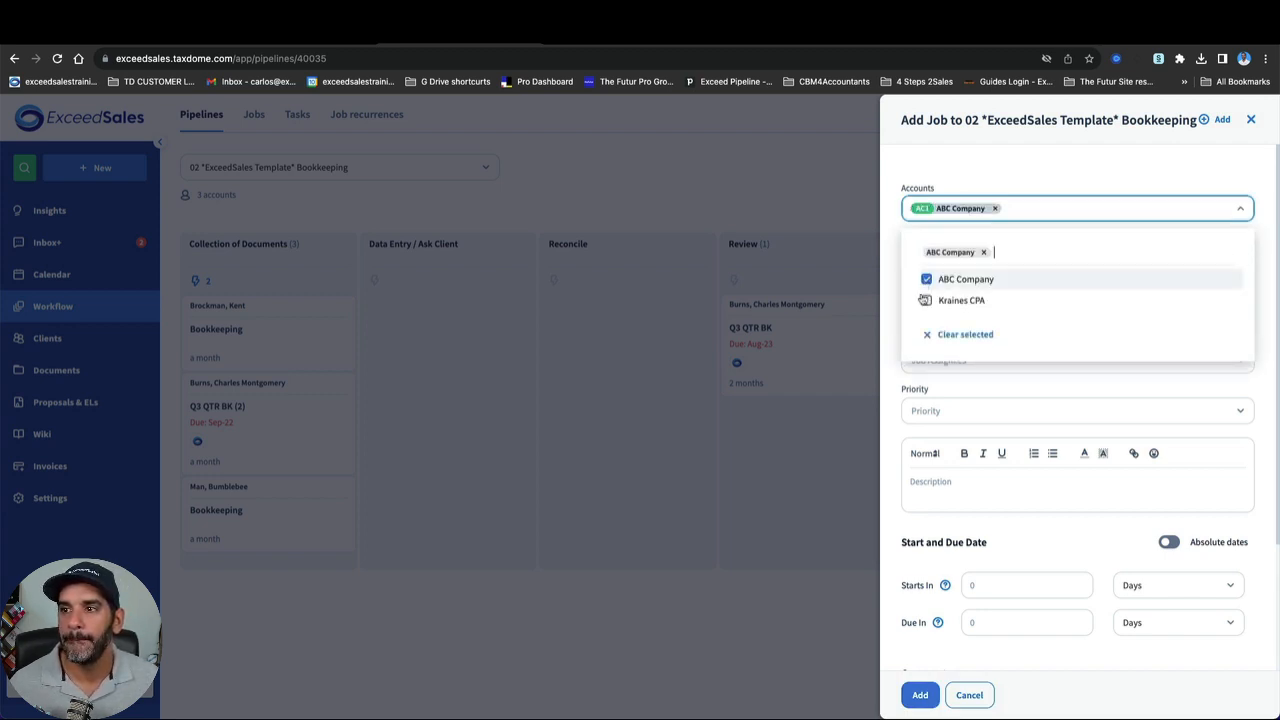
{"action": "left_click", "coordinate": [897, 539]}
Step: Apply the Monthly Bookkeeping - TEAM A template, add the job with its email and task automations, and return to the board
{"action": "left_click", "coordinate": [955, 260]}
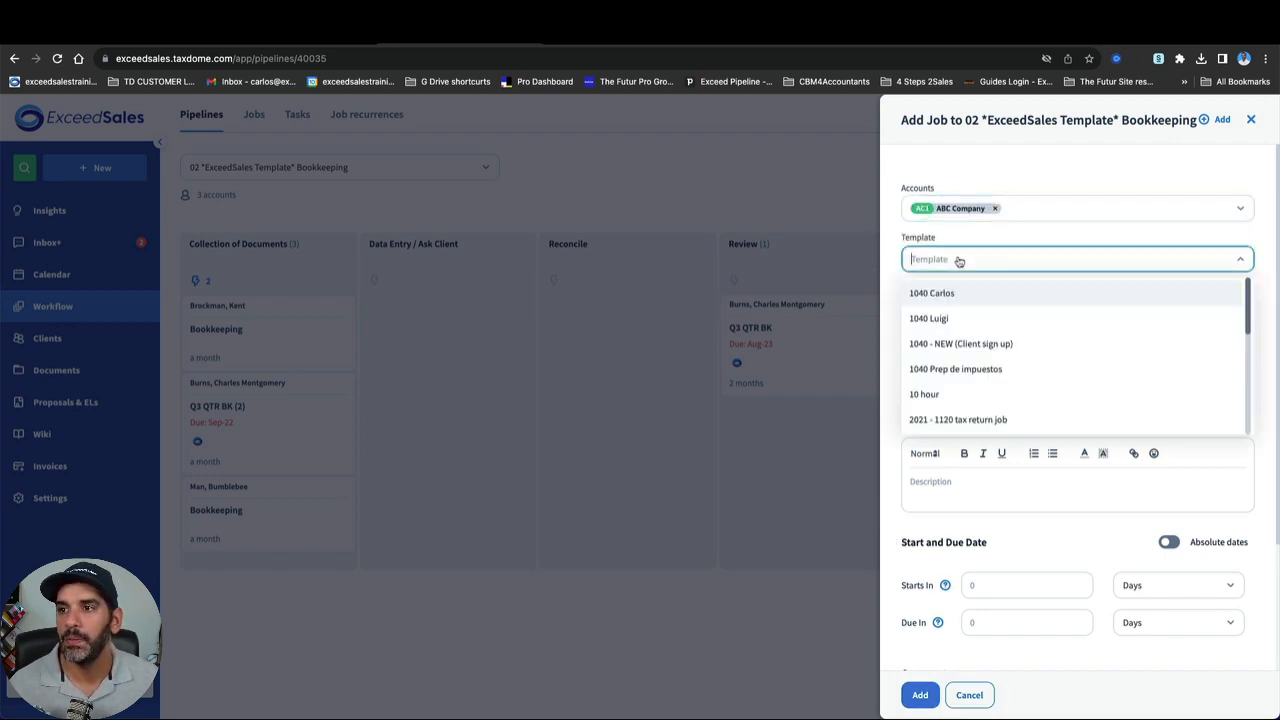
{"action": "scroll", "coordinate": [997, 333], "scroll_direction": "down", "scroll_amount": 5}
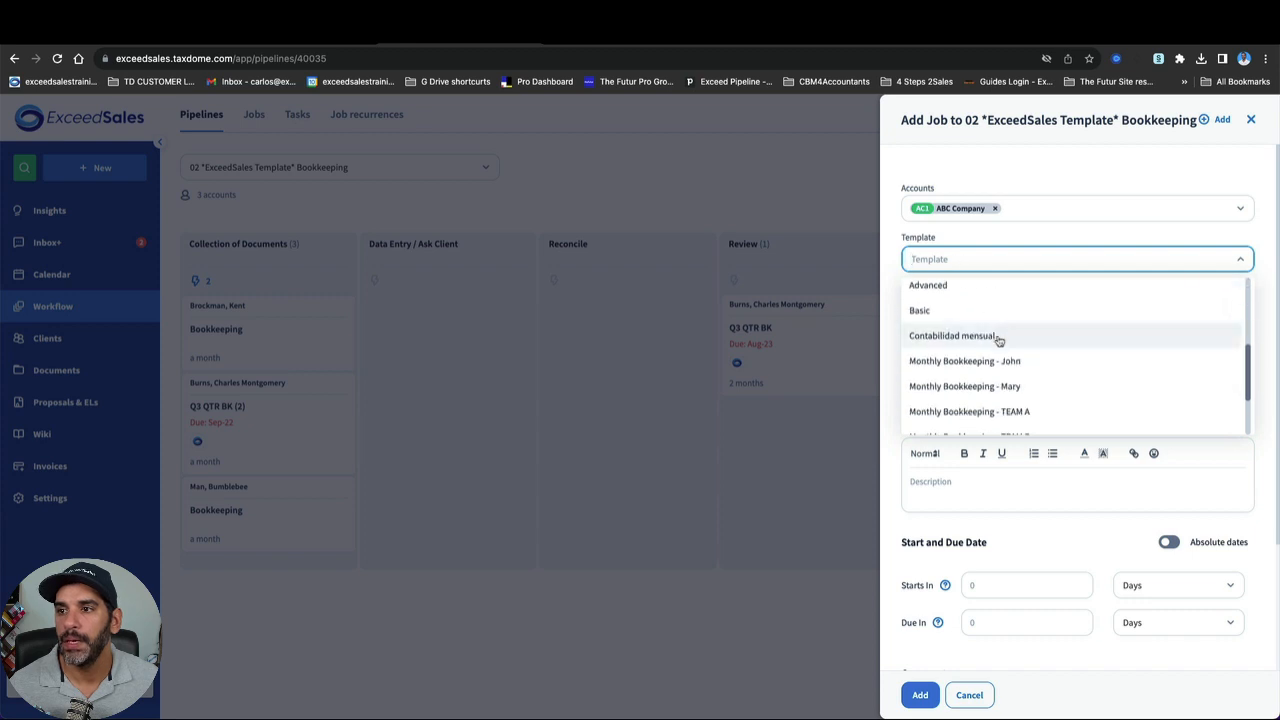
{"action": "left_click", "coordinate": [1017, 412]}
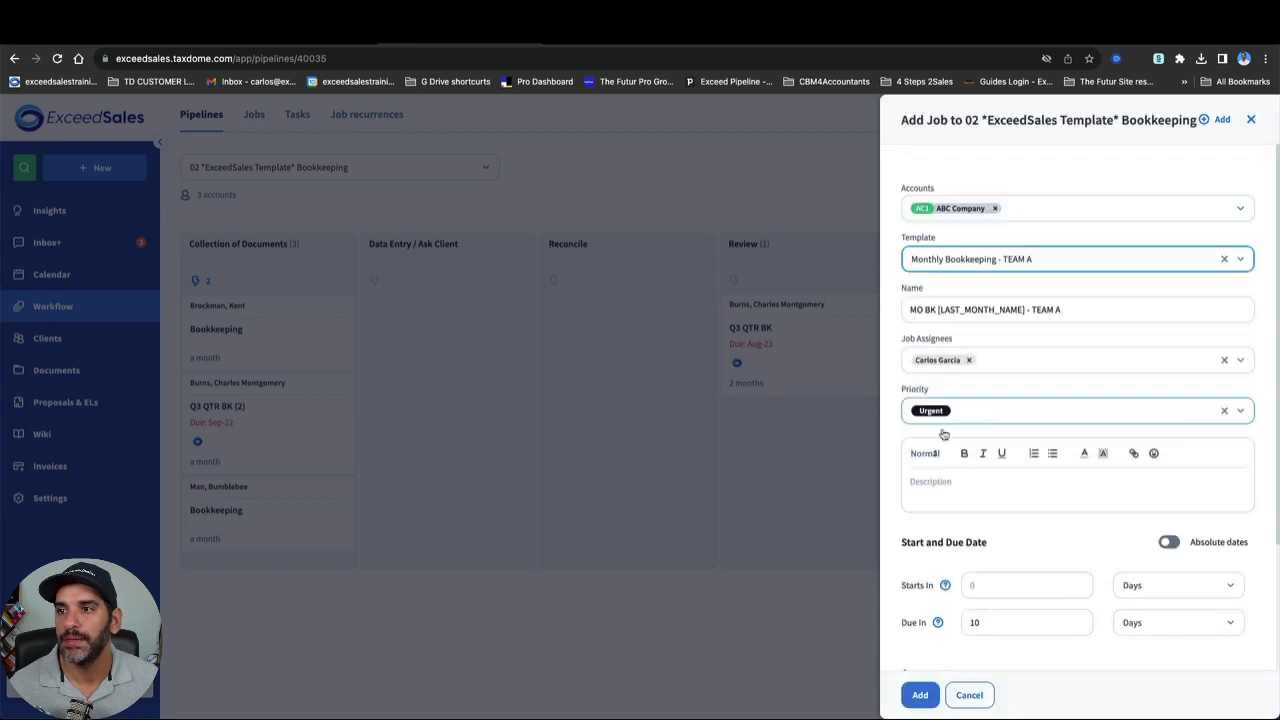
{"action": "left_click", "coordinate": [928, 696]}
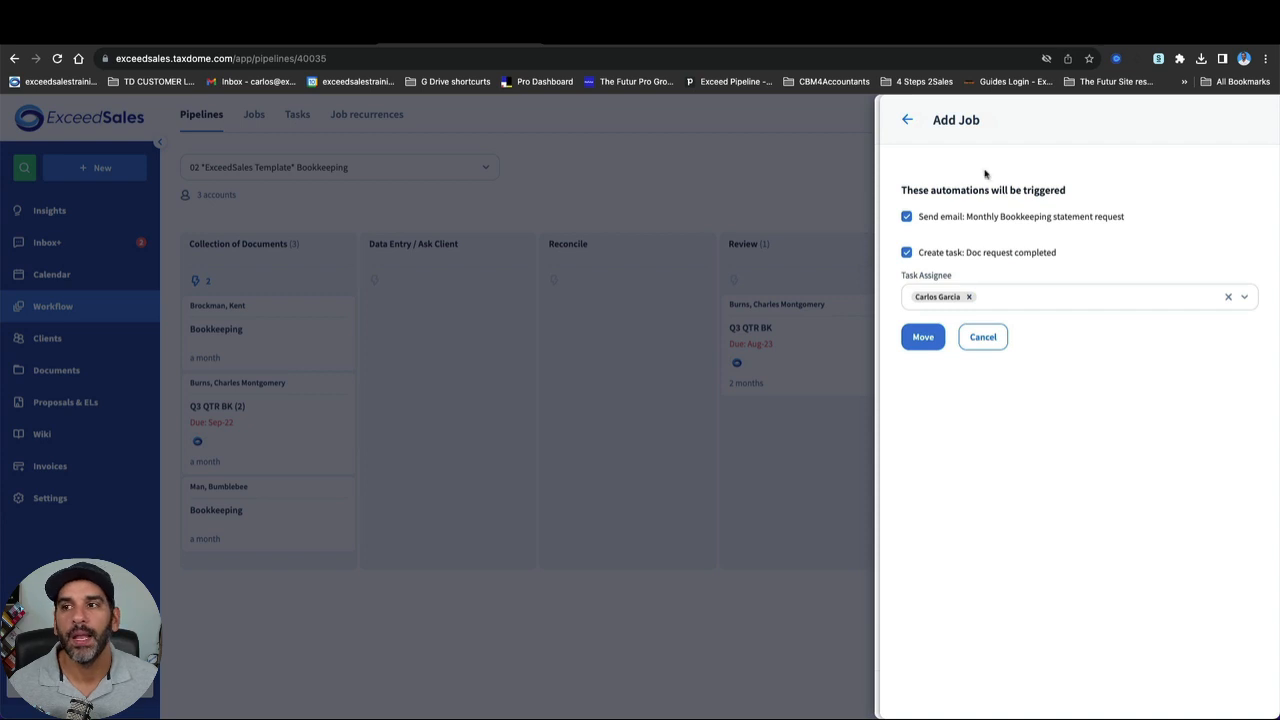
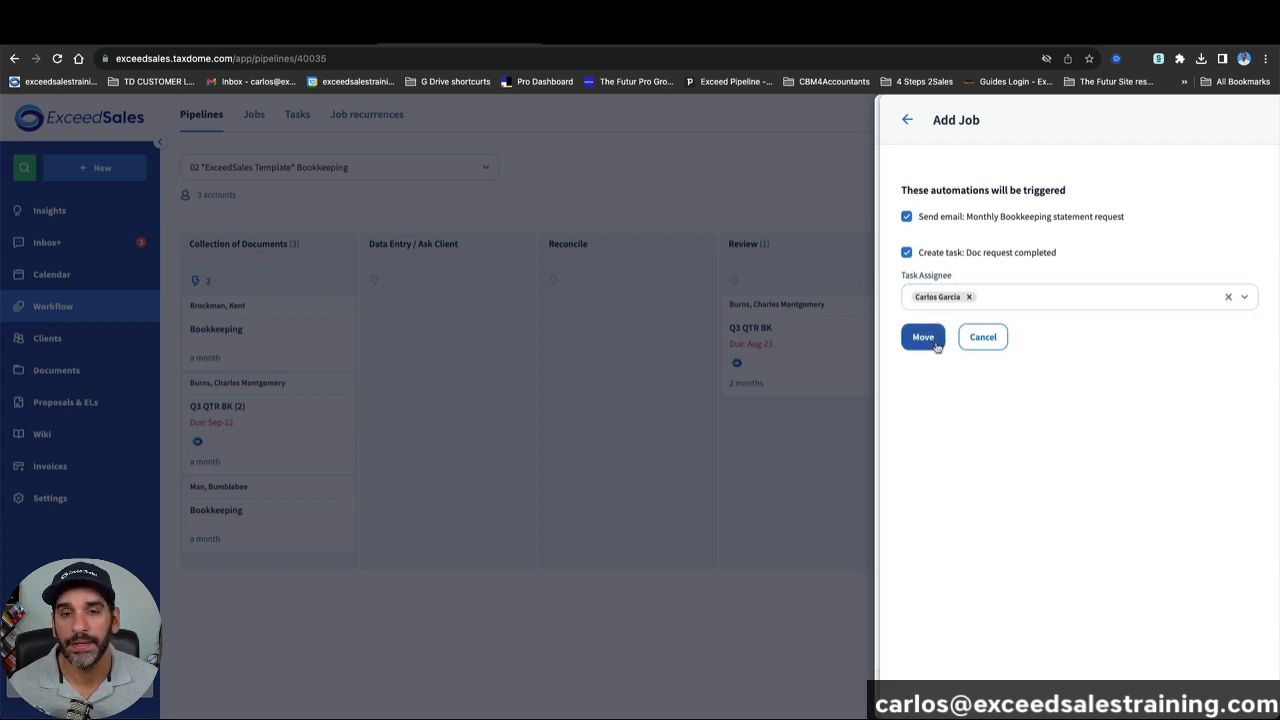
{"action": "left_click", "coordinate": [923, 337]}
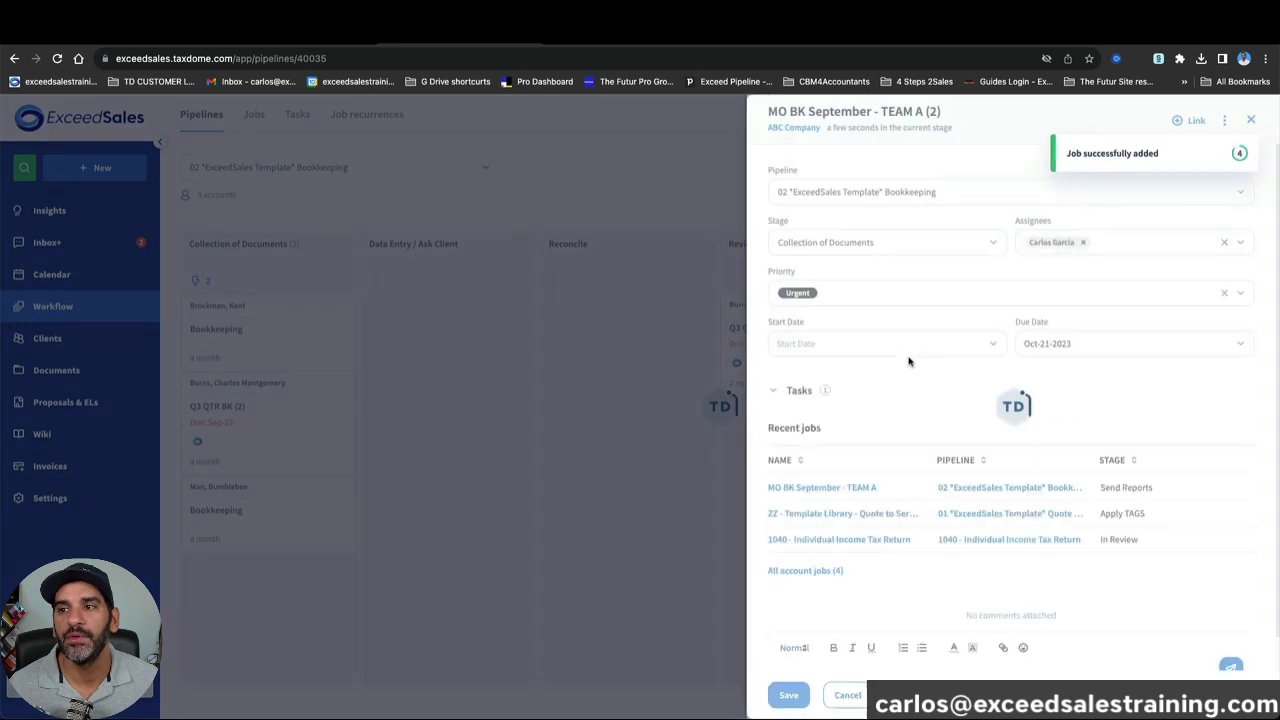
{"action": "left_click", "coordinate": [703, 422]}
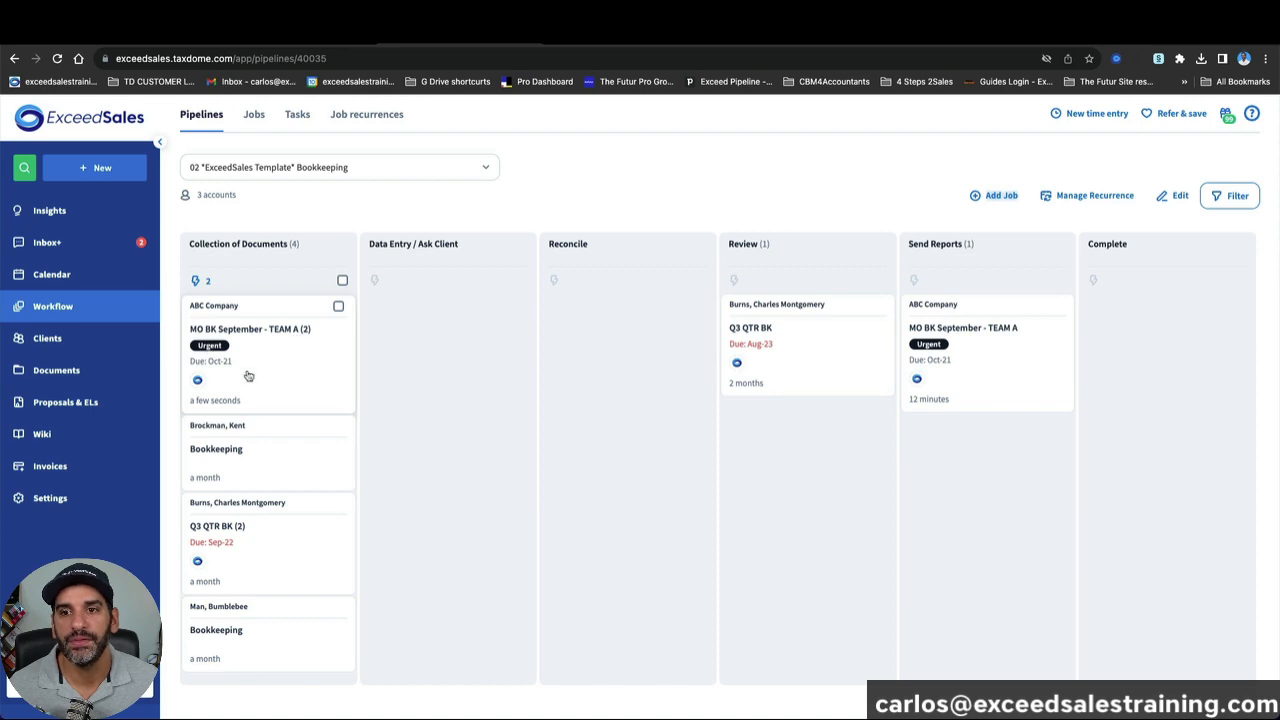
Step: Examine the Doc request completed task and its status options in ABC Company's MO BK September - TEAM A (2) job
{"action": "left_click", "coordinate": [289, 366]}
{"action": "scroll", "coordinate": [903, 321], "scroll_direction": "down", "scroll_amount": 3}
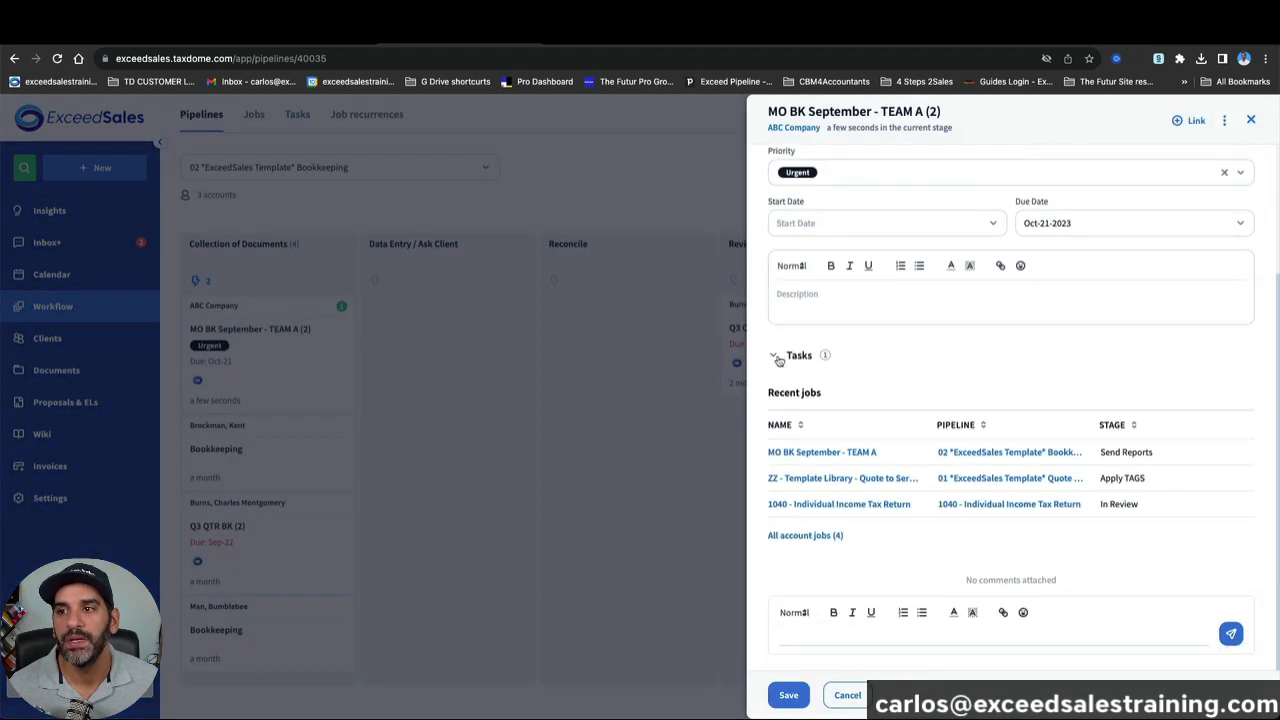
{"action": "left_click", "coordinate": [775, 354]}
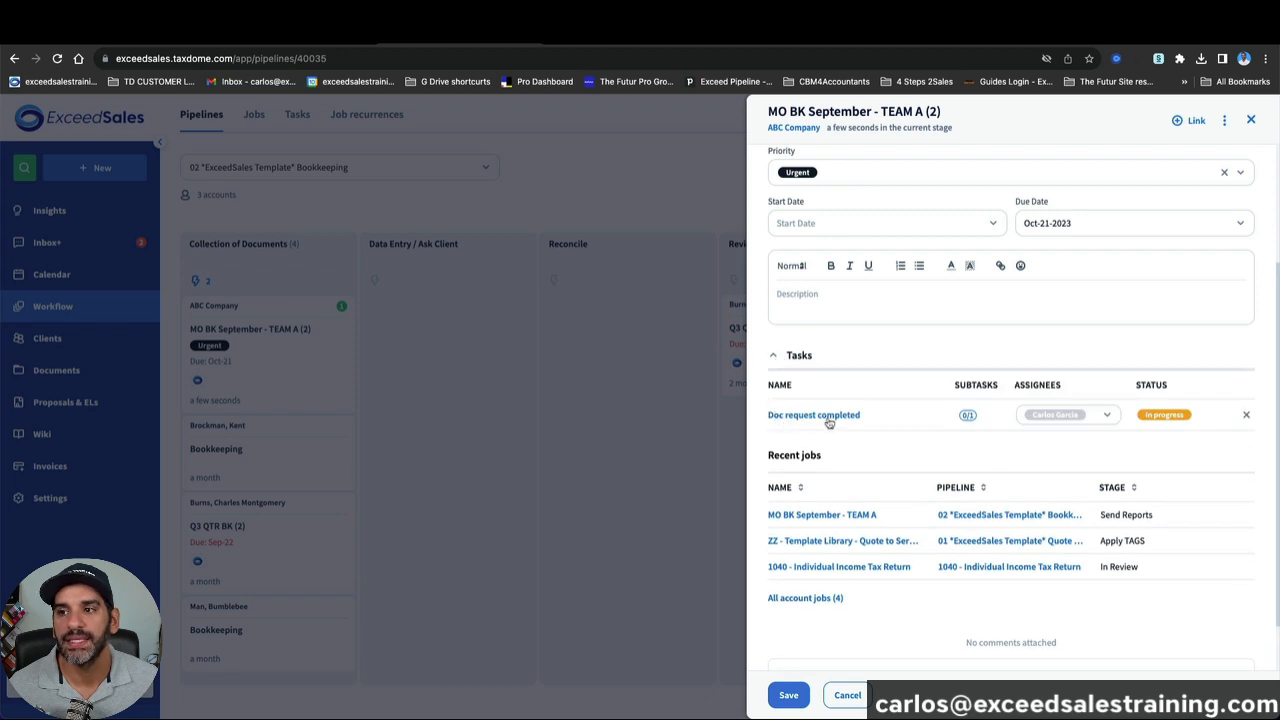
{"action": "left_click", "coordinate": [1166, 418]}
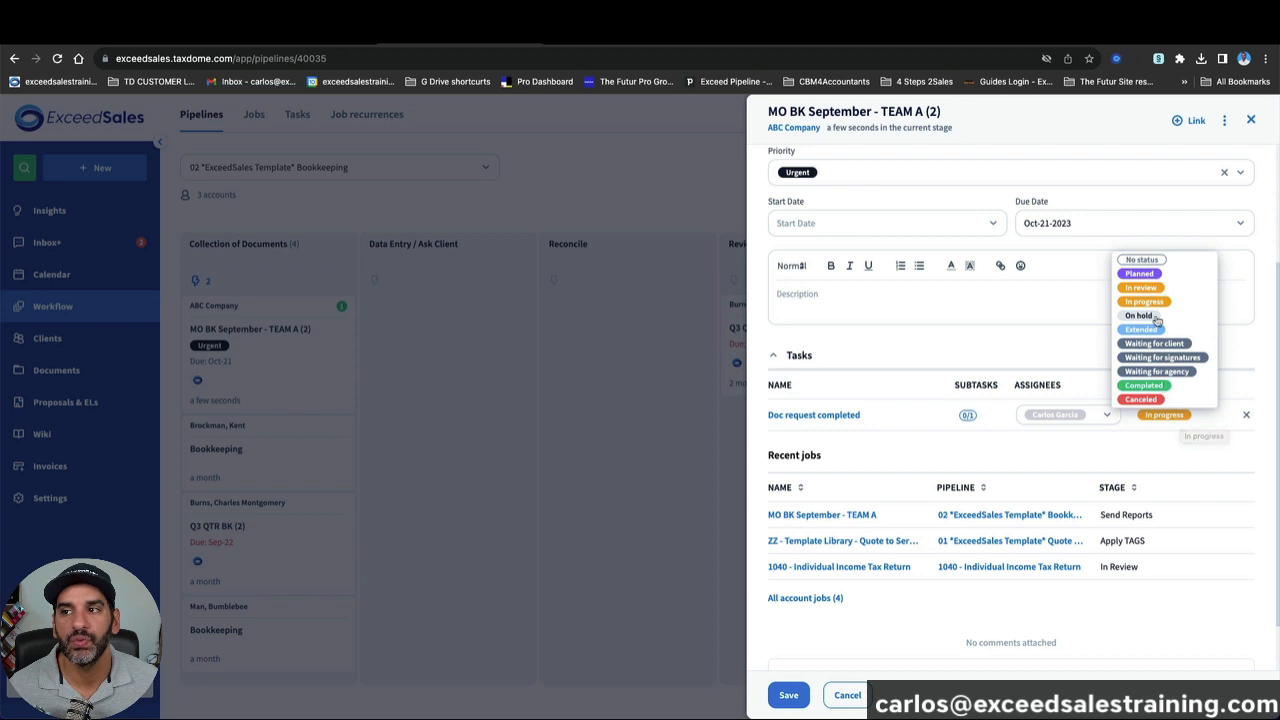
{"action": "left_click", "coordinate": [1072, 458]}
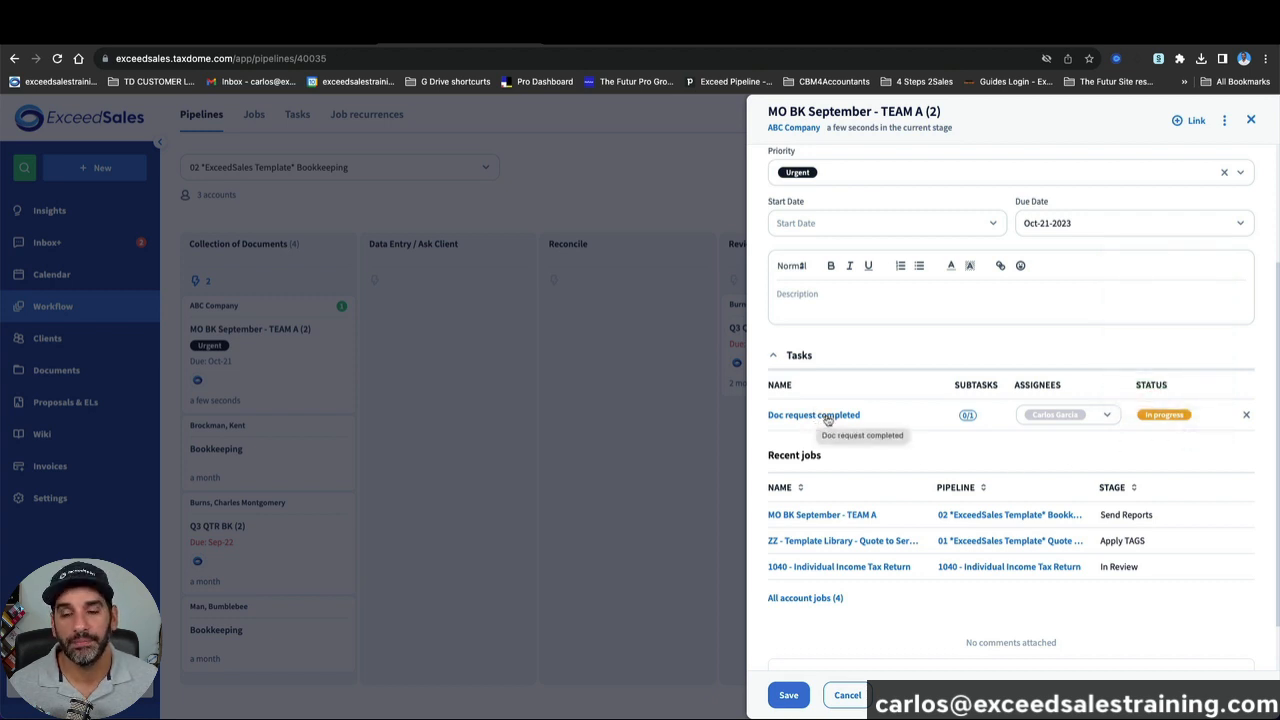
{"action": "left_click", "coordinate": [1145, 414]}
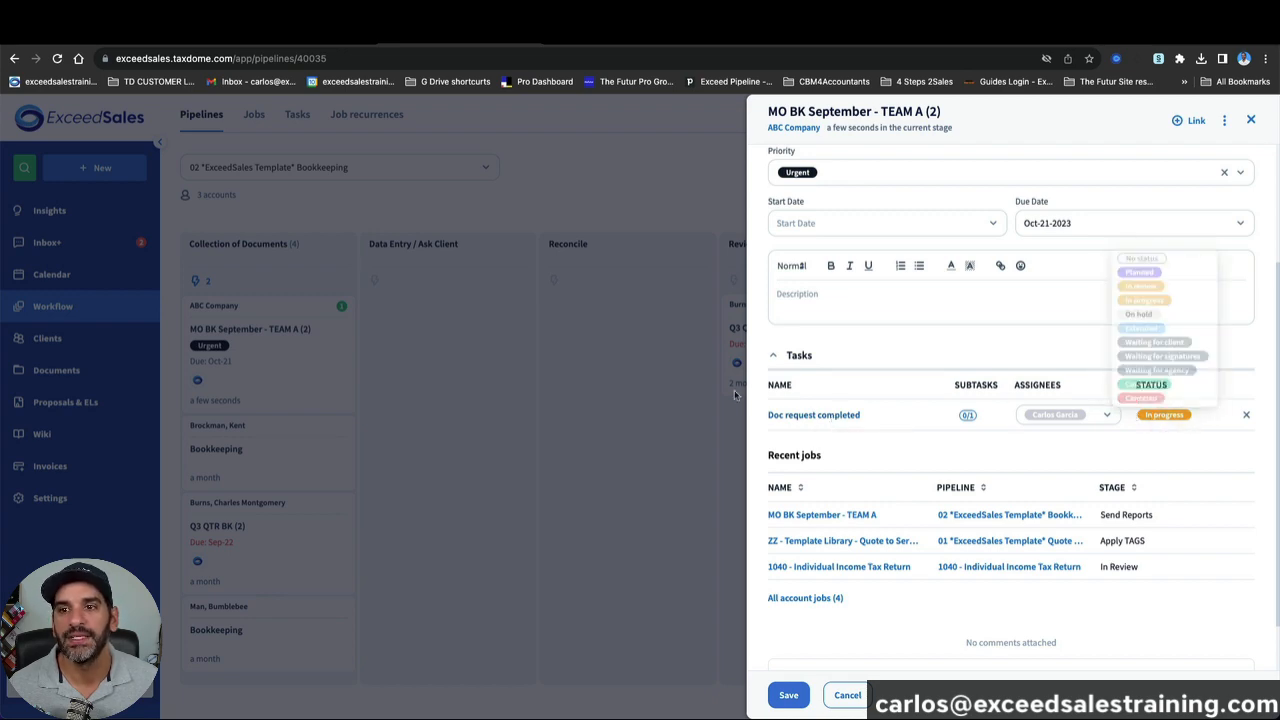
{"action": "left_click", "coordinate": [657, 415]}
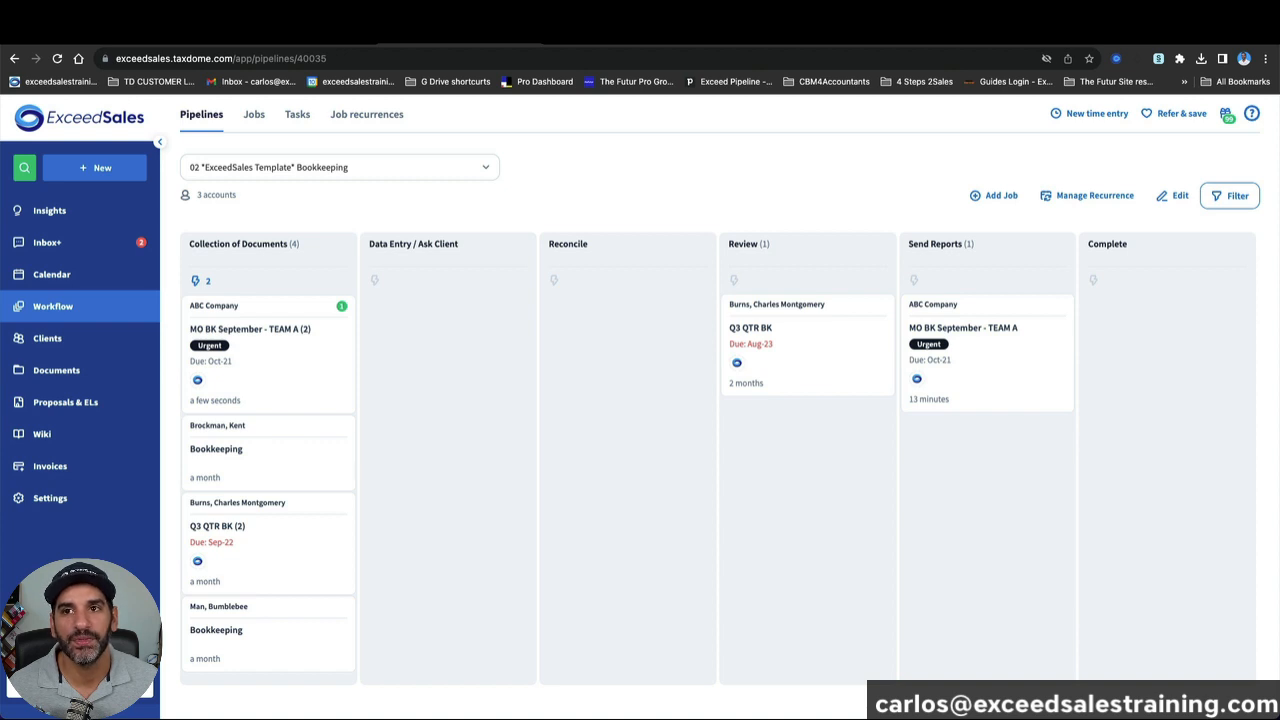
Step: Switch to the TD test browser profile's Gmail inbox and open the Monthly Bookkeeping - Statement requests email
{"action": "left_click", "coordinate": [281, 10]}
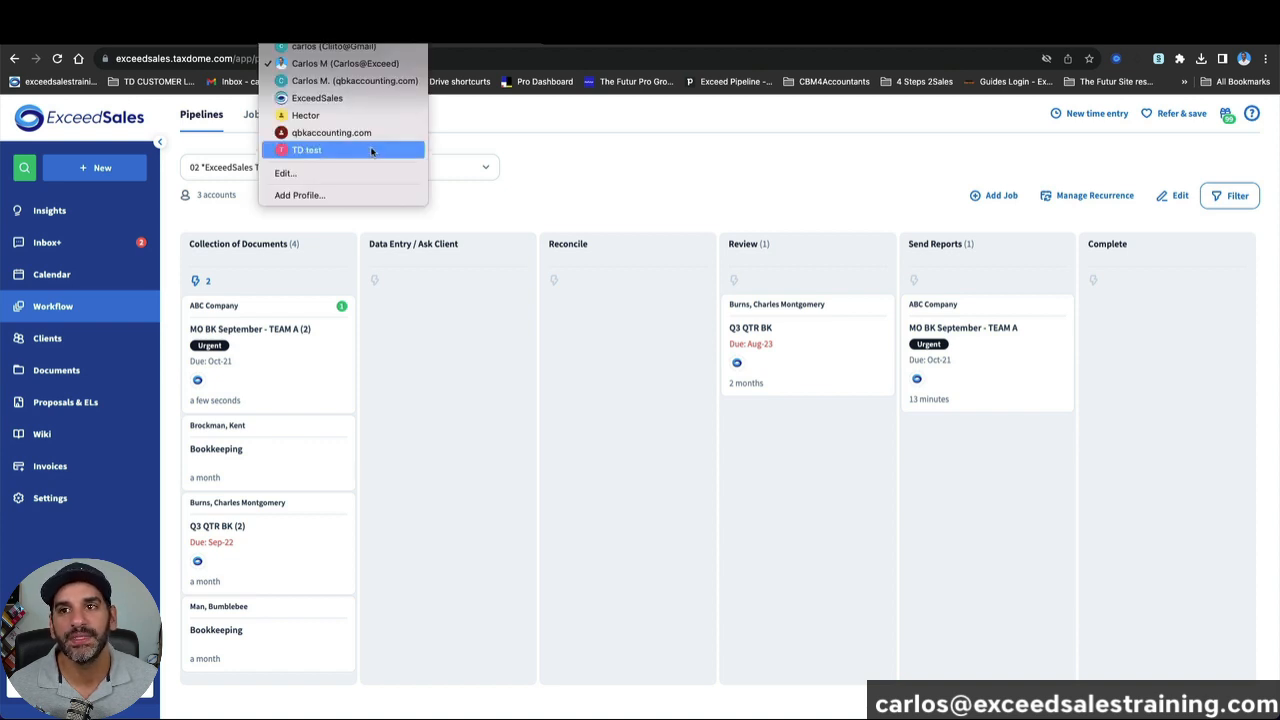
{"action": "left_click", "coordinate": [307, 150]}
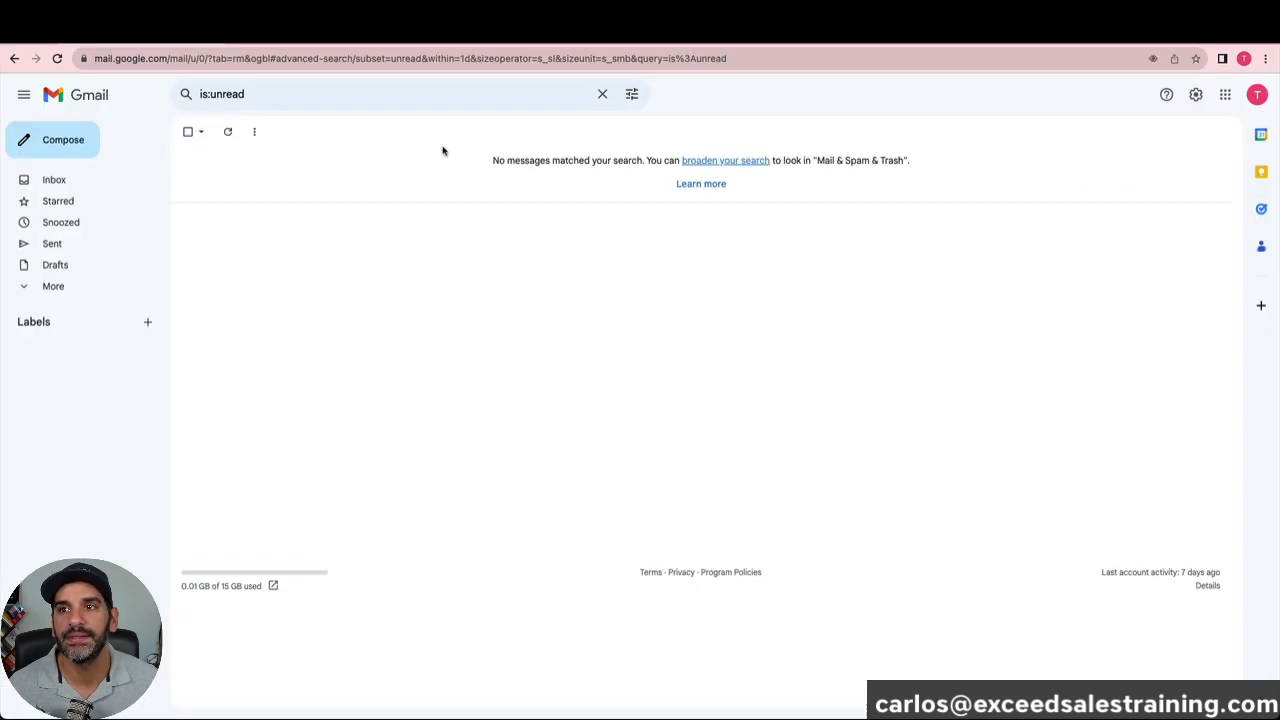
{"action": "left_click", "coordinate": [91, 189]}
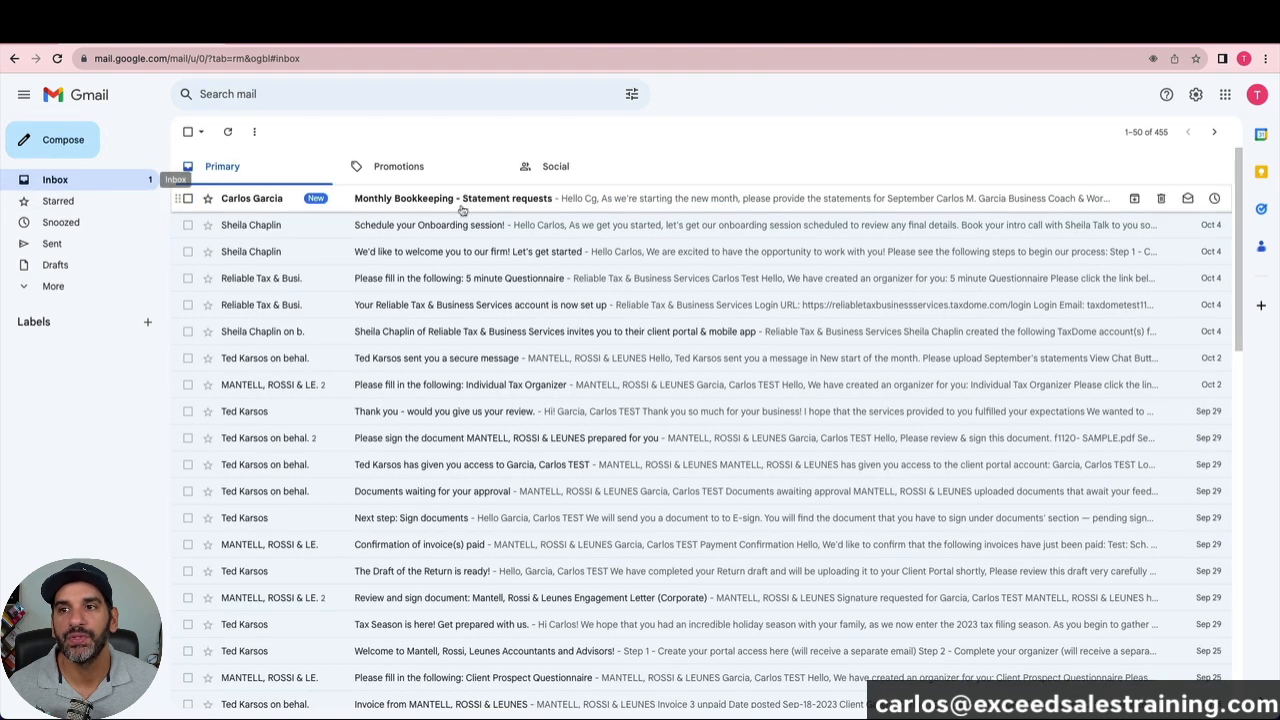
{"action": "left_click", "coordinate": [649, 205]}
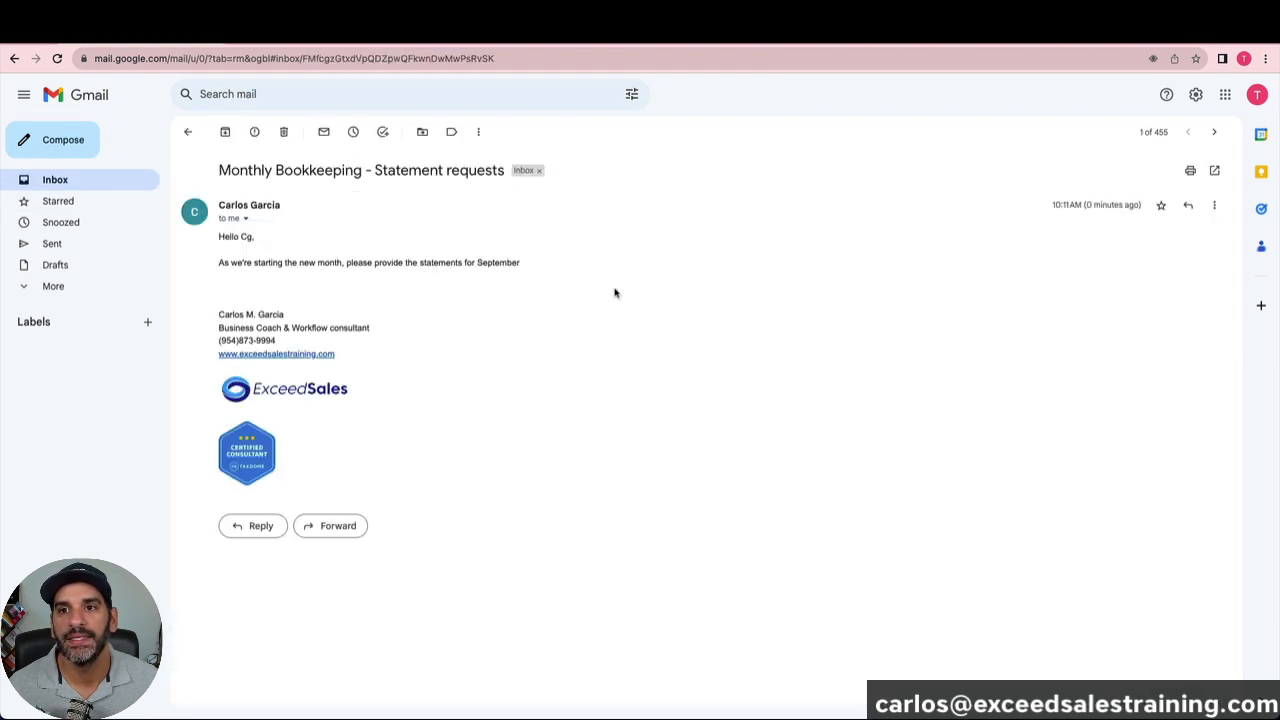
Step: Examine the client name in the statement request email's greeting and the month in its message text
{"action": "left_click_drag", "start_coordinate": [240, 237], "coordinate": [254, 238]}
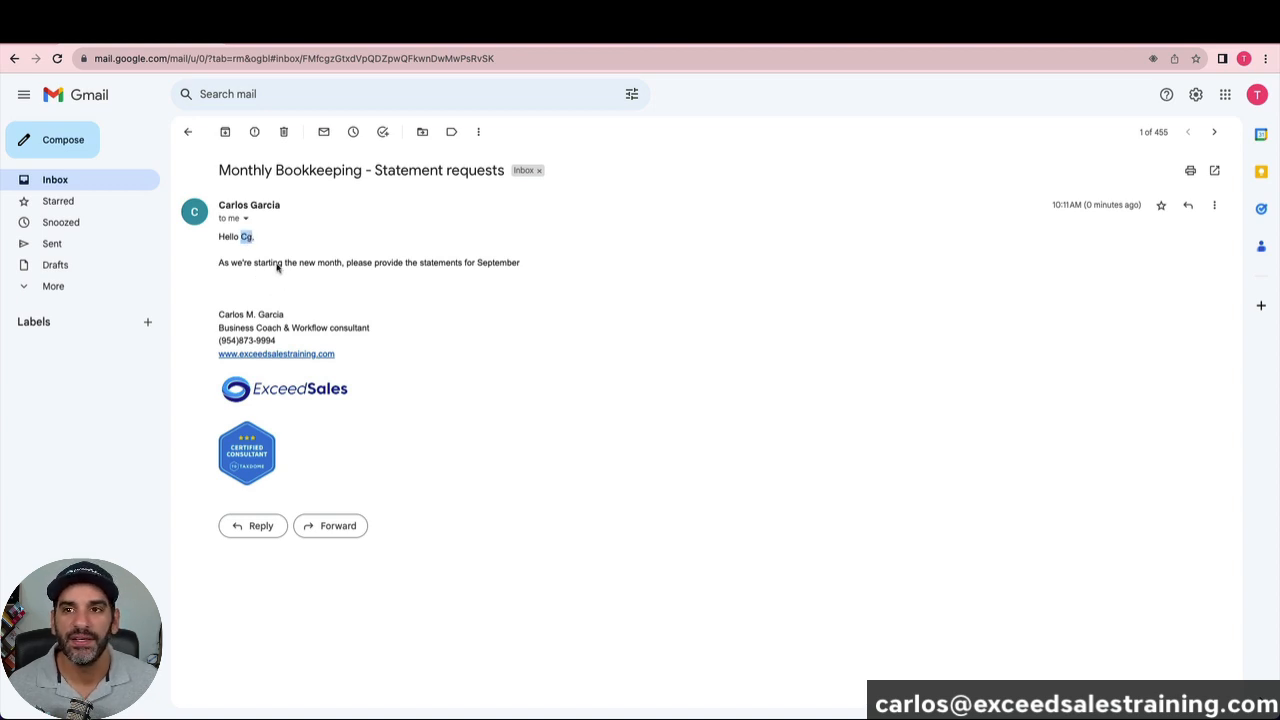
{"action": "left_click", "coordinate": [265, 255]}
{"action": "left_click_drag", "start_coordinate": [240, 237], "coordinate": [254, 238]}
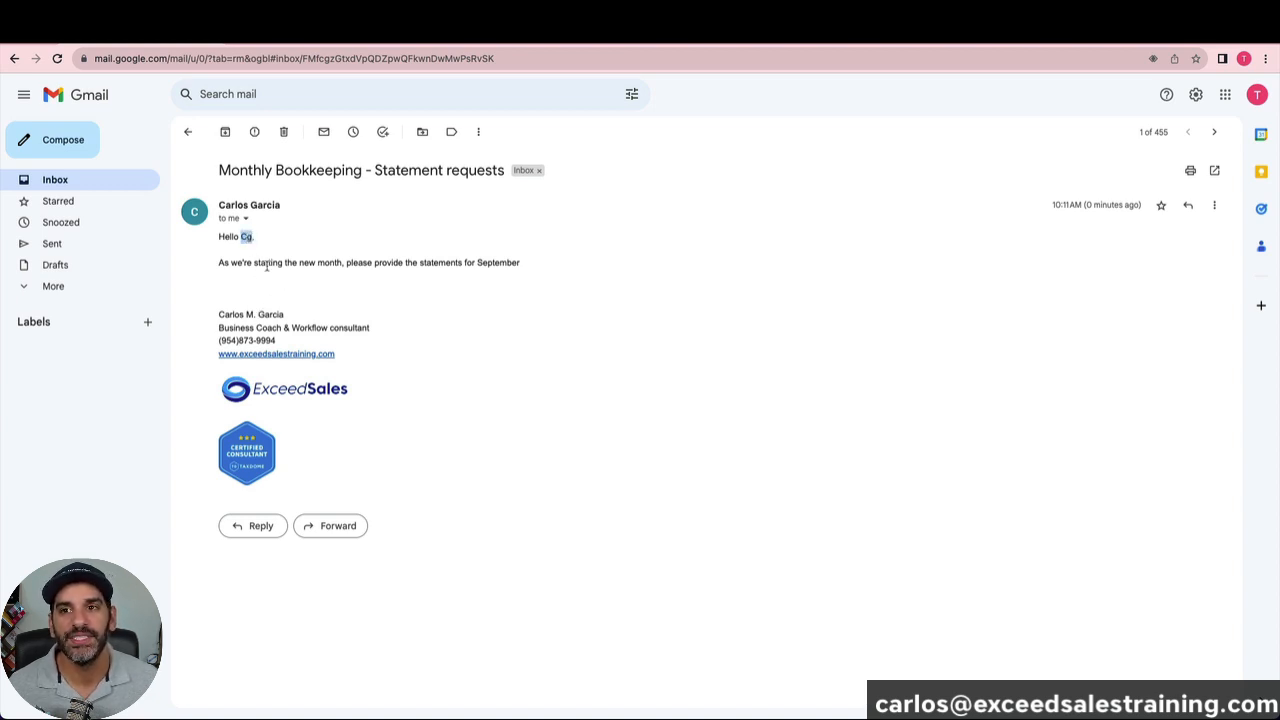
{"action": "left_click", "coordinate": [266, 266]}
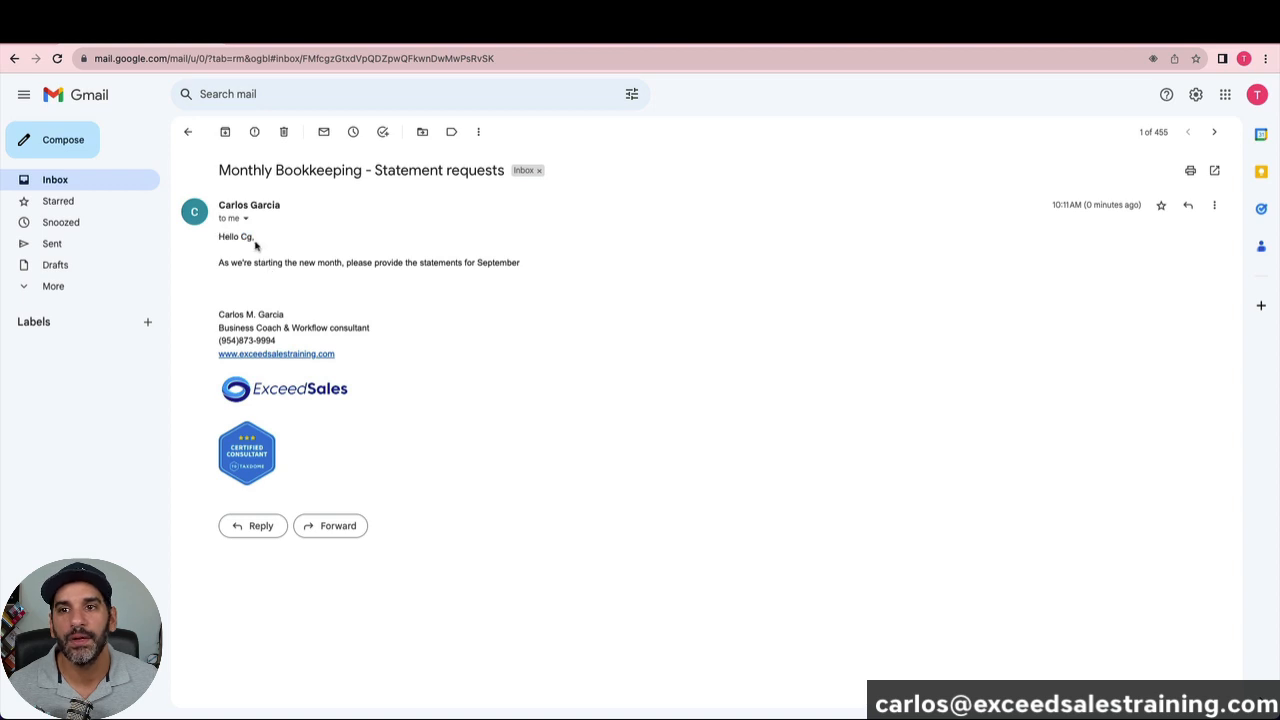
{"action": "left_click_drag", "start_coordinate": [577, 272], "coordinate": [482, 273]}
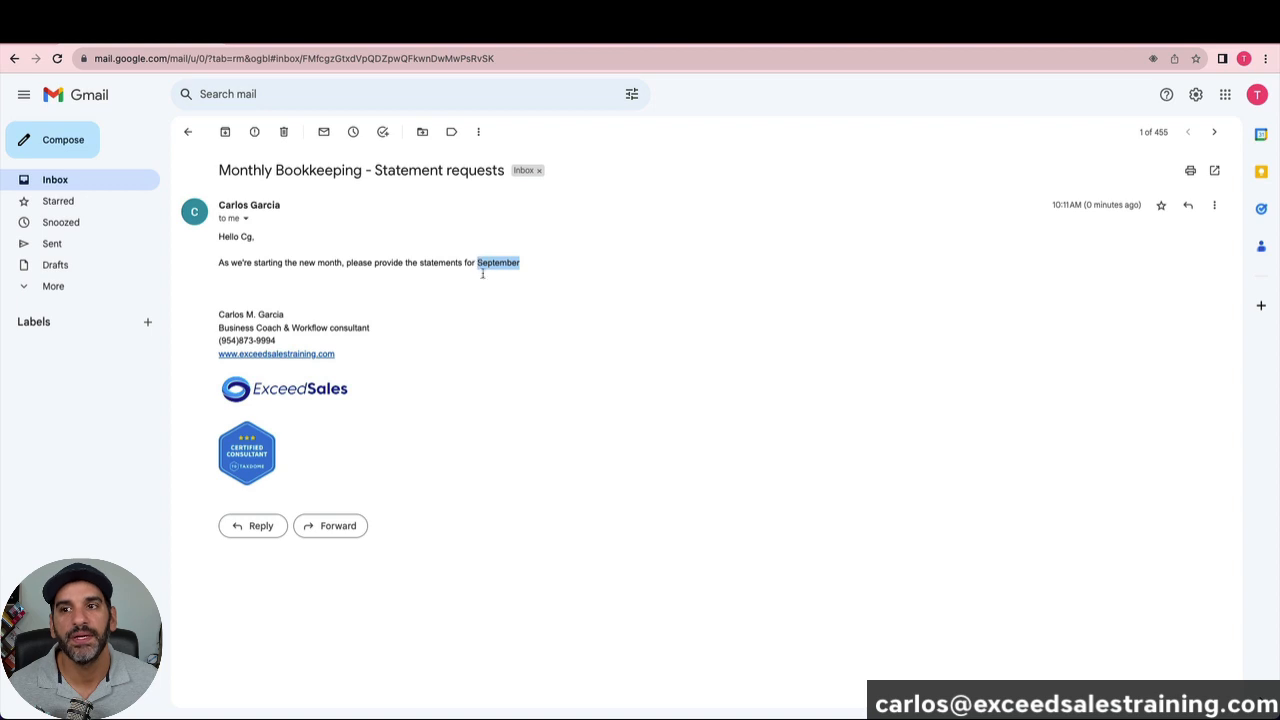
{"action": "left_click", "coordinate": [487, 282]}
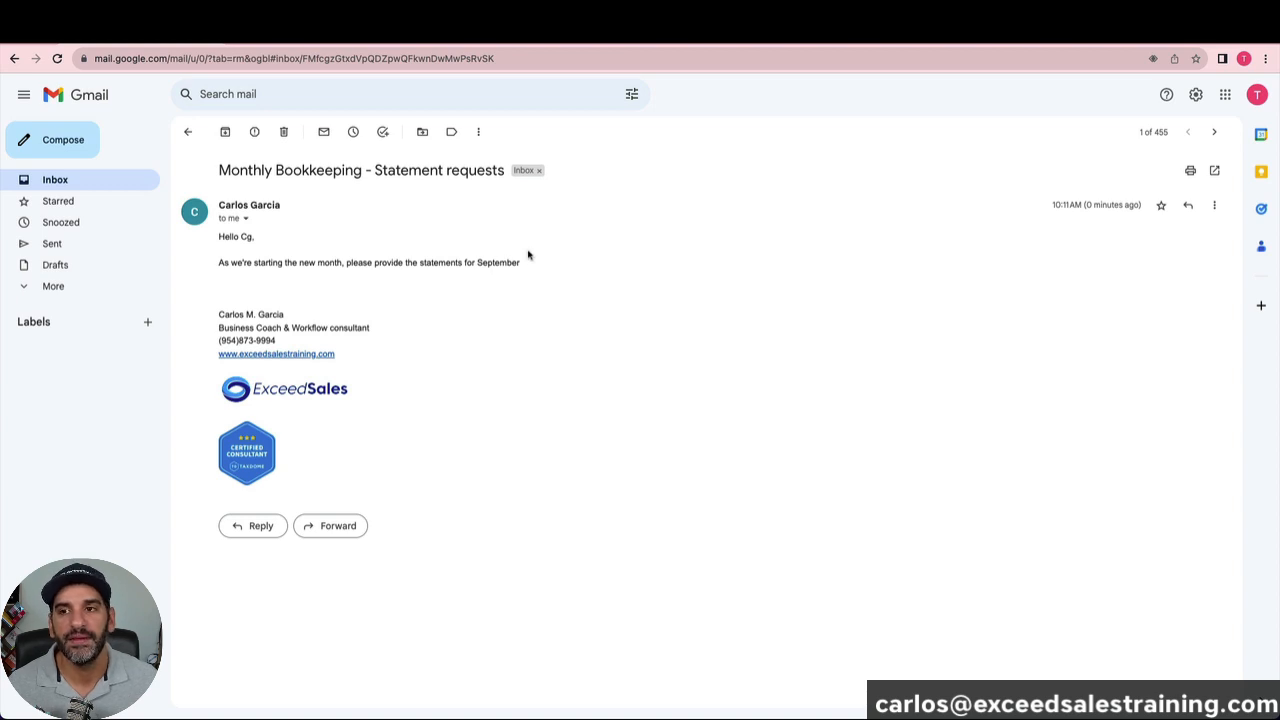
{"action": "left_click_drag", "start_coordinate": [524, 263], "coordinate": [214, 237]}
{"action": "left_click", "coordinate": [247, 238]}
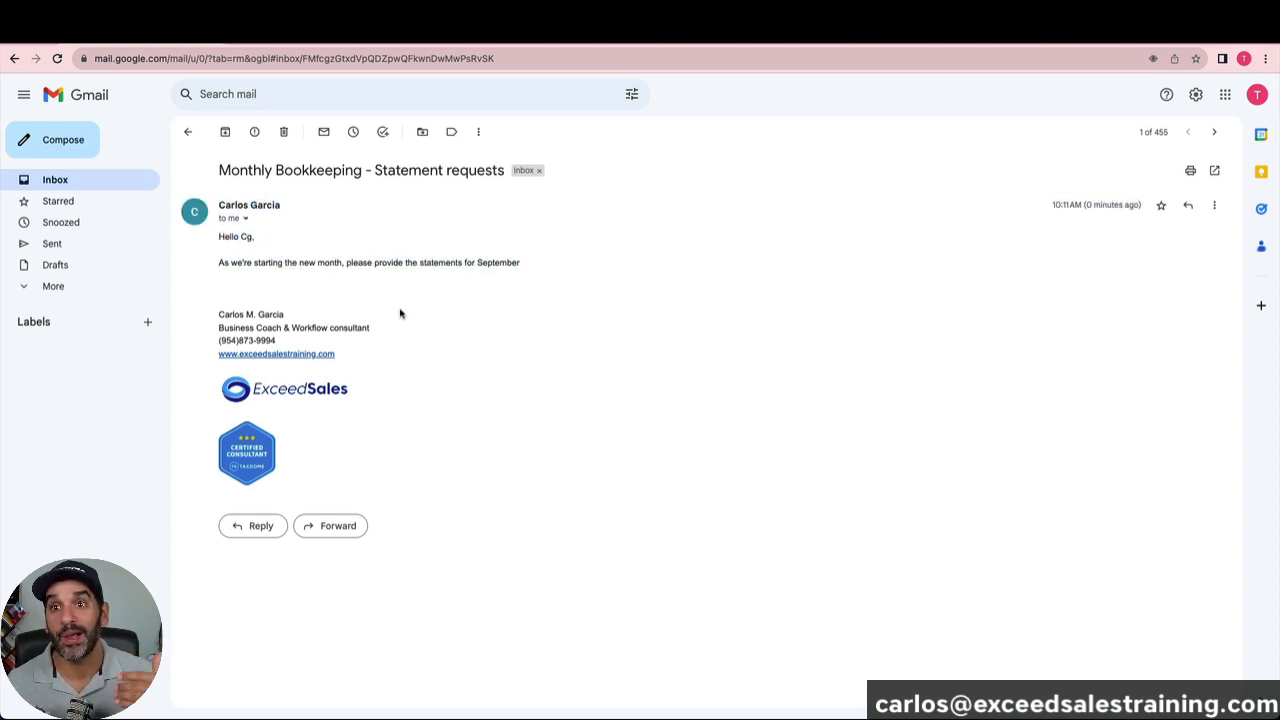
Step: Switch back to the Exceed browser profile showing the TaxDome bookkeeping pipeline
{"action": "left_click", "coordinate": [272, 10]}
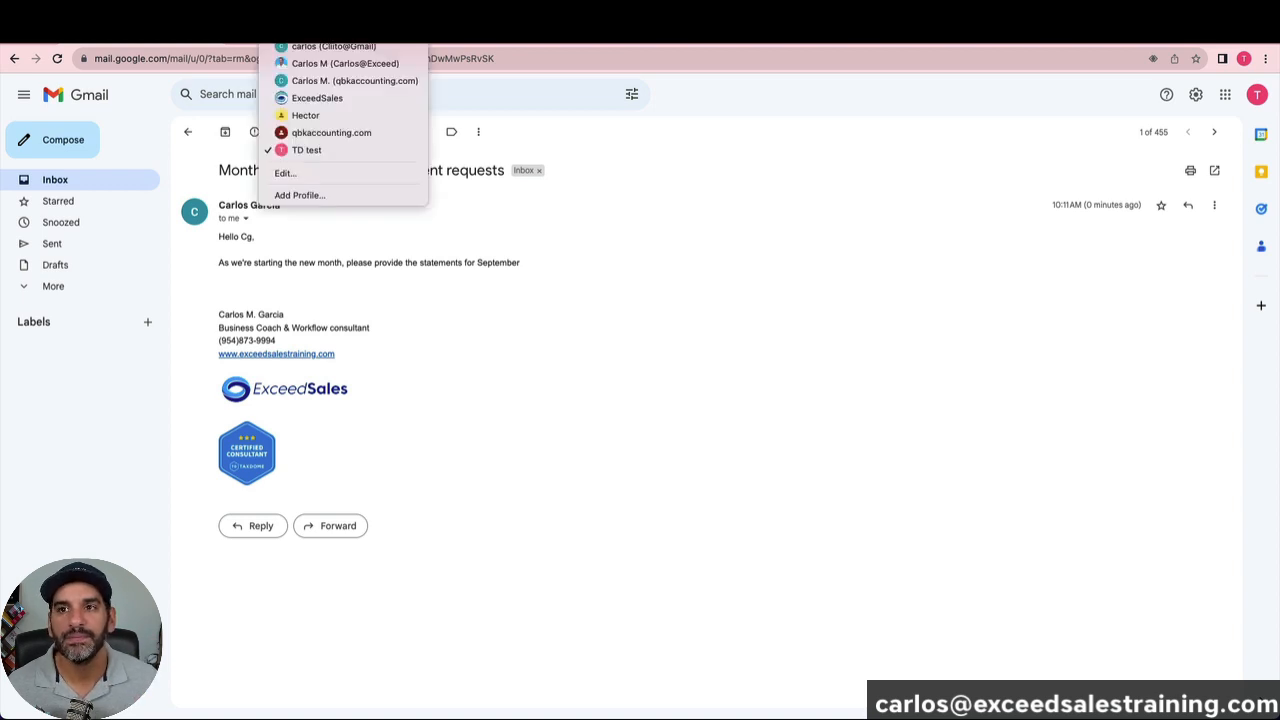
{"action": "mouse_move", "coordinate": [280, 10]}
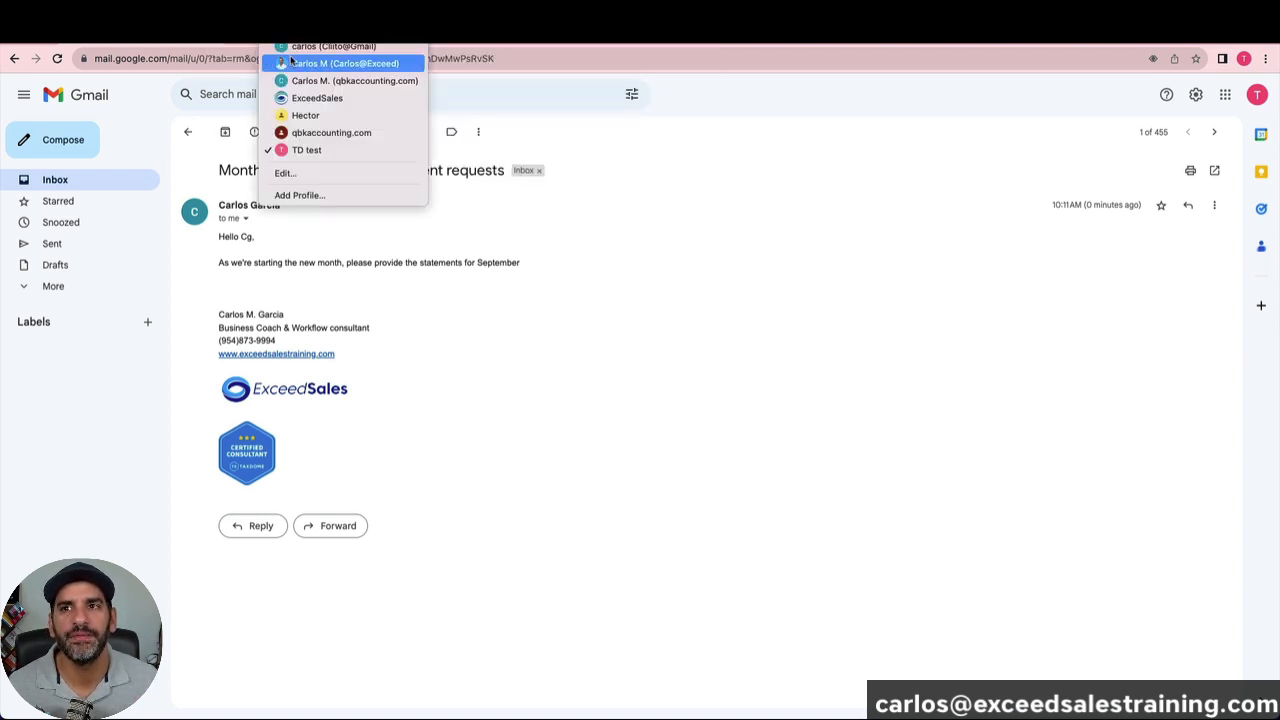
{"action": "left_click", "coordinate": [330, 63]}
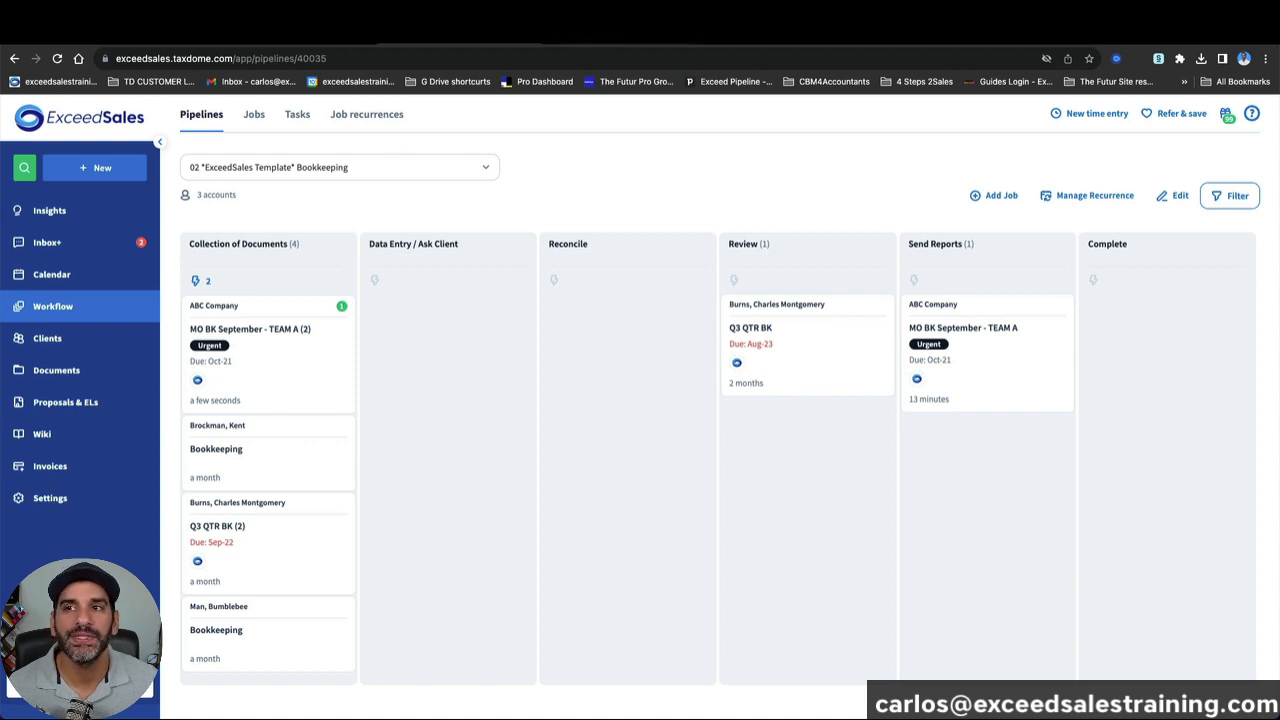
Step: Find the Monthly Bookkeeping statement request in the firm's email templates by searching the page for "month"
{"action": "left_click", "coordinate": [618, 34]}
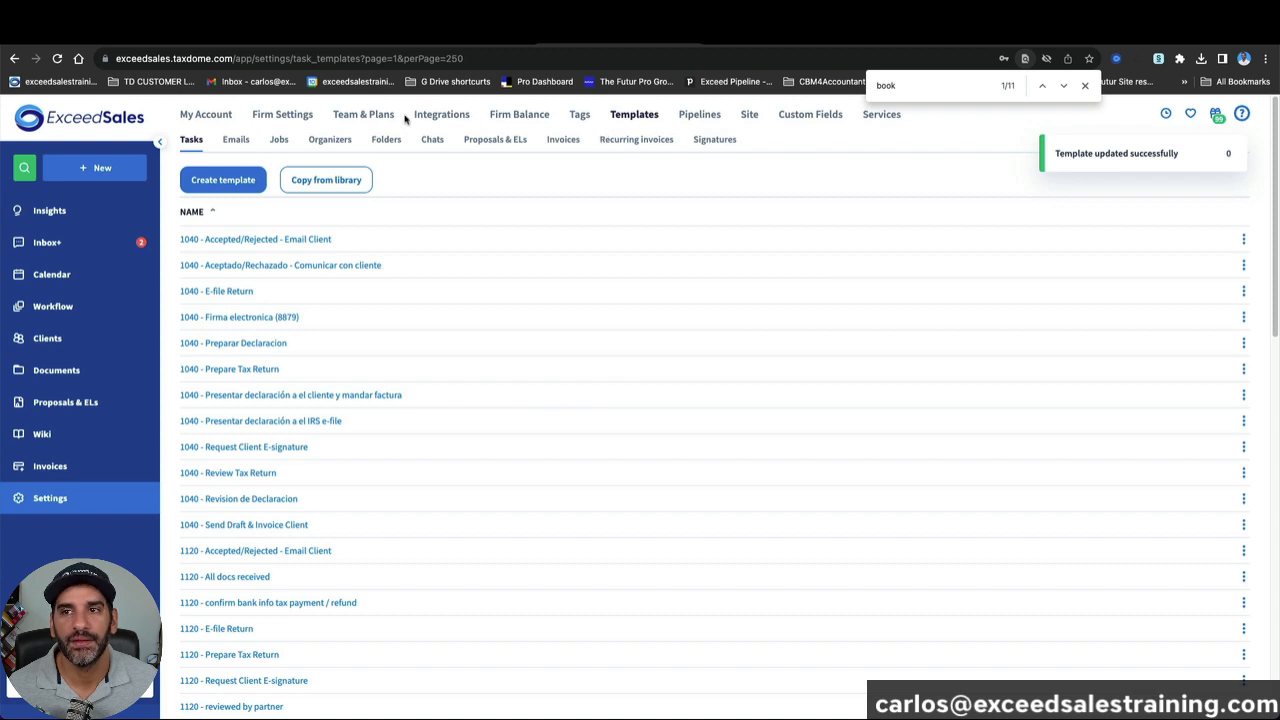
{"action": "left_click", "coordinate": [236, 141]}
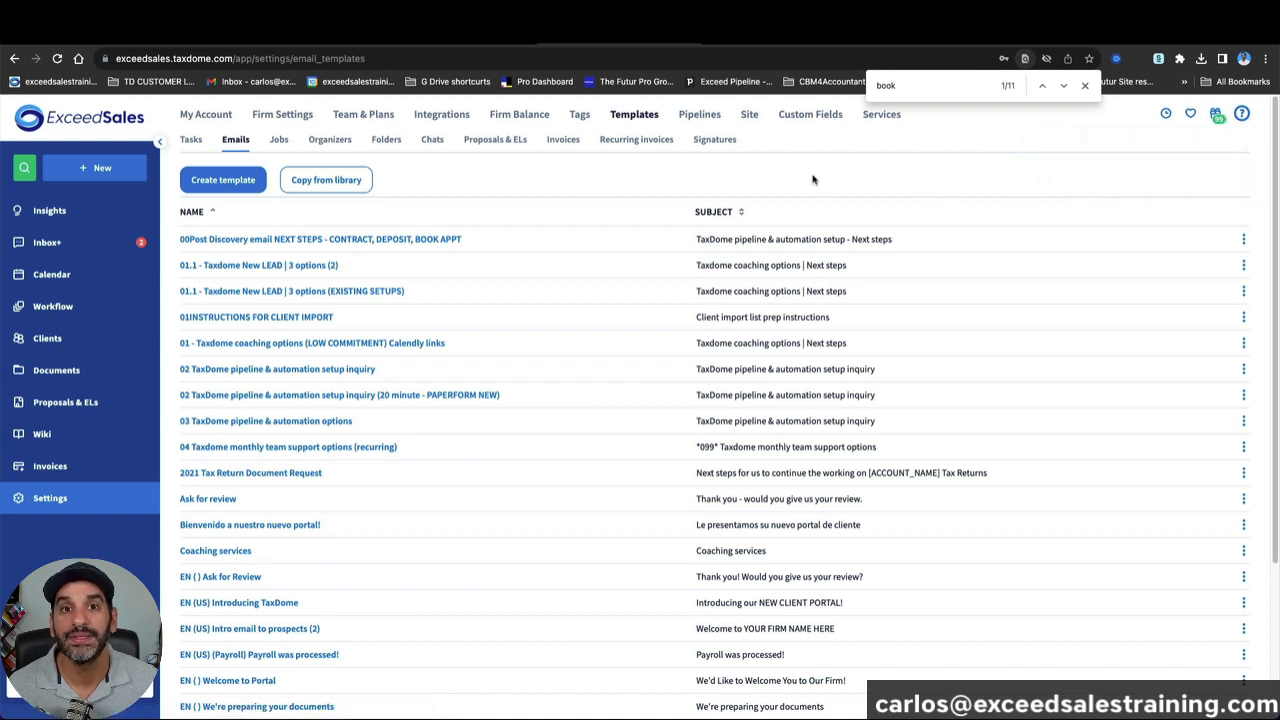
{"action": "type", "text": "mont"}
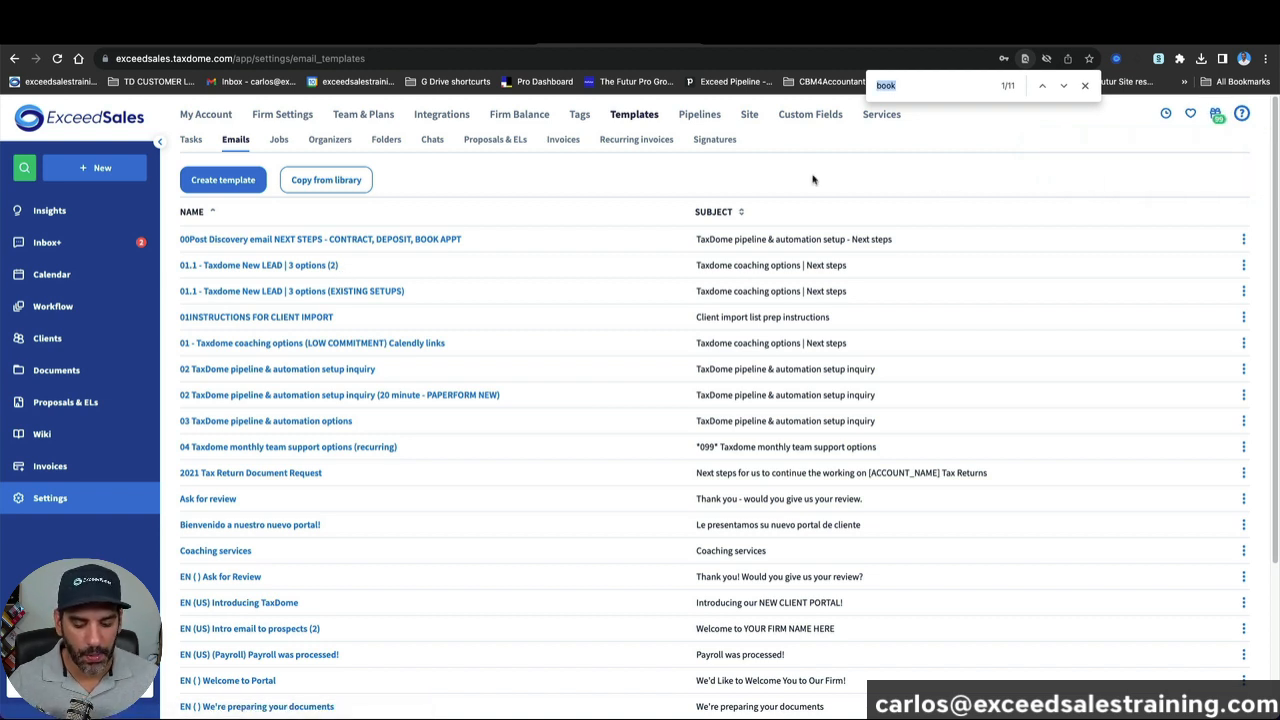
{"action": "type", "text": "h"}
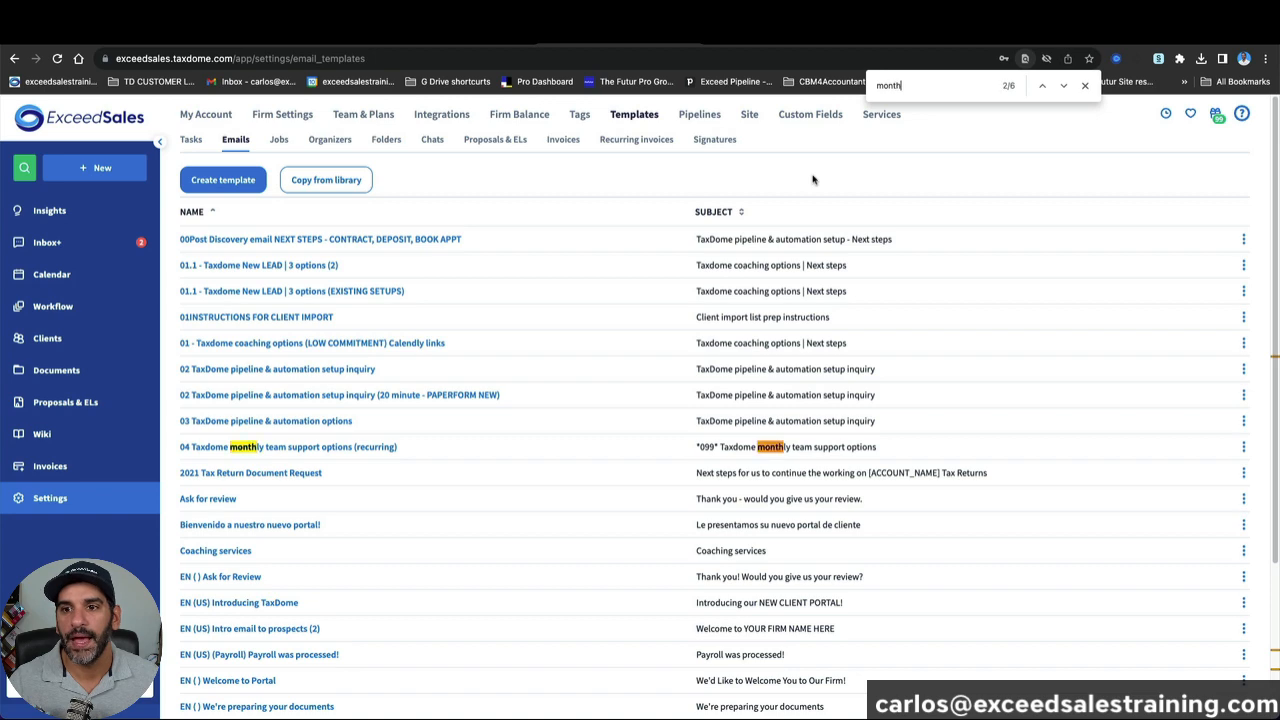
{"action": "key", "text": "Return"}
{"action": "key", "text": "Return"}
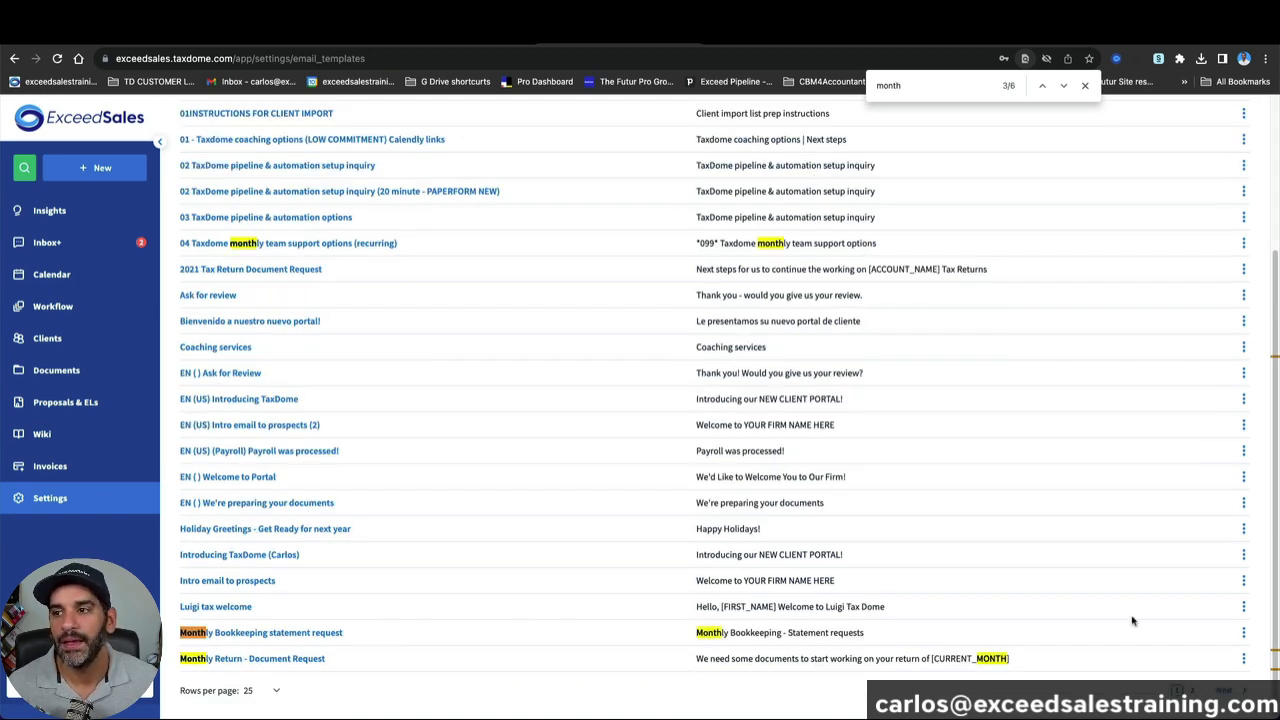
Step: Duplicate the Monthly Bookkeeping statement request email template and open the copy for editing
{"action": "left_click", "coordinate": [1243, 632]}
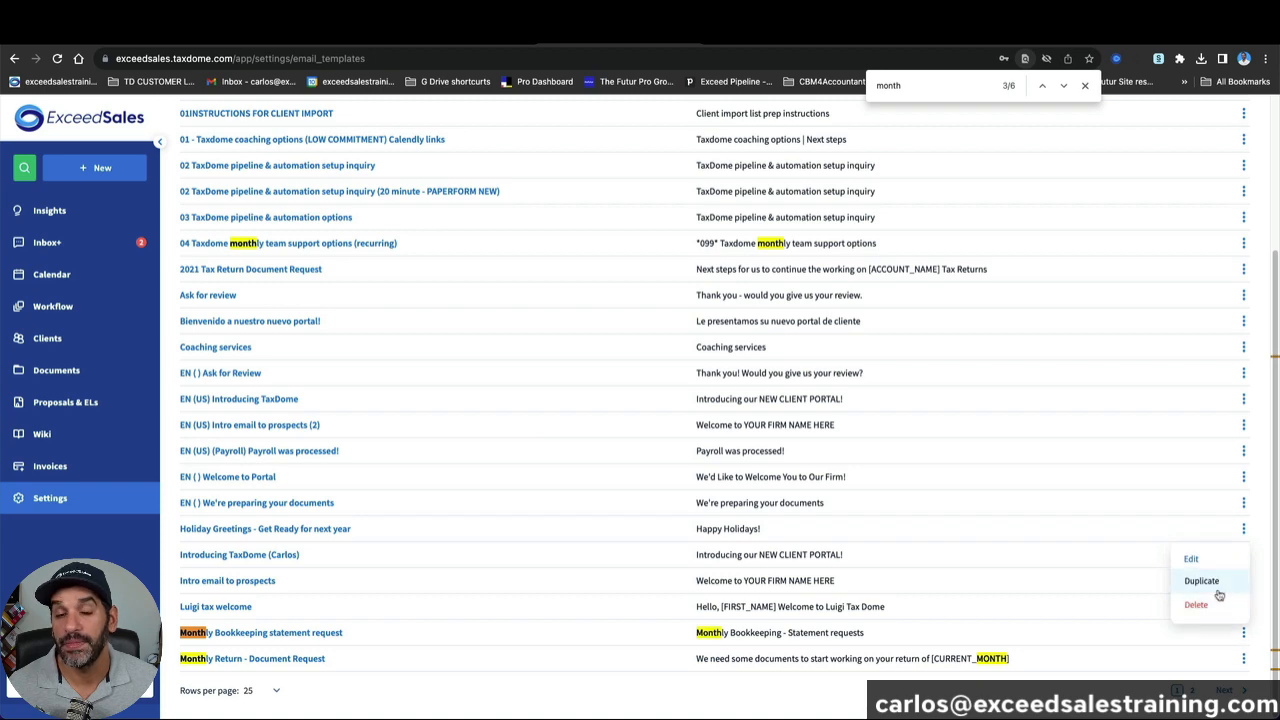
{"action": "left_click", "coordinate": [1219, 594]}
{"action": "scroll", "coordinate": [503, 631], "scroll_direction": "down", "scroll_amount": 3}
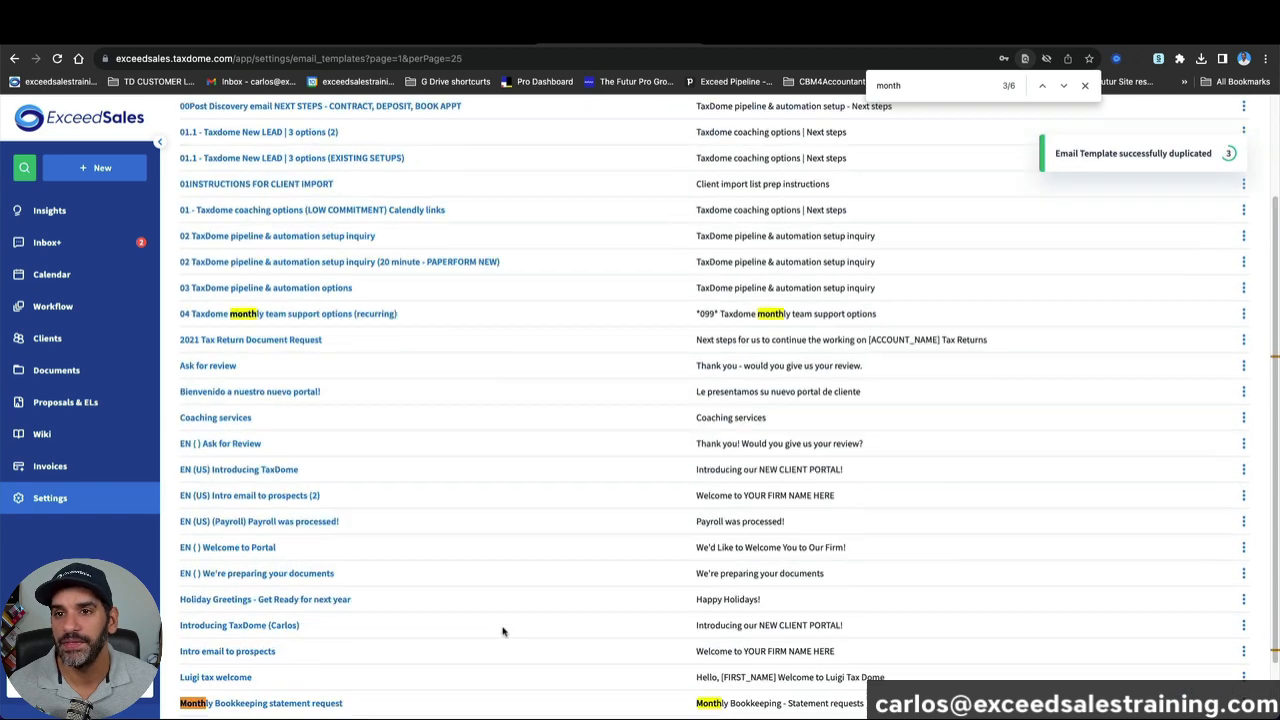
{"action": "scroll", "coordinate": [503, 631], "scroll_direction": "down", "scroll_amount": 2}
{"action": "left_click", "coordinate": [336, 661]}
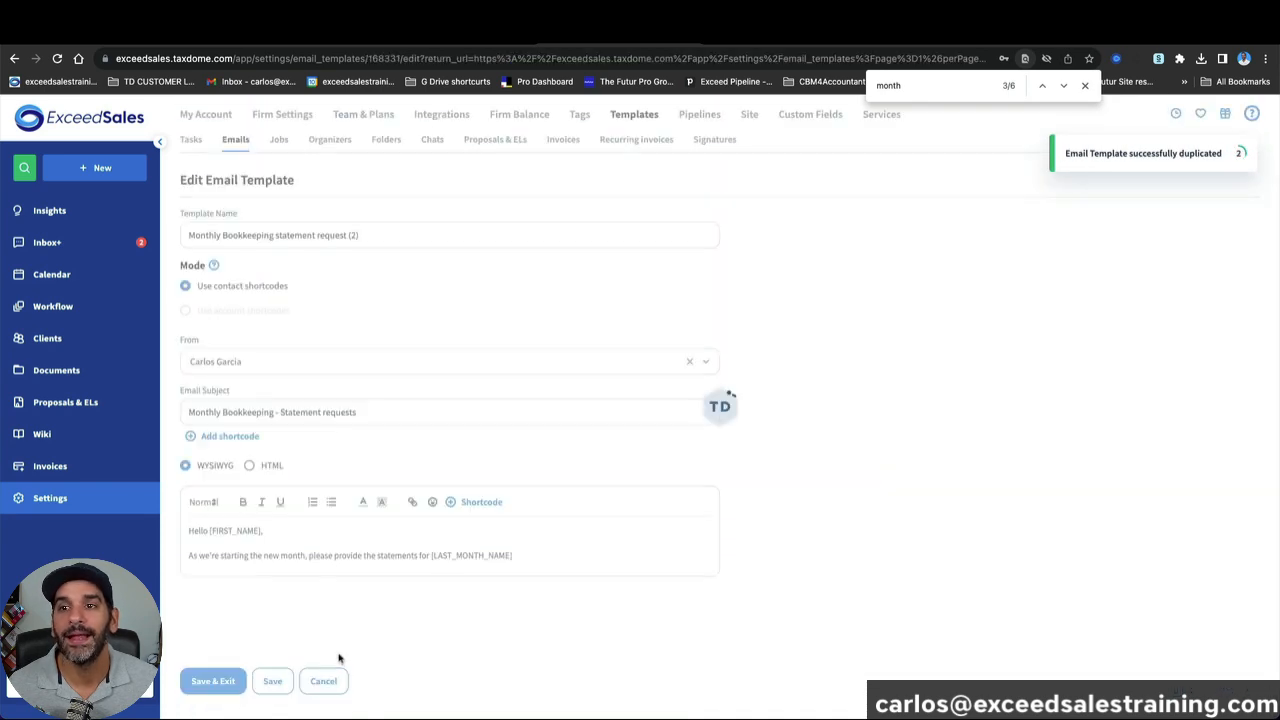
Step: Rename the duplicated email template as "Monthly Bookkeeping statement request (ABC CORP)"
{"action": "left_click", "coordinate": [358, 236]}
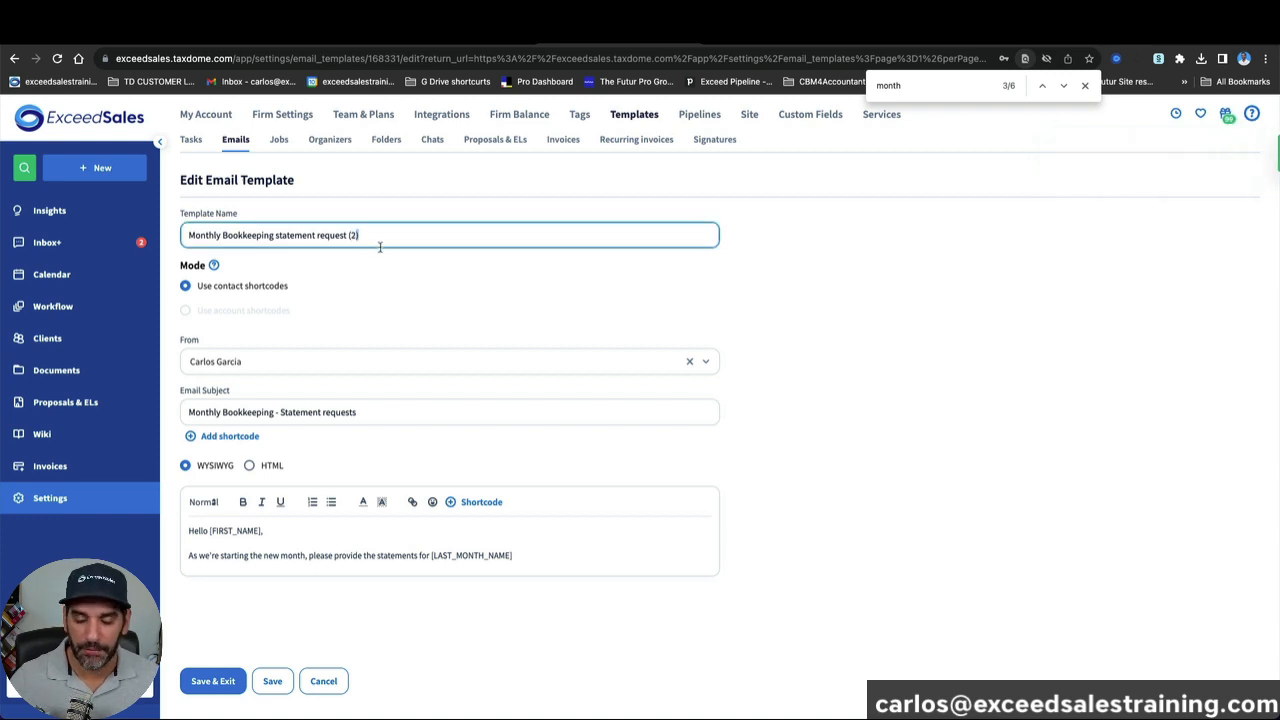
{"action": "key", "text": "BackSpace"}
{"action": "key", "text": "BackSpace"}
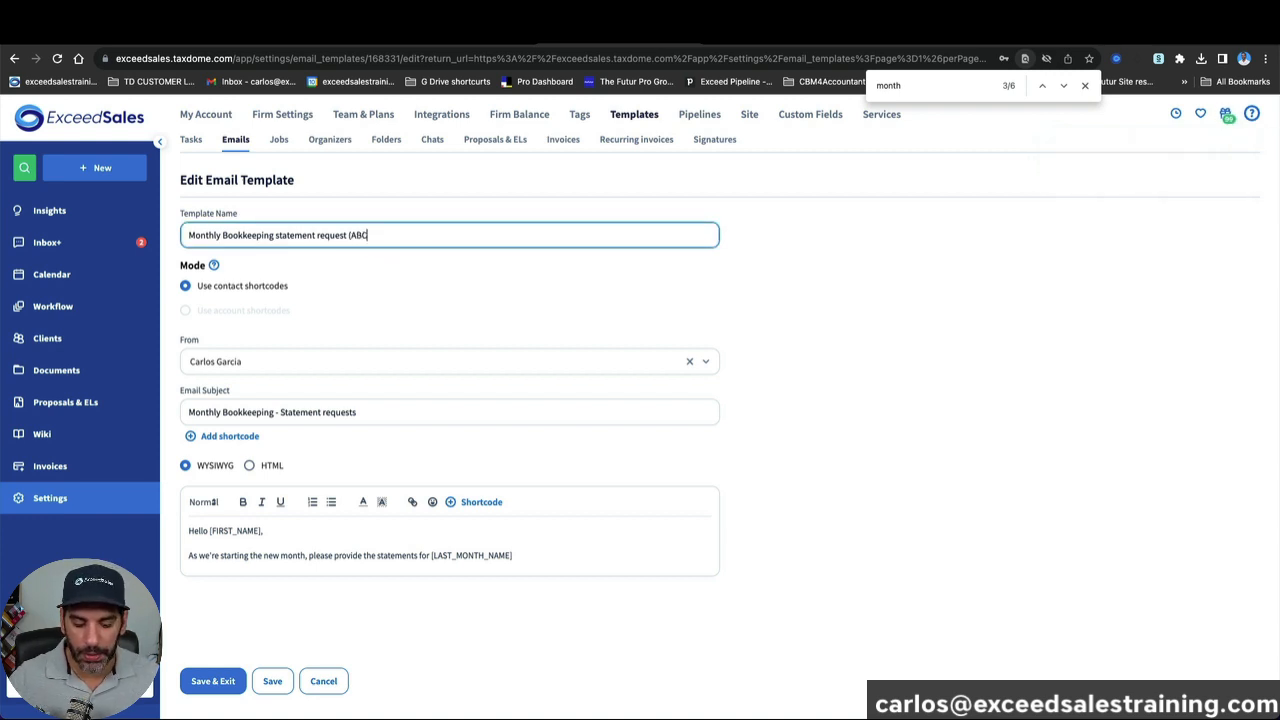
{"action": "type", "text": "ABC CORP)"}
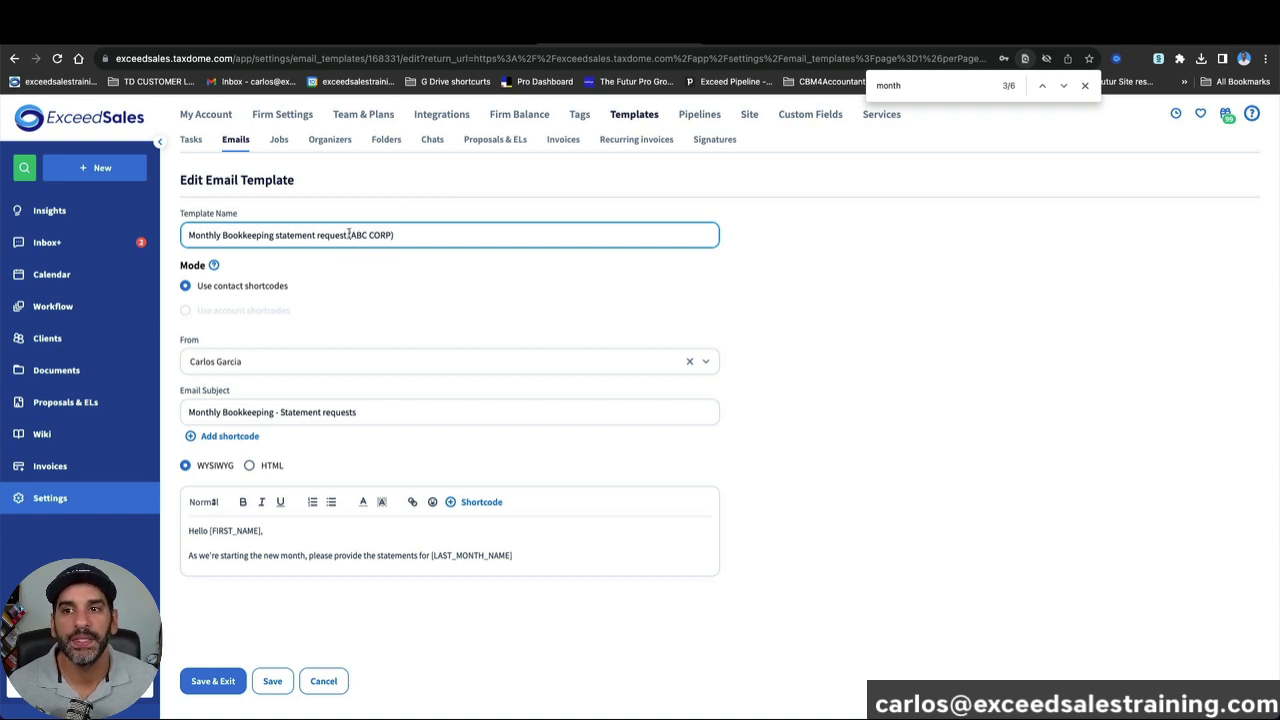
{"action": "left_click_drag", "start_coordinate": [348, 235], "coordinate": [428, 236]}
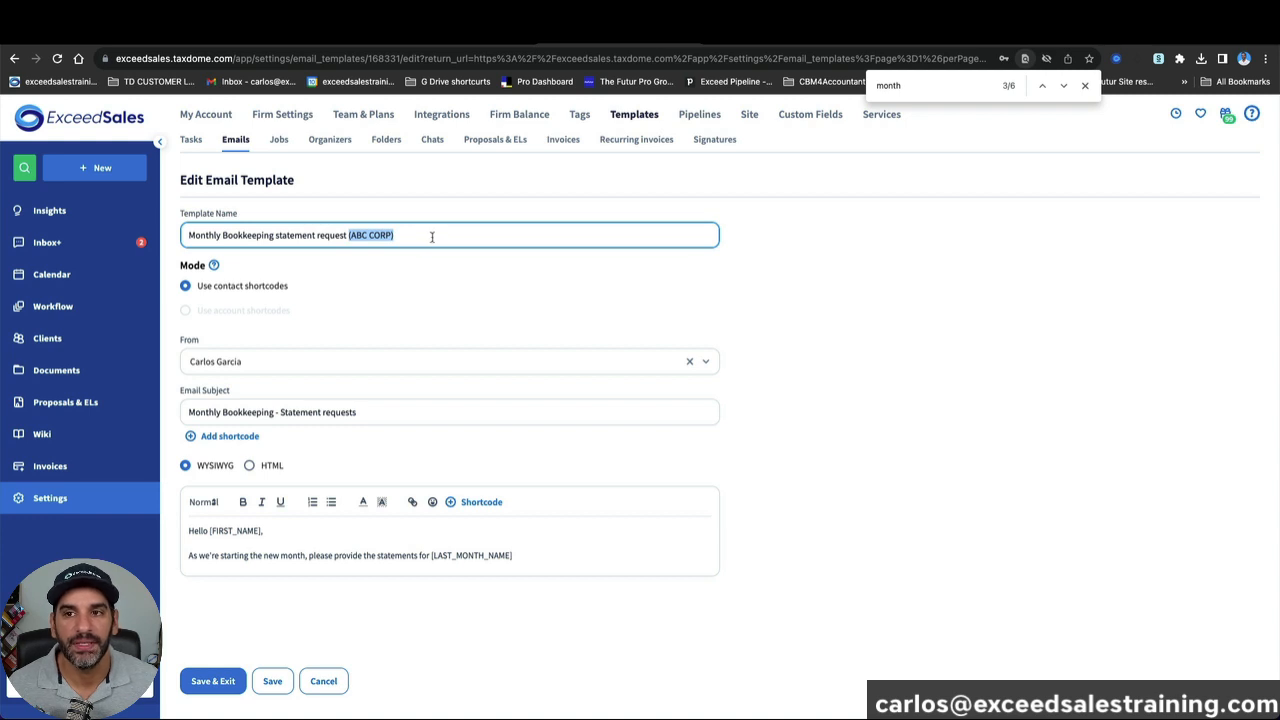
Step: Start a bulleted list below the statement request sentence with "CHASE CC" and the card number's last four digits
{"action": "left_click", "coordinate": [566, 558]}
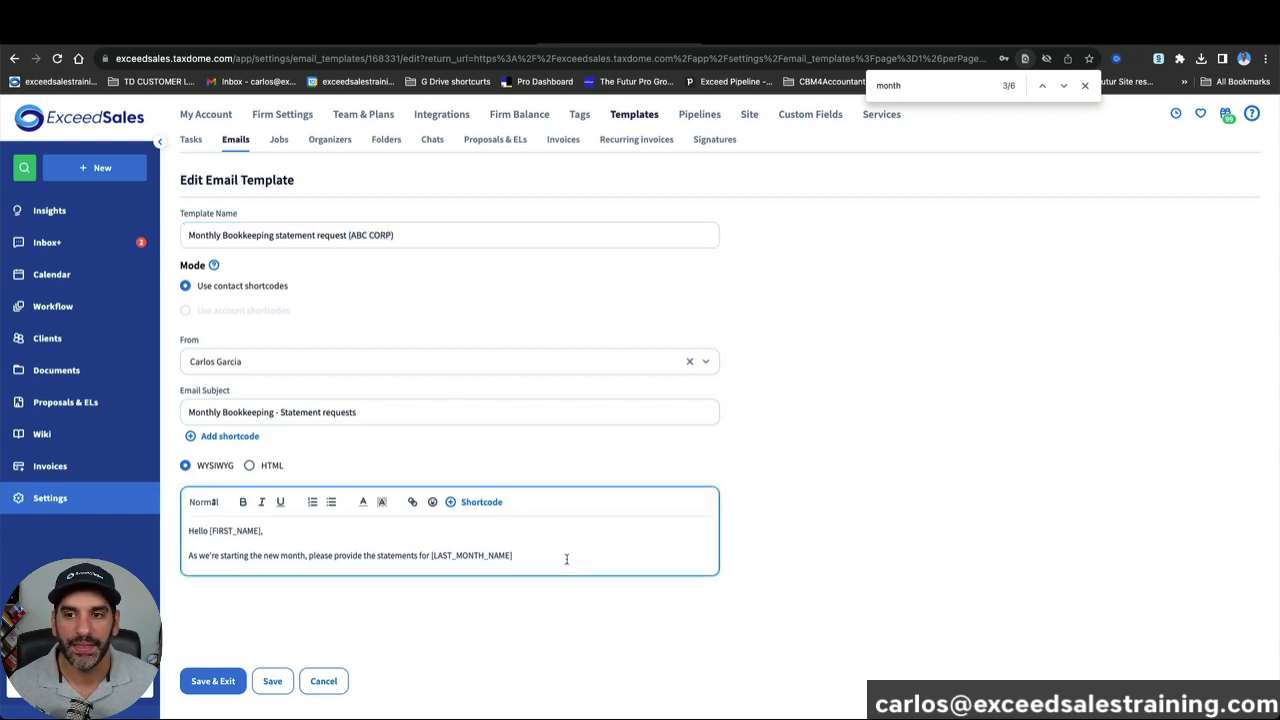
{"action": "key", "text": "Return"}
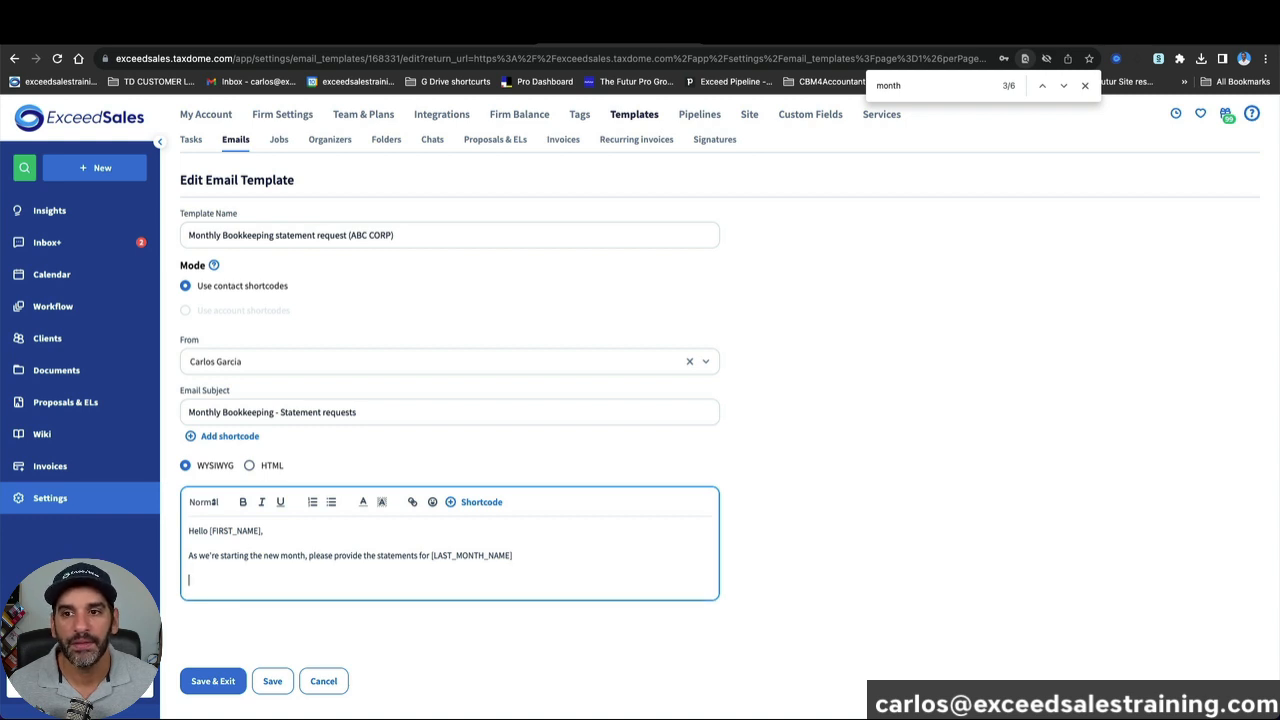
{"action": "left_click", "coordinate": [331, 502]}
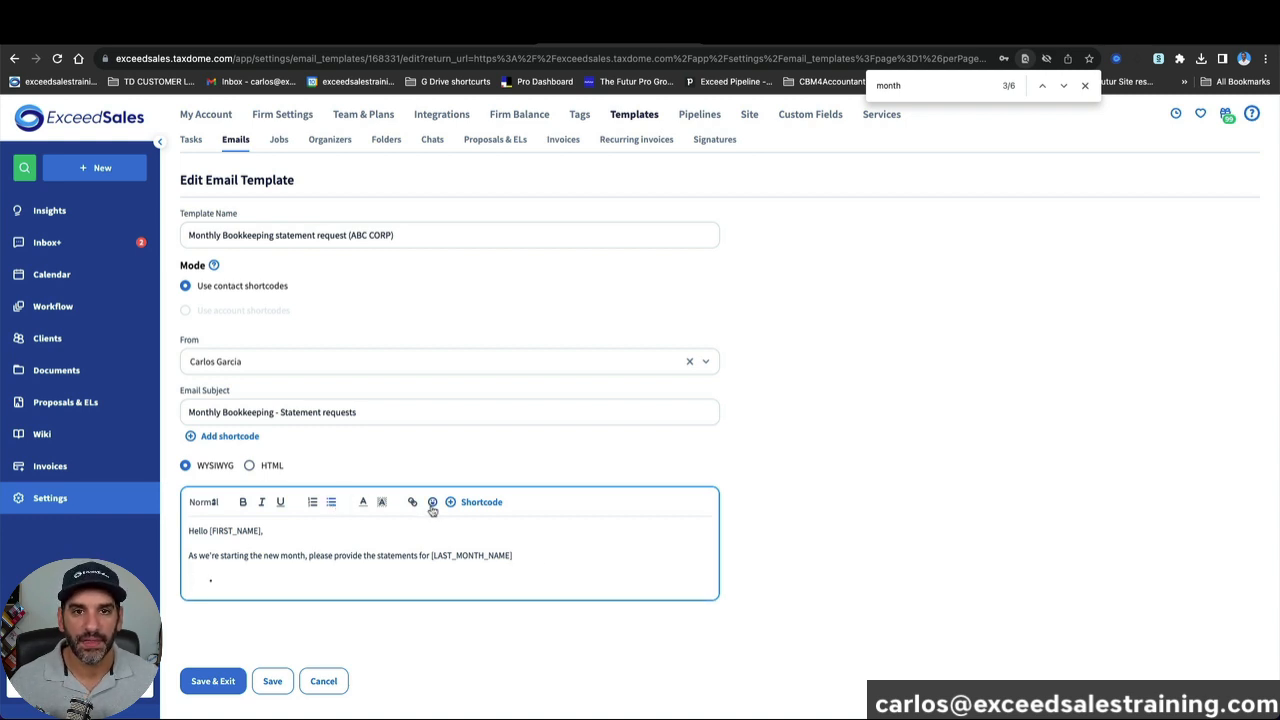
{"action": "type", "text": "CHASE CC"}
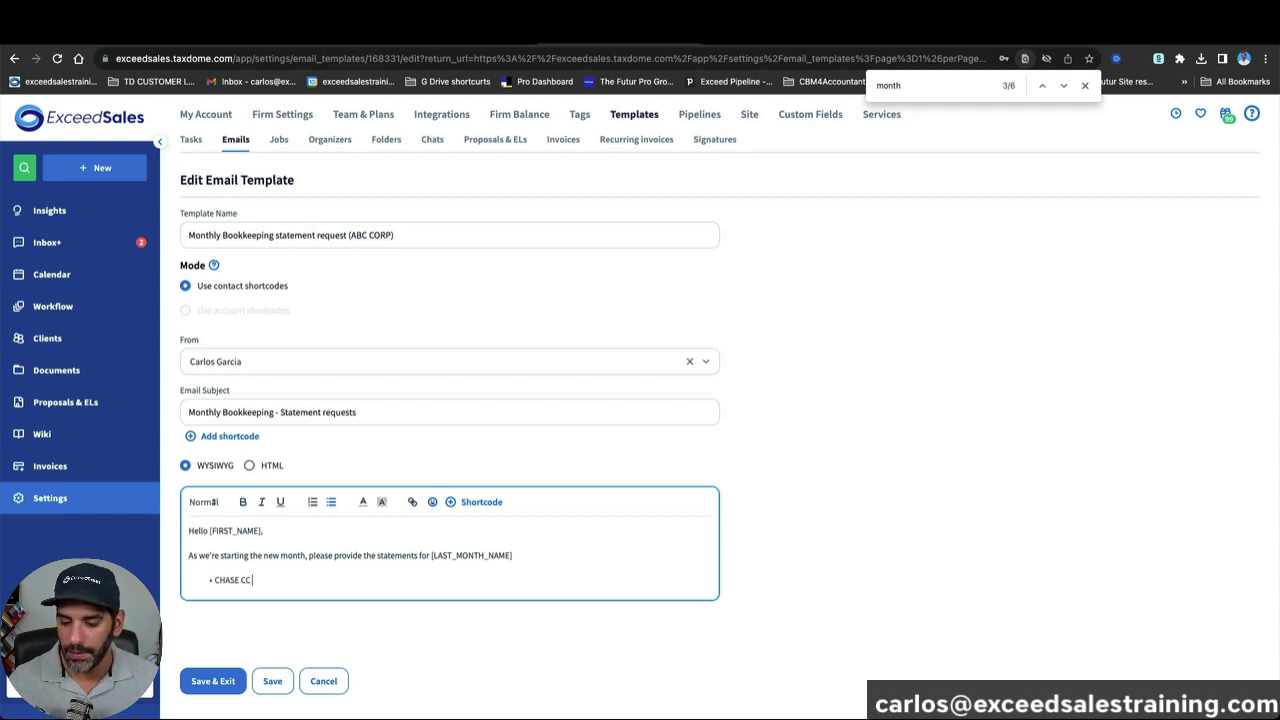
{"action": "type", "text": " 456"}
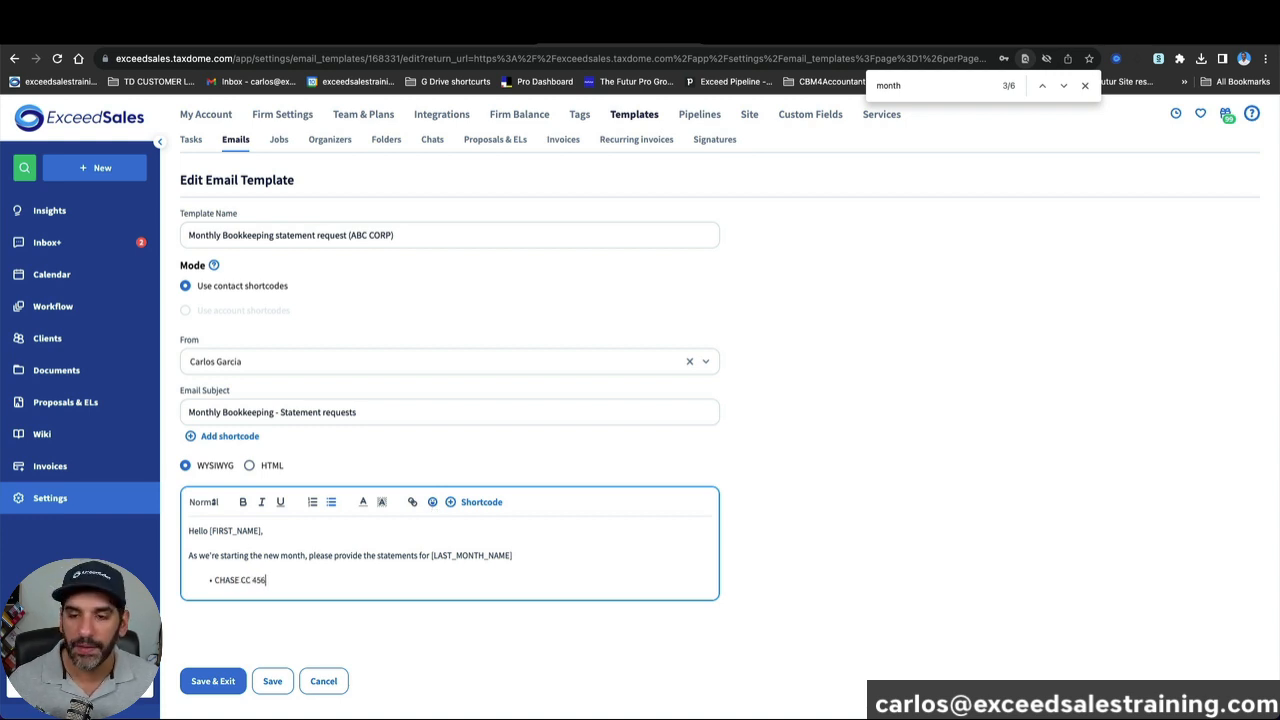
{"action": "type", "text": "7"}
Step: Add bullets for "BOA CHECKING" and "WF CC", each followed by the last four digits of its account or card number
{"action": "key", "text": "Return"}
{"action": "type", "text": "BOA"}
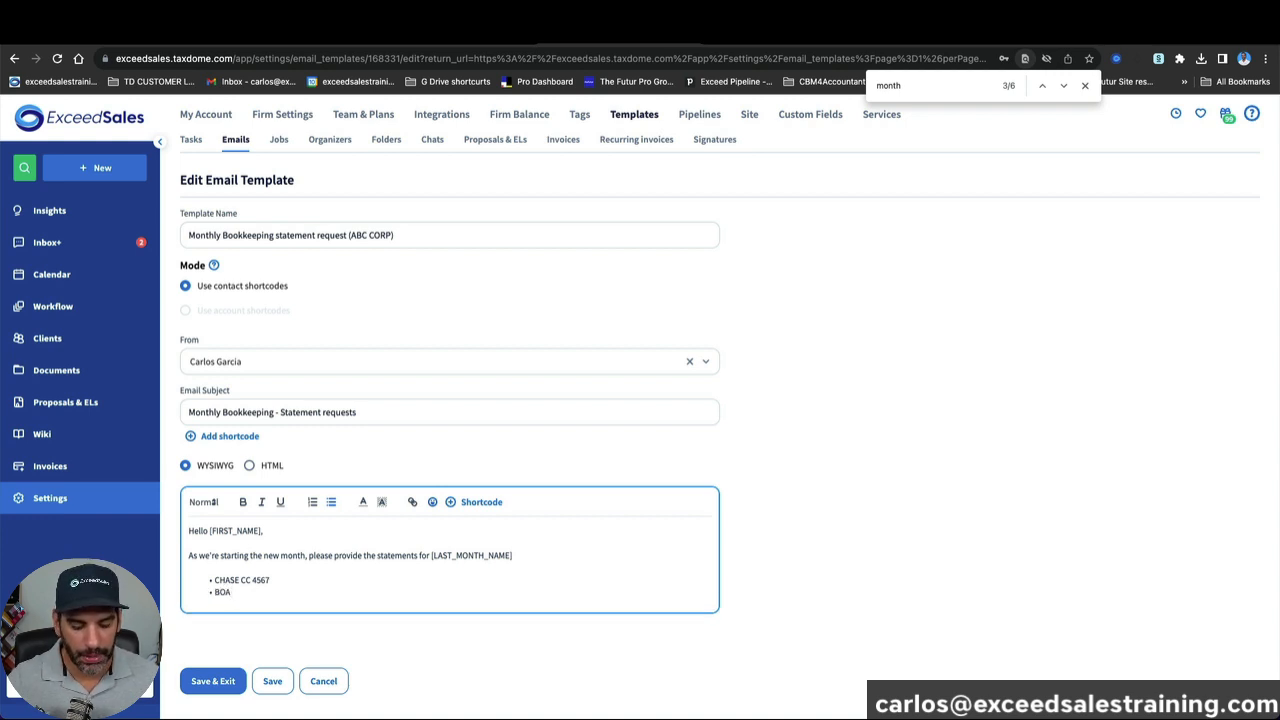
{"action": "type", "text": " CHECKI"}
{"action": "key", "text": "Return"}
{"action": "type", "text": "NG"}
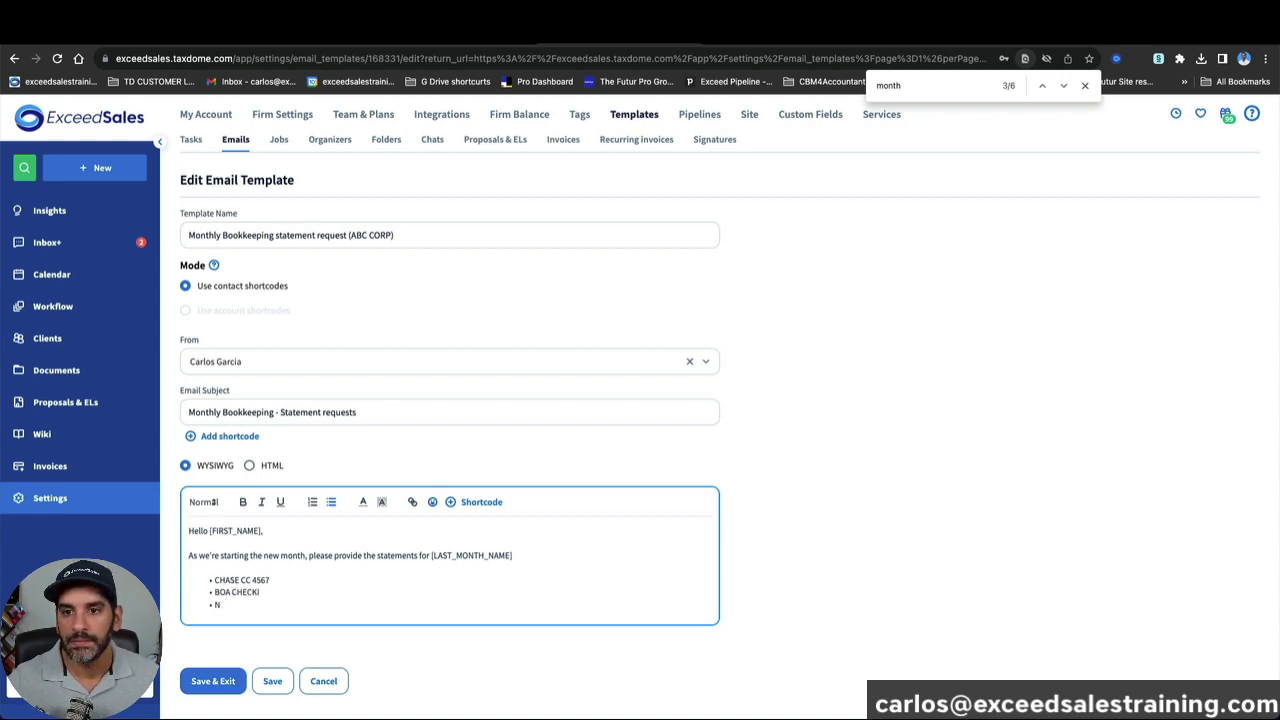
{"action": "key", "text": "BackSpace"}
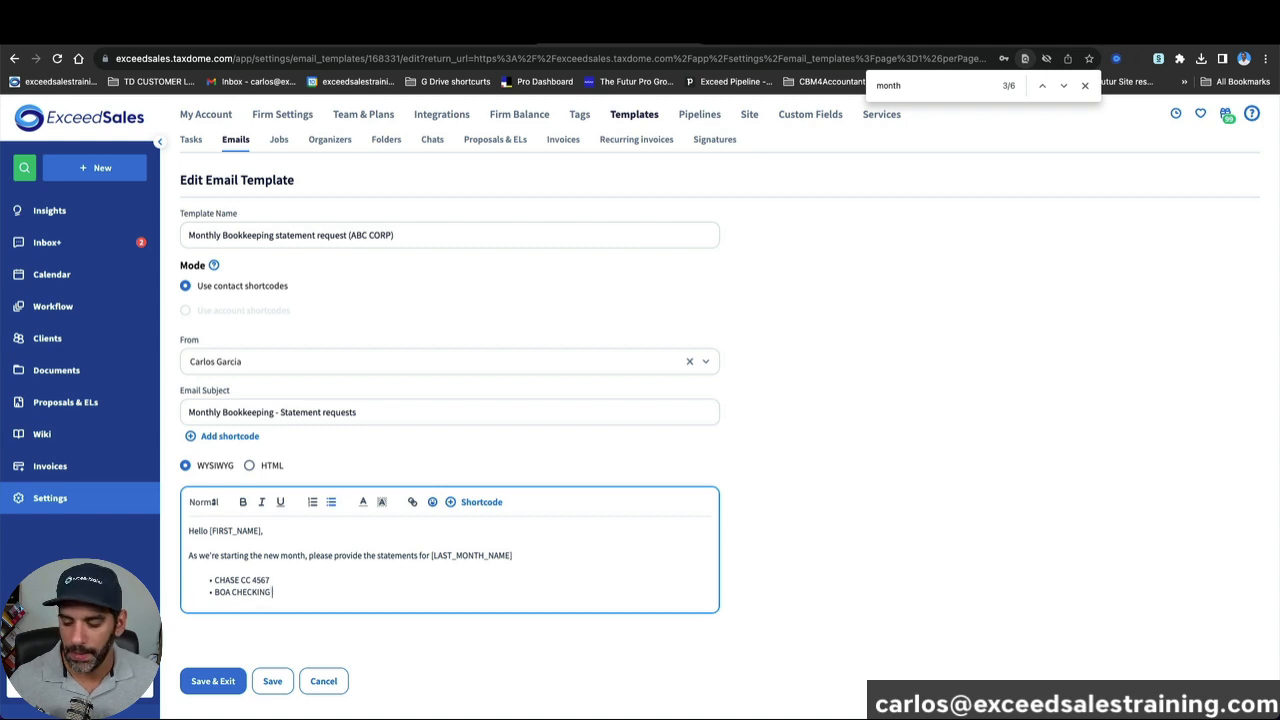
{"action": "key", "text": "Return"}
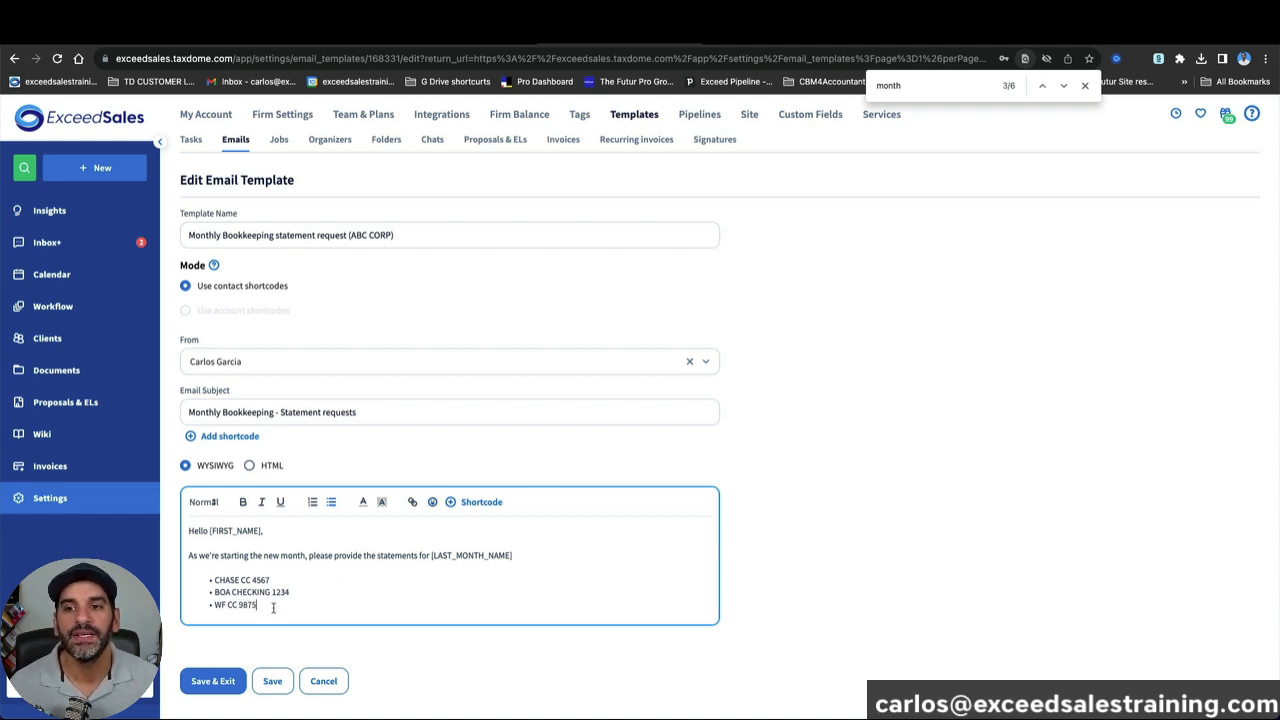
{"action": "left_click_drag", "start_coordinate": [273, 607], "coordinate": [204, 587]}
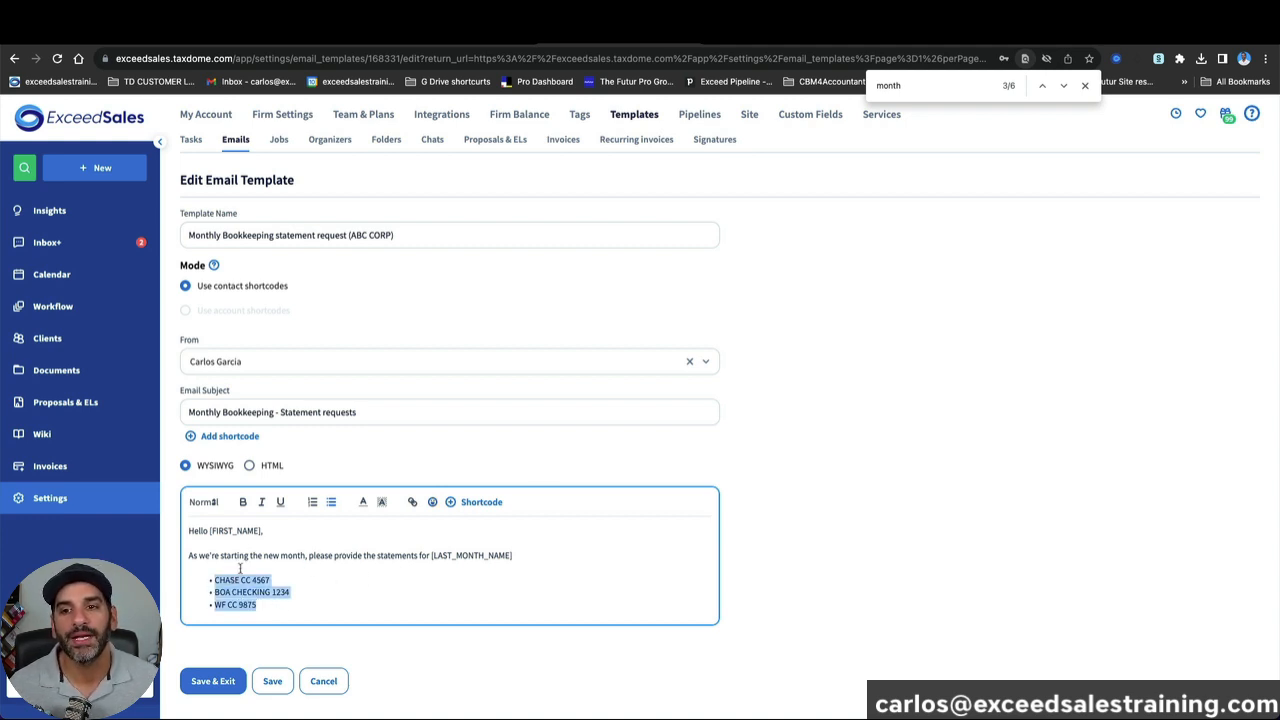
{"action": "left_click", "coordinate": [301, 585]}
{"action": "left_click", "coordinate": [293, 589]}
Step: Add the line "Upload them to the portal" below the bulleted list, correcting the misspelled first word
{"action": "left_click", "coordinate": [290, 606]}
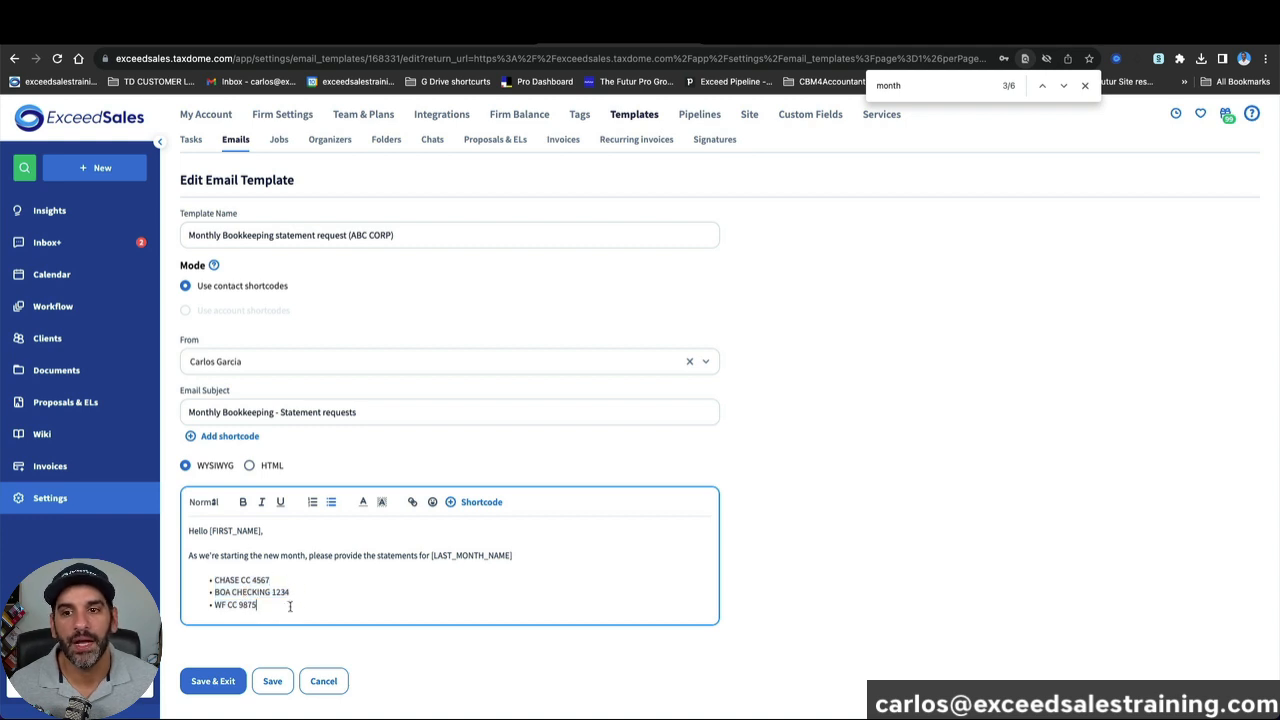
{"action": "key", "text": "Return"}
{"action": "key", "text": "Return"}
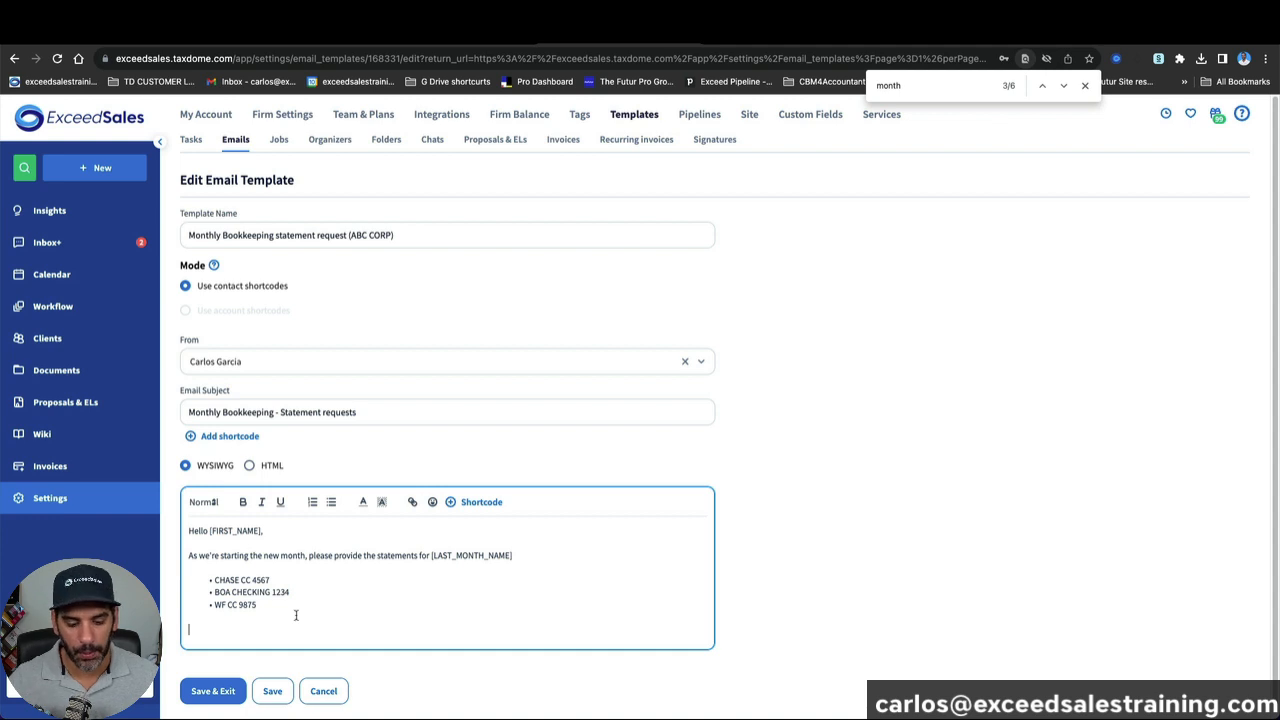
{"action": "type", "text": "Uoload them"}
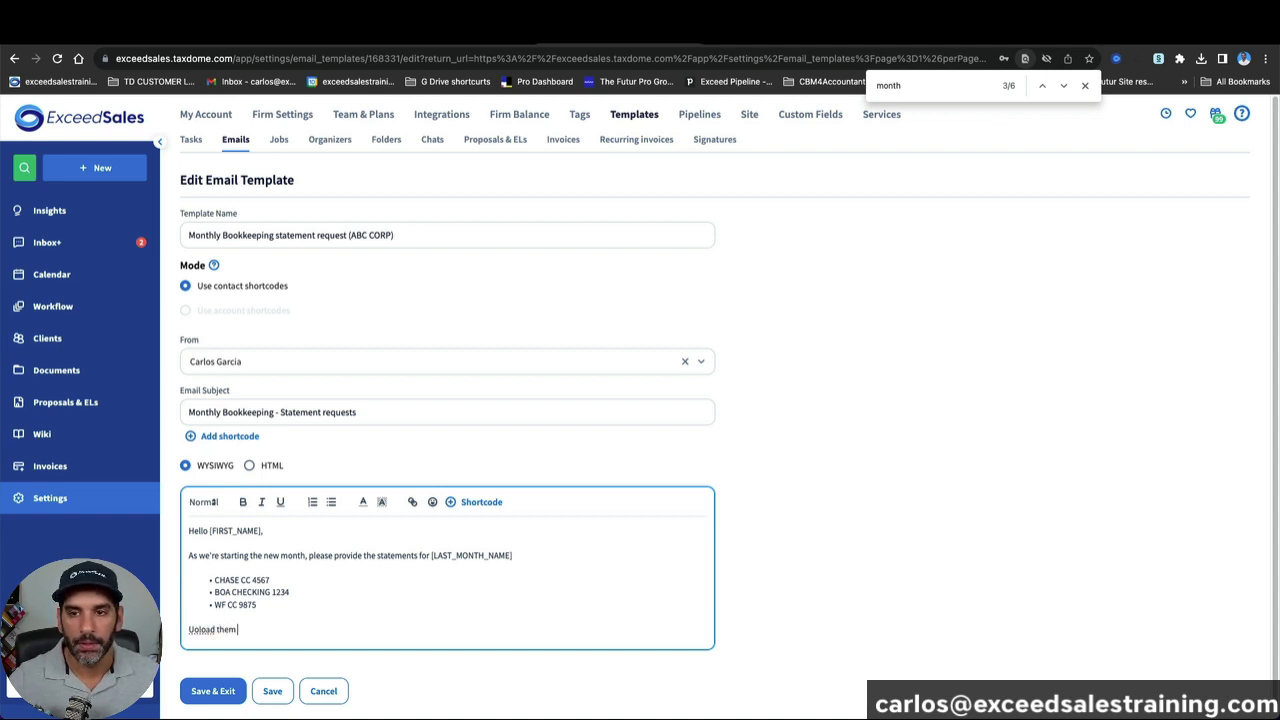
{"action": "type", "text": " to the portal"}
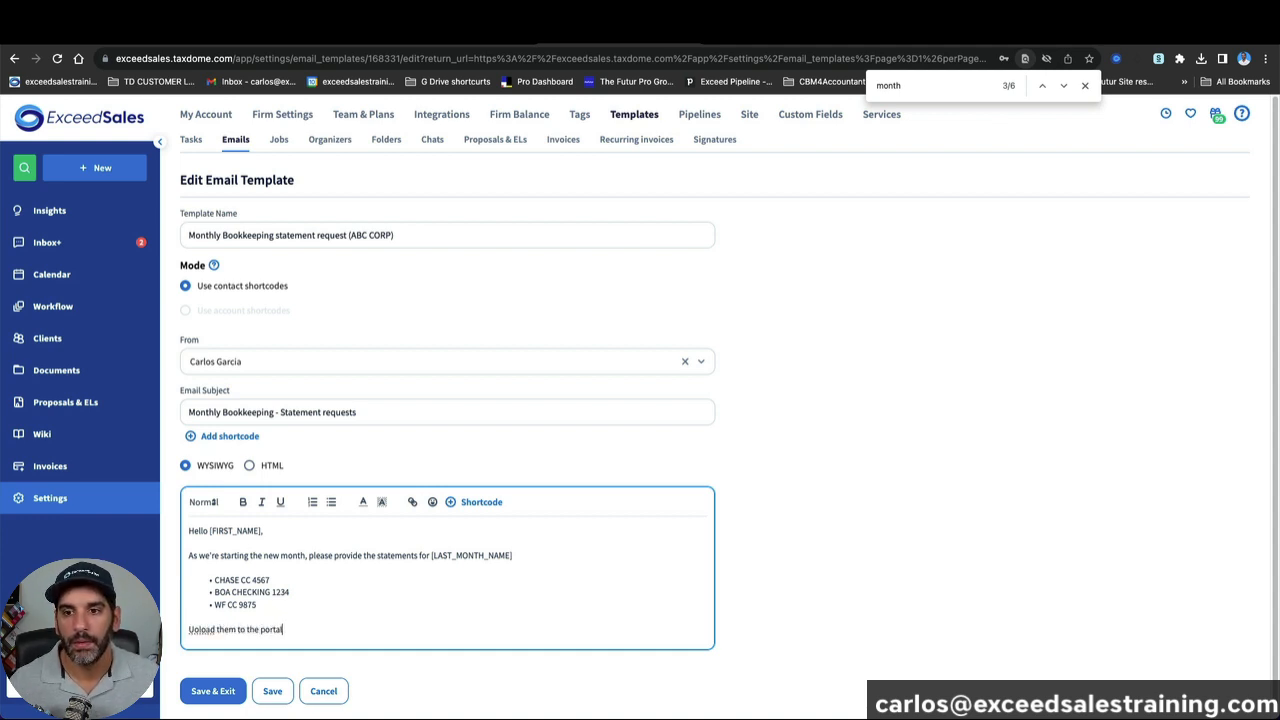
{"action": "right_click", "coordinate": [205, 632]}
{"action": "left_click", "coordinate": [230, 457]}
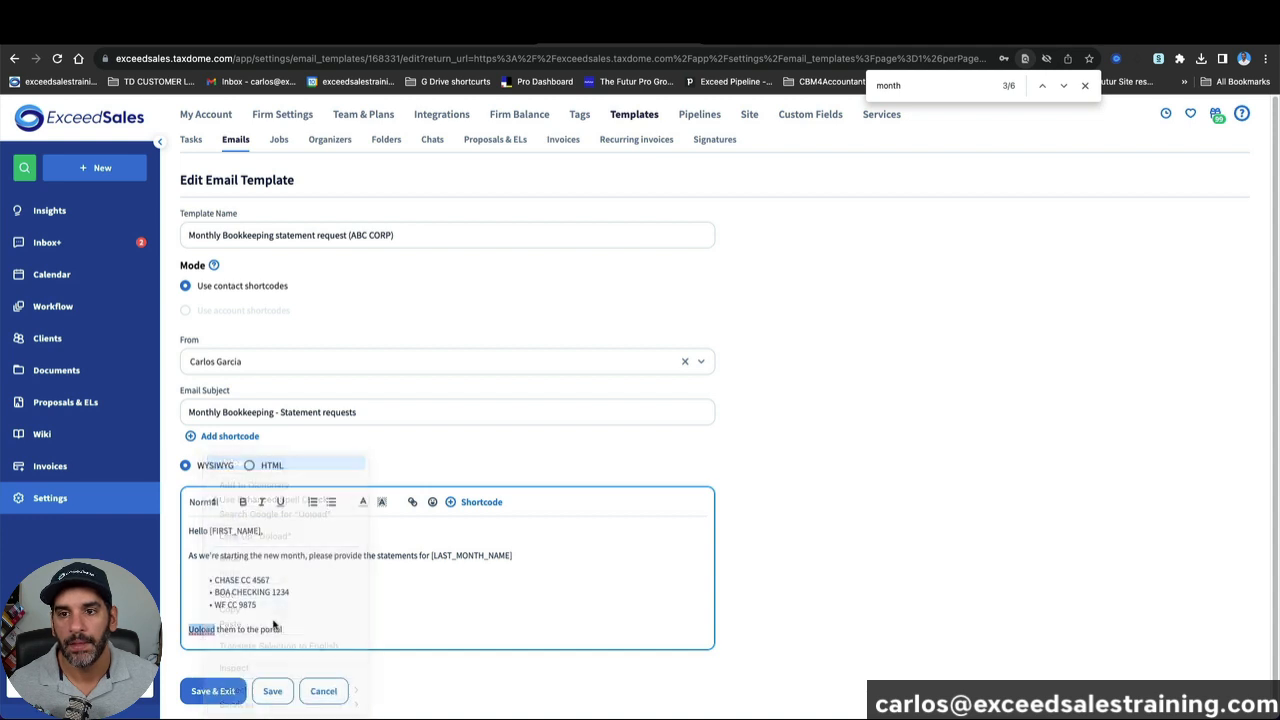
Step: Append "Click HERE" to the end of the portal upload line
{"action": "left_click", "coordinate": [288, 629]}
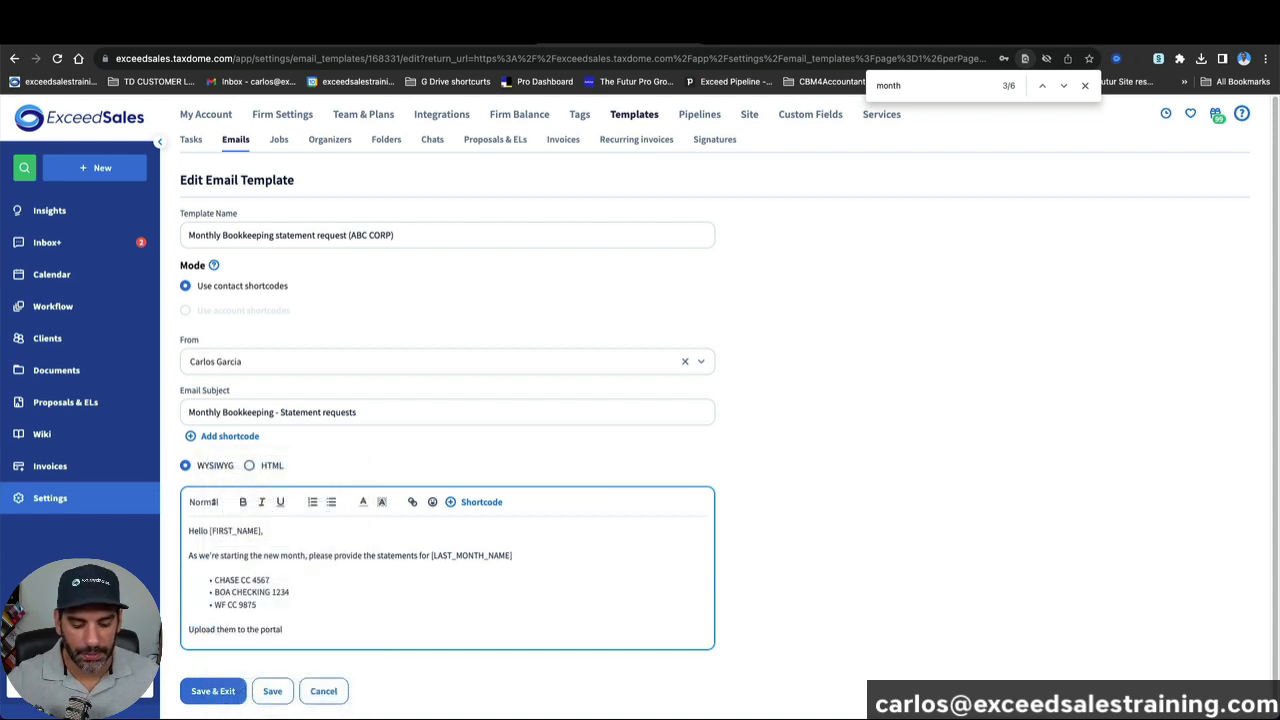
{"action": "type", "text": "Click HERE"}
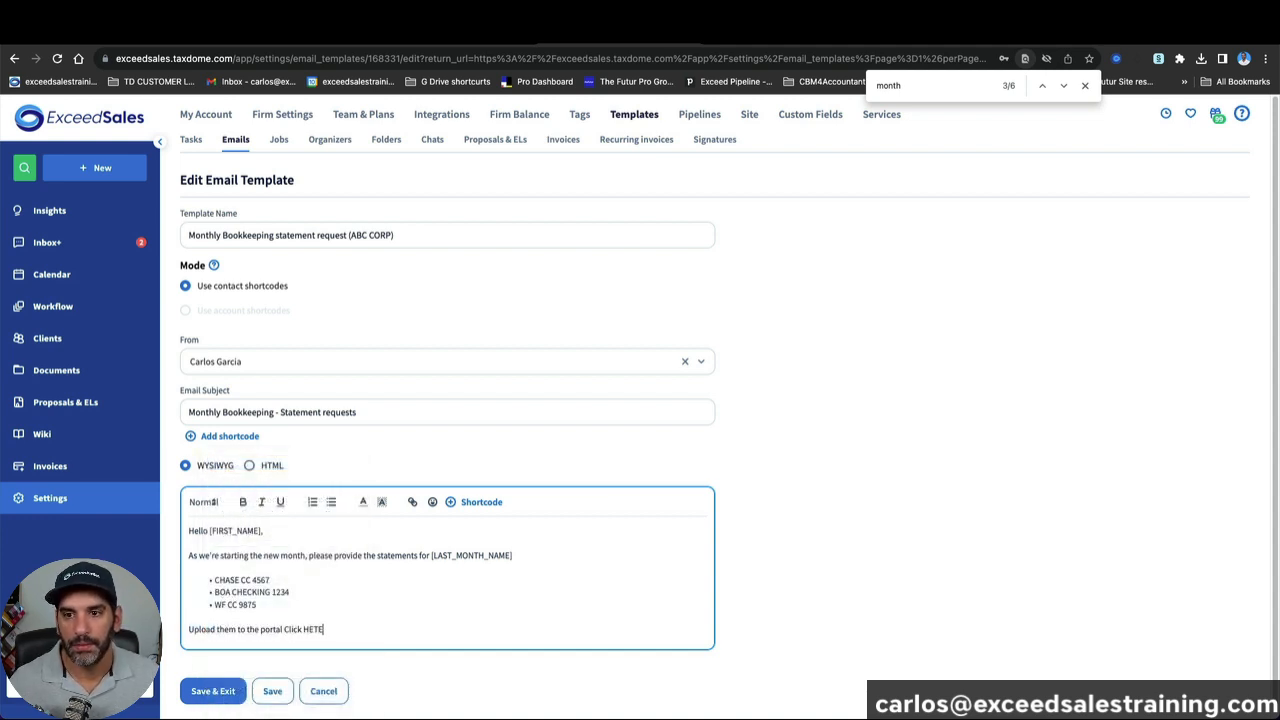
{"action": "key", "text": "BackSpace"}
{"action": "key", "text": "BackSpace"}
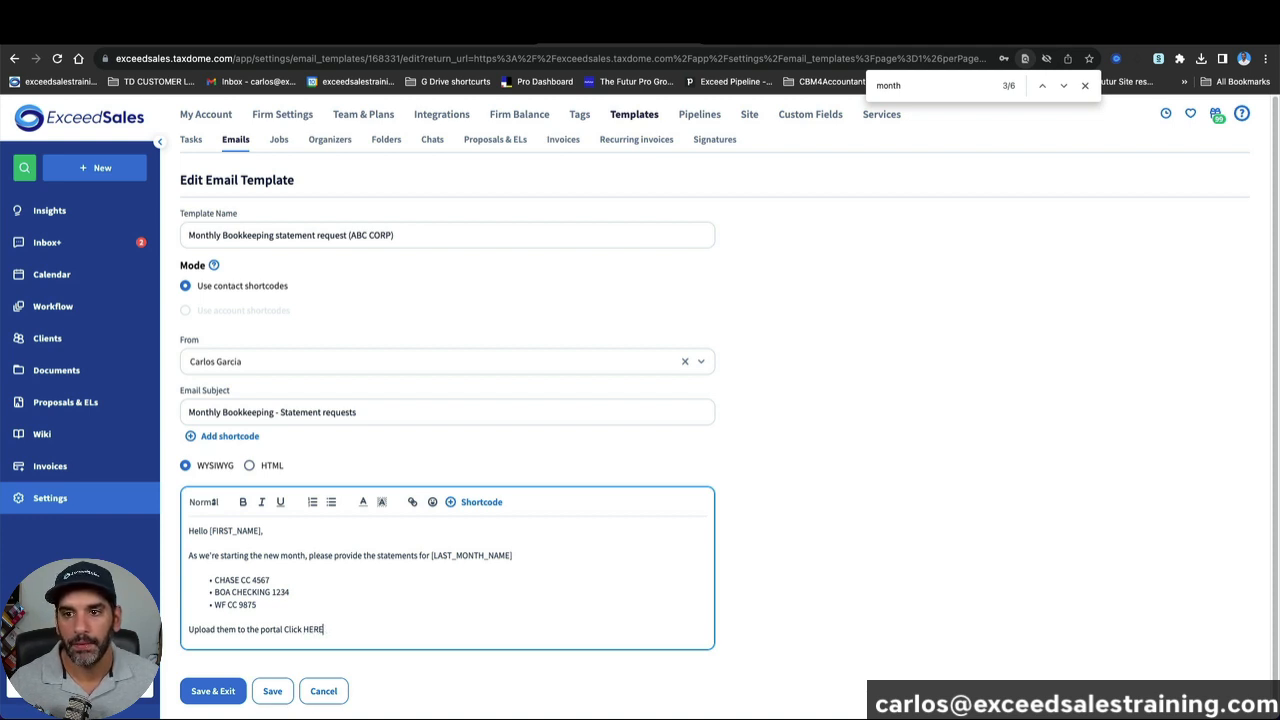
{"action": "type", "text": "RE"}
{"action": "left_click_drag", "start_coordinate": [324, 630], "coordinate": [283, 633]}
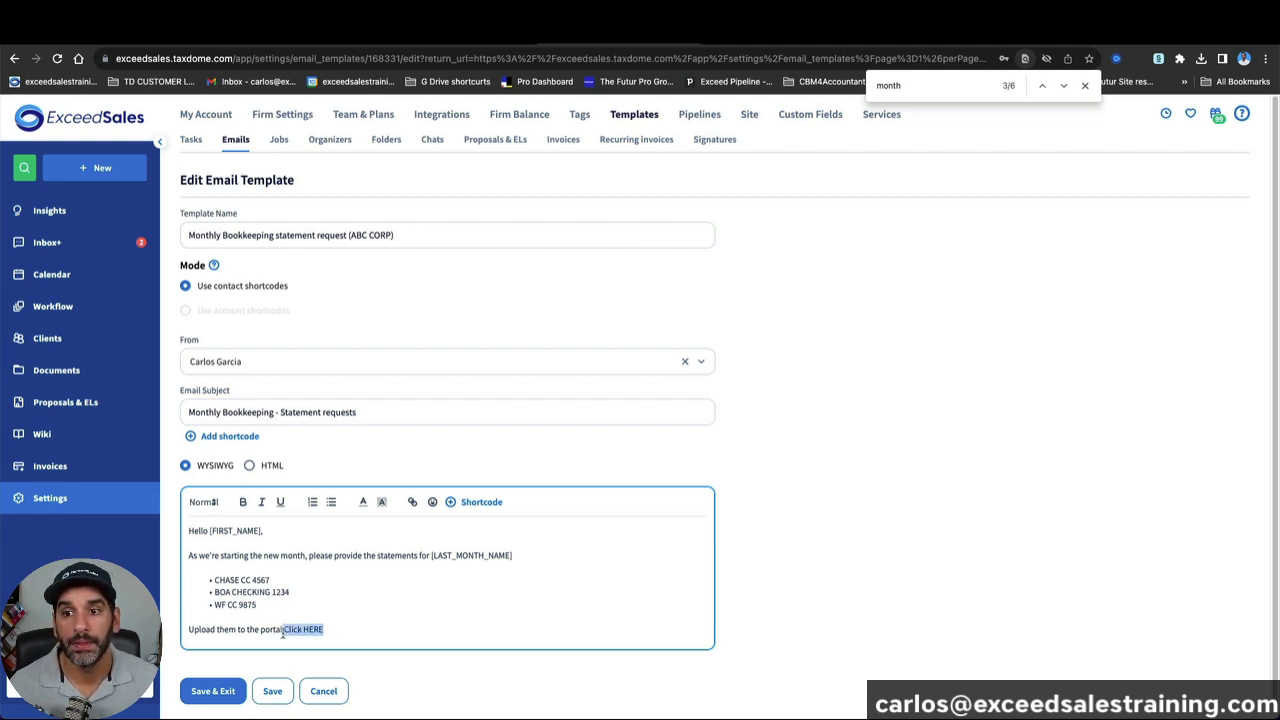
{"action": "left_click", "coordinate": [204, 56]}
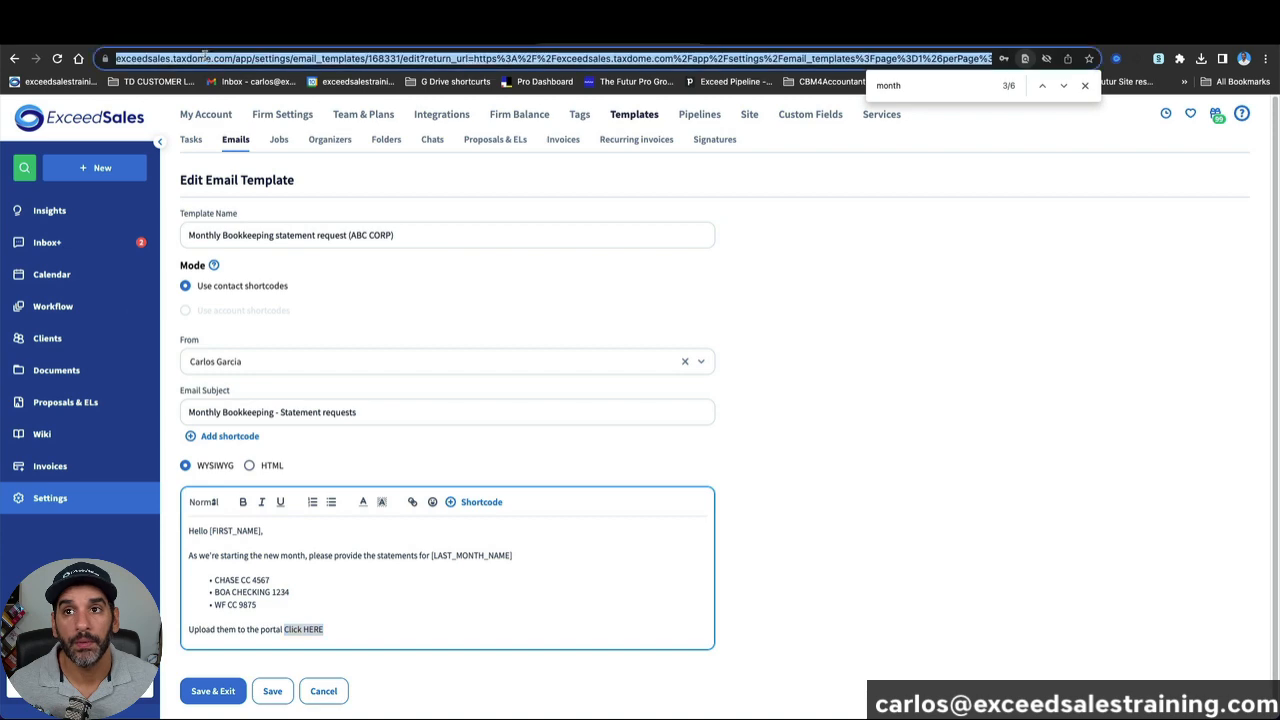
{"action": "double_click", "coordinate": [222, 58]}
{"action": "left_click", "coordinate": [243, 58]}
{"action": "left_click_drag", "start_coordinate": [263, 58], "coordinate": [65, 57]}
{"action": "key", "text": "ctrl+c"}
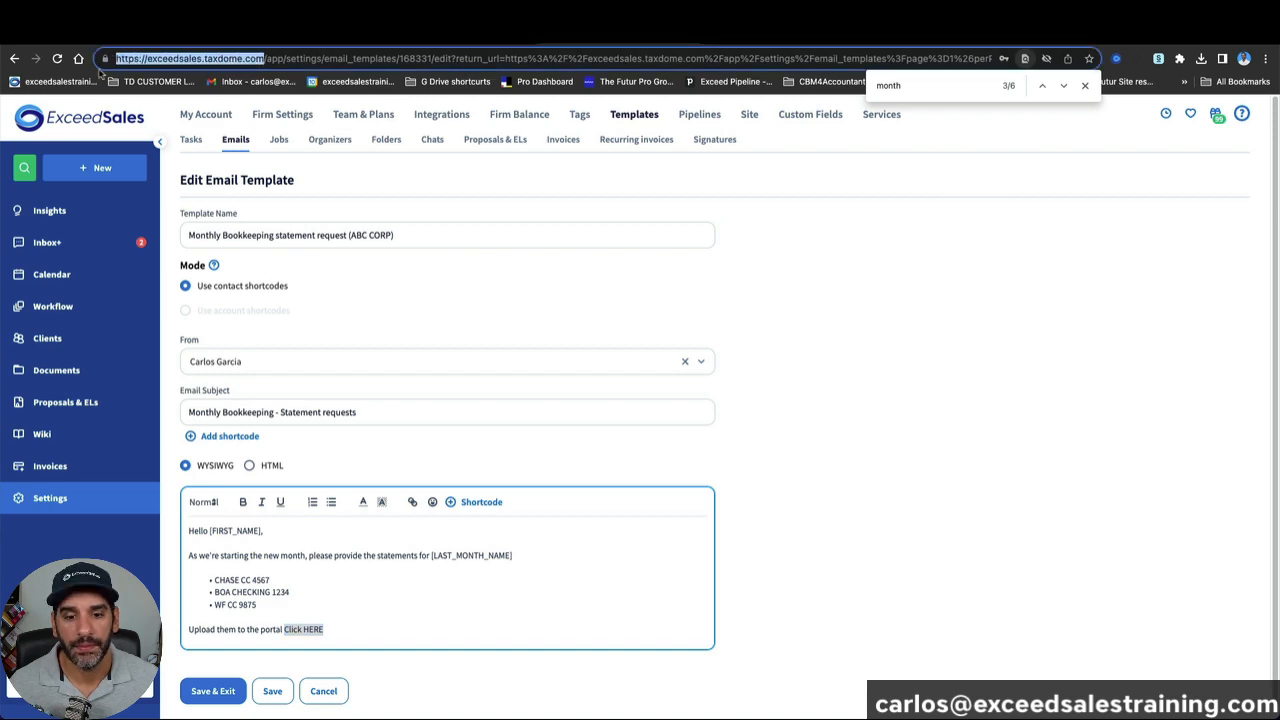
{"action": "left_click", "coordinate": [412, 501]}
{"action": "triple_click", "coordinate": [529, 437]}
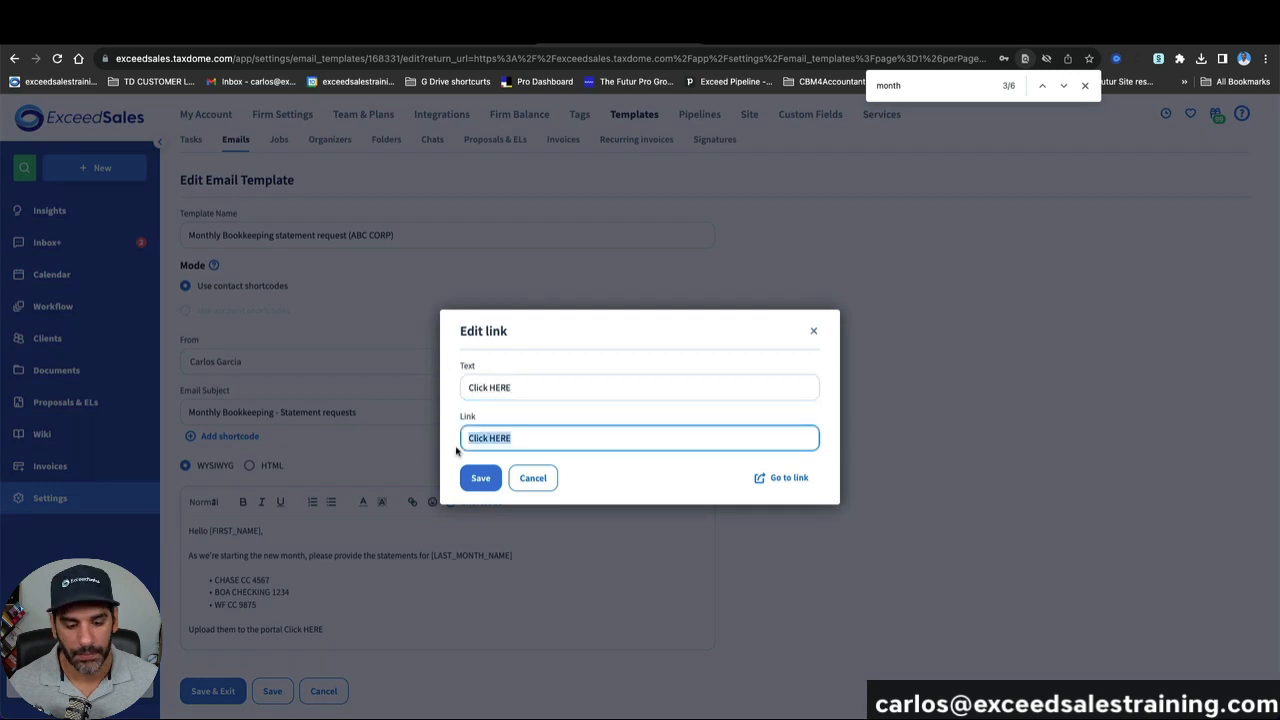
{"action": "key", "text": "ctrl+v"}
{"action": "type", "text": "log"}
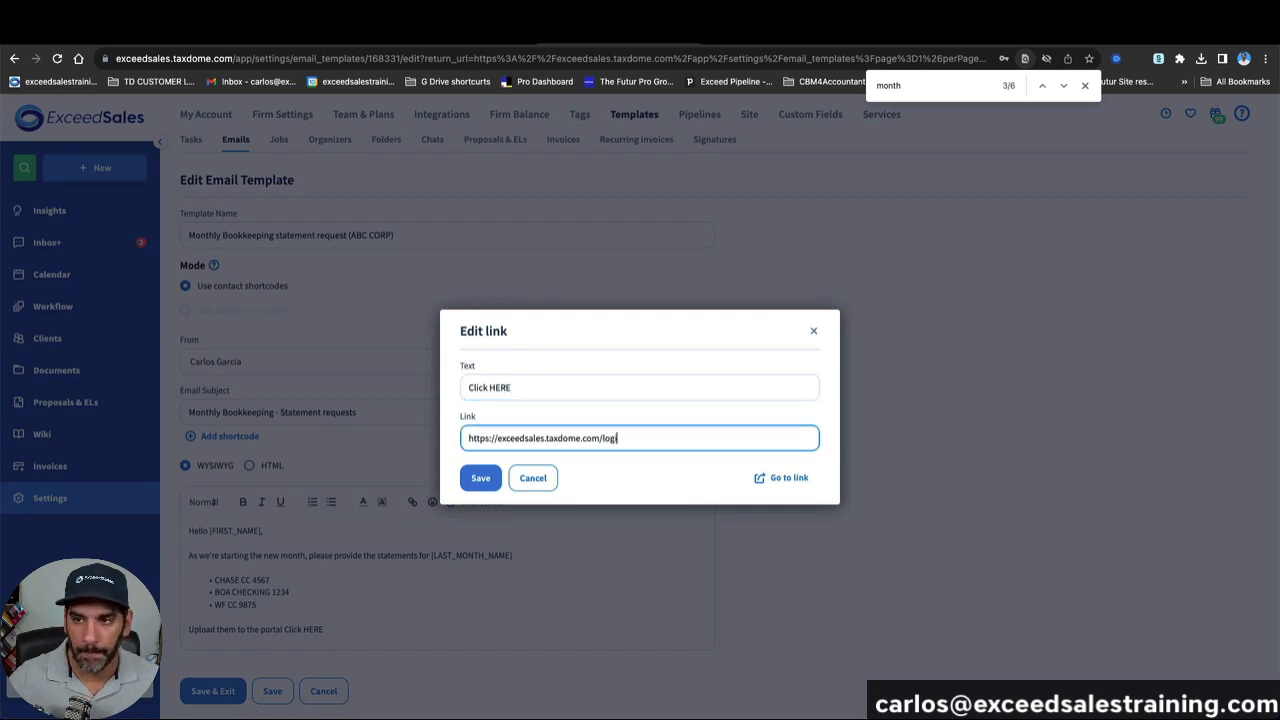
{"action": "type", "text": "in"}
{"action": "left_click", "coordinate": [476, 482]}
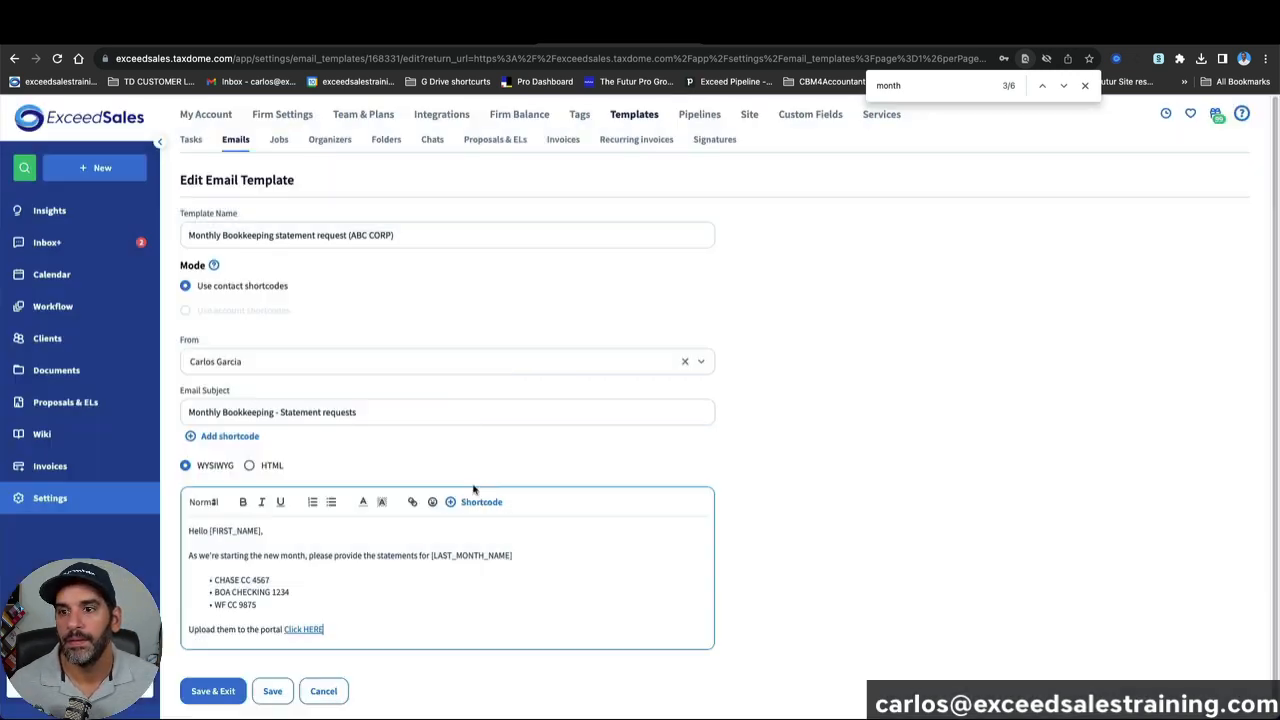
Step: Make the "Click HERE" link bold, and save and close the ABC CORP email template
{"action": "left_click_drag", "start_coordinate": [325, 630], "coordinate": [284, 645]}
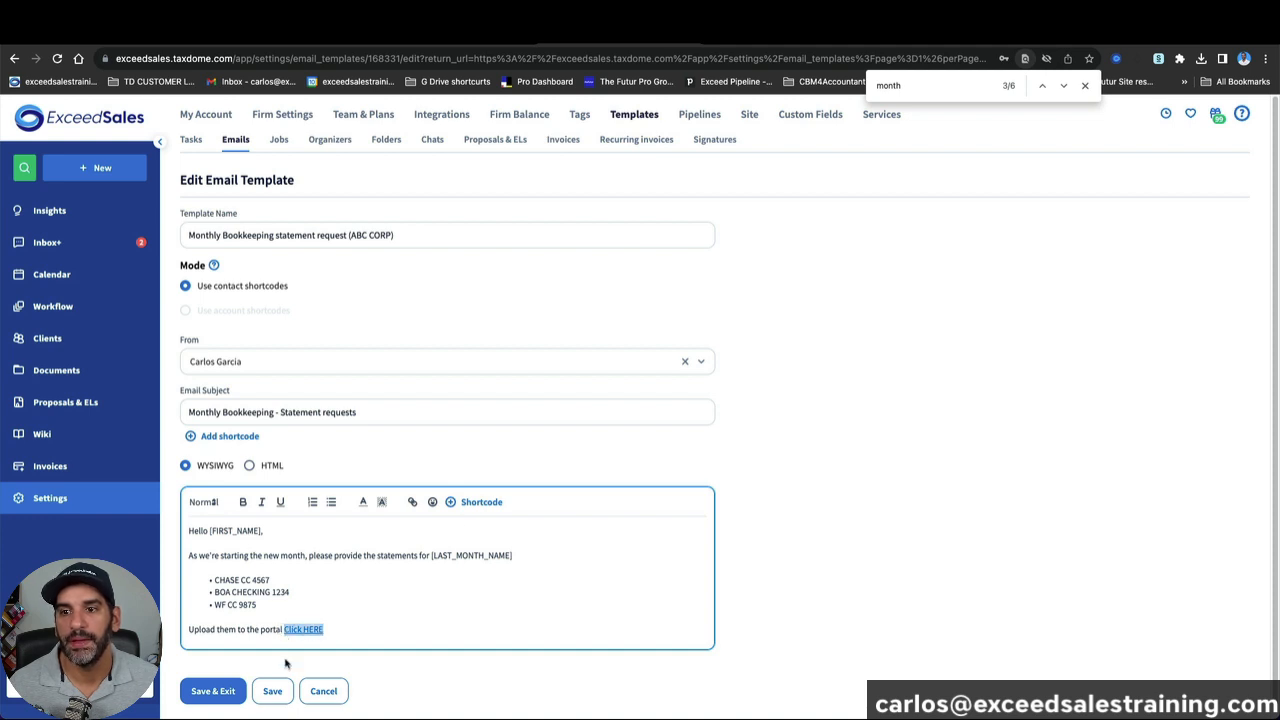
{"action": "left_click", "coordinate": [359, 630]}
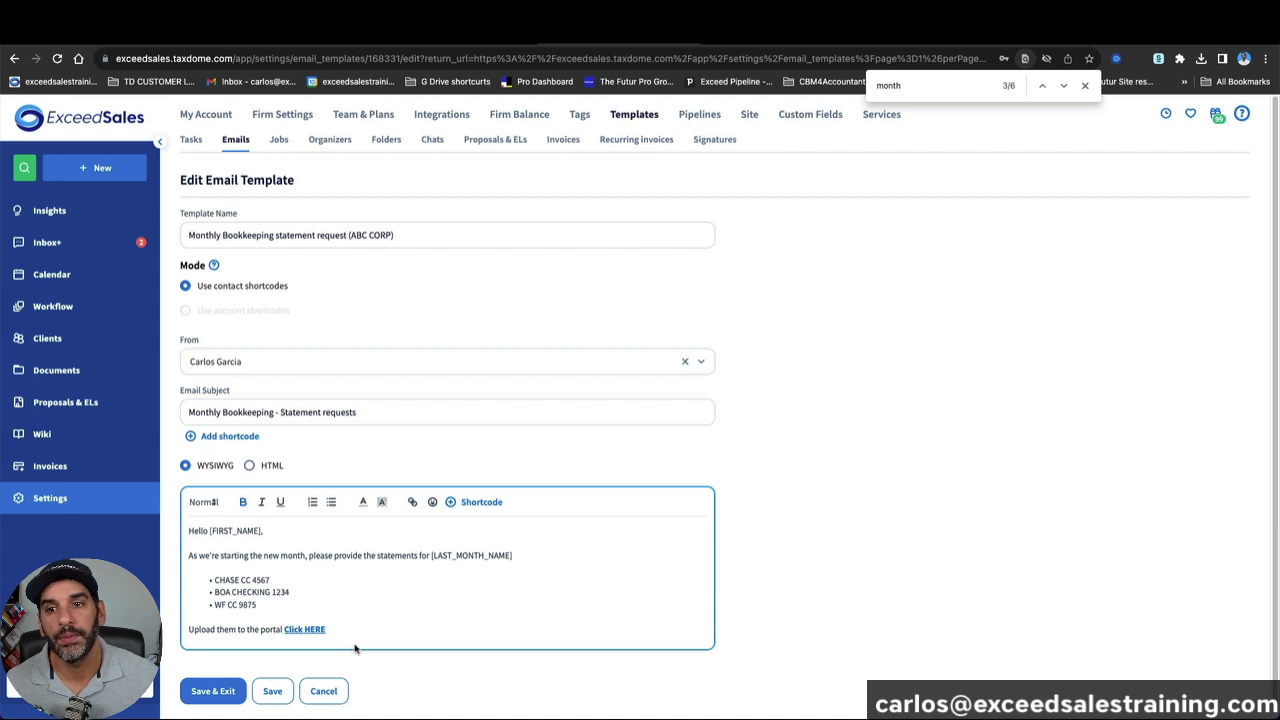
{"action": "left_click", "coordinate": [212, 691]}
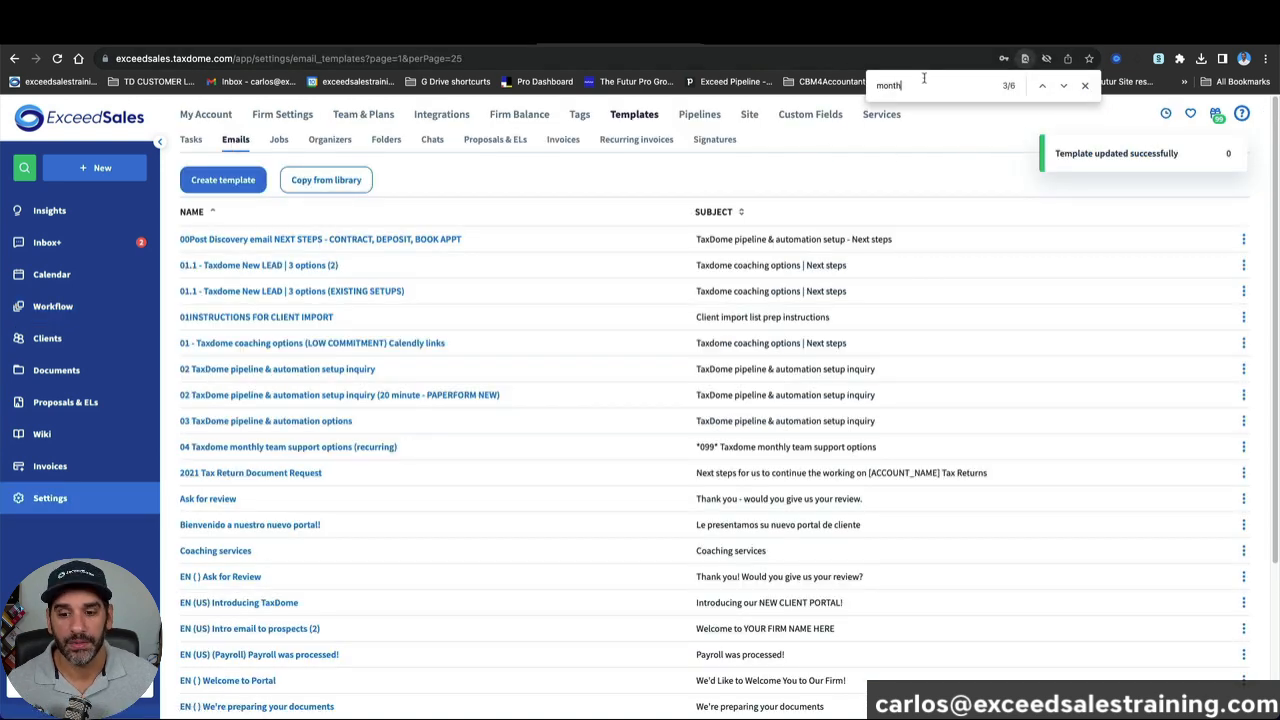
Step: Search the email template list for "abc" and highlight the ABC CORP statement request template's name
{"action": "key", "text": "BackSpace"}
{"action": "key", "text": "BackSpace"}
{"action": "key", "text": "BackSpace"}
{"action": "key", "text": "BackSpace"}
{"action": "key", "text": "BackSpace"}
{"action": "type", "text": "ab"}
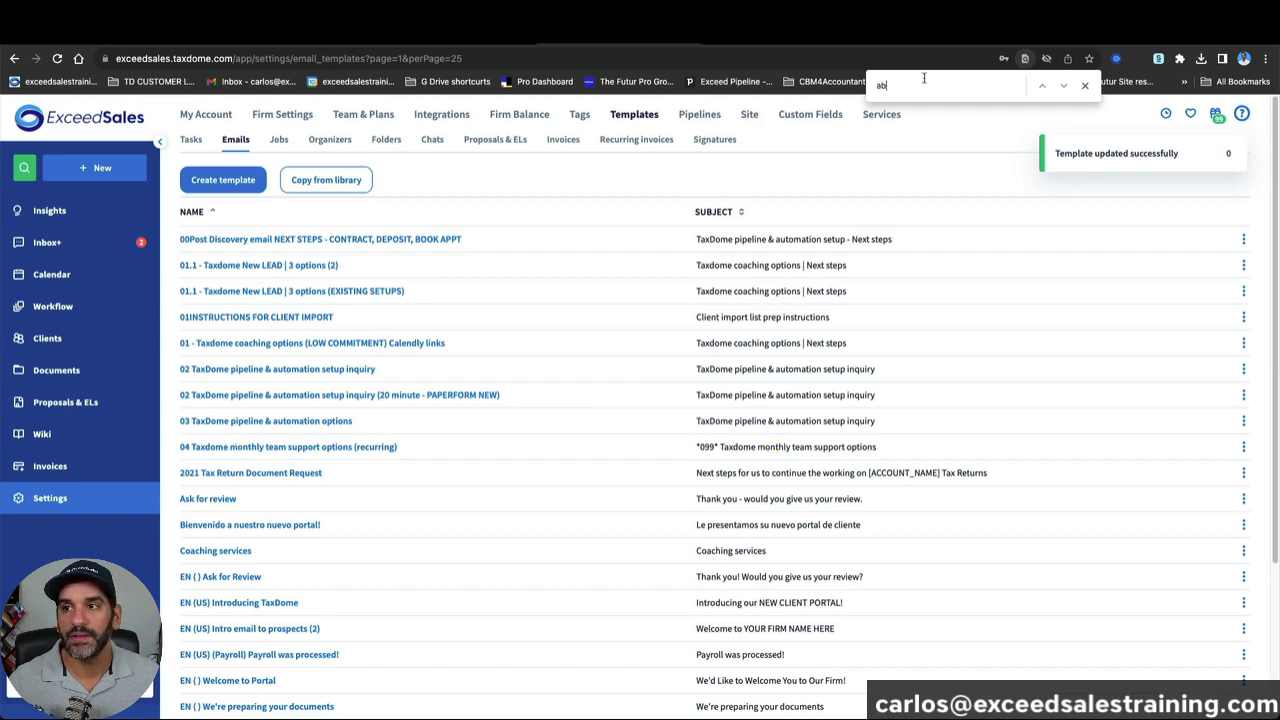
{"action": "type", "text": "c"}
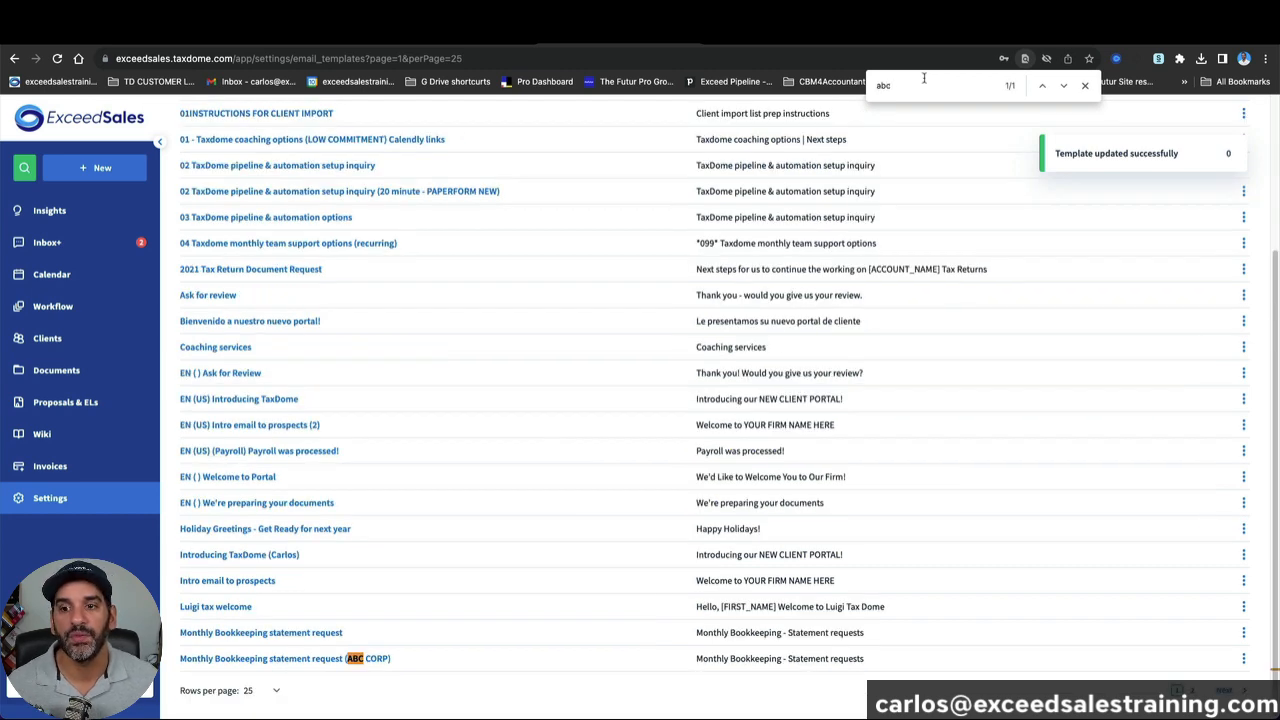
{"action": "triple_click", "coordinate": [415, 660]}
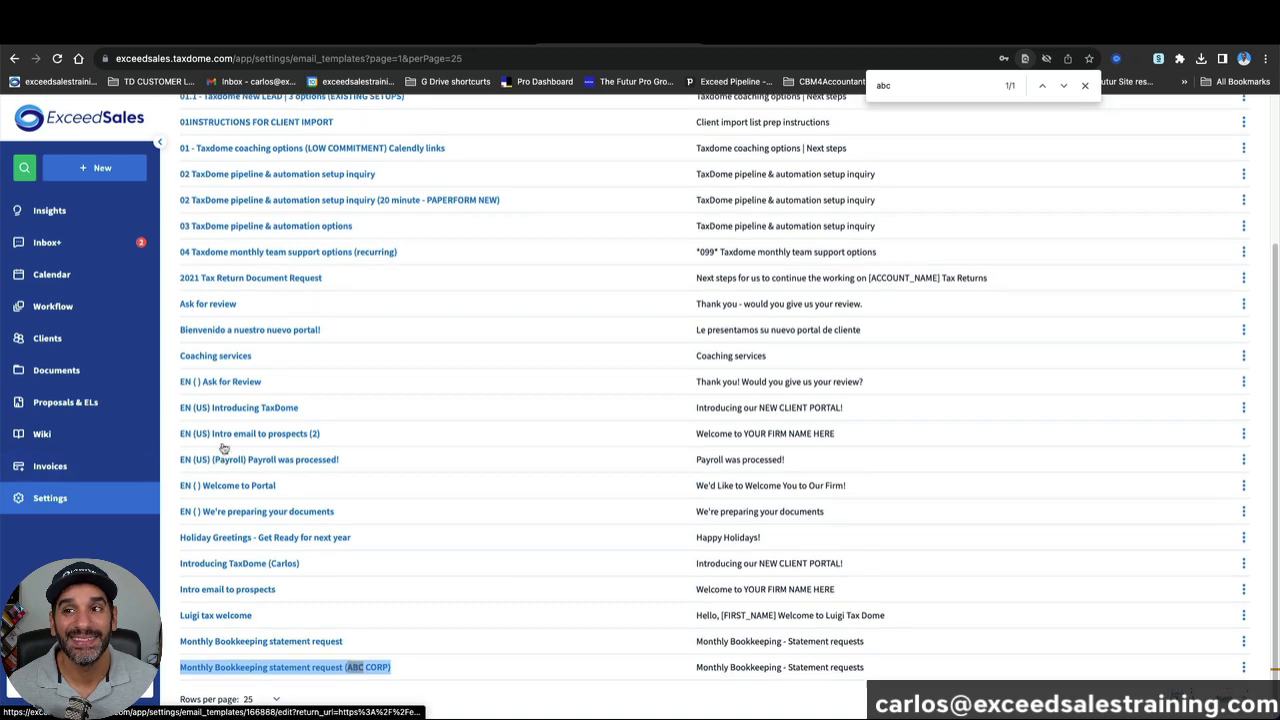
Step: Create a new account tag named "MOBK ABC CORP", keeping the default color
{"action": "scroll", "coordinate": [300, 420], "scroll_direction": "up", "scroll_amount": 3}
{"action": "left_click", "coordinate": [579, 114]}
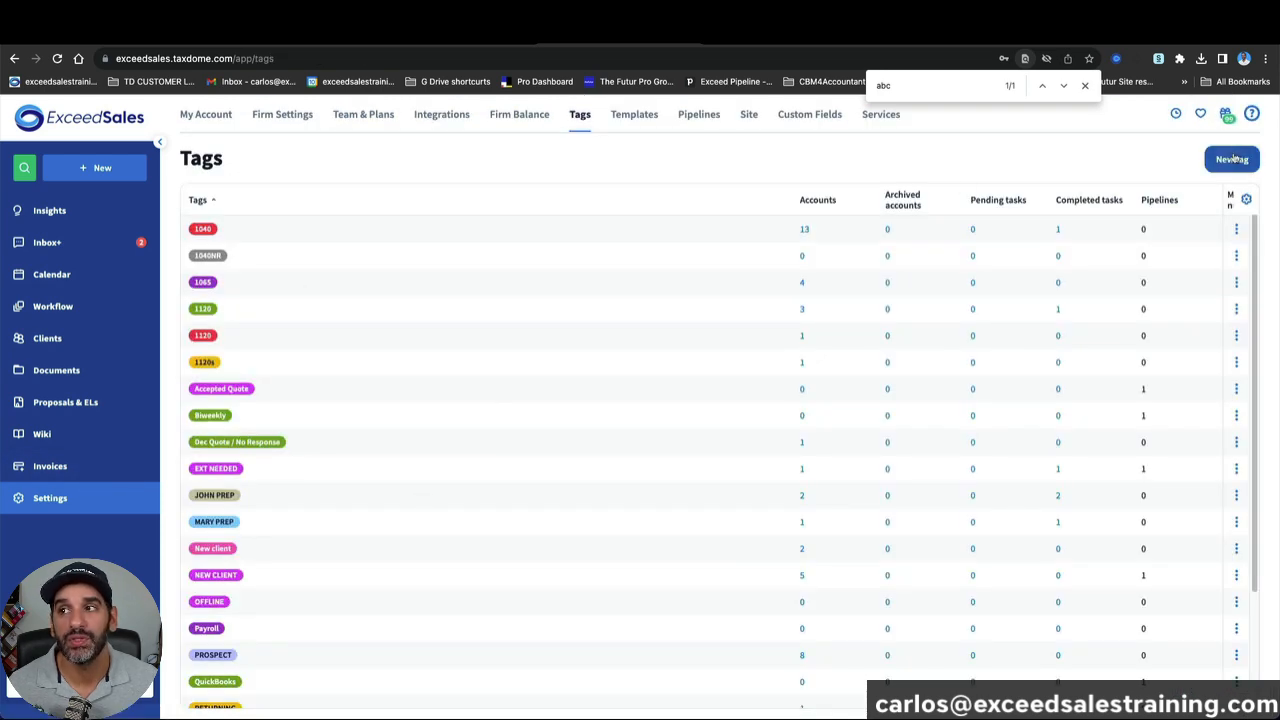
{"action": "left_click", "coordinate": [1235, 158]}
{"action": "left_click", "coordinate": [952, 200]}
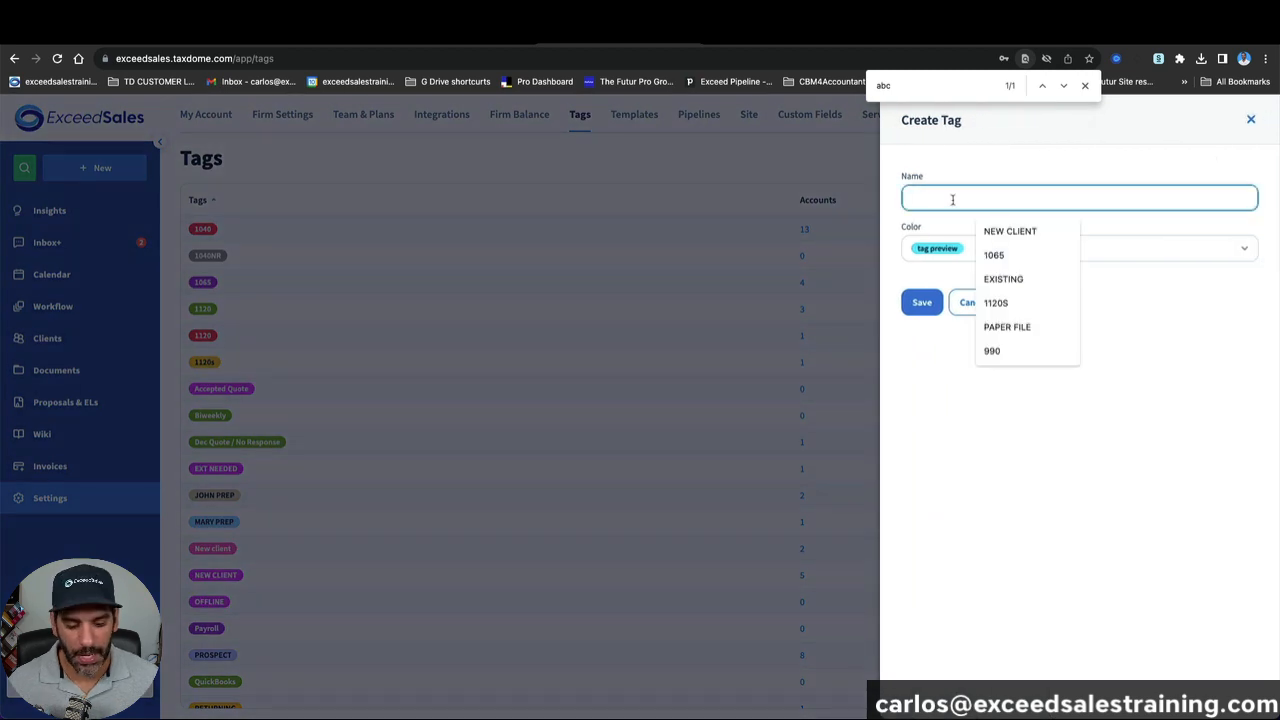
{"action": "type", "text": "MOBK"}
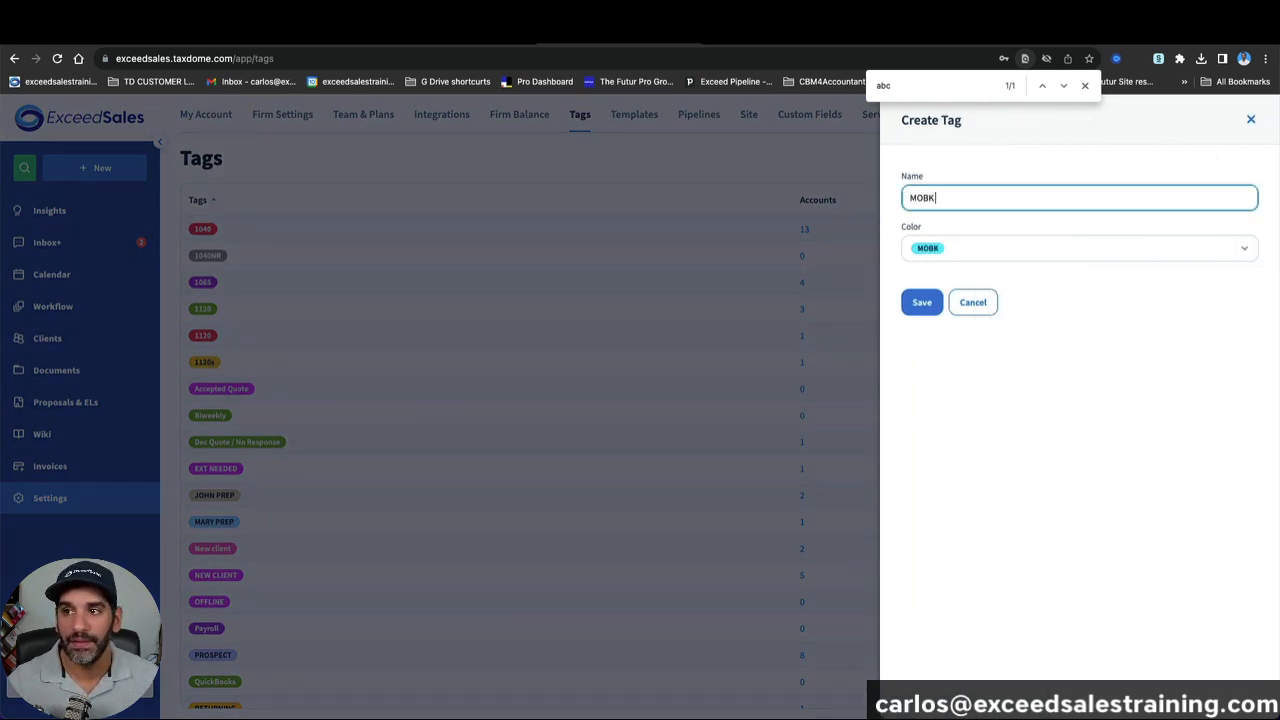
{"action": "type", "text": " ABC"}
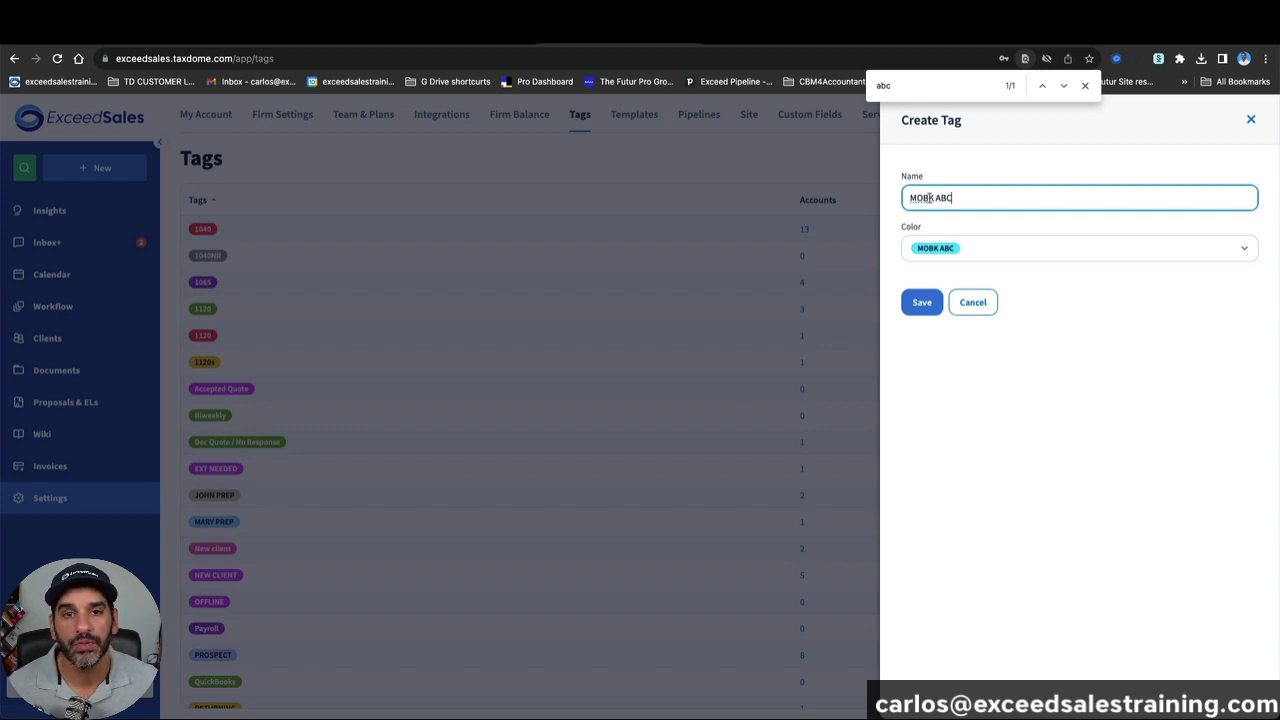
{"action": "type", "text": " CORP"}
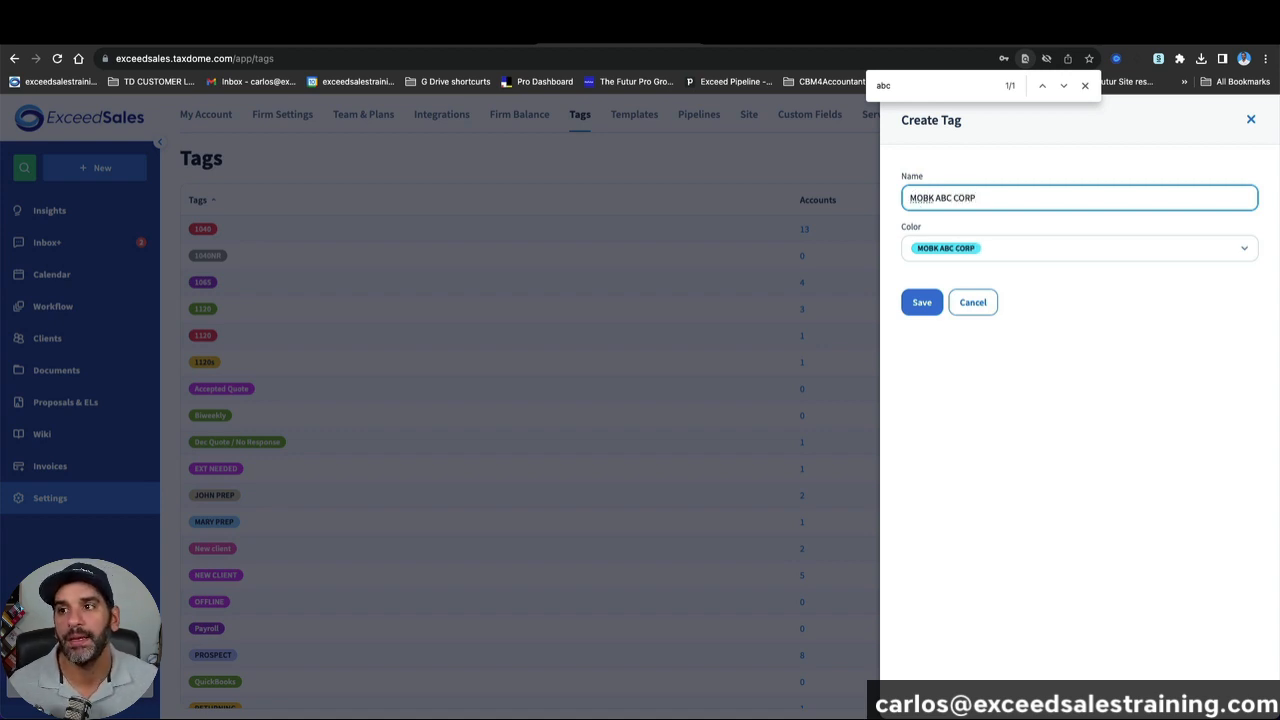
{"action": "left_click", "coordinate": [921, 302]}
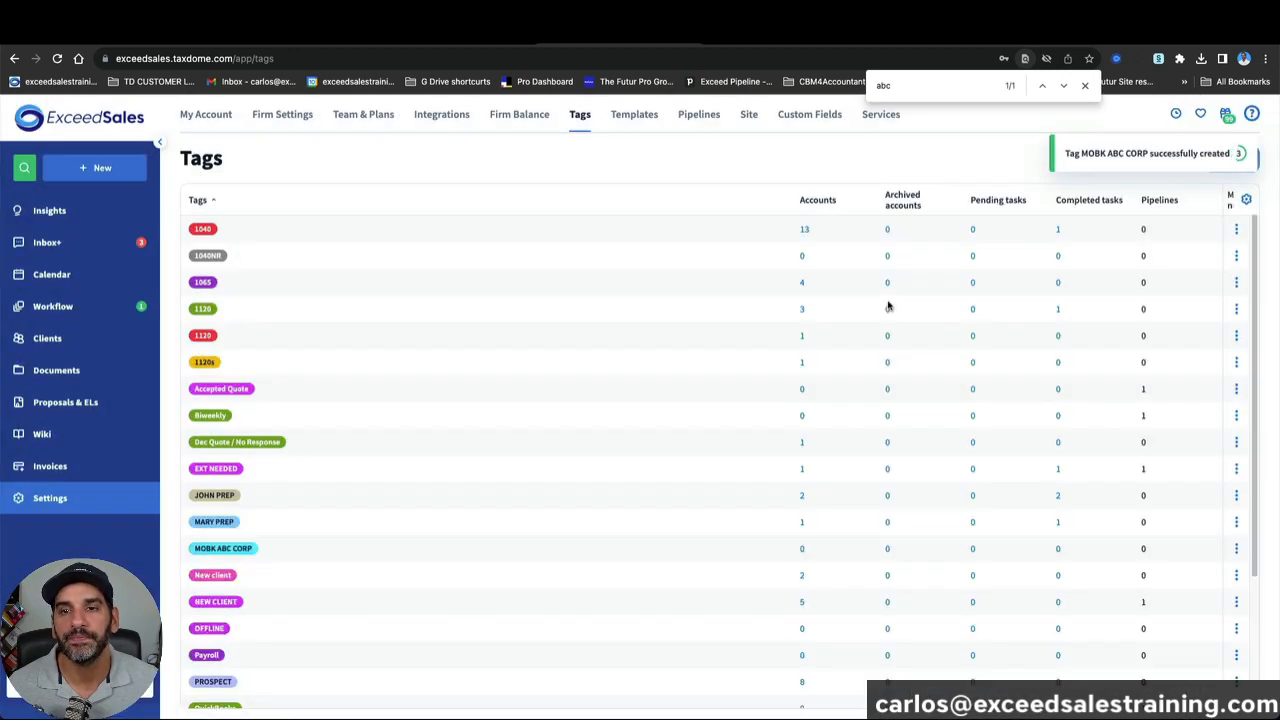
Step: Look up the ABC Company client and open its account info page
{"action": "left_click", "coordinate": [26, 172]}
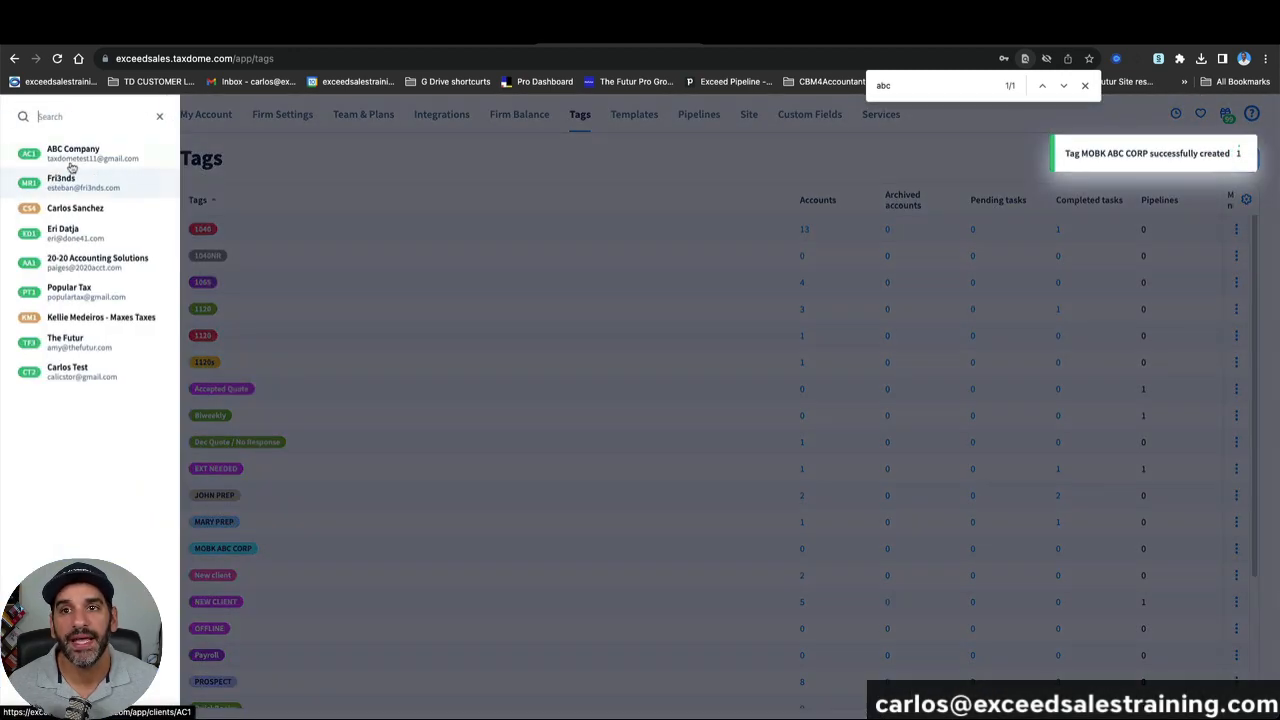
{"action": "left_click", "coordinate": [84, 160]}
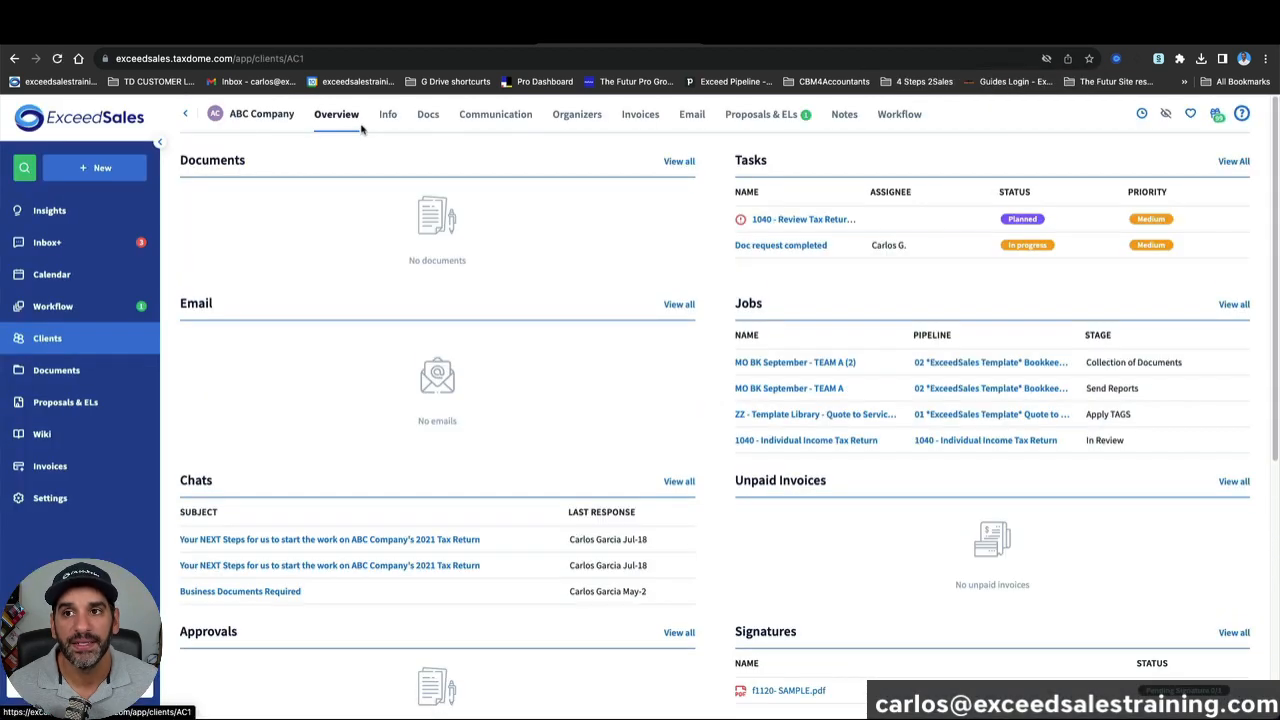
{"action": "left_click", "coordinate": [388, 120]}
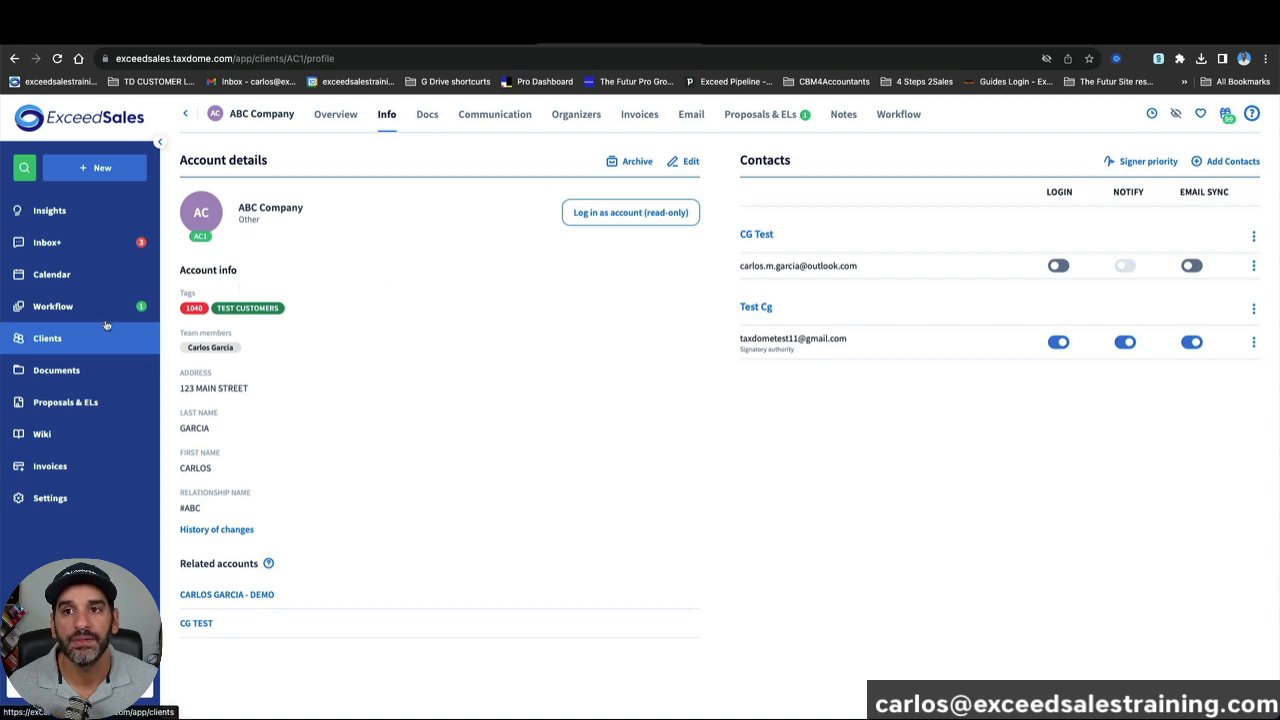
{"action": "left_click", "coordinate": [24, 167]}
{"action": "left_click", "coordinate": [72, 158]}
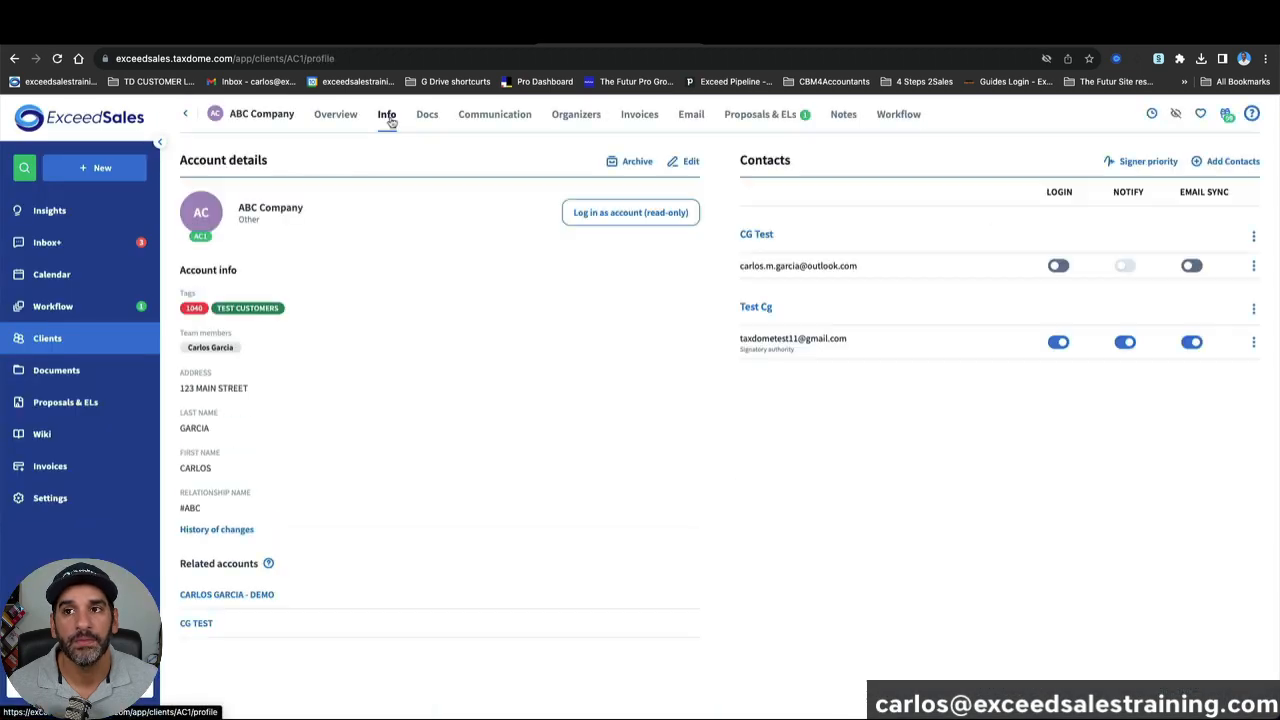
Step: Add the "MOBK ABC CORP" tag to the ABC Company account and save the account
{"action": "left_click", "coordinate": [684, 163]}
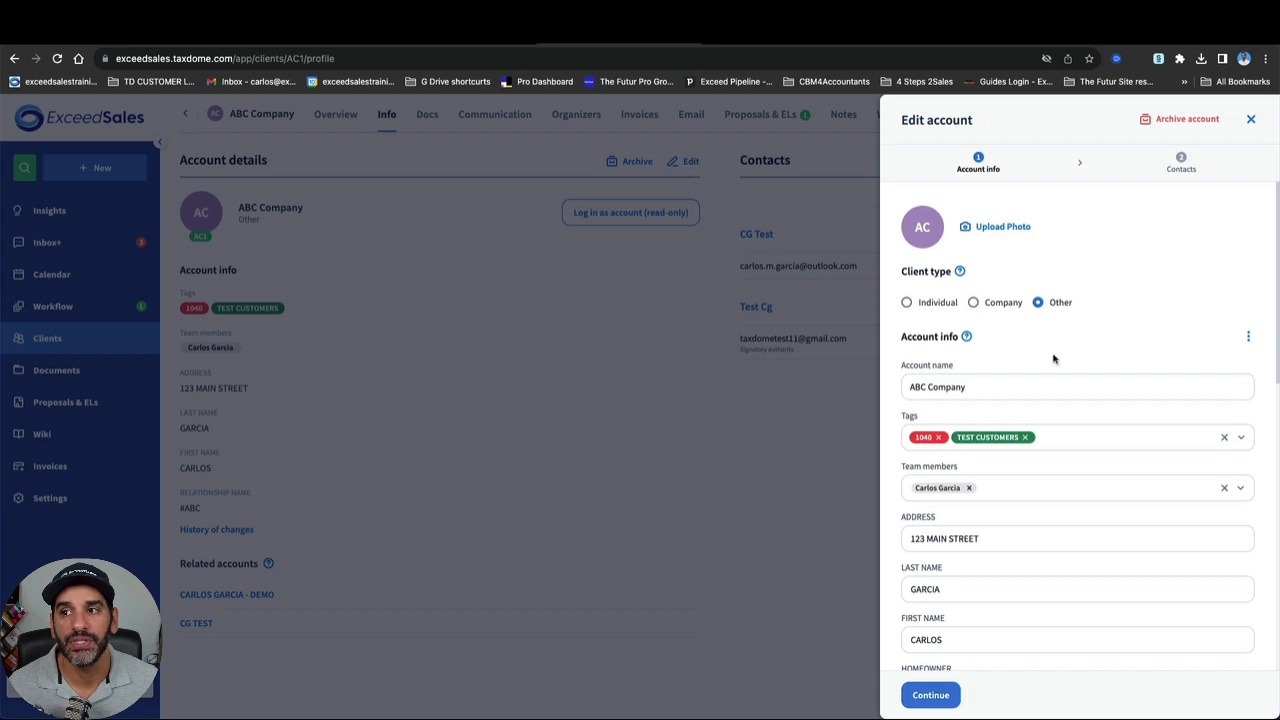
{"action": "left_click", "coordinate": [1086, 440]}
{"action": "type", "text": "abc"}
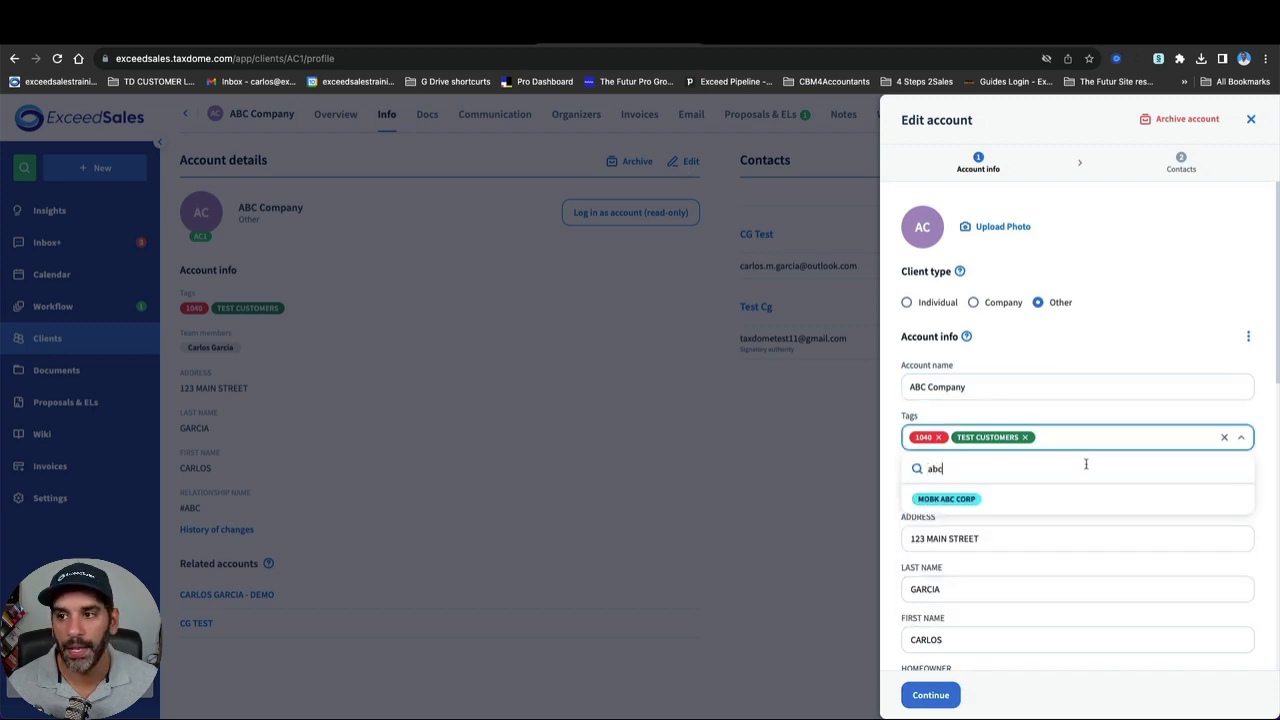
{"action": "left_click", "coordinate": [945, 497]}
{"action": "left_click", "coordinate": [918, 690]}
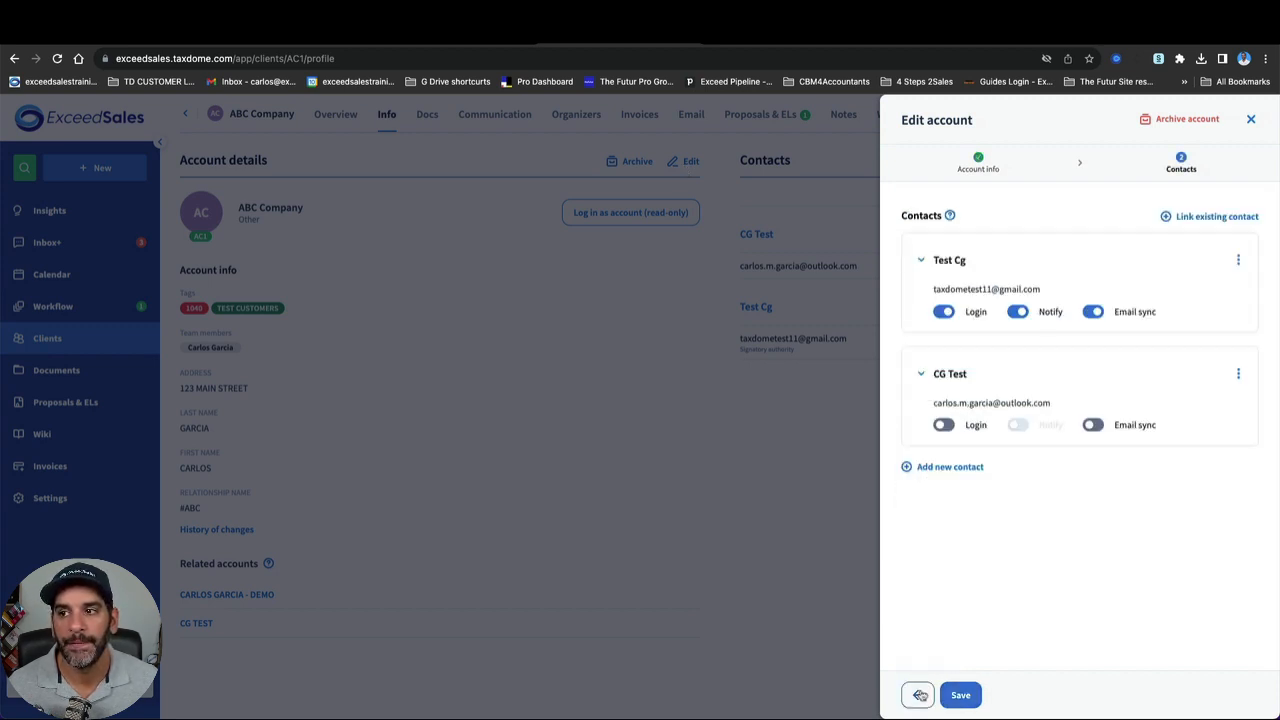
{"action": "left_click", "coordinate": [960, 695]}
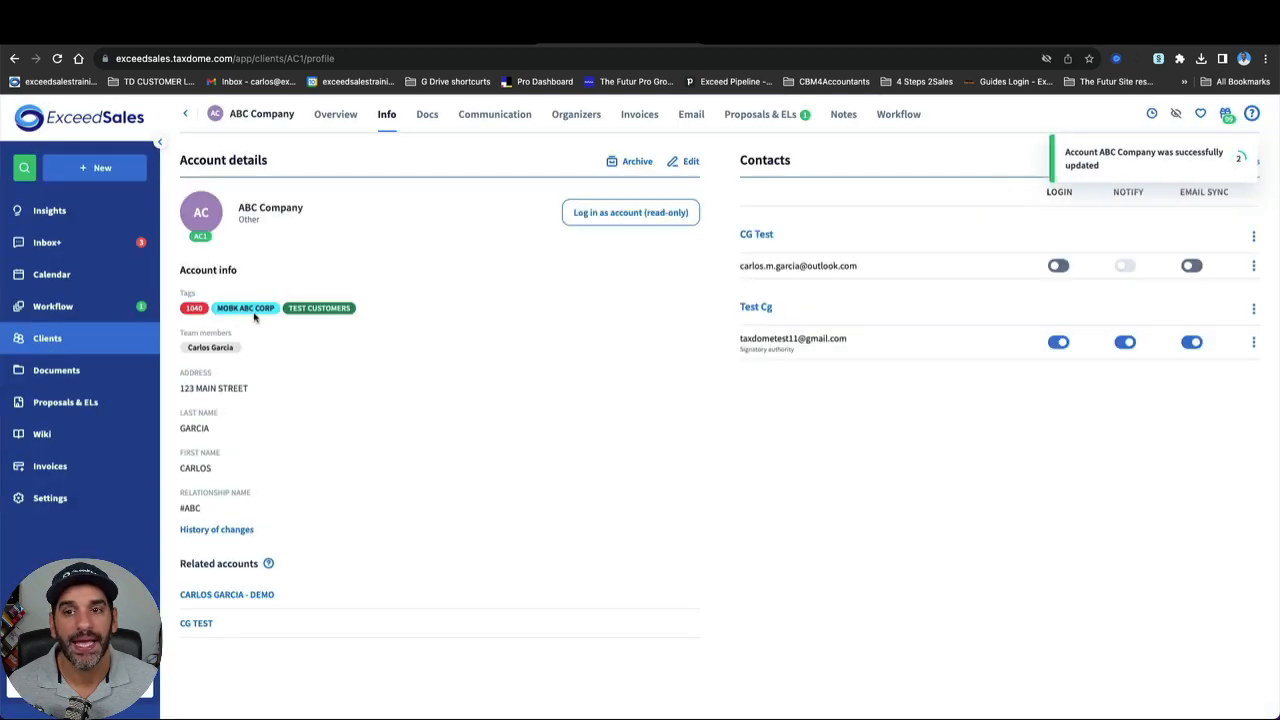
Step: Open the "02 *ExceedSales Template* Bookkeeping" pipeline for editing
{"action": "left_click", "coordinate": [92, 316]}
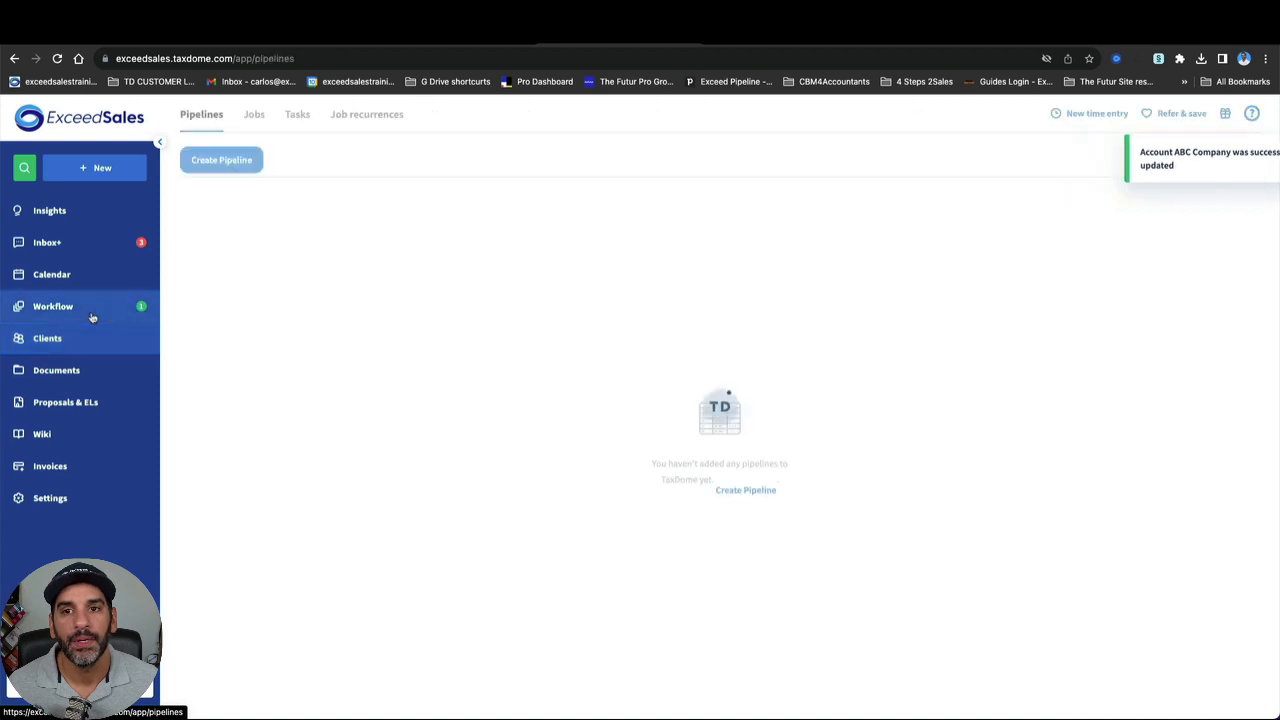
{"action": "left_click", "coordinate": [243, 247]}
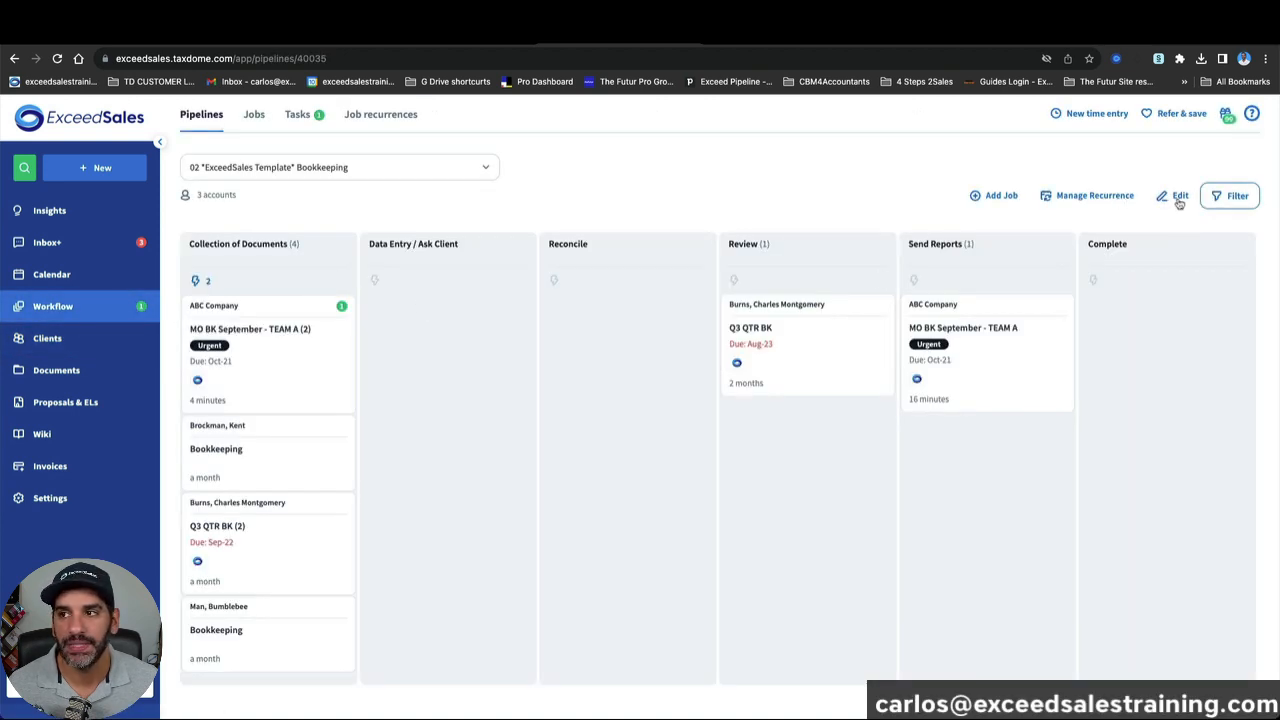
{"action": "left_click", "coordinate": [1179, 197]}
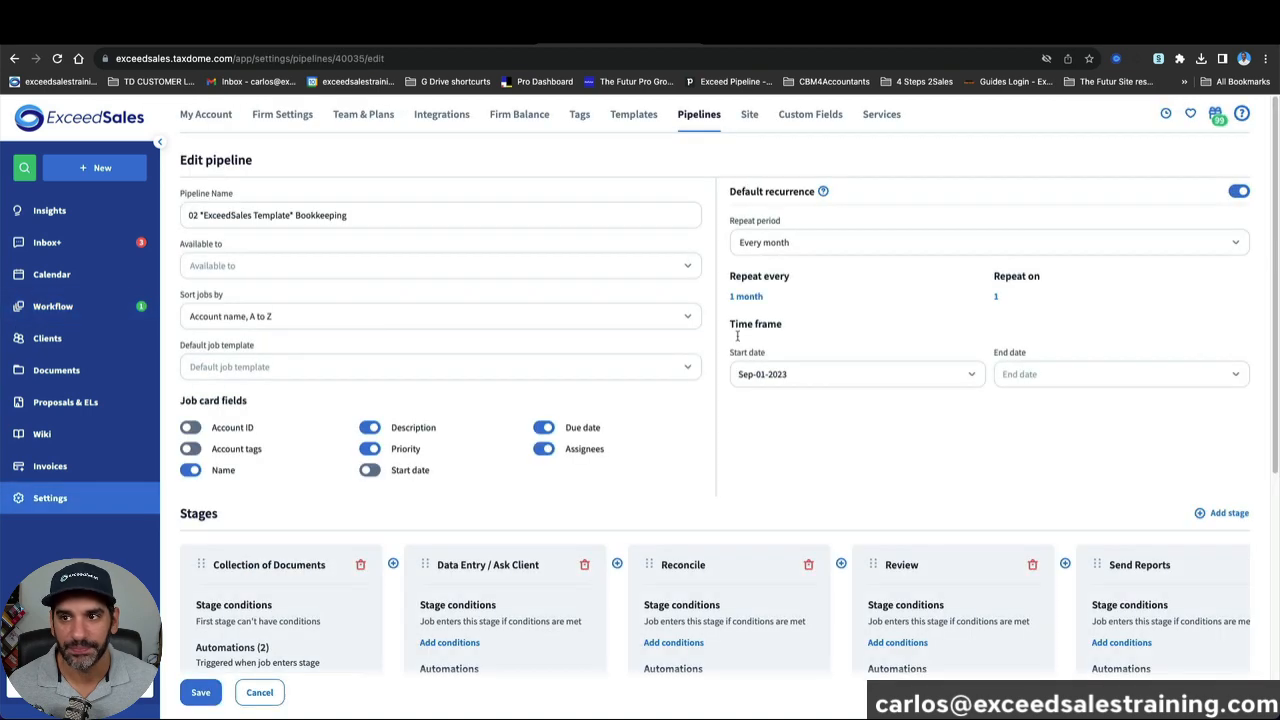
Step: Set the Collection of Documents stage's Send email automation to the "Monthly Bookkeeping statement request (ABC CORP)" template
{"action": "scroll", "coordinate": [418, 503], "scroll_direction": "down", "scroll_amount": 4}
{"action": "scroll", "coordinate": [418, 503], "scroll_direction": "down", "scroll_amount": 2}
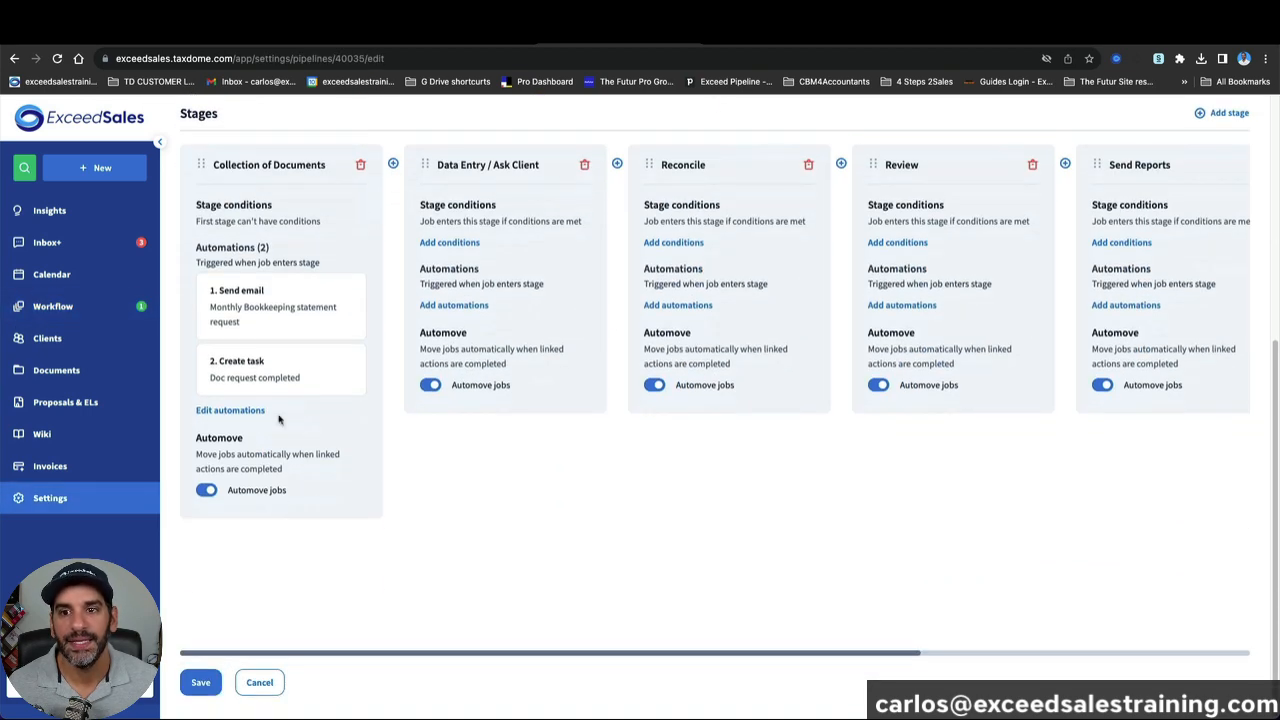
{"action": "left_click", "coordinate": [259, 319]}
{"action": "left_click", "coordinate": [1092, 228]}
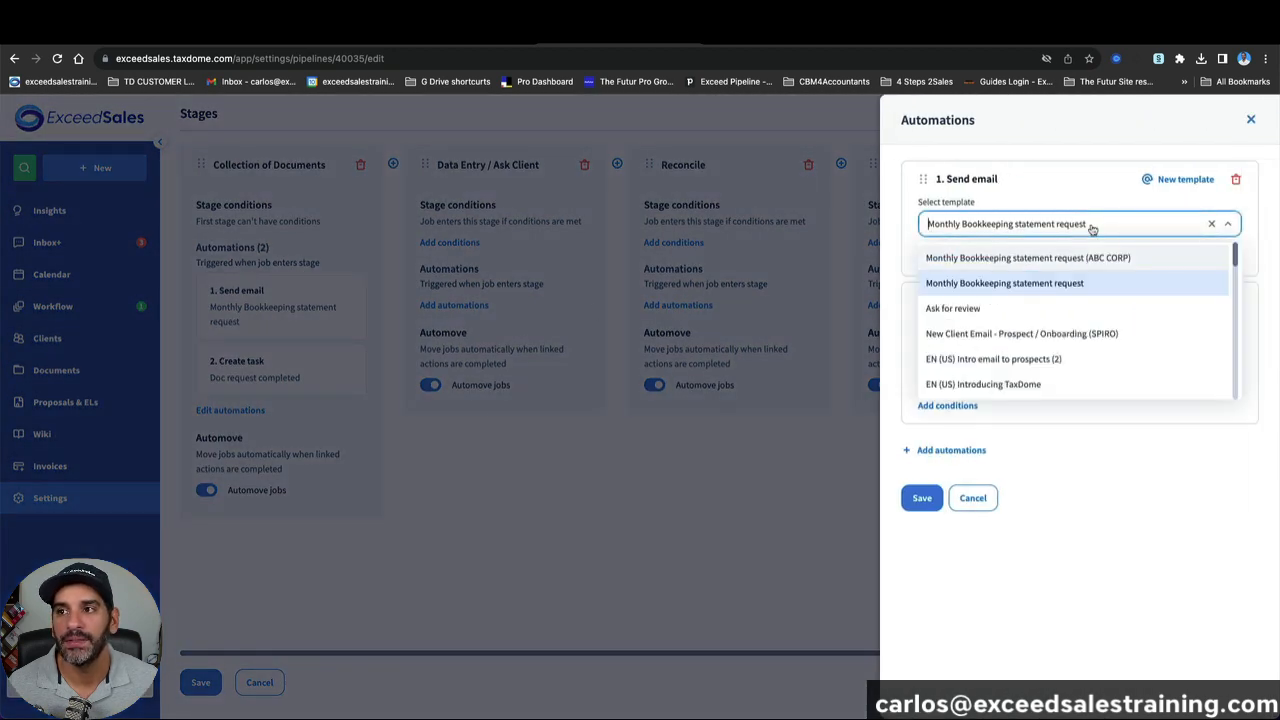
{"action": "left_click", "coordinate": [1093, 258]}
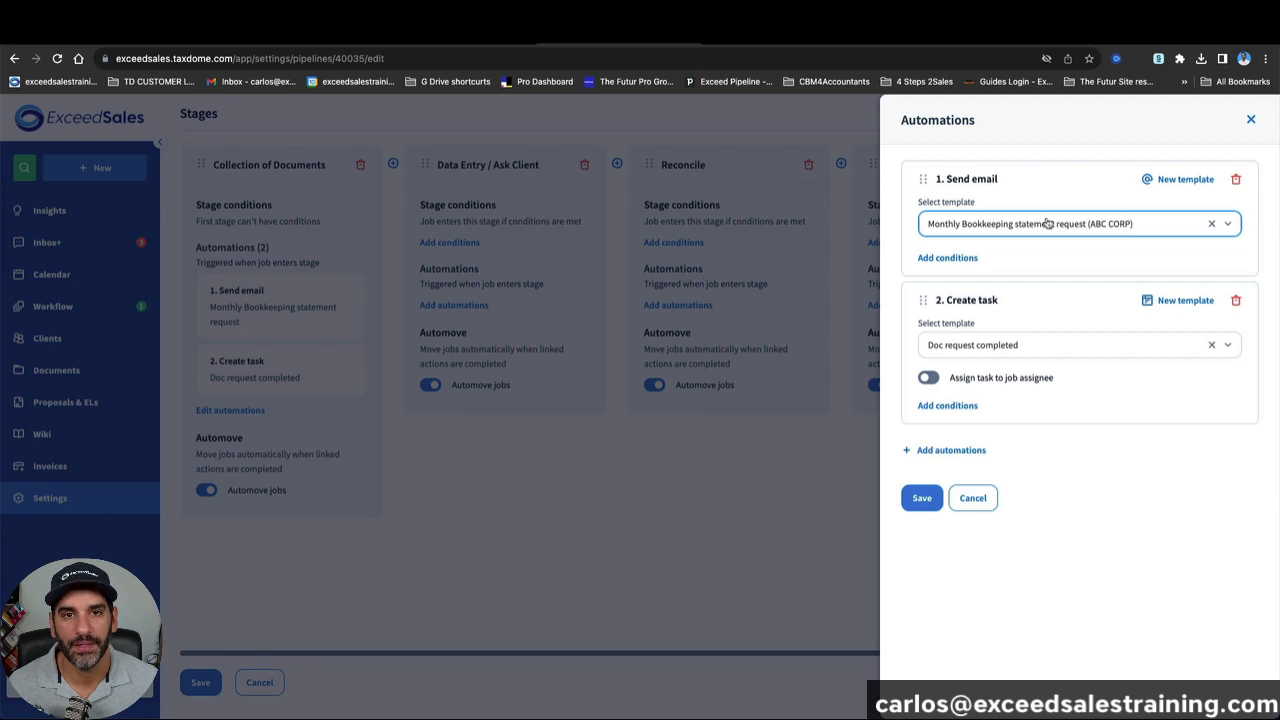
Step: Restrict the Send email automation to accounts tagged "MOBK ABC CORP" and save the stage's automations
{"action": "left_click", "coordinate": [947, 258]}
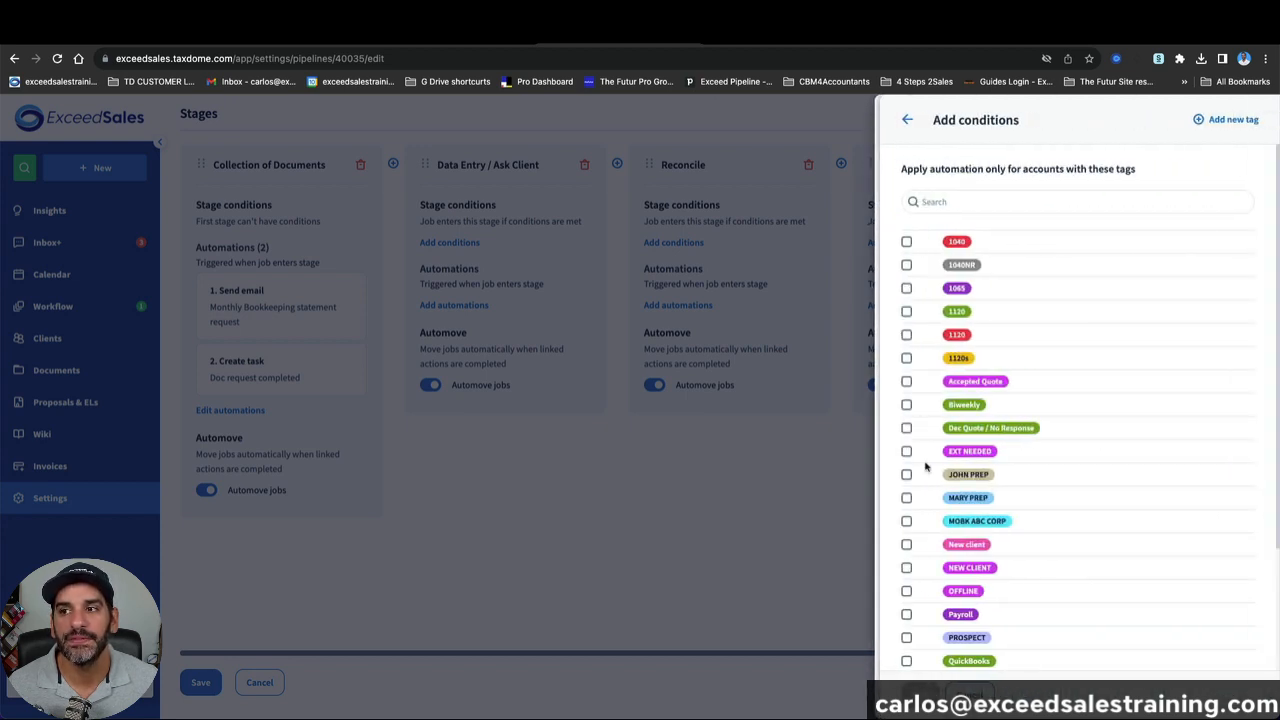
{"action": "left_click", "coordinate": [906, 521]}
{"action": "left_click", "coordinate": [928, 695]}
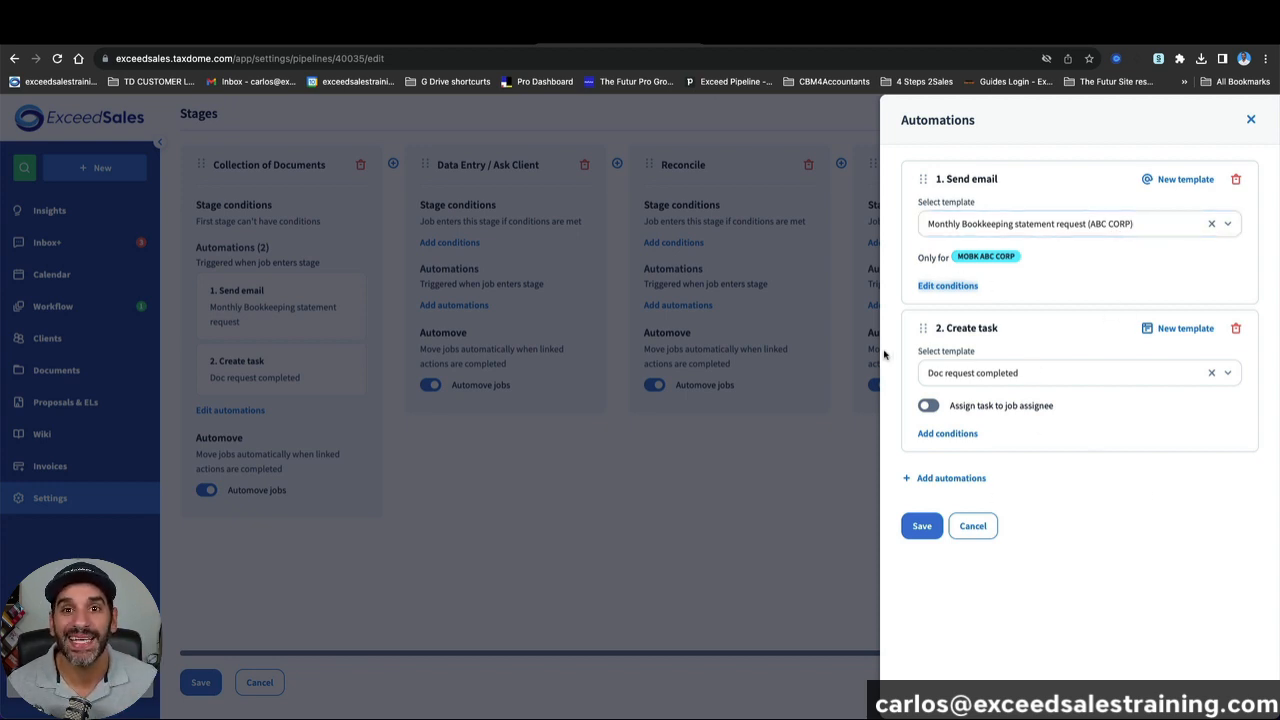
{"action": "left_click", "coordinate": [933, 539]}
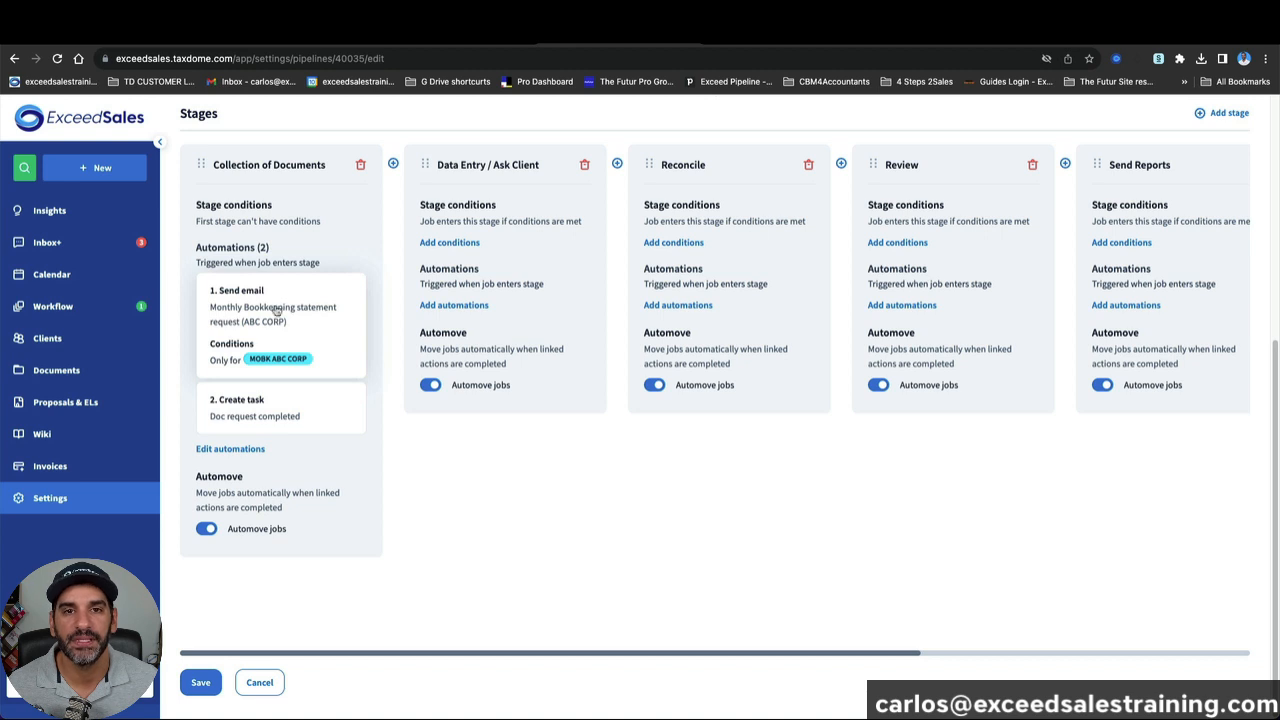
Step: Save the pipeline and delete ABC Company's "MO BK September - TEAM A (2)" job from the Collection of Documents stage
{"action": "left_click", "coordinate": [201, 683]}
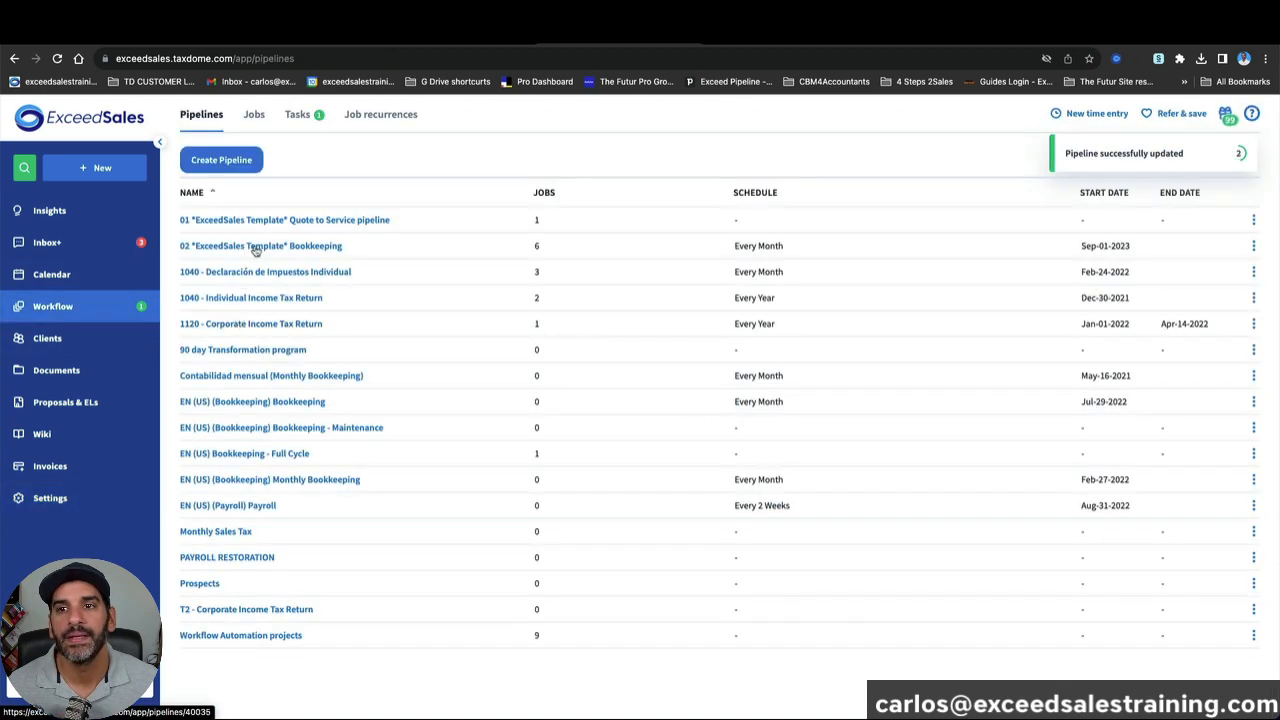
{"action": "left_click", "coordinate": [258, 246]}
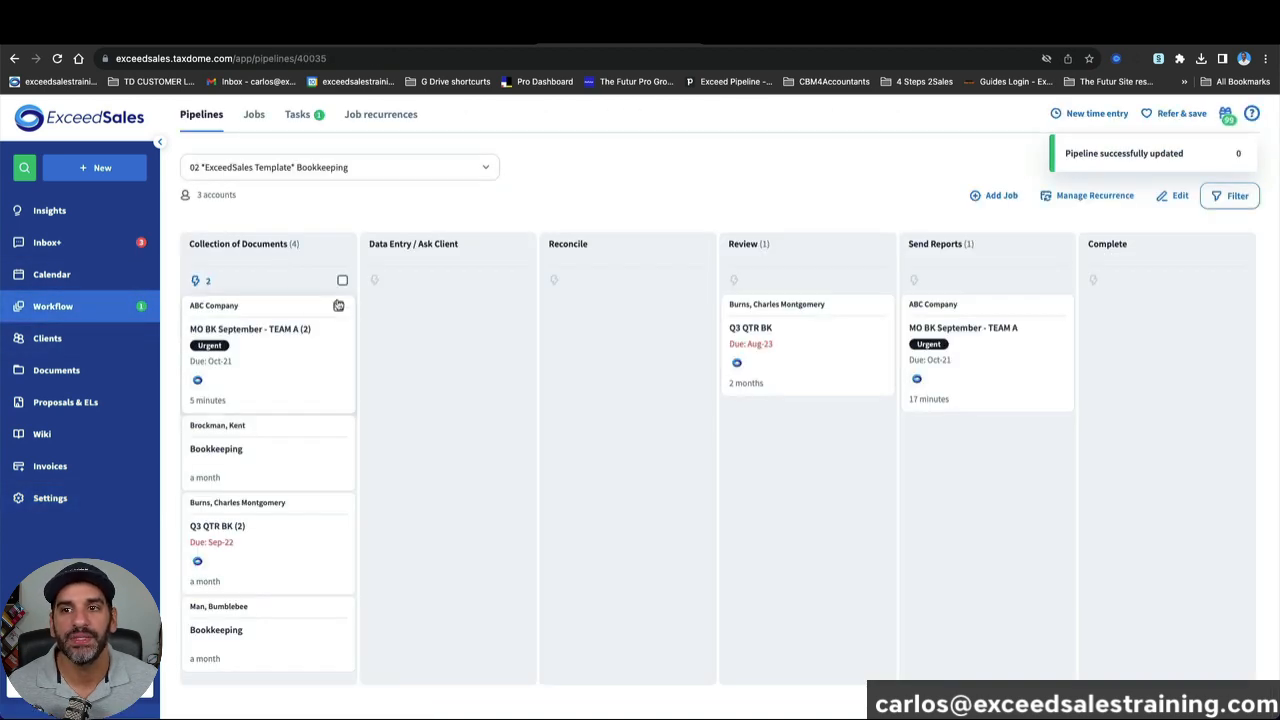
{"action": "left_click", "coordinate": [338, 308]}
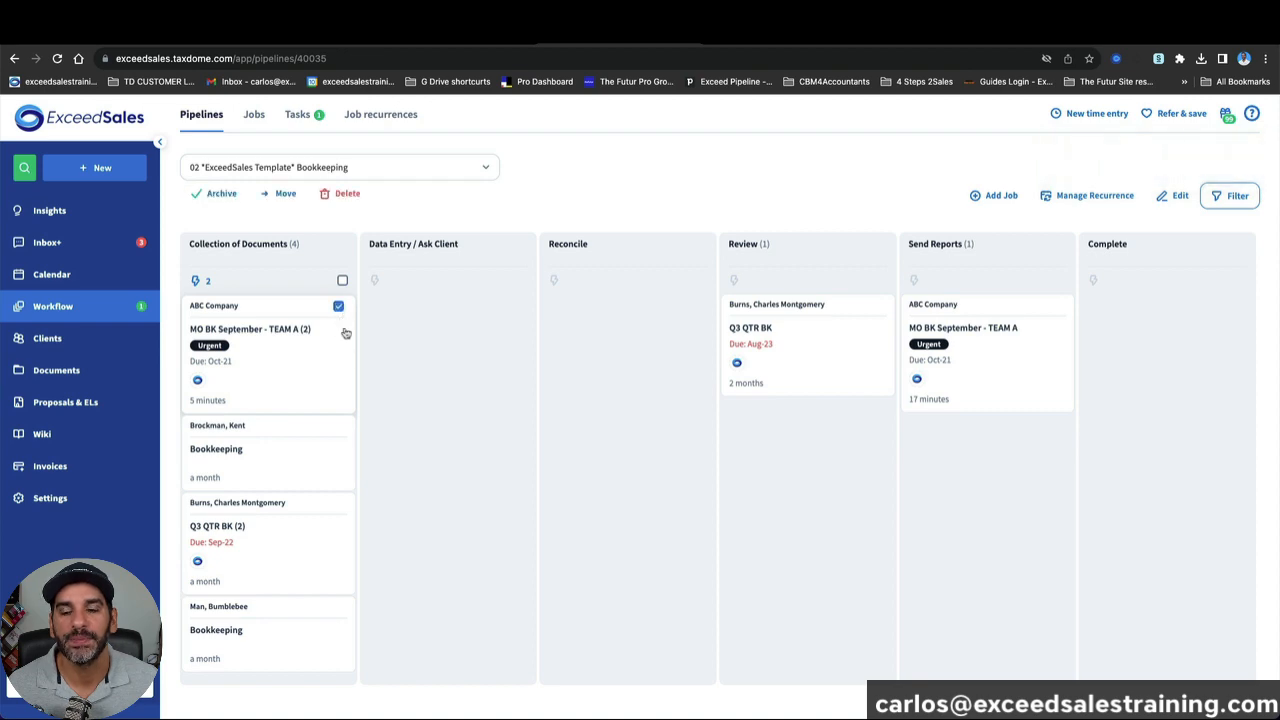
{"action": "left_click", "coordinate": [308, 352]}
{"action": "left_click", "coordinate": [389, 347]}
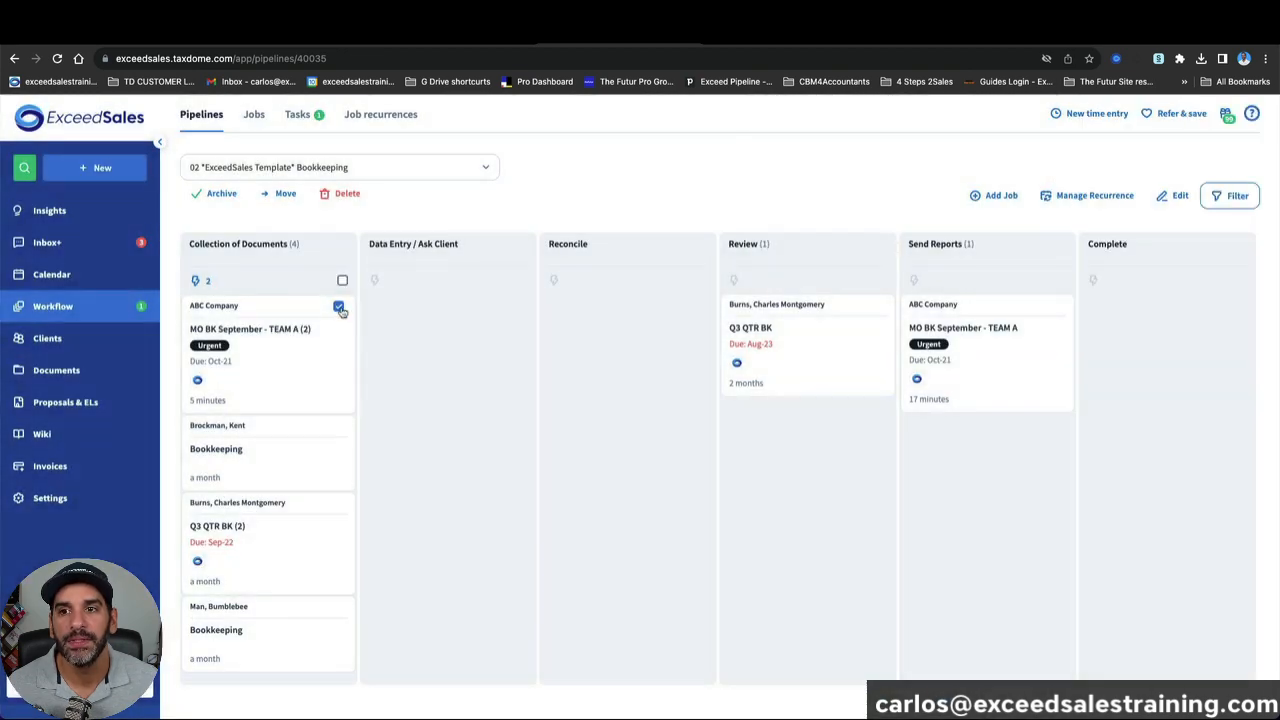
{"action": "left_click", "coordinate": [345, 195]}
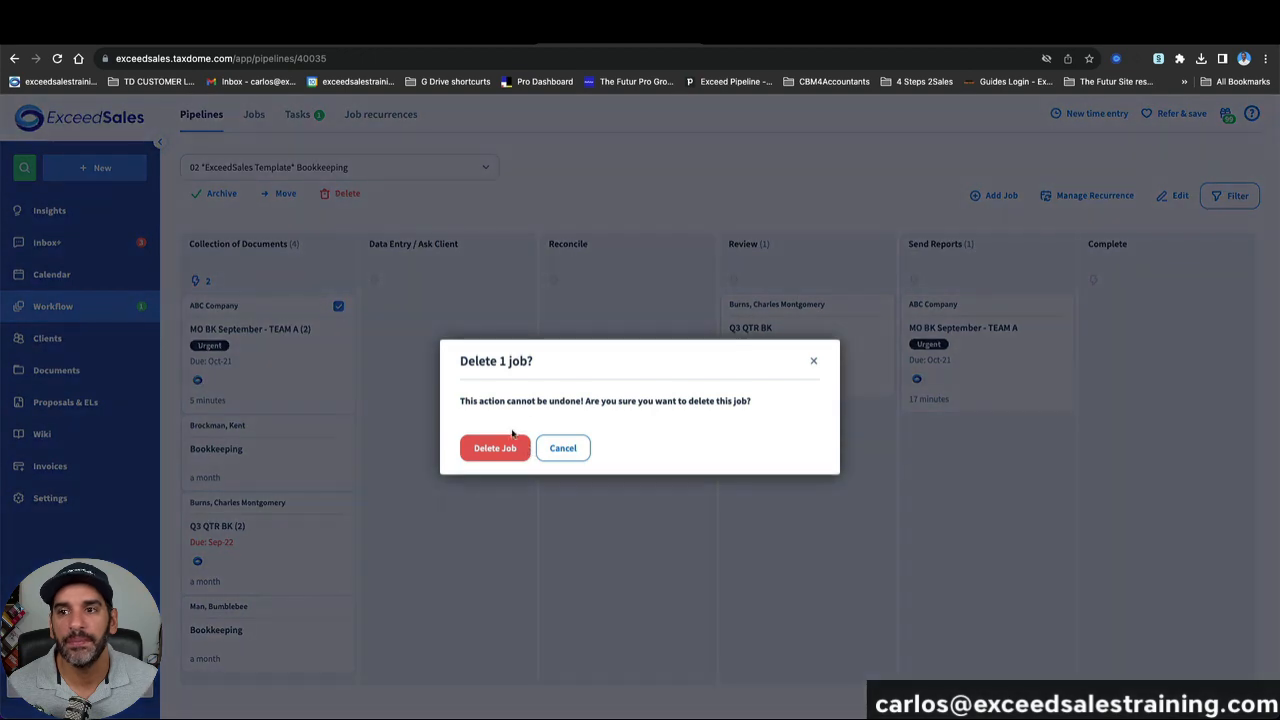
{"action": "left_click", "coordinate": [508, 446]}
Step: Set up a new job for ABC Company from the "Monthly Bookkeeping - TEAM A" template and check the tag condition on its email automation
{"action": "left_click", "coordinate": [995, 196]}
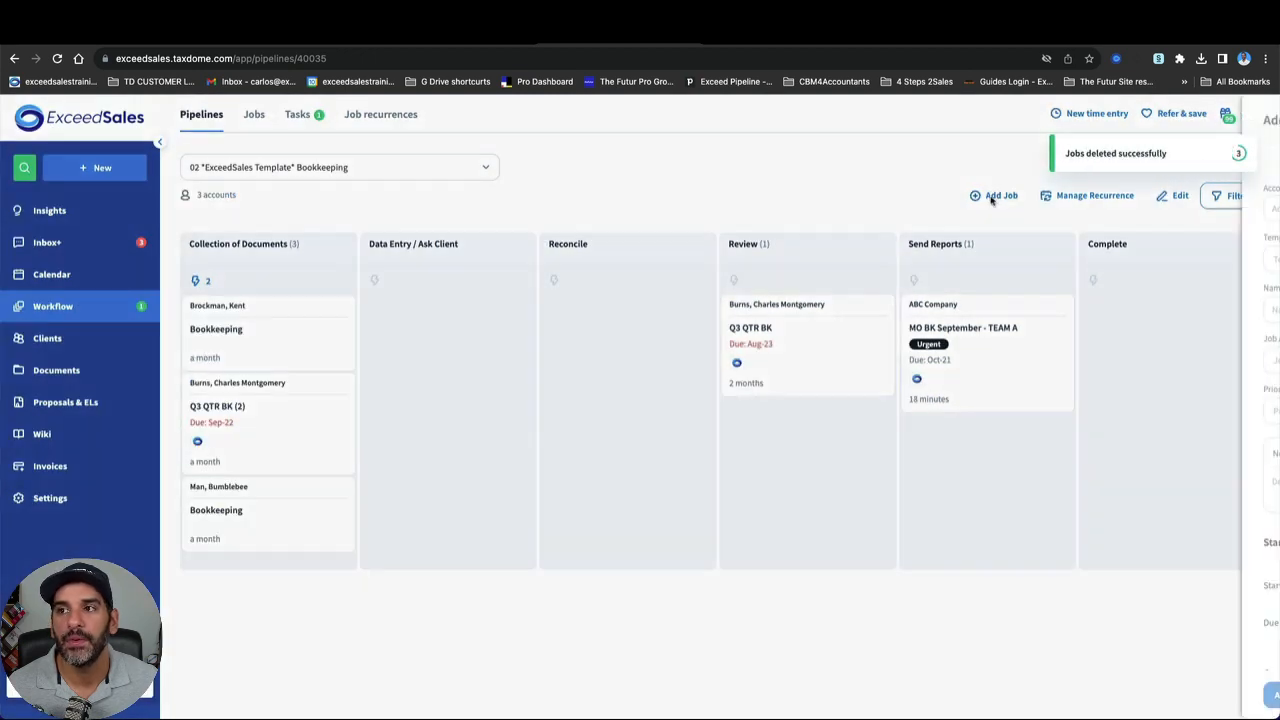
{"action": "left_click", "coordinate": [965, 206]}
{"action": "type", "text": "abc"}
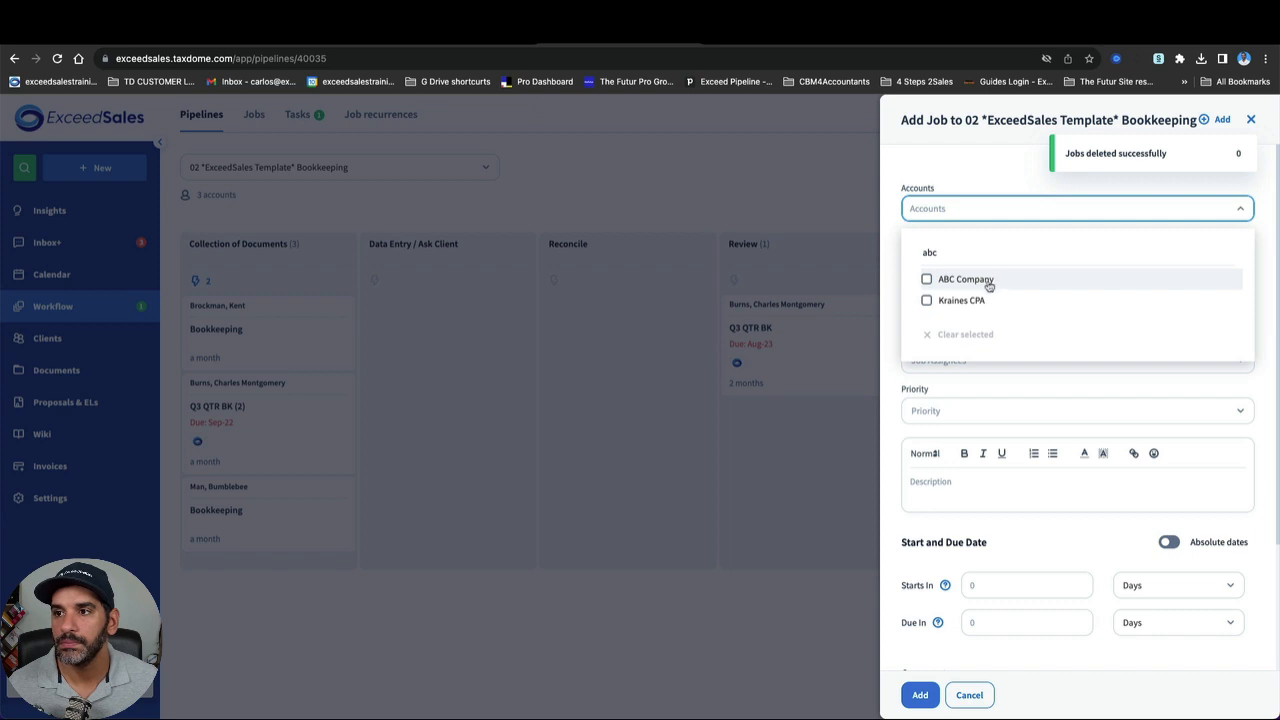
{"action": "left_click", "coordinate": [990, 279]}
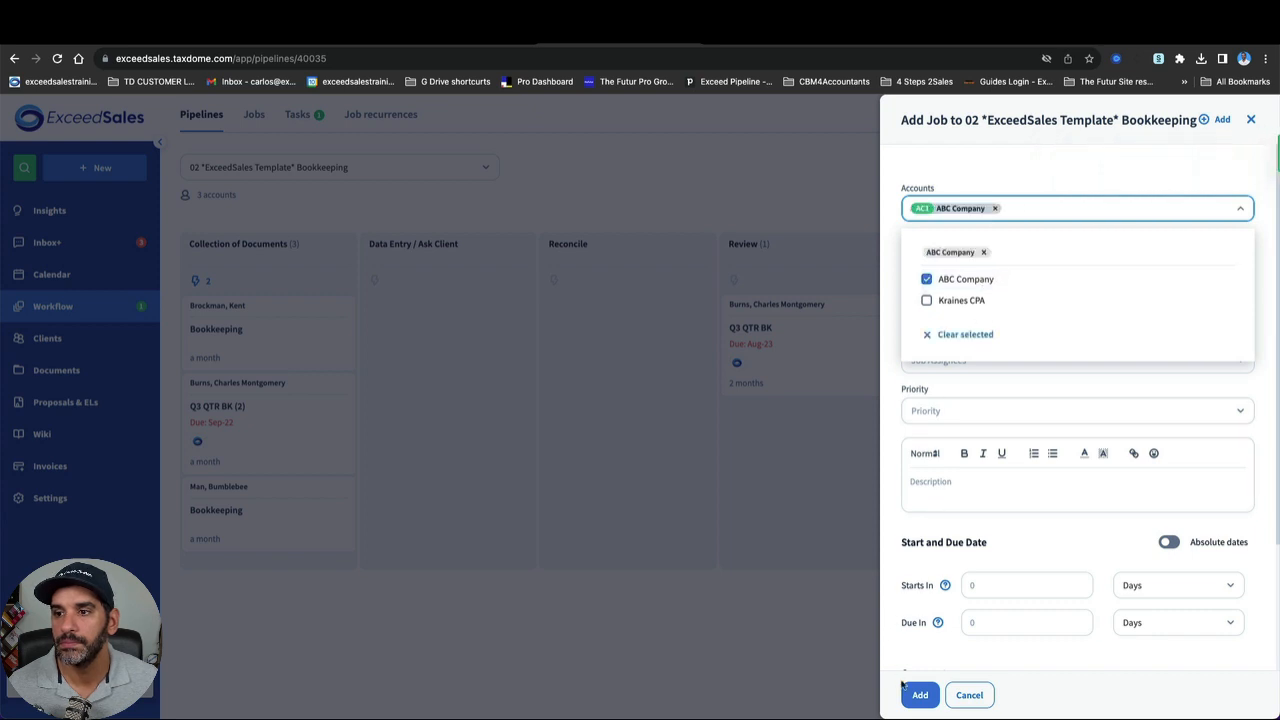
{"action": "left_click", "coordinate": [910, 548]}
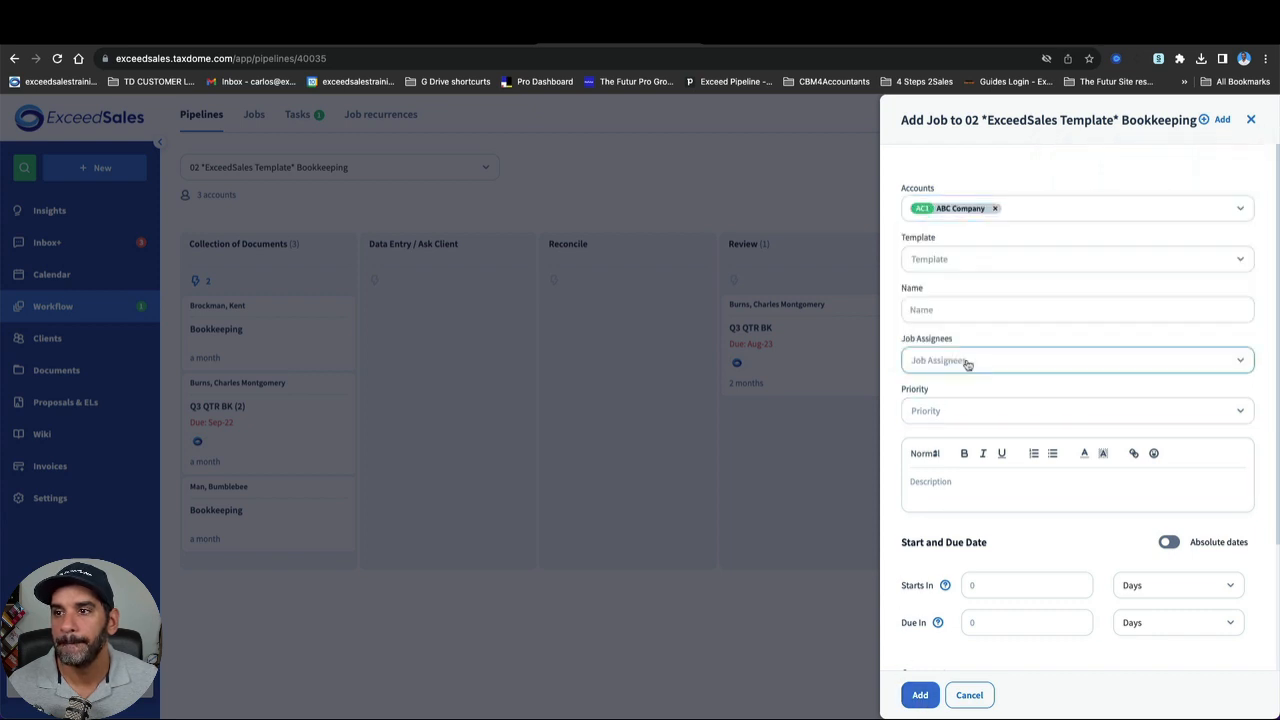
{"action": "left_click", "coordinate": [982, 258]}
{"action": "scroll", "coordinate": [1000, 380], "scroll_direction": "down", "scroll_amount": 10}
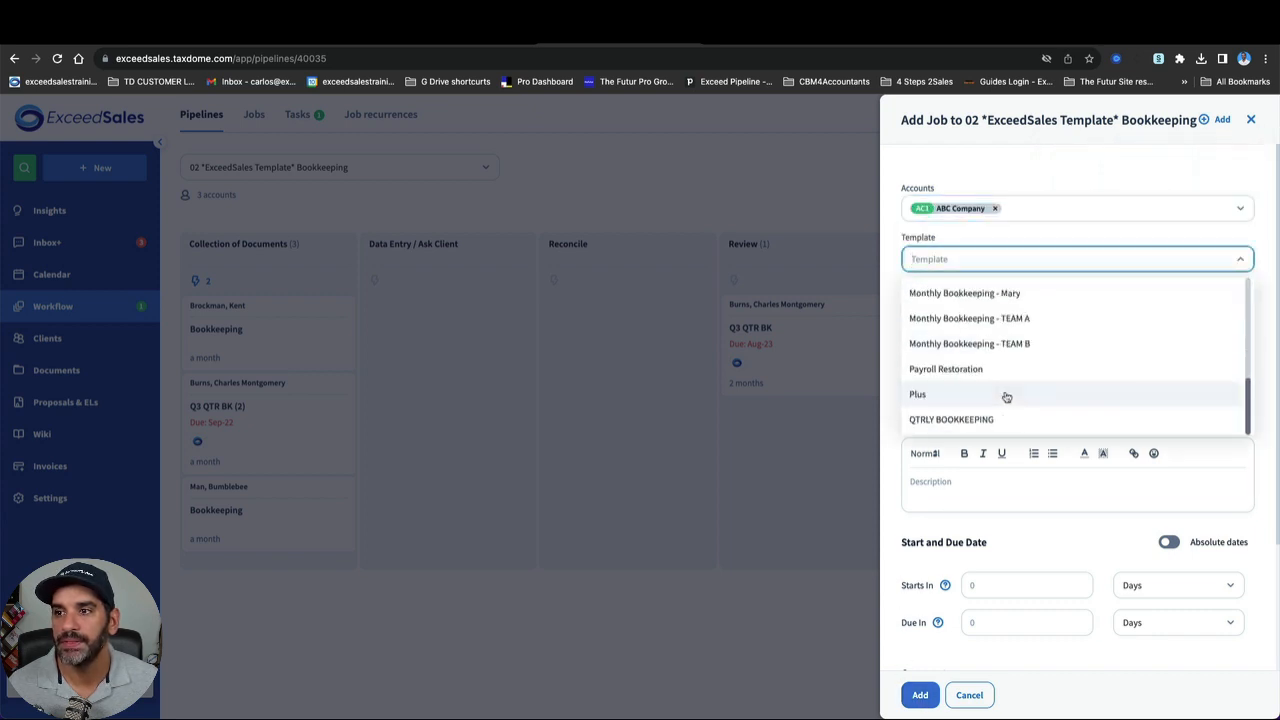
{"action": "left_click", "coordinate": [1011, 317]}
{"action": "left_click", "coordinate": [920, 694]}
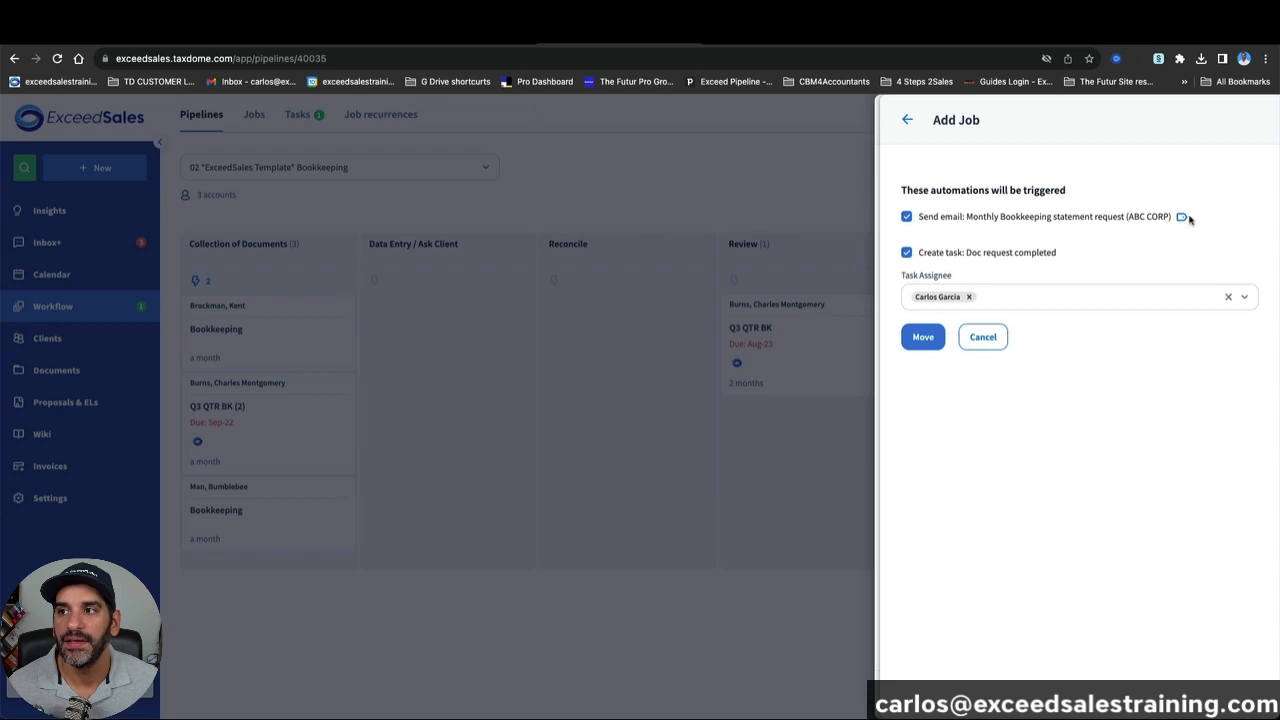
{"action": "mouse_move", "coordinate": [1183, 218]}
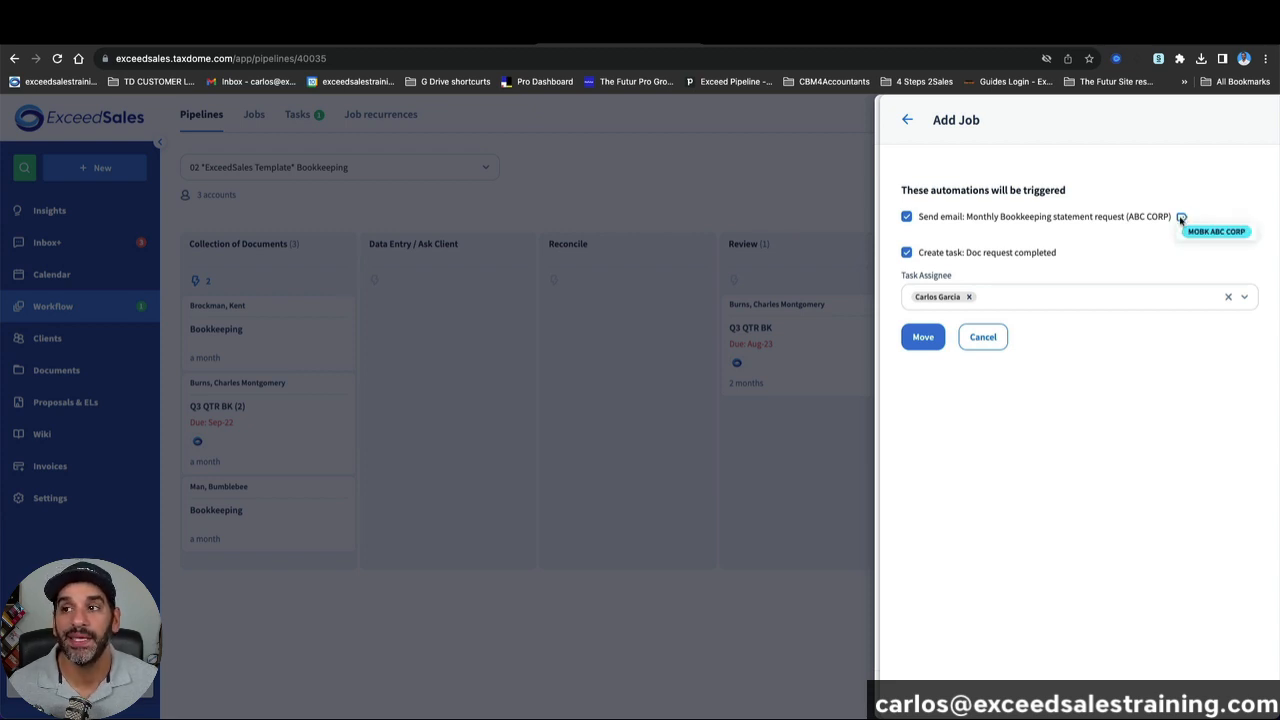
Step: Return to the job form, swap ABC Company for the demo client account, check which automations apply, and cancel
{"action": "left_click", "coordinate": [993, 337]}
{"action": "left_click", "coordinate": [995, 208]}
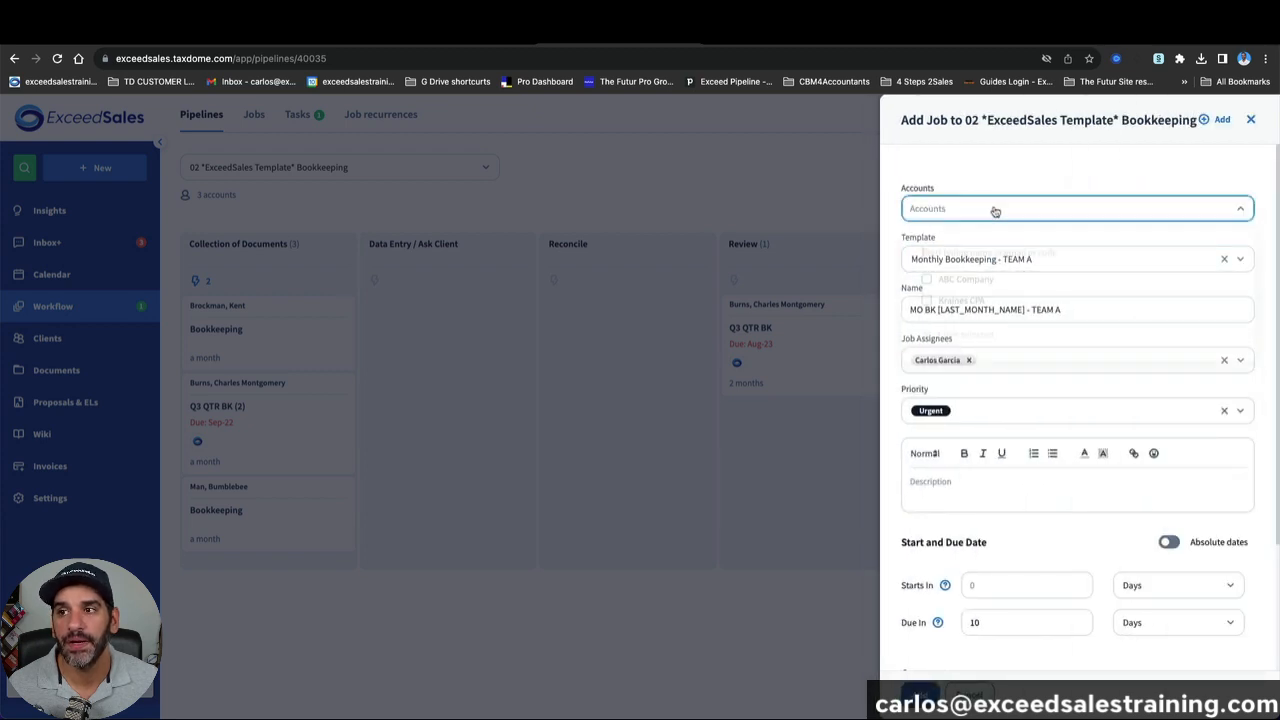
{"action": "left_click", "coordinate": [994, 209]}
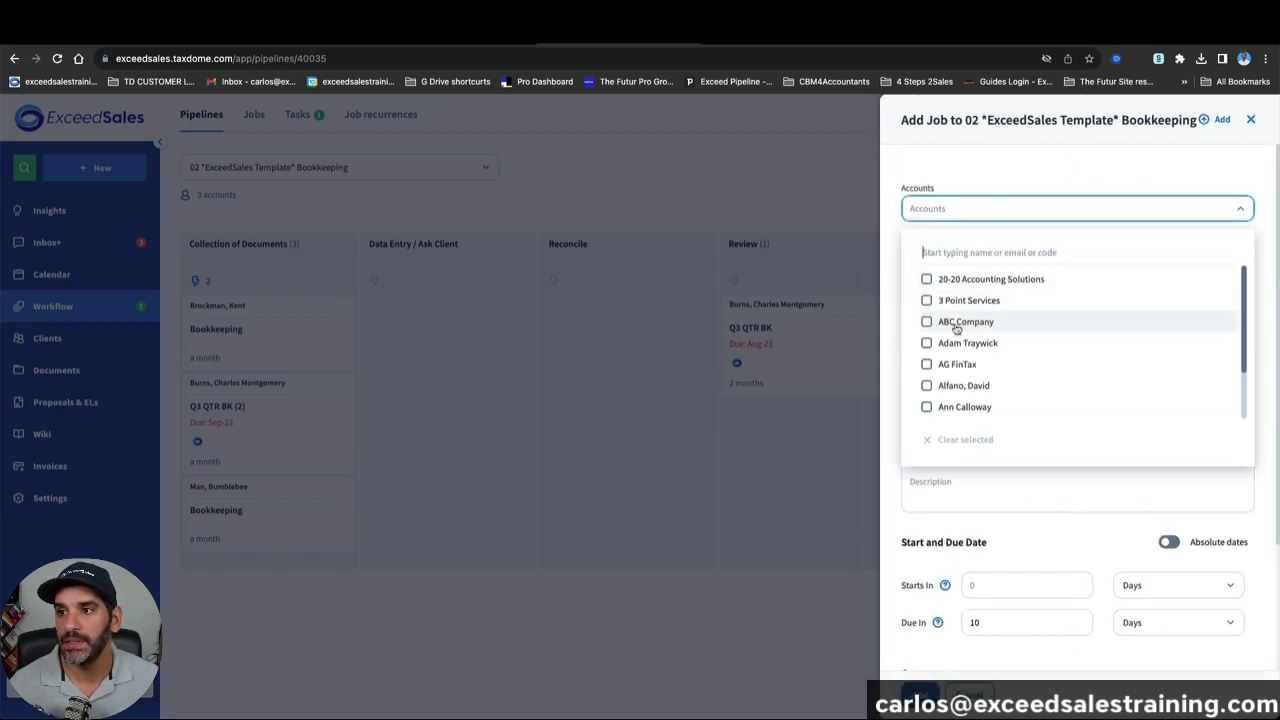
{"action": "type", "text": "carlo"}
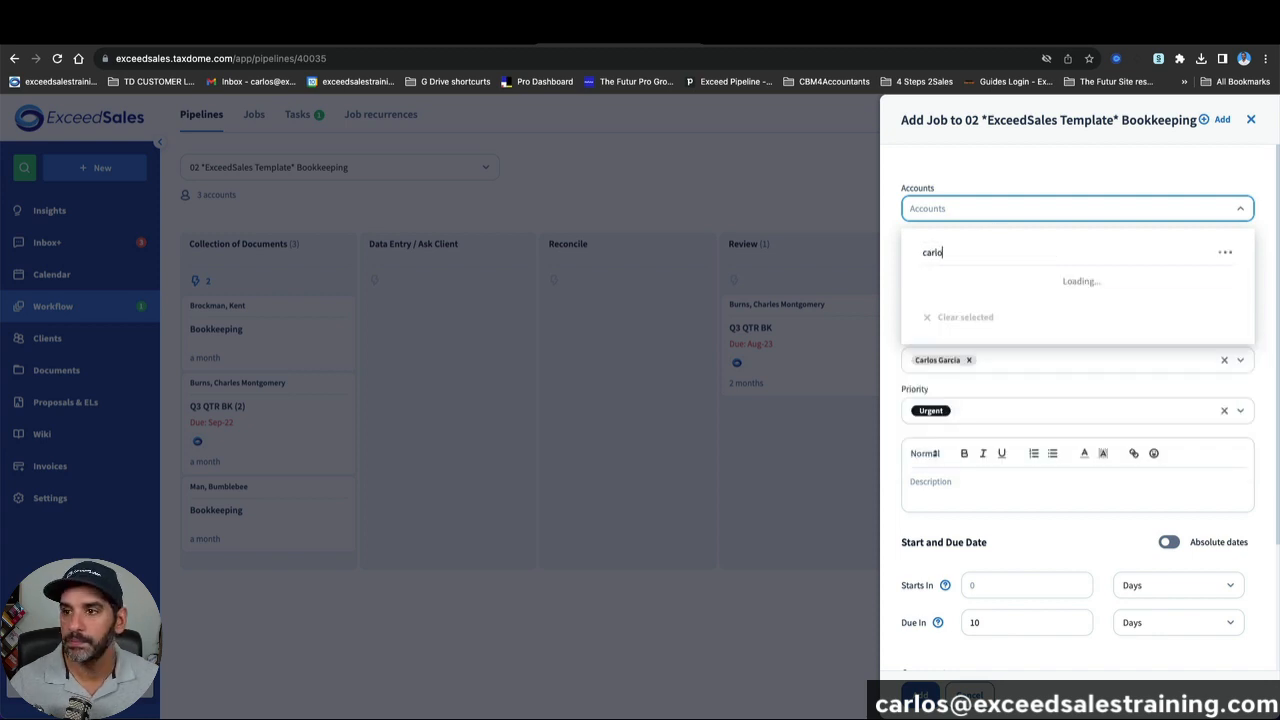
{"action": "left_click", "coordinate": [946, 300]}
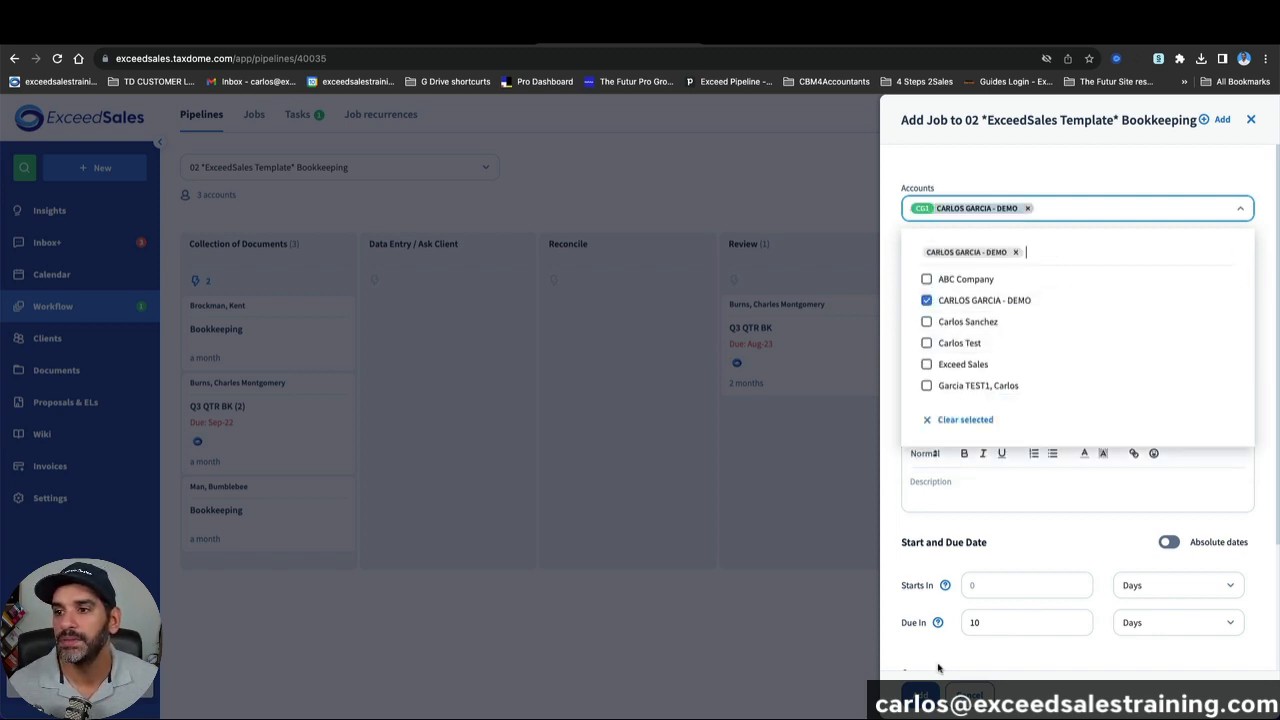
{"action": "left_click", "coordinate": [922, 694]}
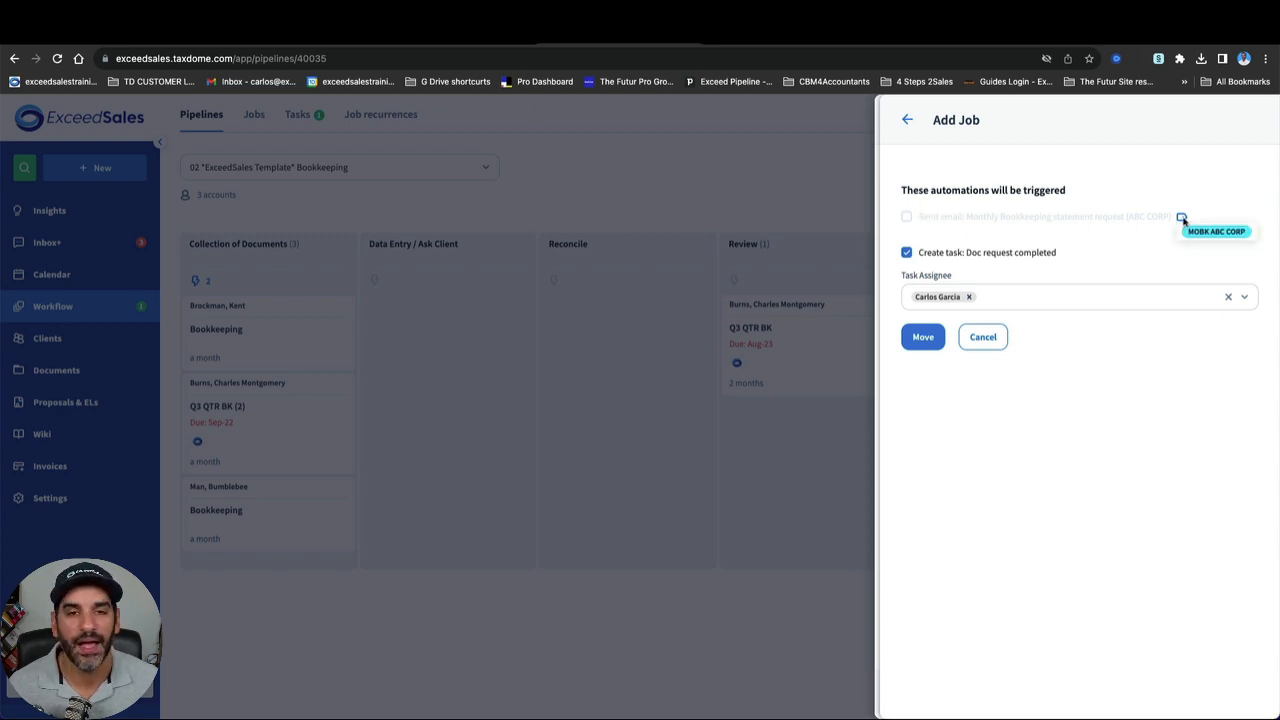
{"action": "left_click", "coordinate": [998, 339]}
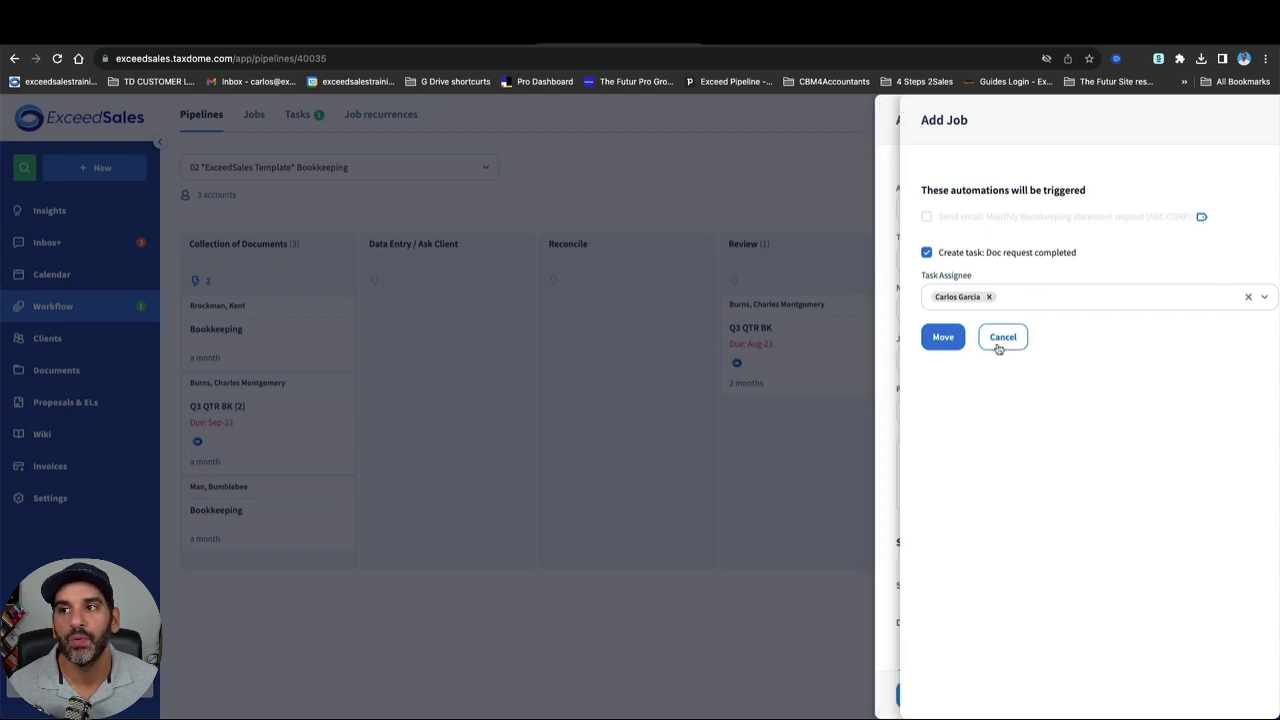
Step: Set the new job's account to ABC Company and add the job with its email and task automations
{"action": "left_click", "coordinate": [1027, 208]}
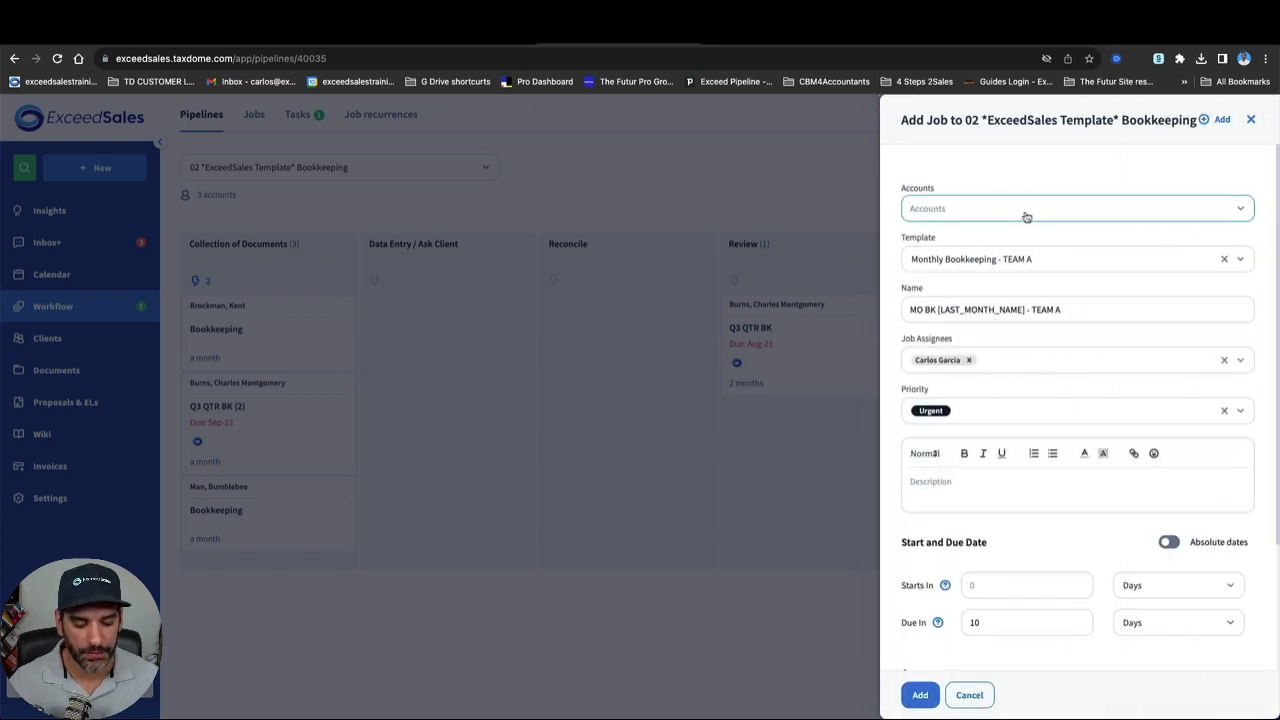
{"action": "left_click", "coordinate": [1026, 212]}
{"action": "type", "text": "abc"}
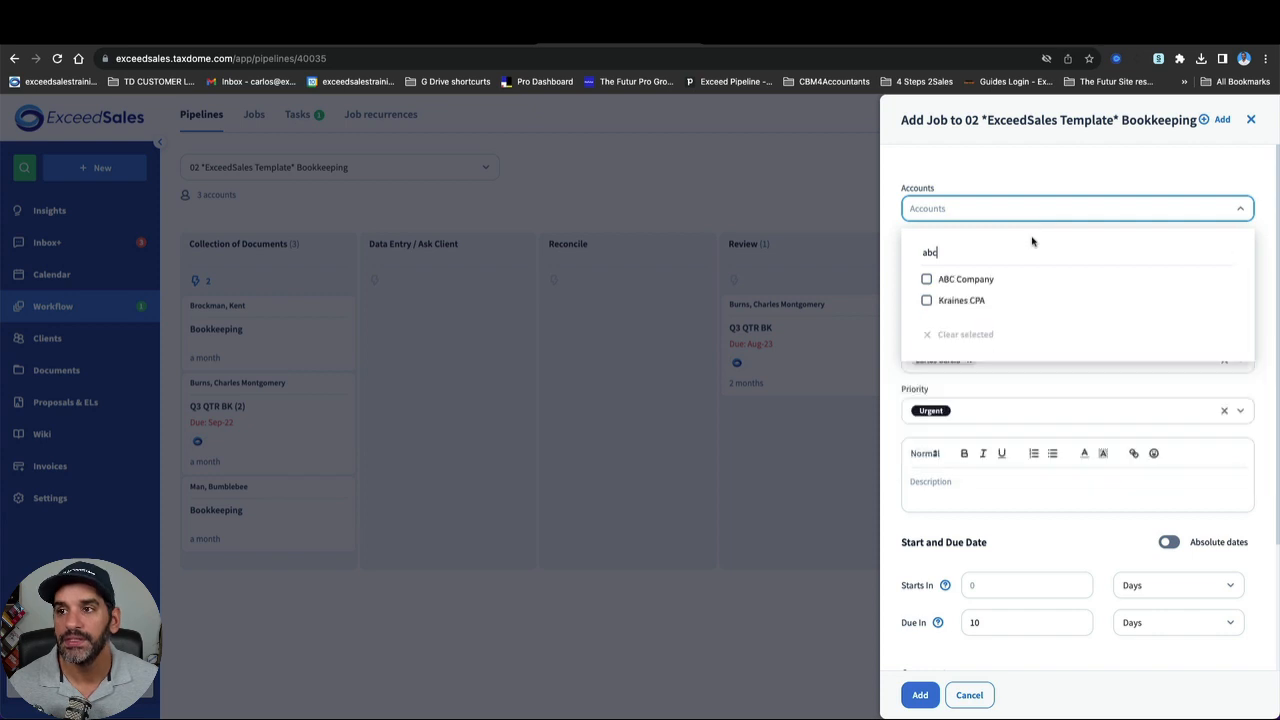
{"action": "left_click", "coordinate": [972, 283]}
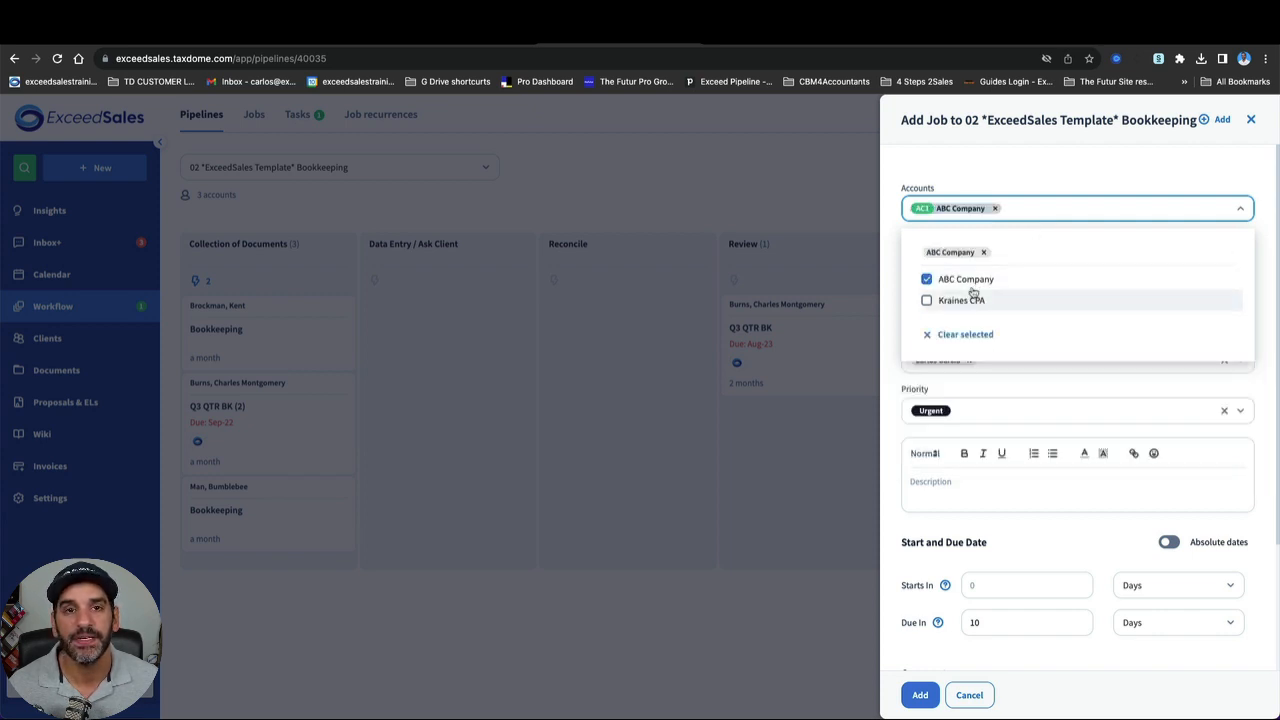
{"action": "left_click", "coordinate": [920, 695]}
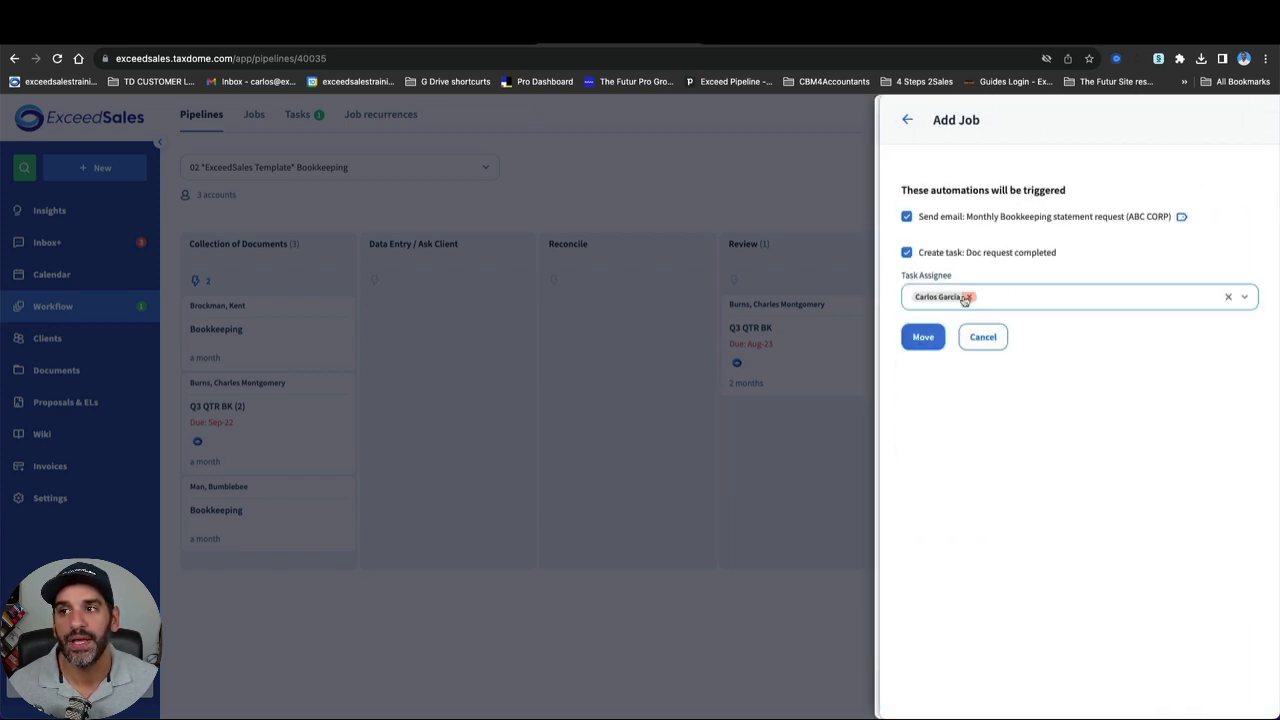
{"action": "left_click", "coordinate": [923, 337]}
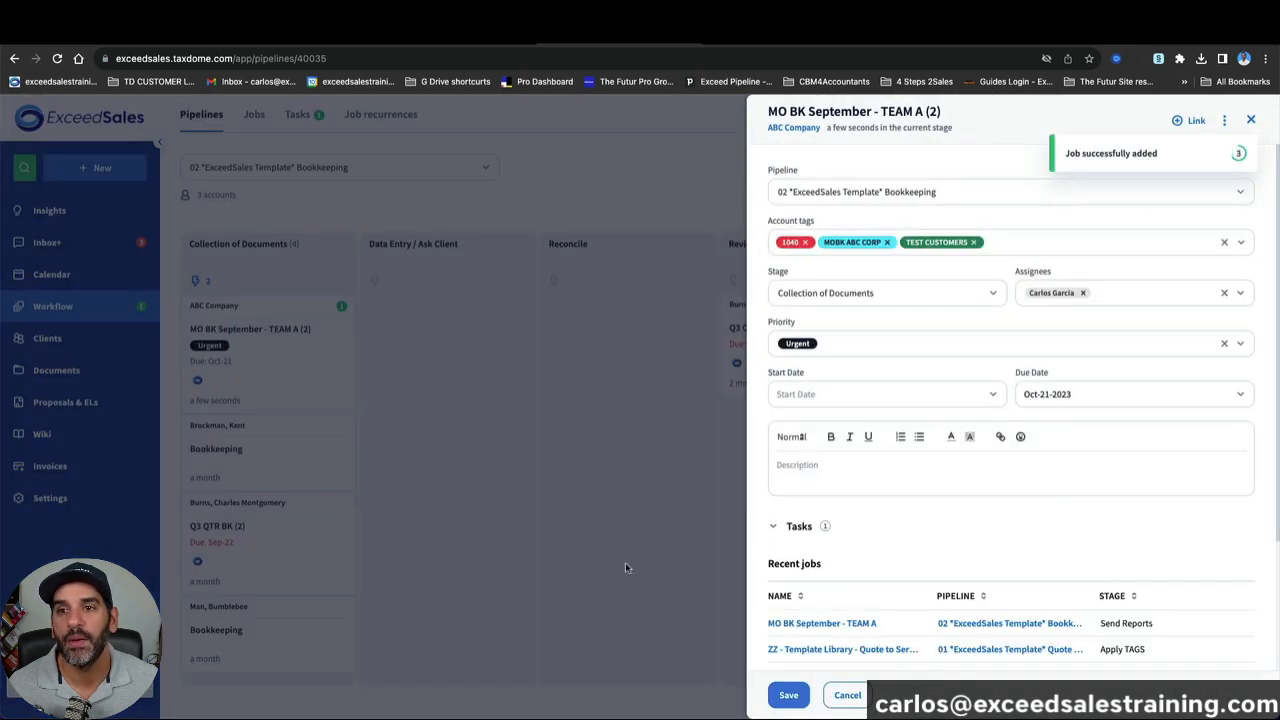
{"action": "left_click", "coordinate": [625, 568]}
Step: Switch to the "TD test" browser profile's Gmail and check the statement list in the newest "Monthly Bookkeeping - Statement requests" email
{"action": "left_click", "coordinate": [290, 20]}
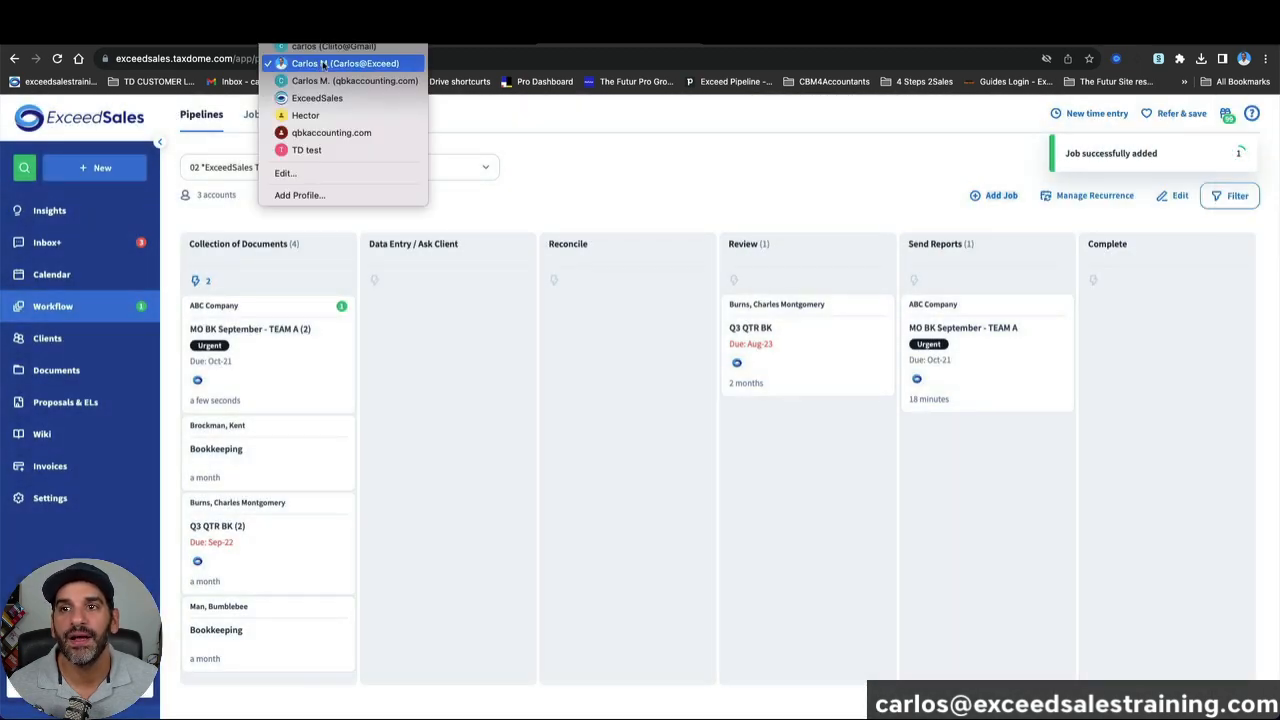
{"action": "left_click", "coordinate": [318, 150]}
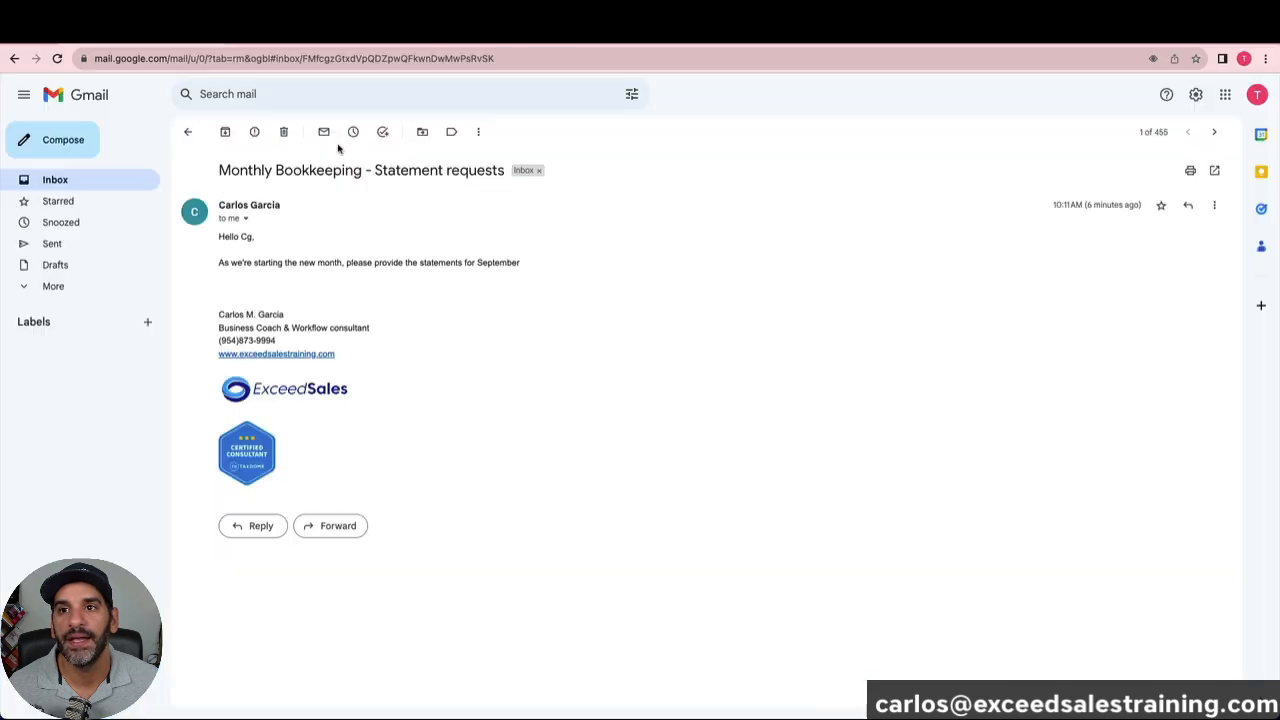
{"action": "left_click", "coordinate": [142, 184]}
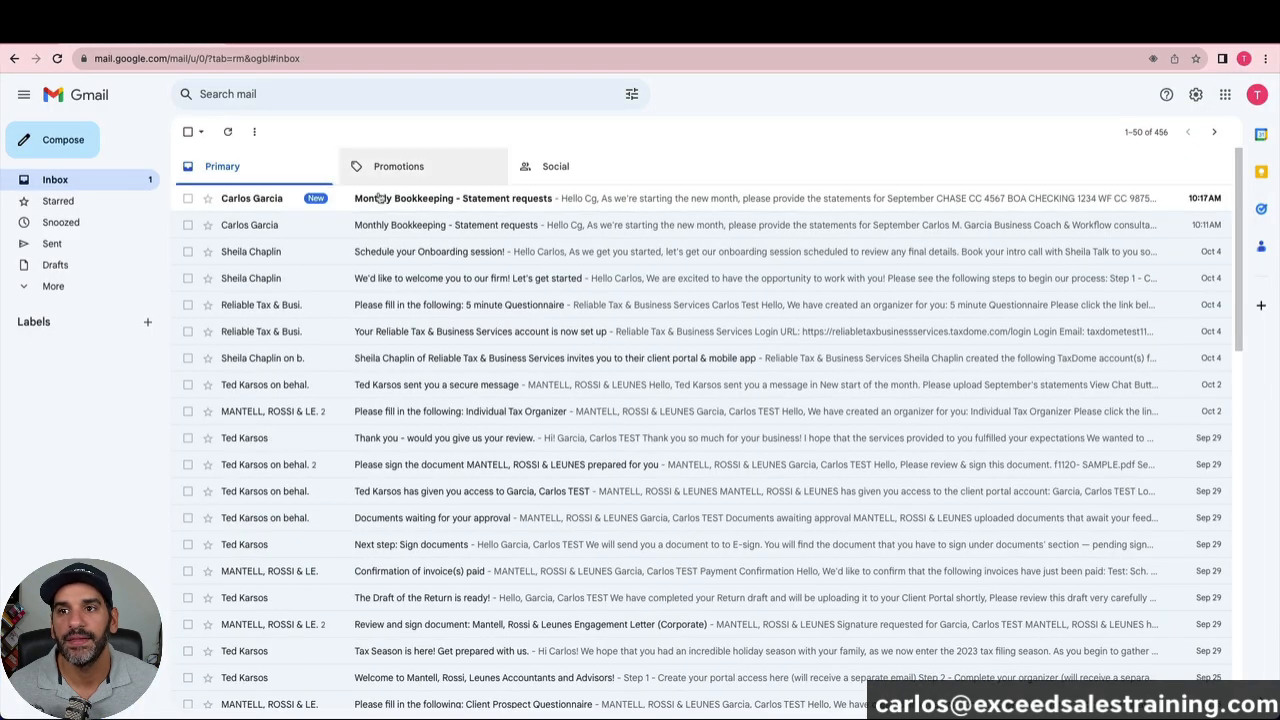
{"action": "left_click", "coordinate": [378, 198]}
{"action": "left_click_drag", "start_coordinate": [297, 322], "coordinate": [231, 285]}
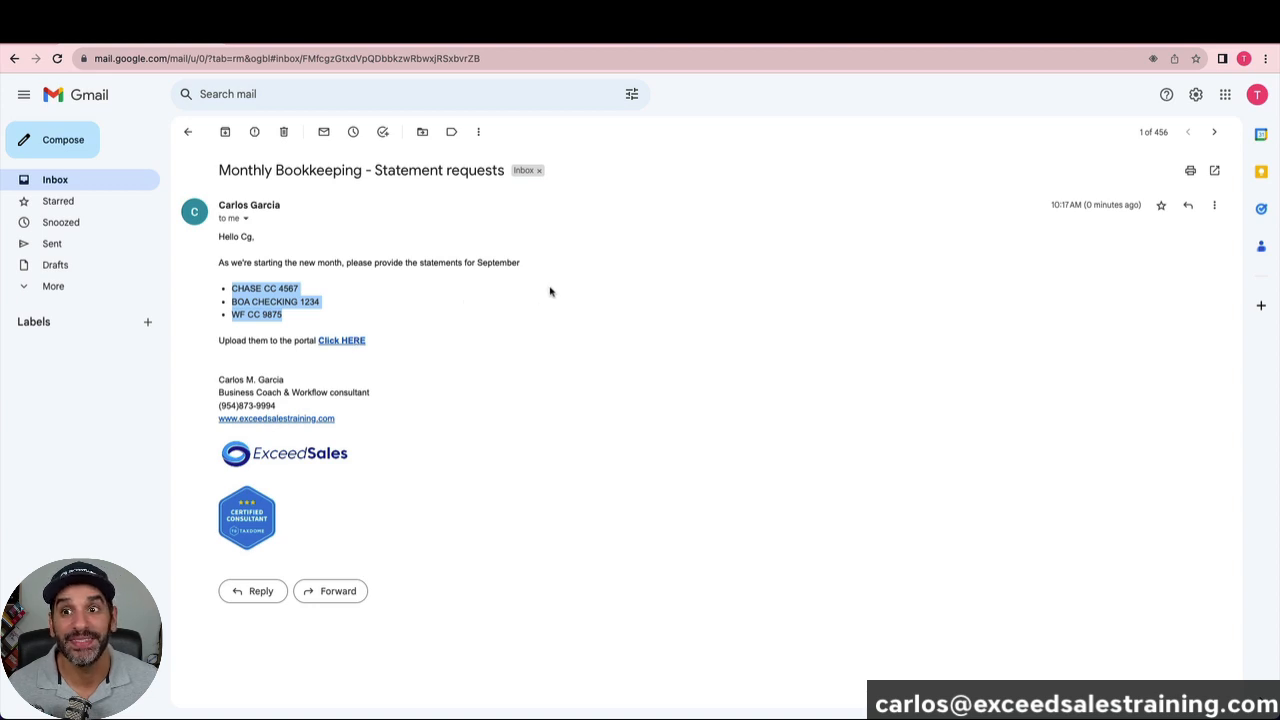
Step: Switch back to TaxDome, open the Bookkeeping pipeline for editing, and review the automation types available in Collection of Documents
{"action": "left_click", "coordinate": [280, 10]}
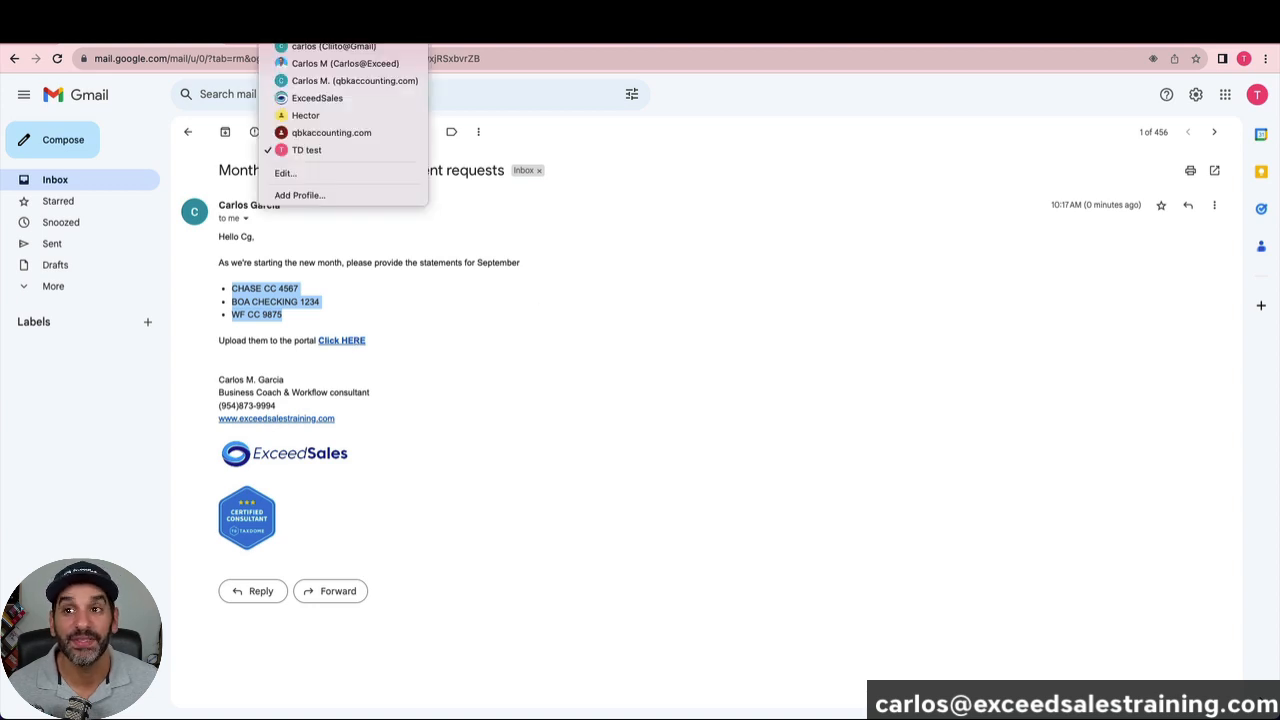
{"action": "left_click", "coordinate": [331, 67]}
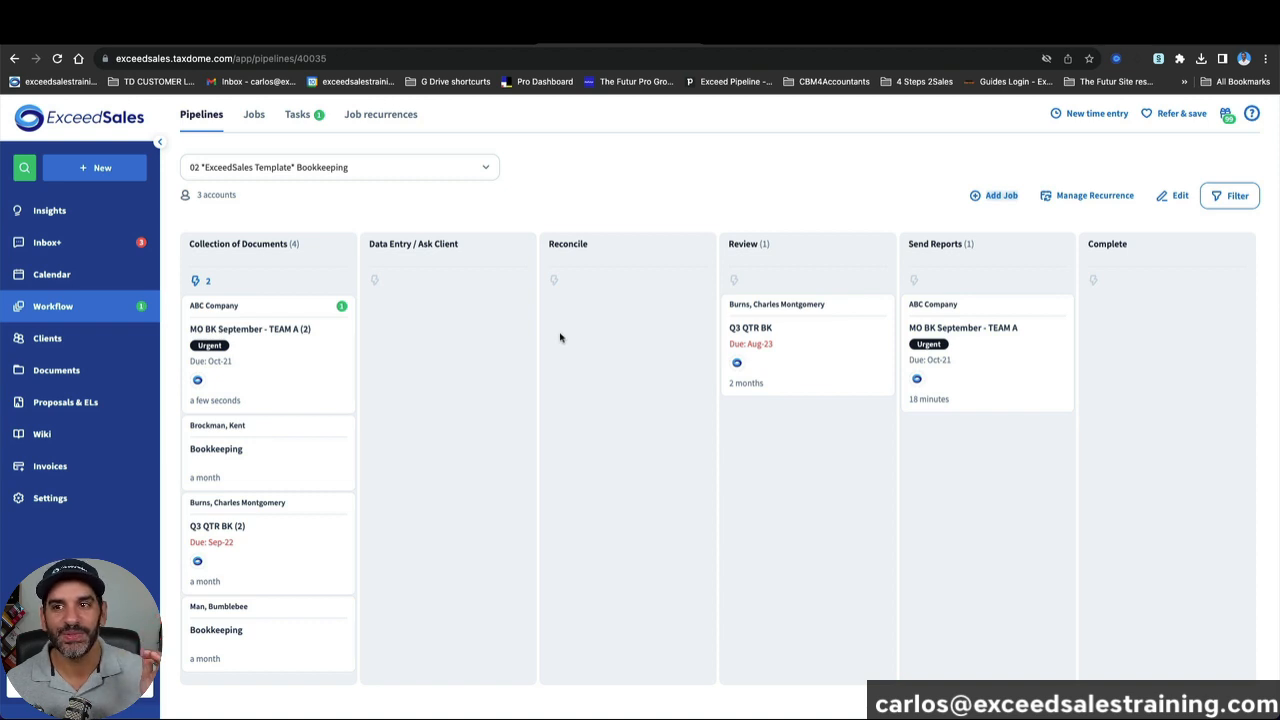
{"action": "left_click", "coordinate": [1170, 198]}
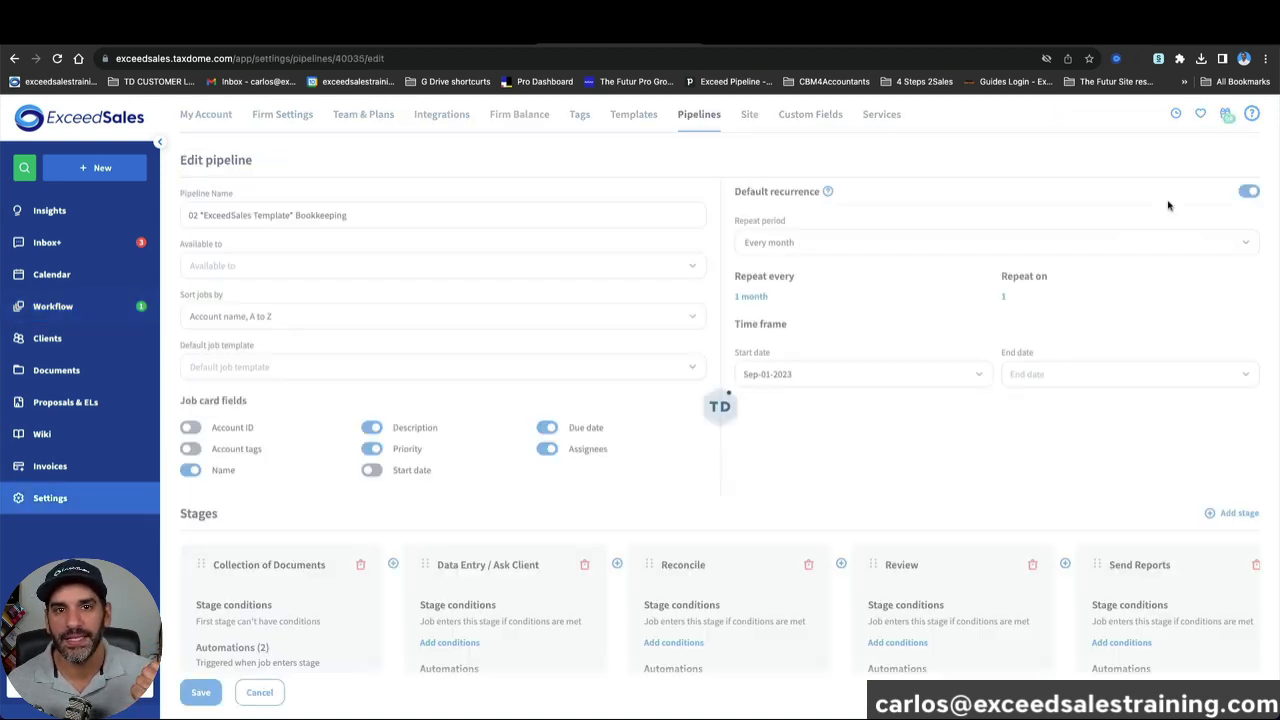
{"action": "scroll", "coordinate": [749, 368], "scroll_direction": "down", "scroll_amount": 3}
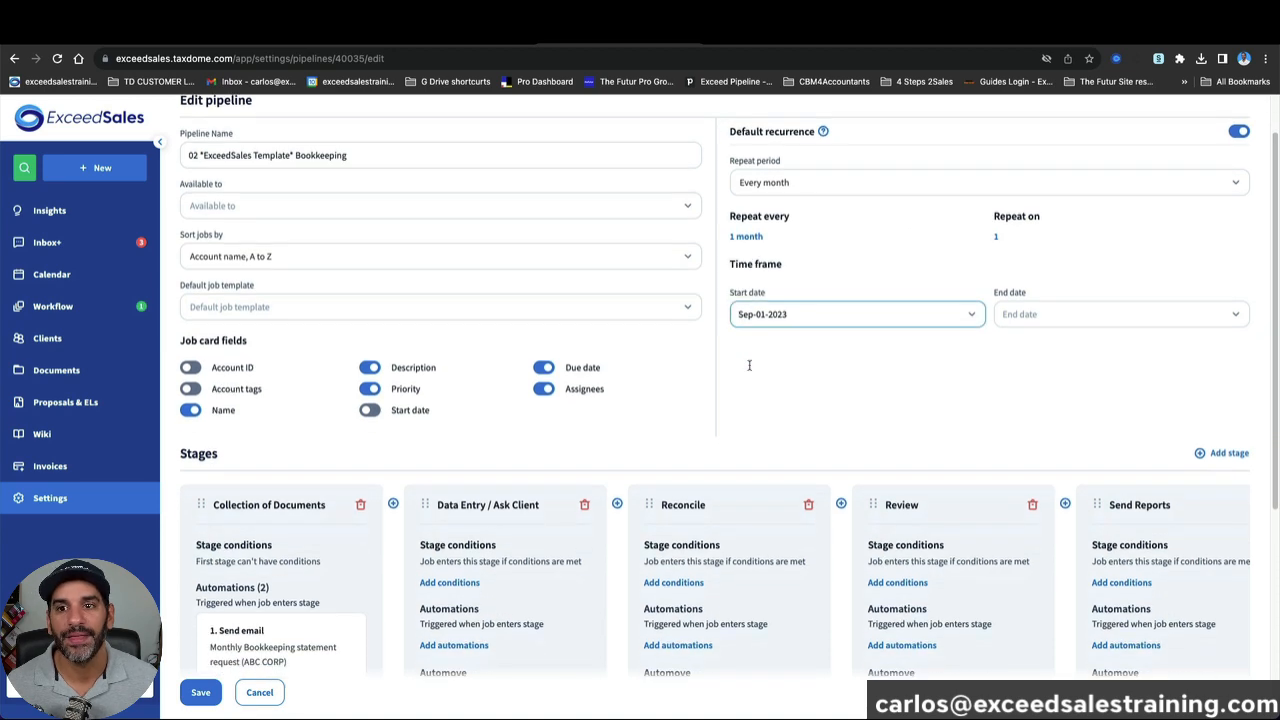
{"action": "scroll", "coordinate": [737, 374], "scroll_direction": "down", "scroll_amount": 3}
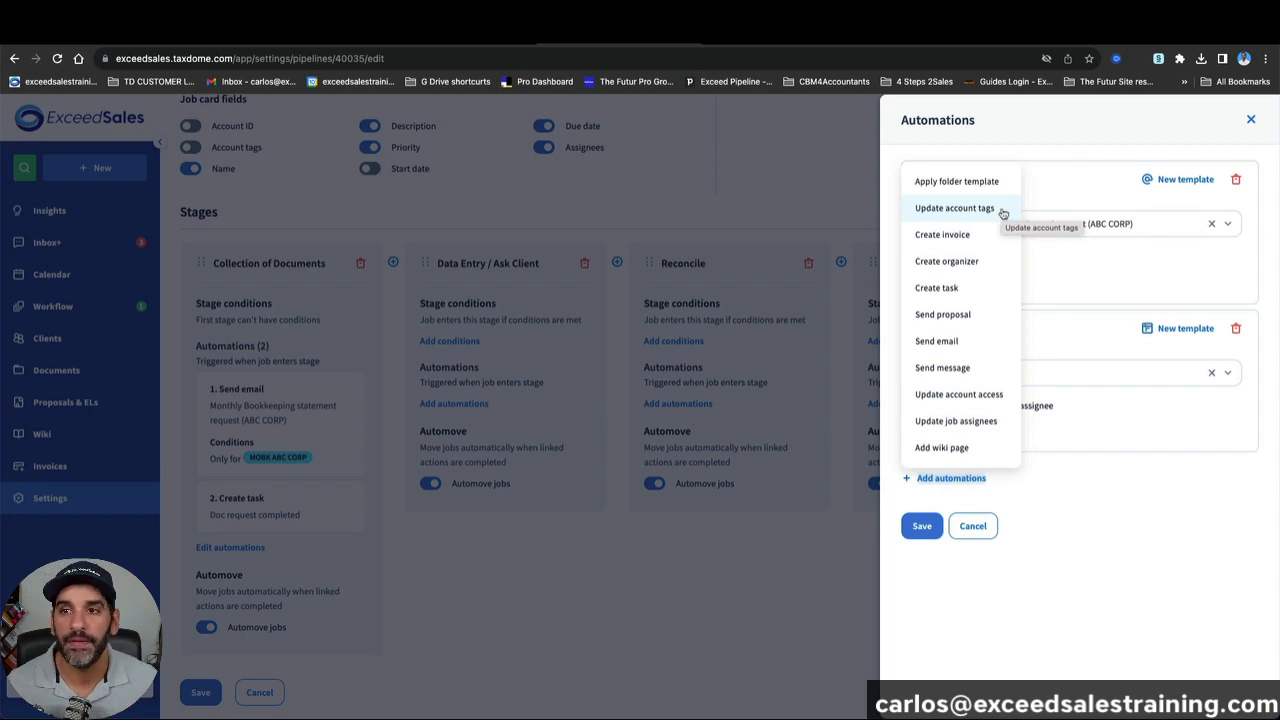
{"action": "left_click", "coordinate": [975, 528]}
Step: Add an Update account tags automation to the Complete stage that removes the NEW CLIENT tag
{"action": "scroll", "coordinate": [880, 620], "scroll_direction": "down", "scroll_amount": 2}
{"action": "left_click_drag", "start_coordinate": [791, 654], "coordinate": [1172, 657]}
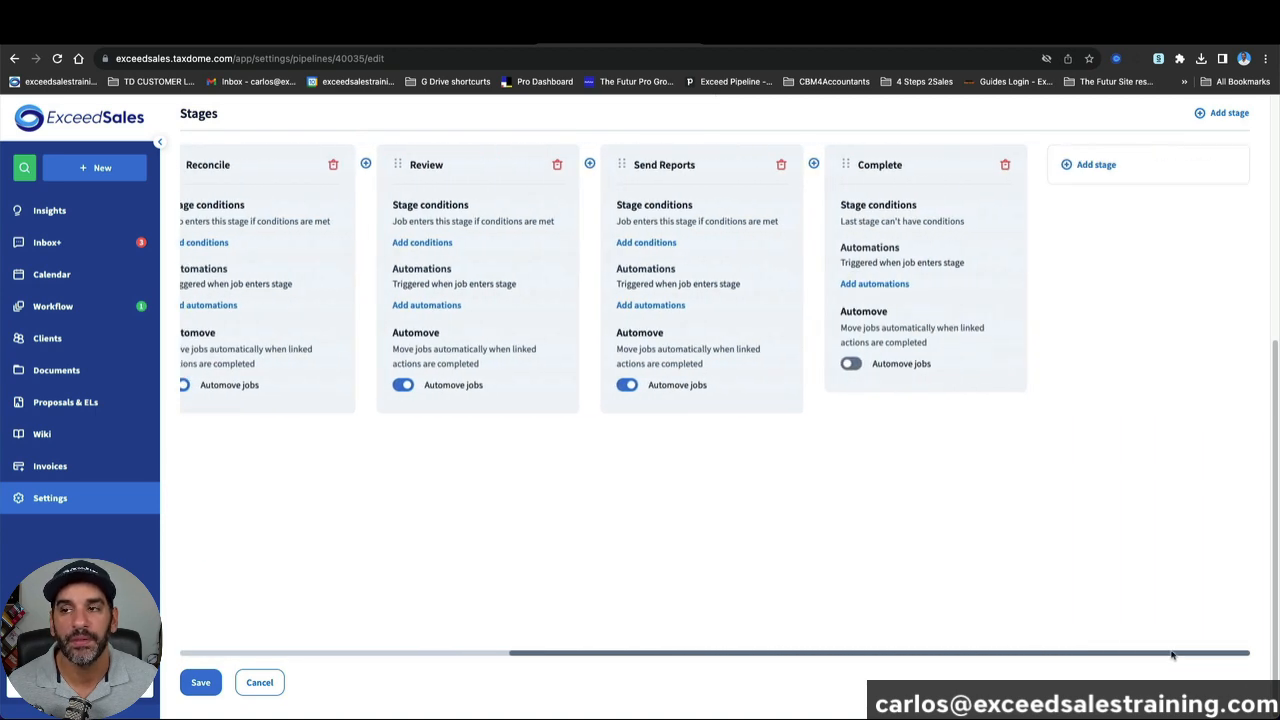
{"action": "left_click", "coordinate": [895, 285]}
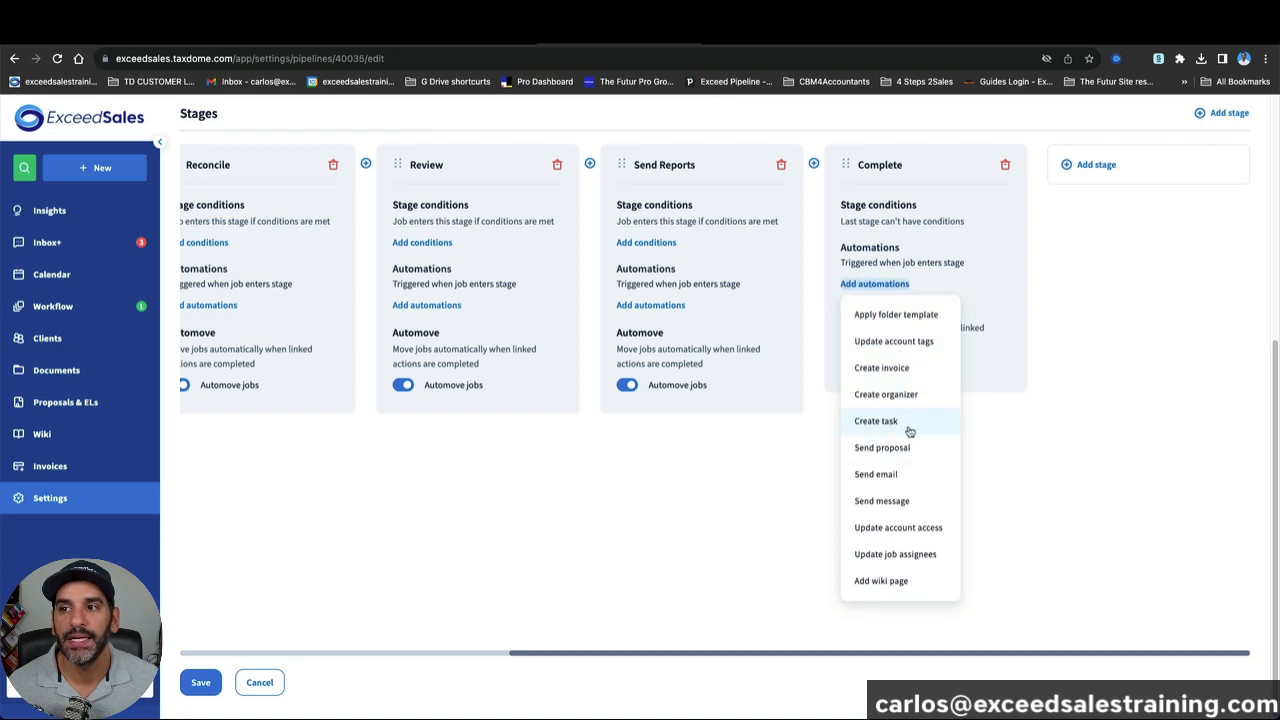
{"action": "left_click", "coordinate": [905, 343]}
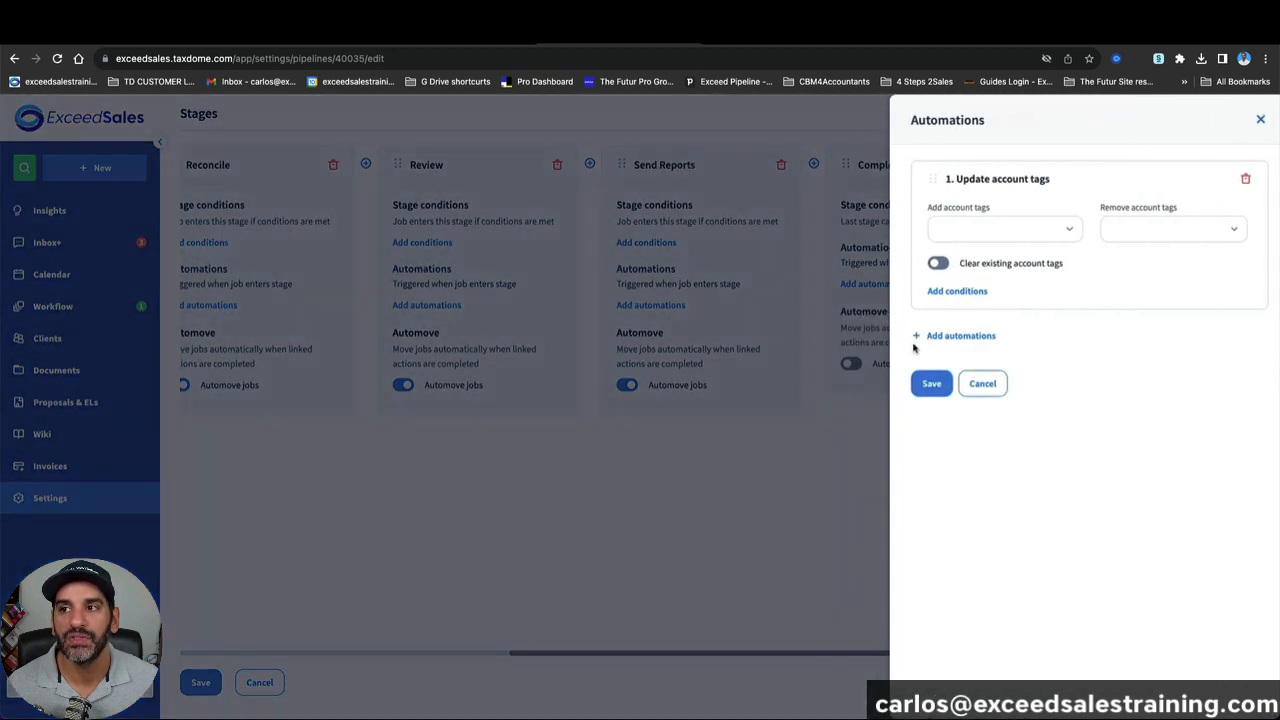
{"action": "left_click", "coordinate": [1155, 231]}
{"action": "type", "text": "pro"}
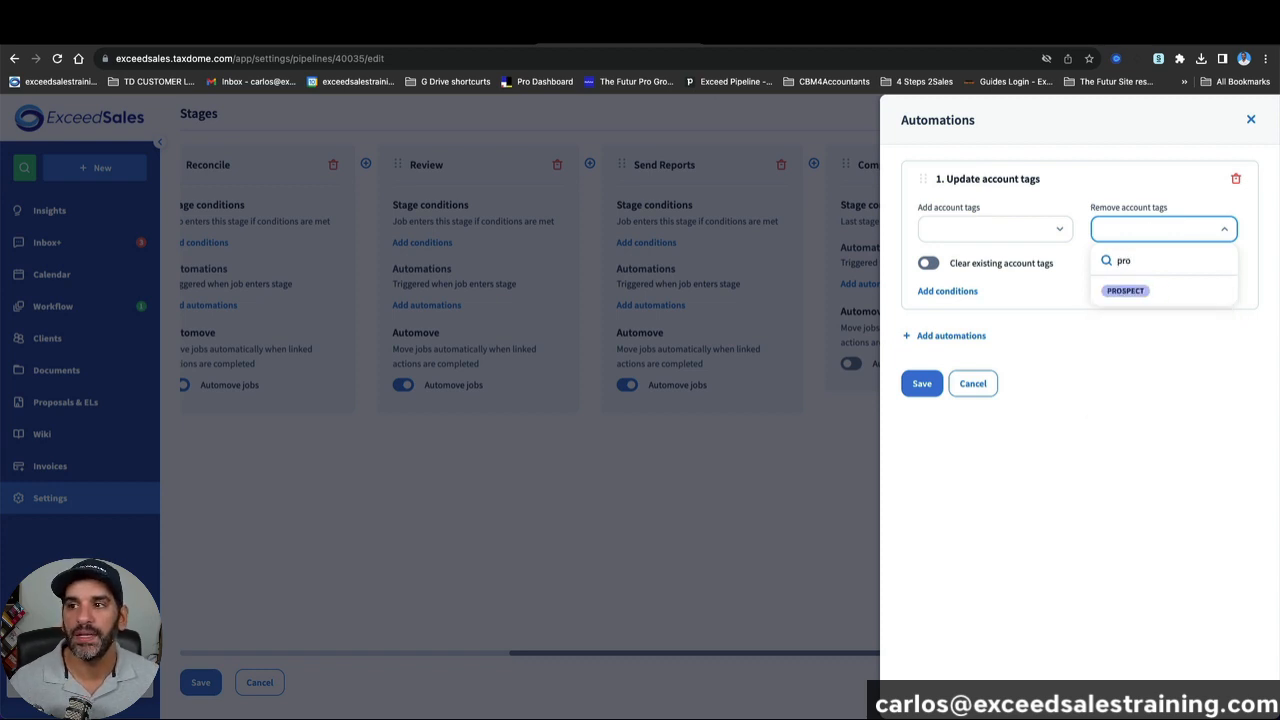
{"action": "key", "text": "BackSpace"}
{"action": "key", "text": "BackSpace"}
{"action": "key", "text": "BackSpace"}
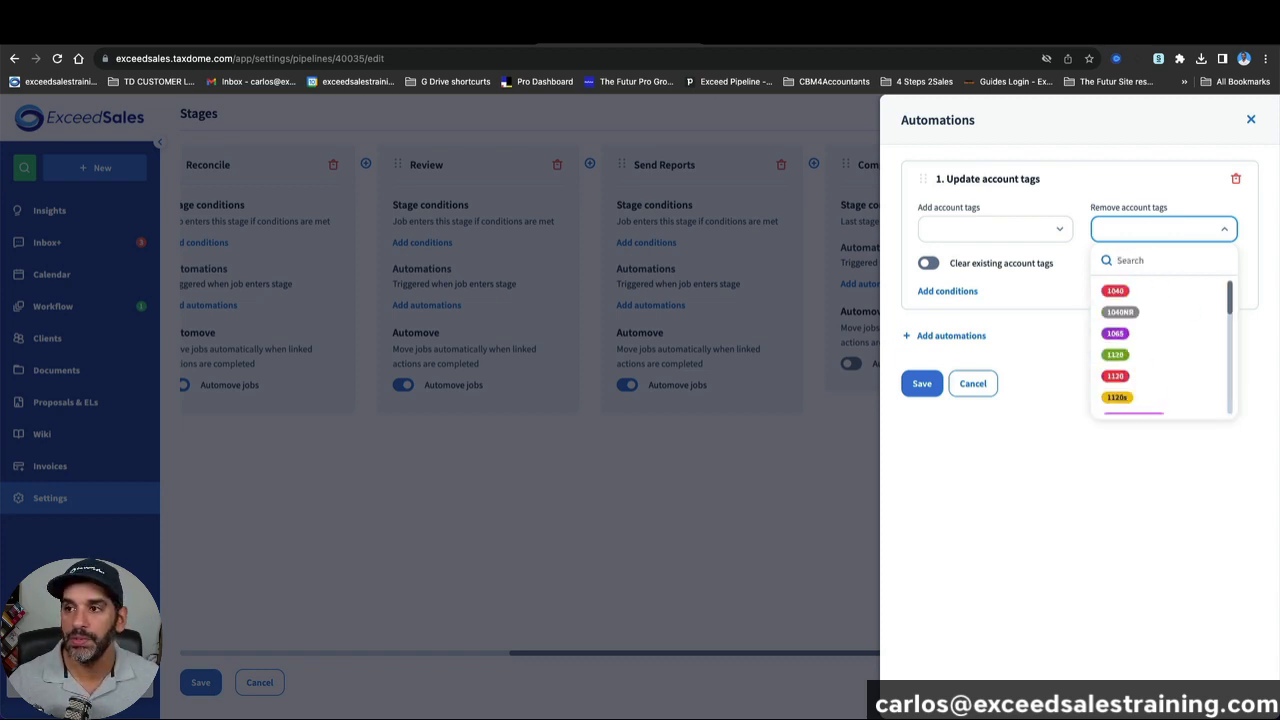
{"action": "type", "text": "new"}
{"action": "left_click", "coordinate": [1128, 312]}
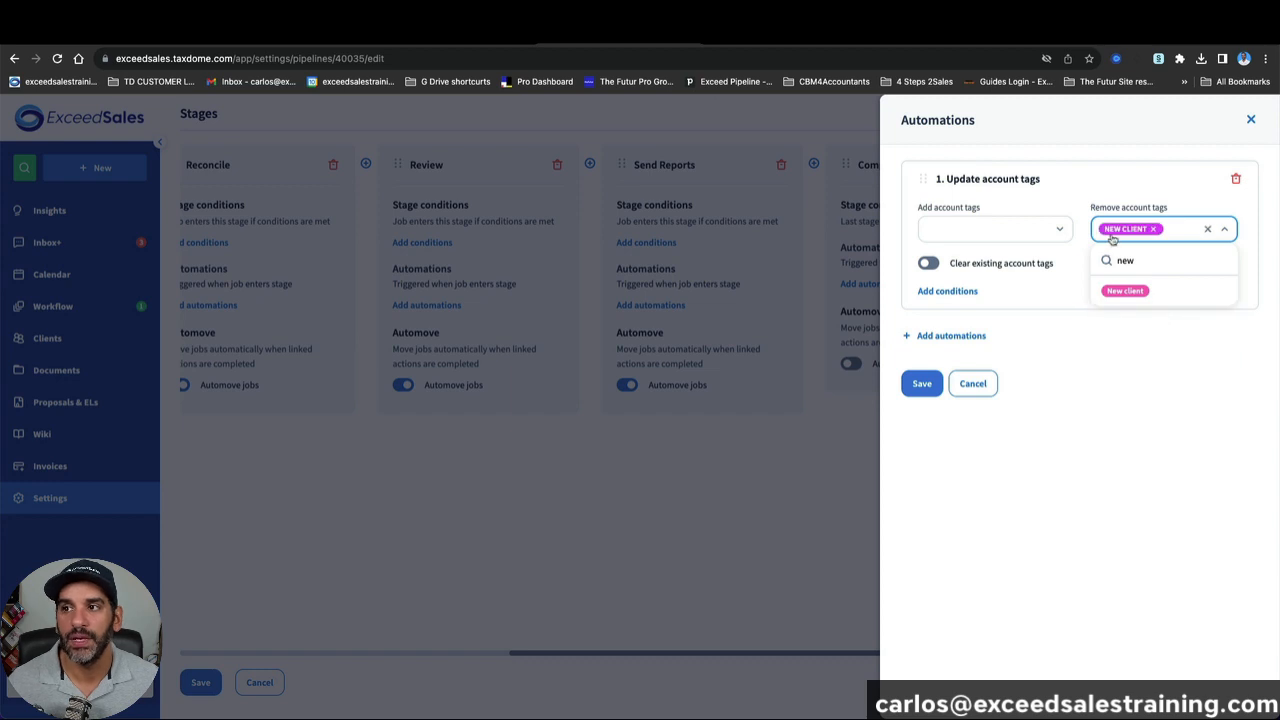
{"action": "left_click", "coordinate": [1120, 369]}
Step: Set the automation to add the RETURNING tag and save it to the Complete stage
{"action": "left_click", "coordinate": [1029, 238]}
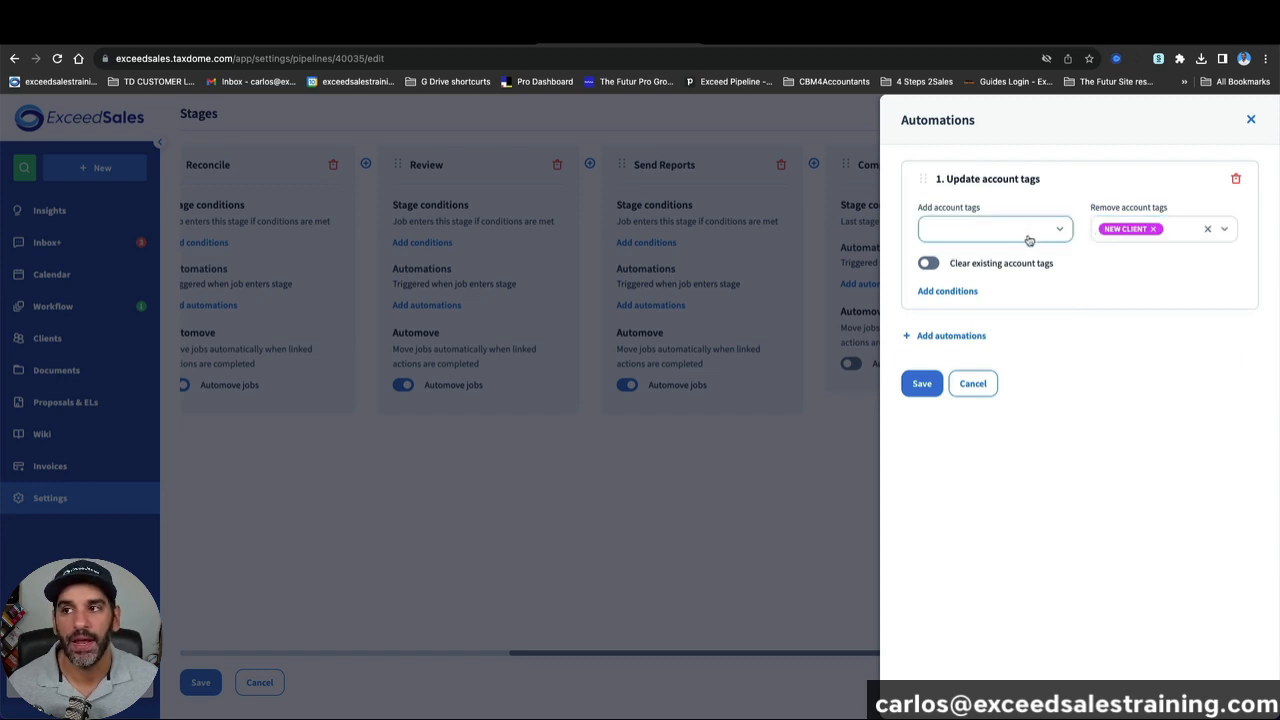
{"action": "type", "text": "ex"}
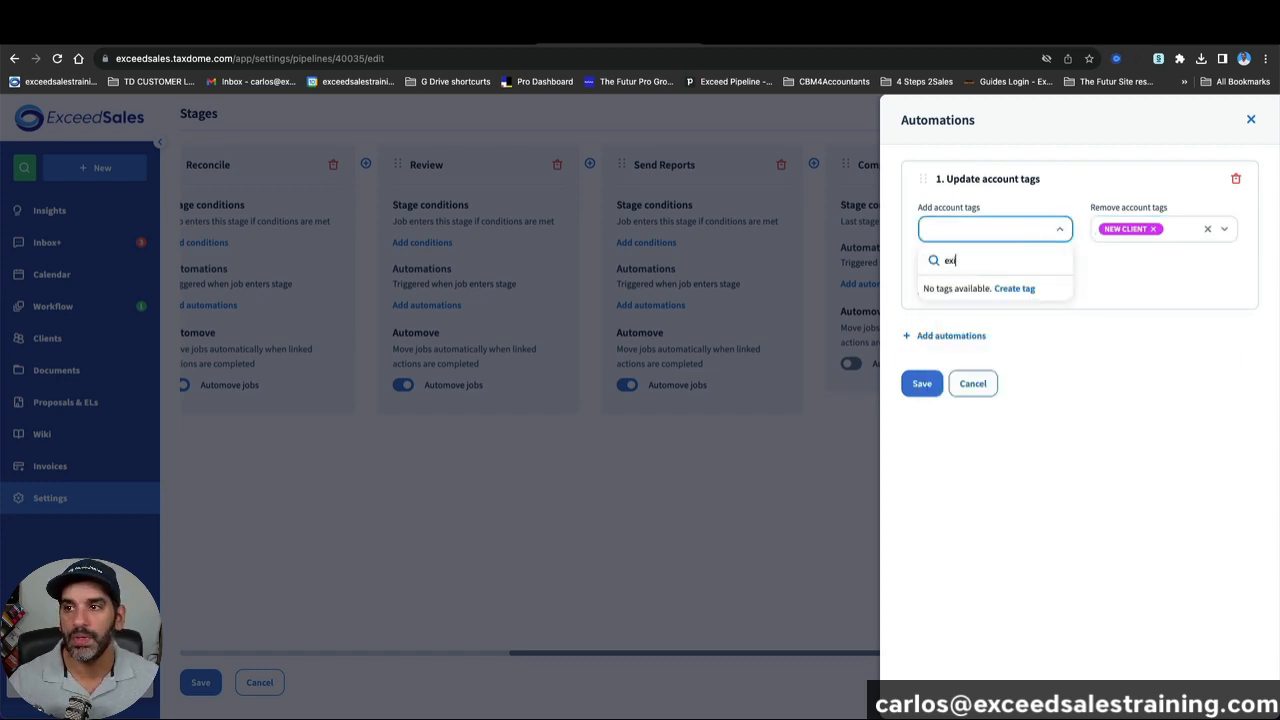
{"action": "key", "text": "BackSpace"}
{"action": "key", "text": "BackSpace"}
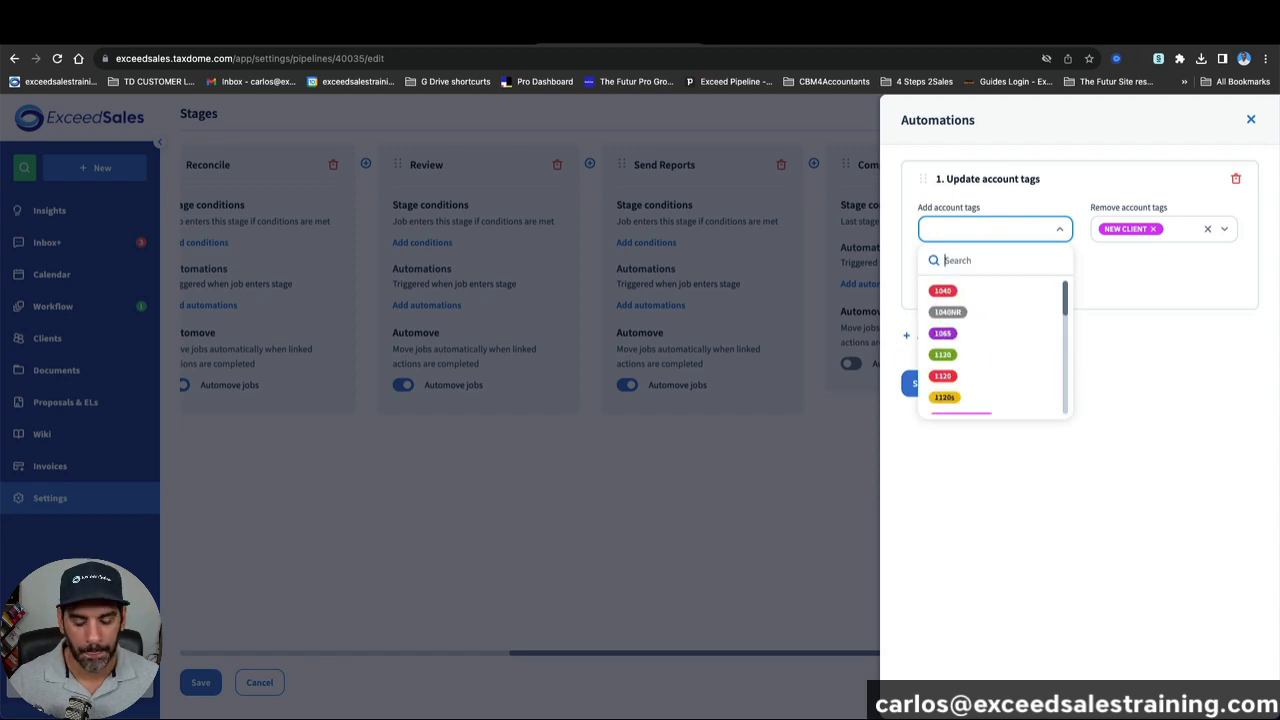
{"action": "type", "text": "ret"}
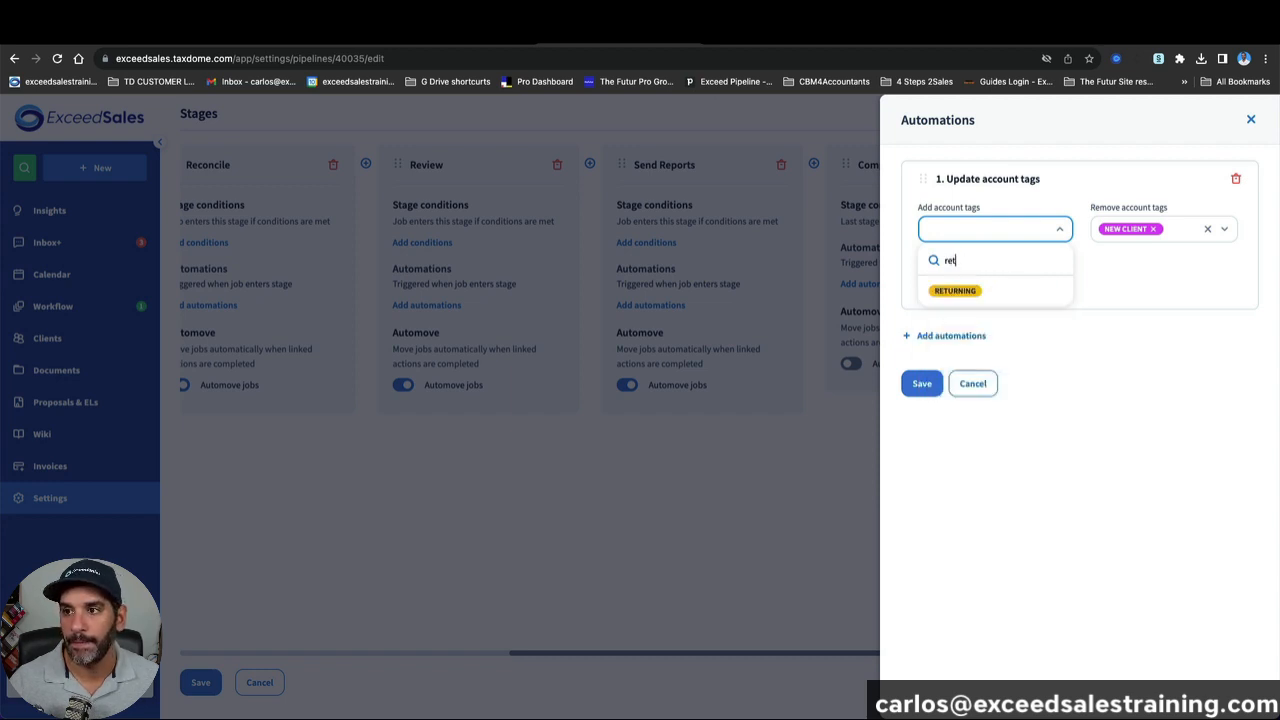
{"action": "left_click", "coordinate": [1034, 291]}
{"action": "left_click", "coordinate": [1166, 398]}
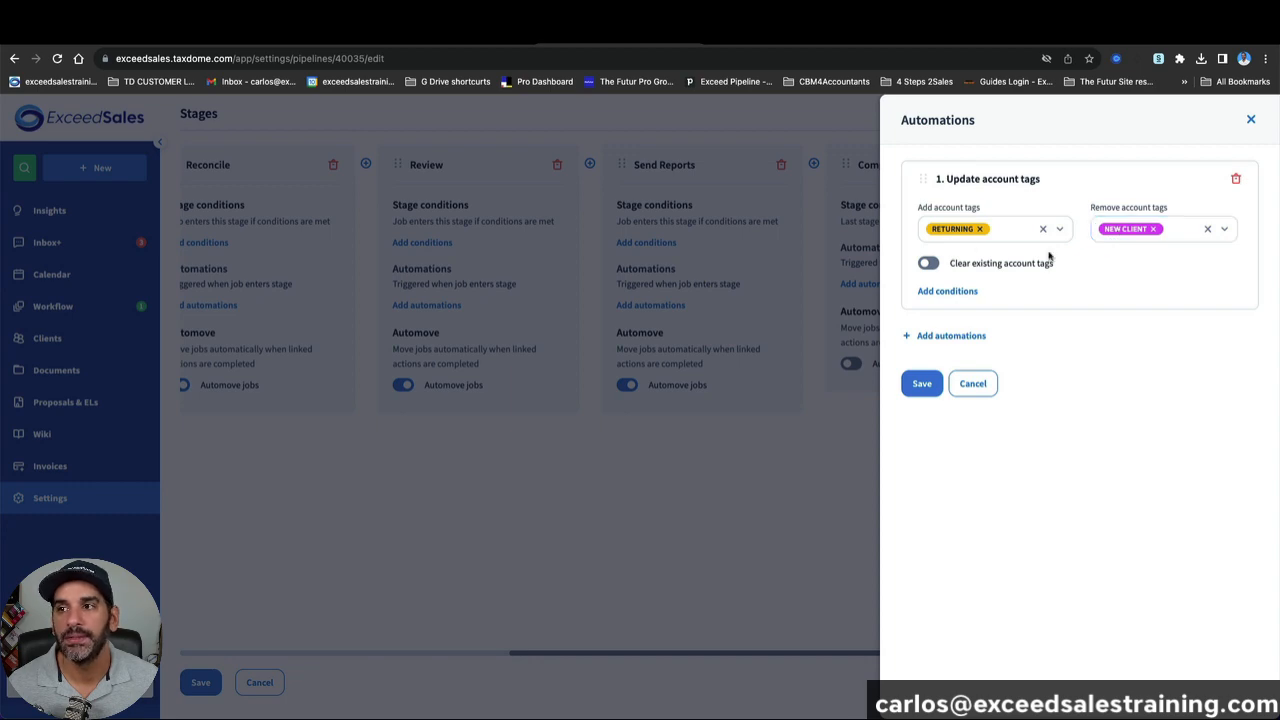
{"action": "left_click", "coordinate": [930, 380]}
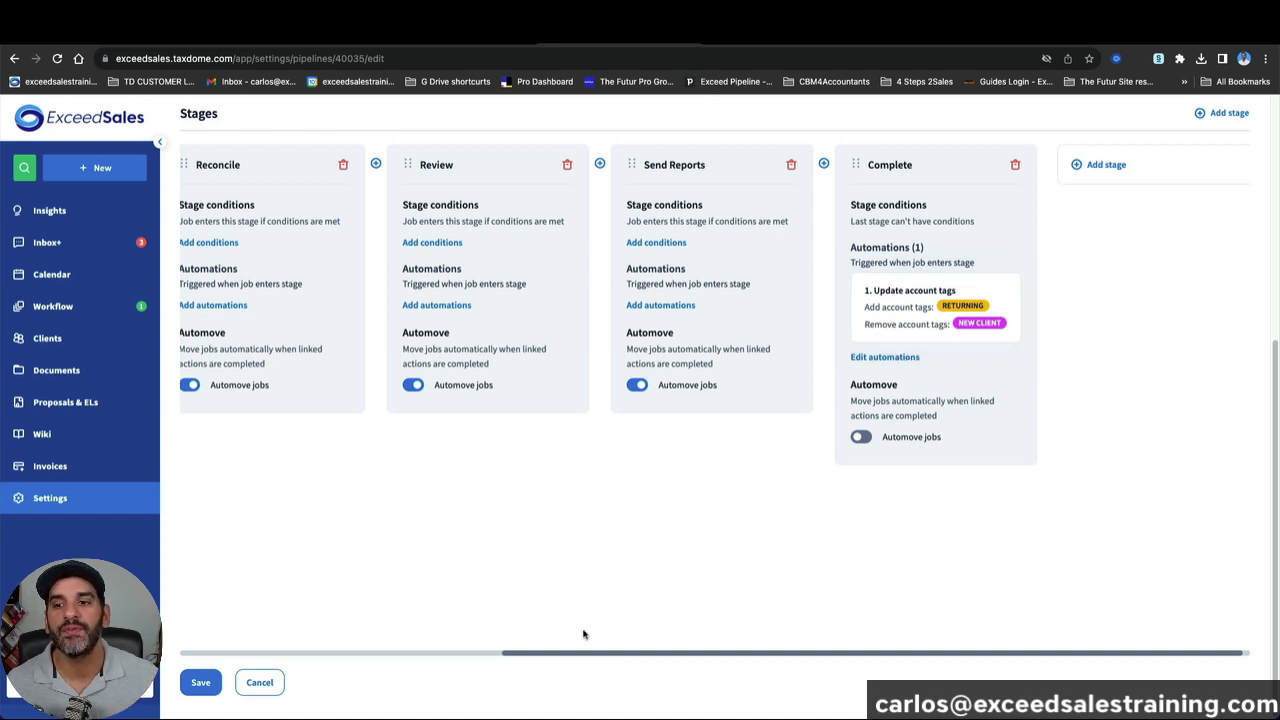
Step: Add an Apply folder template automation to the Data Entry / Ask Client stage and start a new folder template for it
{"action": "left_click_drag", "start_coordinate": [585, 656], "coordinate": [254, 651]}
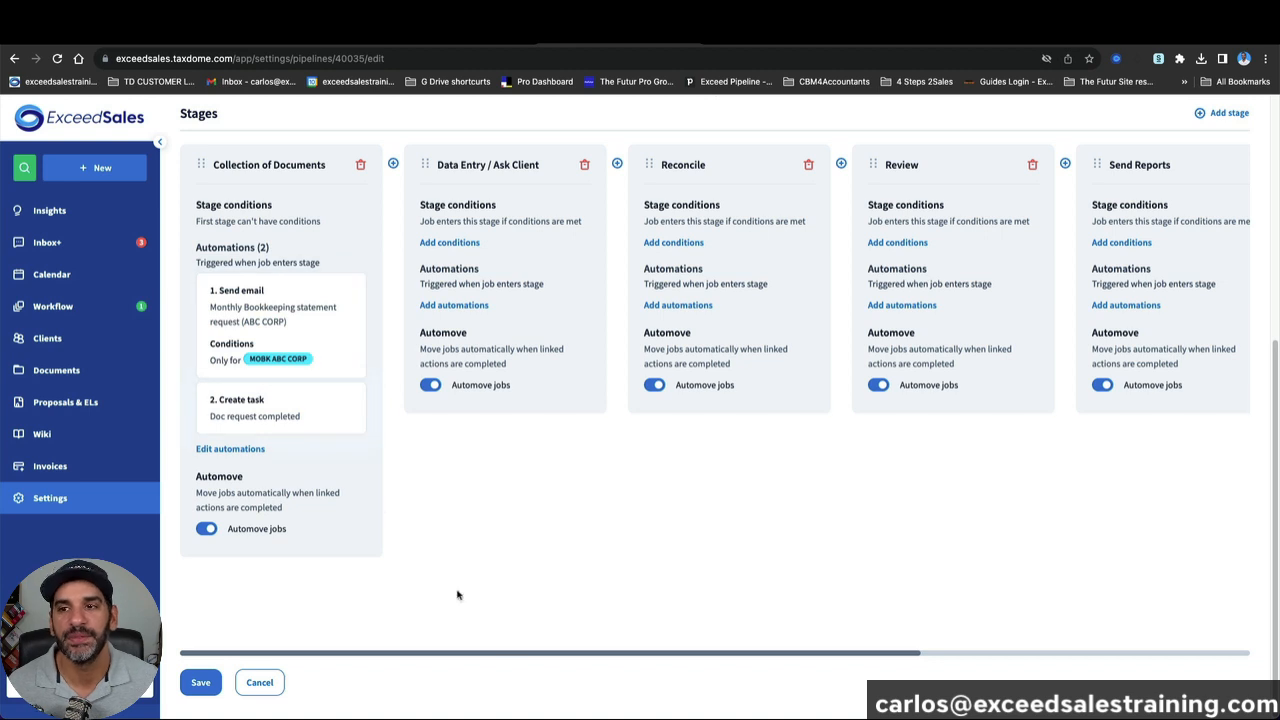
{"action": "left_click", "coordinate": [472, 305]}
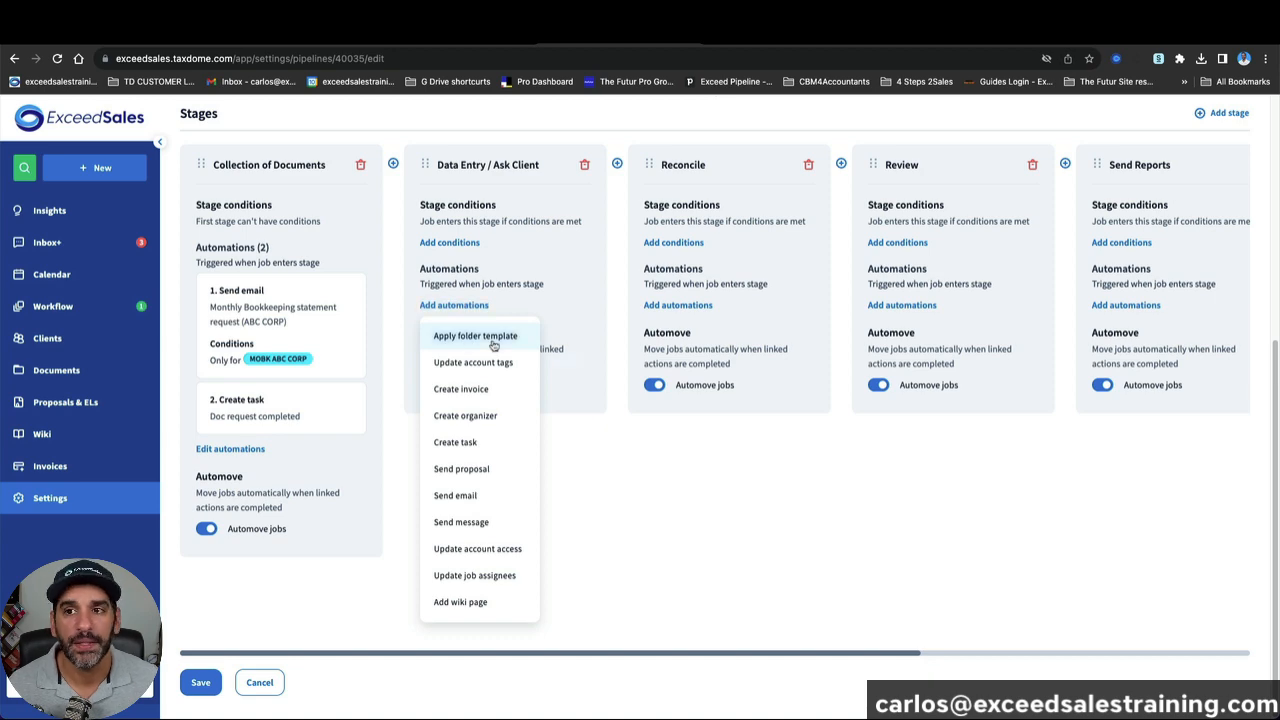
{"action": "left_click", "coordinate": [493, 340]}
{"action": "left_click", "coordinate": [1010, 225]}
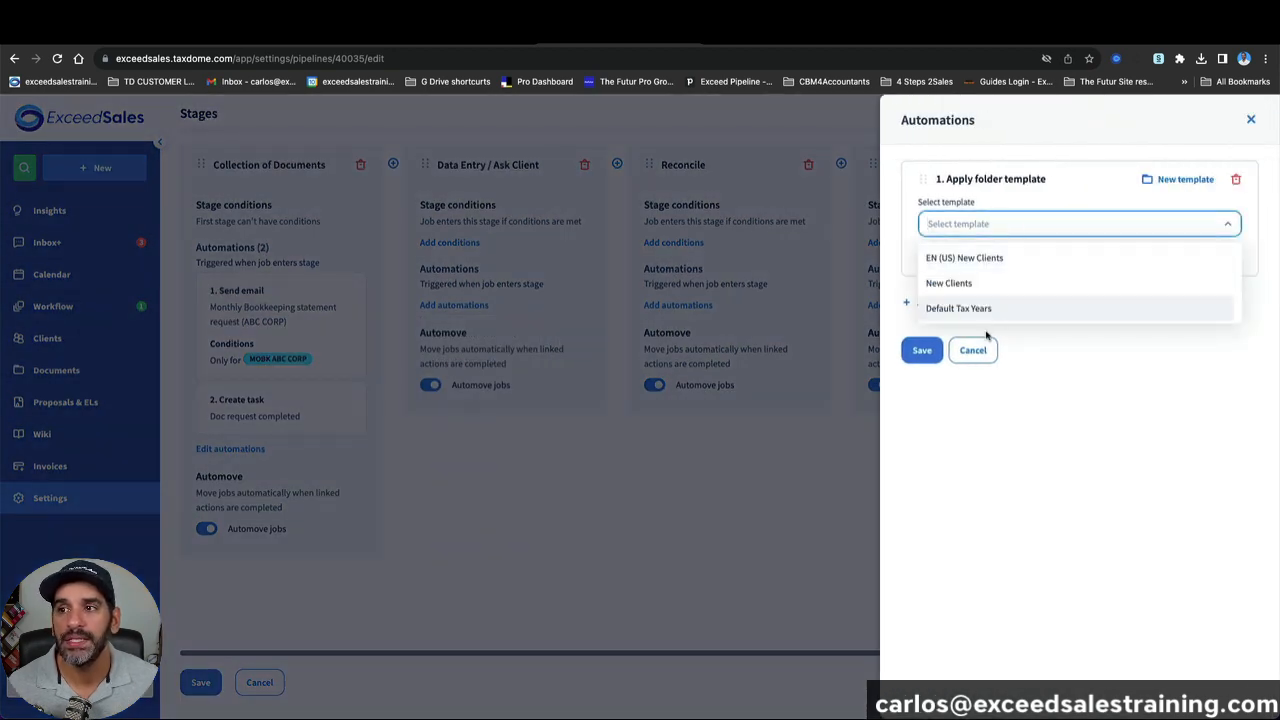
{"action": "left_click", "coordinate": [1184, 180]}
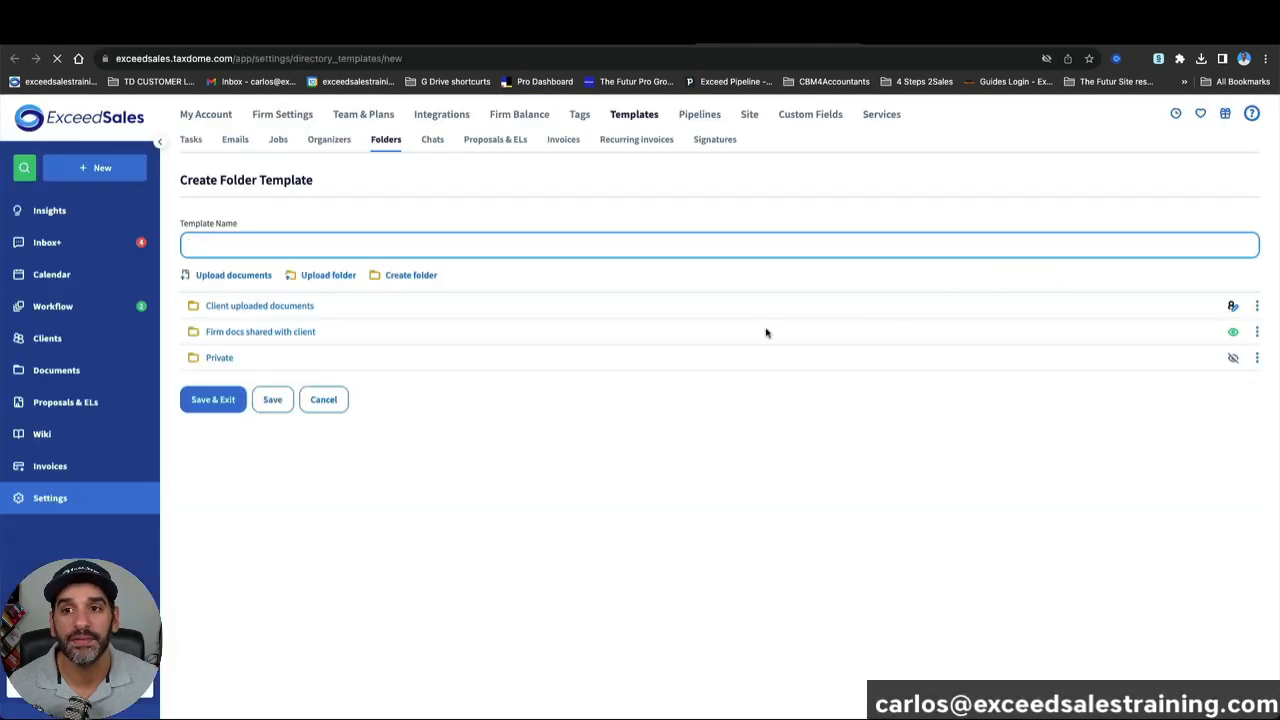
Step: Create a top-level folder named BOOKKEEPING 2023 in the folder template
{"action": "left_click", "coordinate": [423, 277]}
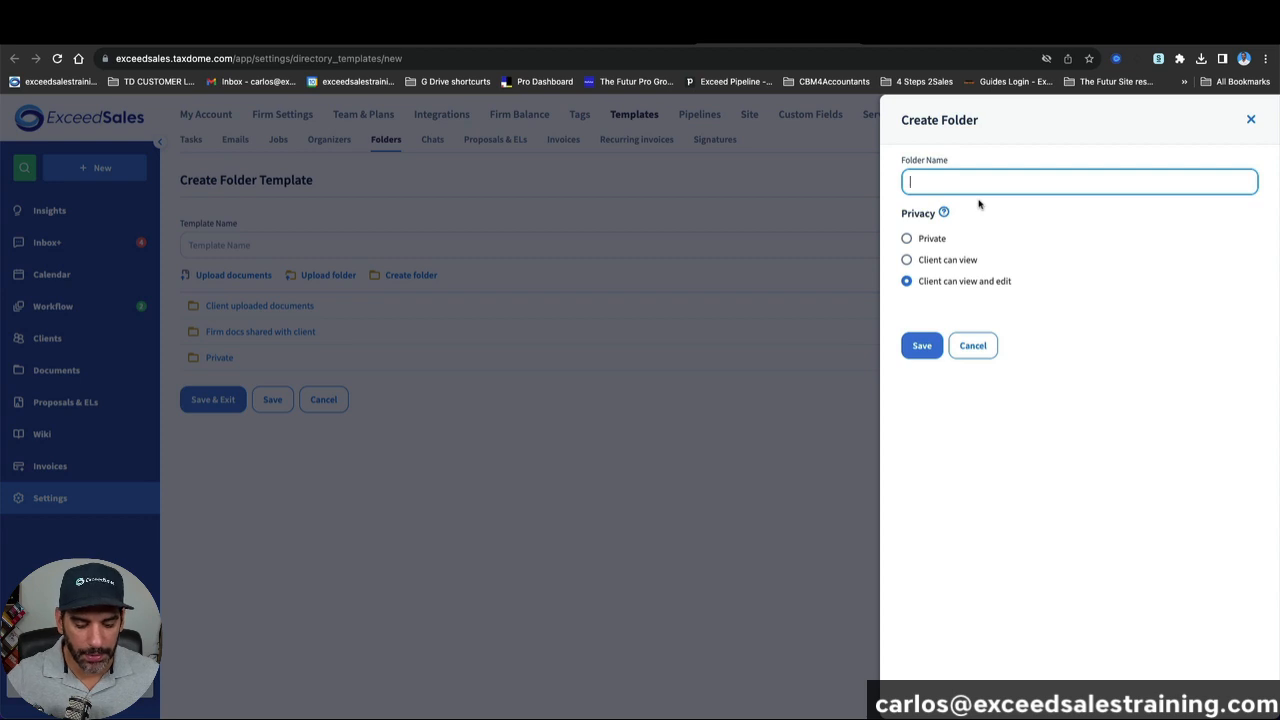
{"action": "type", "text": "BOOKKEEPING 2023"}
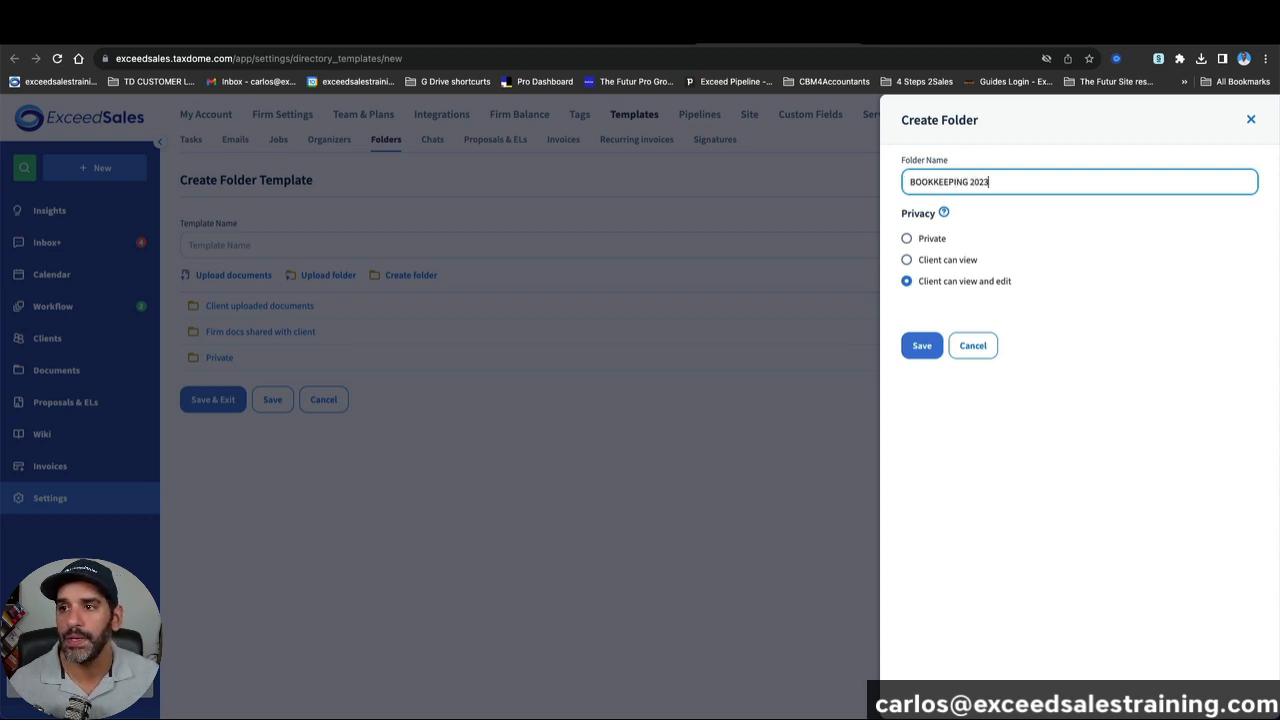
{"action": "left_click", "coordinate": [922, 345]}
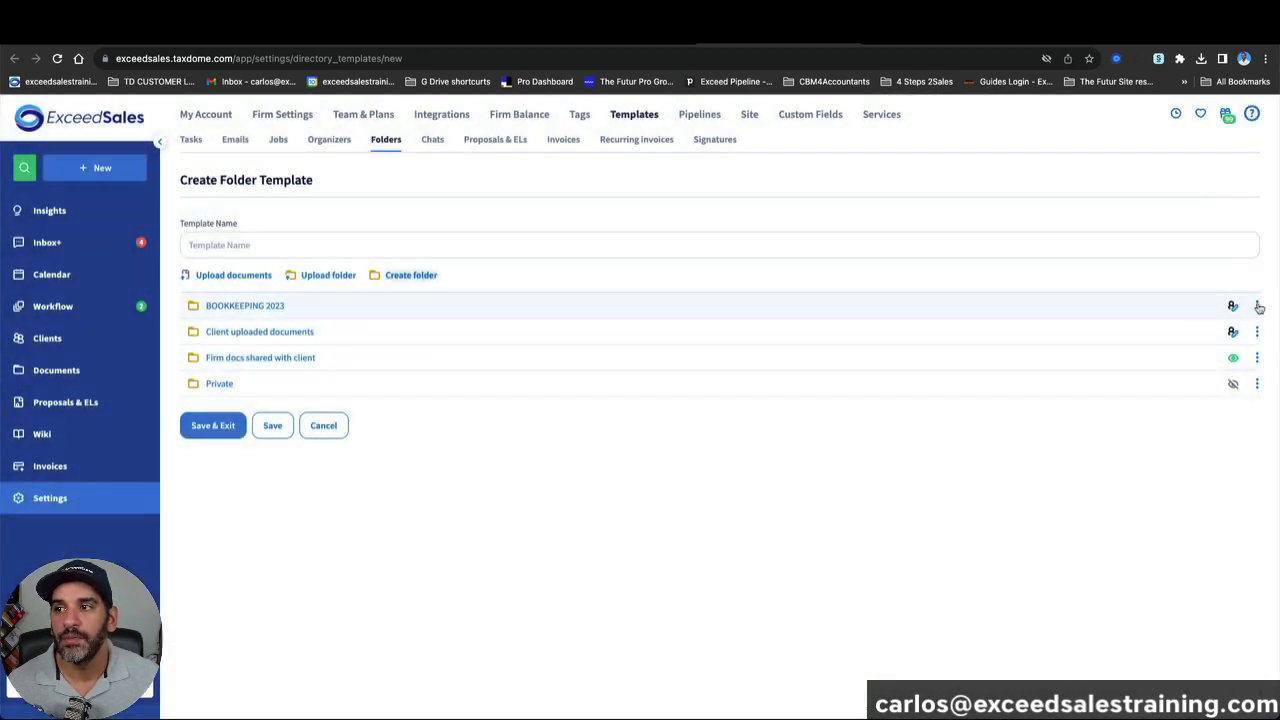
Step: Create the subfolders "01- JAN" and "02- FEB" inside the BOOKKEEPING 2023 folder
{"action": "left_click", "coordinate": [1258, 306]}
{"action": "left_click", "coordinate": [1213, 334]}
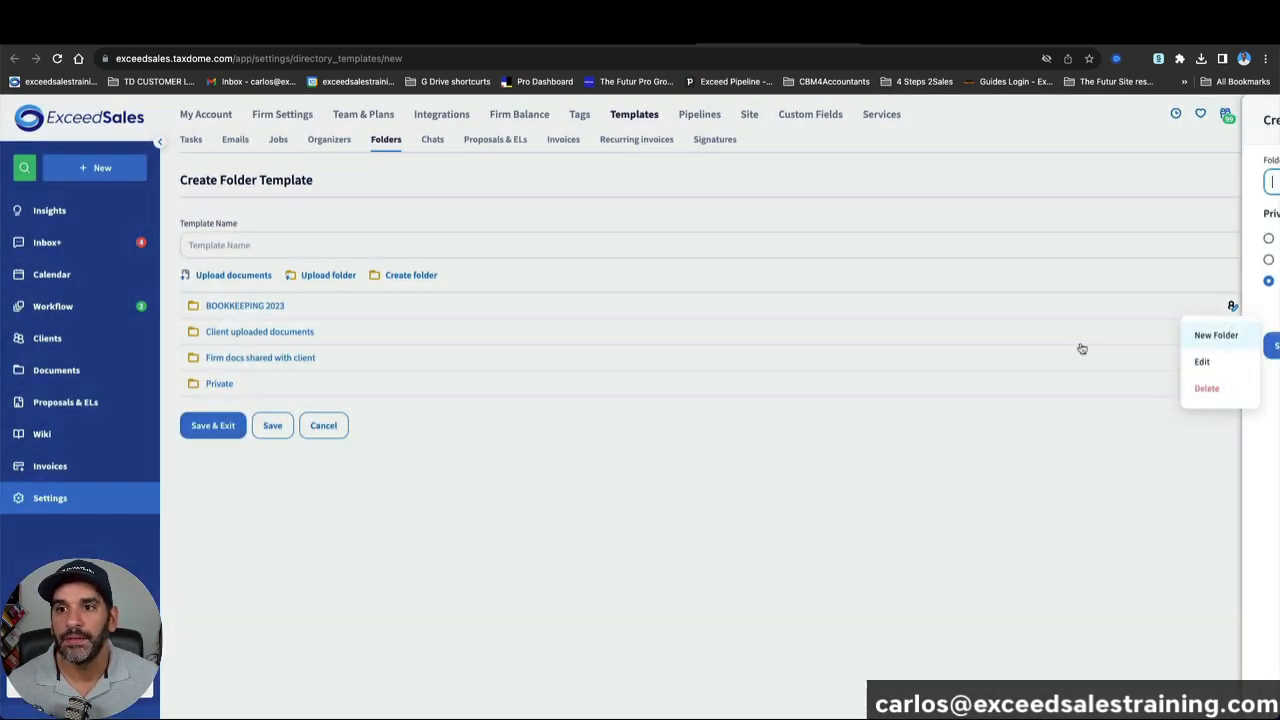
{"action": "type", "text": "01- JAN"}
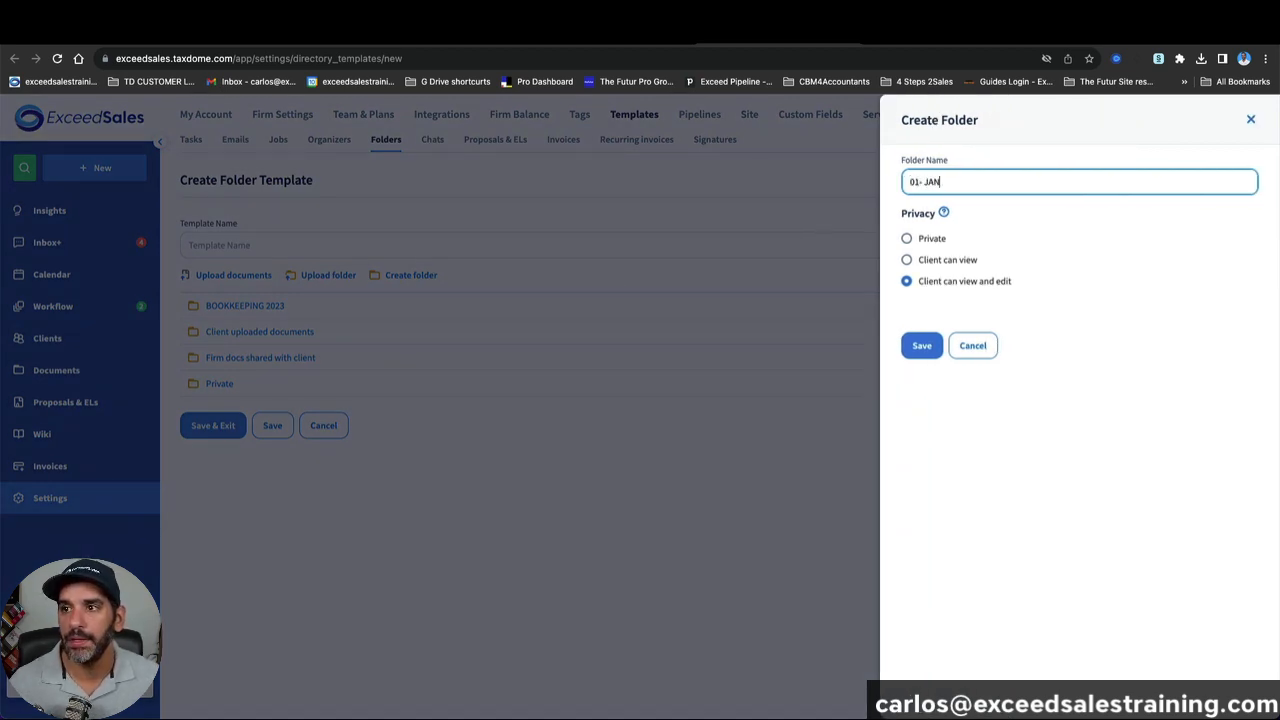
{"action": "left_click", "coordinate": [920, 345]}
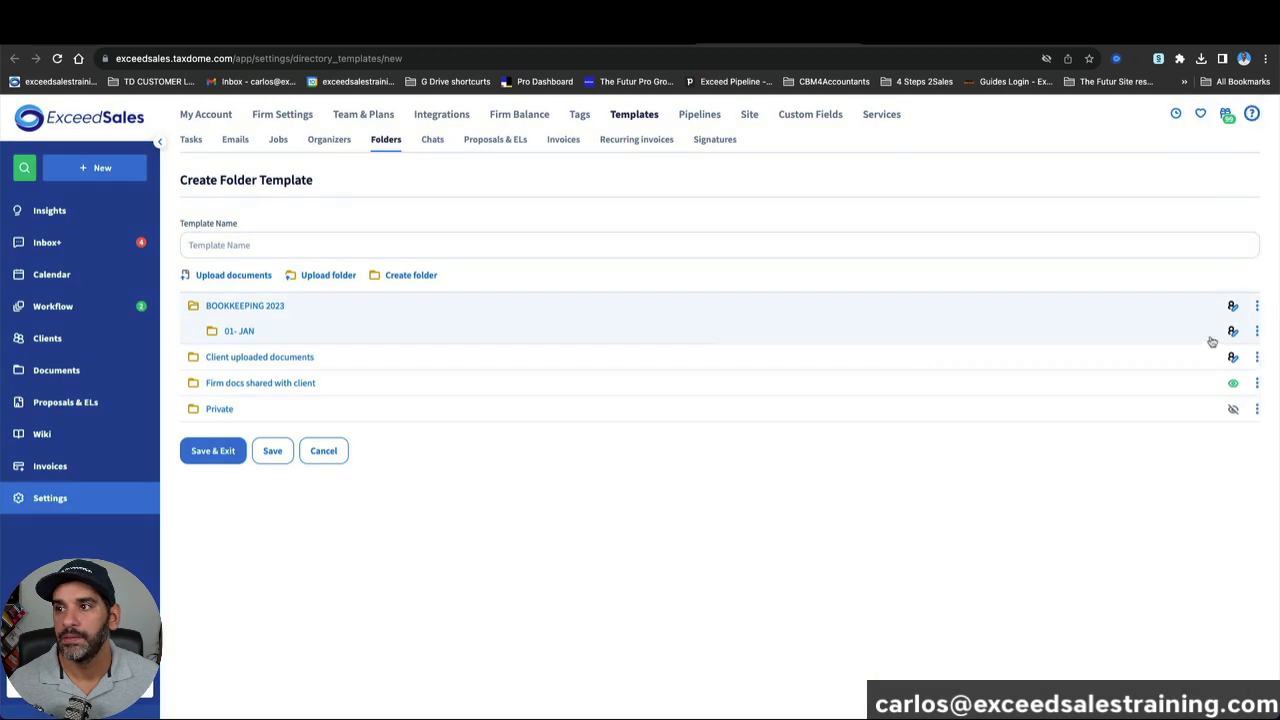
{"action": "left_click", "coordinate": [1257, 307]}
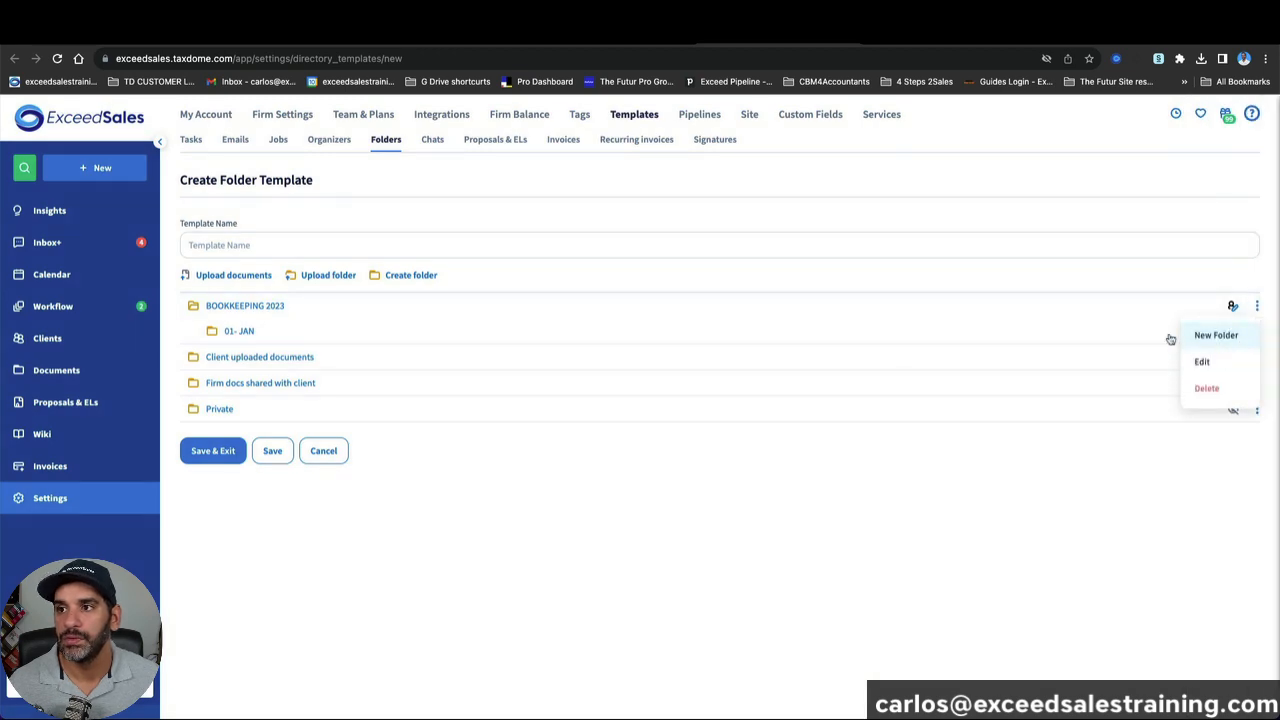
{"action": "left_click", "coordinate": [1215, 336]}
{"action": "type", "text": "02- FEB"}
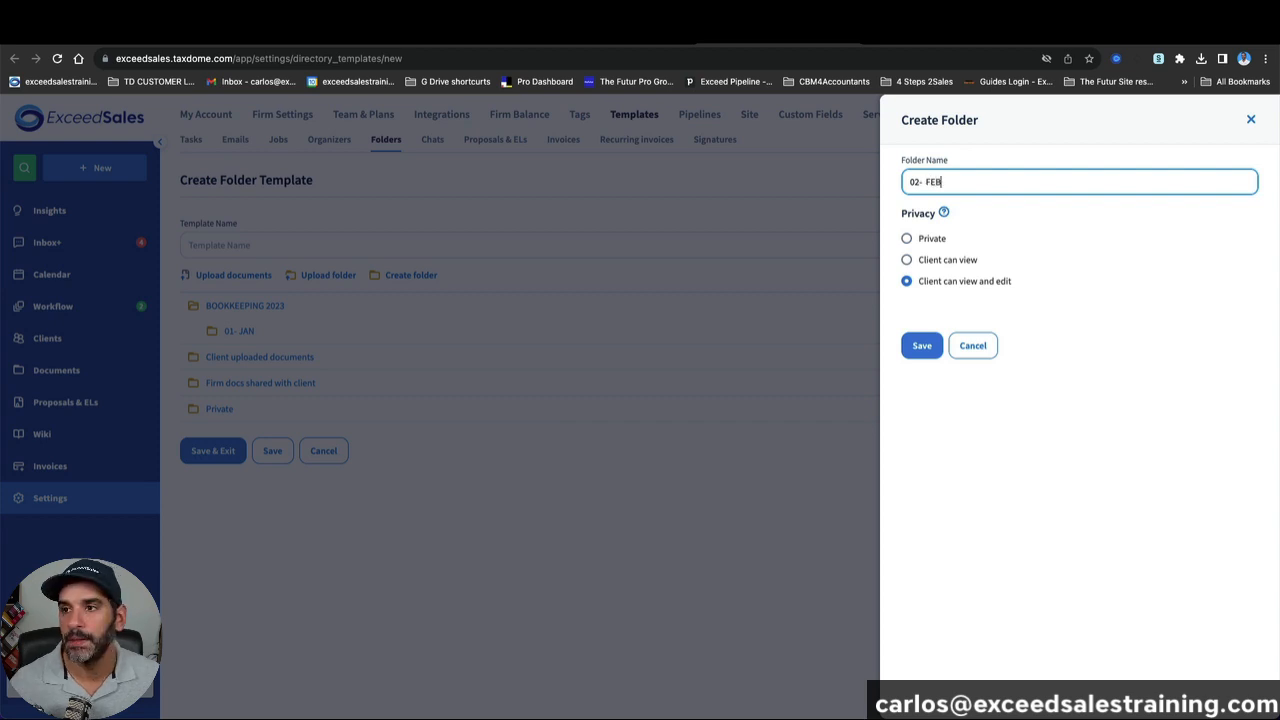
{"action": "left_click", "coordinate": [921, 345]}
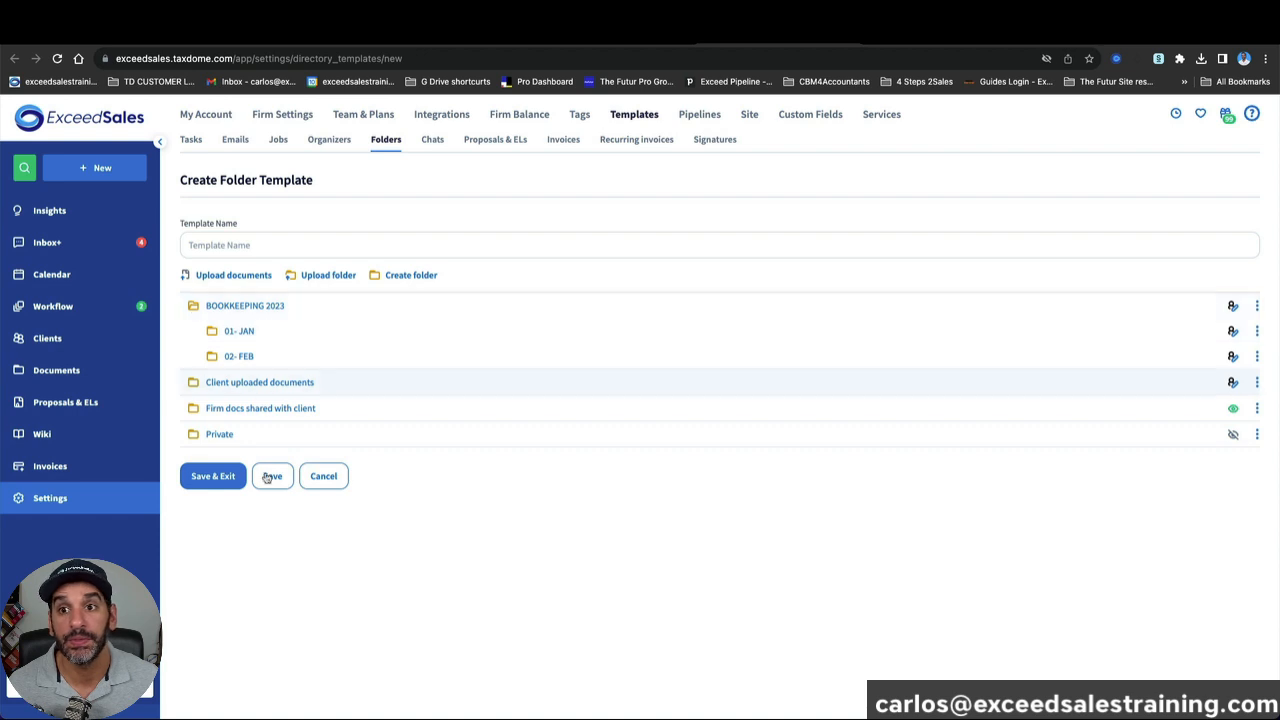
Step: Name the folder template MOBK 2023, then save it and exit
{"action": "left_click", "coordinate": [226, 477]}
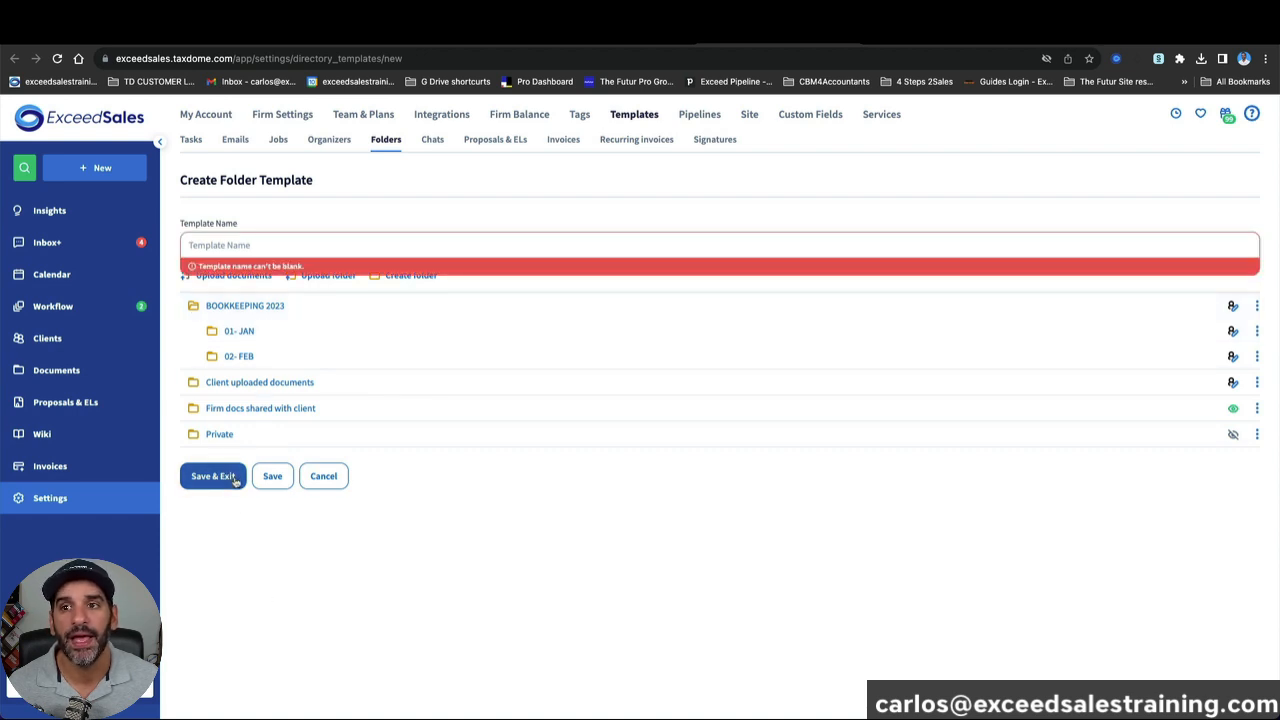
{"action": "left_click", "coordinate": [243, 247]}
{"action": "type", "text": "MOBK 2023"}
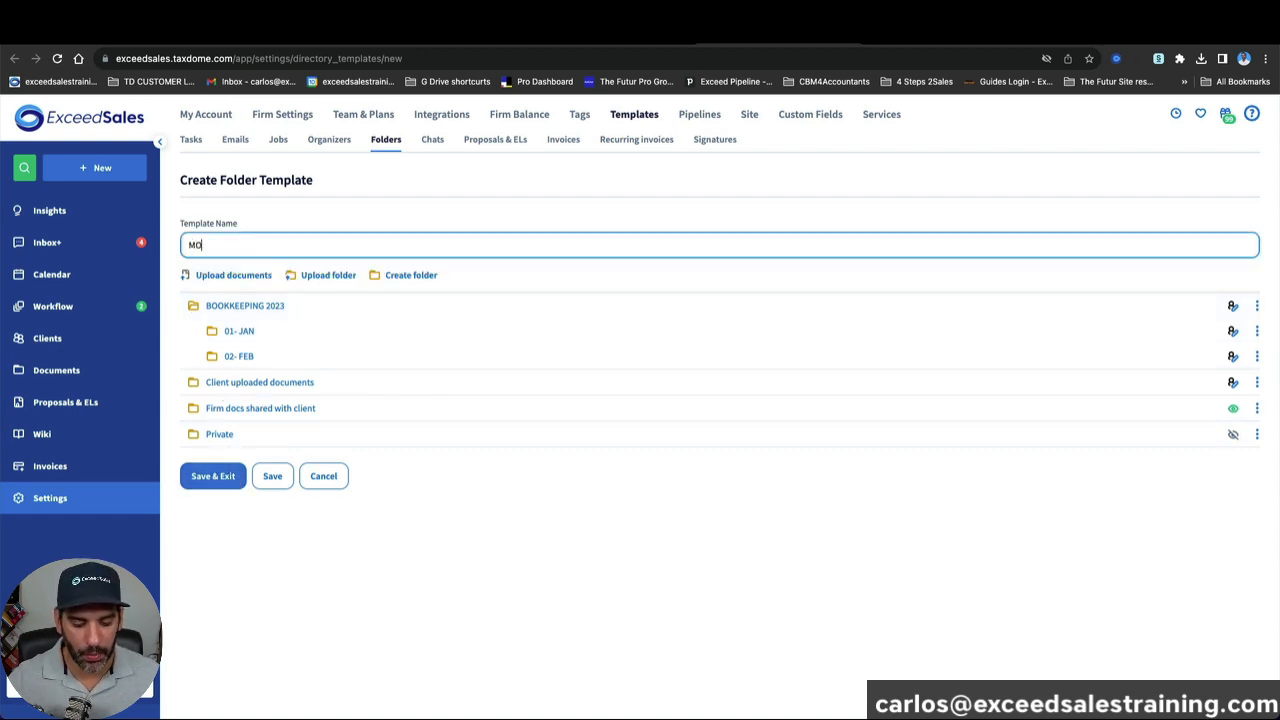
{"action": "left_click", "coordinate": [204, 478]}
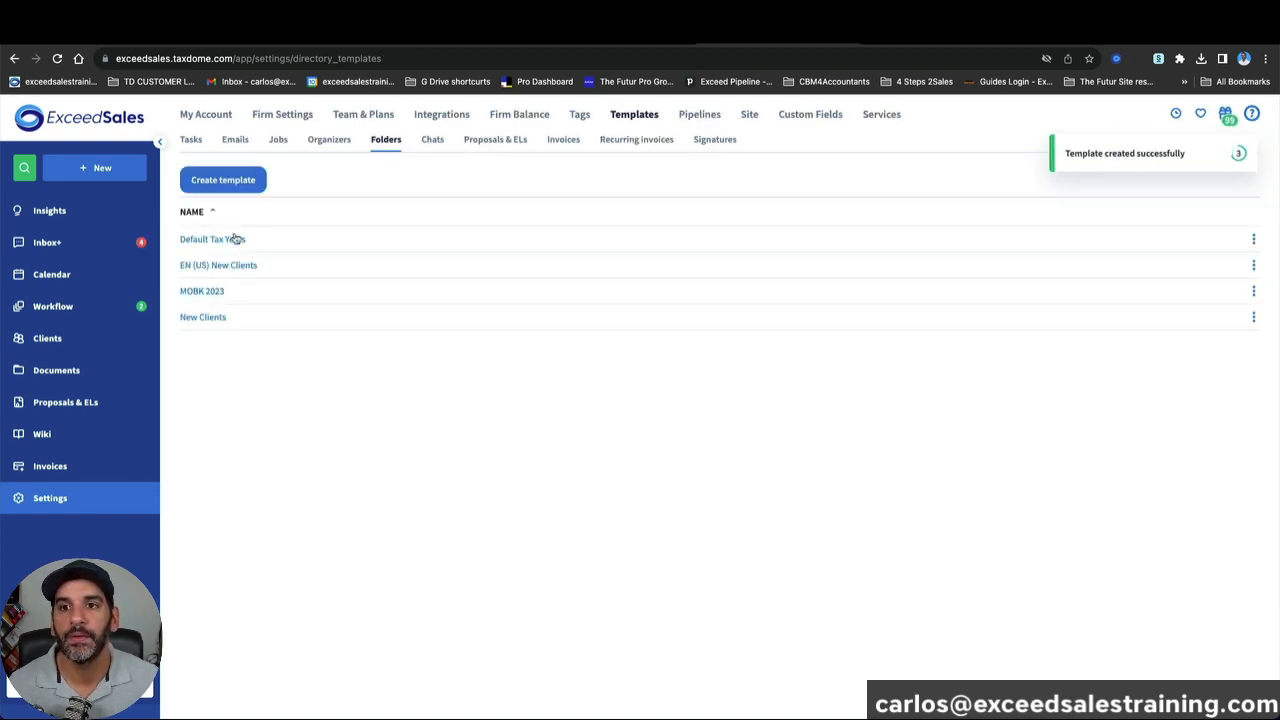
Step: Return to the pipeline editor, choose MOBK 2023 as the folder template to apply, and save the stage's automation
{"action": "left_click", "coordinate": [620, 33]}
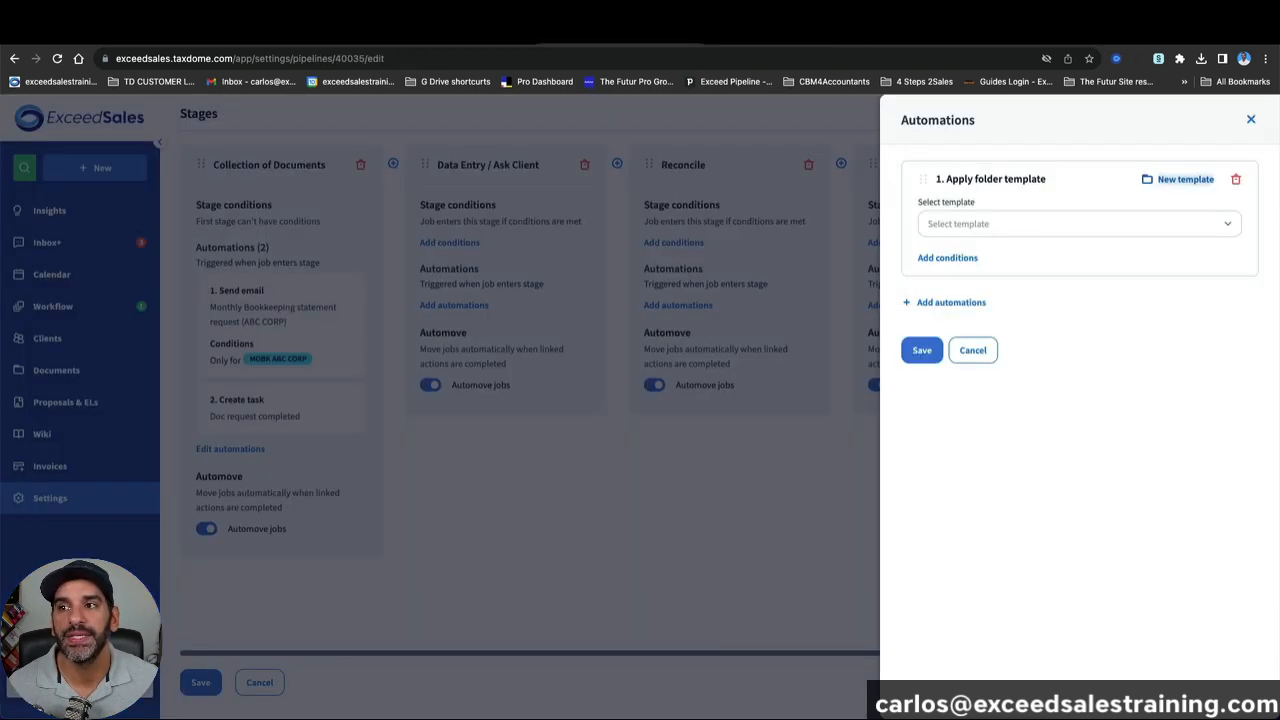
{"action": "left_click", "coordinate": [990, 224]}
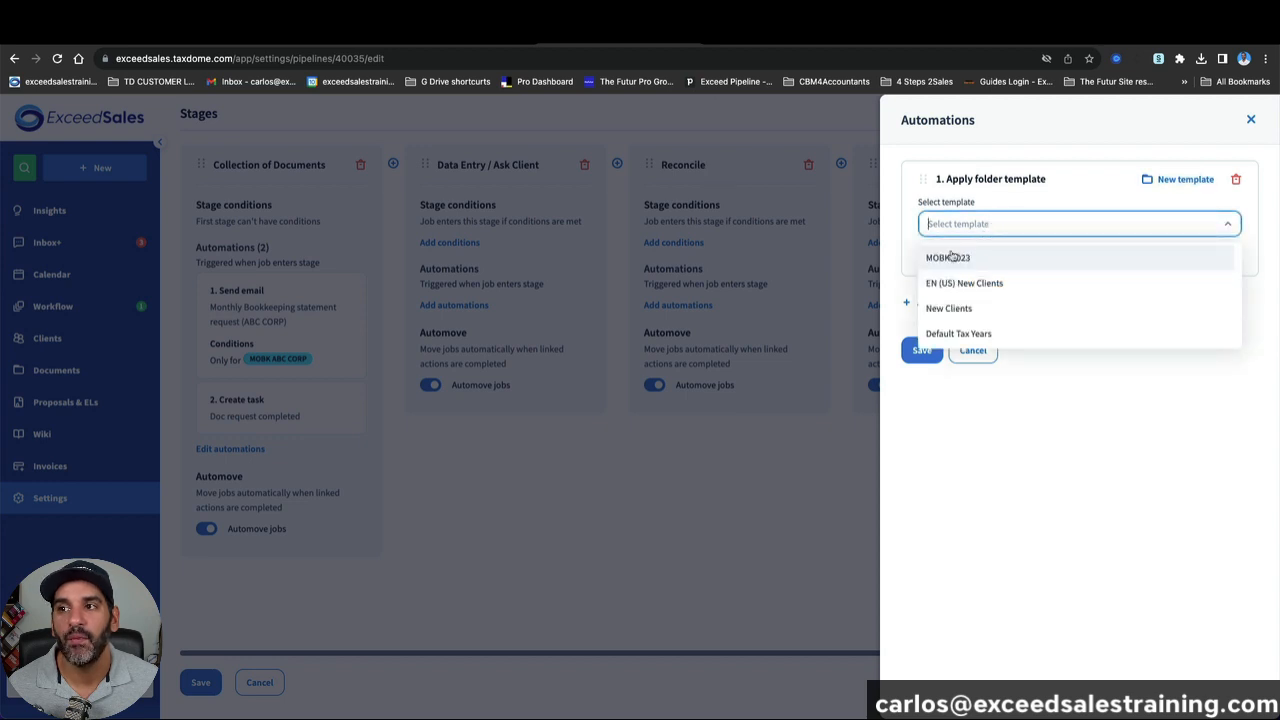
{"action": "left_click", "coordinate": [975, 258]}
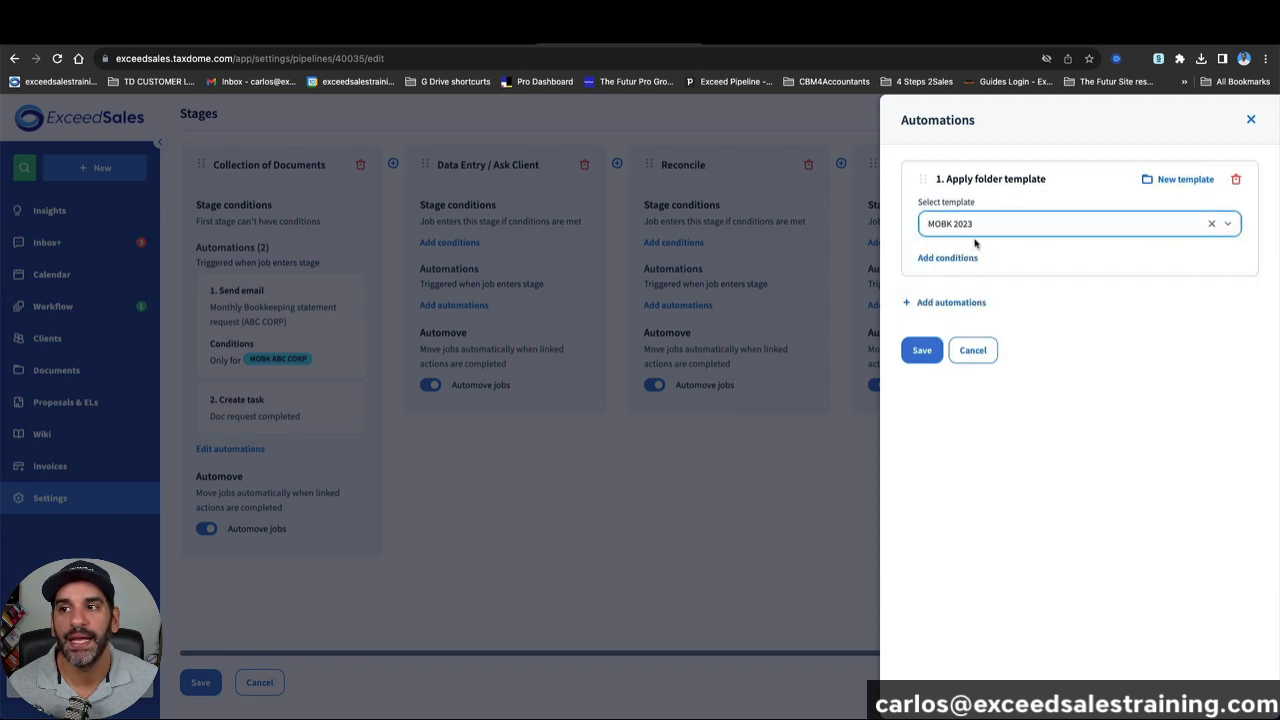
{"action": "left_click", "coordinate": [921, 350]}
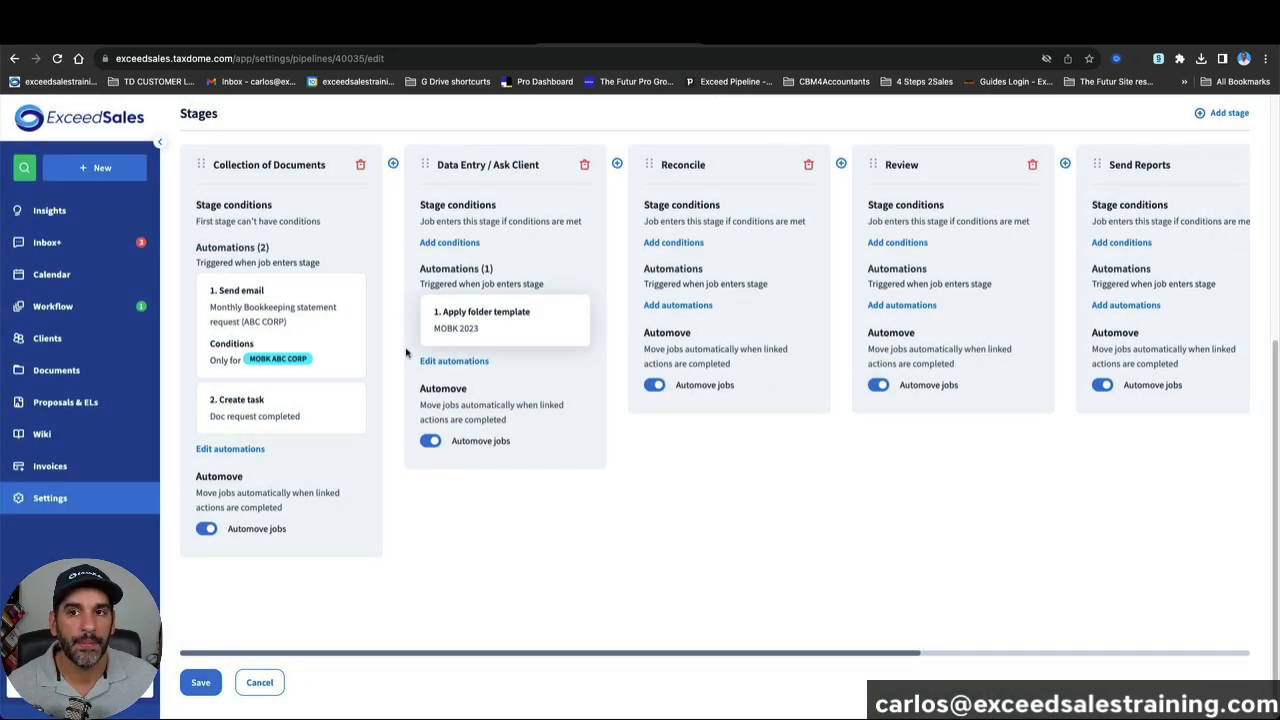
Step: Reopen the Apply folder template automation and limit it to accounts tagged NEW CLIENT
{"action": "left_click", "coordinate": [524, 318]}
{"action": "left_click", "coordinate": [966, 255]}
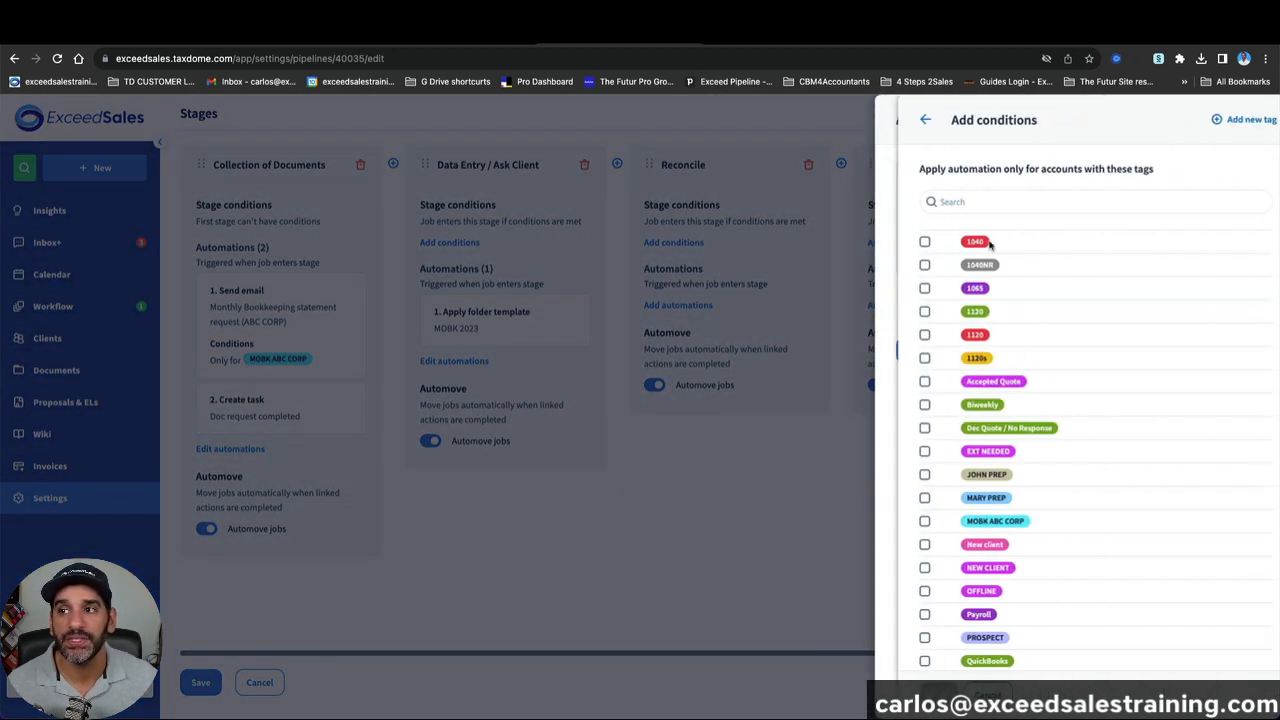
{"action": "type", "text": "new"}
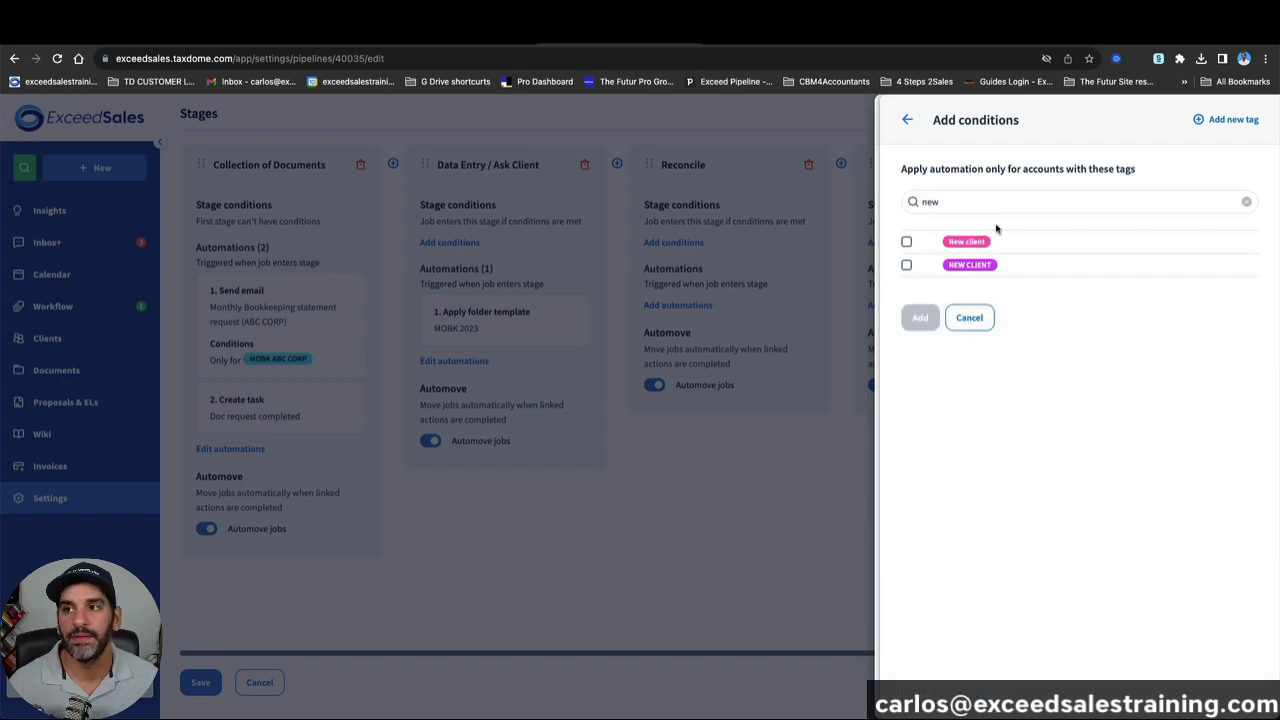
{"action": "left_click", "coordinate": [906, 265]}
{"action": "left_click", "coordinate": [920, 318]}
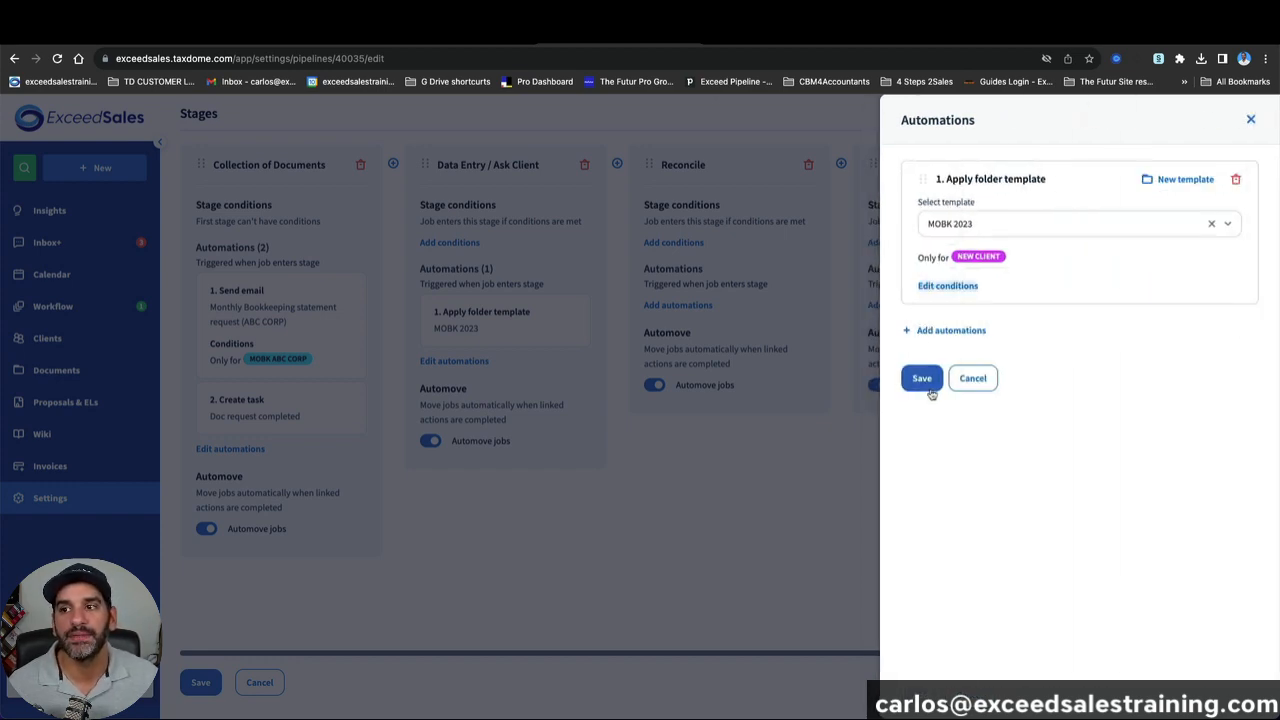
Step: Save the Apply folder template automation with its NEW CLIENT condition and check the account tag updates on the Complete stage
{"action": "left_click", "coordinate": [922, 376]}
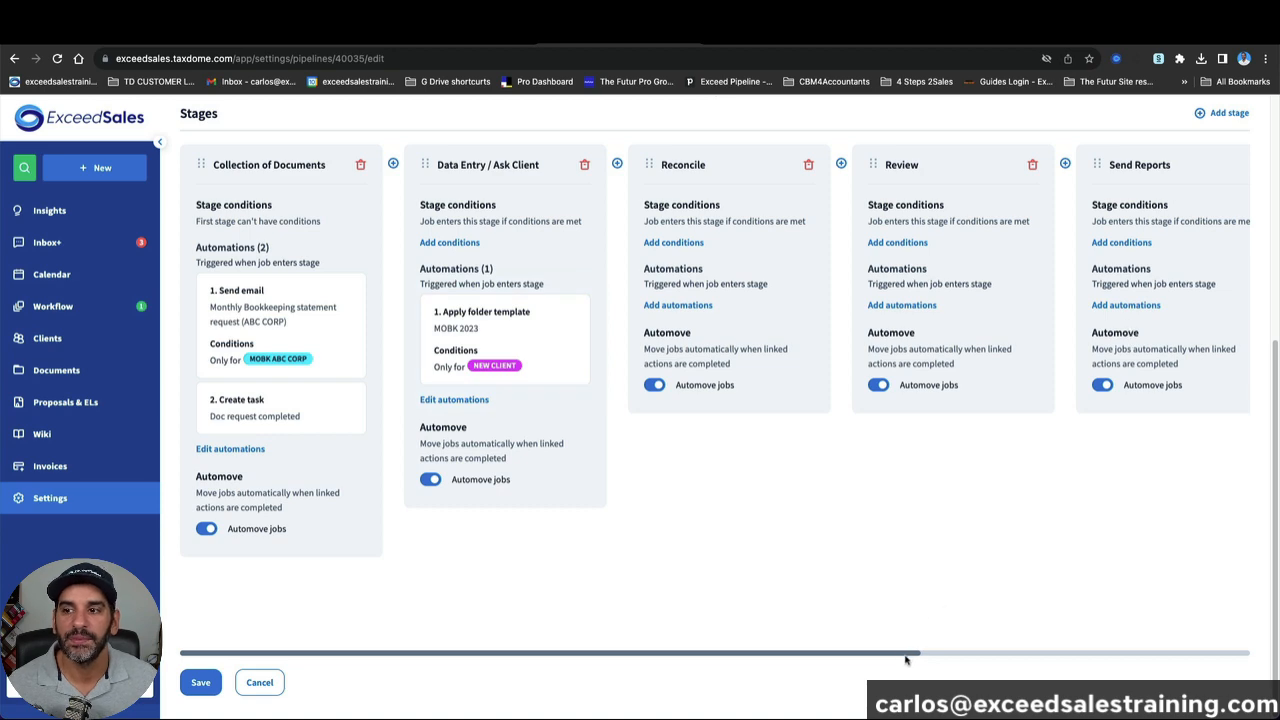
{"action": "left_click", "coordinate": [1078, 654]}
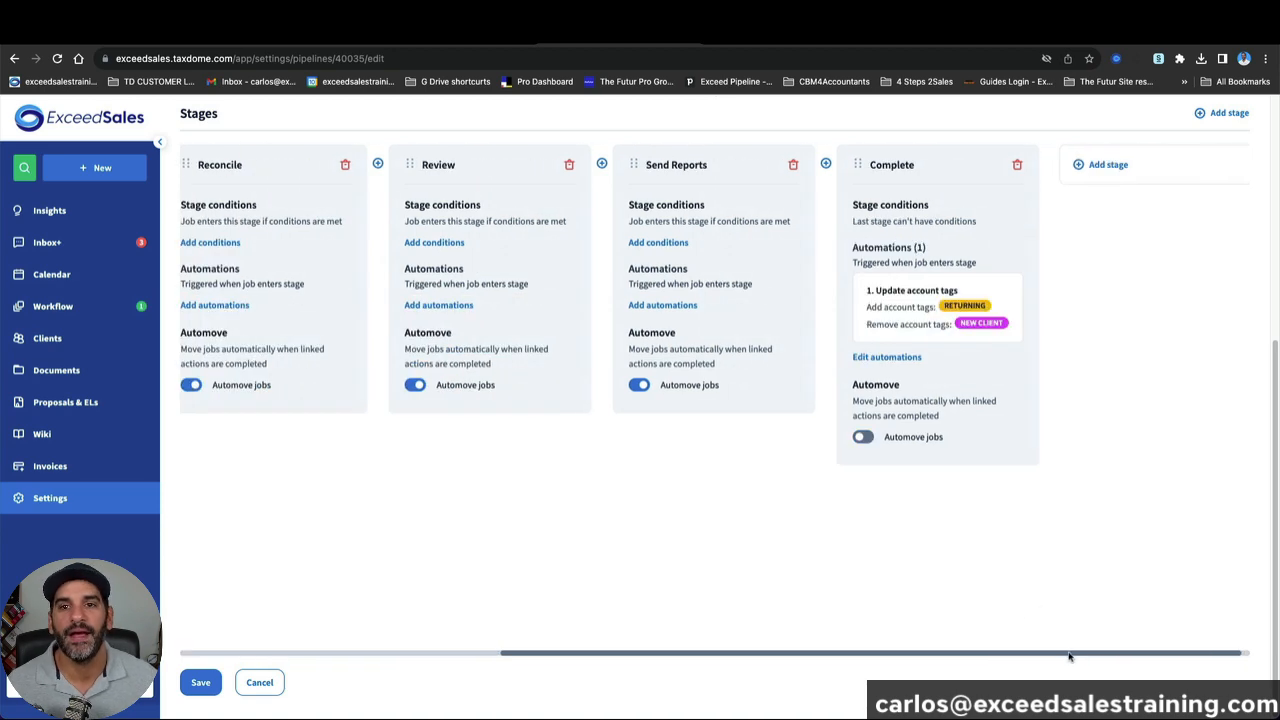
{"action": "left_click_drag", "start_coordinate": [1069, 657], "coordinate": [586, 617]}
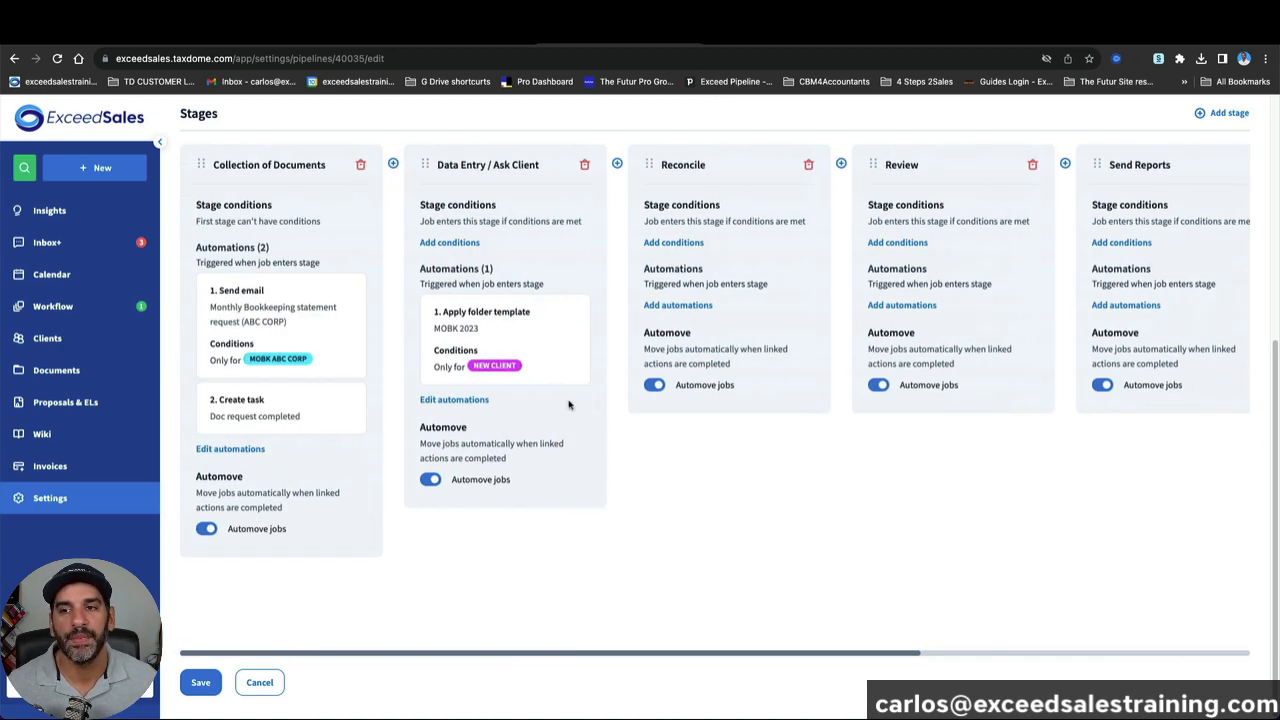
Step: Examine the organizer templates offered for a Create organizer automation in the Reconcile stage, including a search for "pa", and leave without saving
{"action": "left_click", "coordinate": [671, 306]}
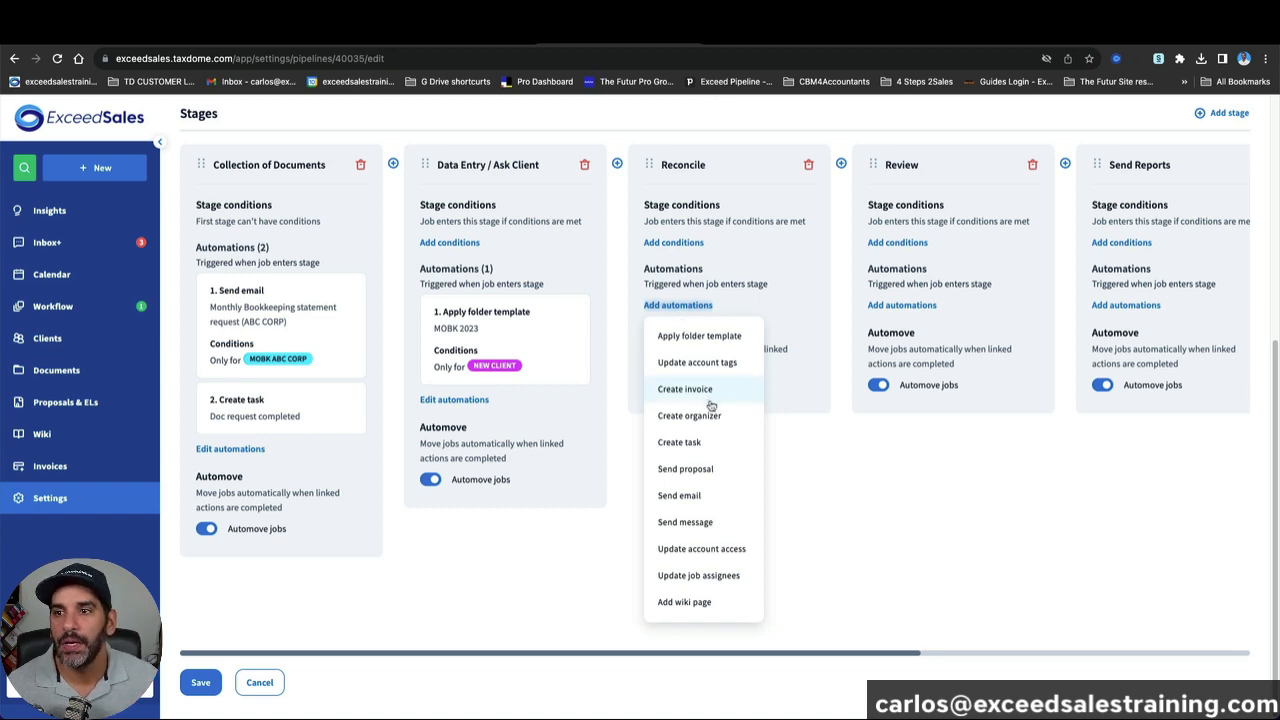
{"action": "left_click", "coordinate": [732, 420]}
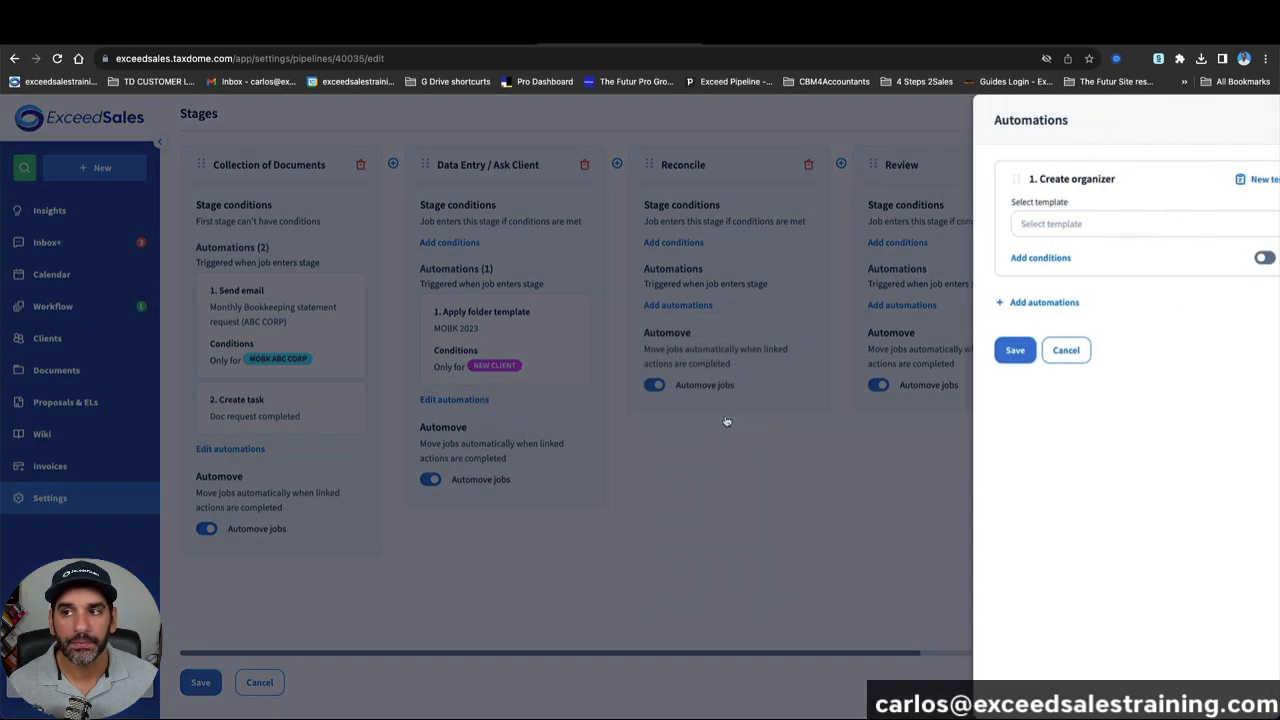
{"action": "left_click", "coordinate": [985, 226]}
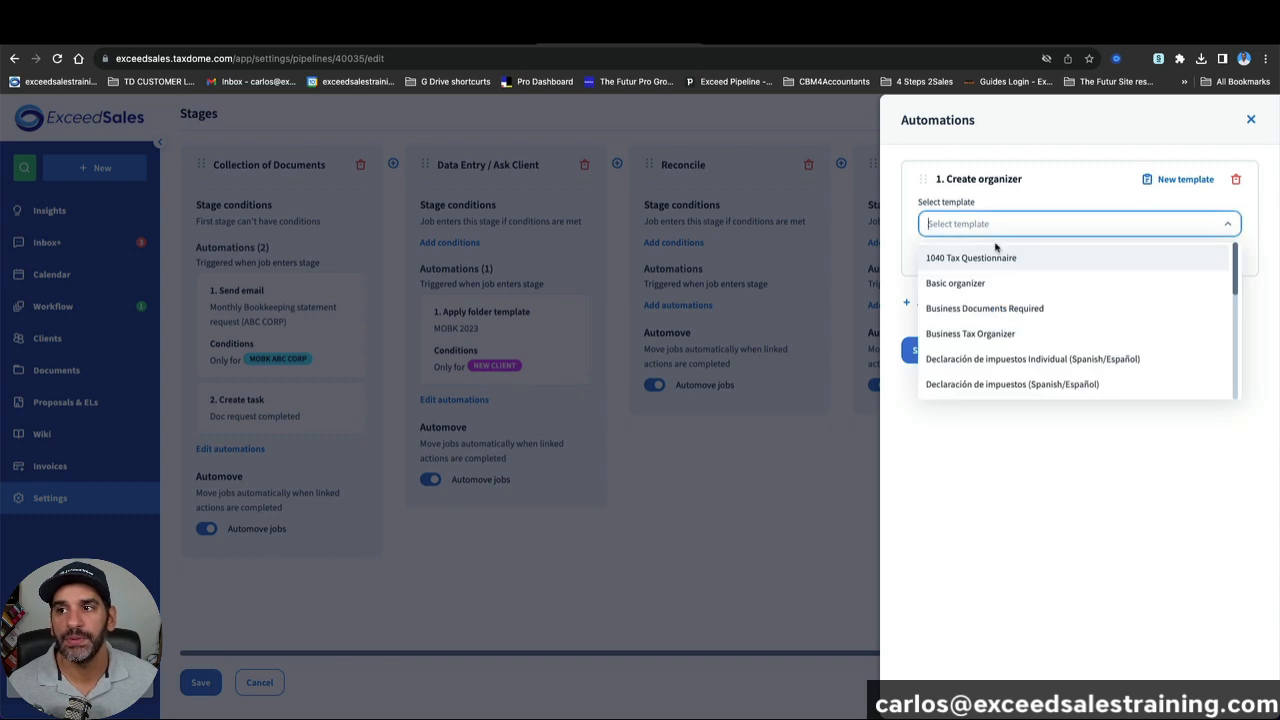
{"action": "scroll", "coordinate": [1020, 330], "scroll_direction": "down", "scroll_amount": 3}
{"action": "scroll", "coordinate": [1027, 347], "scroll_direction": "down", "scroll_amount": 5}
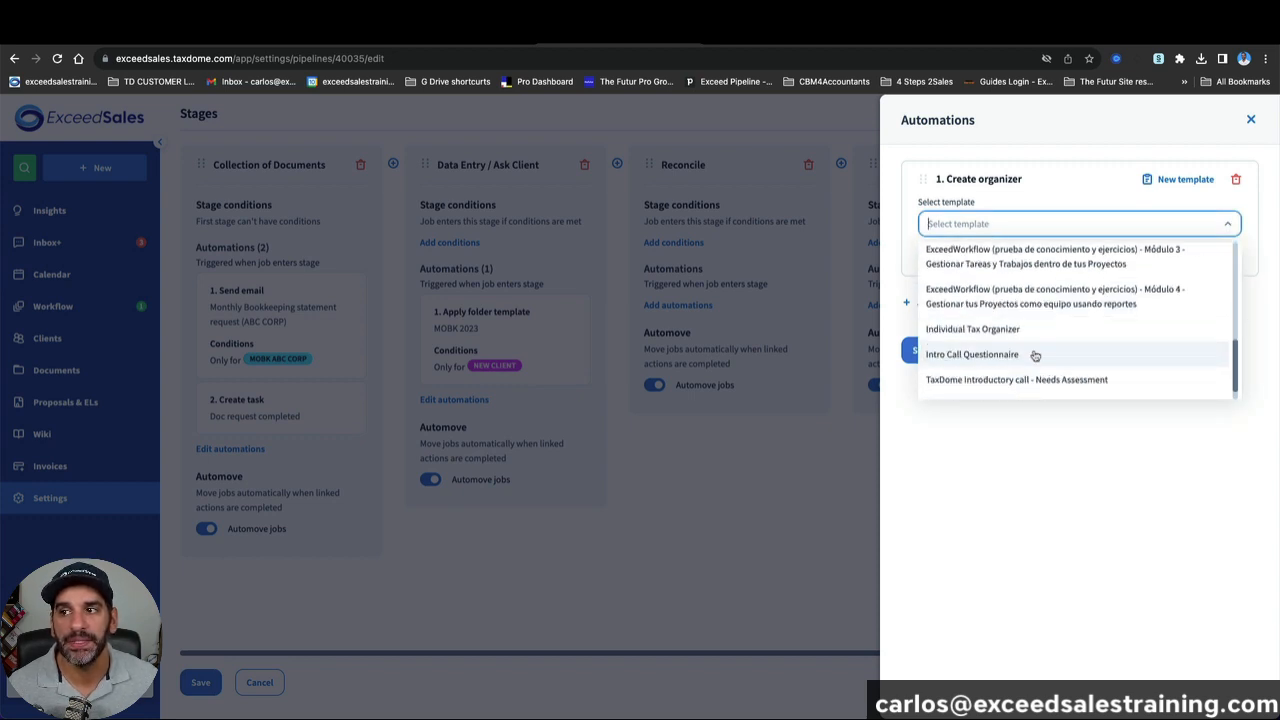
{"action": "type", "text": "boo"}
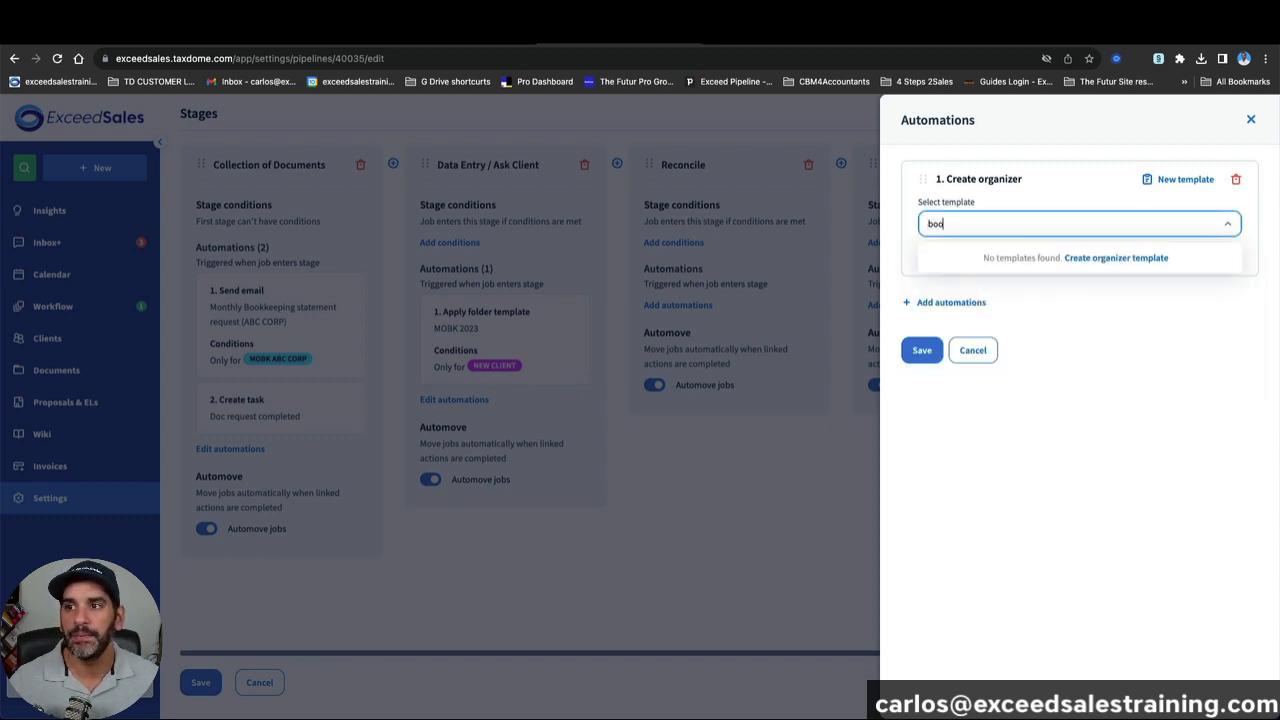
{"action": "key", "text": "BackSpace"}
{"action": "key", "text": "BackSpace"}
{"action": "type", "text": "pad"}
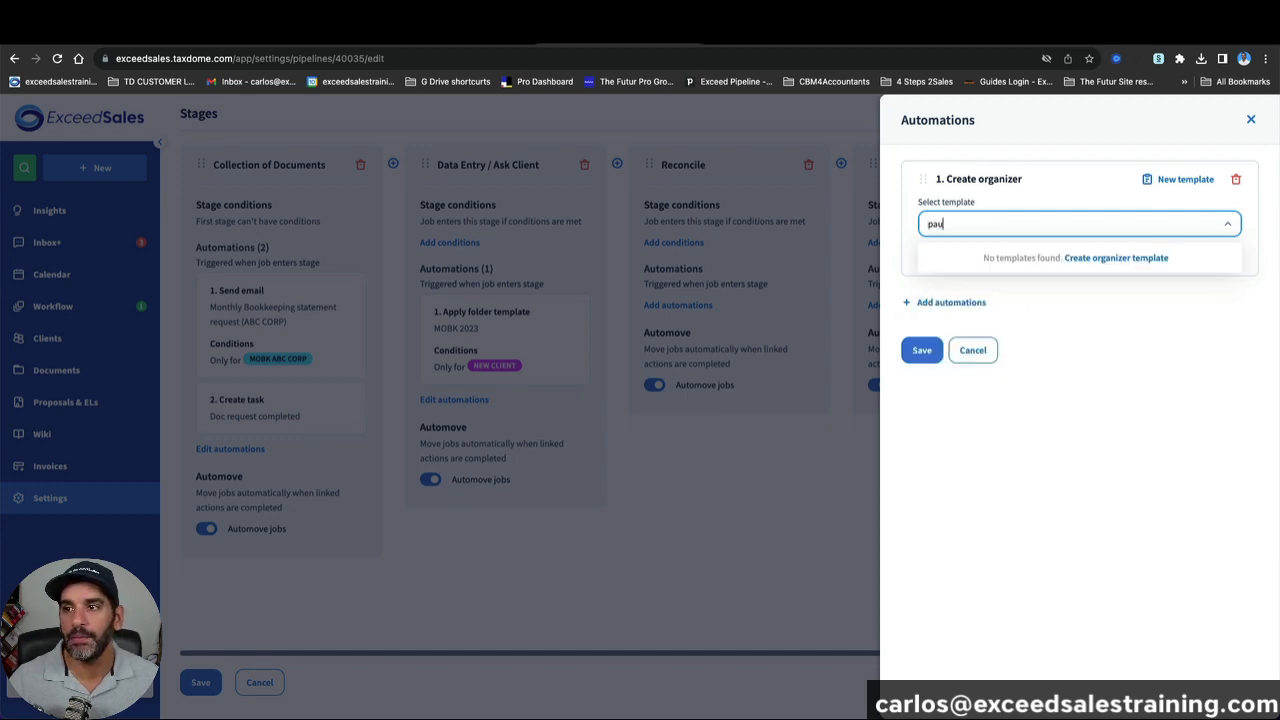
{"action": "key", "text": "BackSpace"}
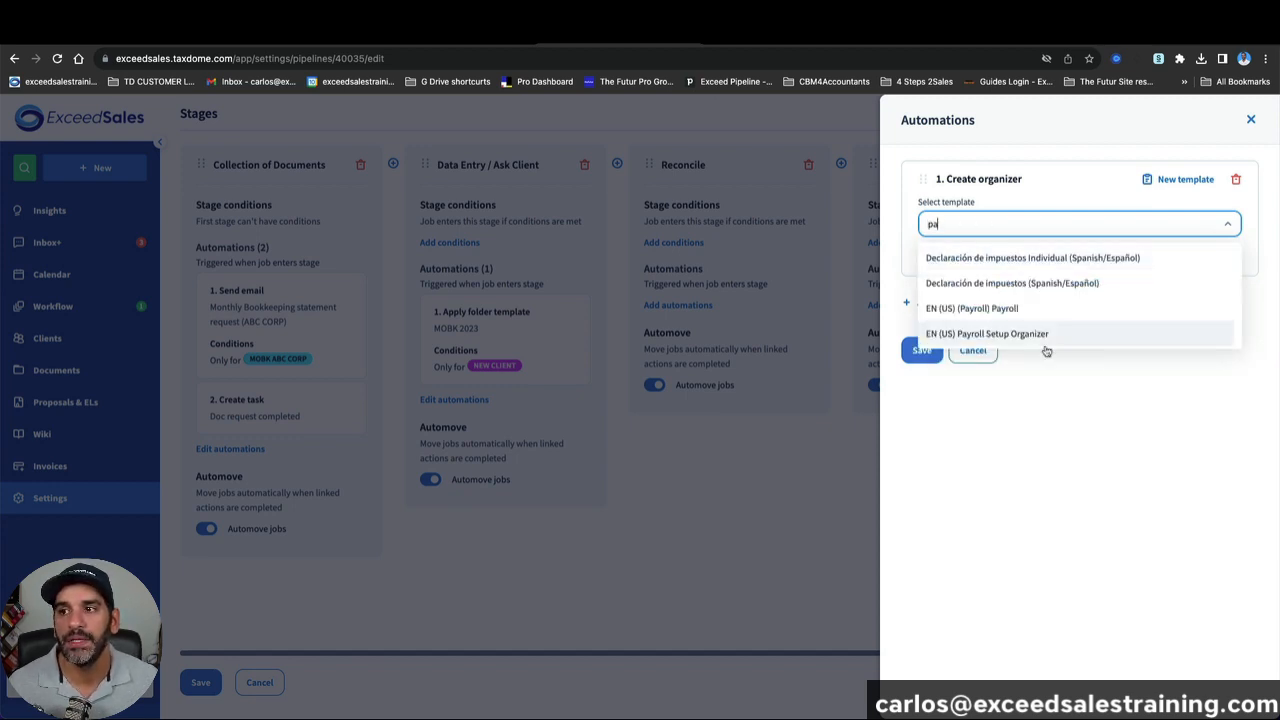
{"action": "left_click", "coordinate": [1029, 384]}
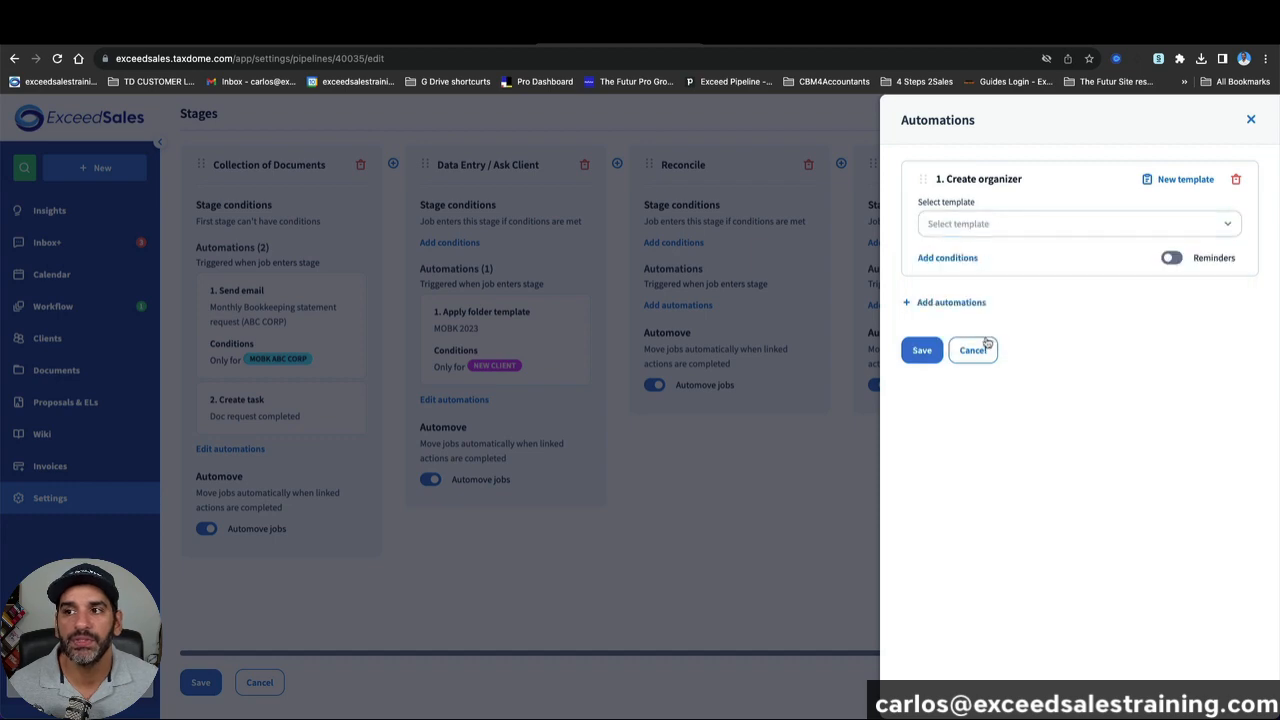
{"action": "left_click", "coordinate": [988, 349]}
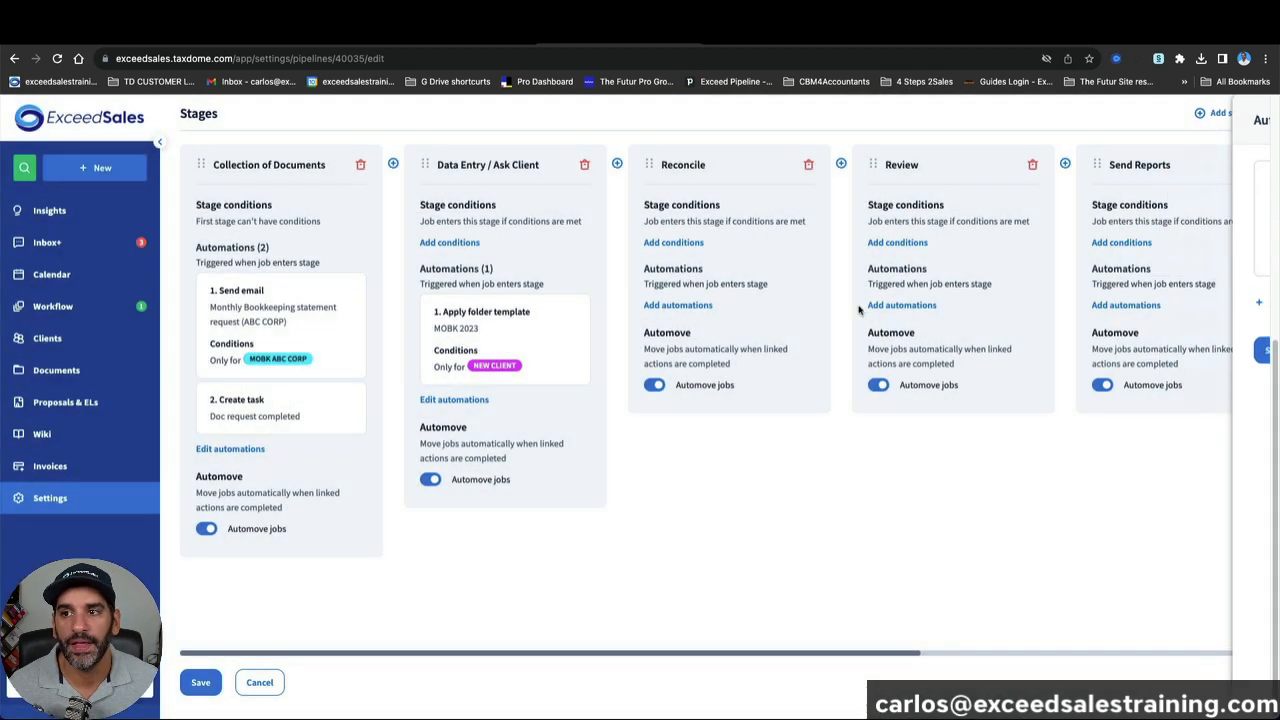
{"action": "left_click", "coordinate": [708, 305]}
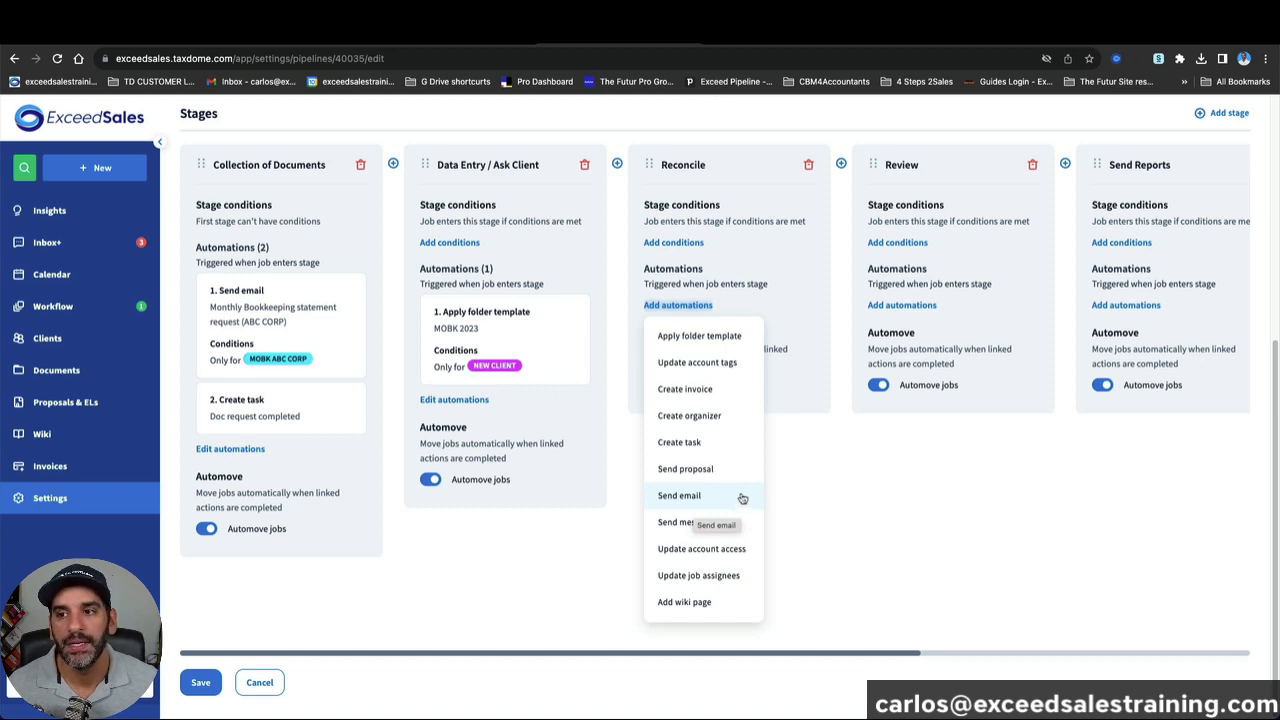
{"action": "left_click", "coordinate": [728, 549]}
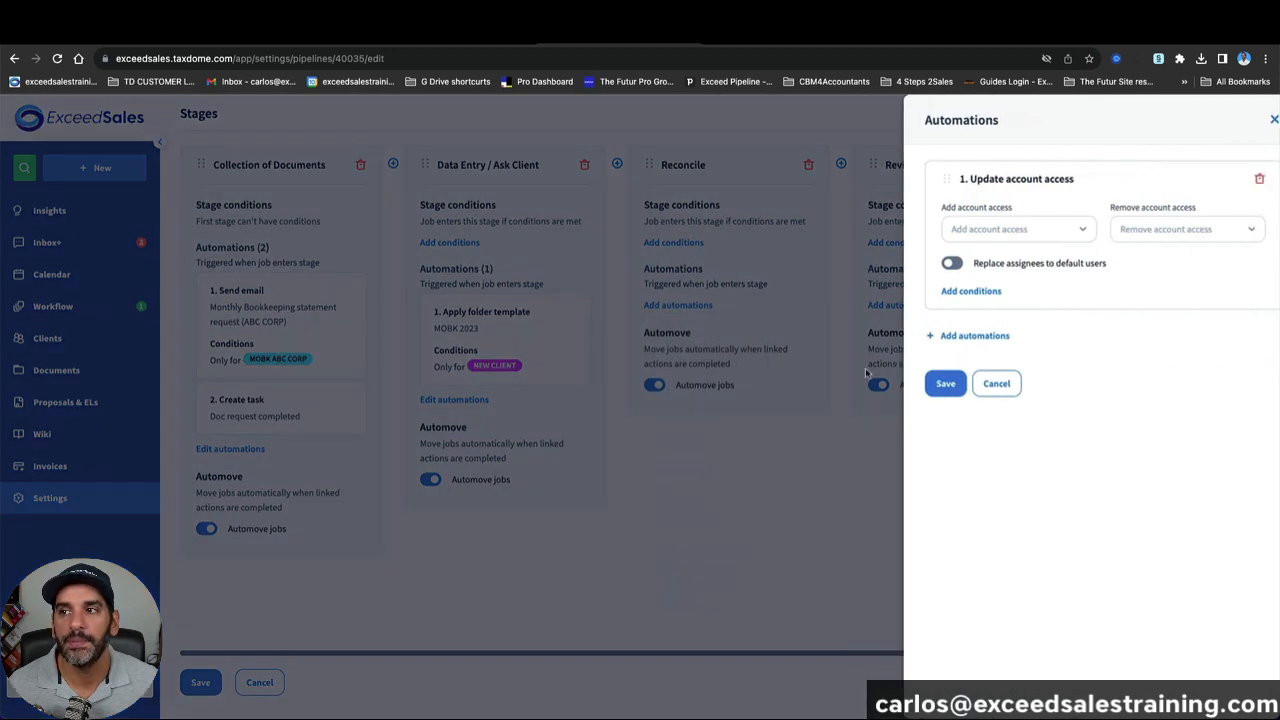
{"action": "left_click", "coordinate": [1030, 236]}
{"action": "left_click", "coordinate": [1005, 263]}
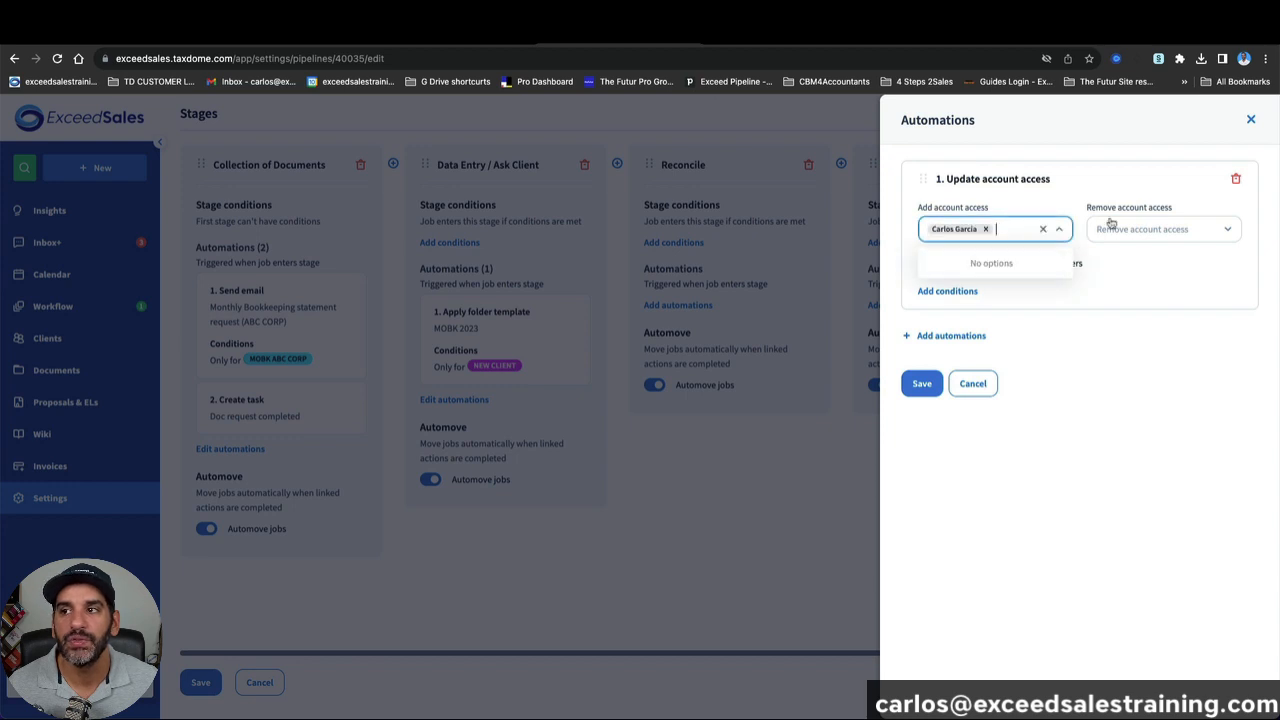
{"action": "left_click", "coordinate": [1110, 226]}
{"action": "left_click", "coordinate": [1010, 238]}
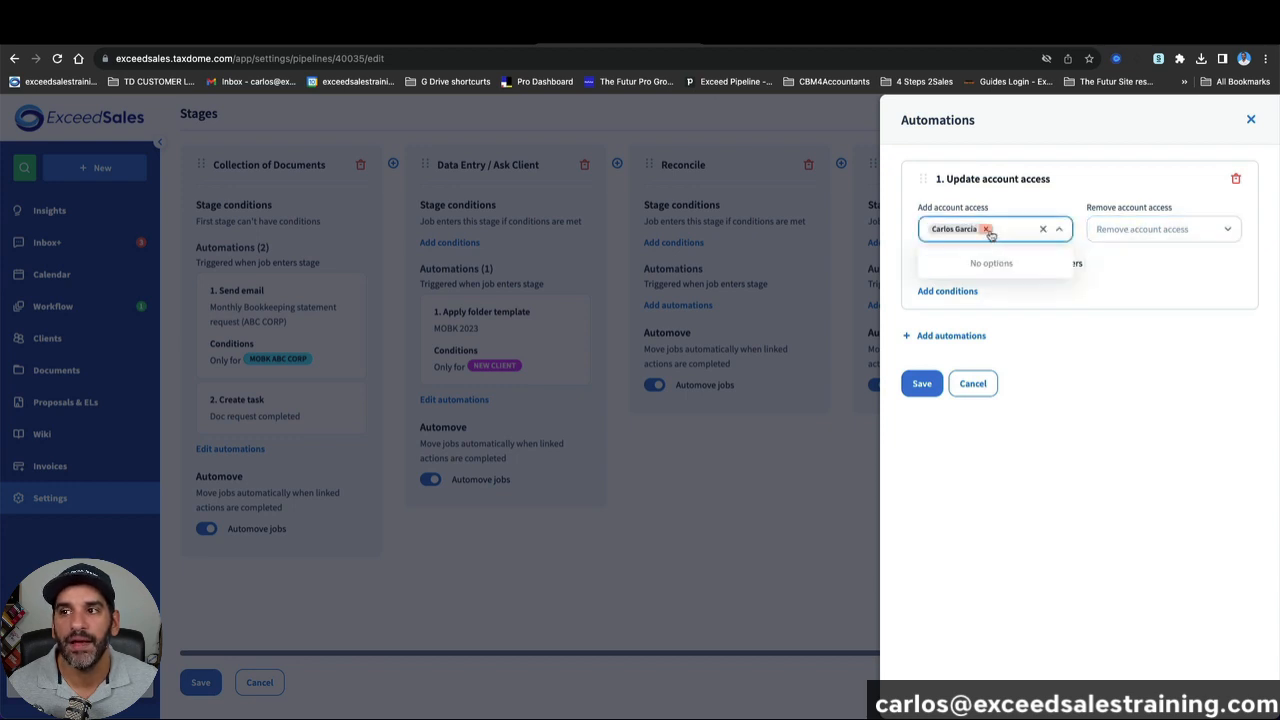
{"action": "left_click", "coordinate": [986, 229]}
{"action": "left_click", "coordinate": [960, 163]}
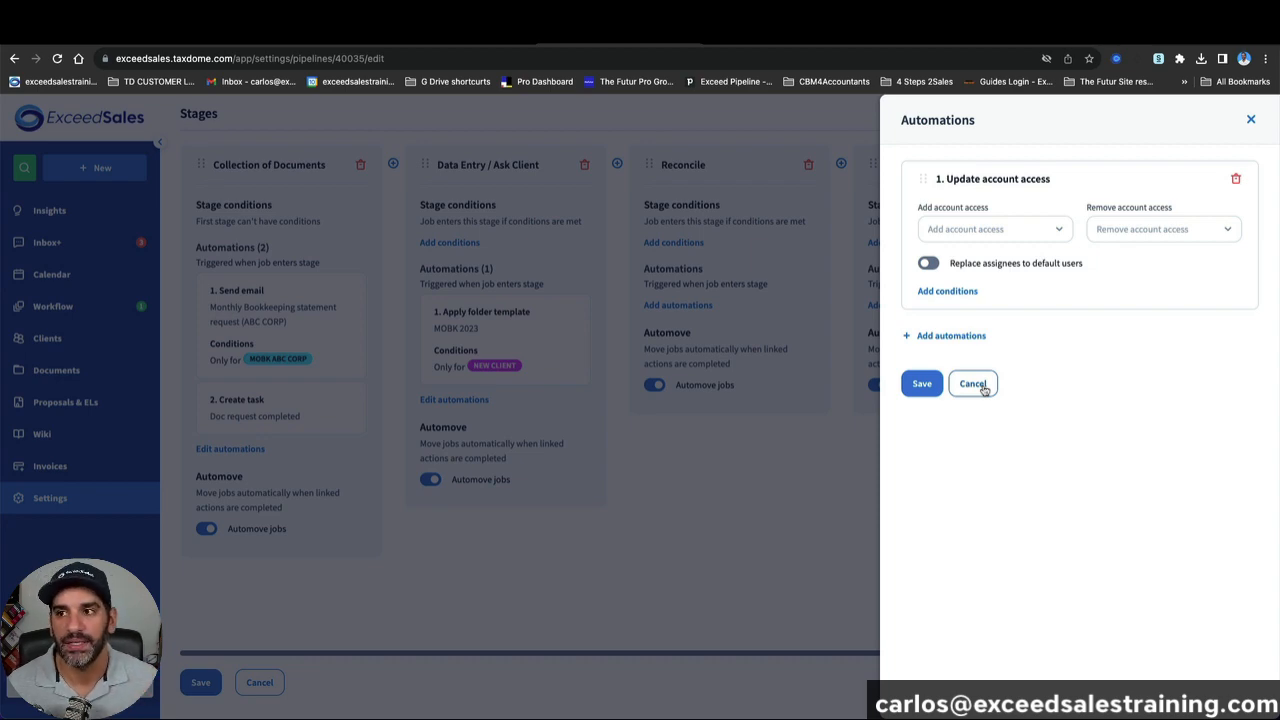
{"action": "left_click", "coordinate": [986, 387]}
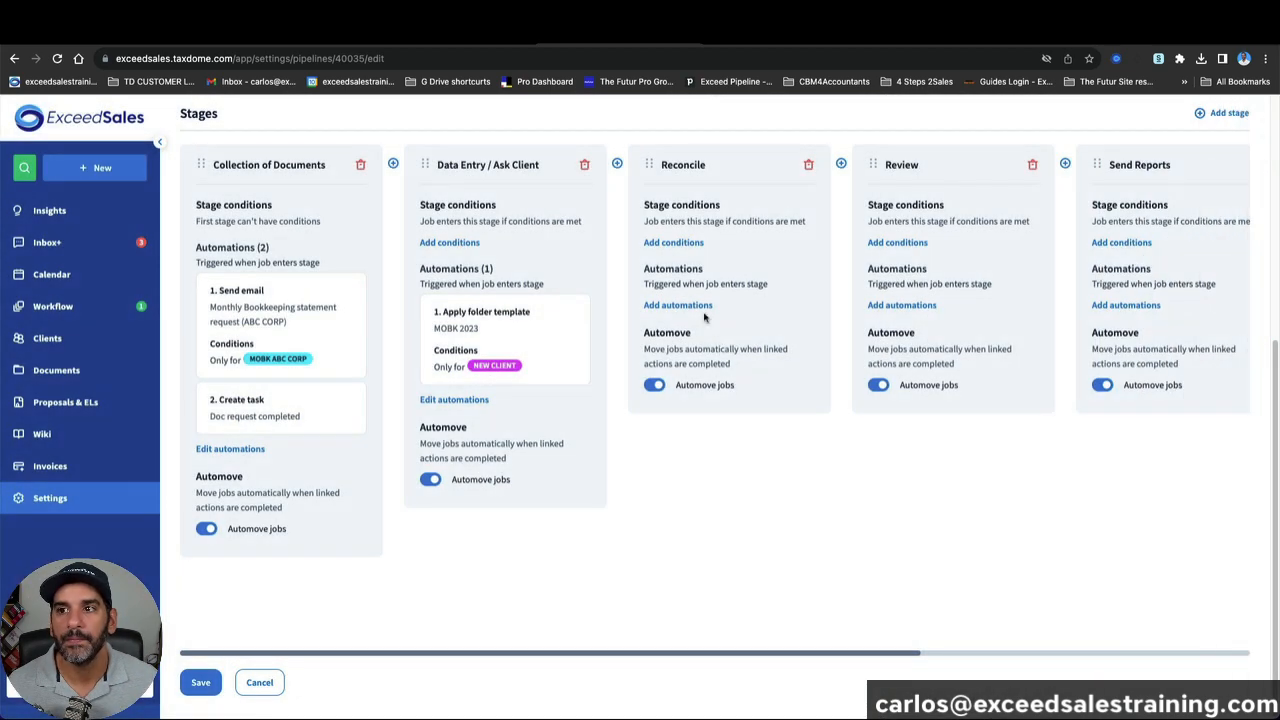
{"action": "left_click", "coordinate": [704, 310]}
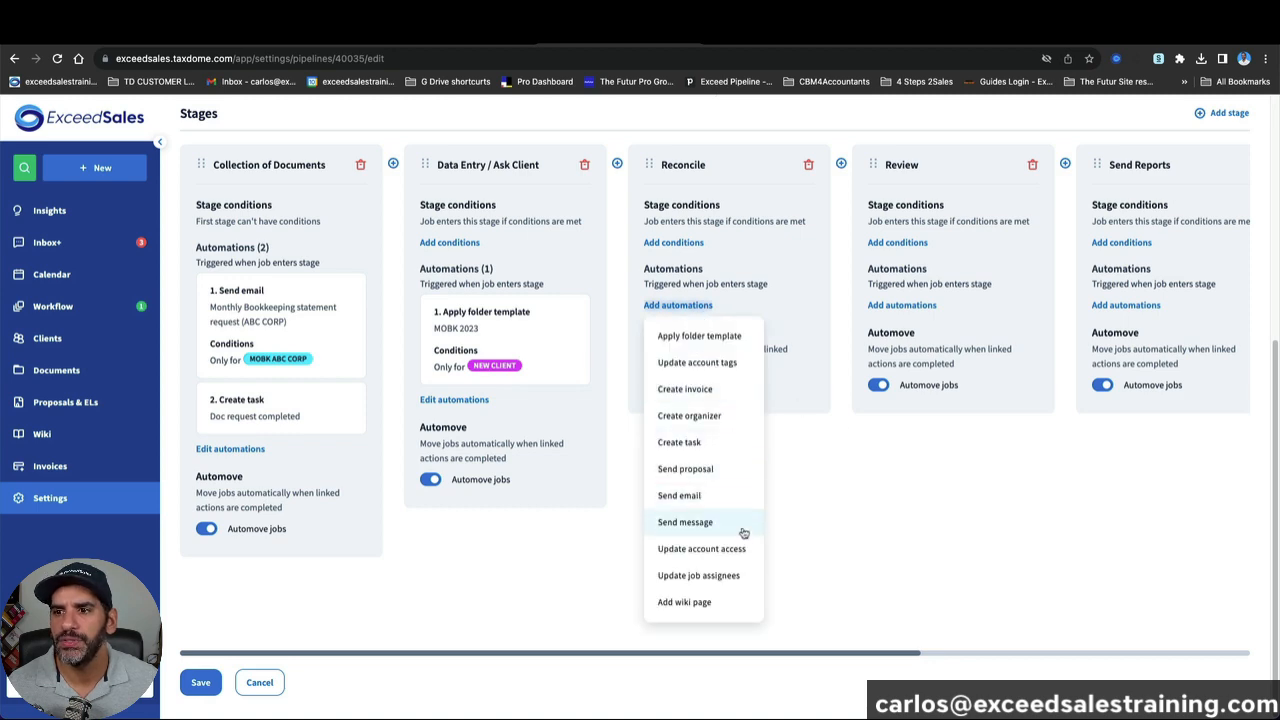
{"action": "left_click", "coordinate": [699, 576]}
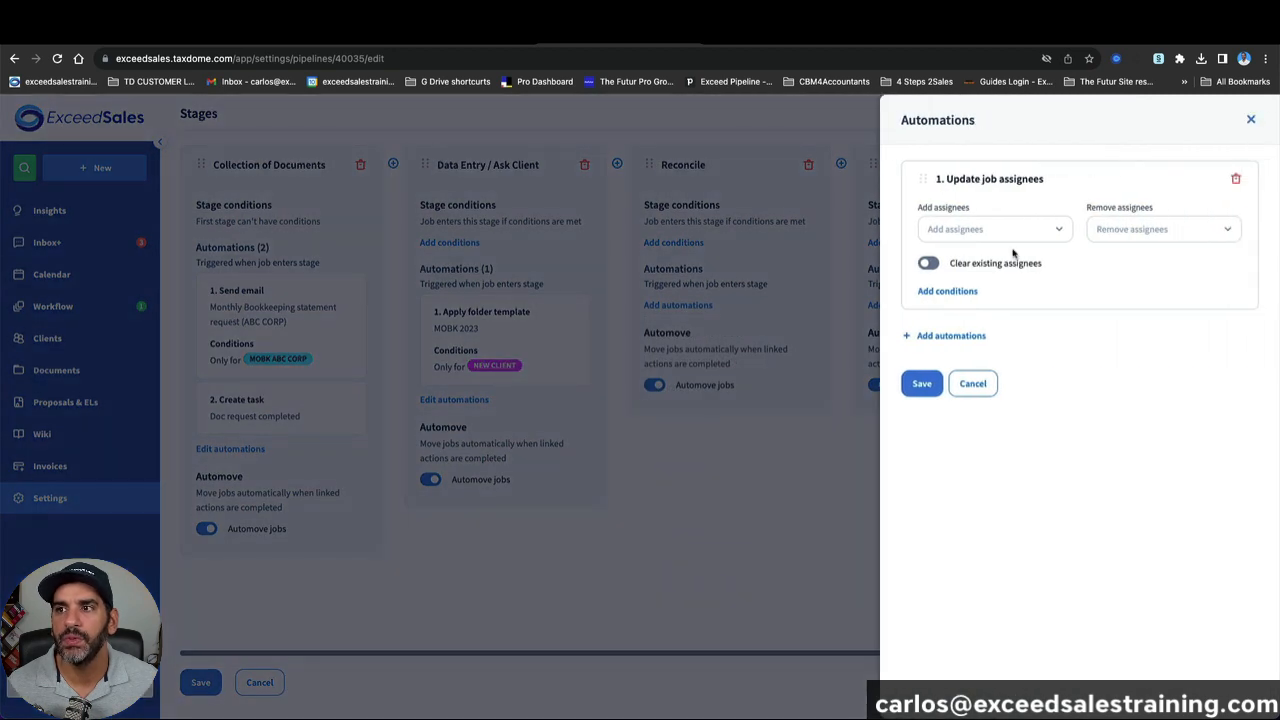
{"action": "left_click", "coordinate": [1047, 232]}
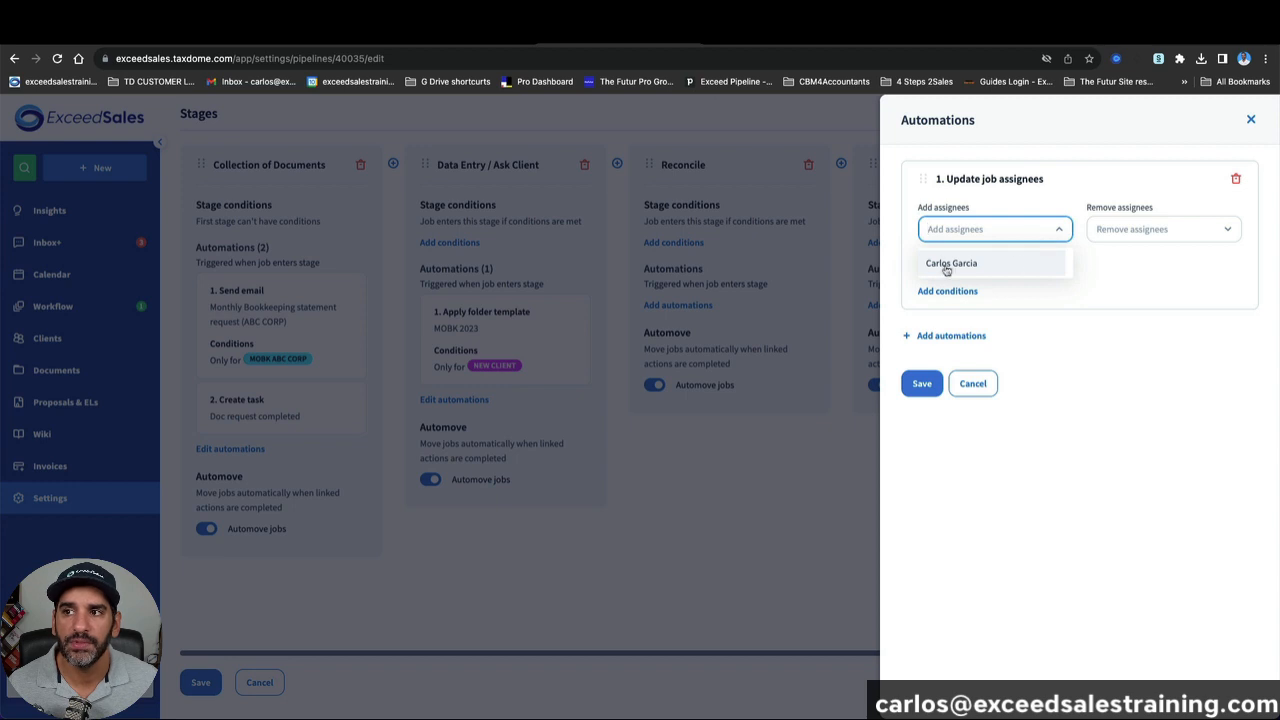
{"action": "left_click", "coordinate": [1137, 233]}
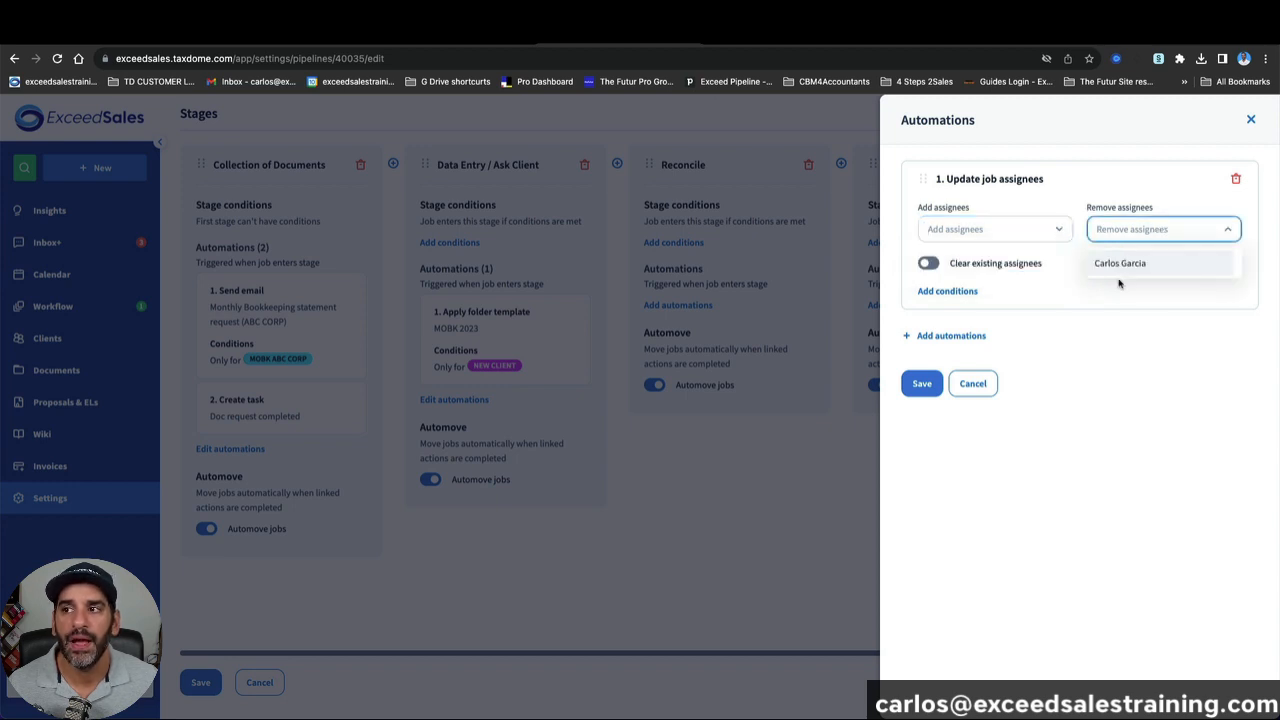
{"action": "left_click", "coordinate": [1034, 380]}
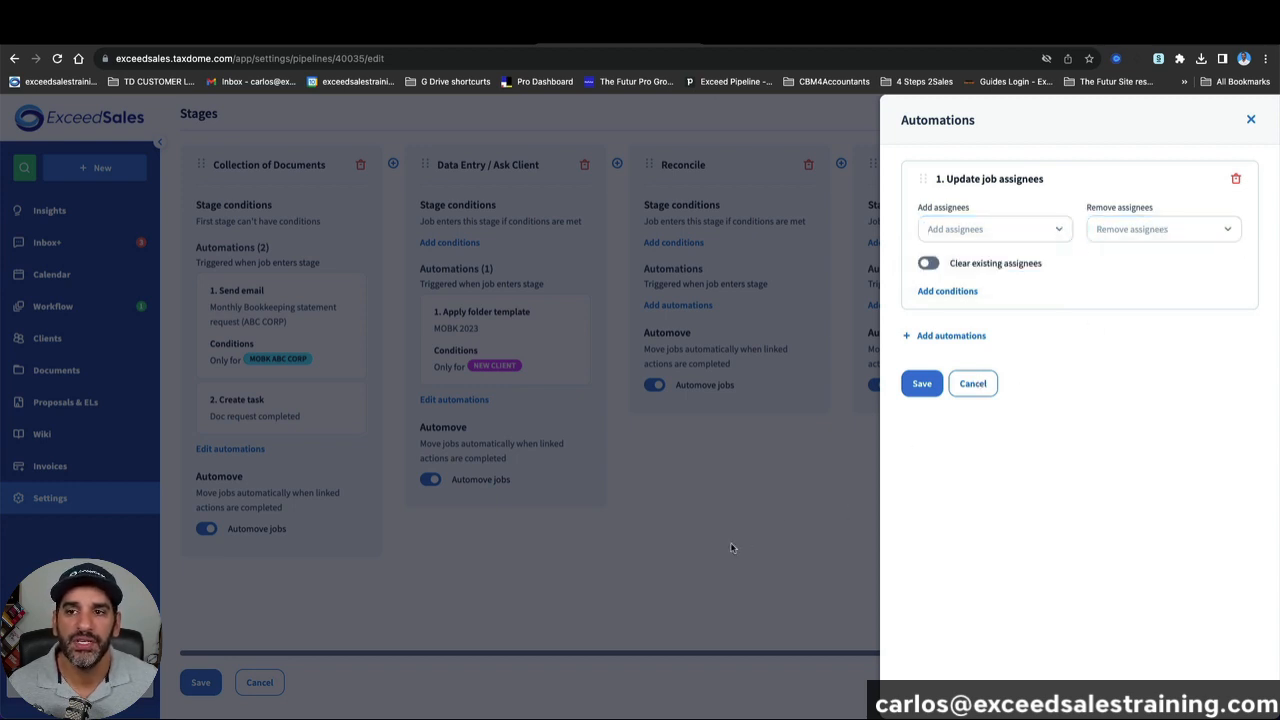
{"action": "left_click", "coordinate": [738, 502]}
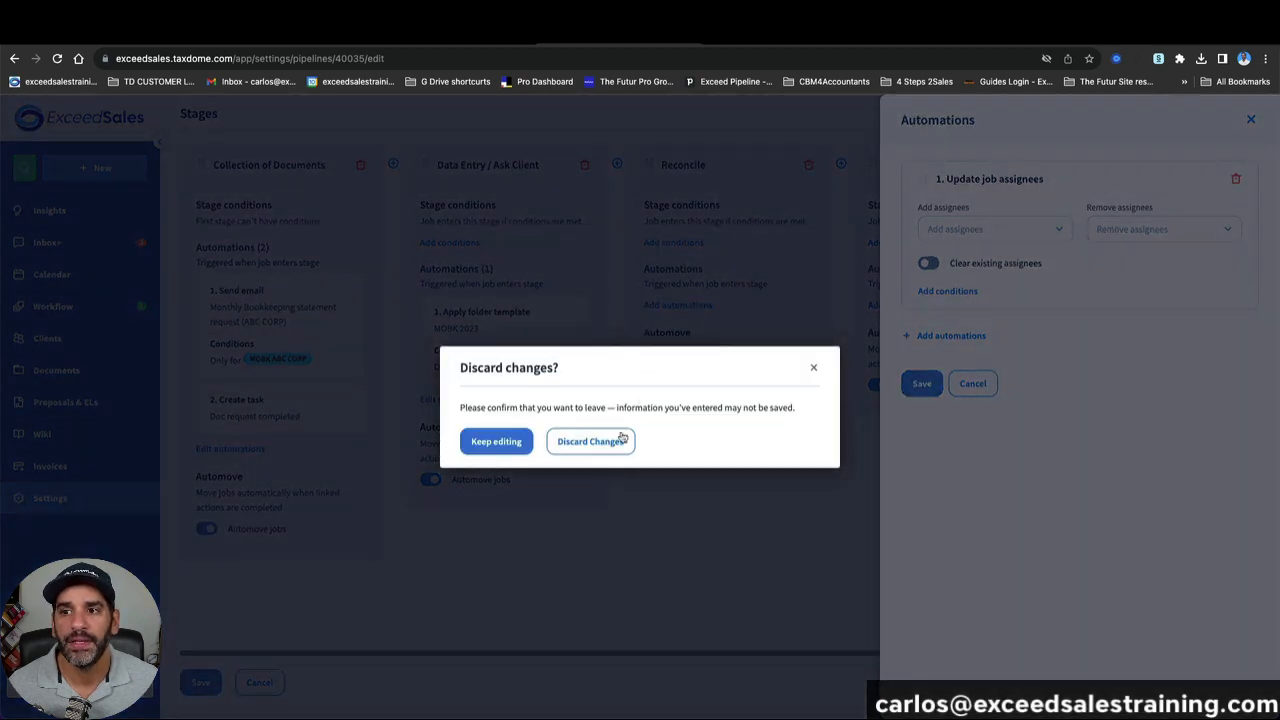
{"action": "left_click", "coordinate": [620, 440]}
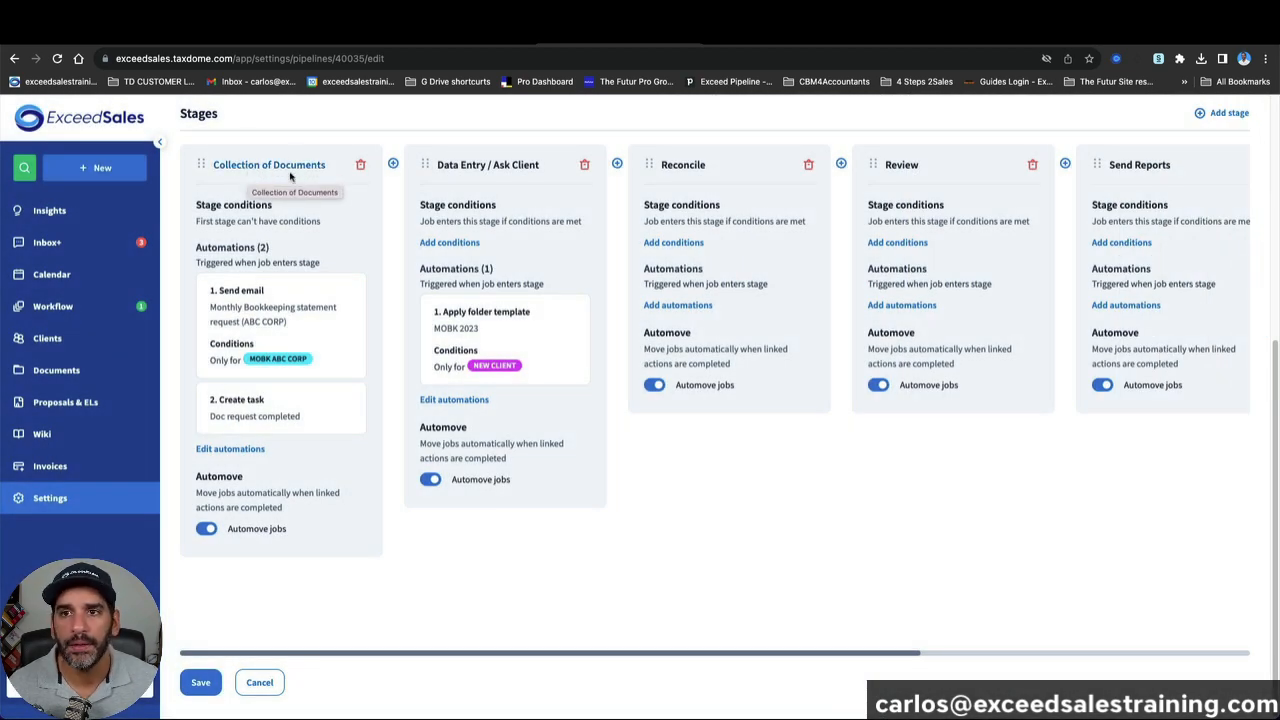
Step: Add an Update job assignees automation to the Data Entry / Ask Client stage that removes the listed team member, and save it
{"action": "left_click", "coordinate": [455, 400]}
{"action": "left_click", "coordinate": [968, 331]}
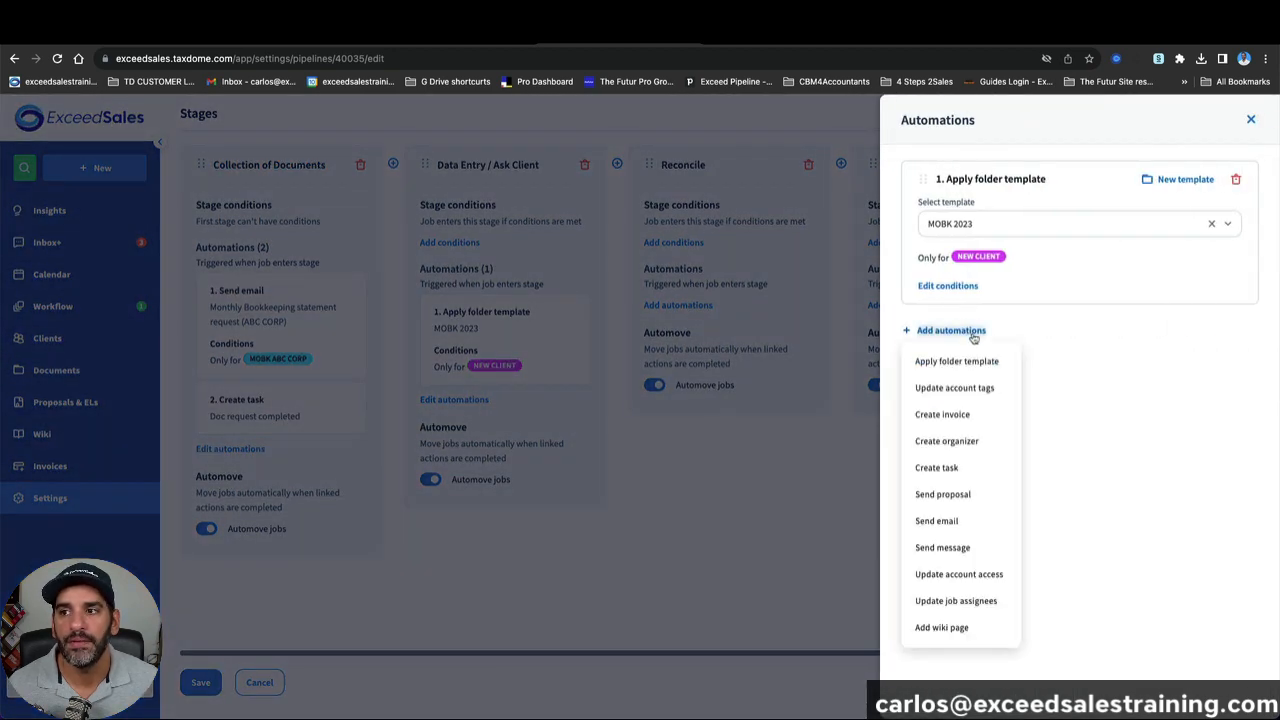
{"action": "left_click", "coordinate": [975, 601]}
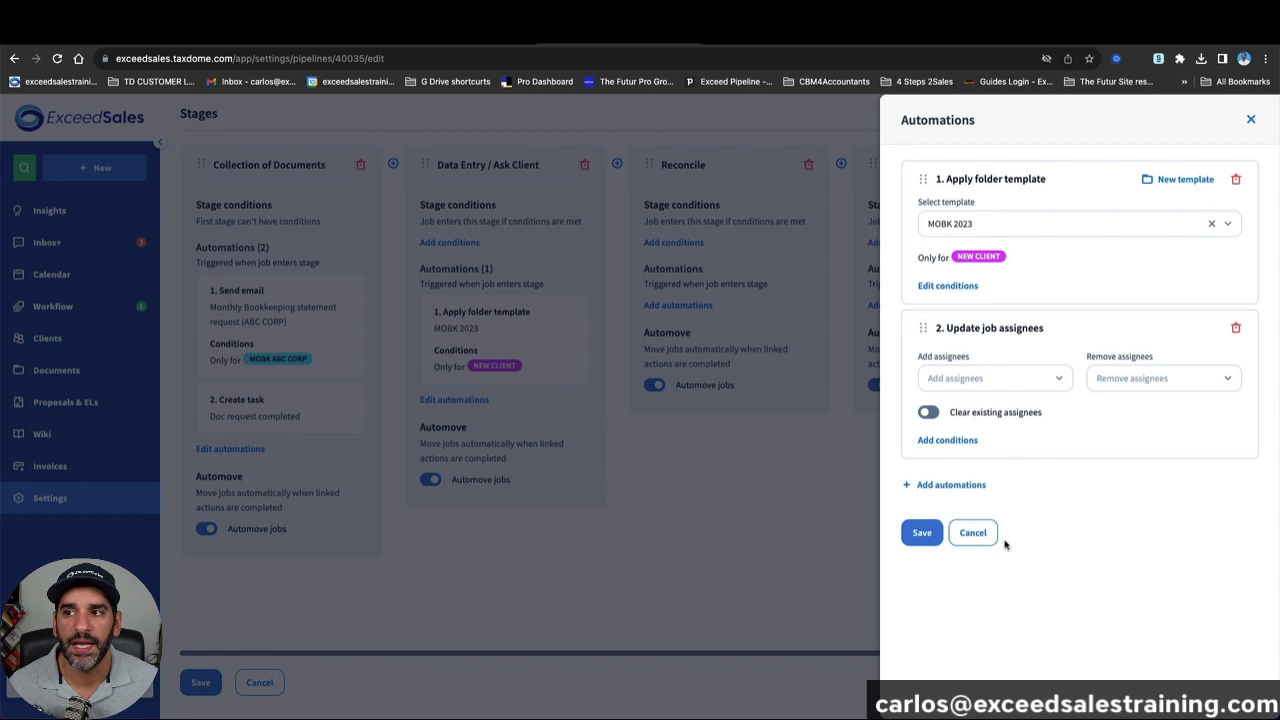
{"action": "left_click", "coordinate": [1034, 380]}
{"action": "left_click", "coordinate": [1110, 380]}
{"action": "left_click", "coordinate": [1117, 414]}
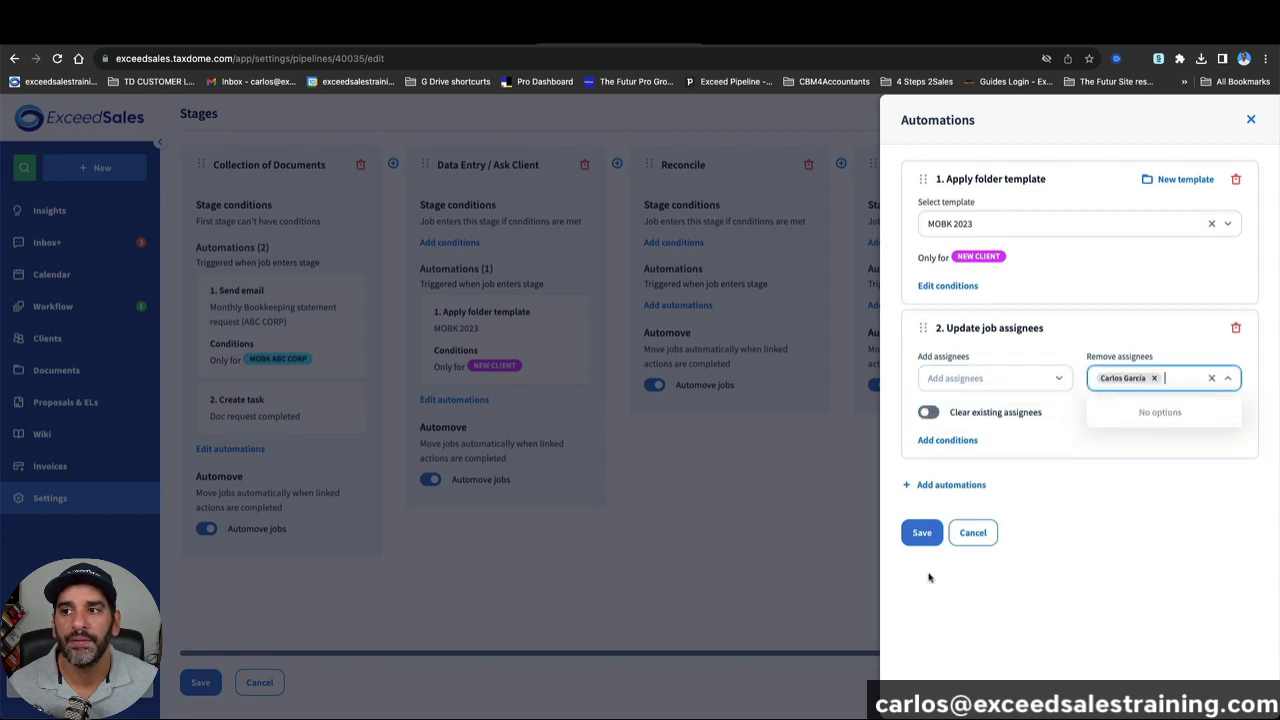
{"action": "left_click", "coordinate": [921, 532]}
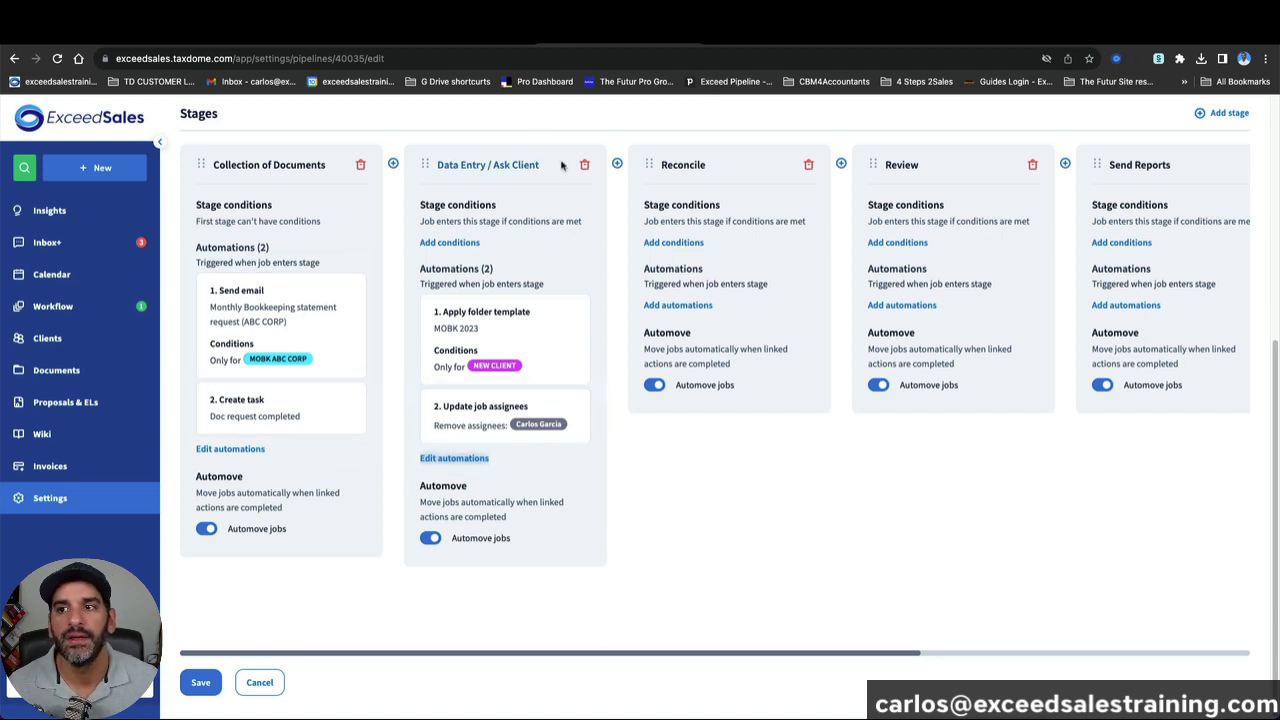
Step: Add the Monthly Bookkeeping Client Preferences wiki page as an automation on the Reconcile stage, and save the pipeline
{"action": "left_click", "coordinate": [678, 305]}
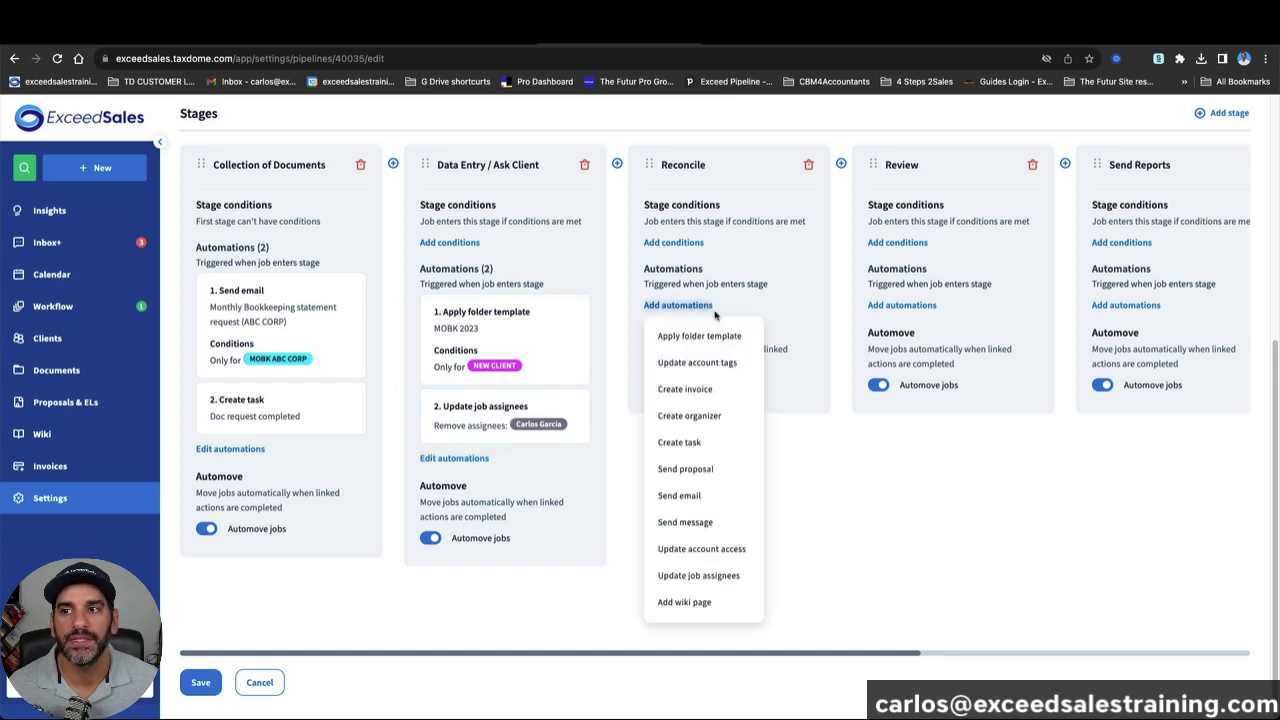
{"action": "left_click", "coordinate": [712, 604]}
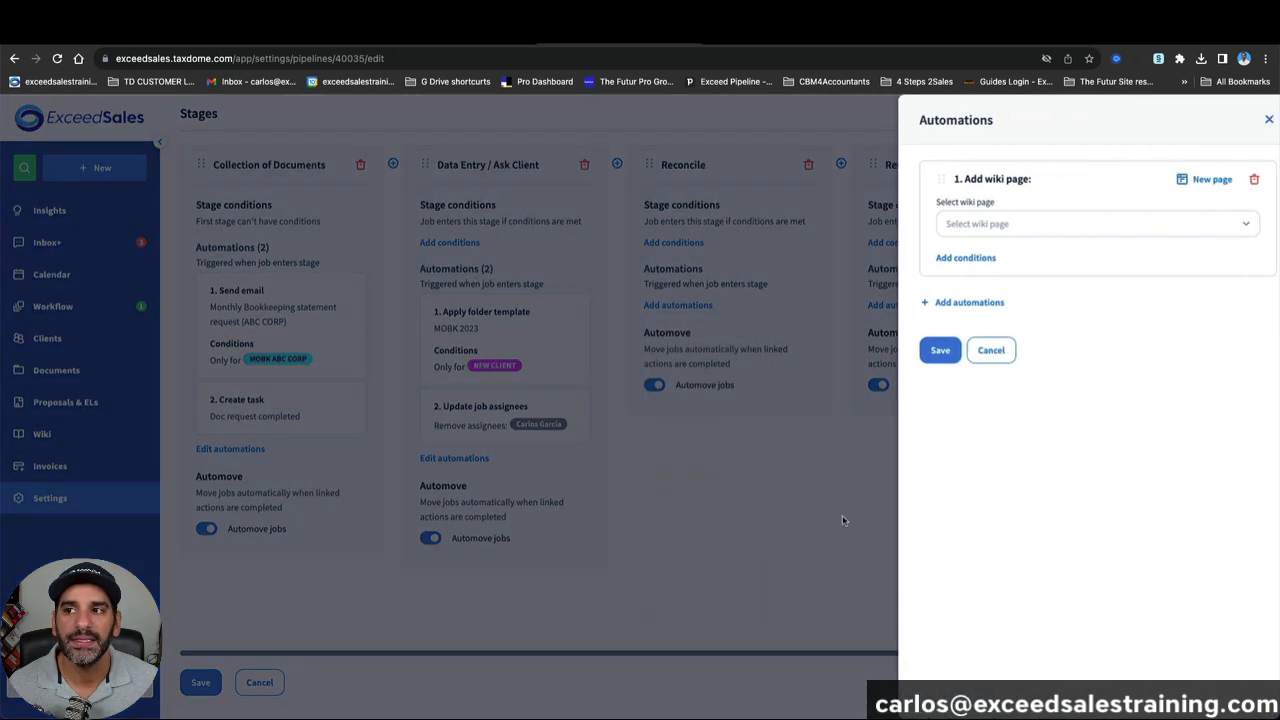
{"action": "left_click", "coordinate": [1051, 224]}
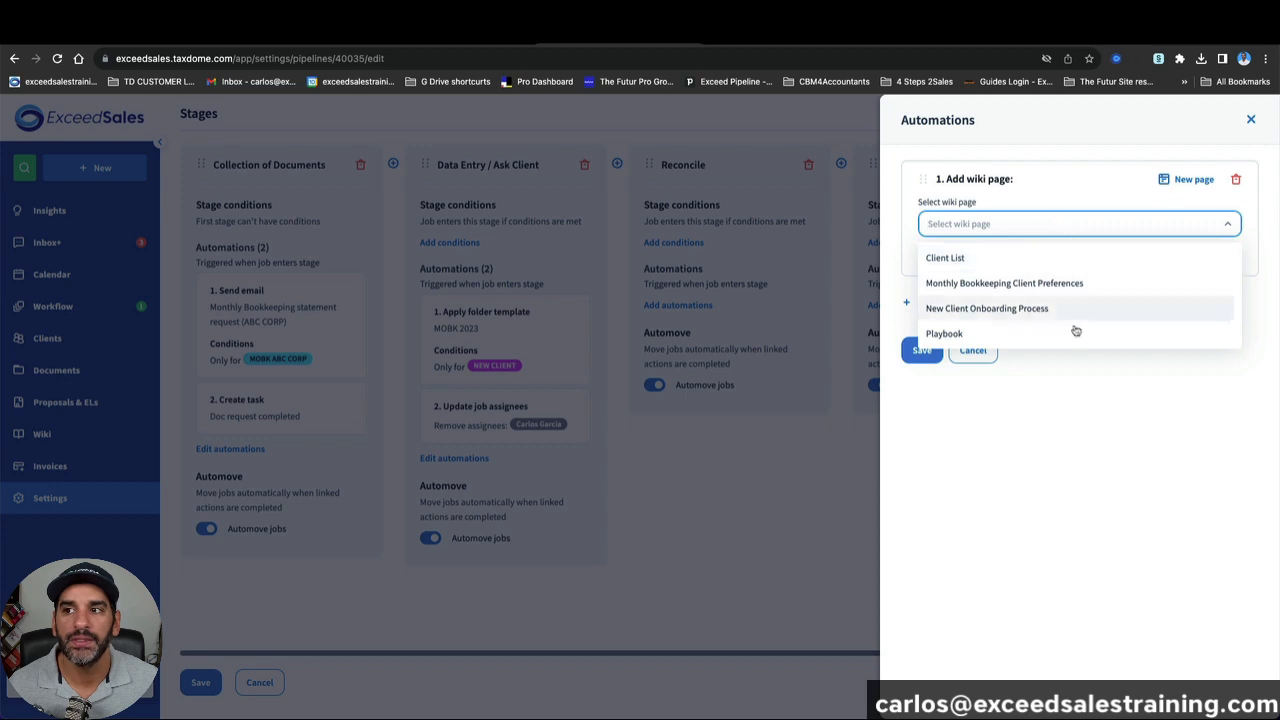
{"action": "left_click", "coordinate": [997, 290]}
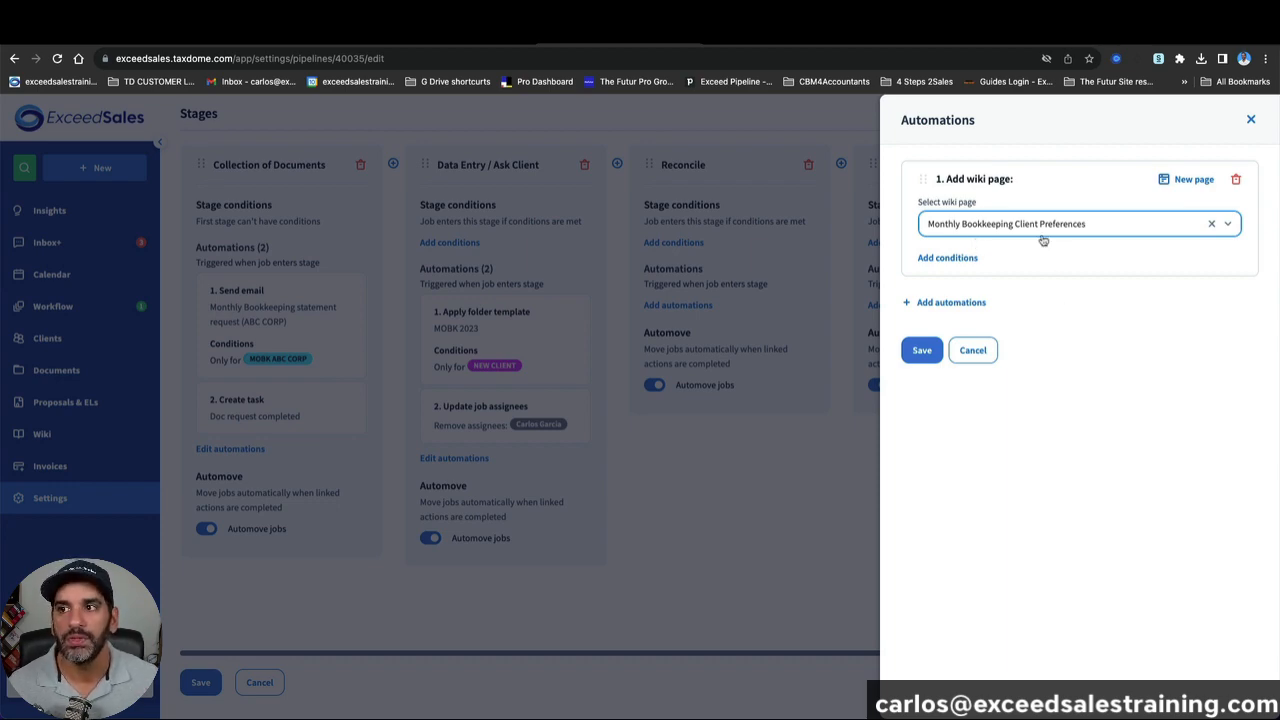
{"action": "left_click", "coordinate": [922, 350]}
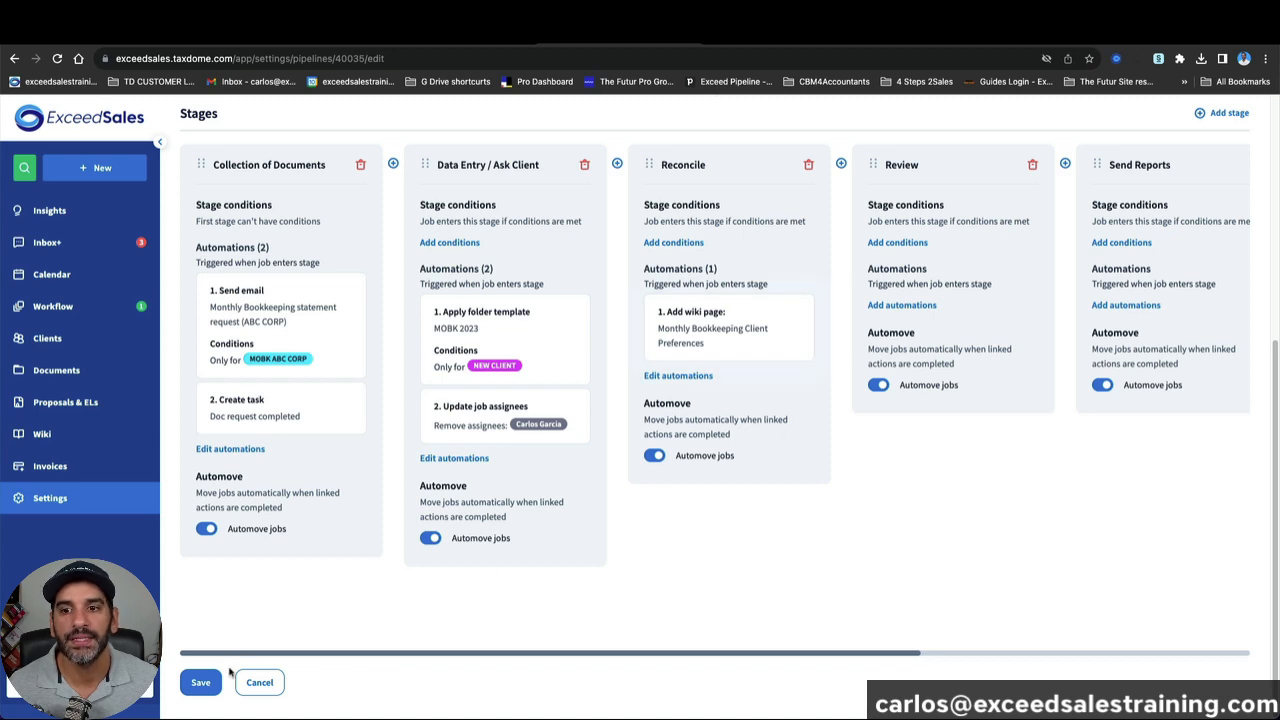
{"action": "left_click", "coordinate": [202, 682]}
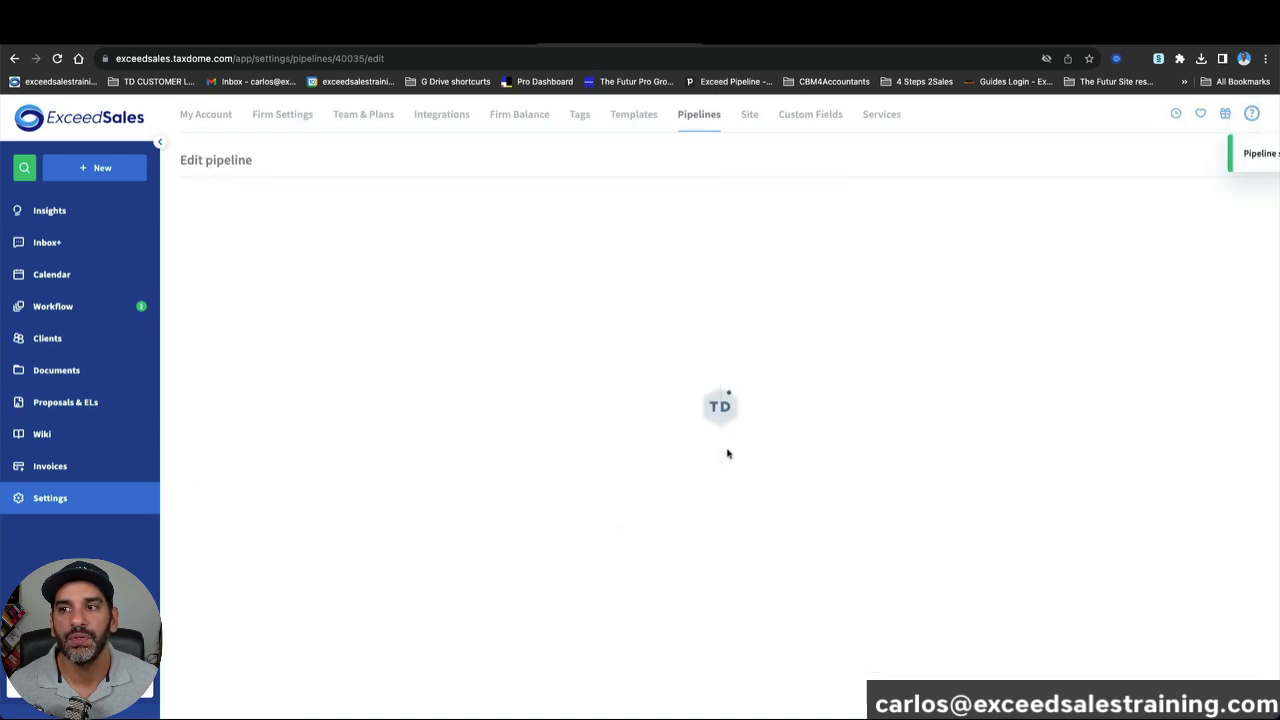
Step: Review the Client 1 and Client 2 entries in the Monthly Bookkeeping Client Preferences wiki page
{"action": "left_click", "coordinate": [97, 437]}
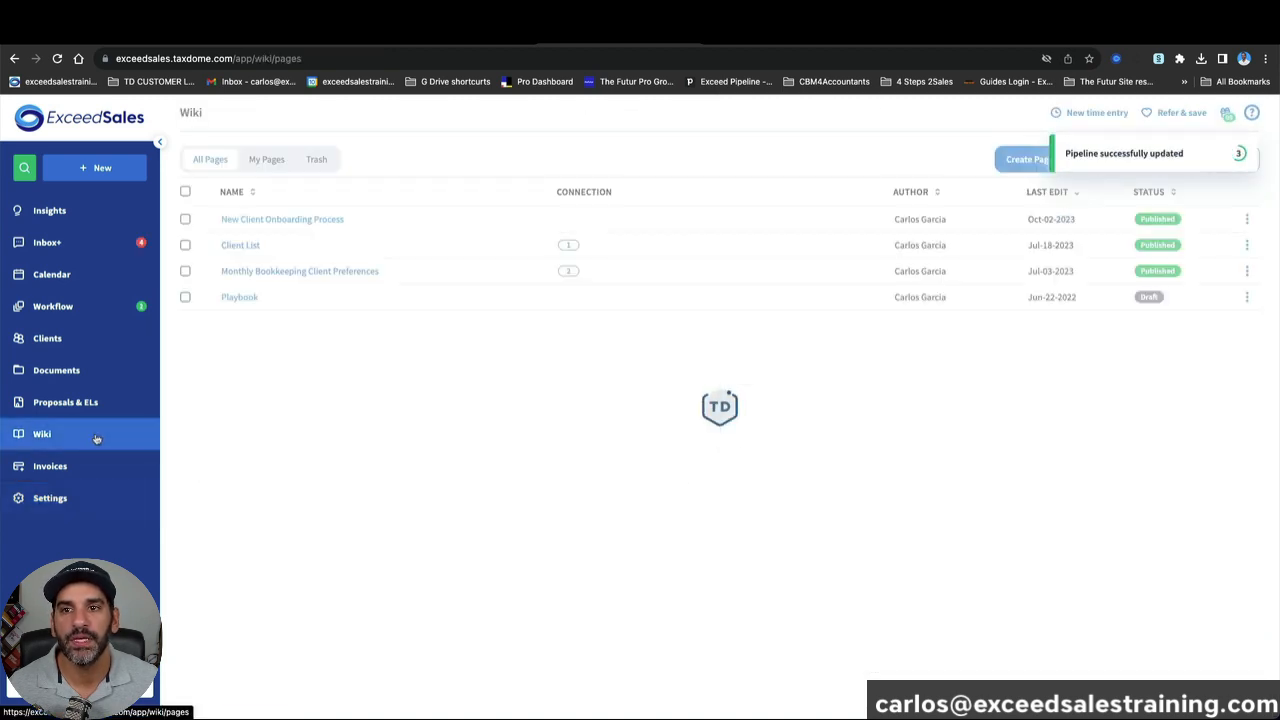
{"action": "left_click", "coordinate": [323, 271]}
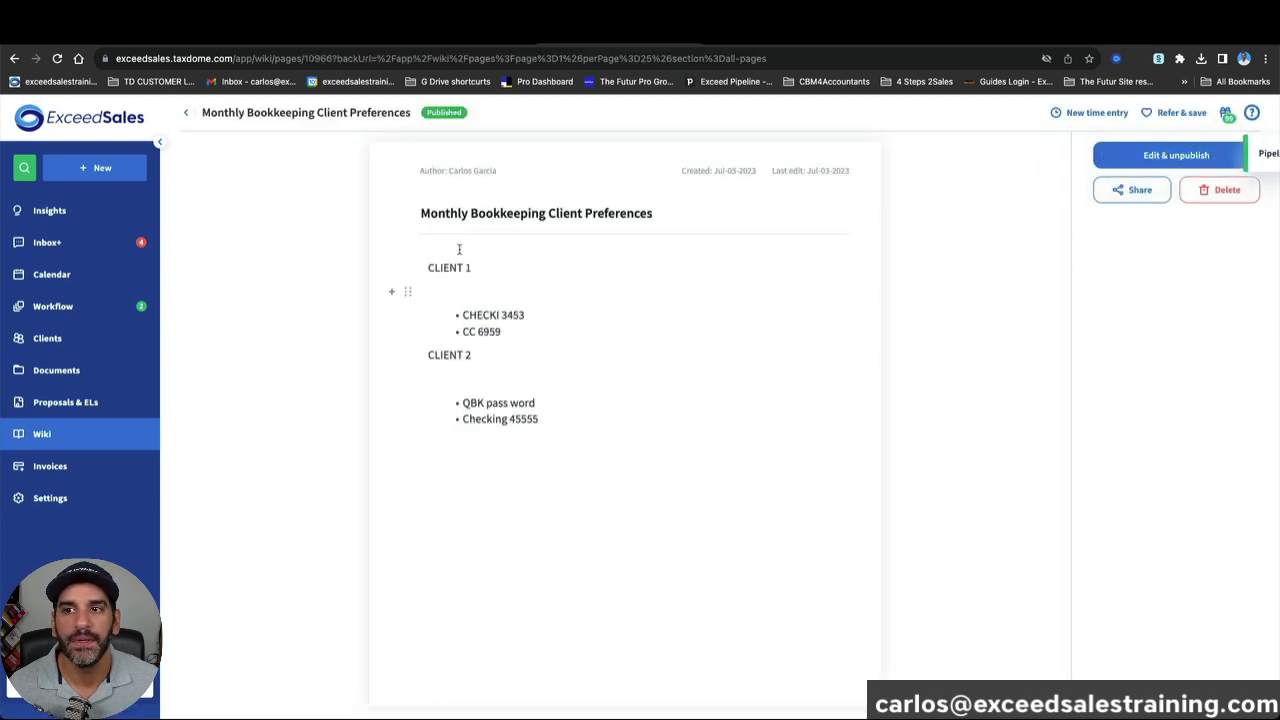
{"action": "left_click_drag", "start_coordinate": [428, 267], "coordinate": [567, 329]}
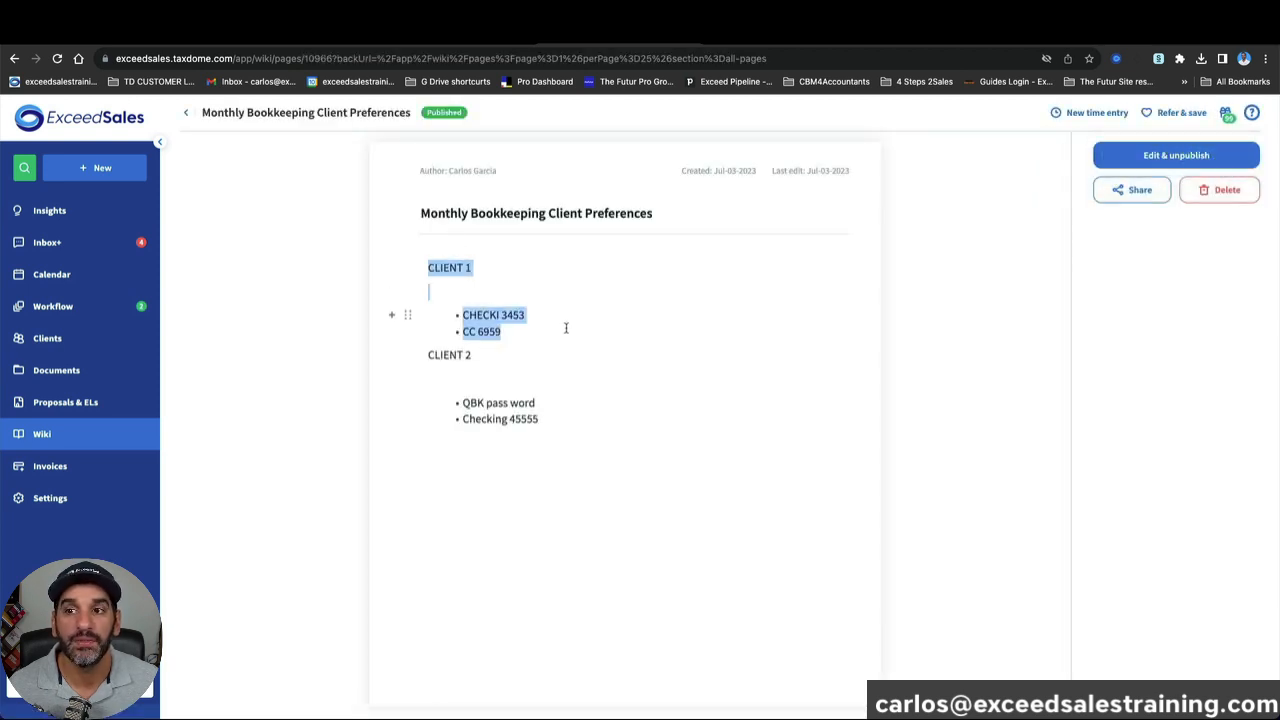
{"action": "left_click", "coordinate": [564, 333]}
{"action": "left_click", "coordinate": [579, 405]}
{"action": "left_click_drag", "start_coordinate": [586, 419], "coordinate": [406, 403]}
{"action": "left_click", "coordinate": [516, 261]}
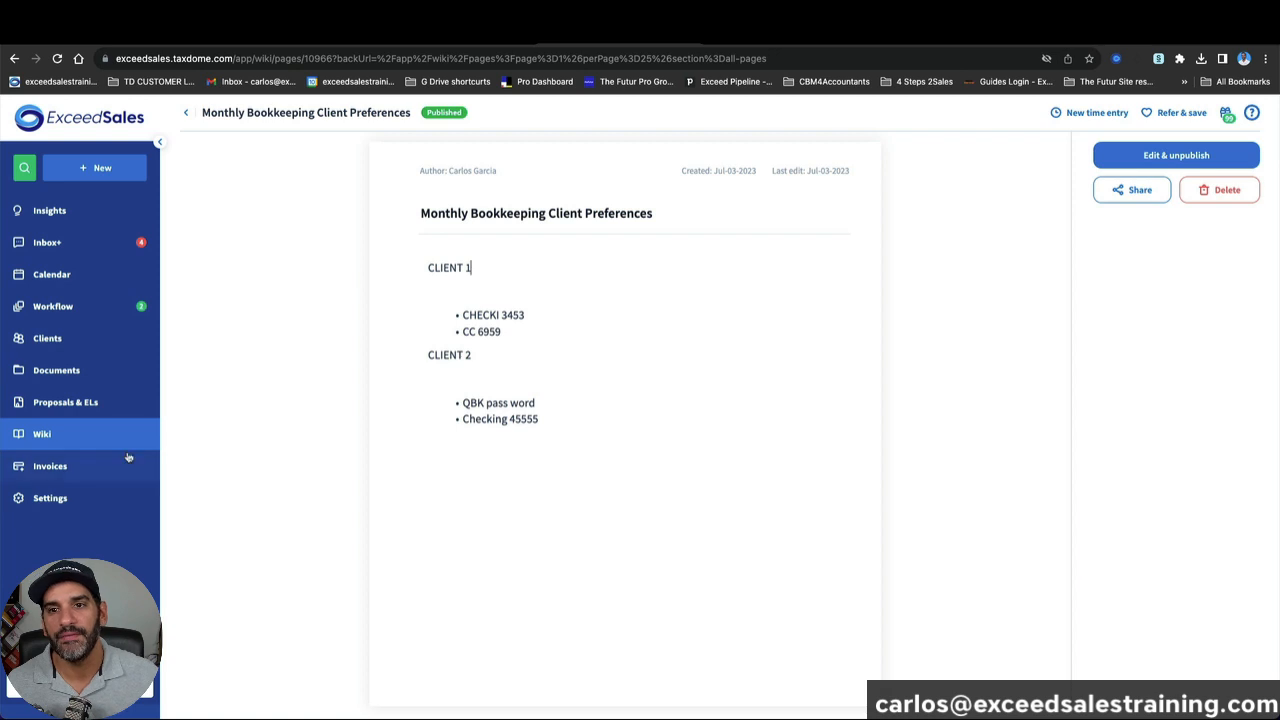
Step: Show the 02 *ExceedSales Template* Bookkeeping pipeline's board and check the automation on its Reconcile stage
{"action": "left_click", "coordinate": [99, 313]}
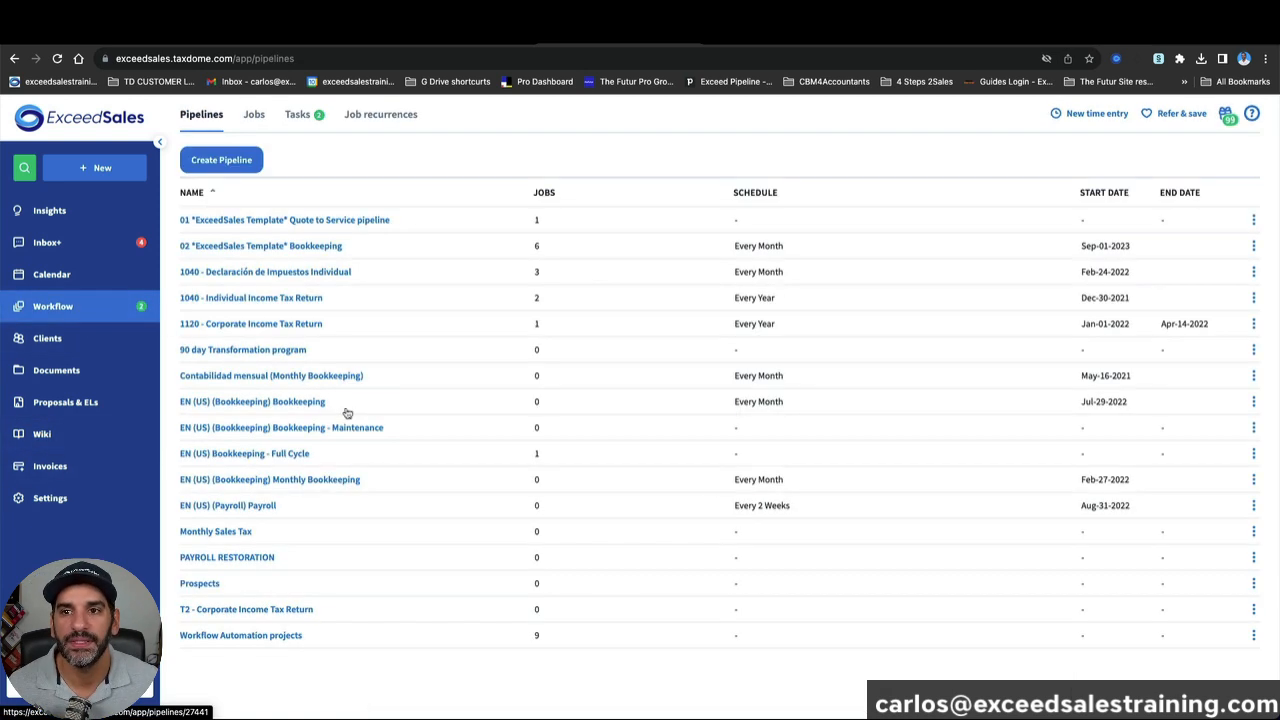
{"action": "left_click", "coordinate": [306, 247]}
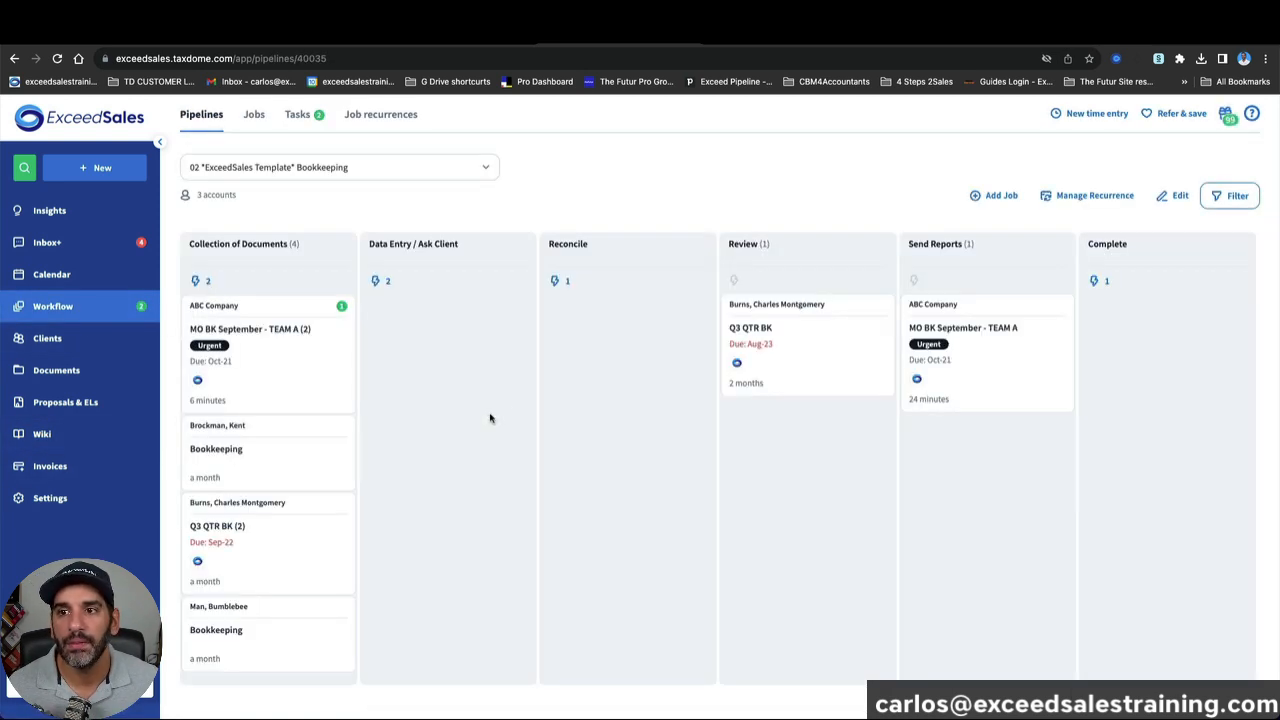
{"action": "left_click", "coordinate": [554, 282]}
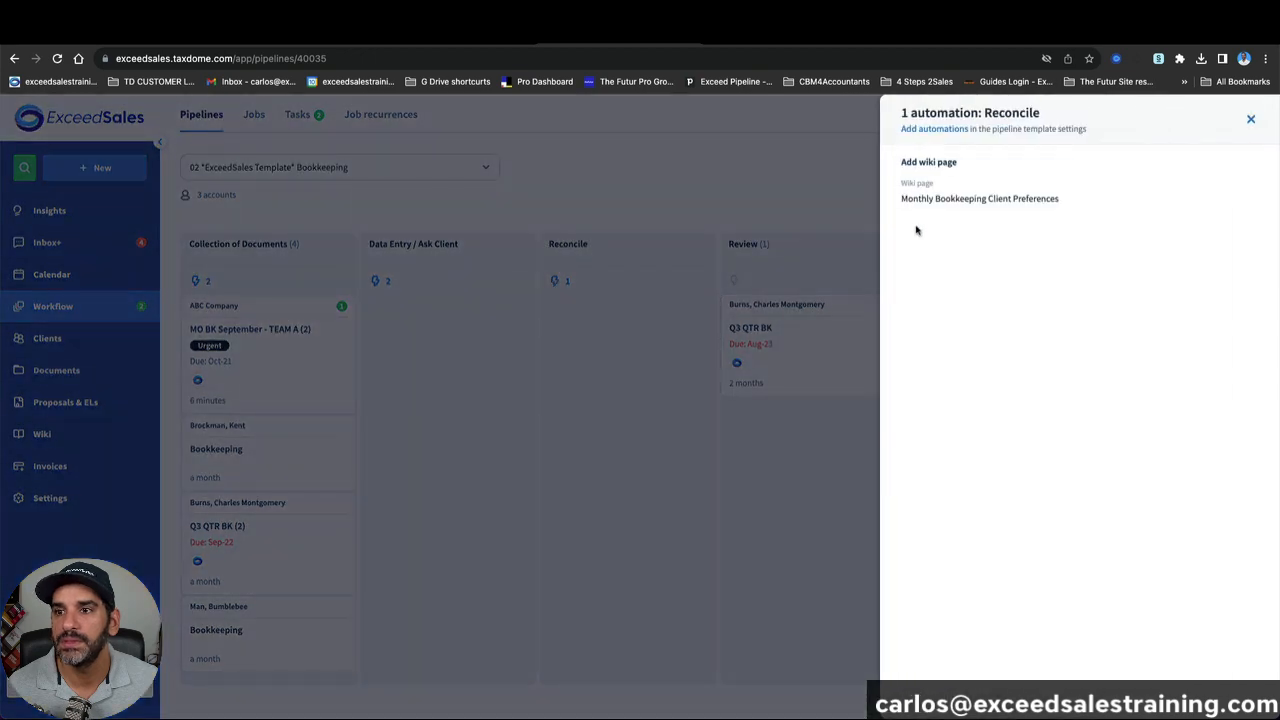
{"action": "left_click", "coordinate": [653, 365]}
Step: Move ABC Company's MO BK September - TEAM A (2) job from Collection of Documents to Reconcile and view the wiki page linked on its card
{"action": "left_click_drag", "start_coordinate": [326, 366], "coordinate": [663, 377]}
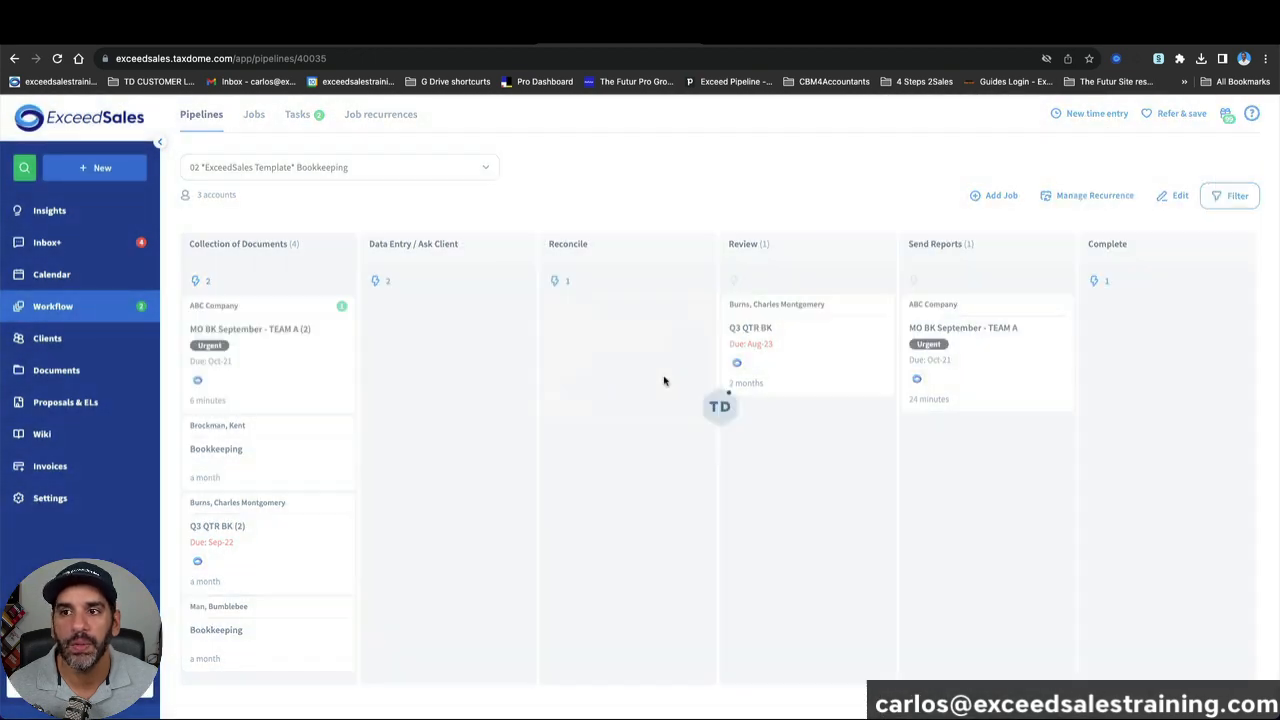
{"action": "left_click", "coordinate": [920, 382]}
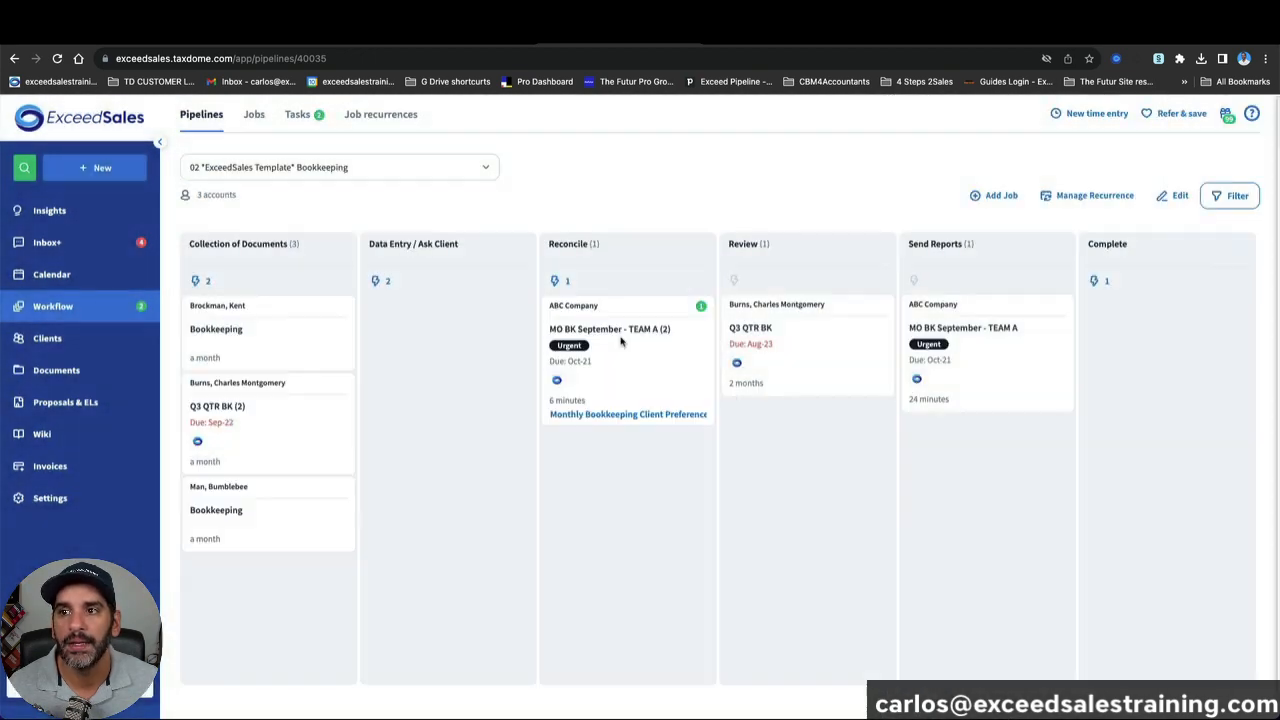
{"action": "left_click", "coordinate": [611, 414]}
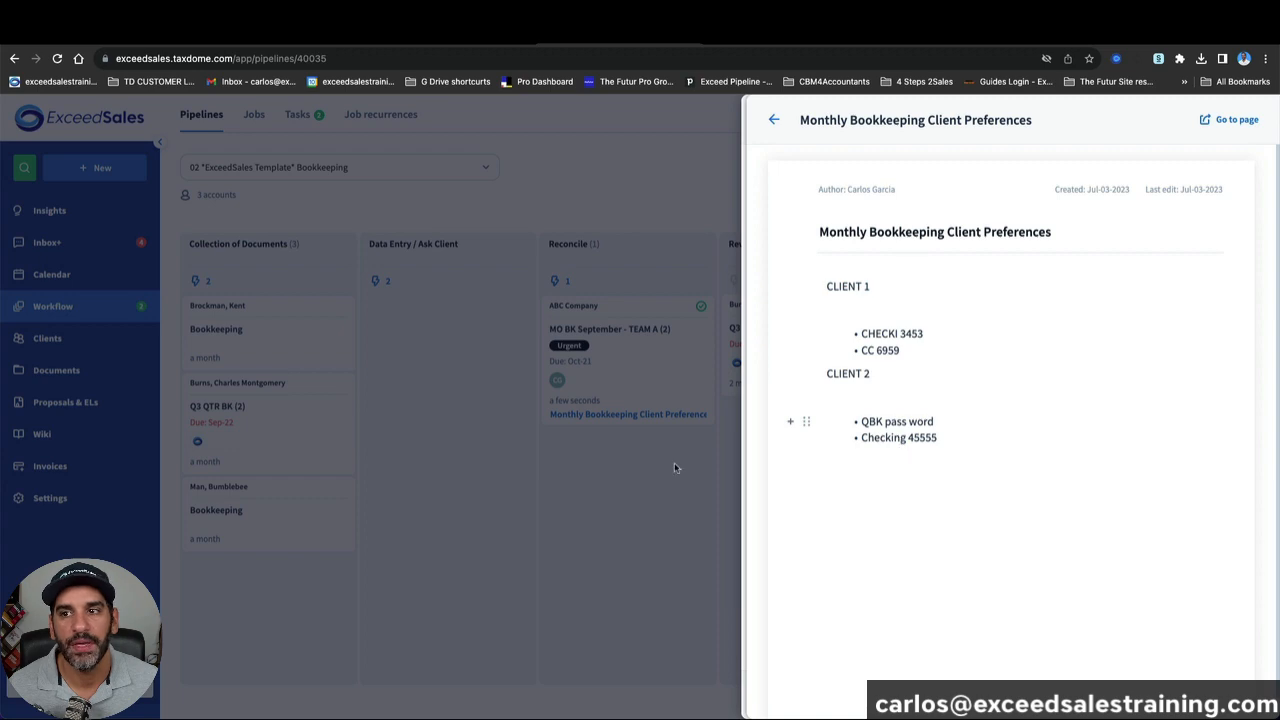
{"action": "left_click", "coordinate": [601, 481]}
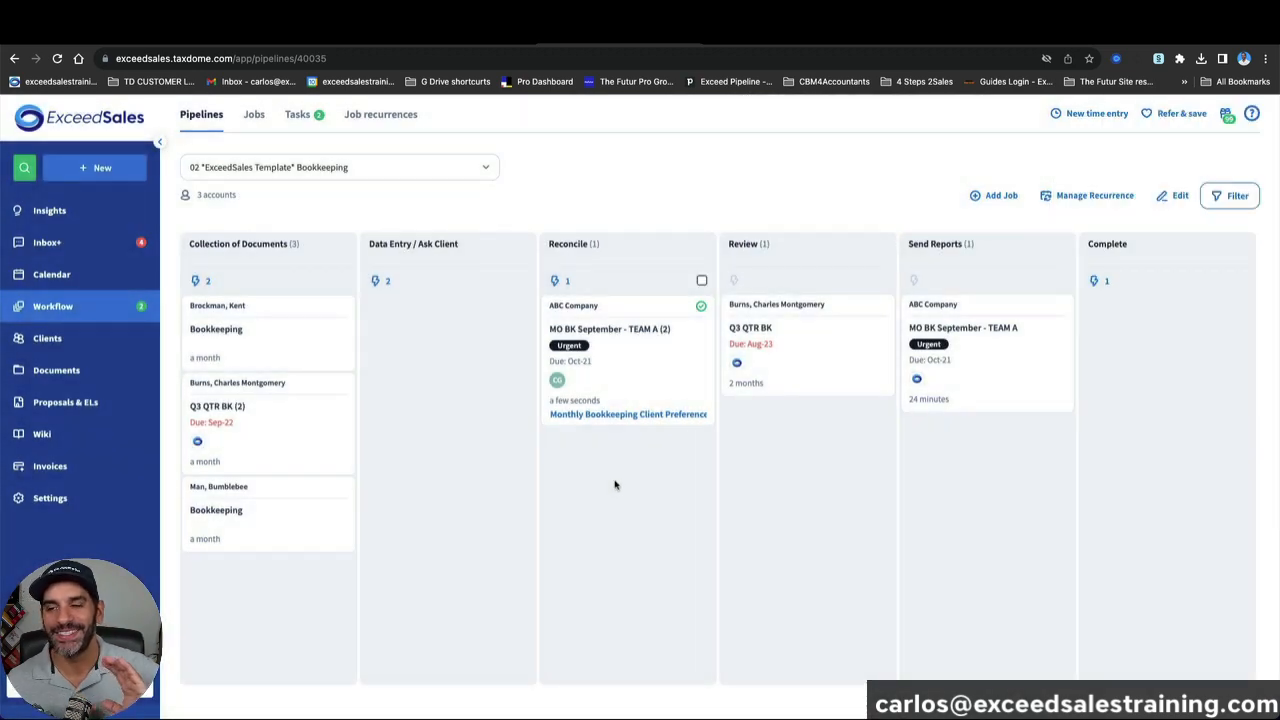